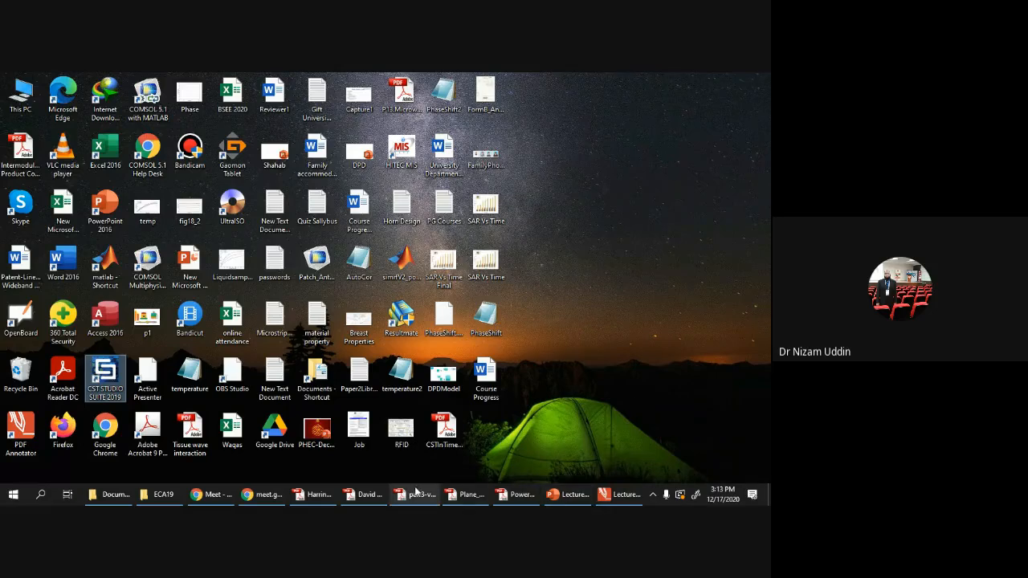
Step: Launch CST STUDIO SUITE 2019 from the desktop and allow CST Settings access through the Windows firewall
mouse_move(415, 491)
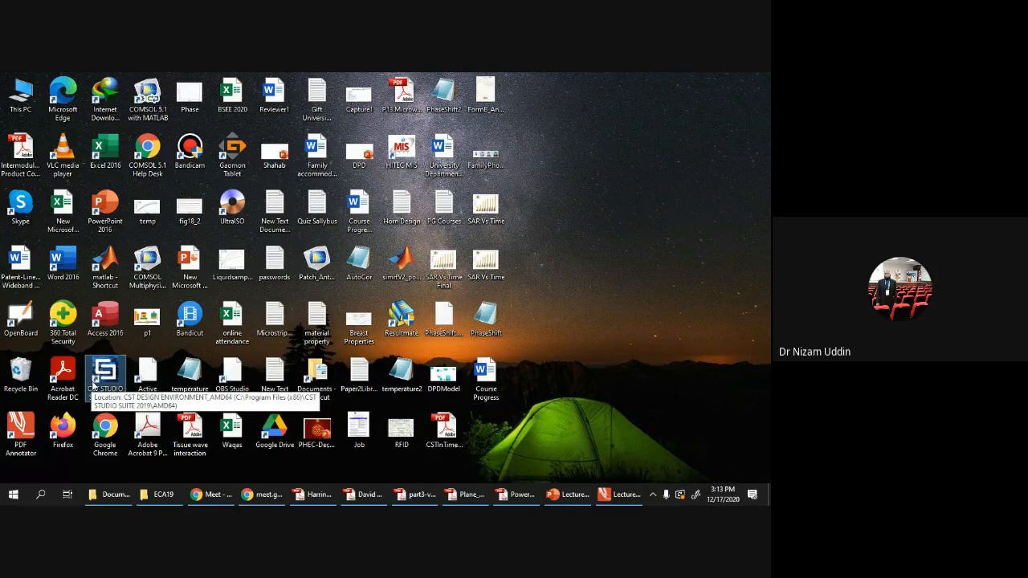
mouse_move(218, 497)
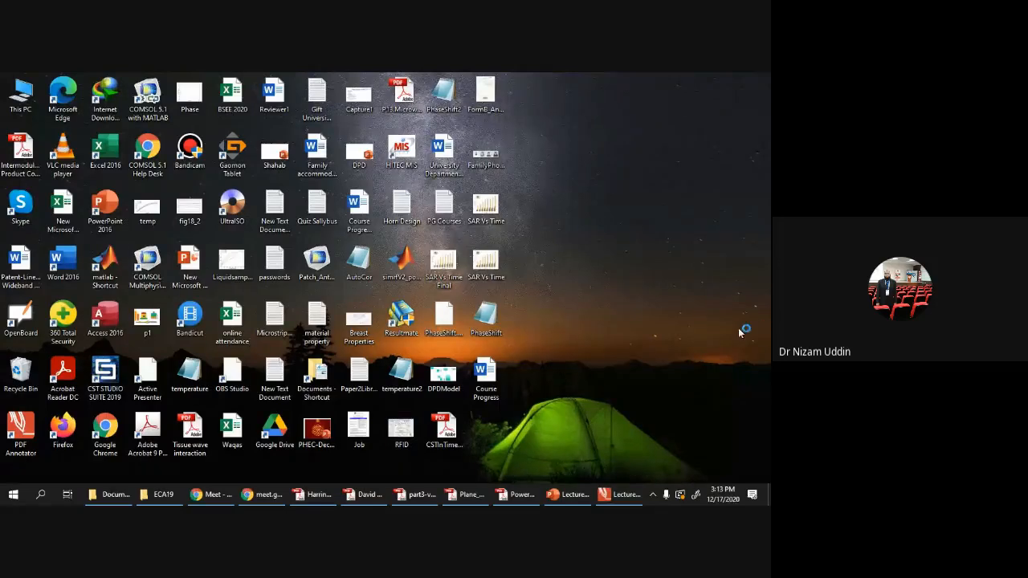
left_click(207, 496)
left_click(206, 496)
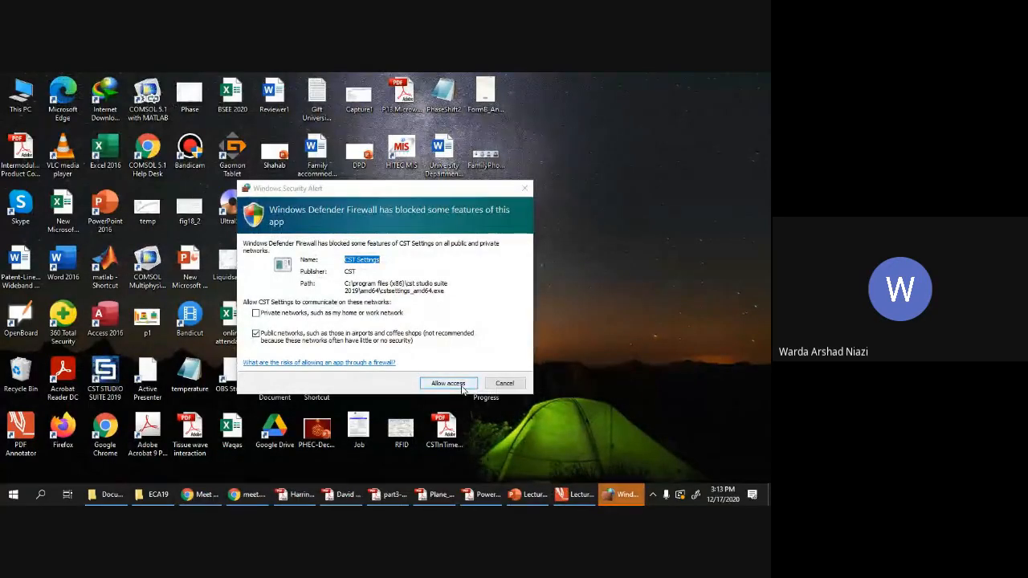
left_click(461, 386)
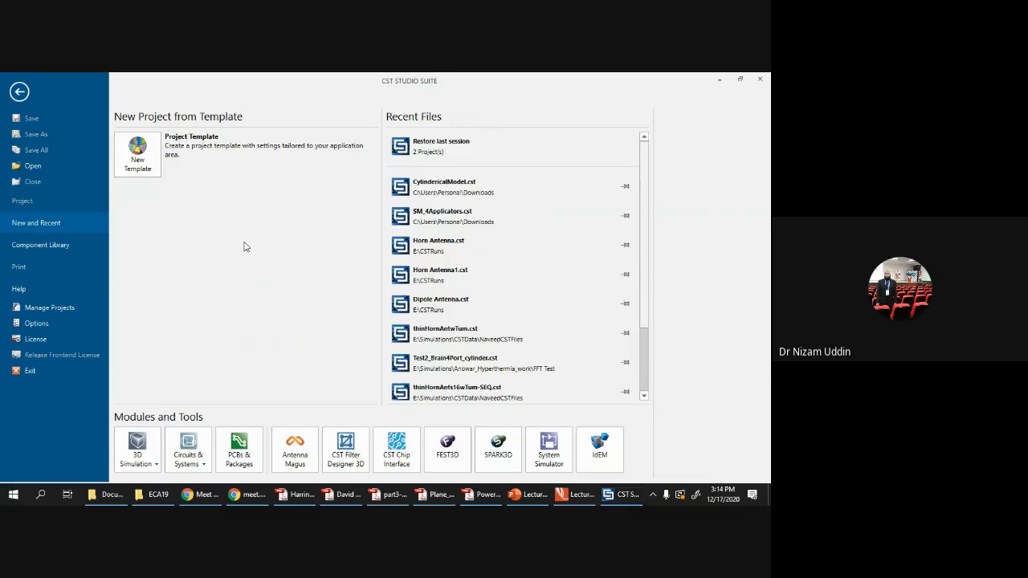
Step: Open the recent projects SM_4Applicators.cst and Horn Antenna.cst
left_click(444, 218)
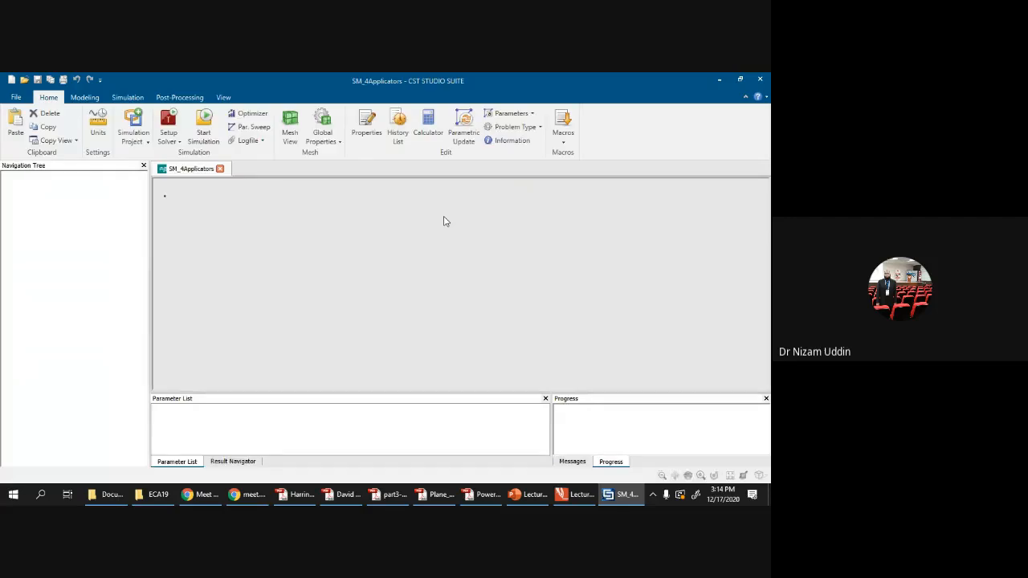
left_click(146, 499)
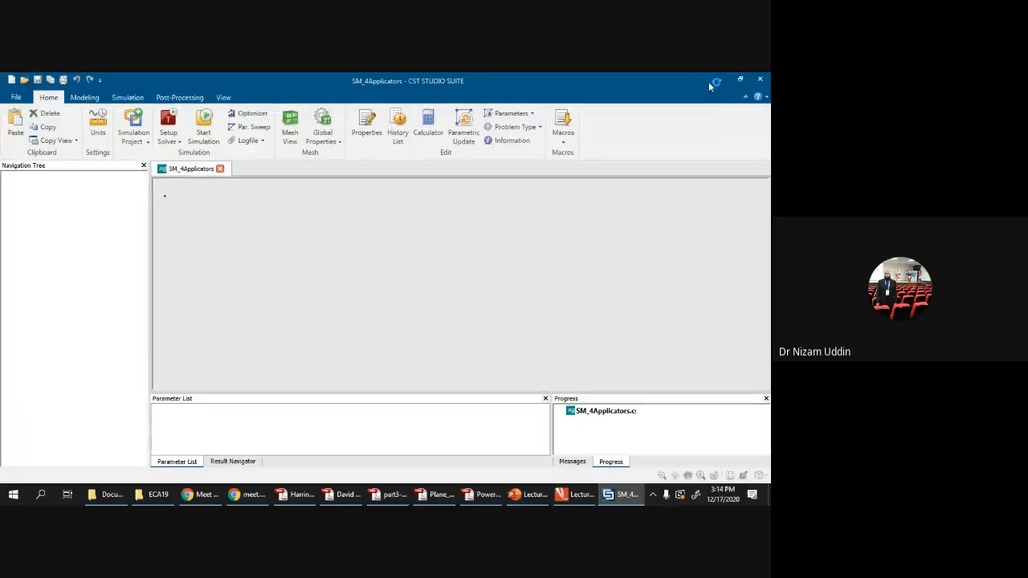
mouse_move(203, 499)
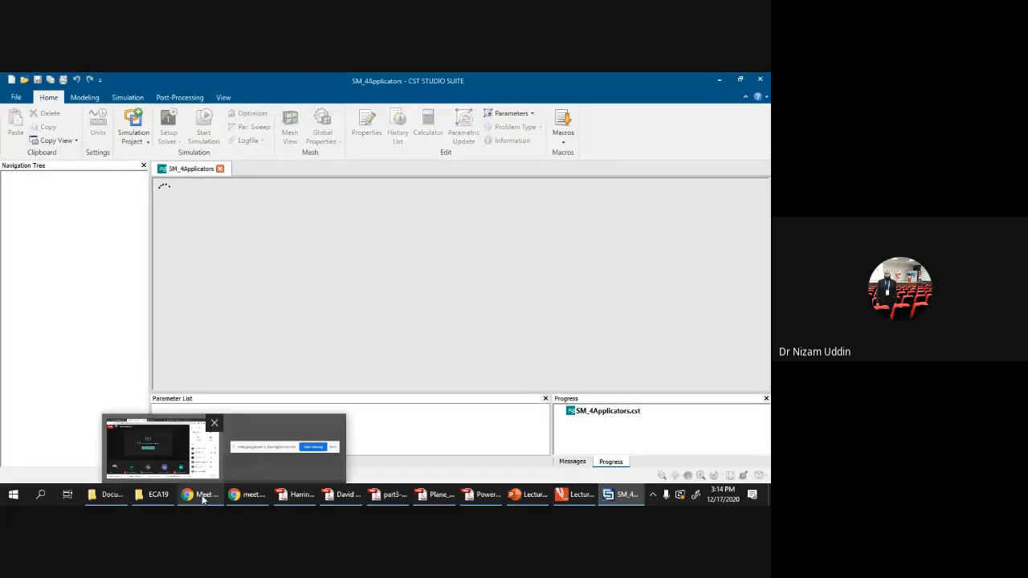
left_click(16, 98)
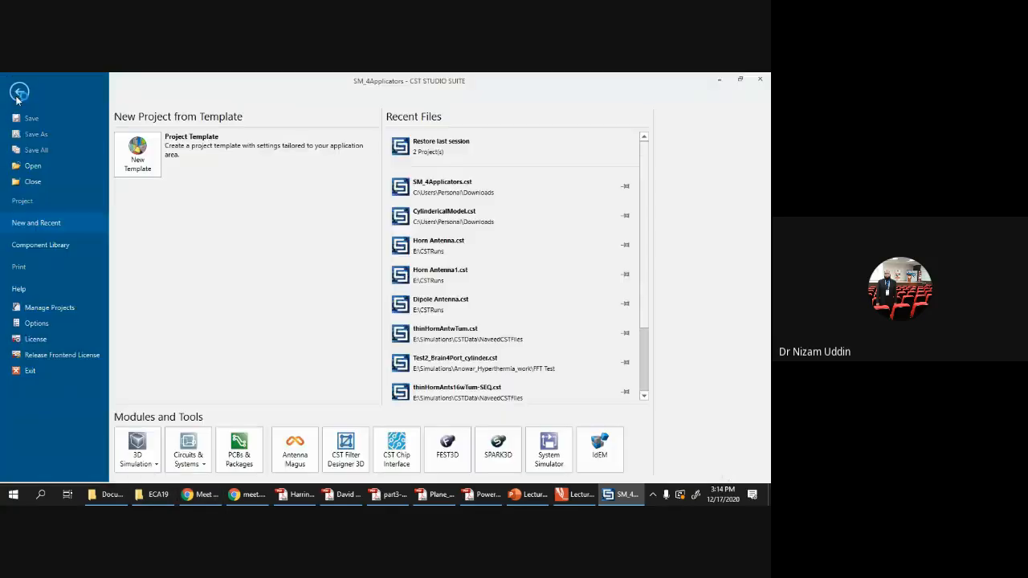
left_click(439, 243)
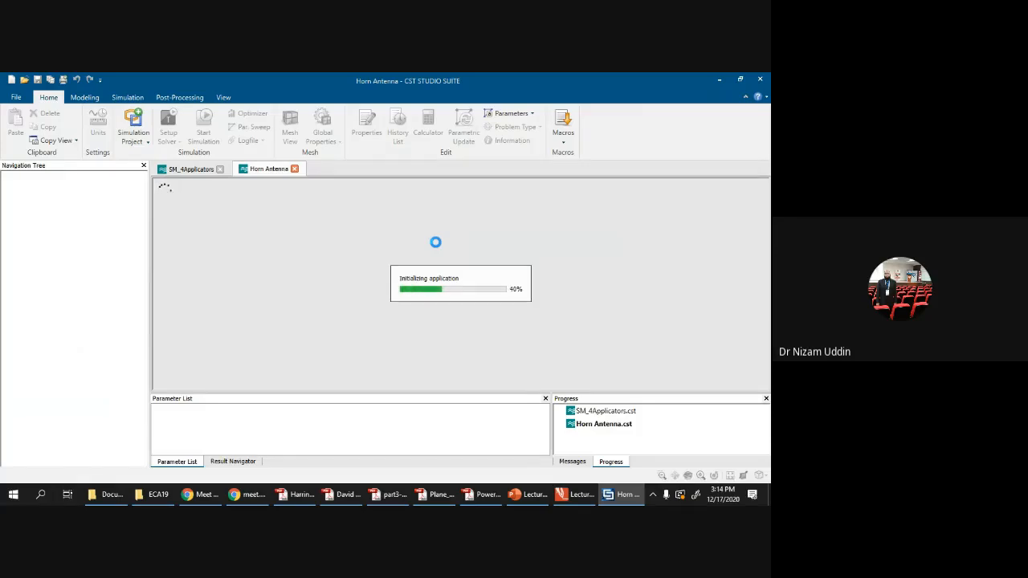
Step: Switch to File Explorer and browse from This PC to the Program Files (x86) folder on Local Disk (C:)
left_click(194, 495)
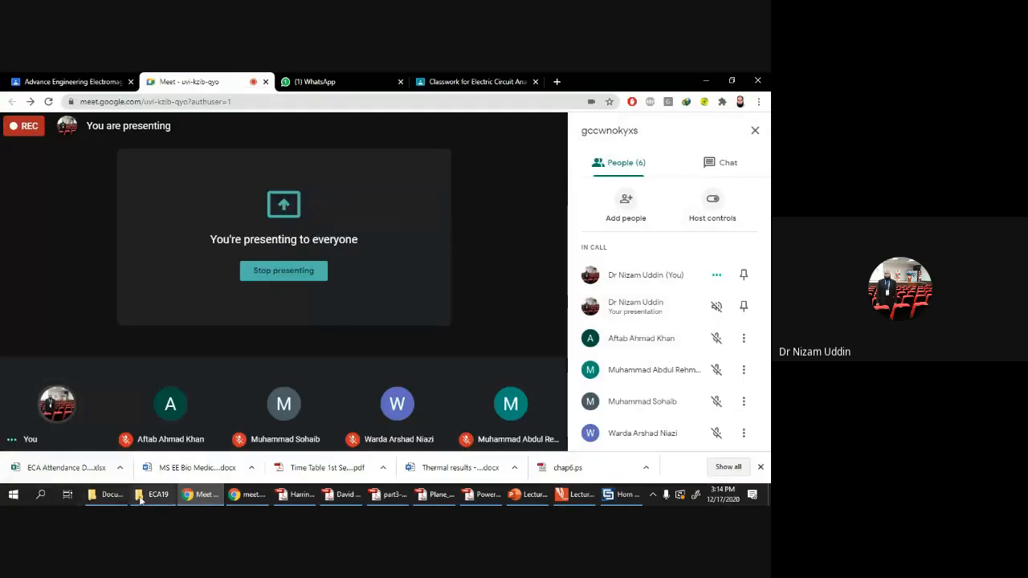
left_click(185, 494)
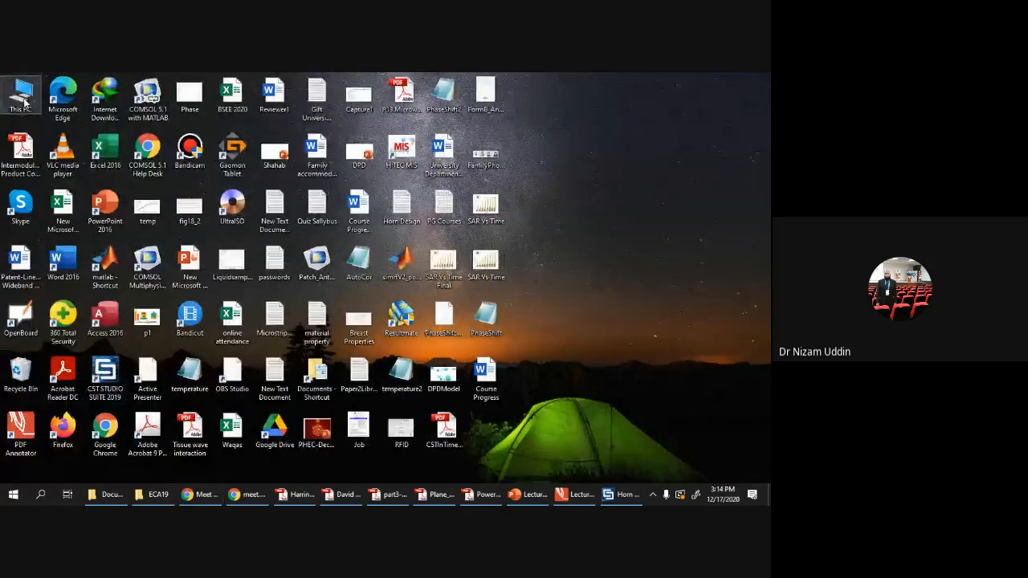
double_click(21, 95)
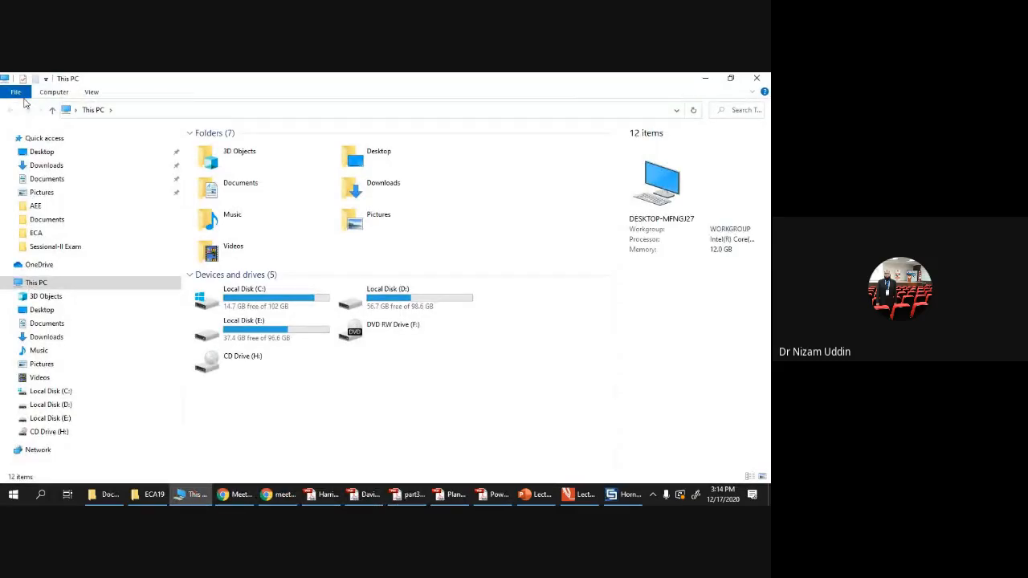
double_click(272, 307)
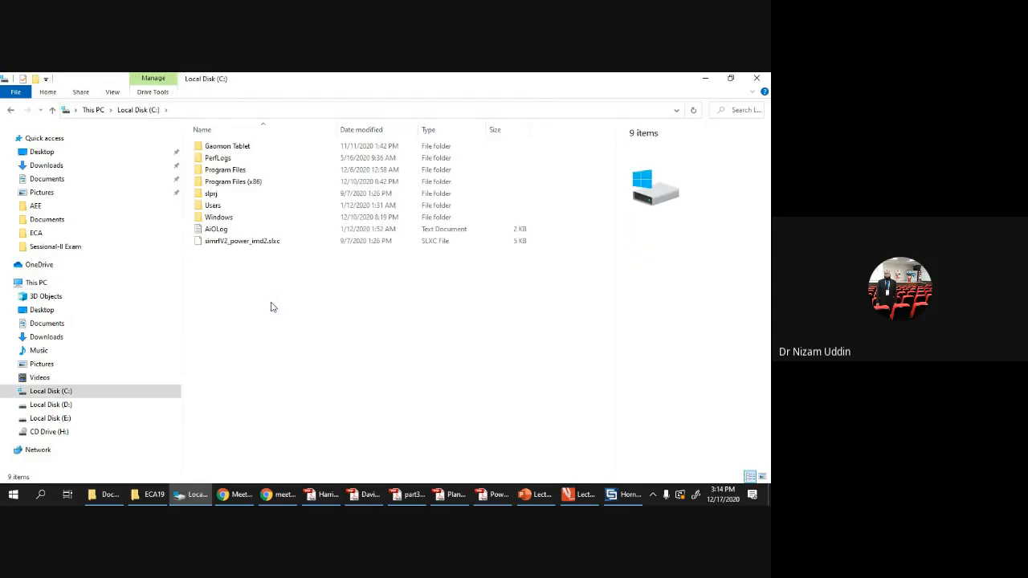
double_click(227, 171)
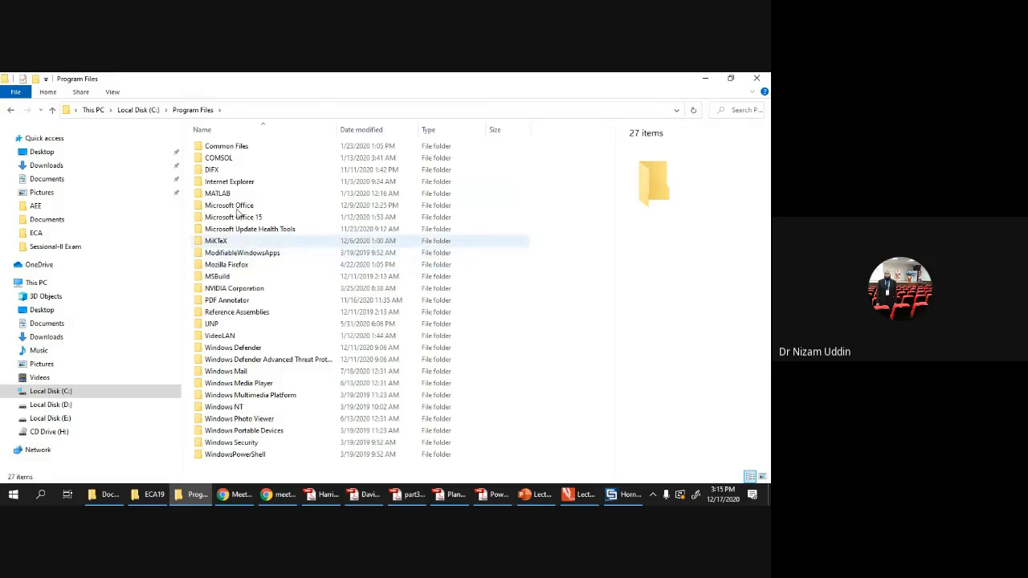
left_click(52, 109)
left_click(251, 185)
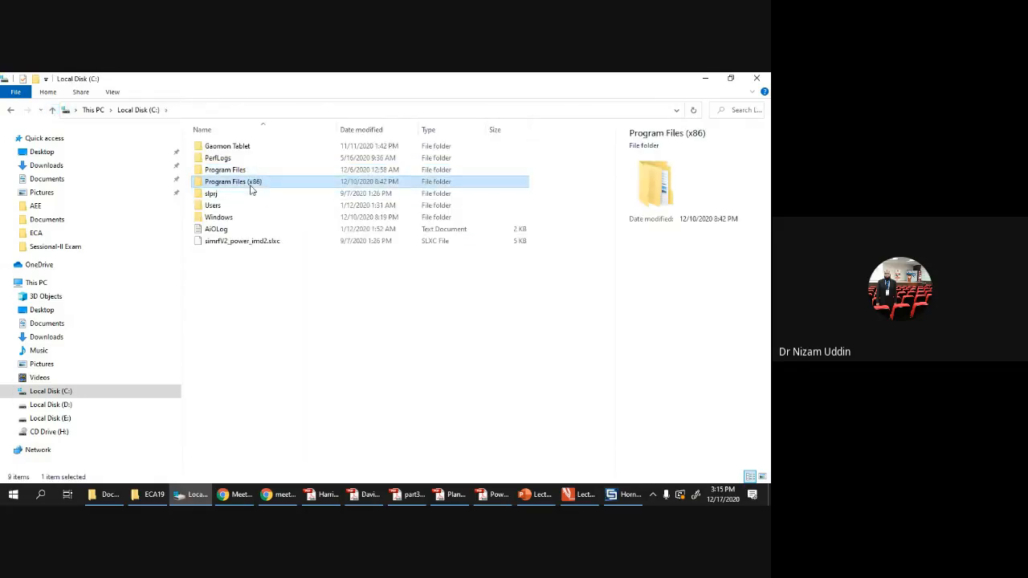
double_click(252, 185)
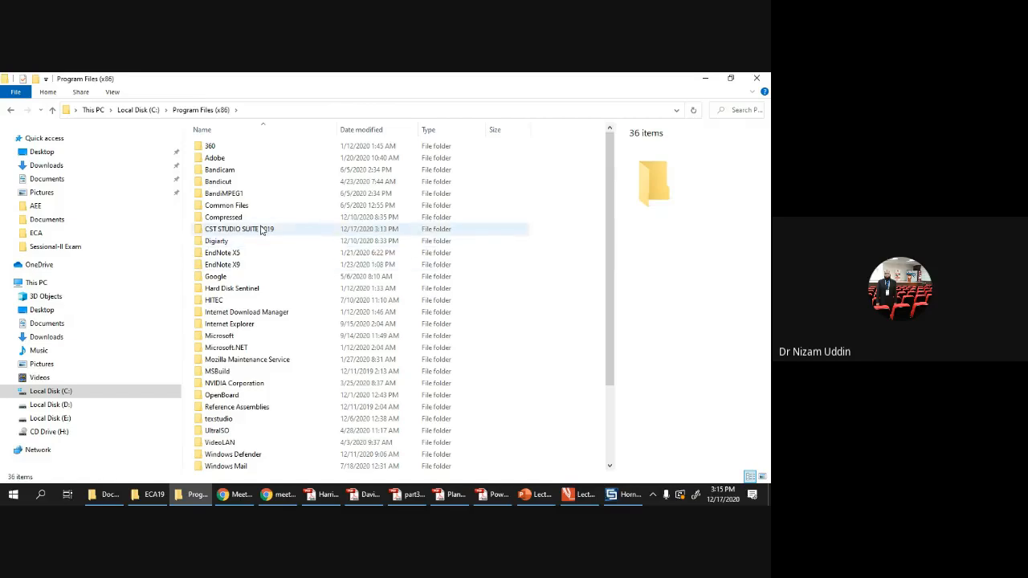
Step: Check the CST STUDIO SUITE 2019 folder's size in its properties and look through the folder's contents
left_click(261, 231)
right_click(261, 230)
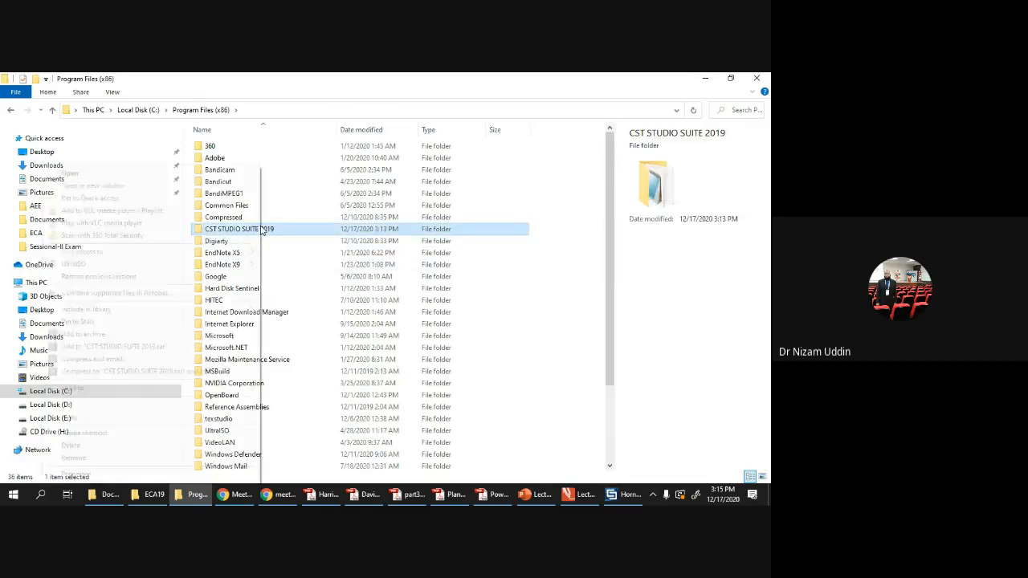
left_click(131, 476)
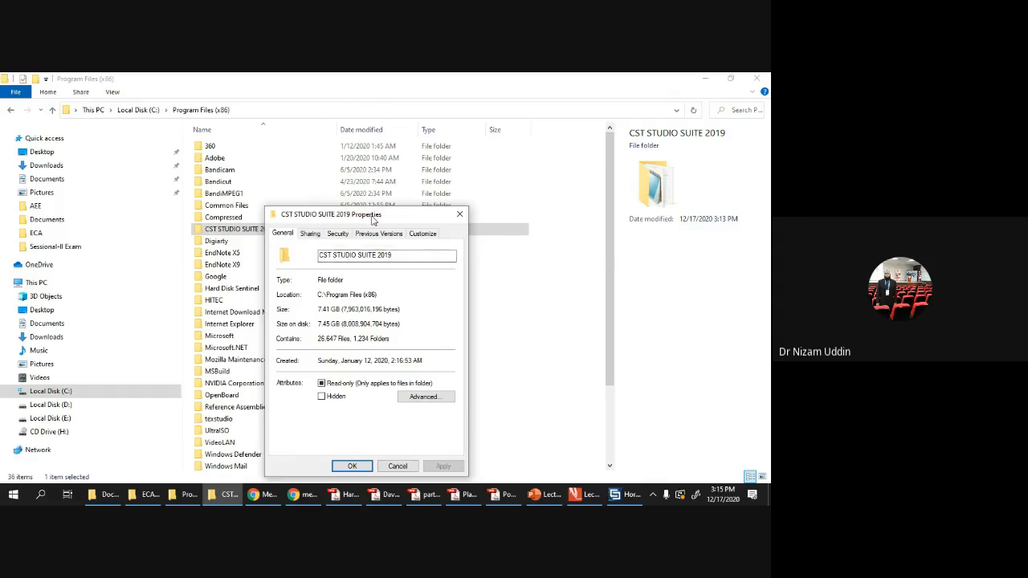
left_click_drag(374, 221, 510, 168)
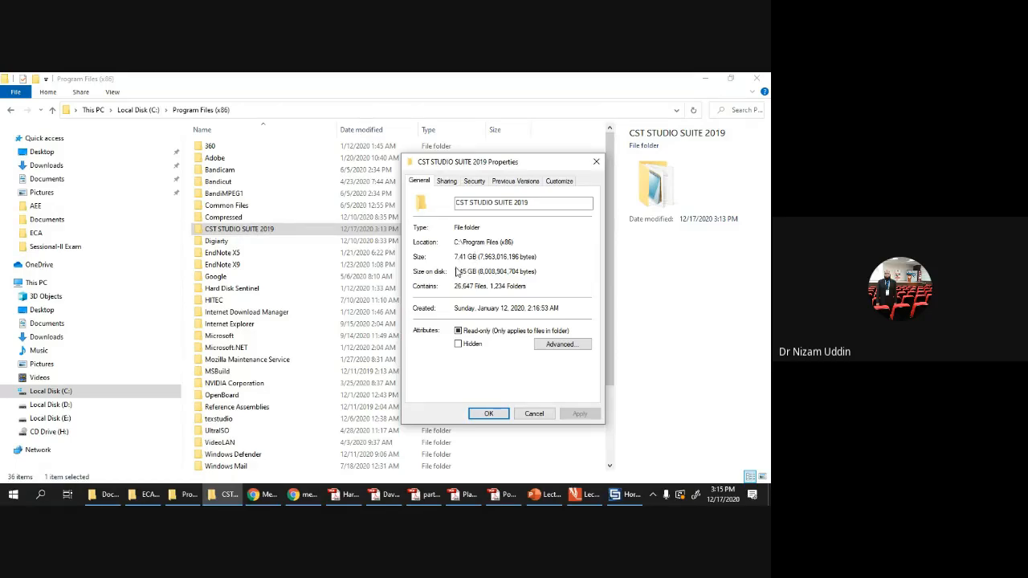
left_click(596, 162)
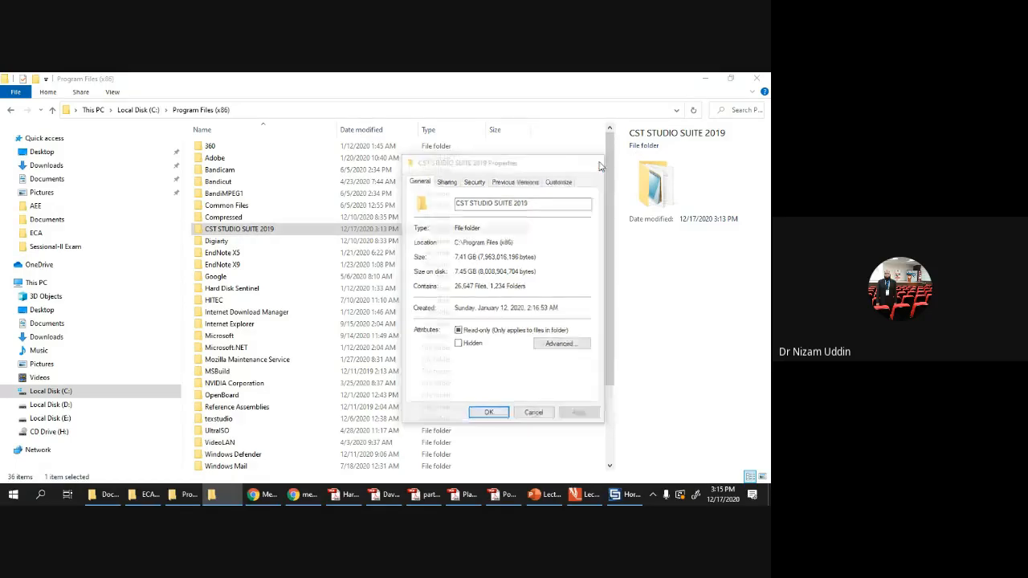
double_click(229, 231)
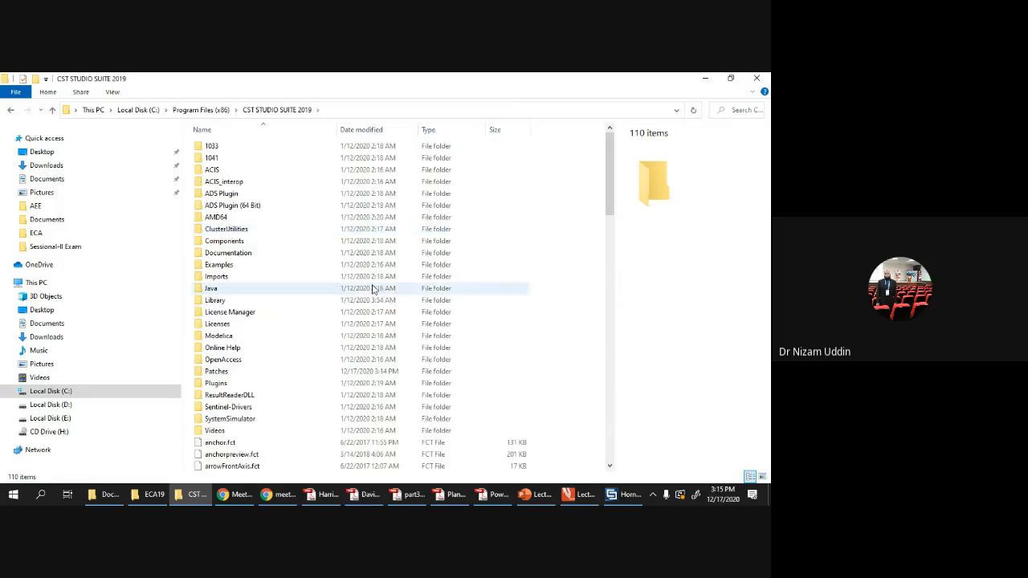
left_click(52, 109)
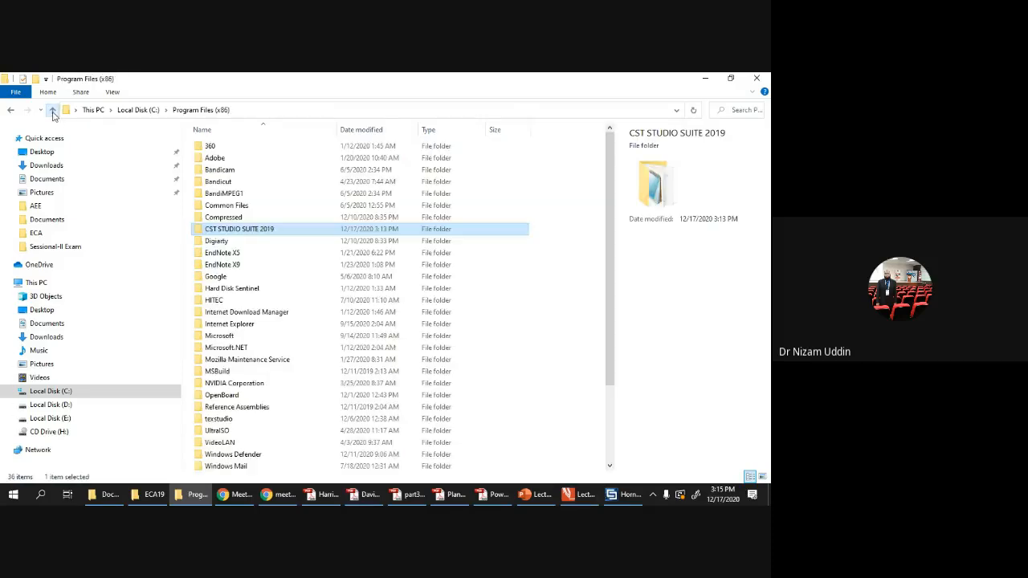
Step: Switch to WhatsApp in Chrome and reply "ok" to the unread message about the recorded session
left_click(234, 495)
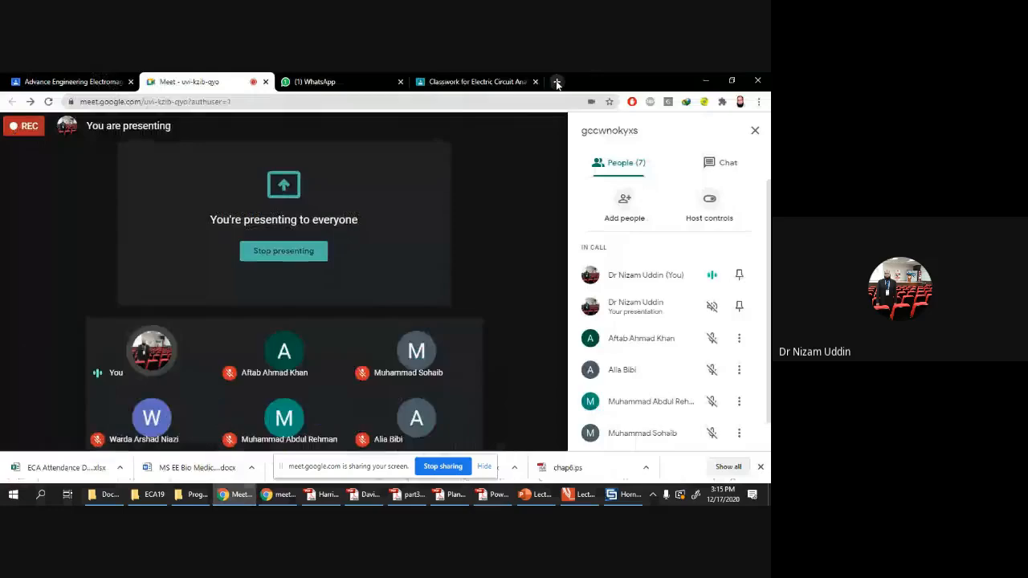
left_click(552, 81)
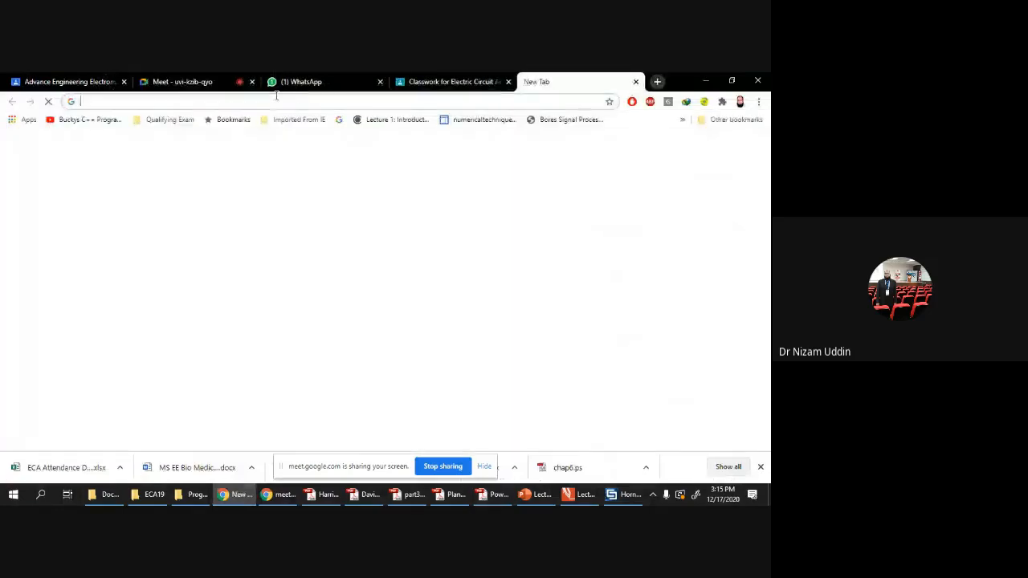
left_click(299, 80)
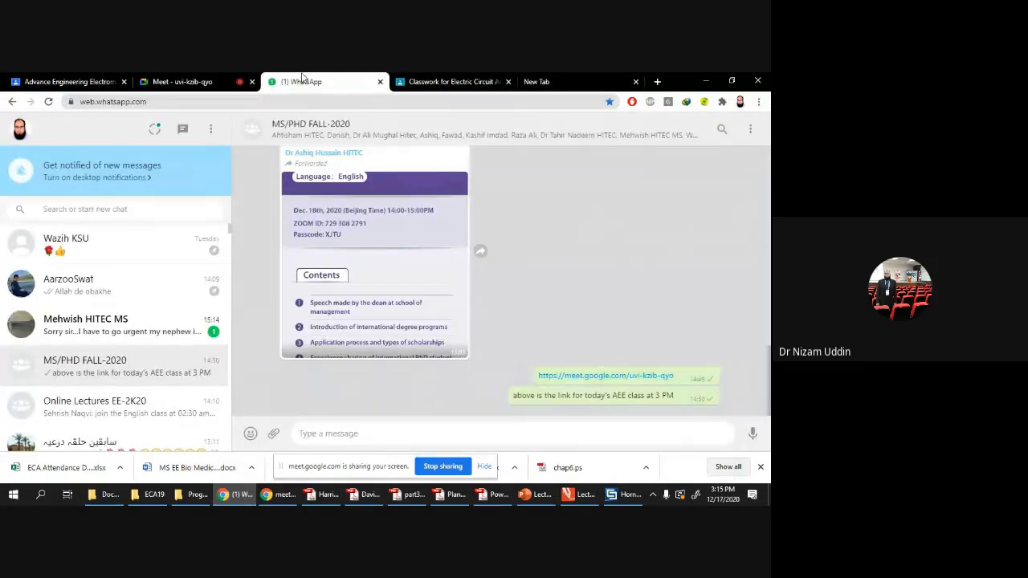
left_click(145, 324)
type("ok")
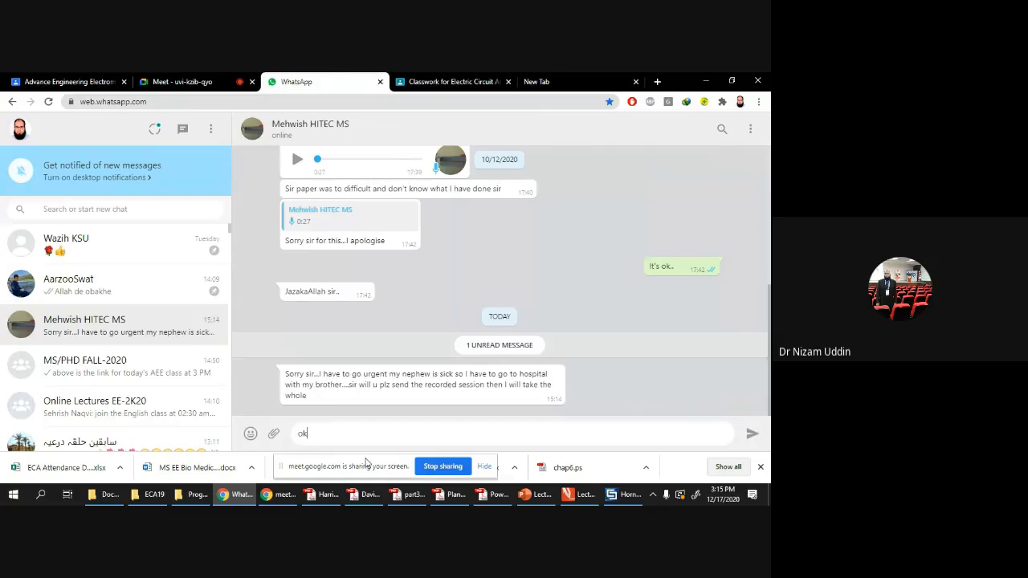
key("Return")
Step: Search Google for "downloadly iran" in the new browser tab
left_click(455, 81)
left_click(563, 81)
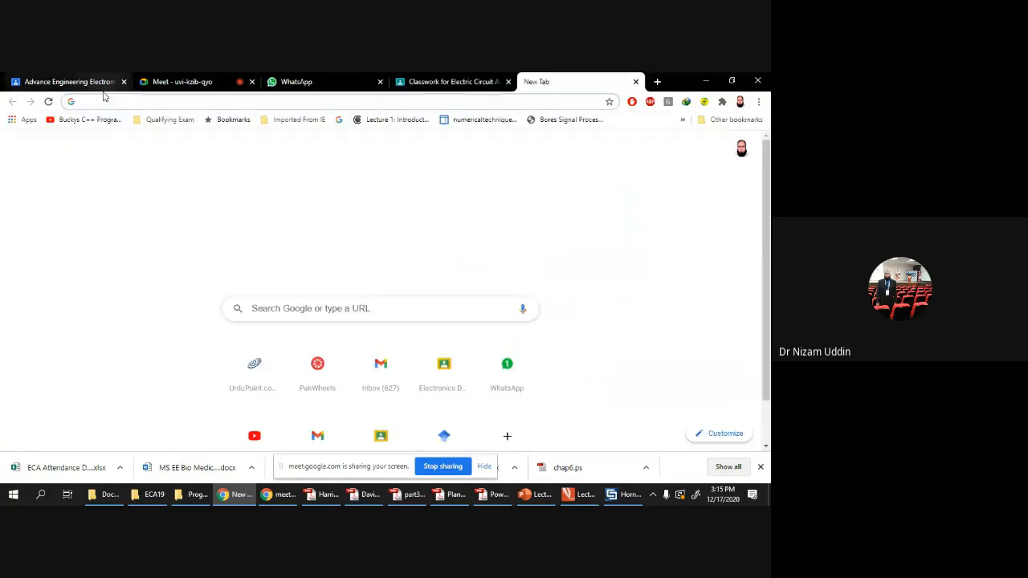
left_click(301, 81)
left_click(526, 81)
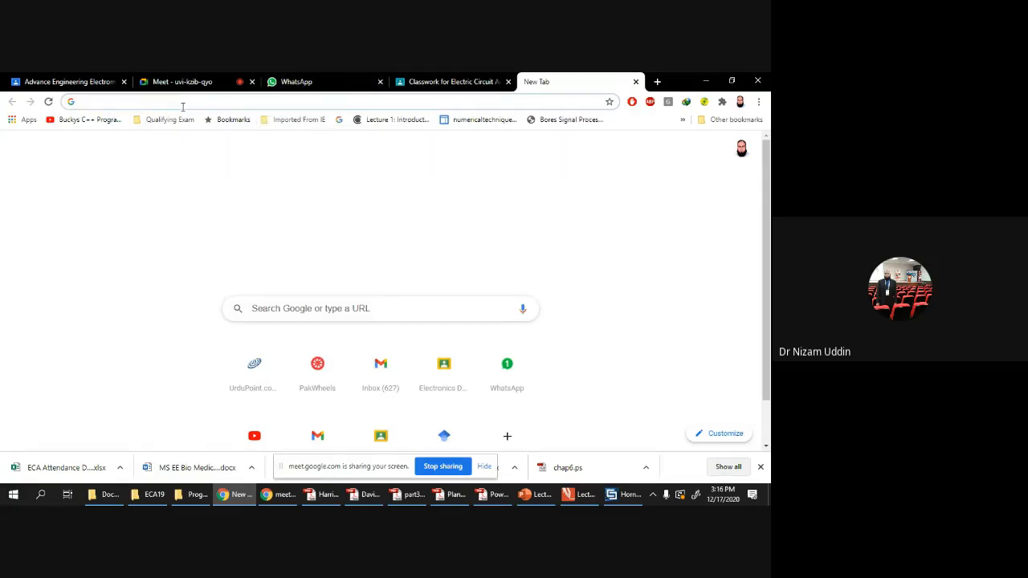
type("downloa")
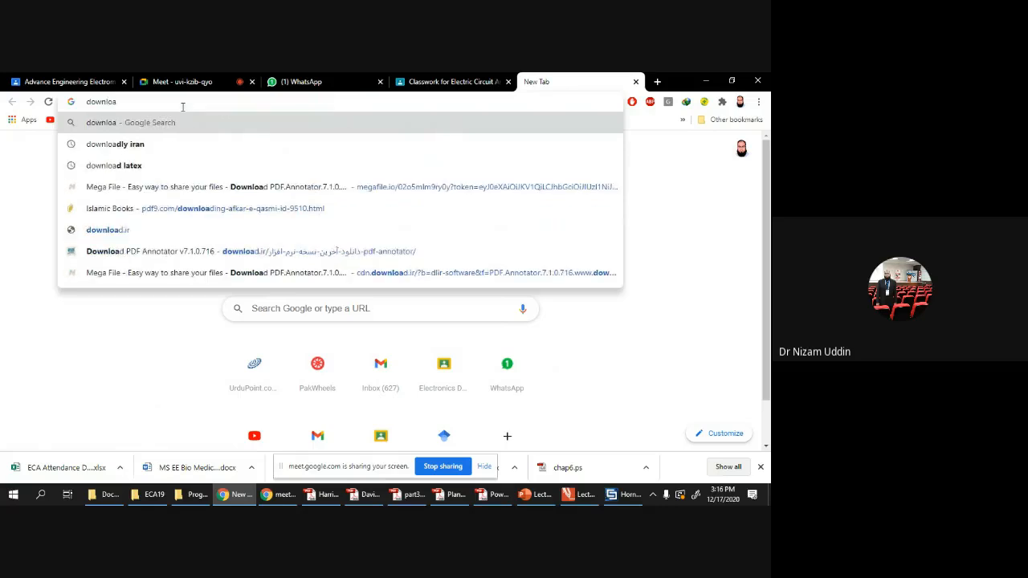
left_click(161, 149)
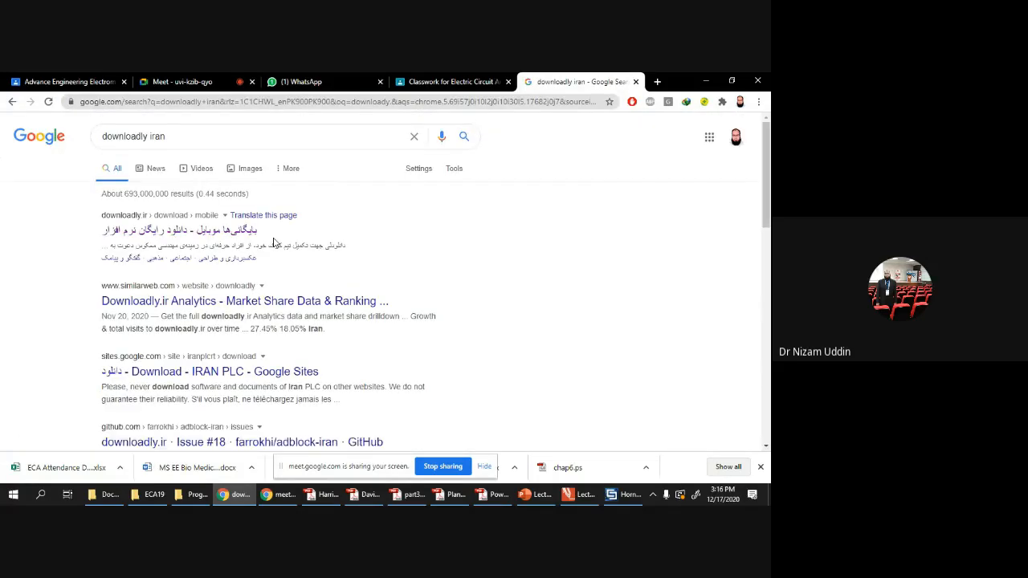
left_click(207, 302)
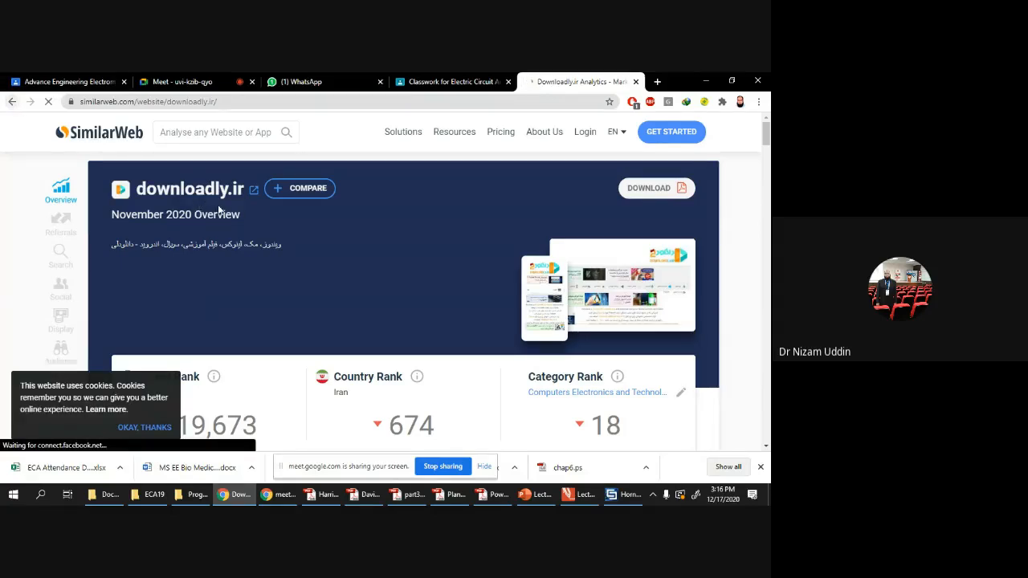
key("alt+Left")
scroll(333, 268, "down", 3)
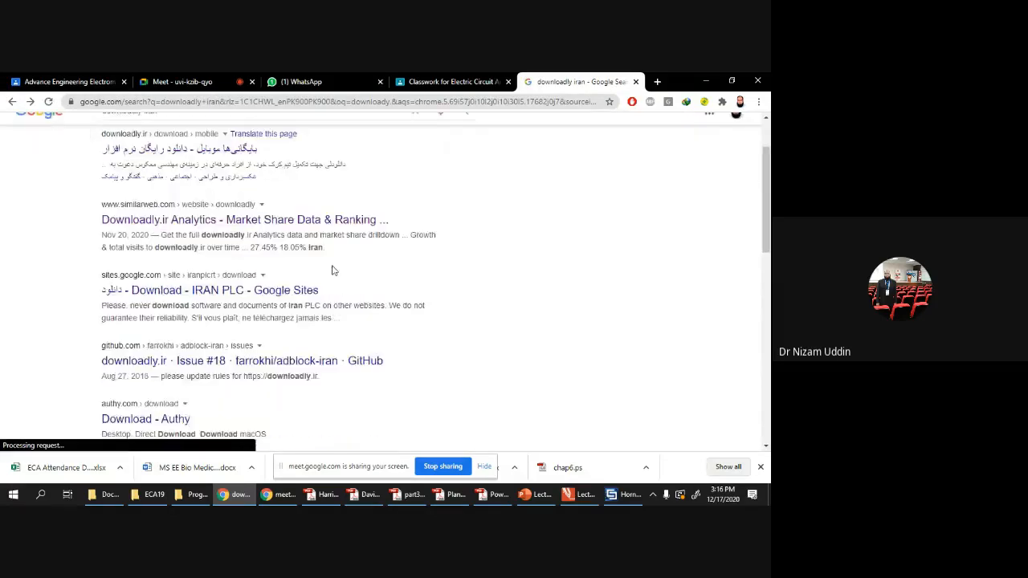
scroll(333, 270, "up", 4)
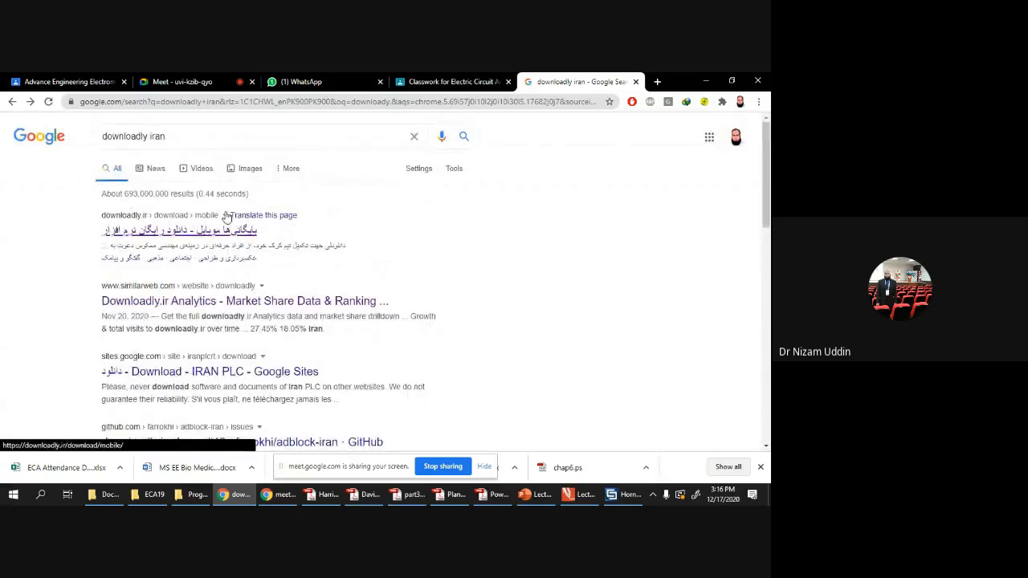
Step: Open the downloadly.ir search result and request an English translation of the Persian page
left_click(206, 232)
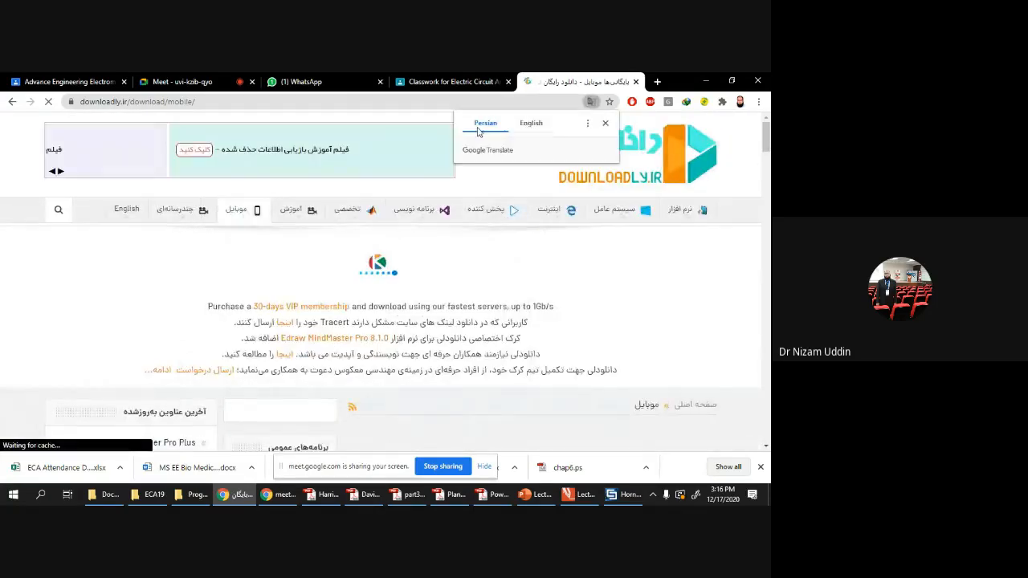
left_click(528, 125)
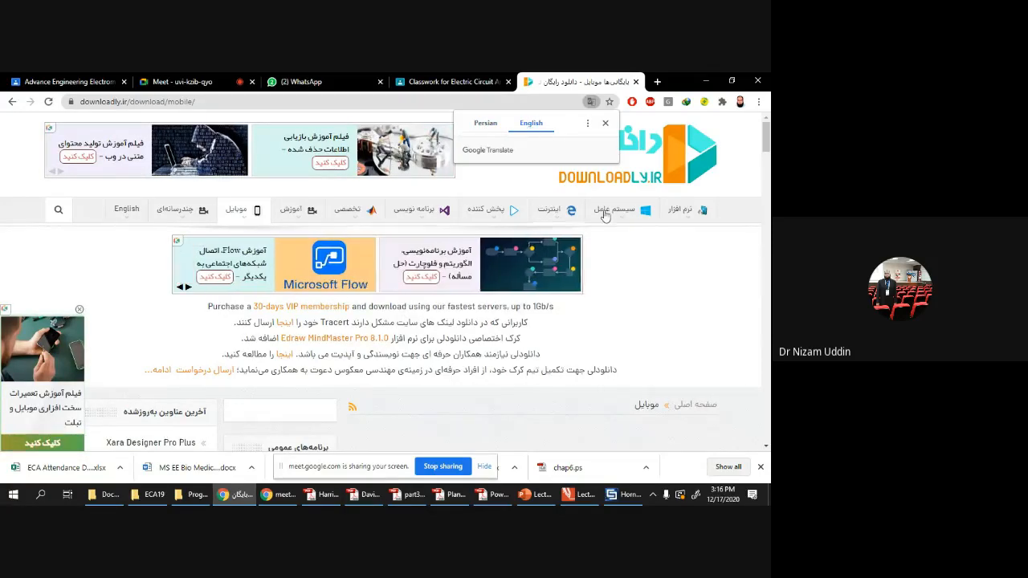
Step: Dismiss the translation popup and browse the software categories and listings on the translated downloadly.ir page
left_click(606, 124)
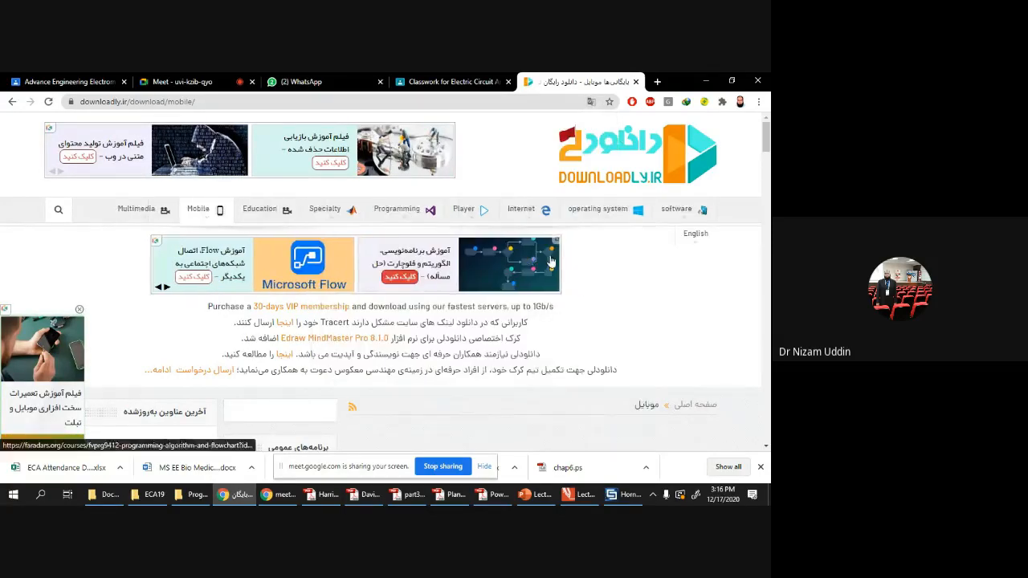
mouse_move(268, 223)
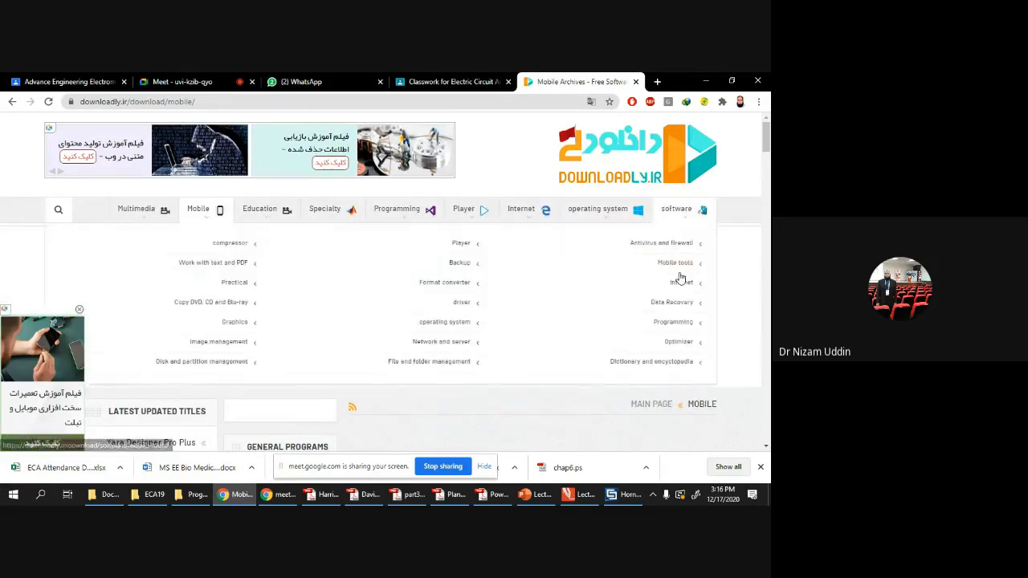
scroll(597, 278, "down", 8)
scroll(587, 273, "down", 10)
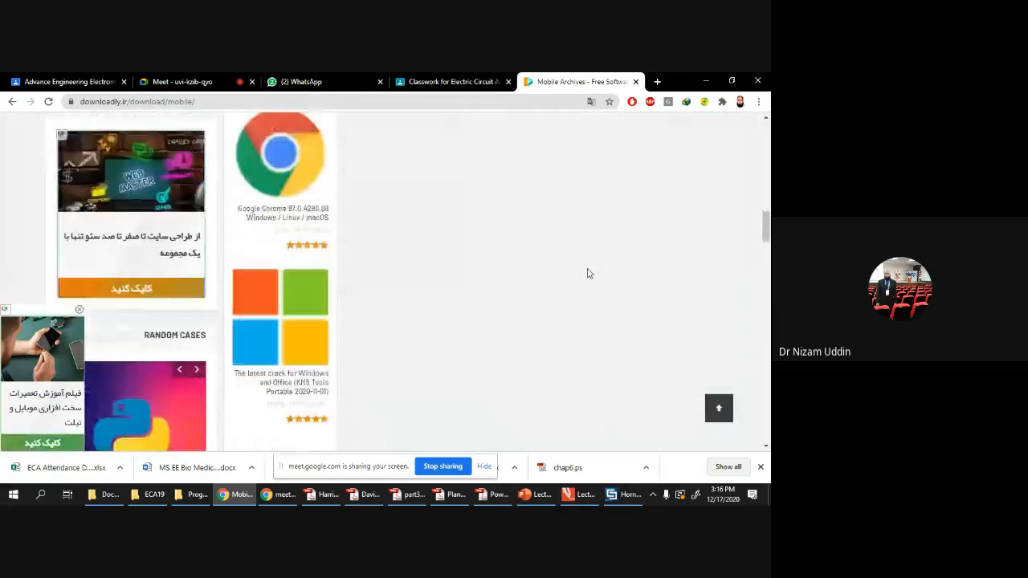
scroll(587, 274, "down", 3)
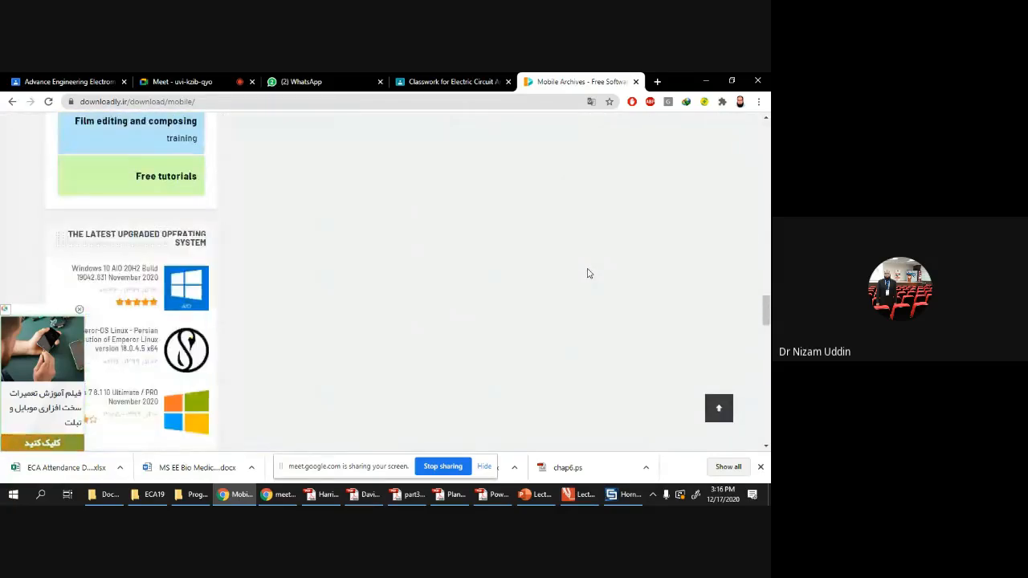
scroll(587, 274, "up", 10)
scroll(587, 274, "up", 3)
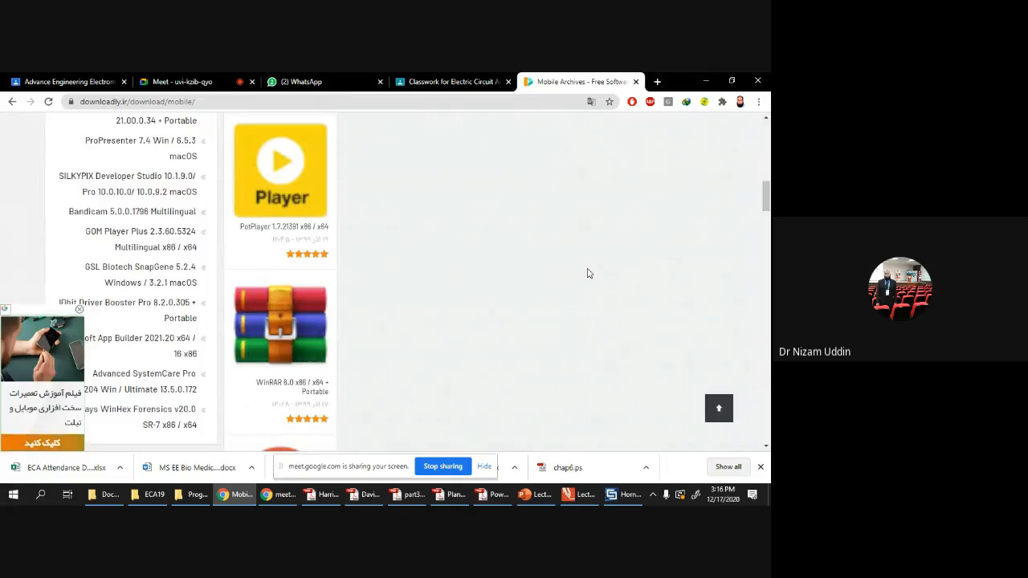
Step: Switch to CST STUDIO SUITE and examine the Horn Antenna model from its side and its open front
left_click(626, 494)
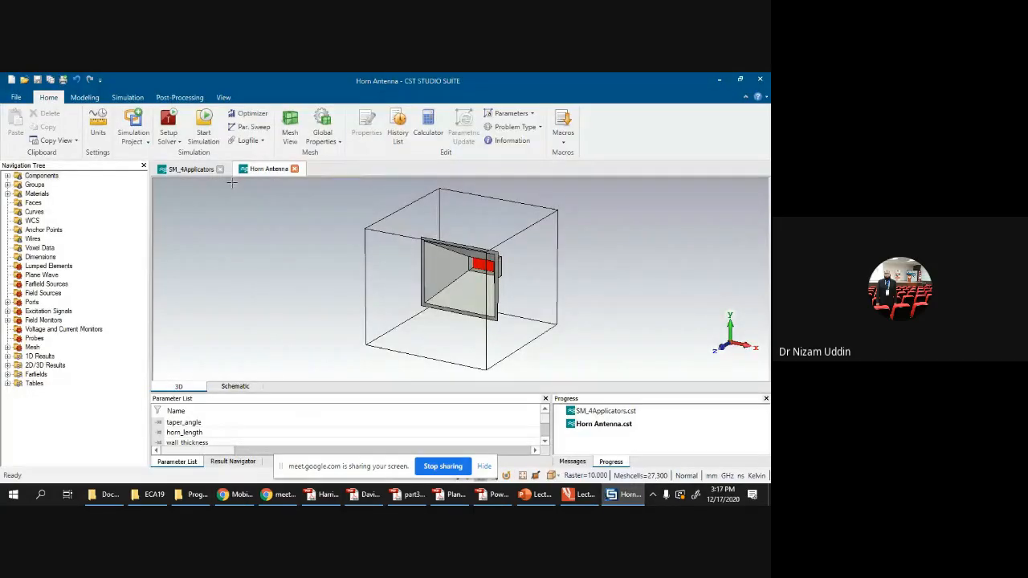
left_click_drag(332, 214, 631, 287)
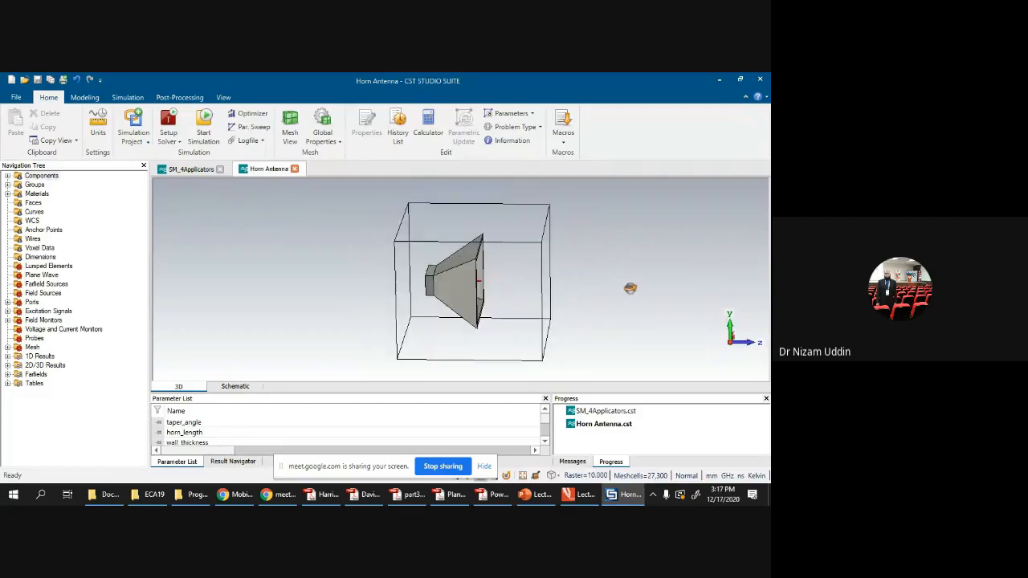
left_click_drag(569, 256, 522, 240)
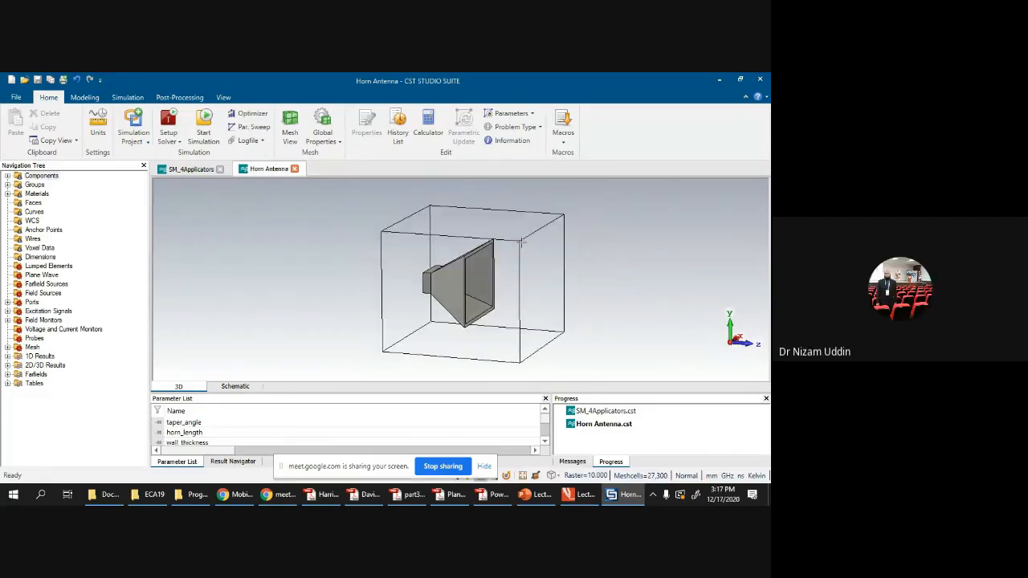
scroll(477, 244, "up", 6)
scroll(479, 248, "down", 4)
left_click_drag(478, 248, 310, 251)
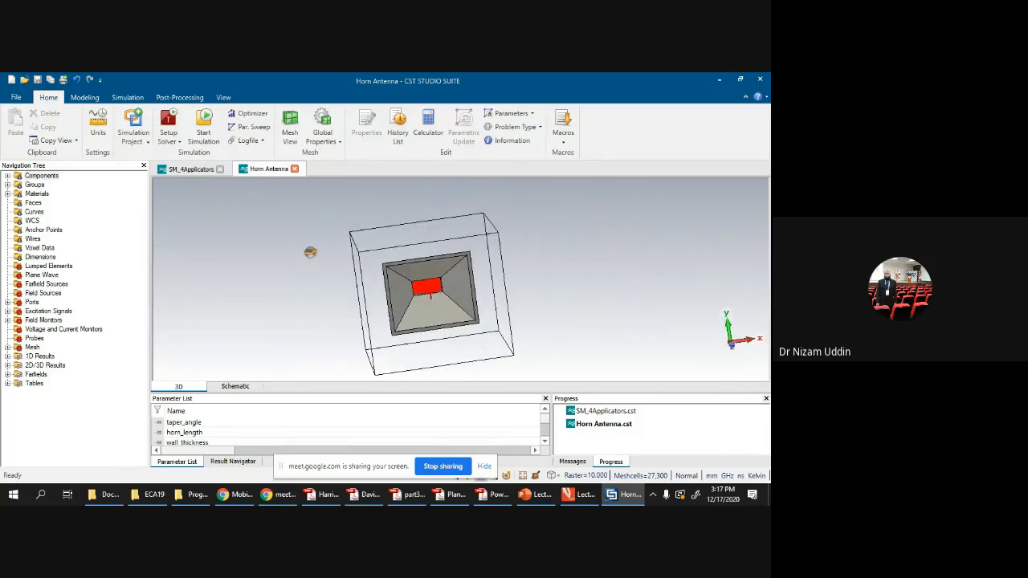
left_click_drag(392, 287, 590, 273)
left_click_drag(333, 213, 305, 221)
Step: Turn off the bounding box around the Horn Antenna model and inspect the bare horn at an angle
left_click(102, 97)
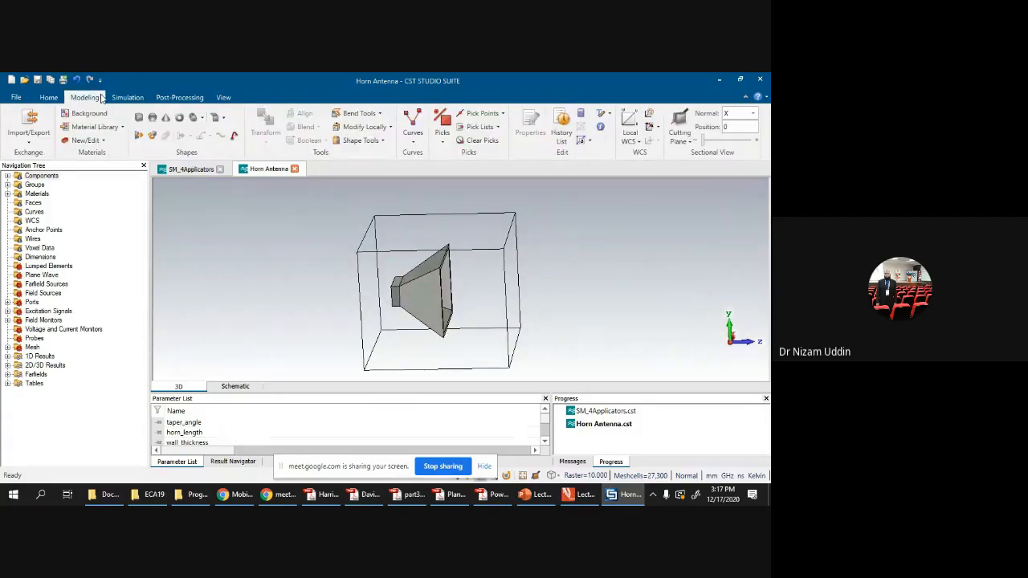
left_click(125, 98)
left_click(224, 97)
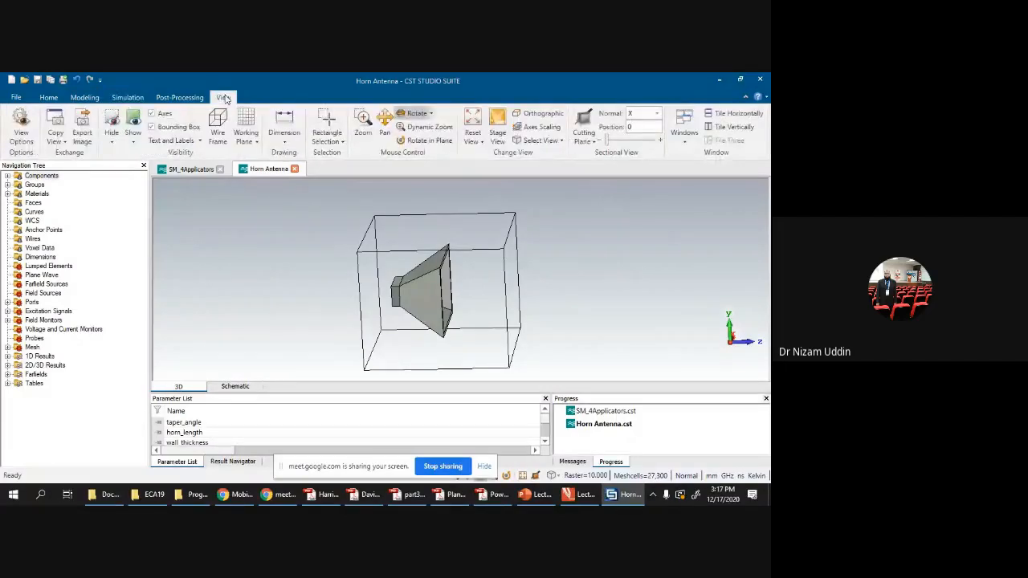
left_click(151, 126)
left_click_drag(376, 237, 316, 282)
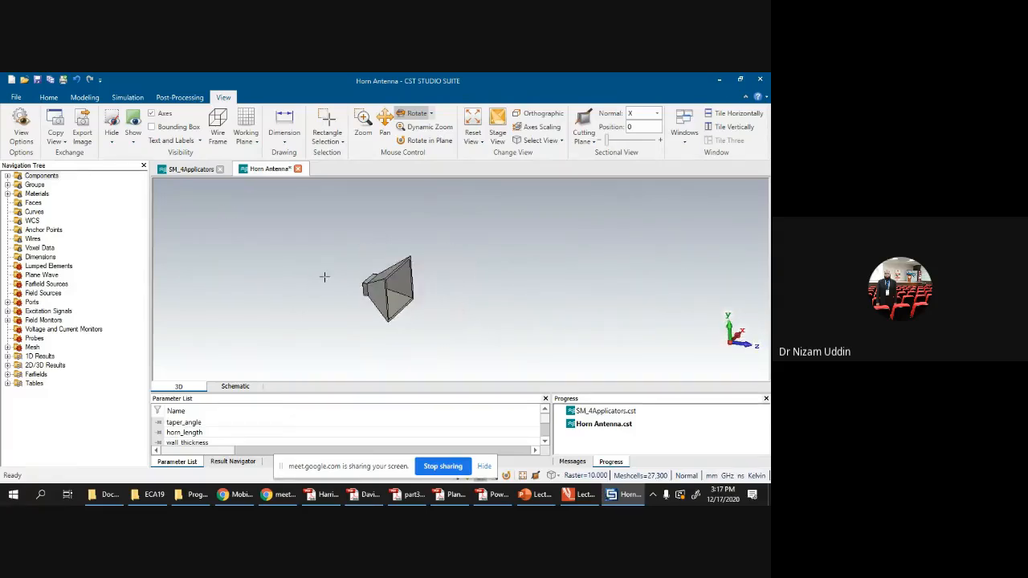
scroll(325, 277, "up", 3)
scroll(372, 264, "up", 2)
scroll(372, 263, "down", 4)
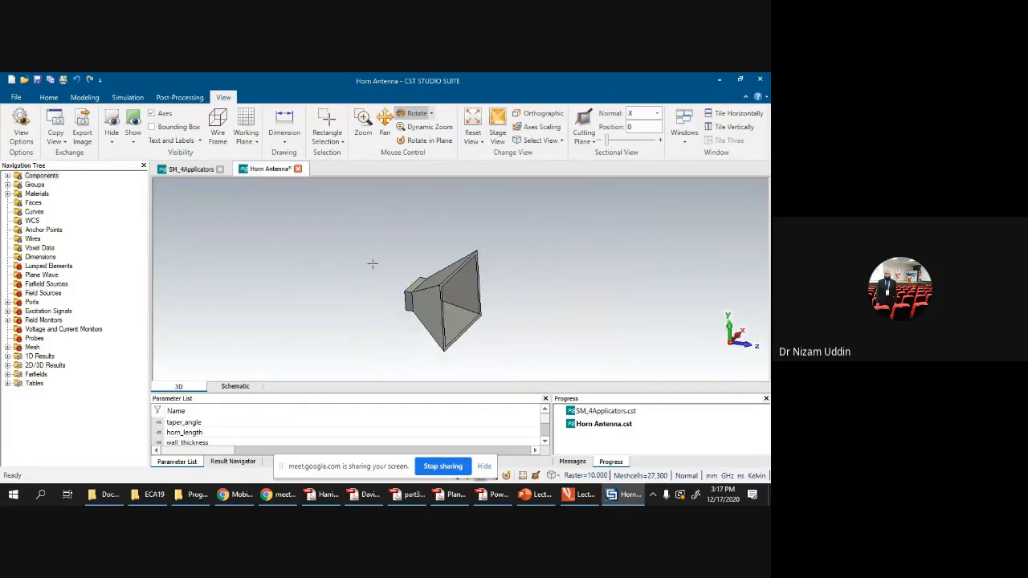
Step: Display the Theta Phase 3D plot of the farfield (f=5) result and inspect the pattern
left_click(7, 365)
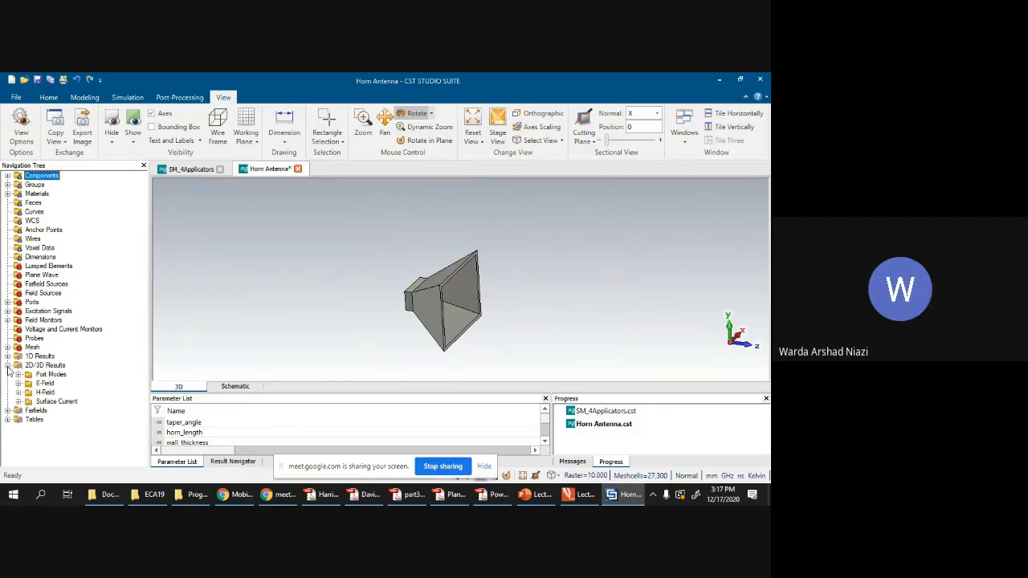
left_click(8, 366)
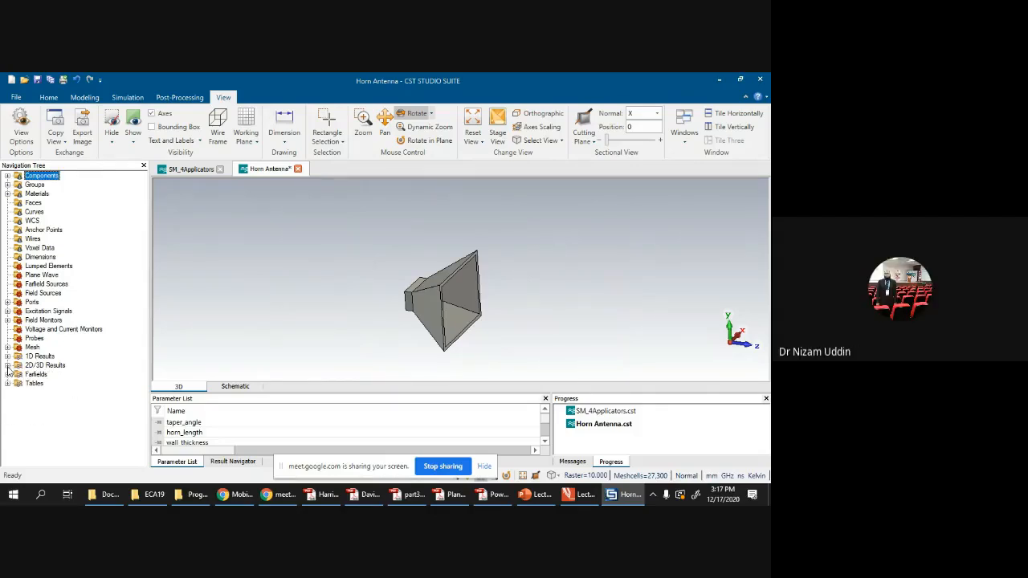
left_click(7, 374)
left_click(17, 384)
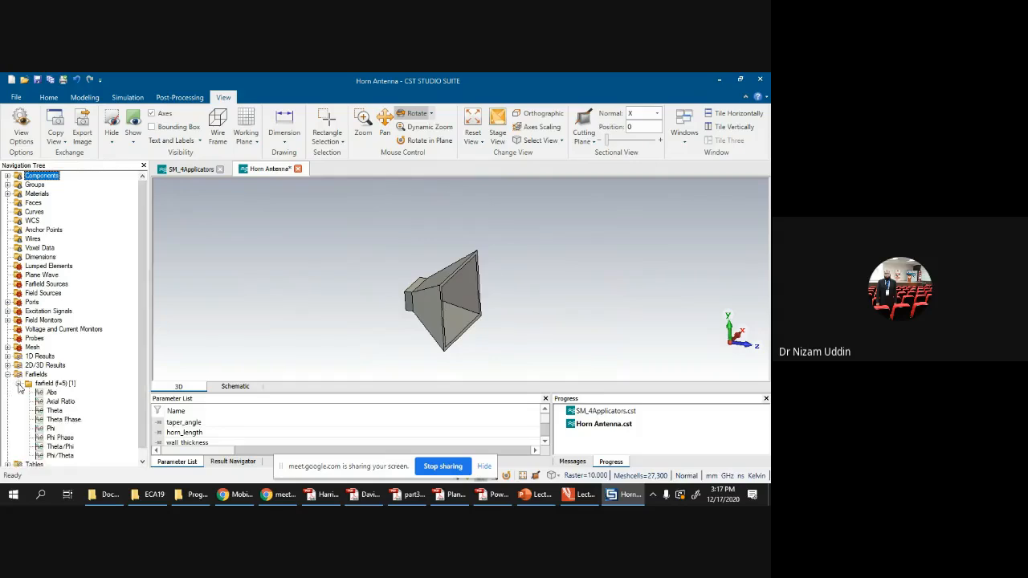
scroll(103, 387, "down", 1)
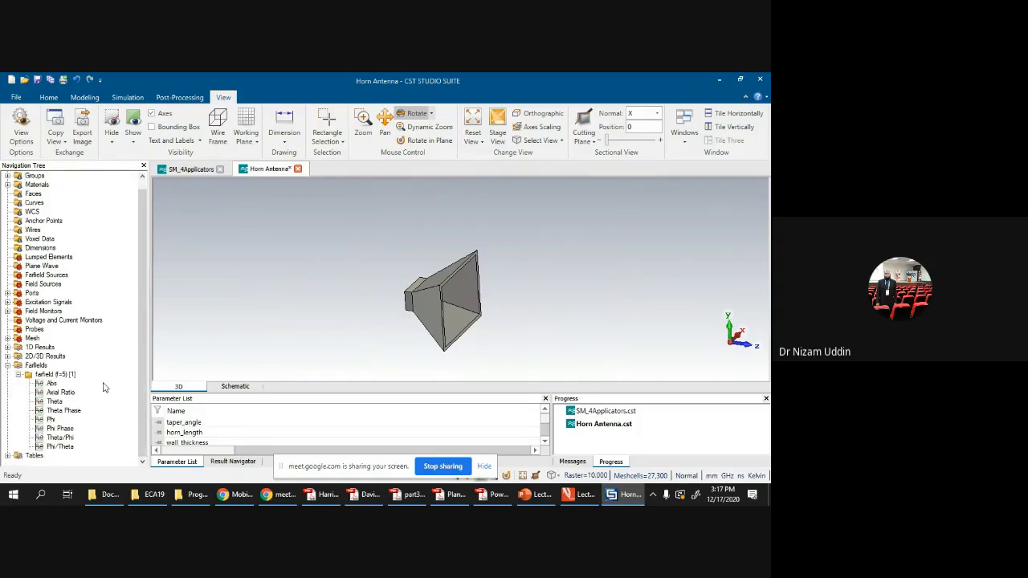
left_click(62, 411)
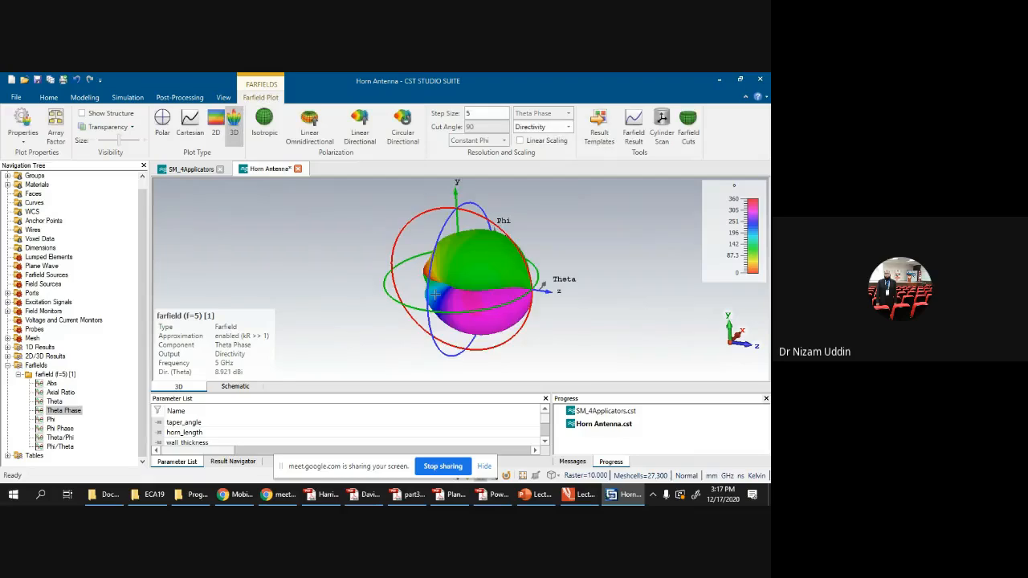
left_click_drag(348, 271, 388, 220)
scroll(346, 269, "up", 4)
scroll(346, 268, "down", 6)
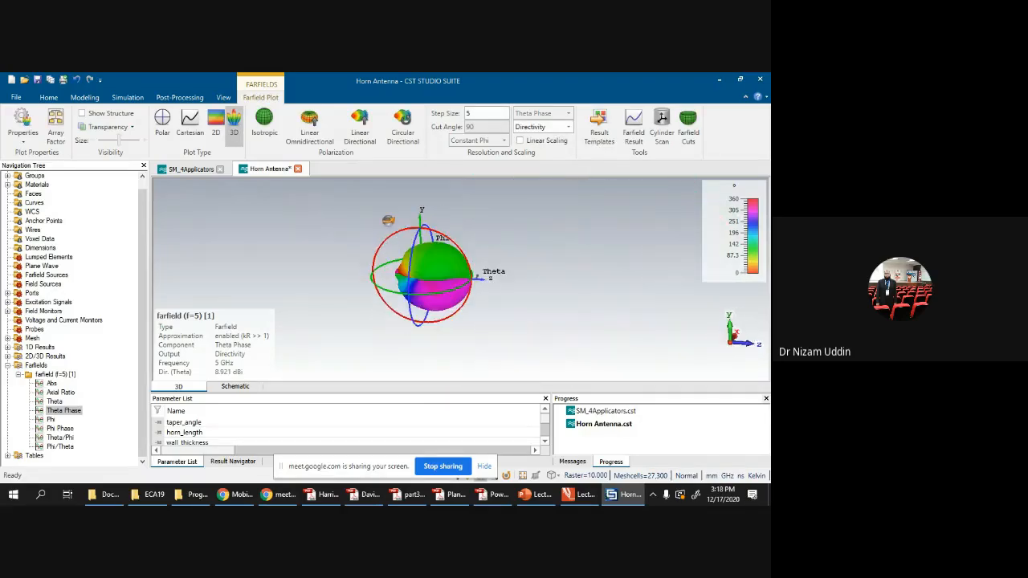
Step: Display the Axial Ratio and then the Abs farfield plot, and examine the Abs directivity pattern from several angles
left_click(72, 393)
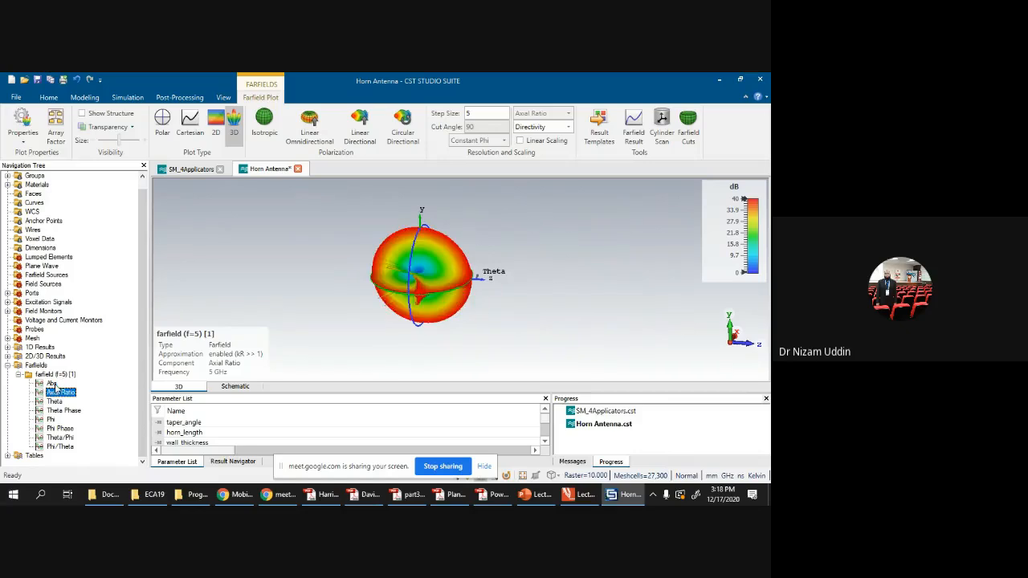
left_click(52, 382)
left_click_drag(356, 259, 367, 146)
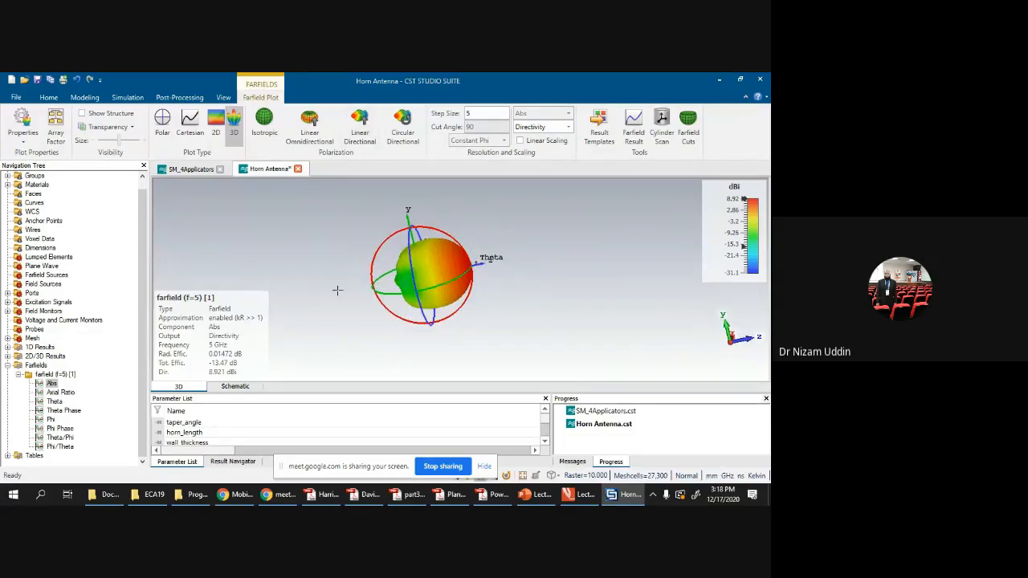
left_click_drag(367, 283, 397, 255)
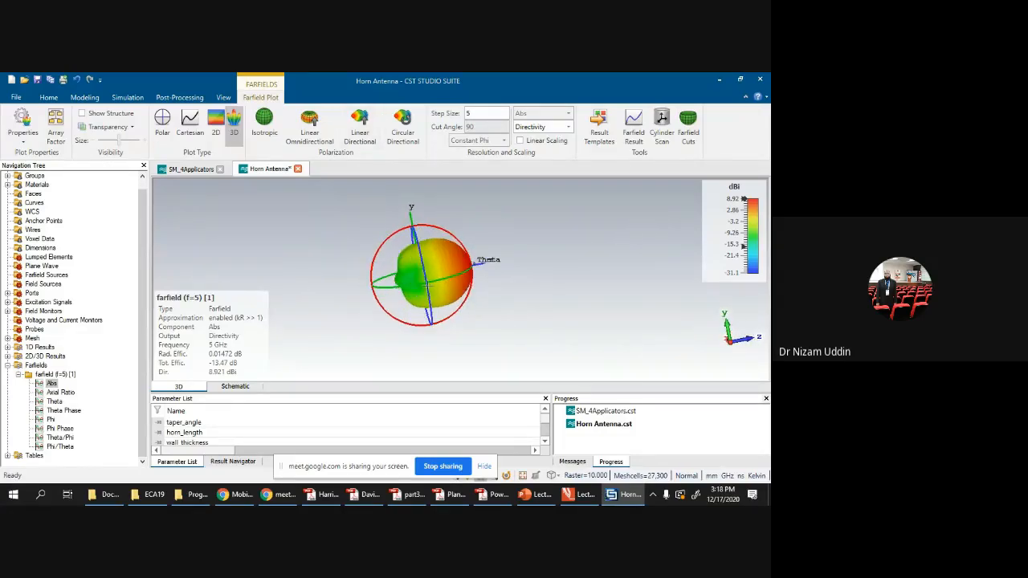
scroll(438, 279, "up", 4)
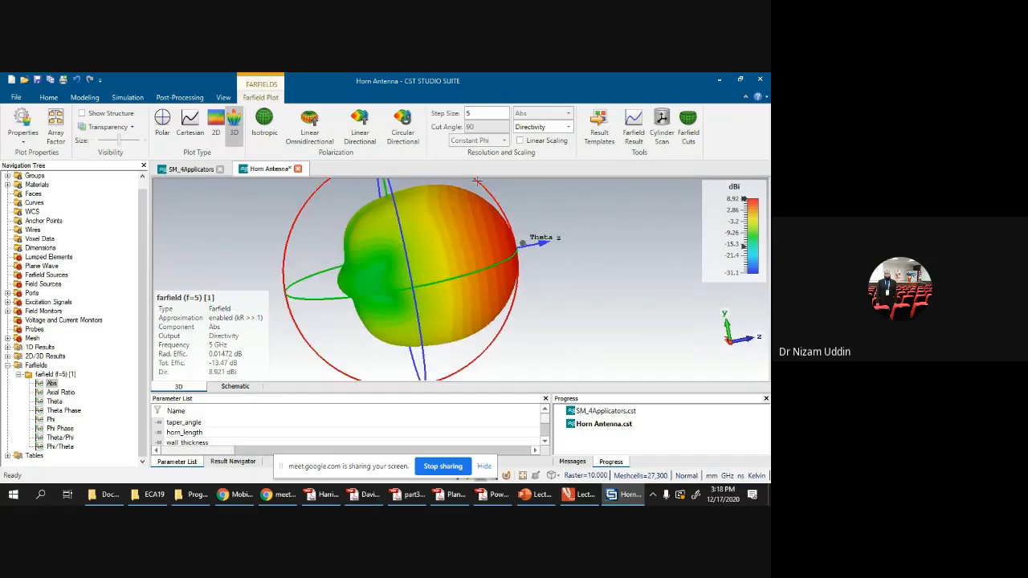
left_click_drag(339, 282, 399, 303)
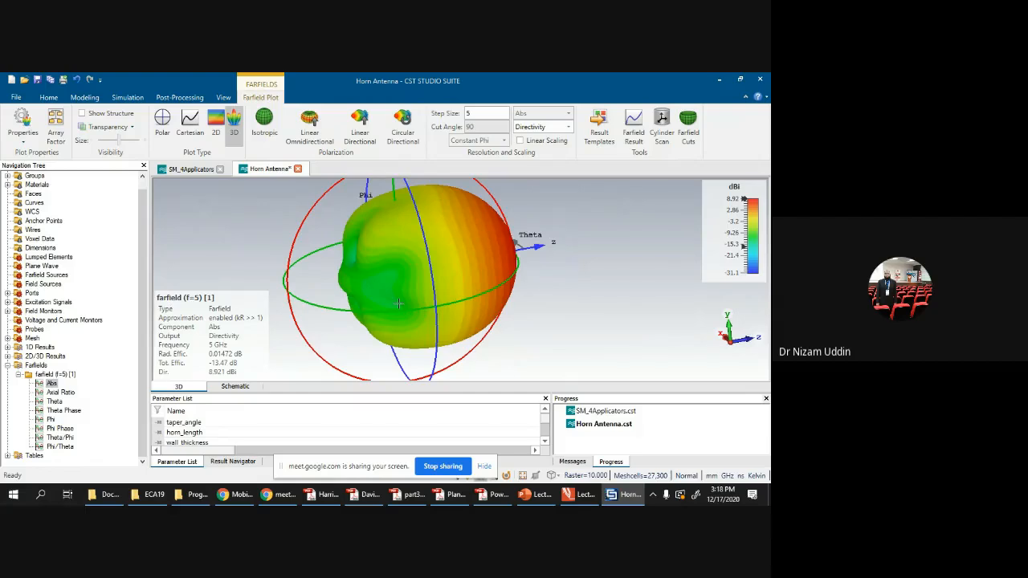
scroll(398, 304, "down", 3)
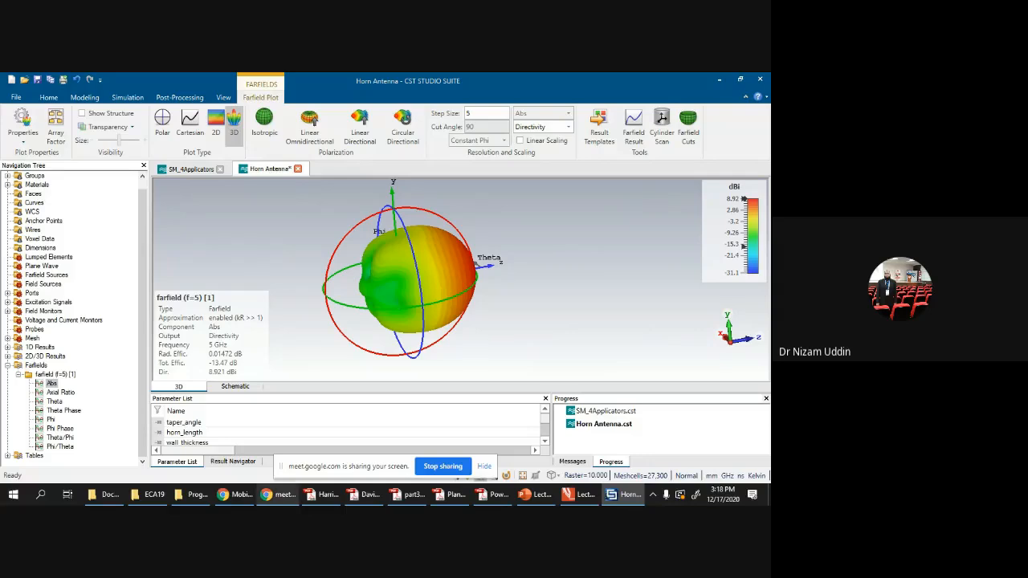
Step: Close the downloadly.ir page in Chrome and return to the Google Meet call with the screen-sharing notice hidden
left_click(239, 494)
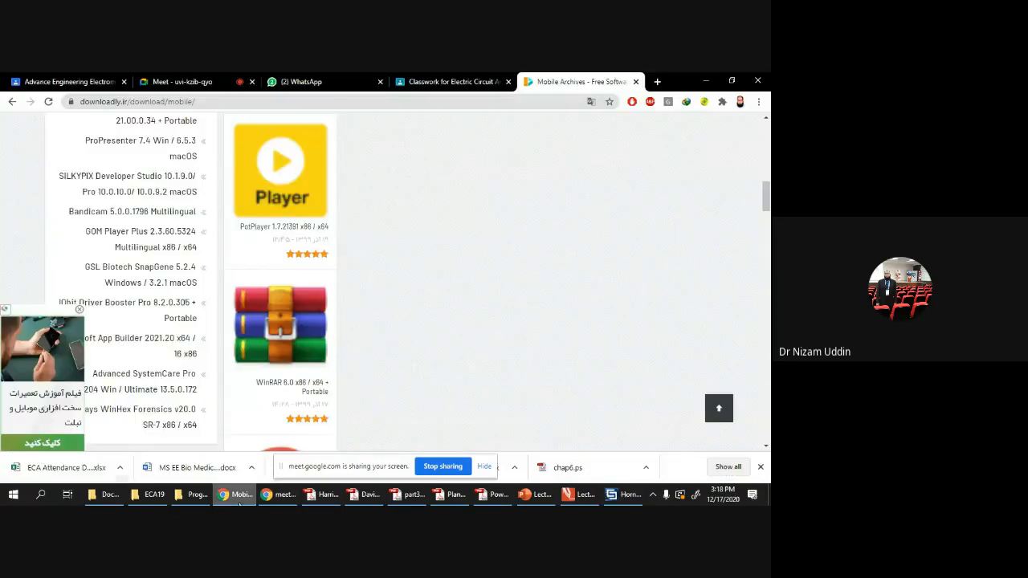
left_click(635, 82)
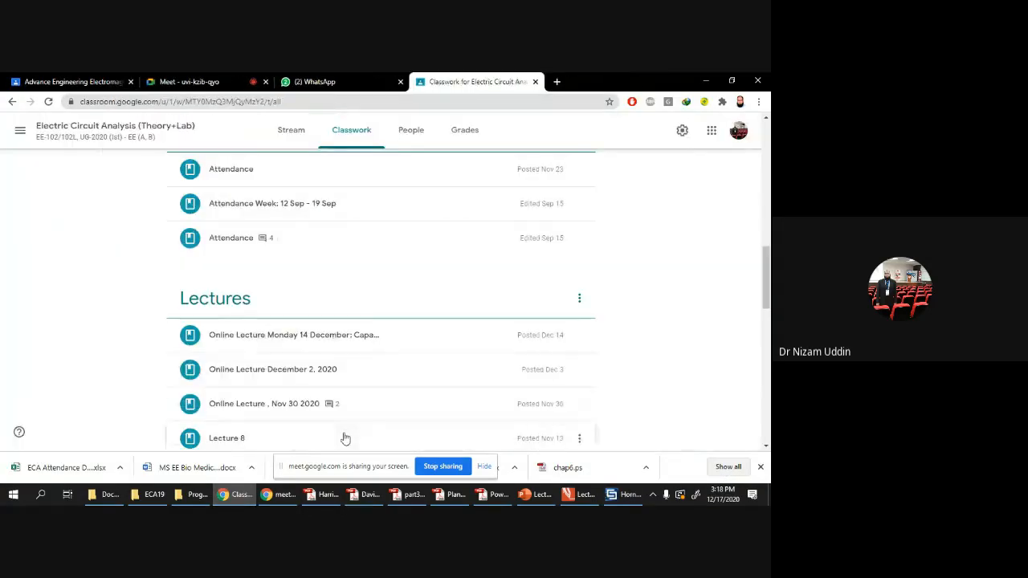
left_click(244, 496)
left_click(279, 494)
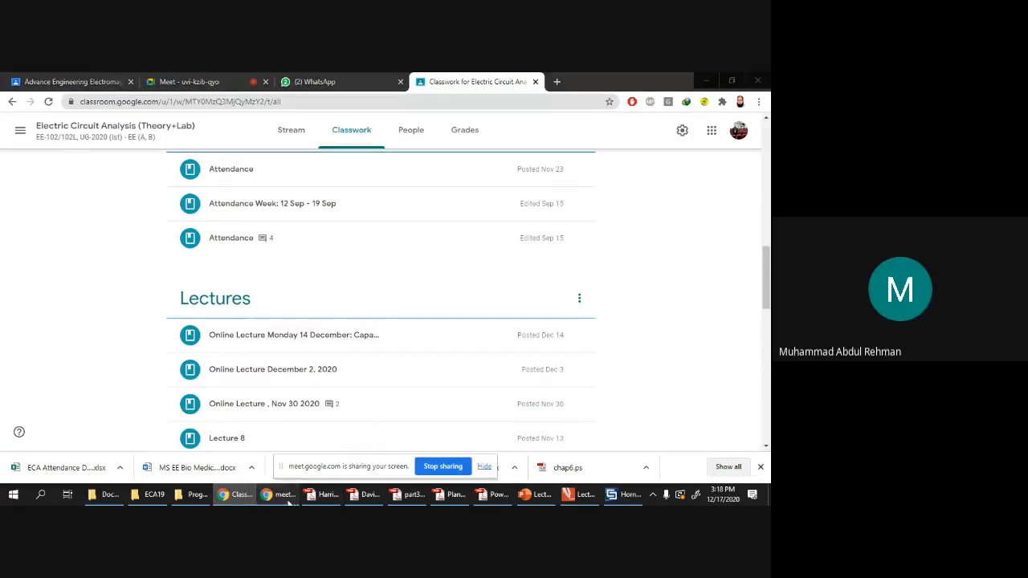
left_click(223, 79)
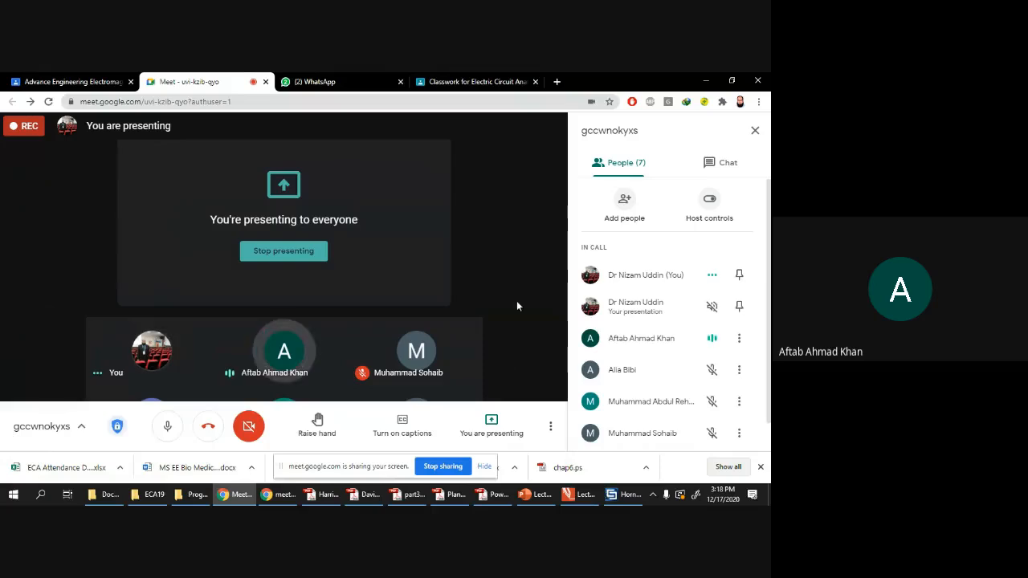
left_click(484, 466)
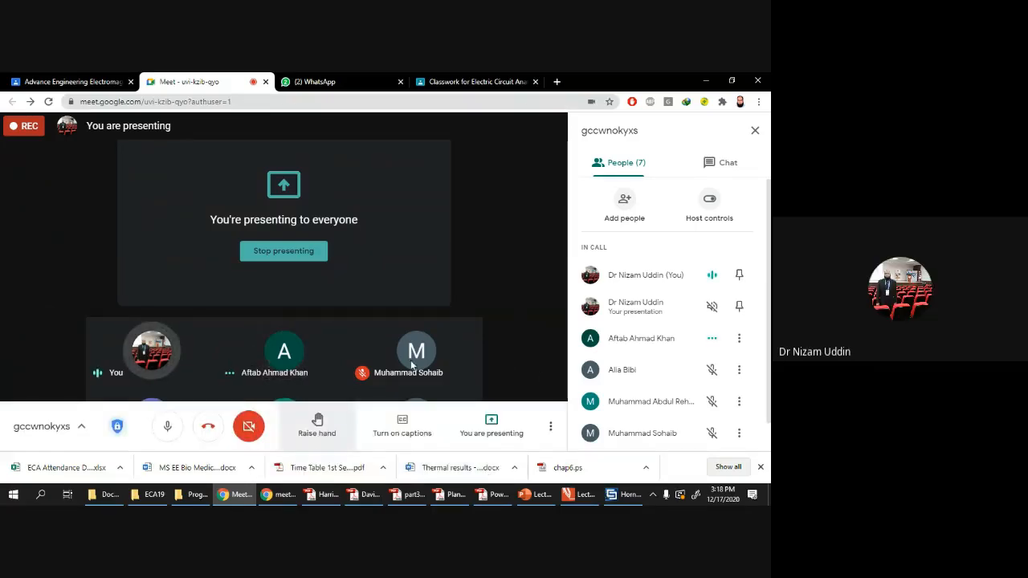
left_click(284, 351)
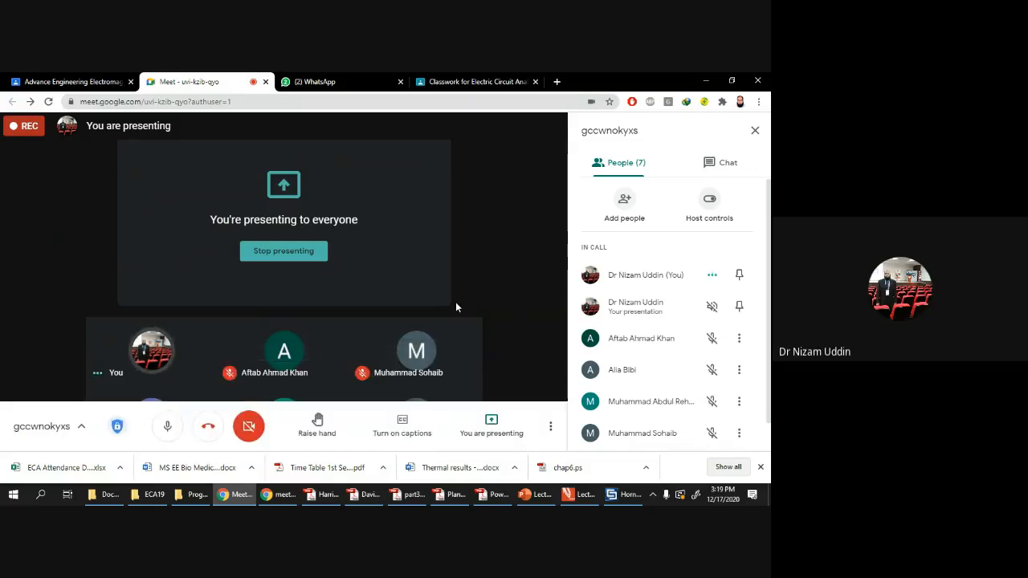
mouse_move(396, 366)
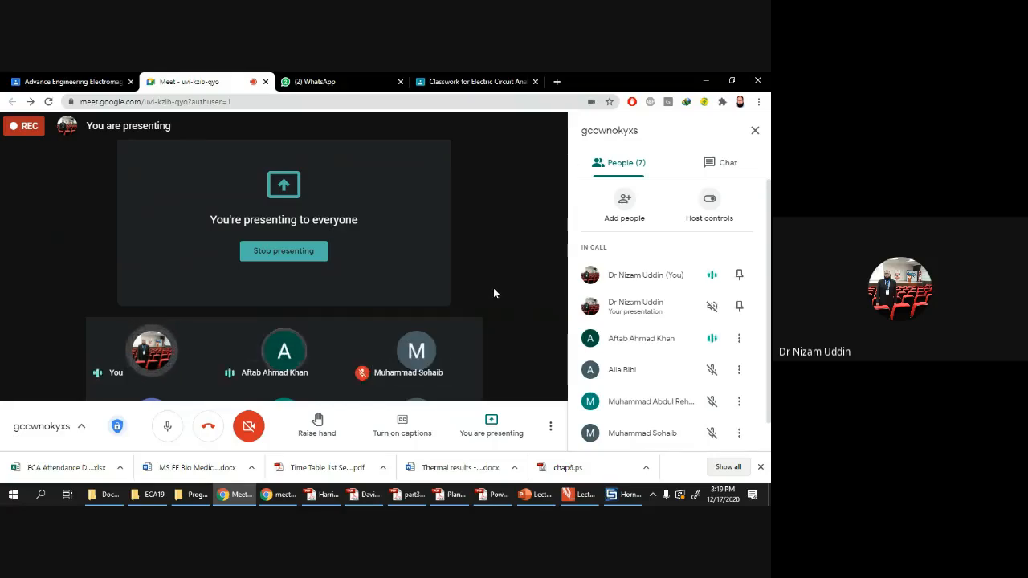
left_click(291, 355)
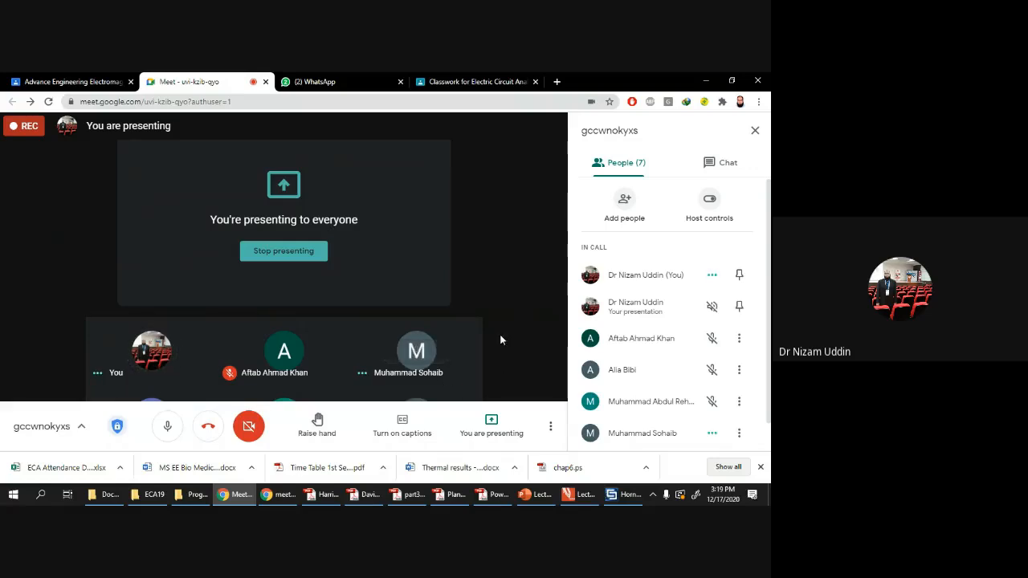
scroll(679, 294, "down", 1)
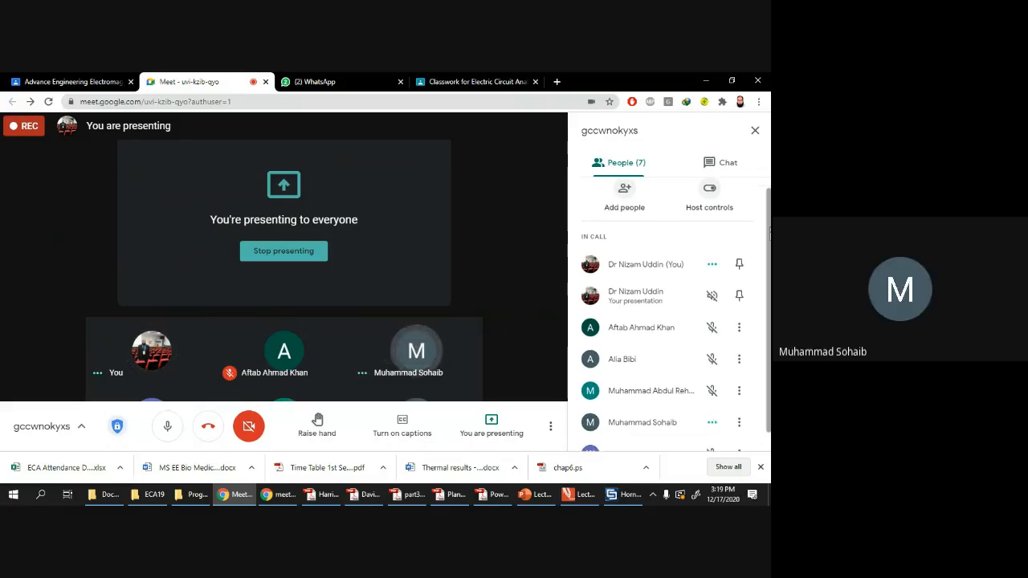
left_click(550, 429)
left_click(553, 432)
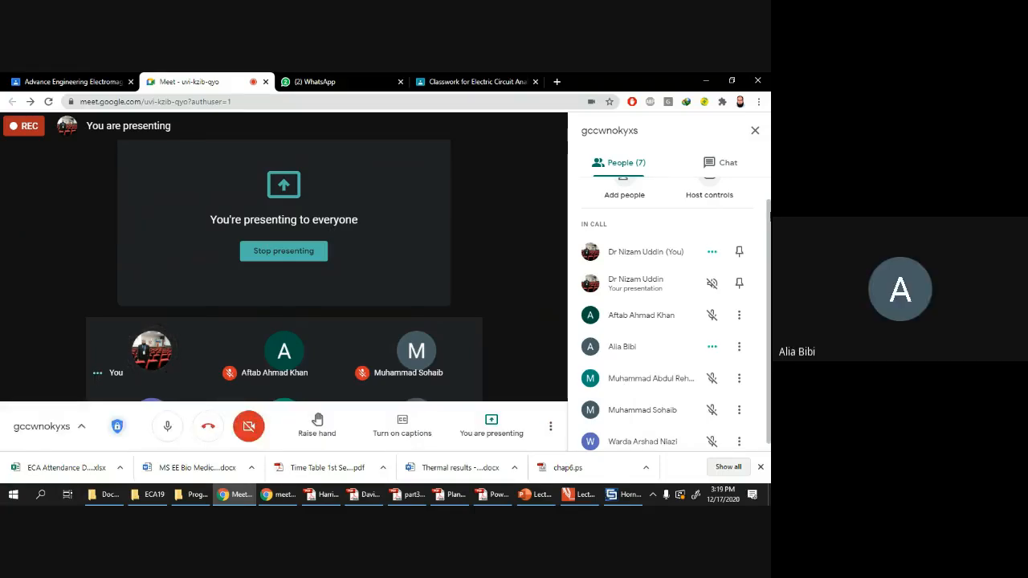
Step: Switch from the Meet call to CST STUDIO SUITE and examine the Abs farfield pattern of the Horn Antenna from the side
scroll(766, 241, "down", 1)
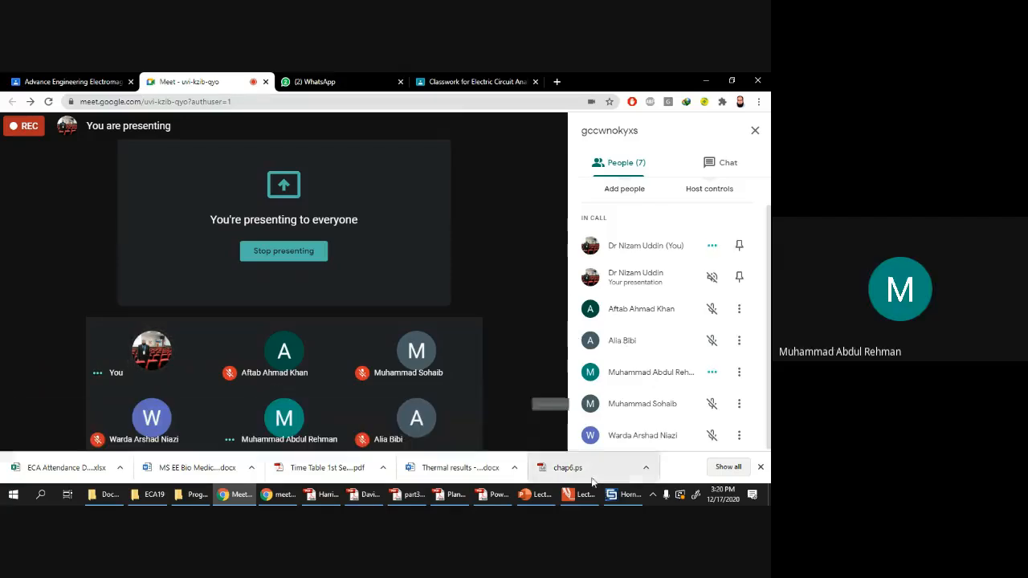
left_click(612, 495)
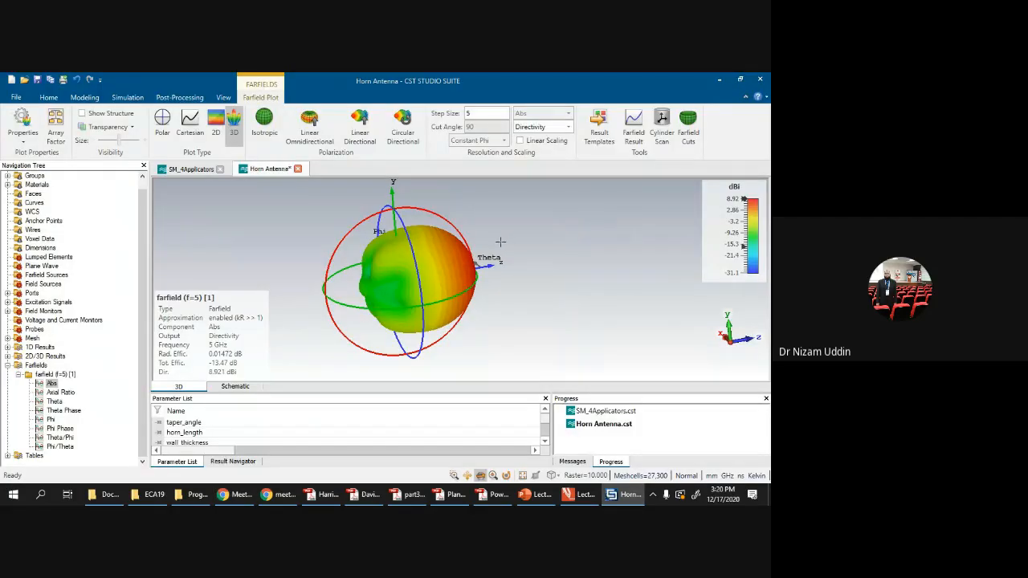
scroll(501, 242, "up", 2)
scroll(500, 242, "down", 4)
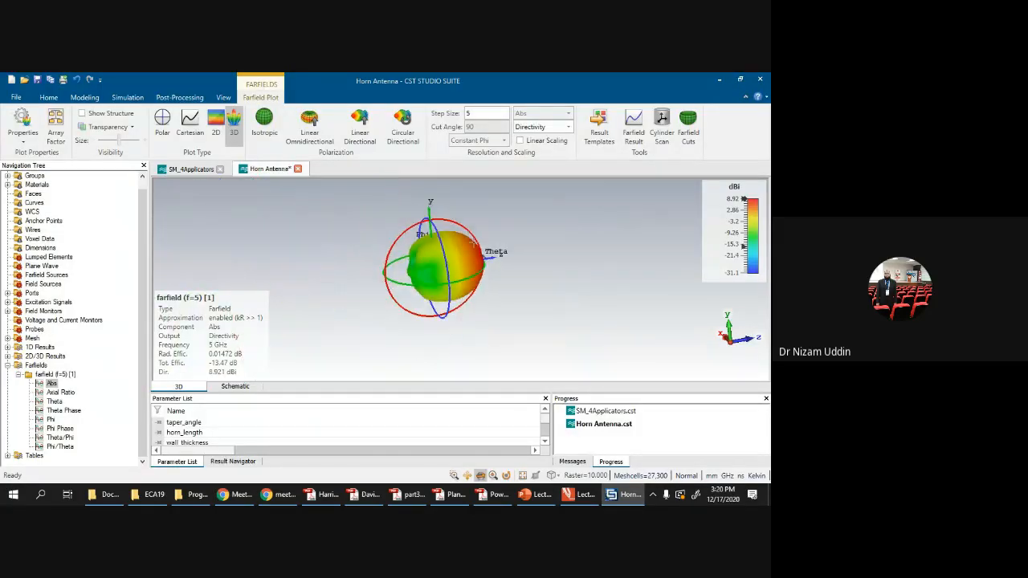
scroll(491, 243, "up", 3)
scroll(463, 240, "up", 2)
scroll(463, 240, "down", 5)
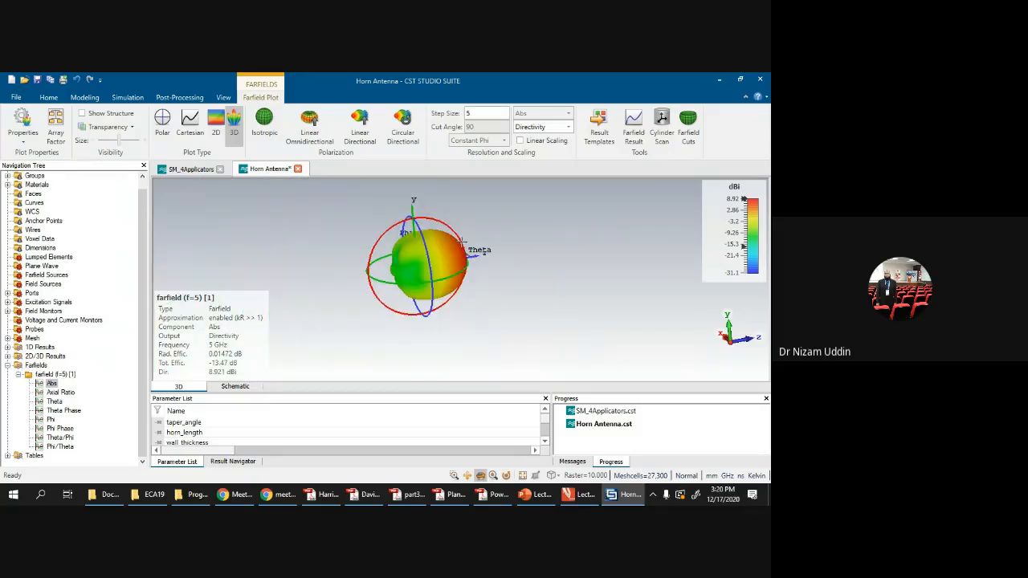
scroll(462, 241, "up", 2)
left_click_drag(462, 241, 556, 282)
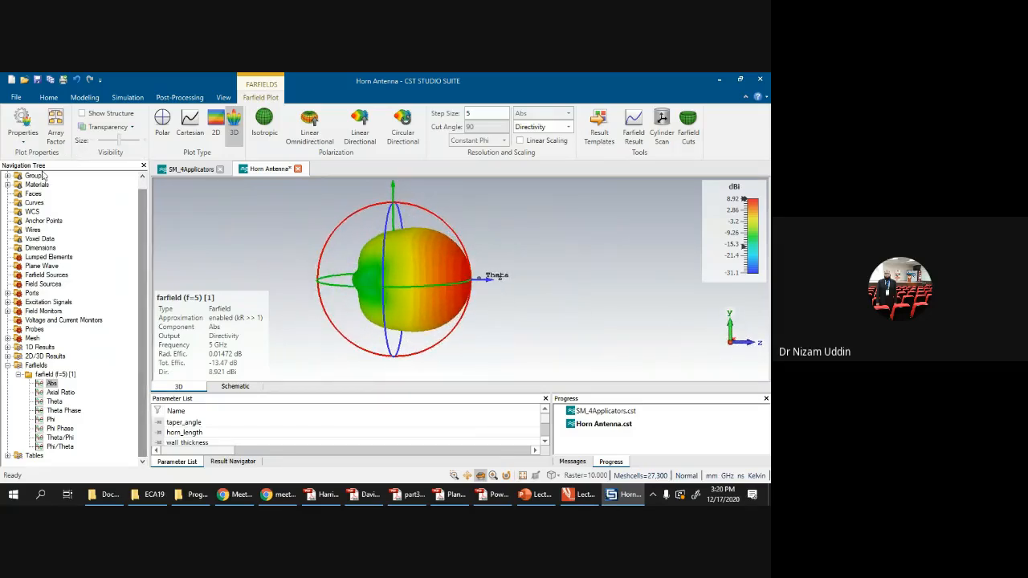
Step: Display solid1 of component1 in the Horn Antenna model and inspect the horn's flare and aperture from several angles
scroll(144, 210, "up", 1)
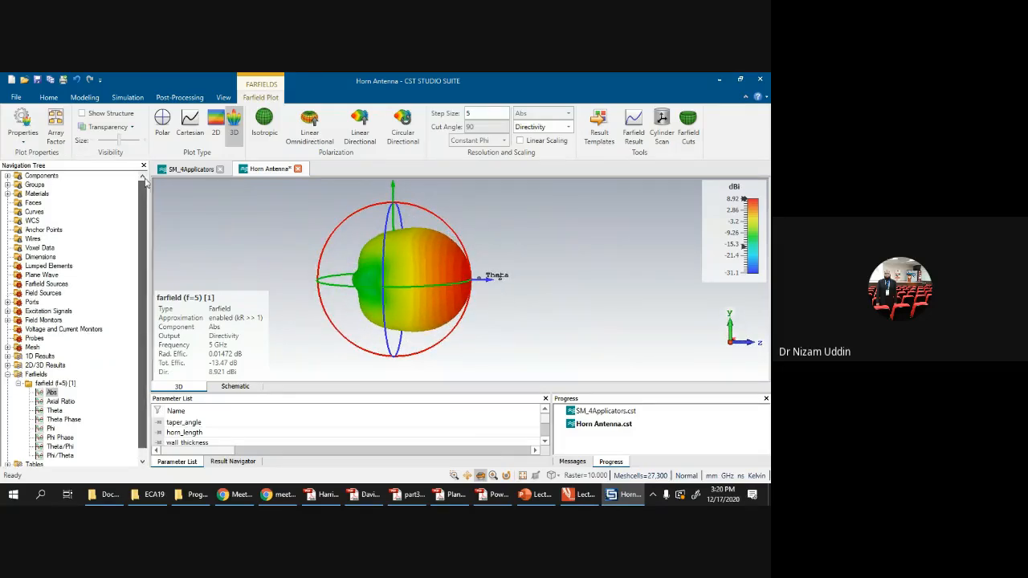
left_click(18, 185)
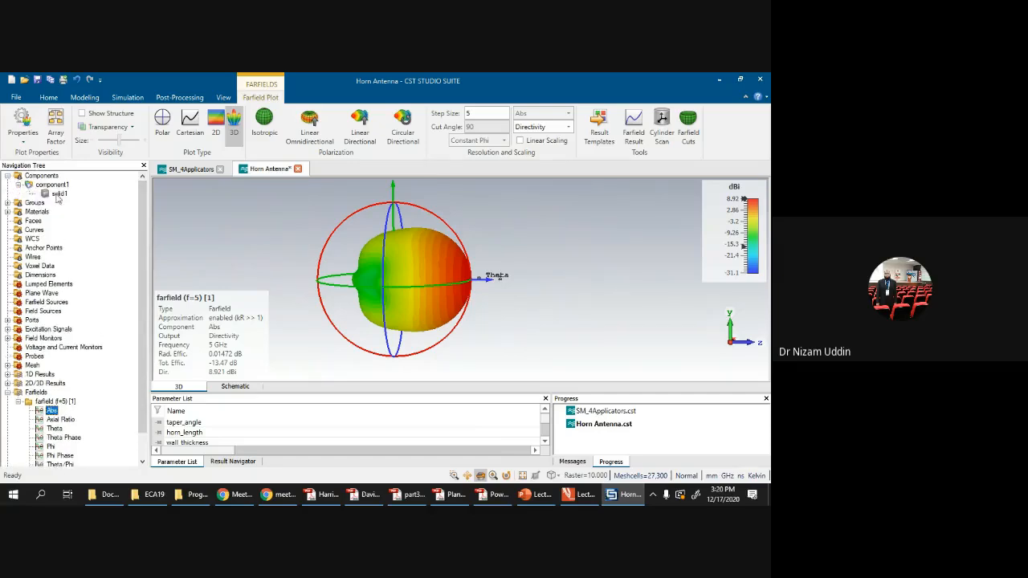
left_click(59, 193)
left_click_drag(376, 337, 350, 289)
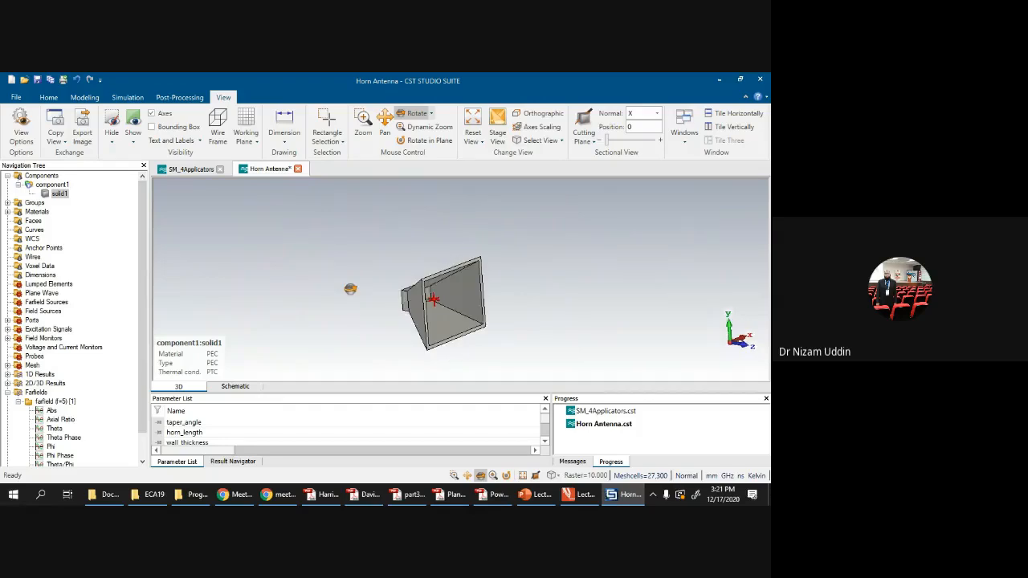
scroll(395, 273, "up", 2)
scroll(396, 273, "down", 2)
left_click_drag(396, 273, 516, 223)
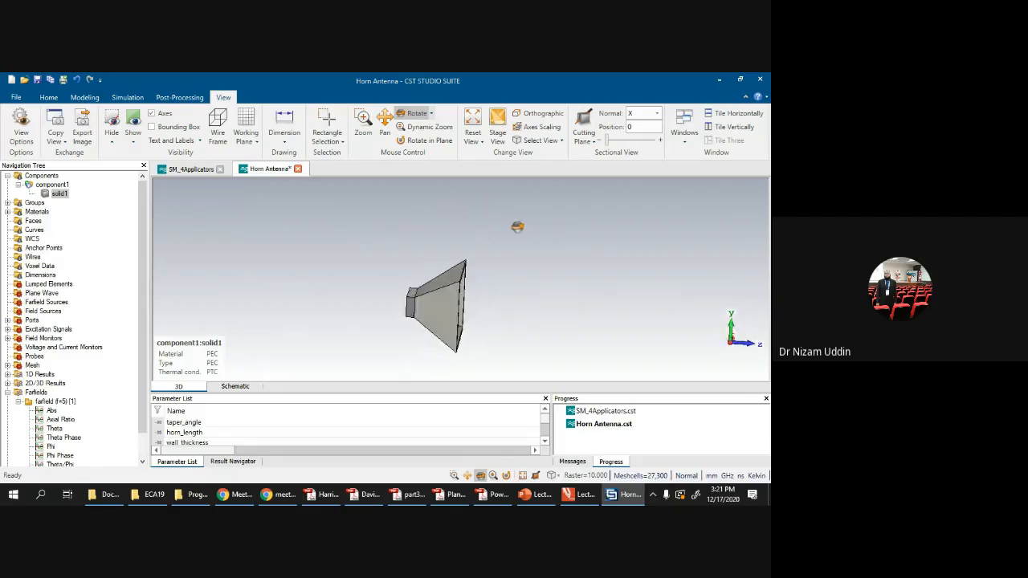
left_click_drag(517, 331, 450, 213)
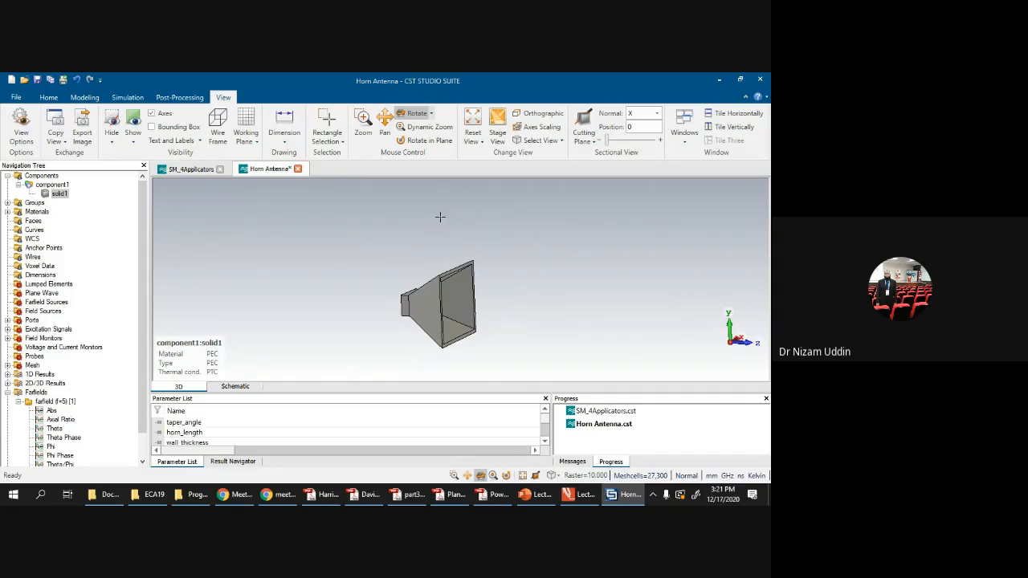
mouse_move(476, 235)
left_mouse_down()
mouse_move(423, 256)
mouse_move(445, 246)
mouse_move(523, 245)
mouse_move(511, 313)
mouse_move(502, 312)
mouse_move(527, 268)
mouse_move(500, 229)
mouse_move(486, 239)
left_mouse_up()
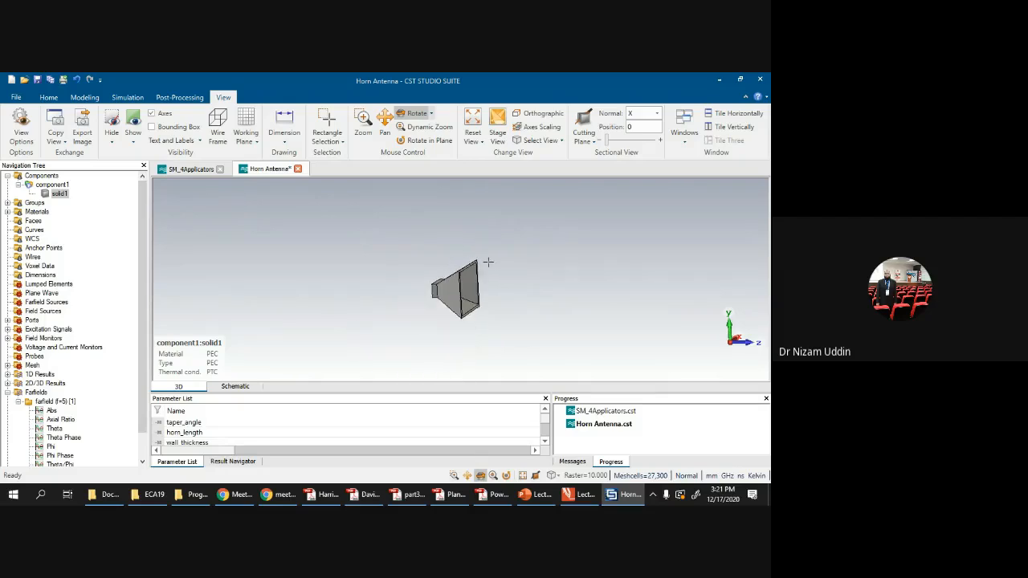
left_click_drag(488, 262, 544, 295)
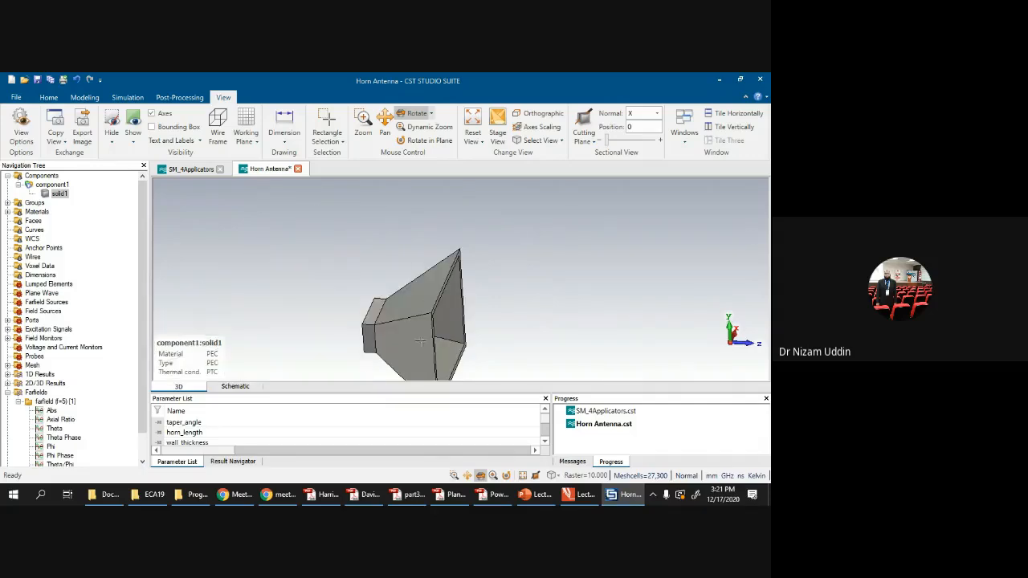
Step: Examine the rectangular waveguide opening at the rear of the horn up close, and view the horn from the side
left_click(468, 476)
left_click_drag(448, 331, 454, 303)
scroll(462, 277, "down", 2)
scroll(462, 277, "up", 4)
left_click(480, 476)
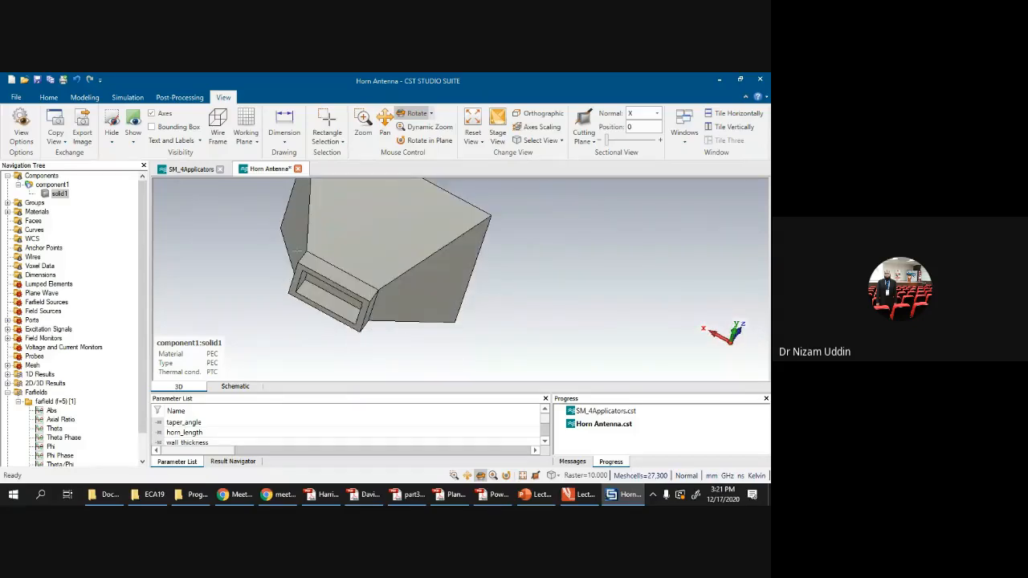
left_click_drag(374, 252, 298, 250)
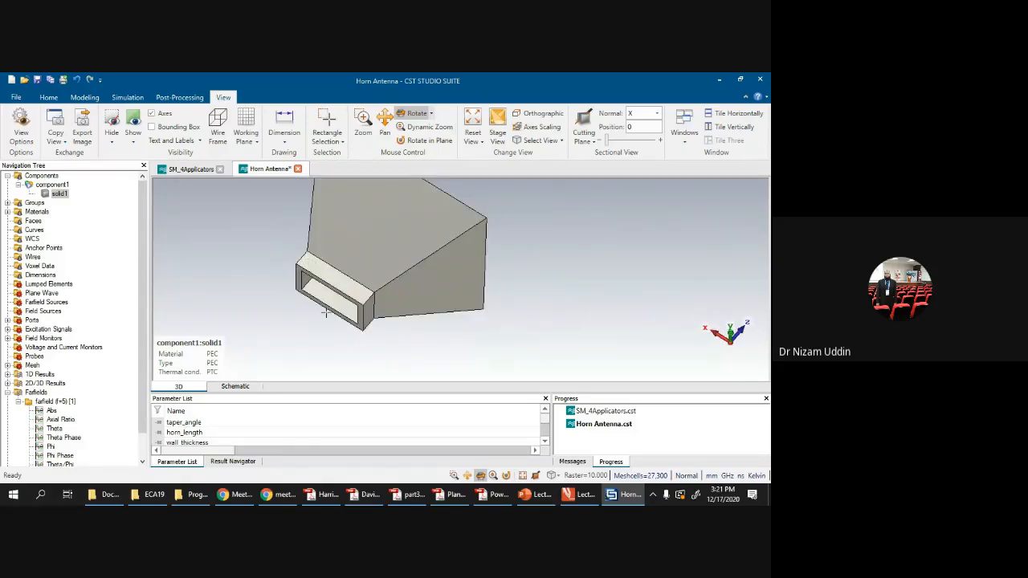
left_click_drag(449, 260, 425, 313)
left_click_drag(504, 282, 294, 302)
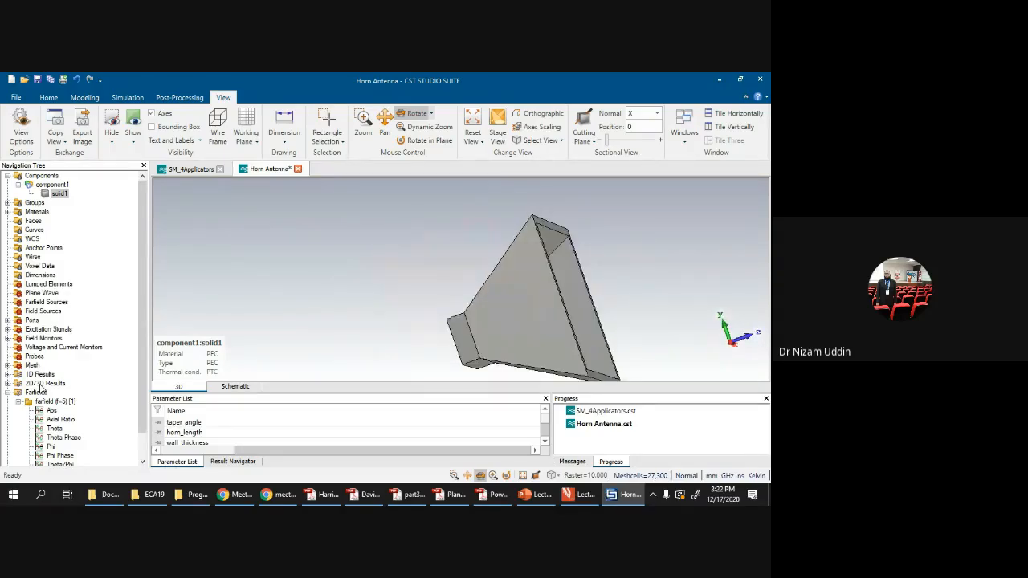
Step: Expand the 2D/3D and 1D Results and plot the S1,1 curve of the S-Parameters in dB
left_click(8, 384)
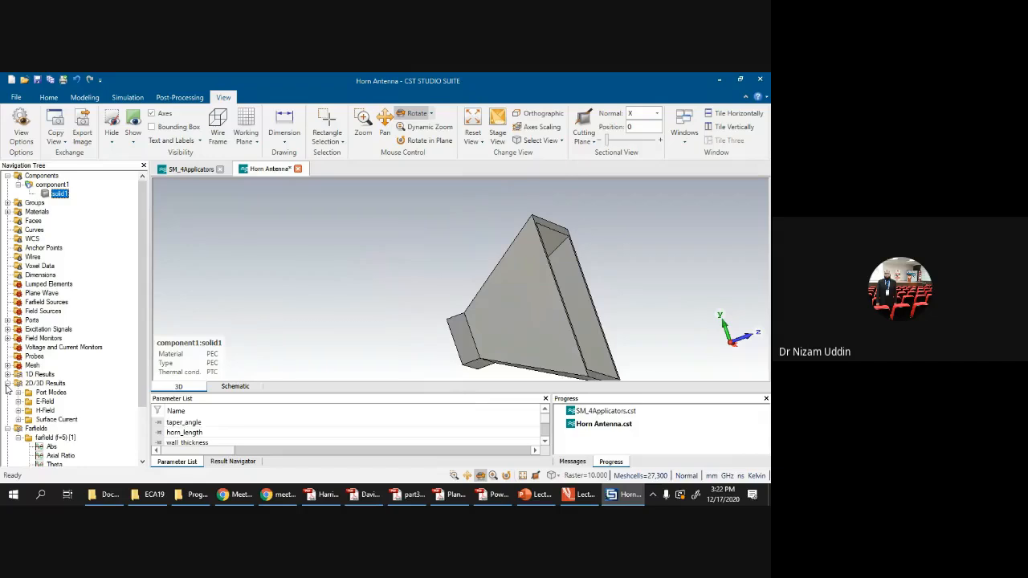
left_click(7, 374)
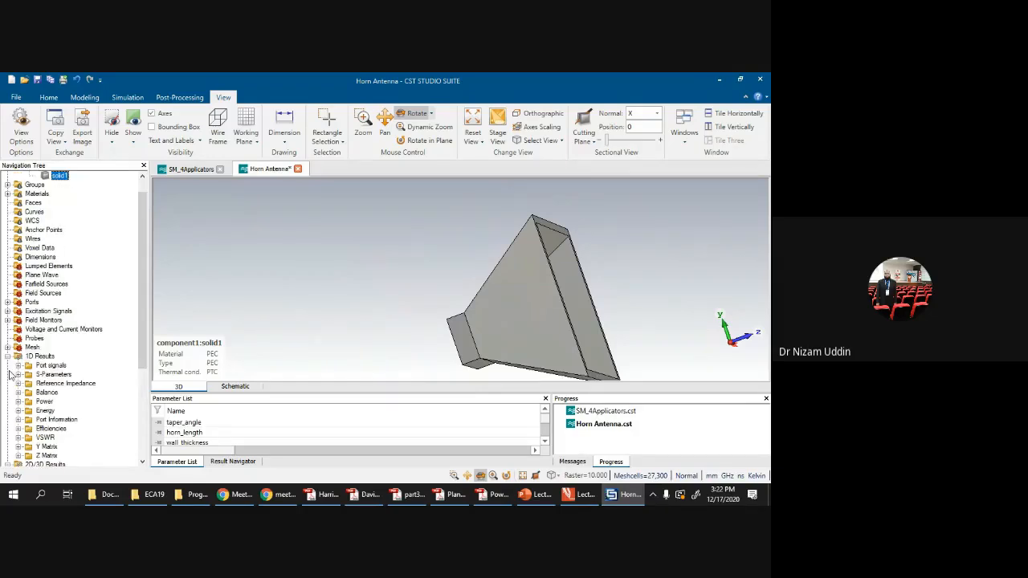
left_click(19, 374)
left_click(54, 391)
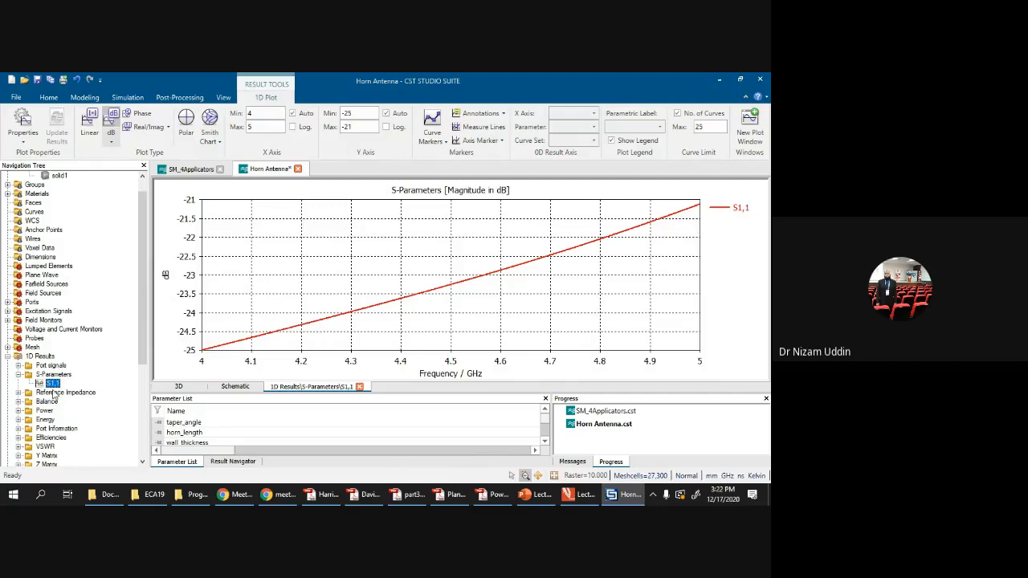
left_click(54, 374)
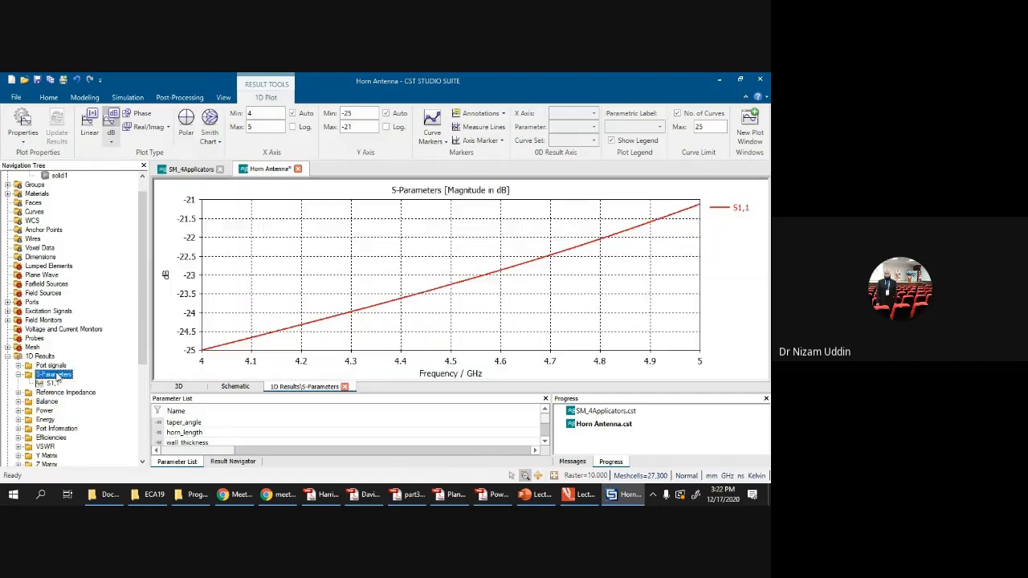
Step: View the i1 and o1,1 port signals in the 1D Results and return to the S1,1 plot
left_click(18, 365)
left_click(48, 375)
left_click(53, 384)
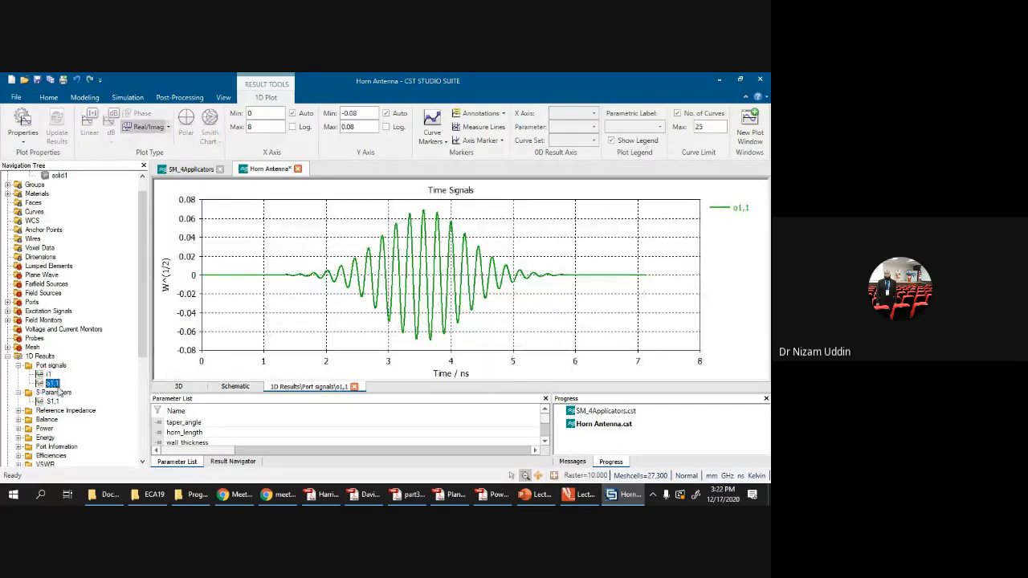
scroll(49, 388, "down", 1)
left_click(52, 374)
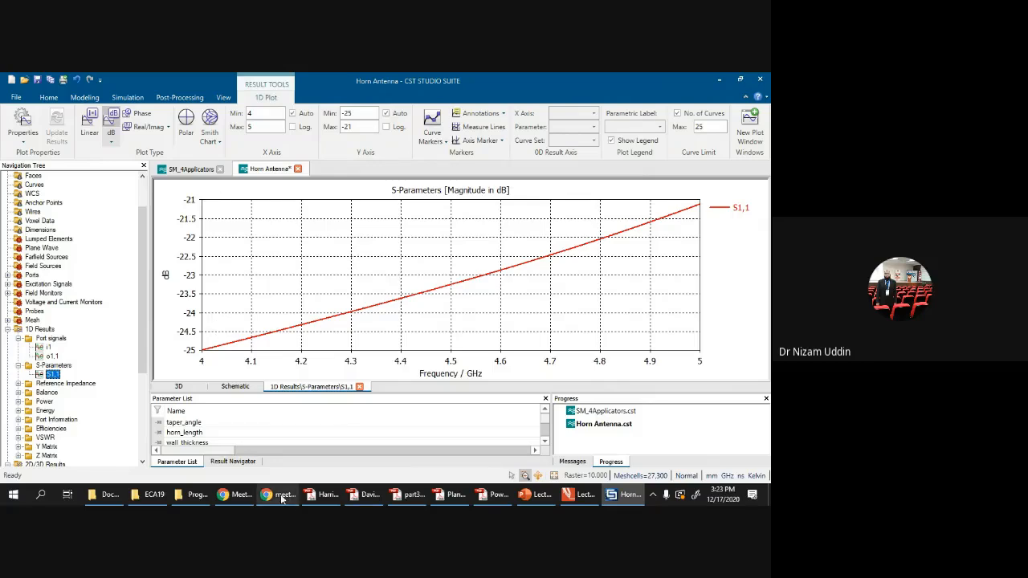
Step: Switch to Chrome and search Google for "resonating antenna S11" in a new tab
left_click(237, 493)
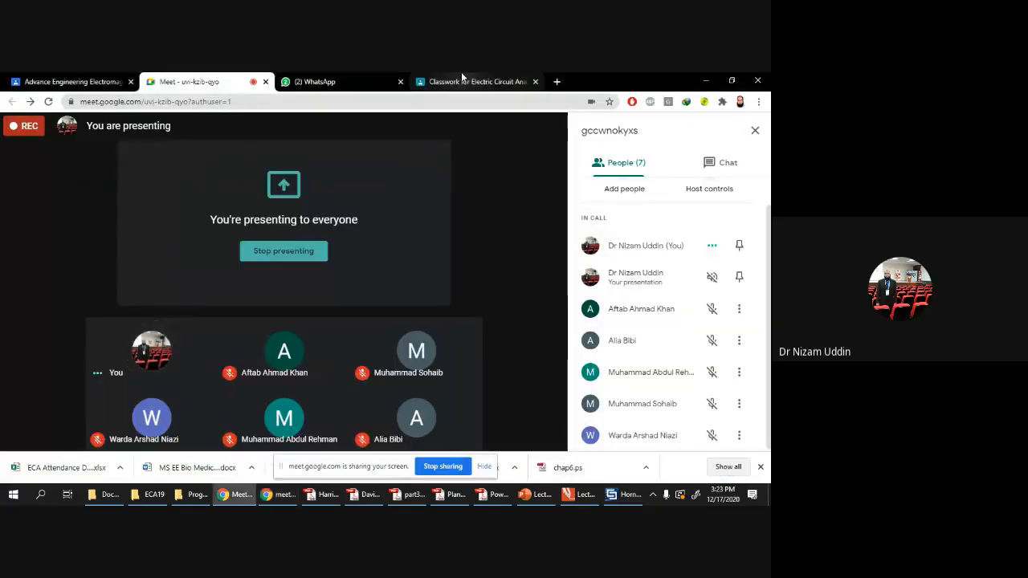
left_click(461, 81)
left_click(556, 81)
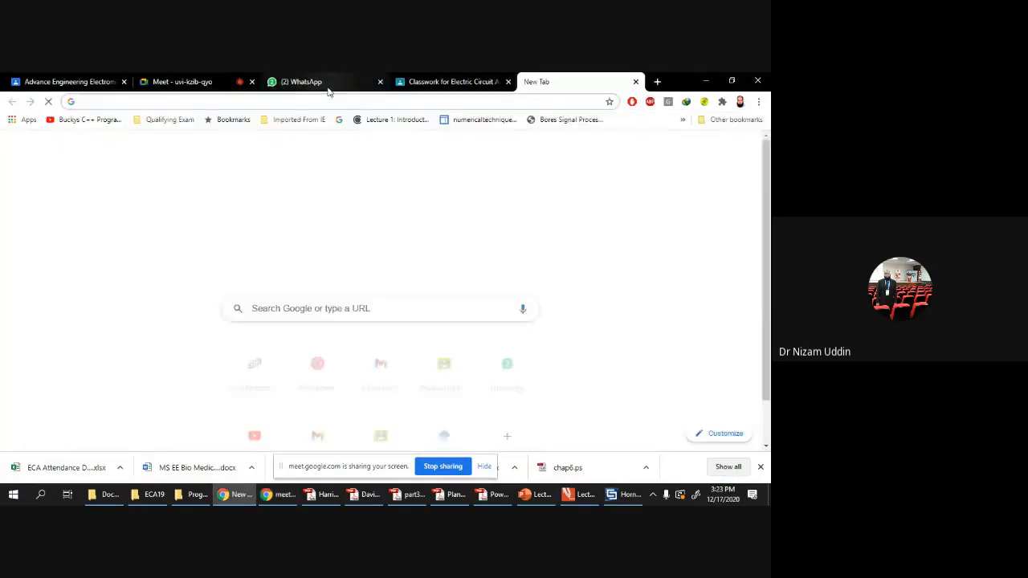
type("resonating anten")
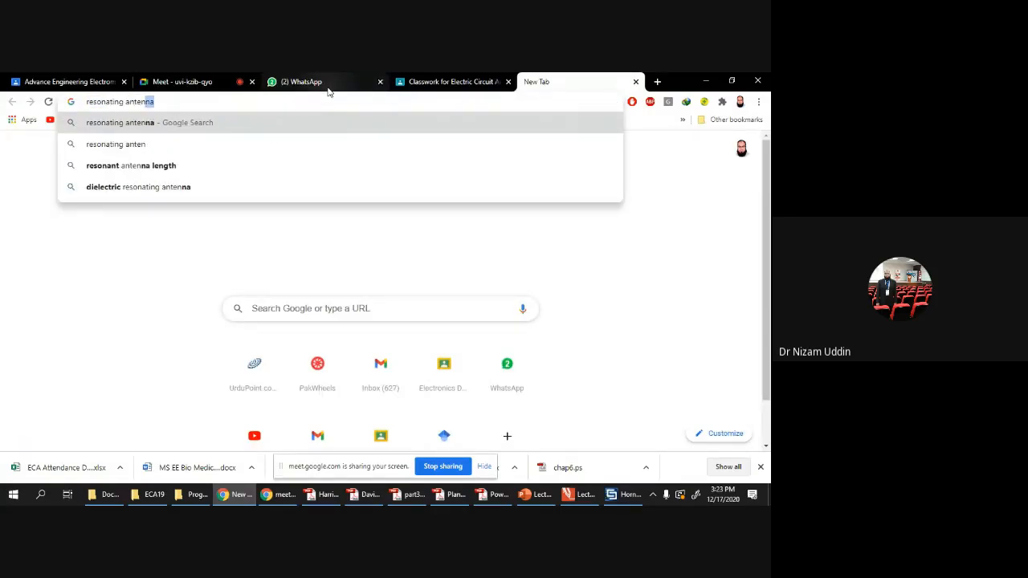
type("na S11")
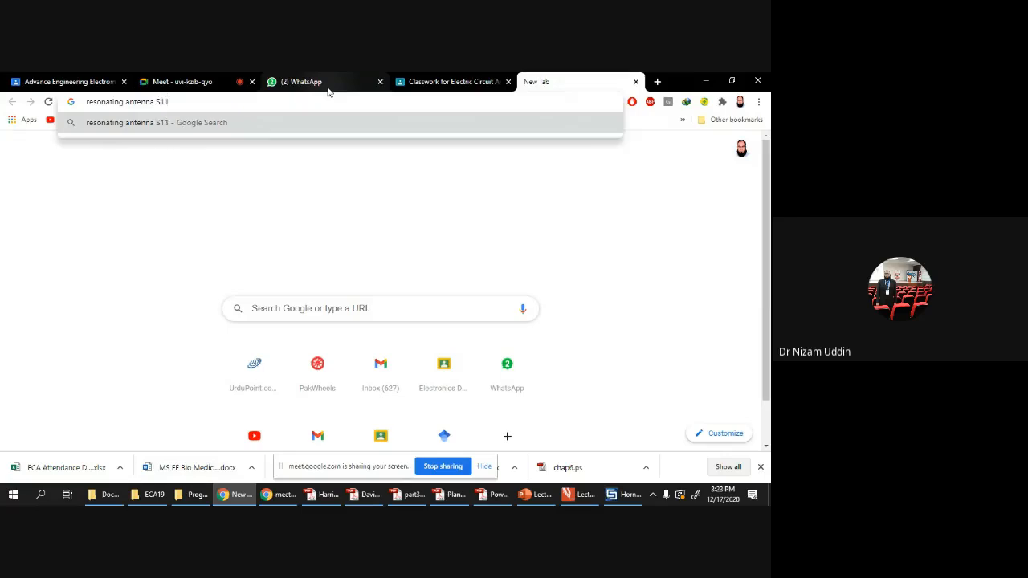
key("Return")
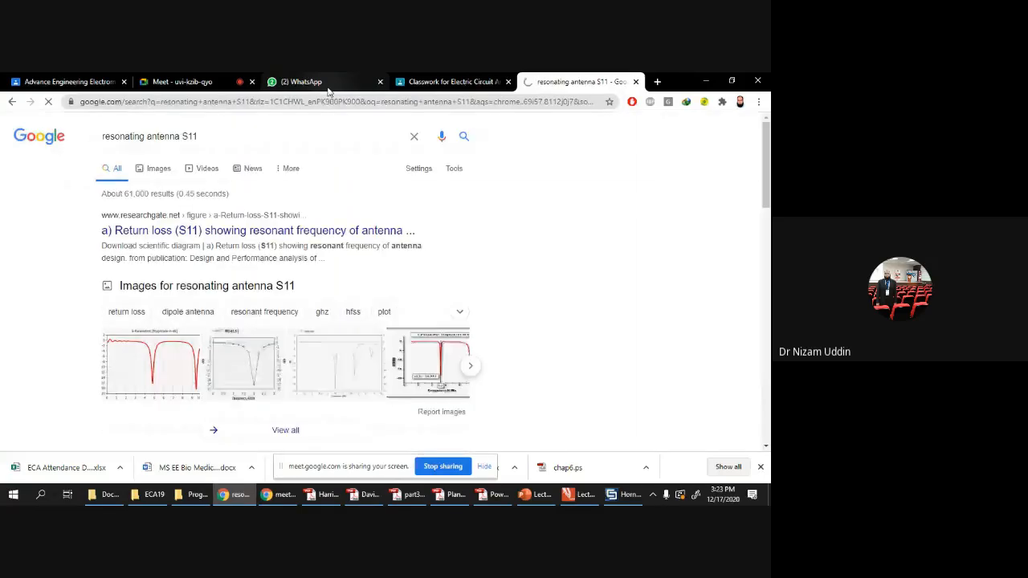
Step: Open the image results and enlarge the patch antenna S11 plot, the return loss plot and the S11 versus frequency graph
left_click(233, 307)
left_click(178, 355)
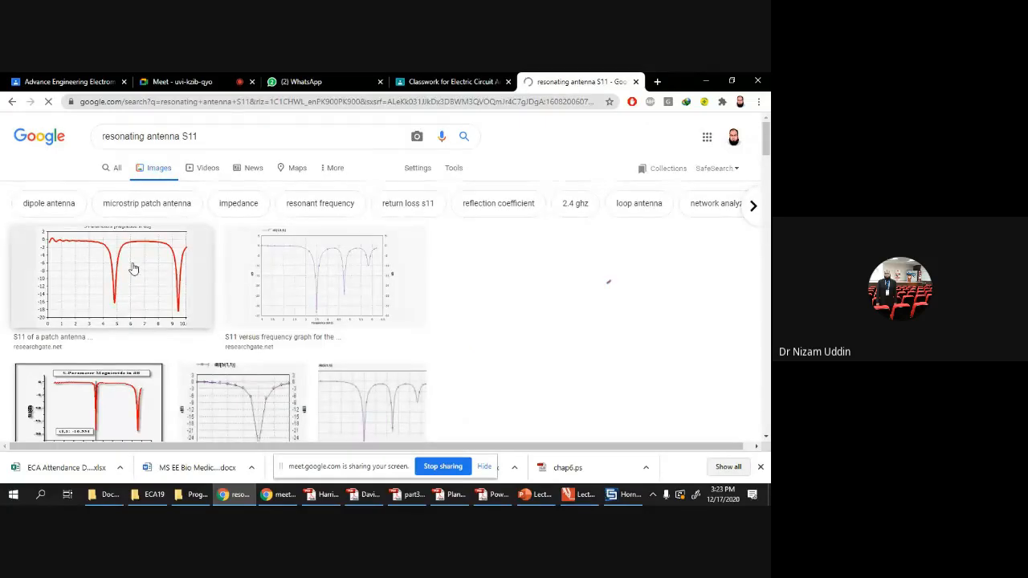
left_click(133, 269)
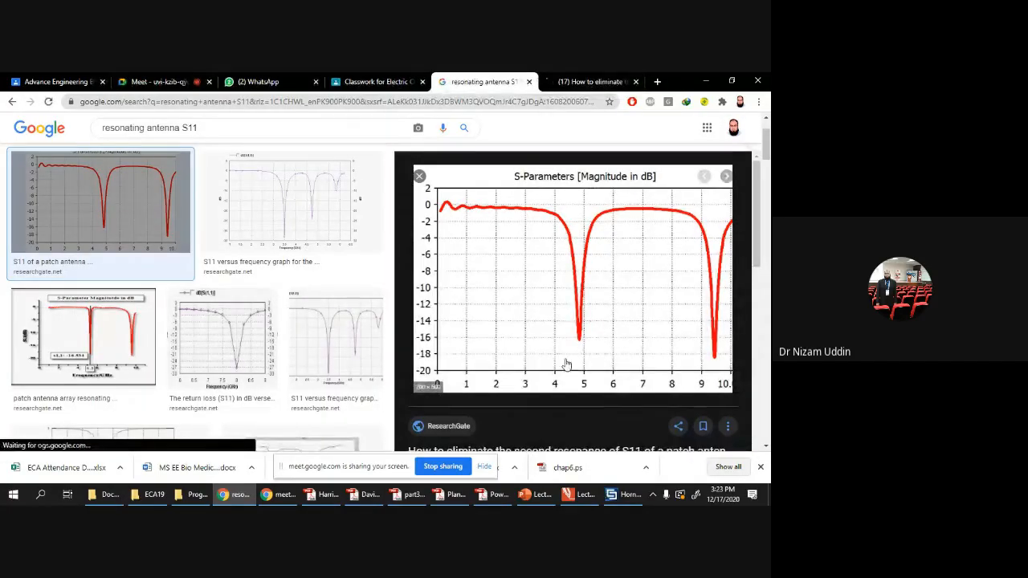
left_click(255, 336)
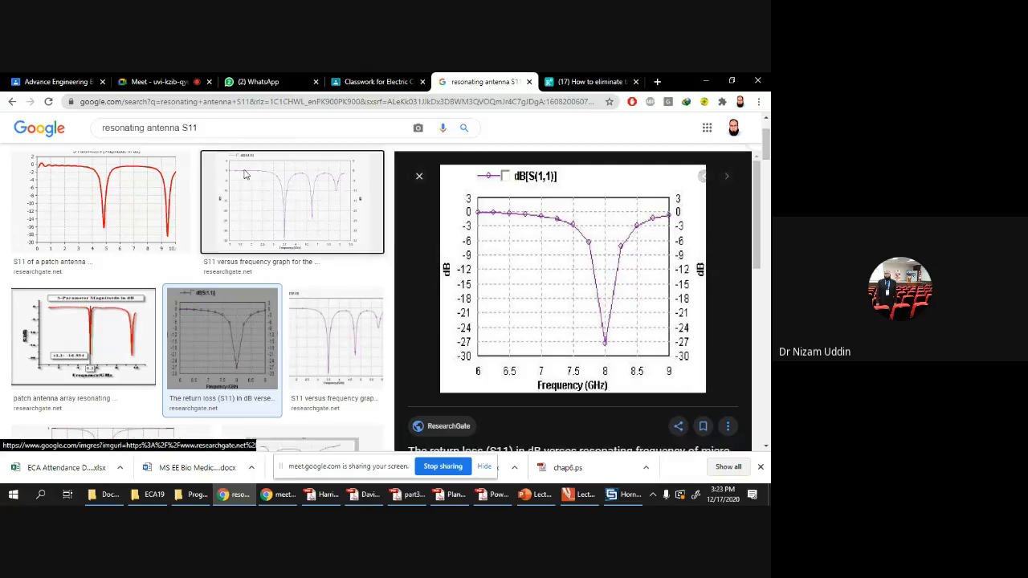
left_click(343, 204)
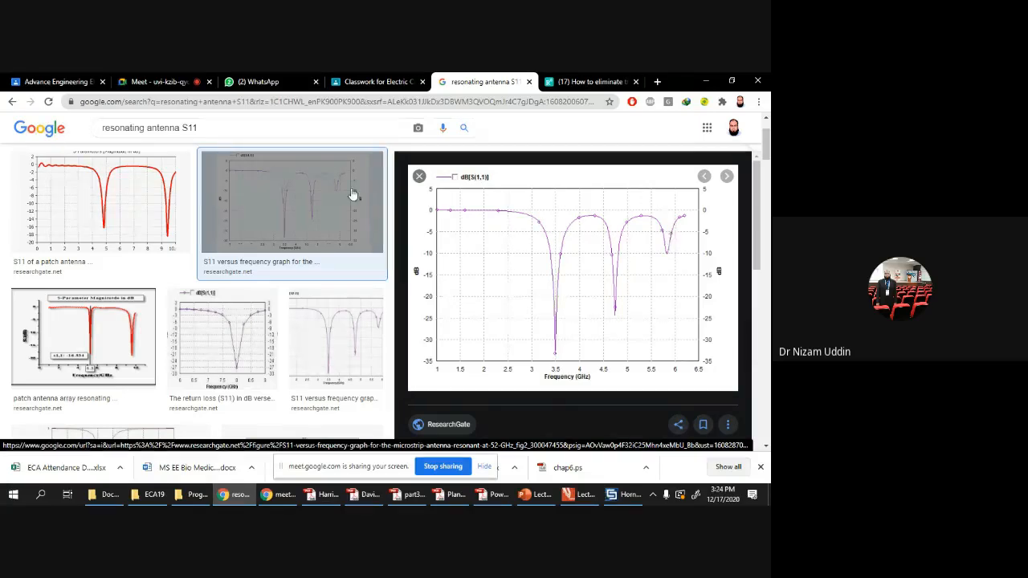
Step: Compare resonance dips in the return loss, microstrip antenna and patch antenna array S11 plots, and look through the microstrip graph's related images
left_click(222, 338)
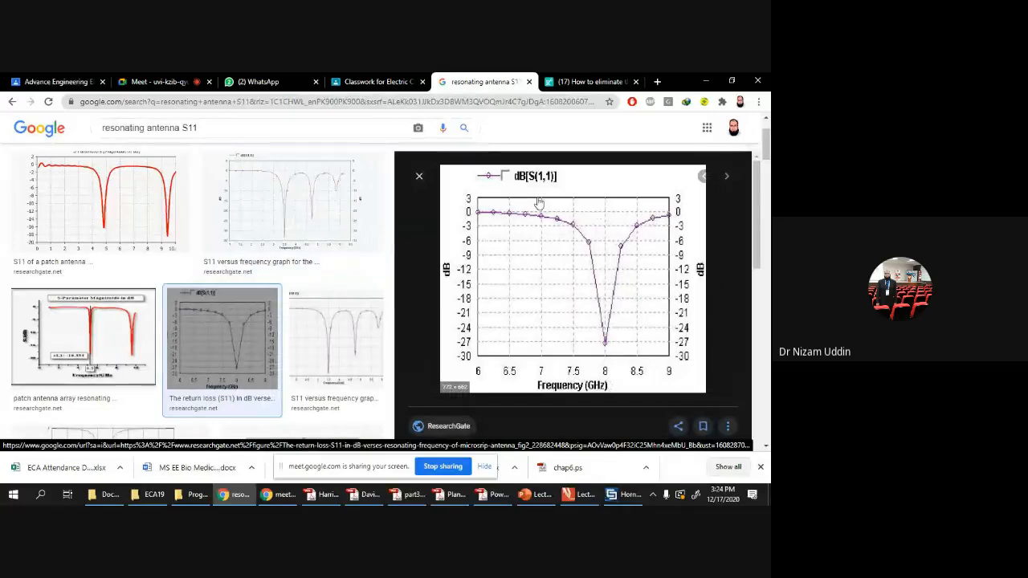
scroll(579, 228, "down", 1)
scroll(579, 229, "up", 1)
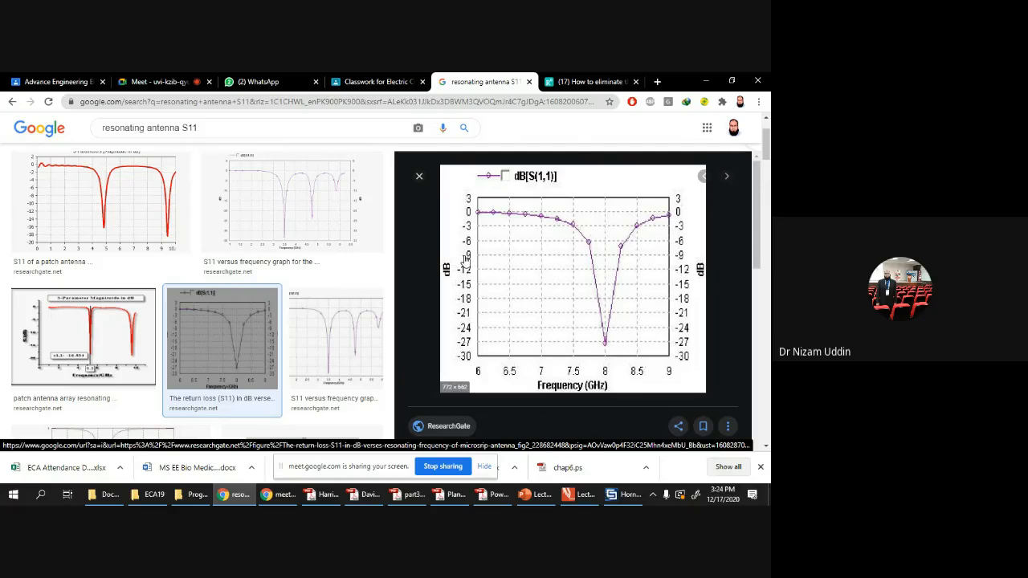
left_click(340, 332)
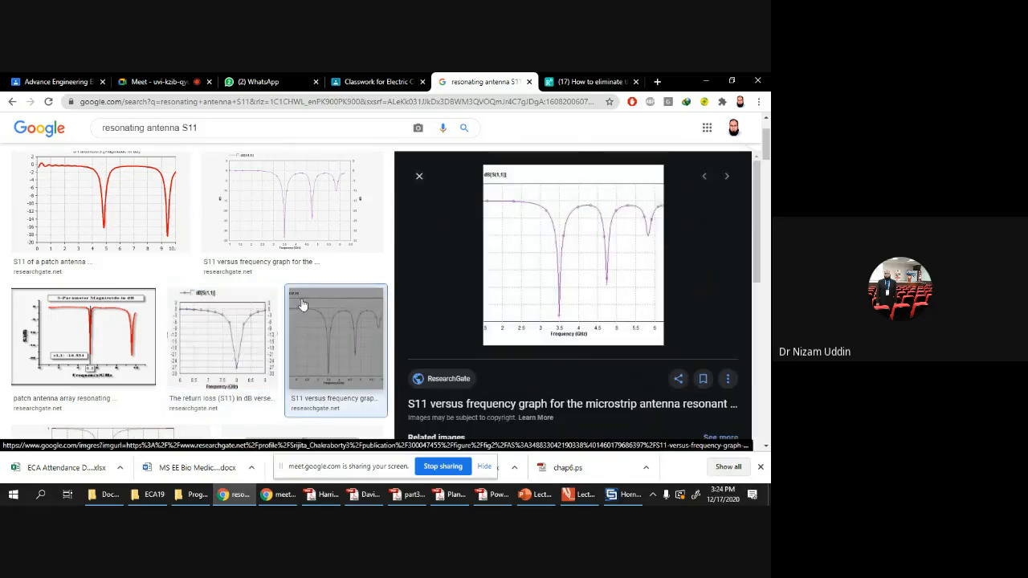
left_click(113, 329)
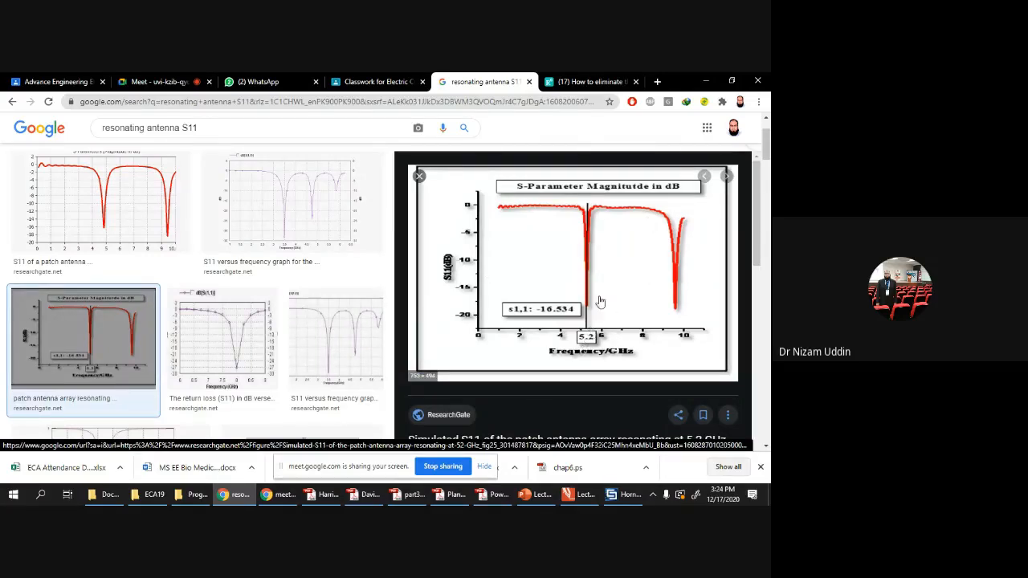
left_click(334, 191)
scroll(495, 345, "down", 3)
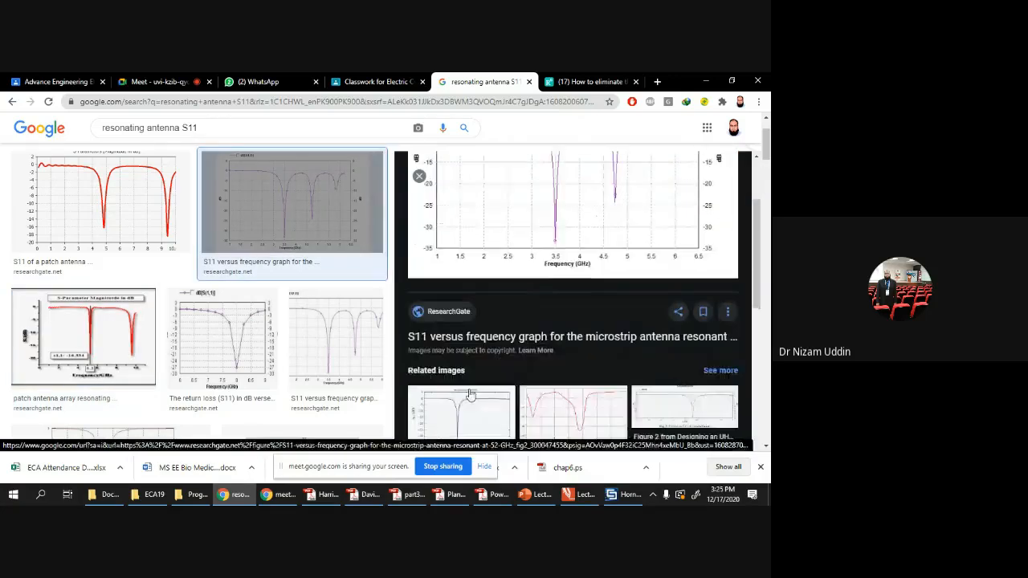
Step: Open the ResearchGate article behind the microstrip antenna S11 graph, dismiss the file download prompts and close the figures overlay
left_click(495, 343)
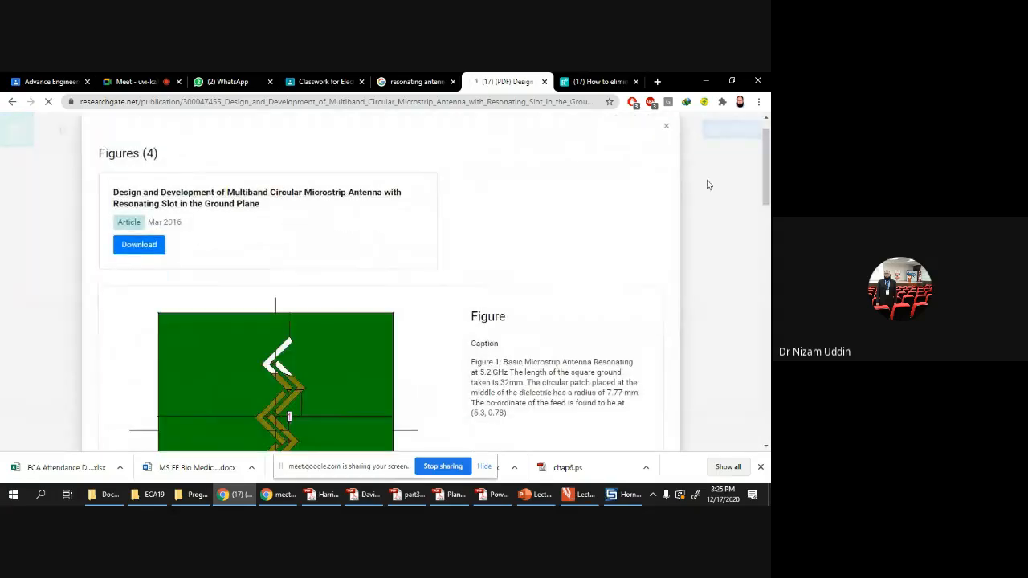
scroll(350, 240, "down", 3)
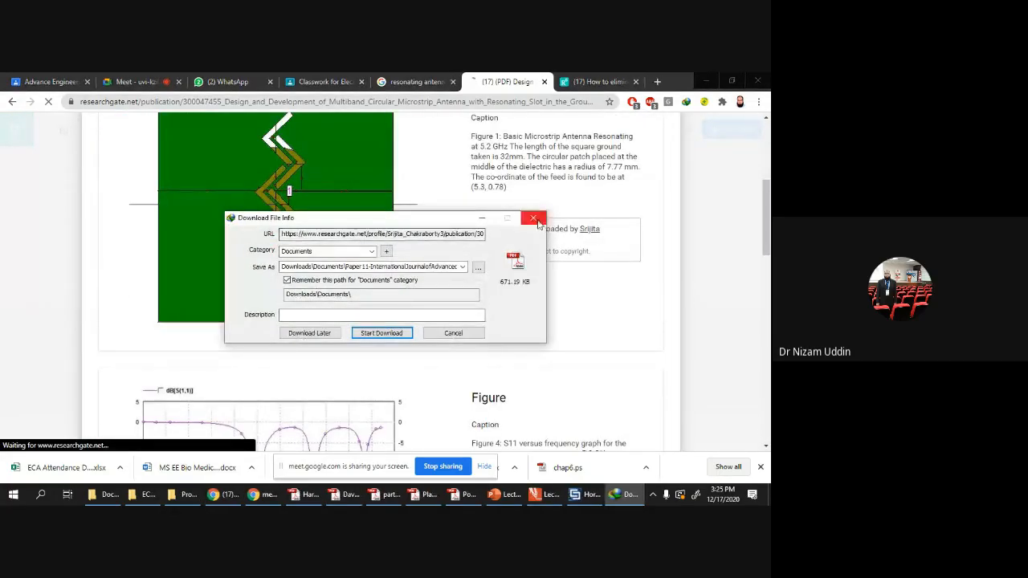
left_click(532, 217)
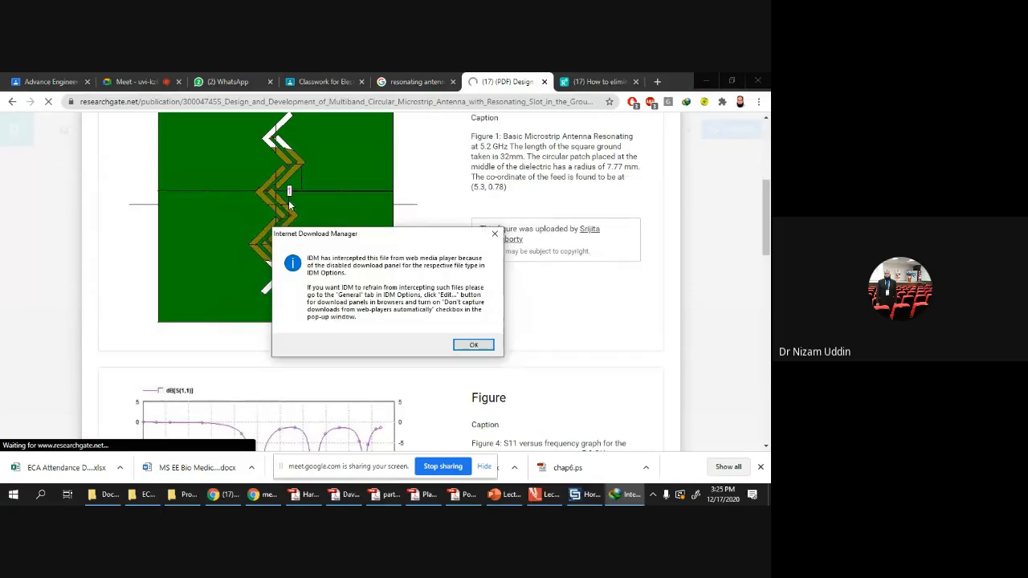
left_click(494, 234)
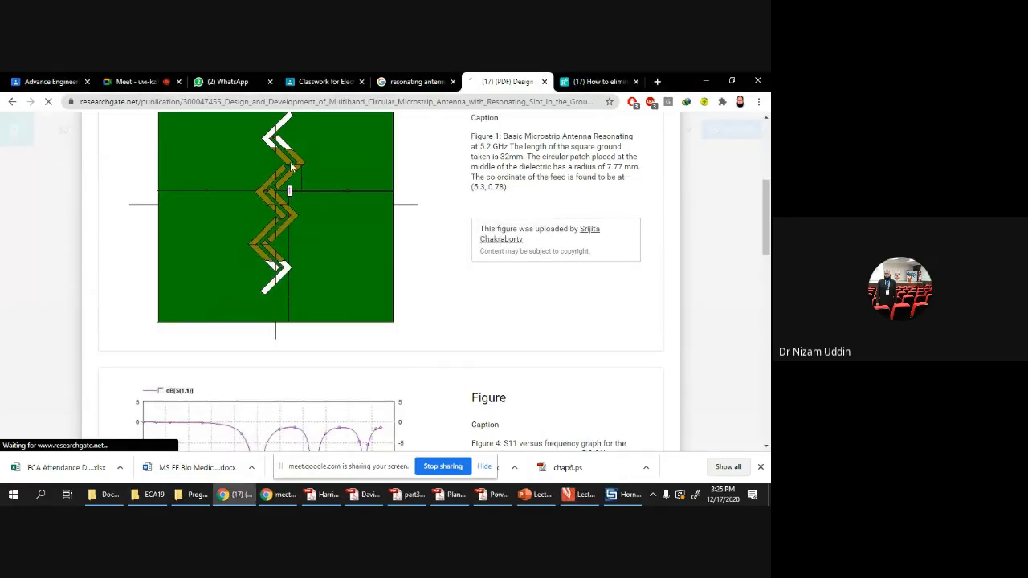
scroll(293, 172, "up", 4)
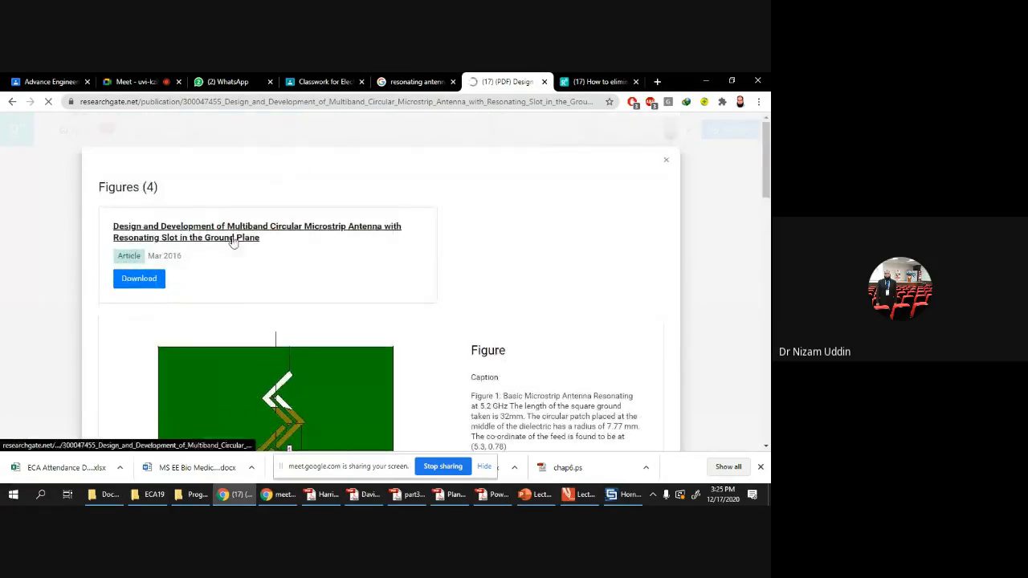
left_click(665, 159)
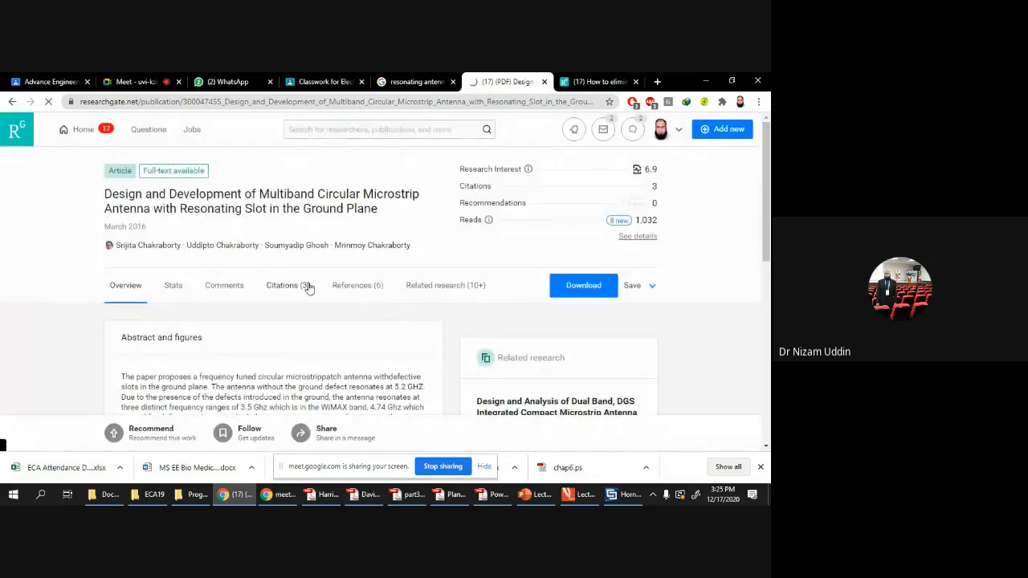
Step: Enlarge the article's gain versus elevation angle figure to examine the antenna's radiation pattern at 4.74 GHz
scroll(401, 249, "down", 5)
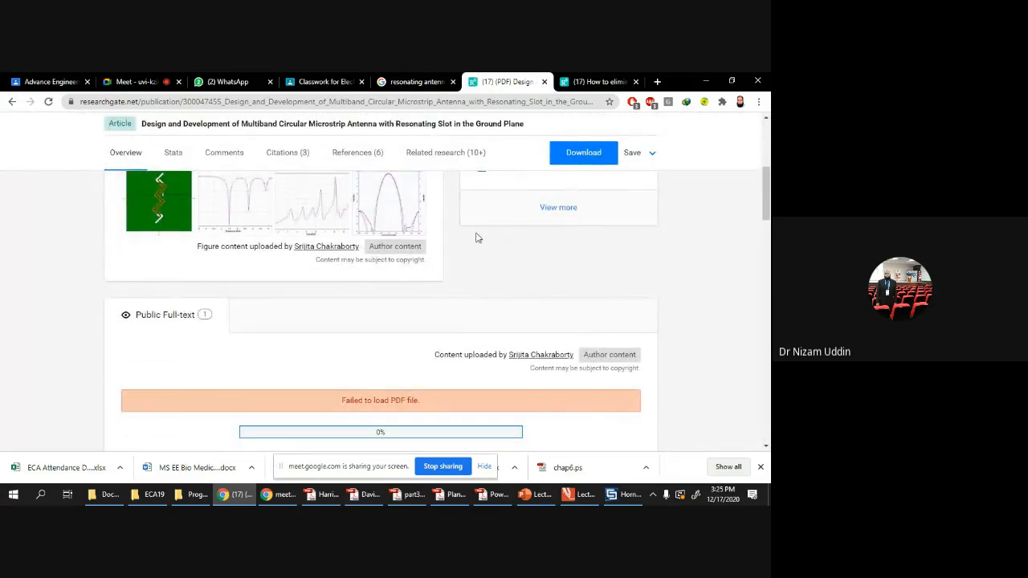
left_click(376, 210)
scroll(441, 276, "down", 1)
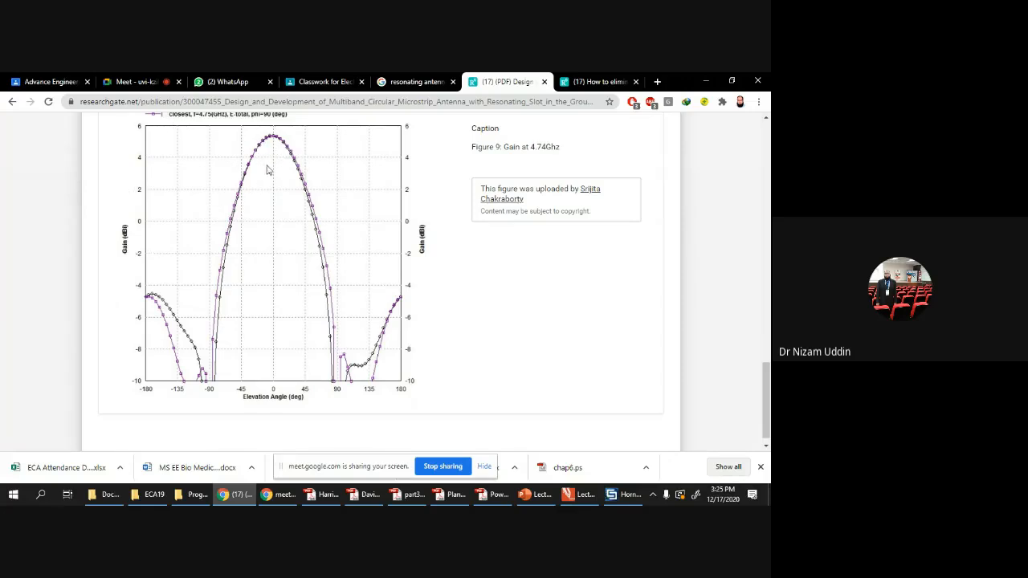
Step: Go back to the Google image results, enlarge the S11 return loss plot and return to the ResearchGate article
left_click(415, 81)
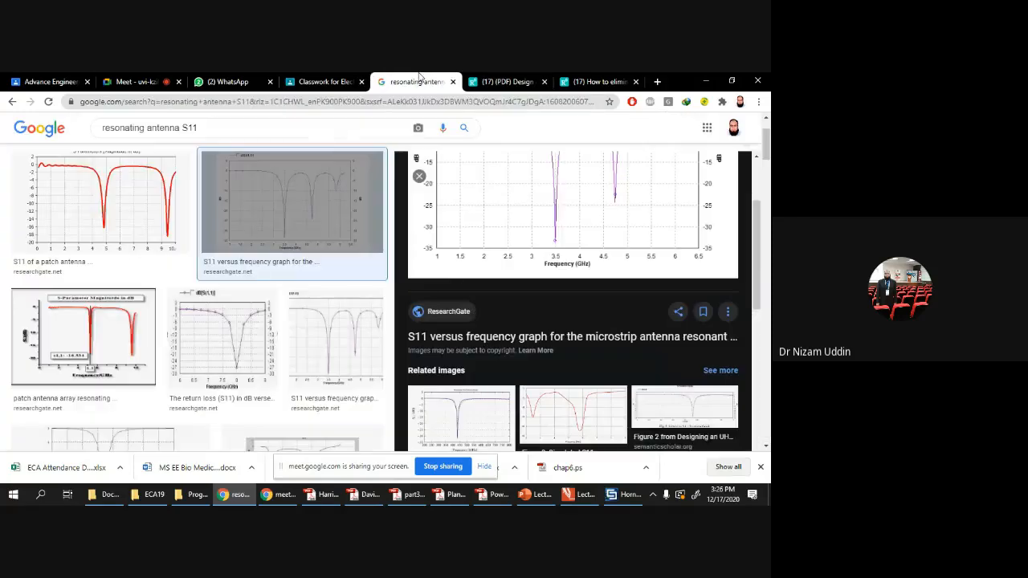
left_click(176, 344)
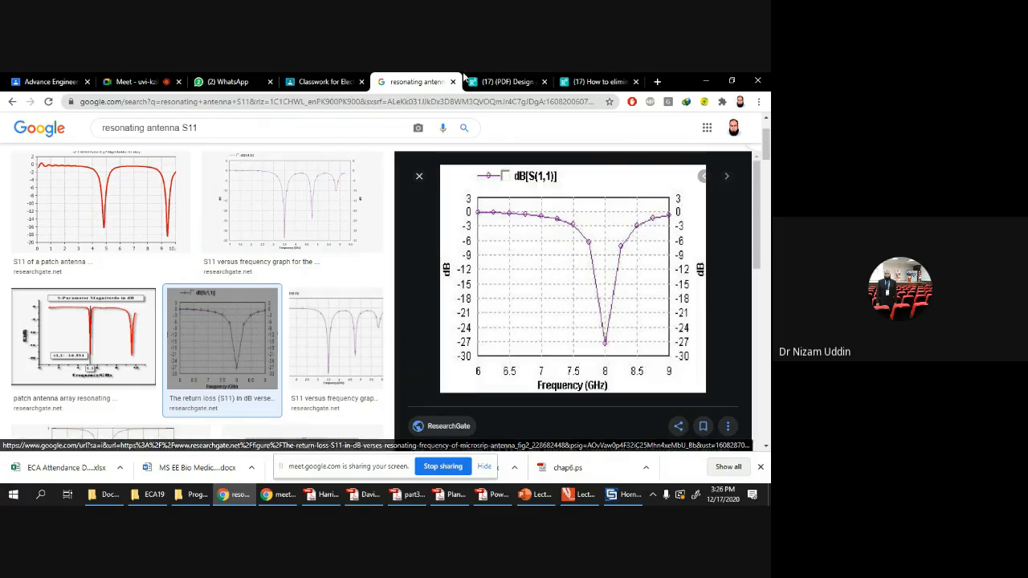
left_click(494, 81)
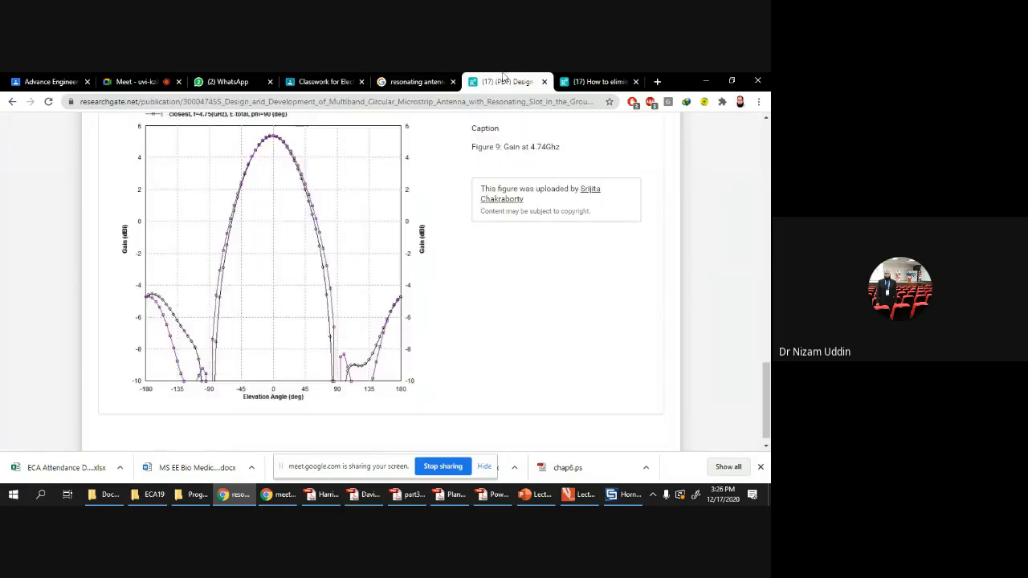
Step: Look through the ResearchGate question on eliminating the second S11 resonance of a patch antenna and close its page
left_click(594, 82)
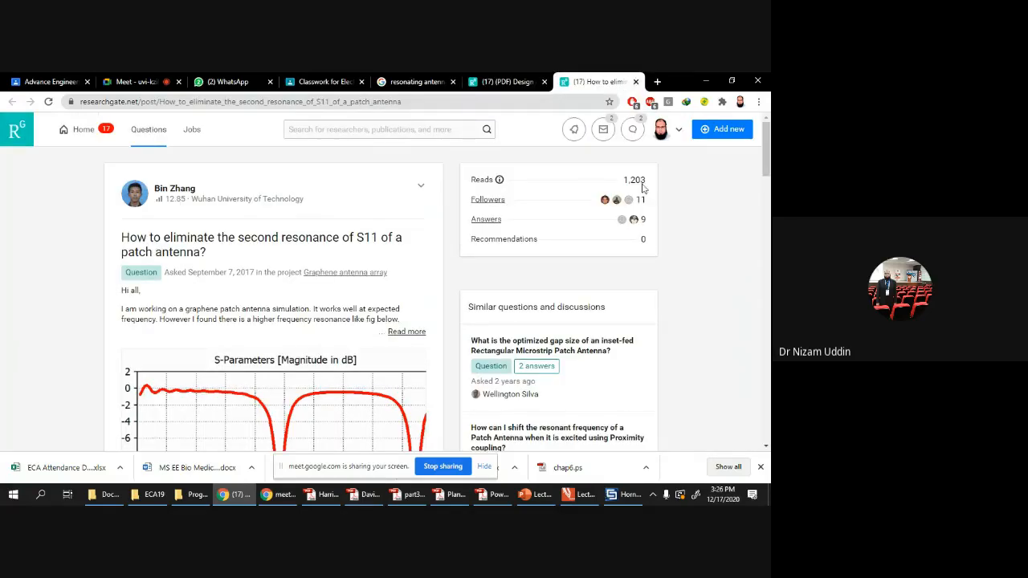
scroll(374, 258, "down", 8)
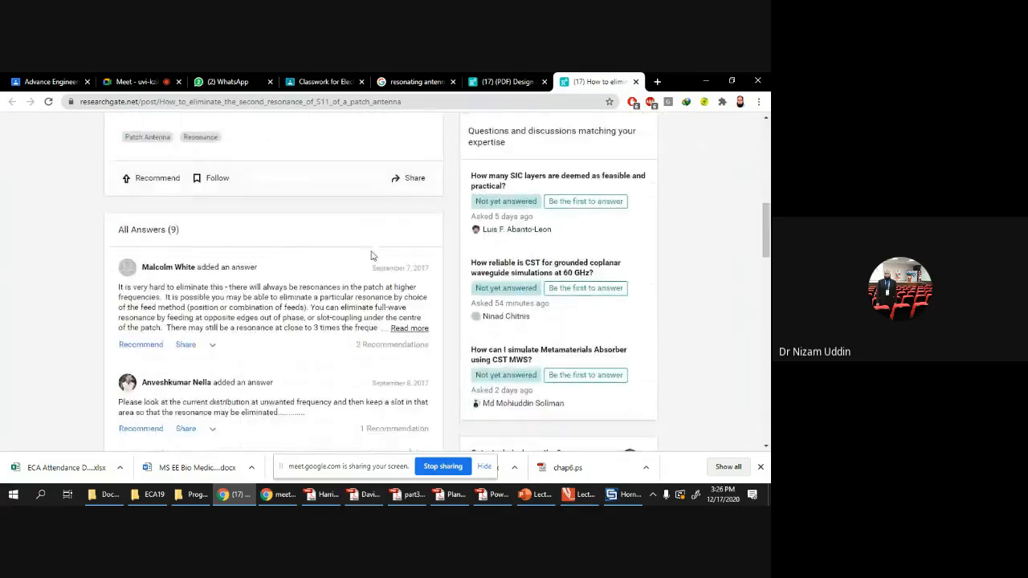
scroll(372, 255, "up", 8)
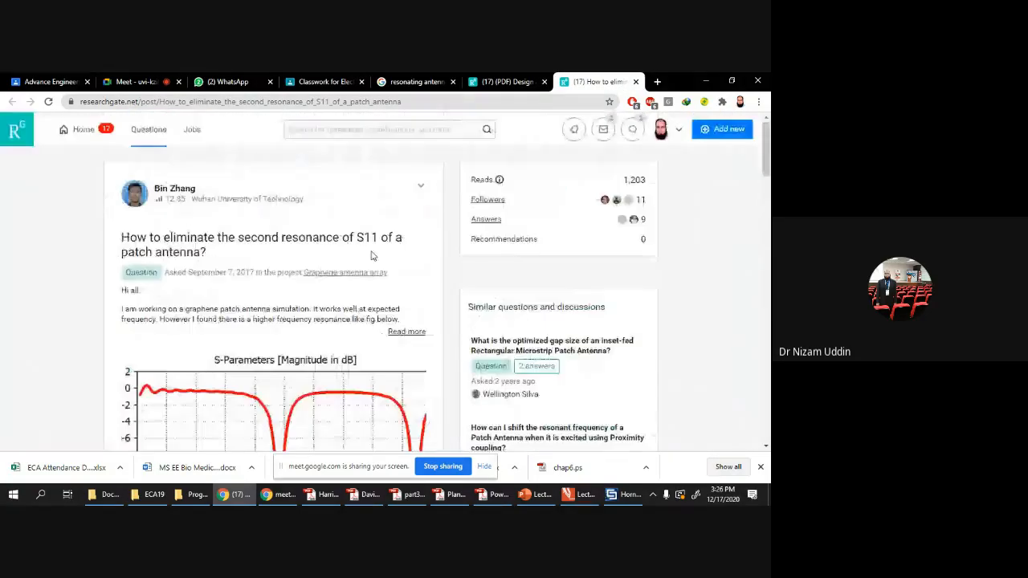
left_click(636, 81)
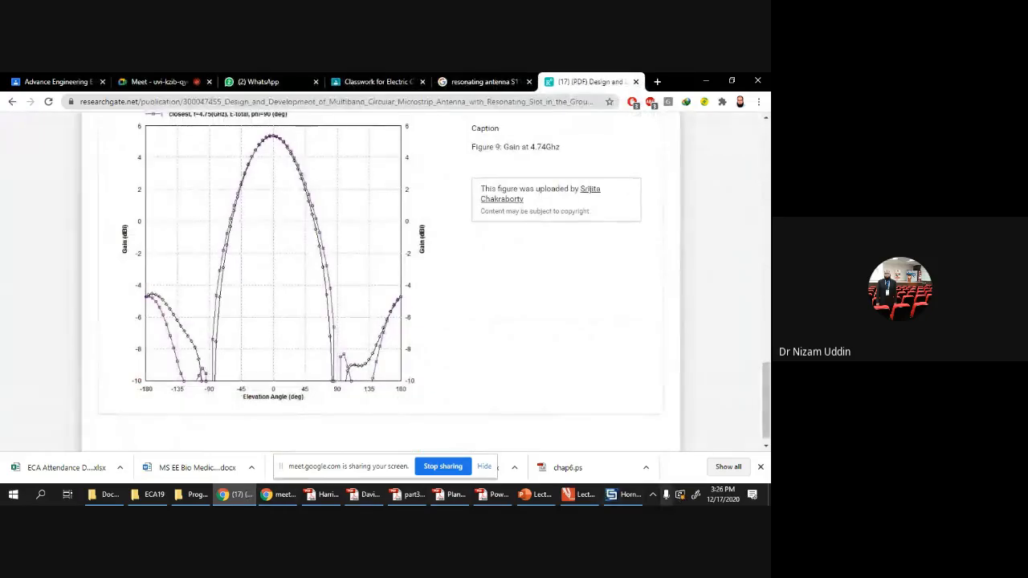
Step: Switch to CST STUDIO SUITE, review the Horn Antenna's S1,1 plot, and display component solid1 in the 3D view
left_click(627, 499)
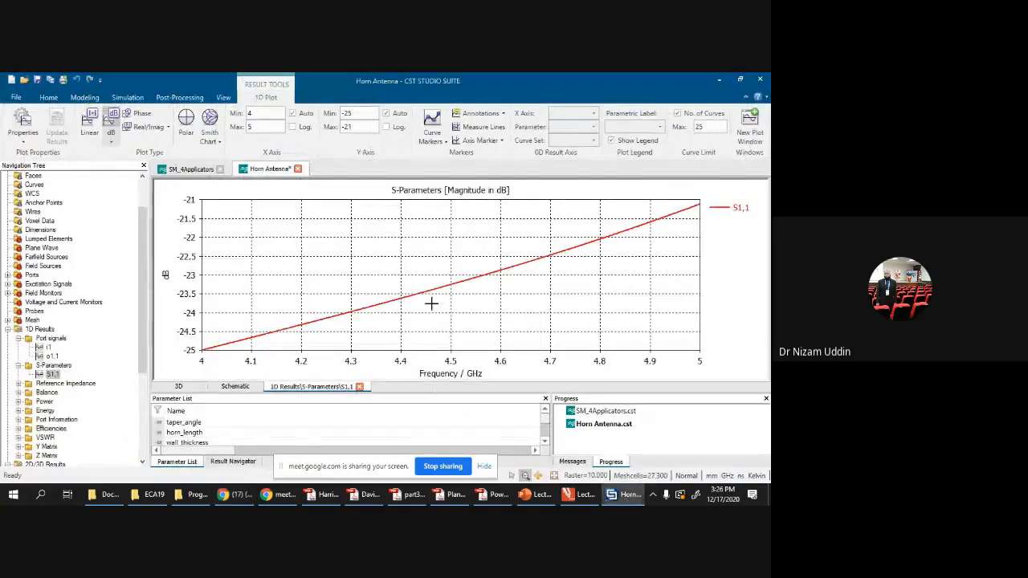
left_click(52, 375)
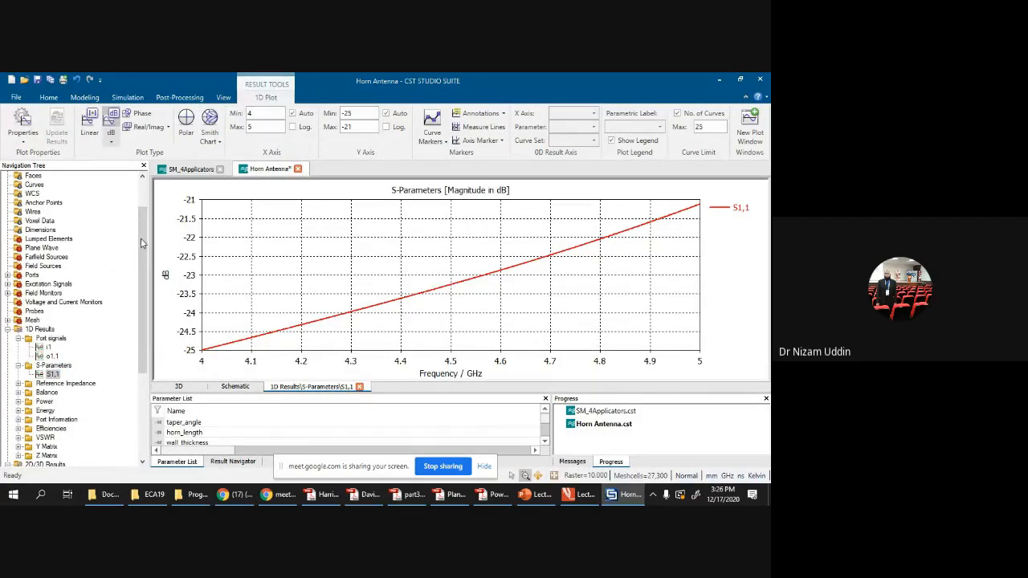
scroll(71, 218, "up", 2)
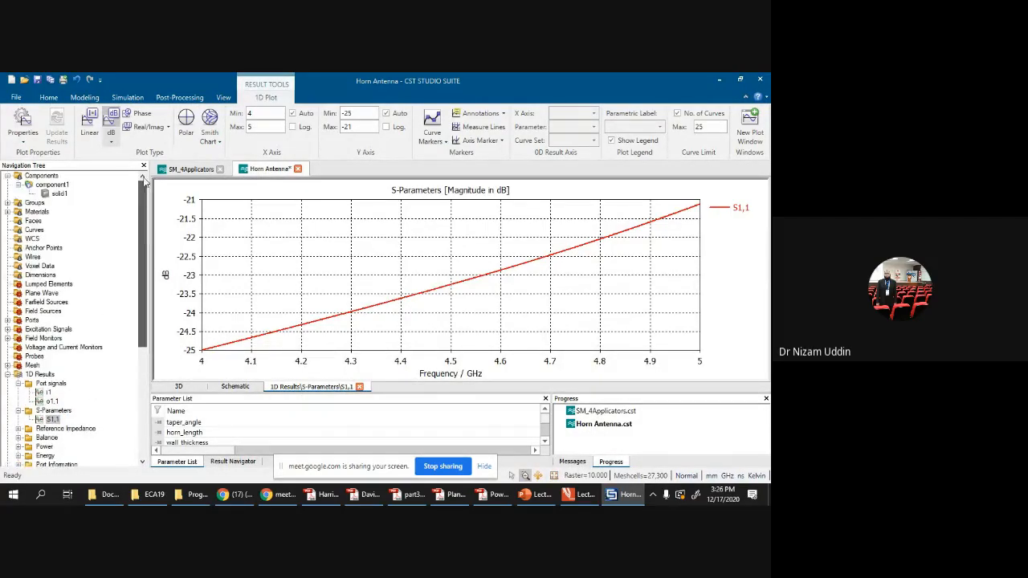
left_click(65, 196)
left_click_drag(464, 291, 418, 294)
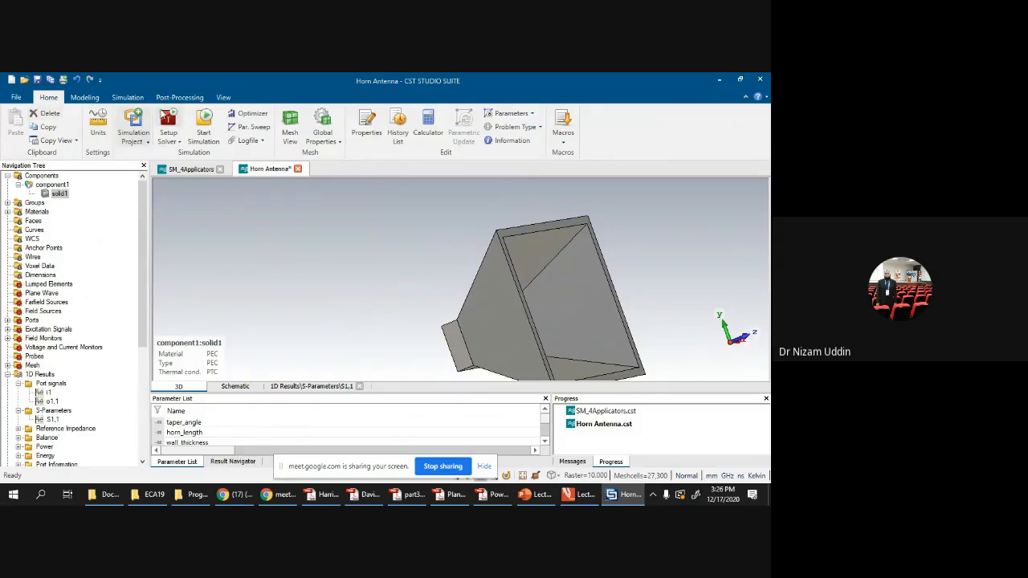
Step: Examine the modeling tools for creating shapes, including the face and aperture options and the cylindrical shapes
left_click(77, 97)
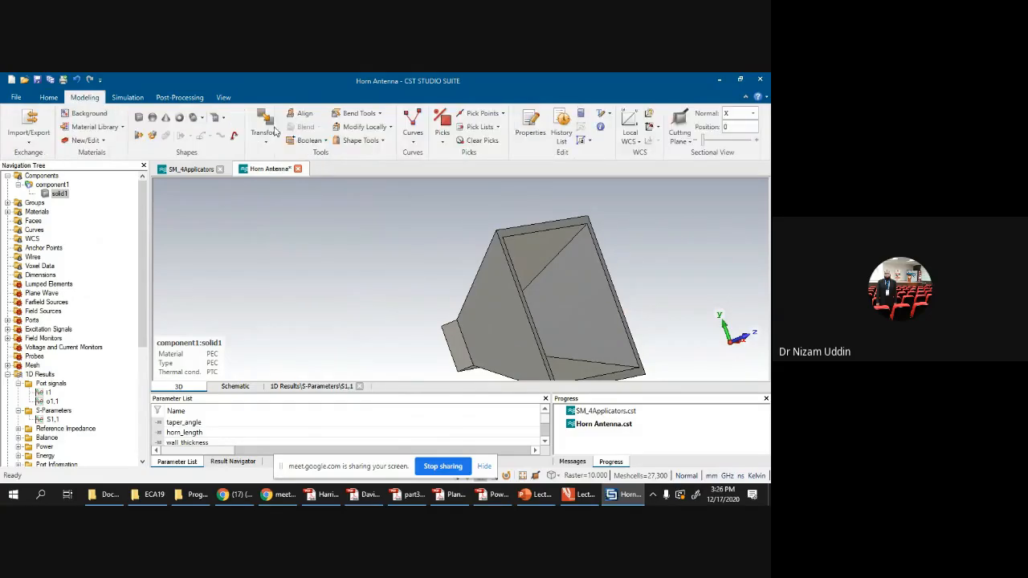
left_click(48, 97)
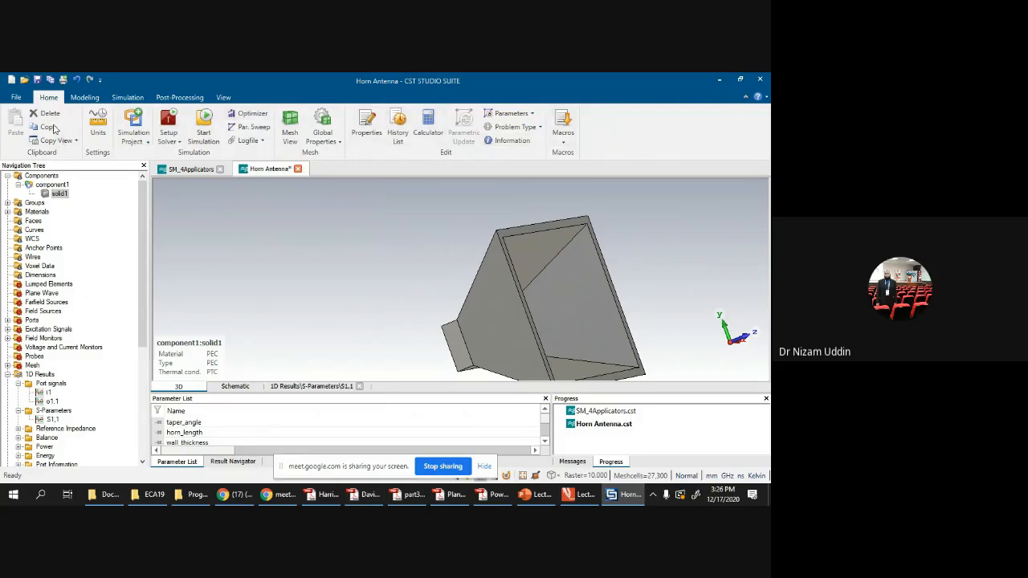
left_click(92, 100)
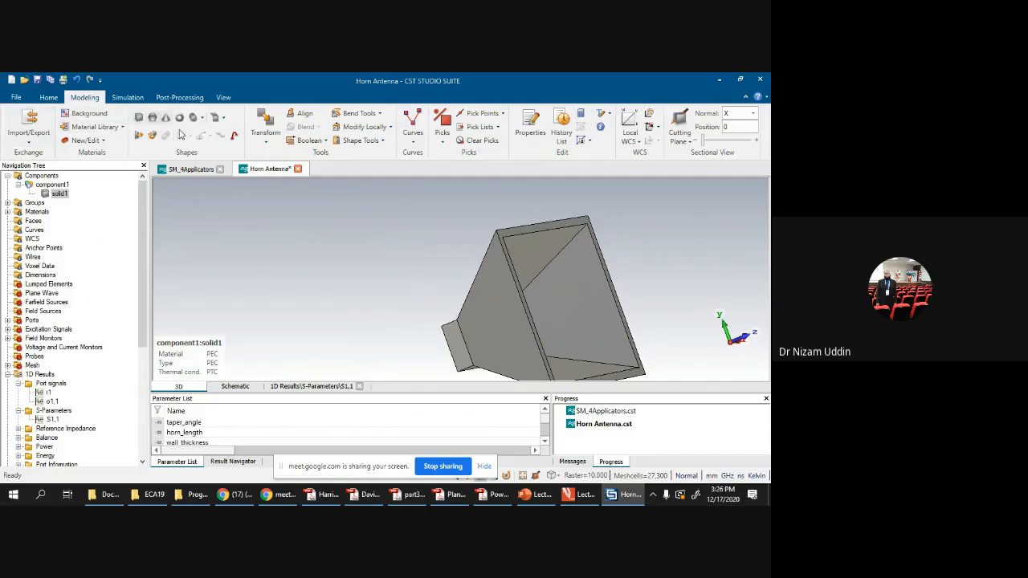
left_click(219, 119)
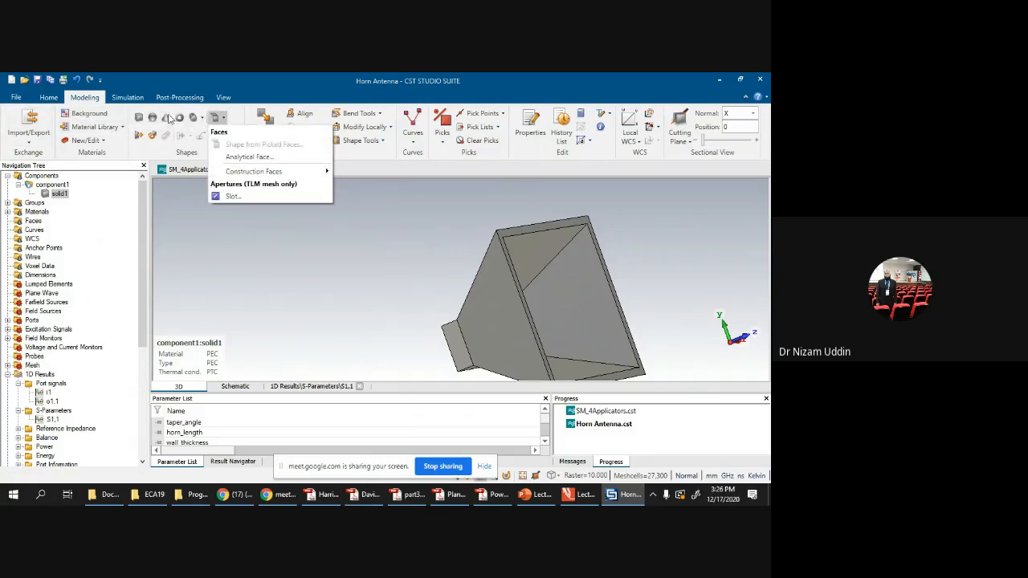
left_click(193, 118)
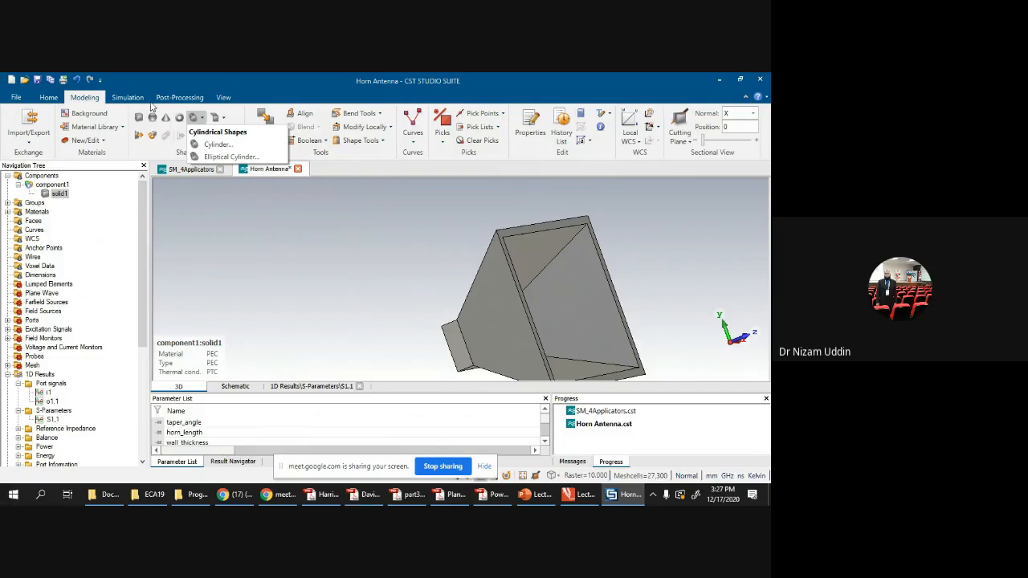
left_click(293, 235)
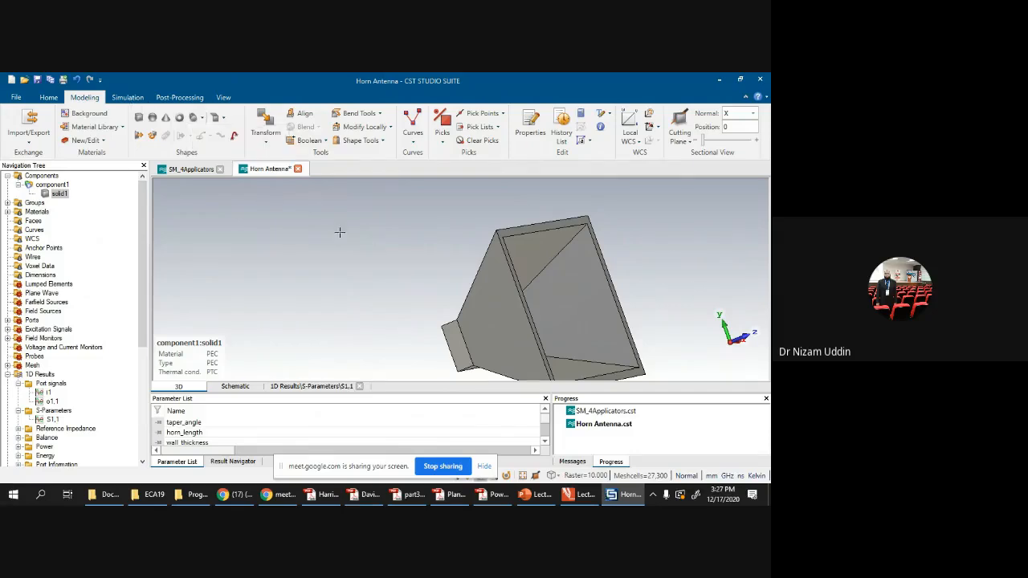
Step: Review the simulation's minimum and maximum frequency in the Frequency Range Settings and close them without changes
left_click(137, 97)
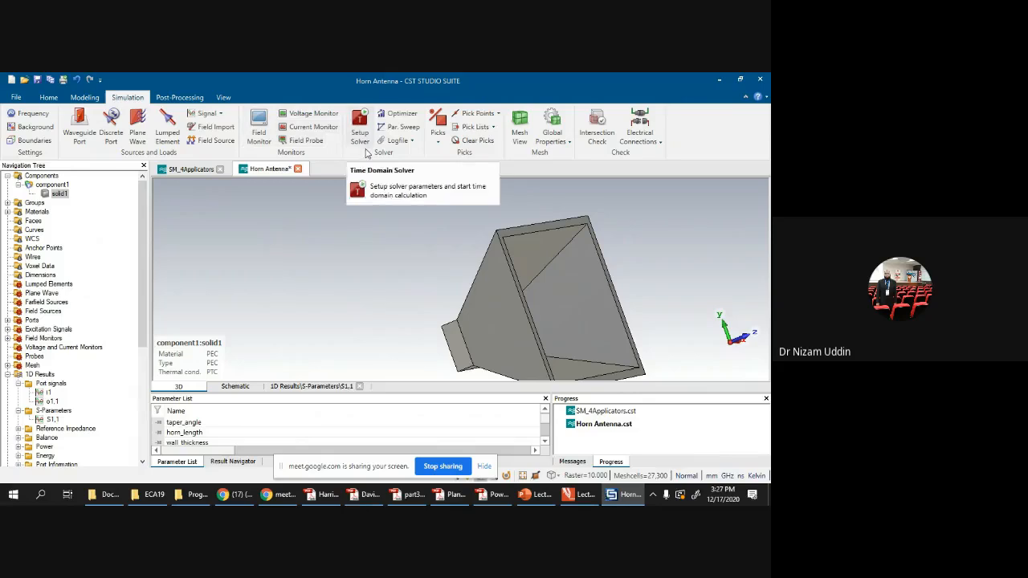
left_click(32, 115)
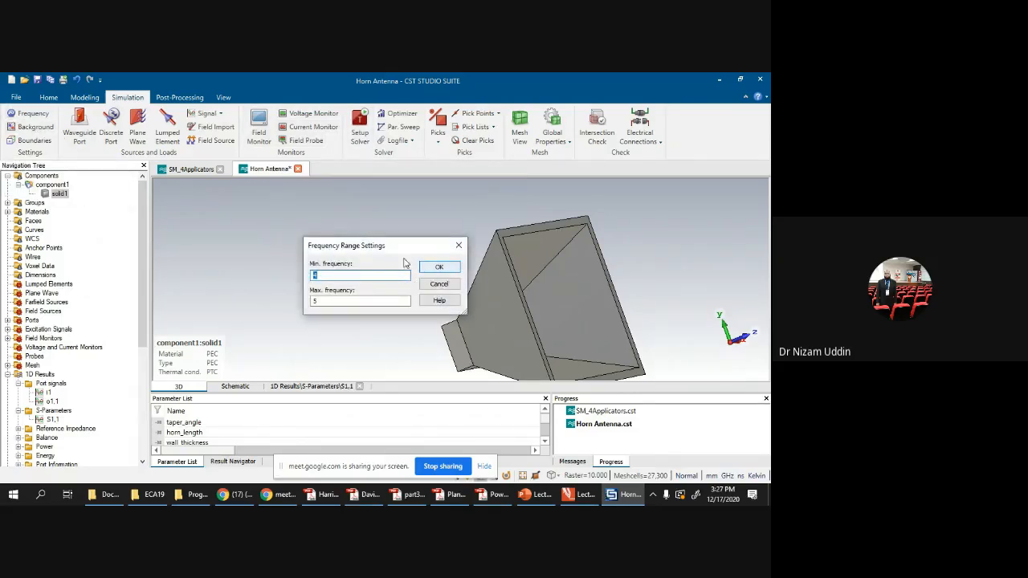
left_click(458, 245)
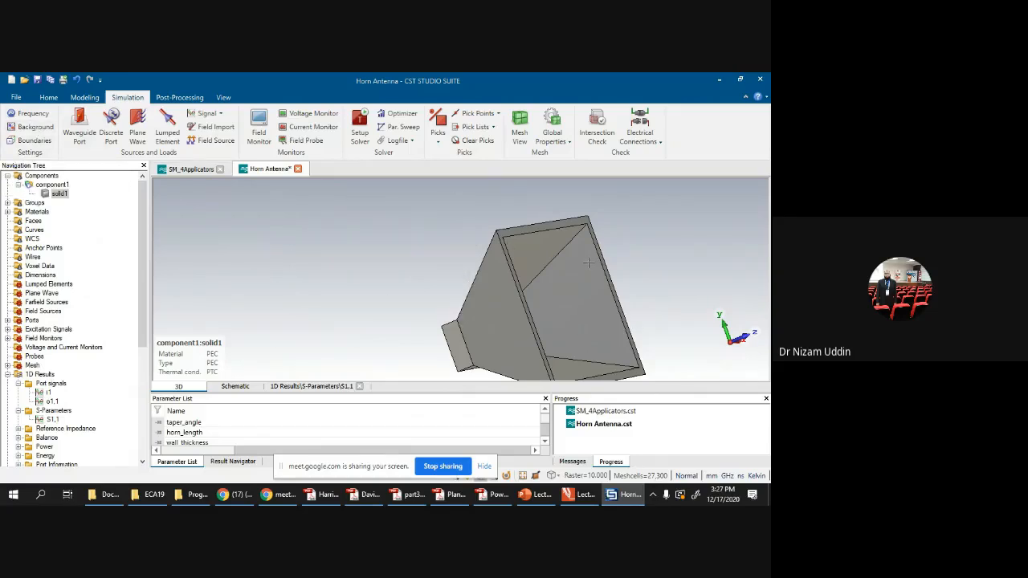
Step: Open the background's material parameters from the Background Properties to examine its type, epsilon and mu
left_click(35, 127)
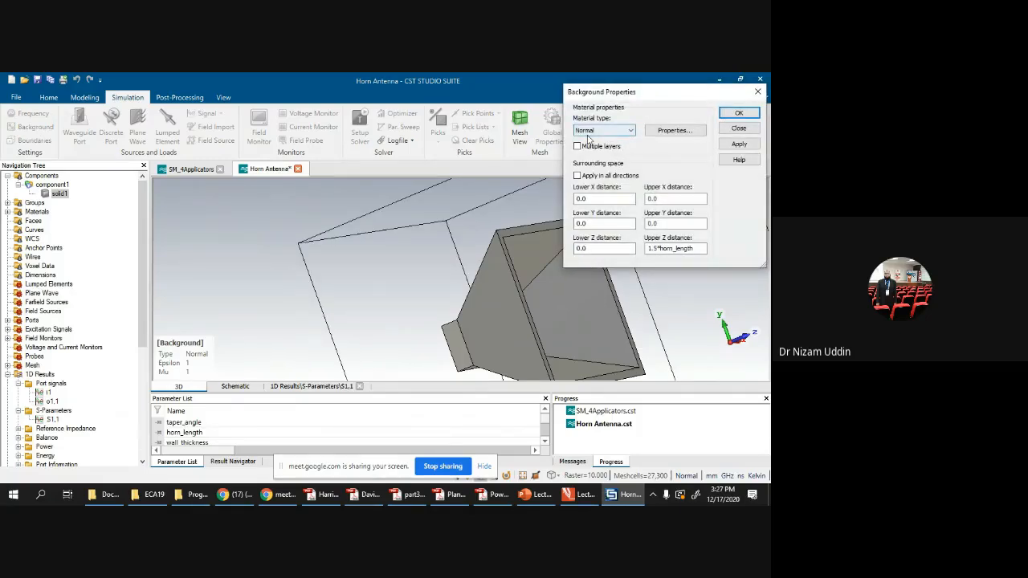
left_click(673, 130)
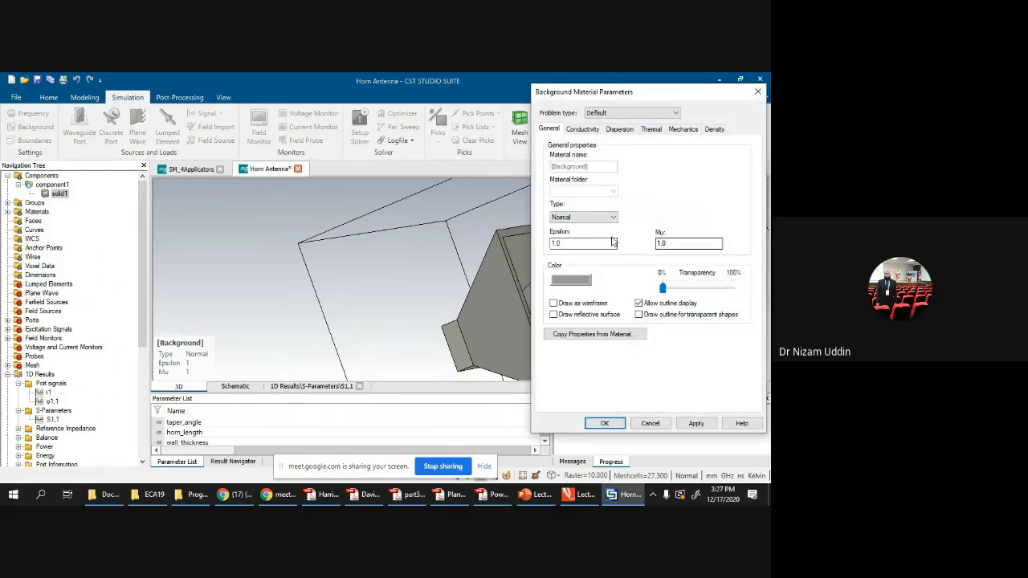
left_click(659, 244)
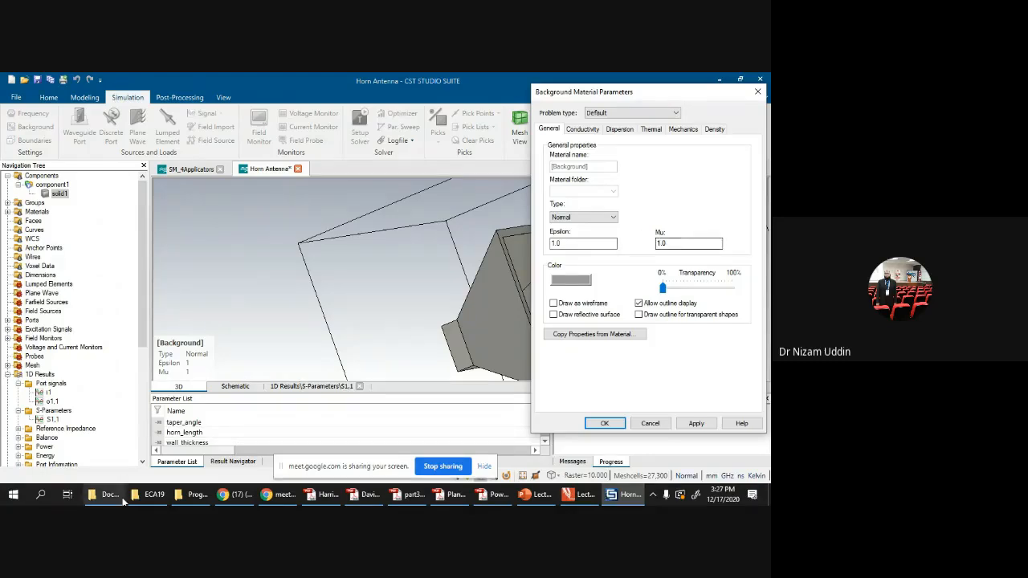
left_click(231, 496)
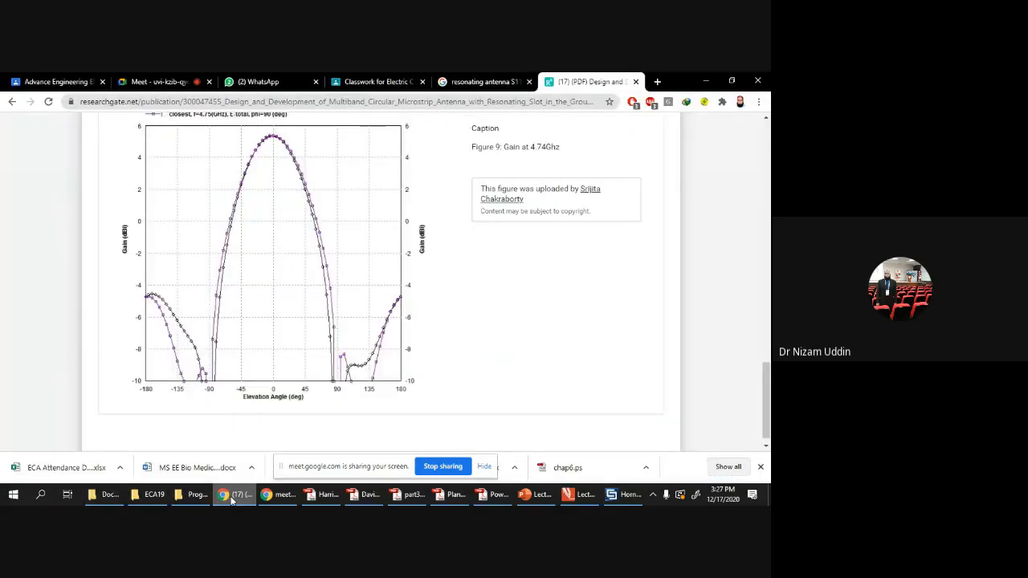
left_click(230, 496)
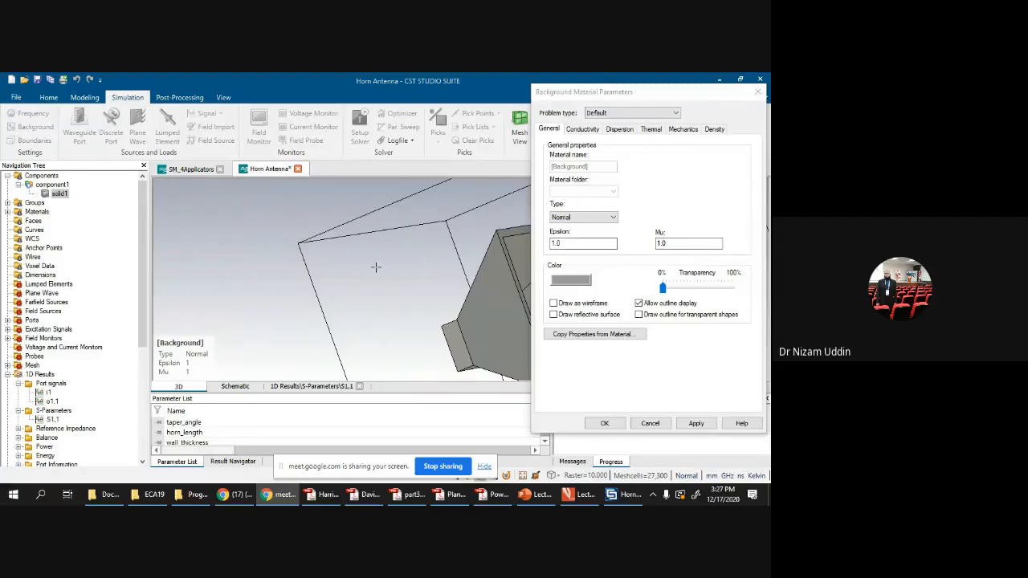
Step: Examine the background material's conductivity, dispersion, thermal, mechanics and density parameters, returning to its general properties
left_click_drag(704, 94, 560, 139)
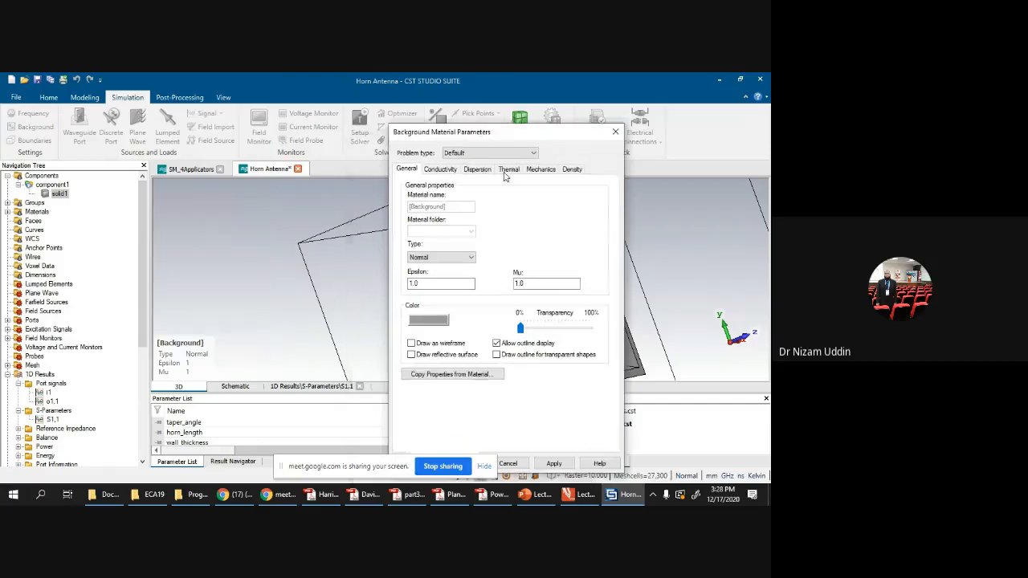
left_click(447, 170)
left_click(426, 208)
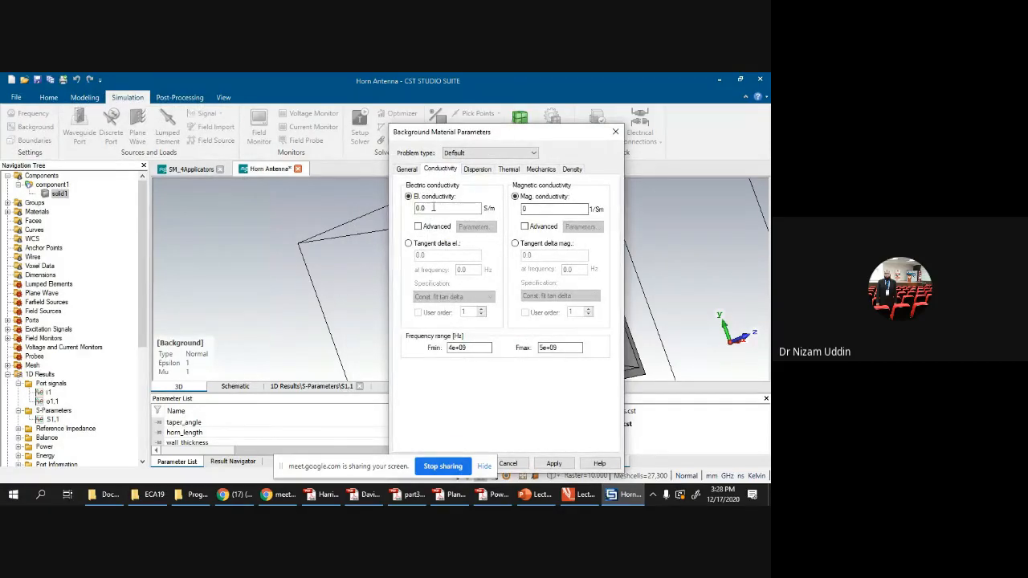
left_click(476, 169)
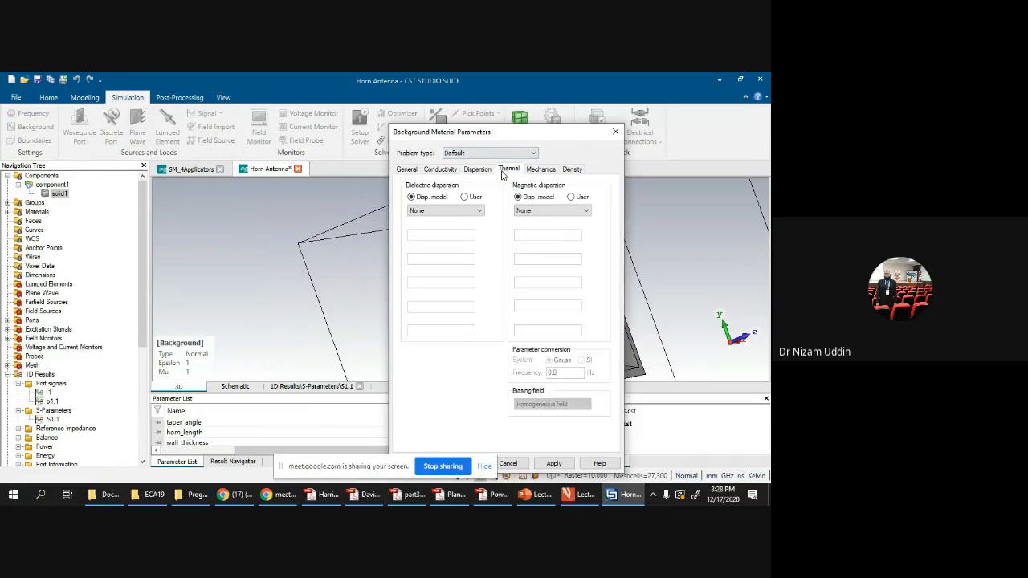
left_click(508, 169)
left_click(539, 170)
left_click(571, 169)
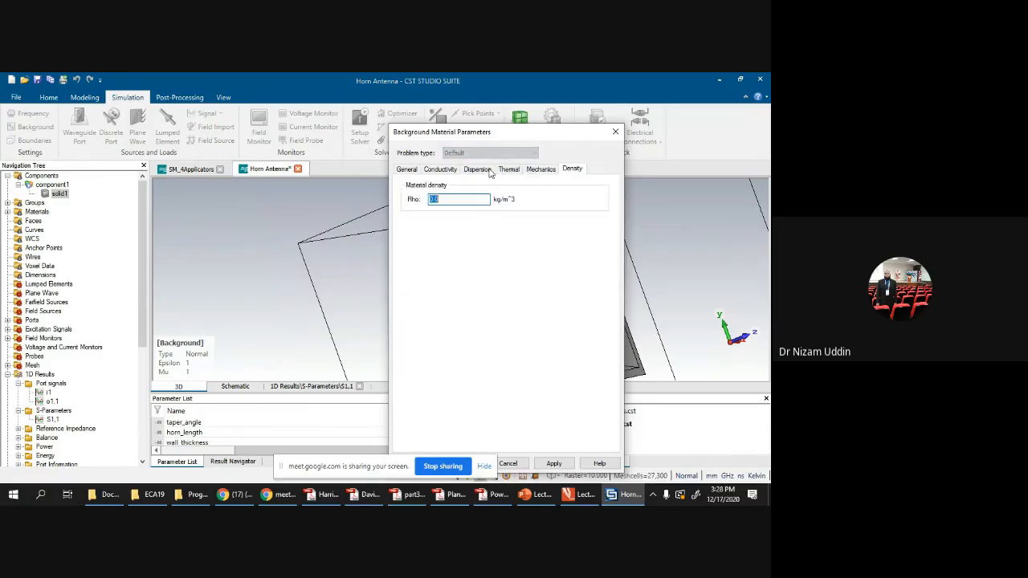
left_click(407, 169)
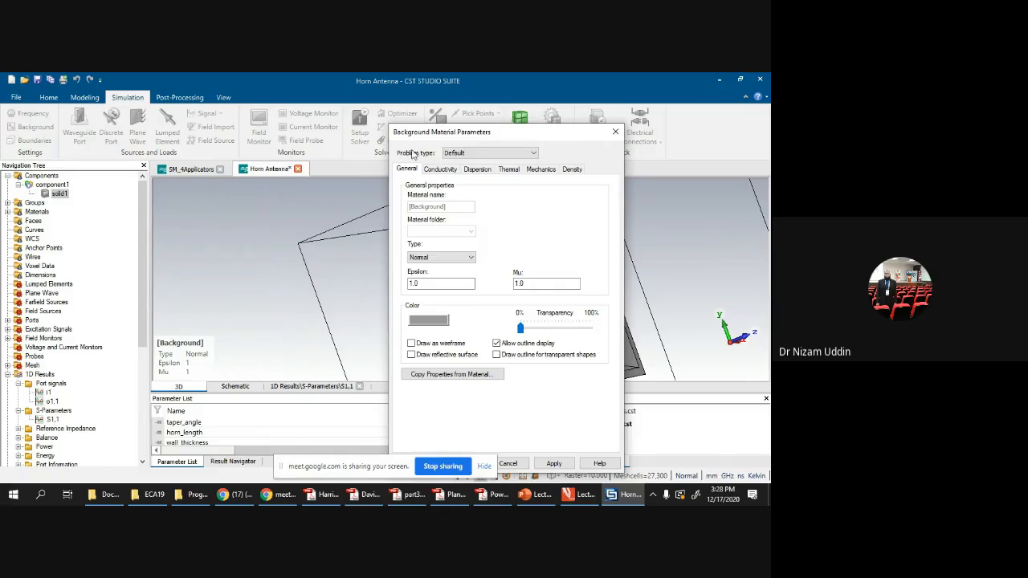
left_click_drag(438, 136, 441, 119)
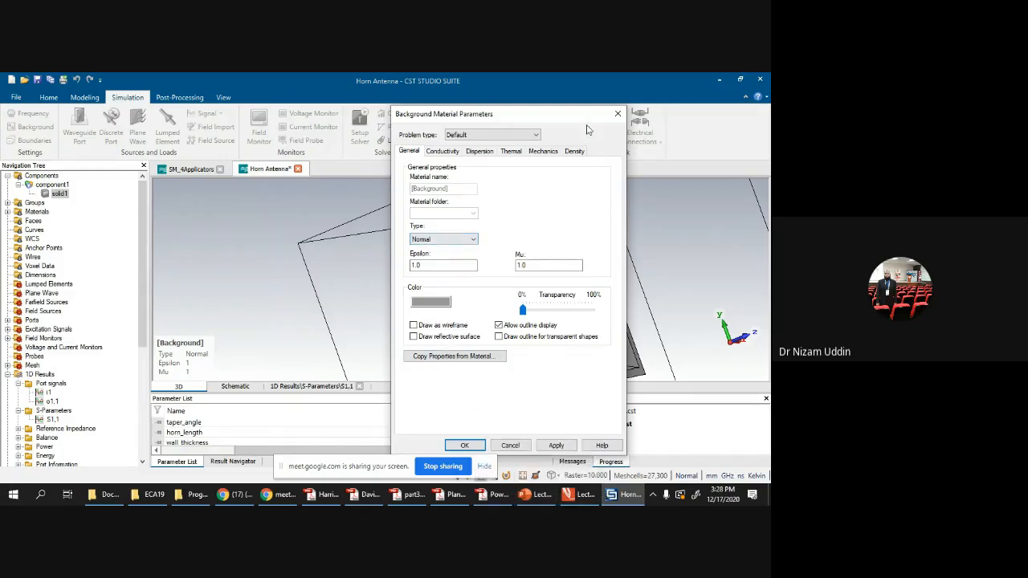
Step: Review the available background material types, keep Normal, and close the material parameters and Background Properties without changes
left_click(441, 152)
left_click(411, 151)
left_click(472, 240)
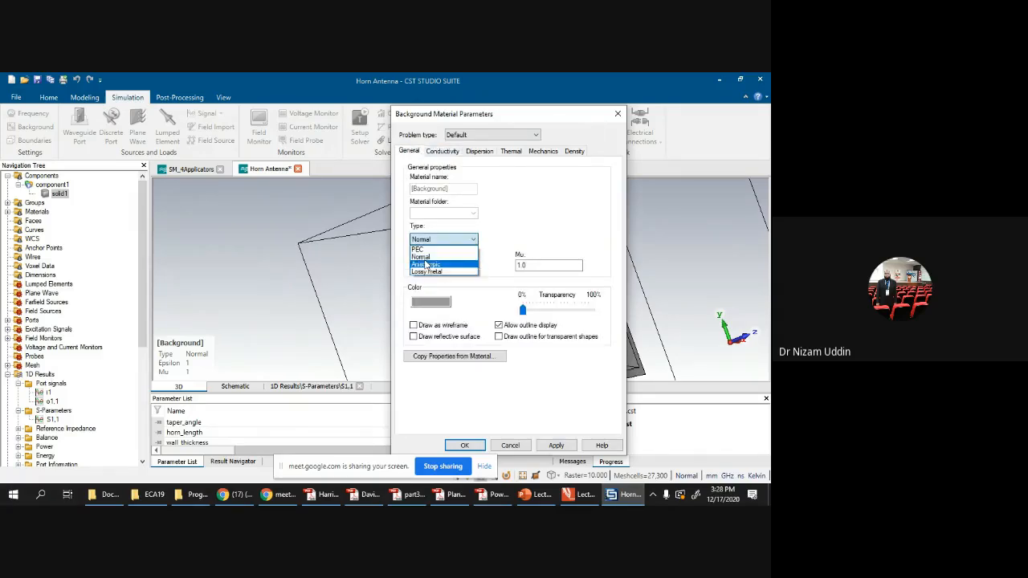
left_click(434, 241)
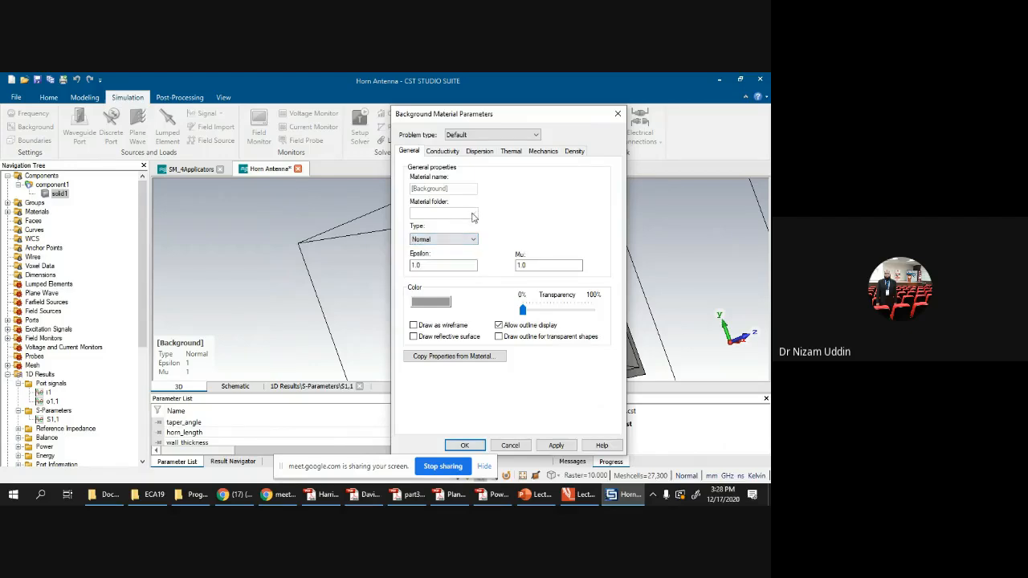
left_click(618, 114)
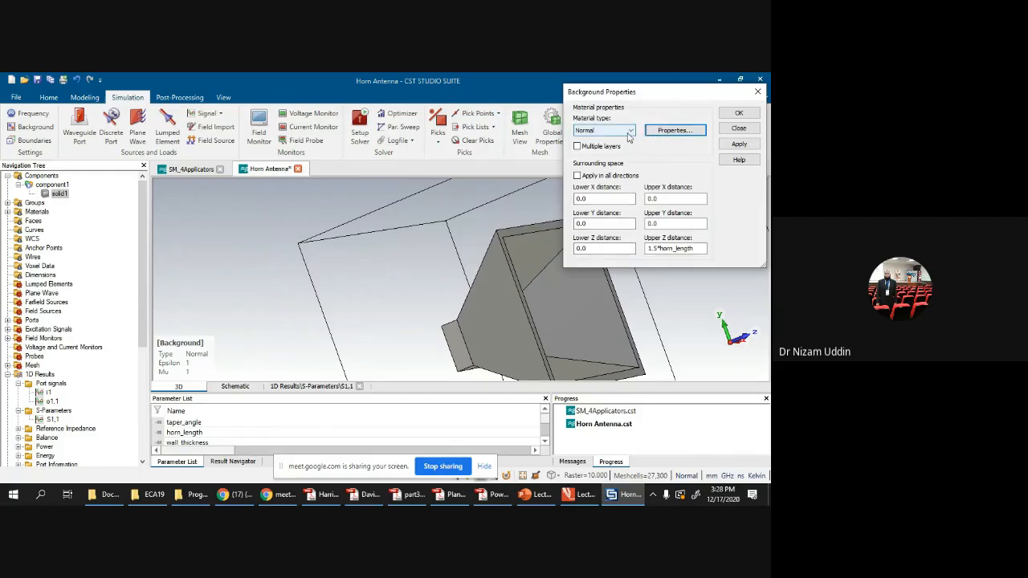
left_click(738, 128)
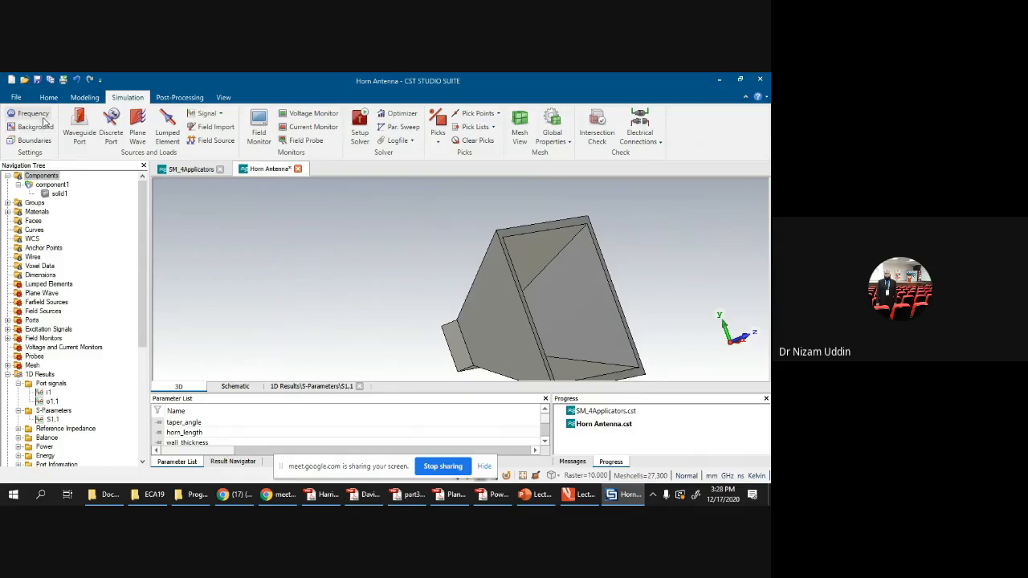
Step: Review the minimum and maximum frequency in the Frequency Range Settings again and cancel without changes
left_click(30, 113)
left_click(461, 244)
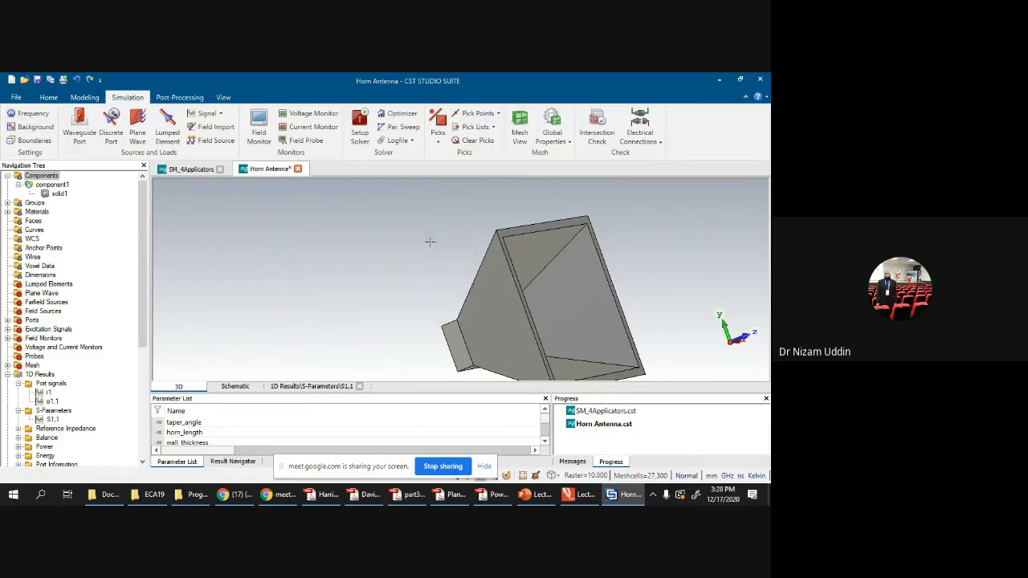
left_click(30, 113)
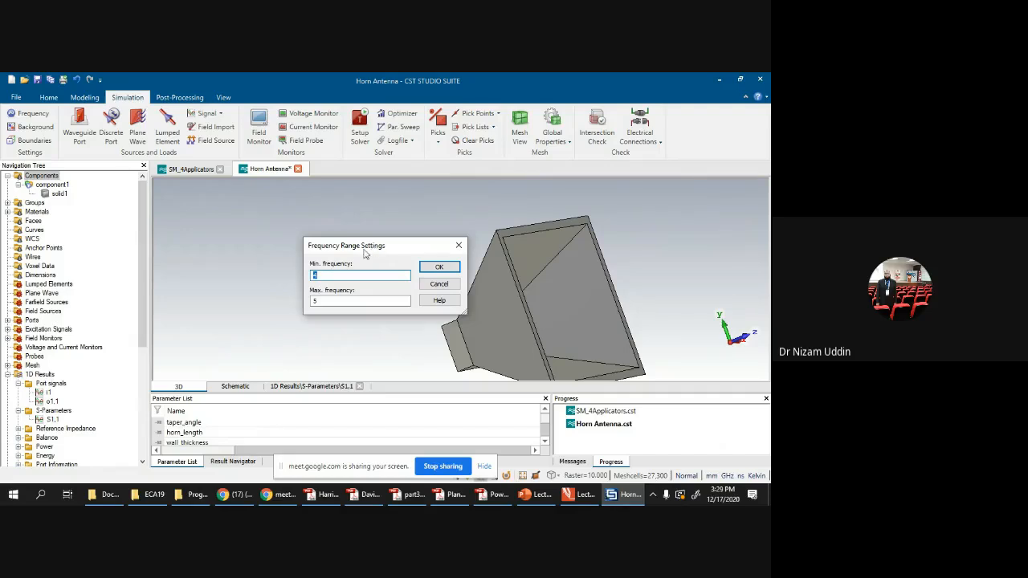
left_click_drag(364, 251, 322, 197)
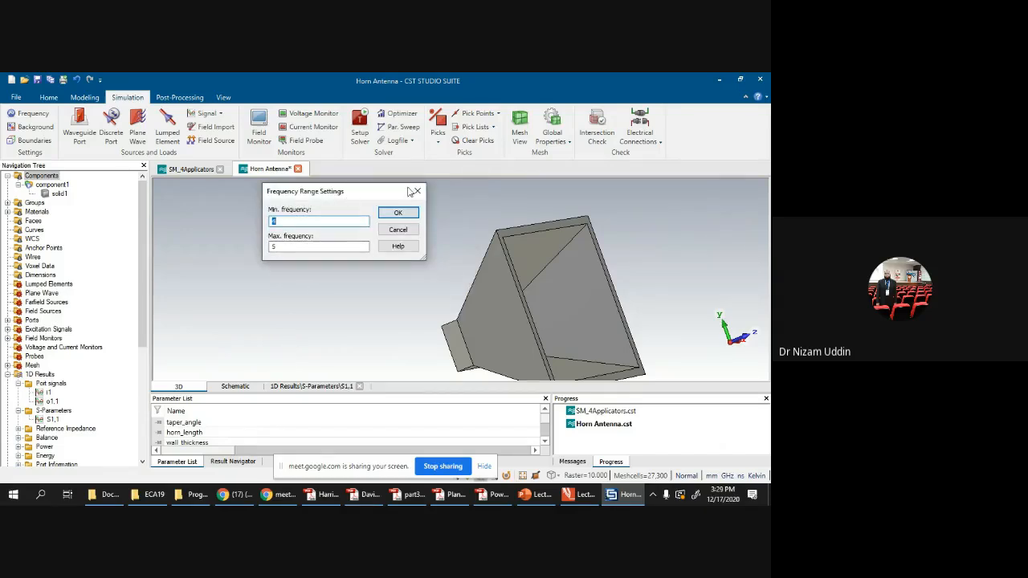
left_click(274, 220)
double_click(276, 220)
left_click(279, 223)
left_click(395, 230)
Step: Review the S1,1 magnitude plot and display the horn model's components in the 3D view again
left_click(50, 419)
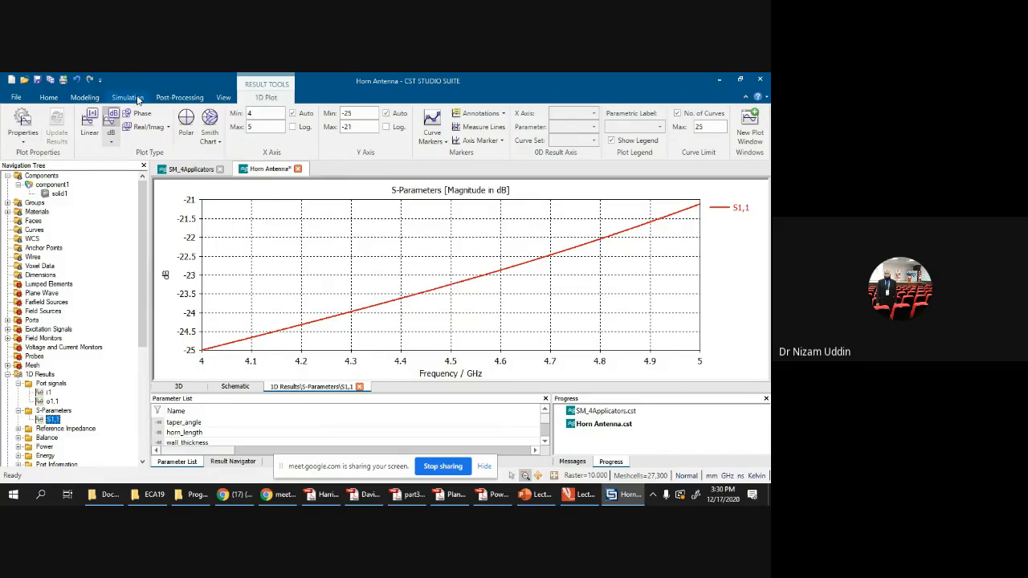
left_click(84, 98)
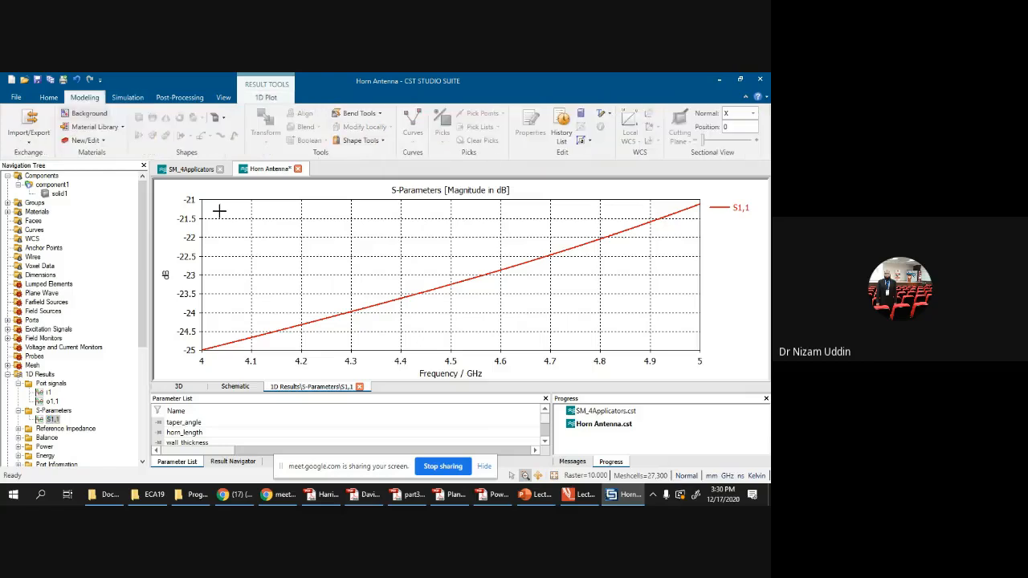
left_click(55, 176)
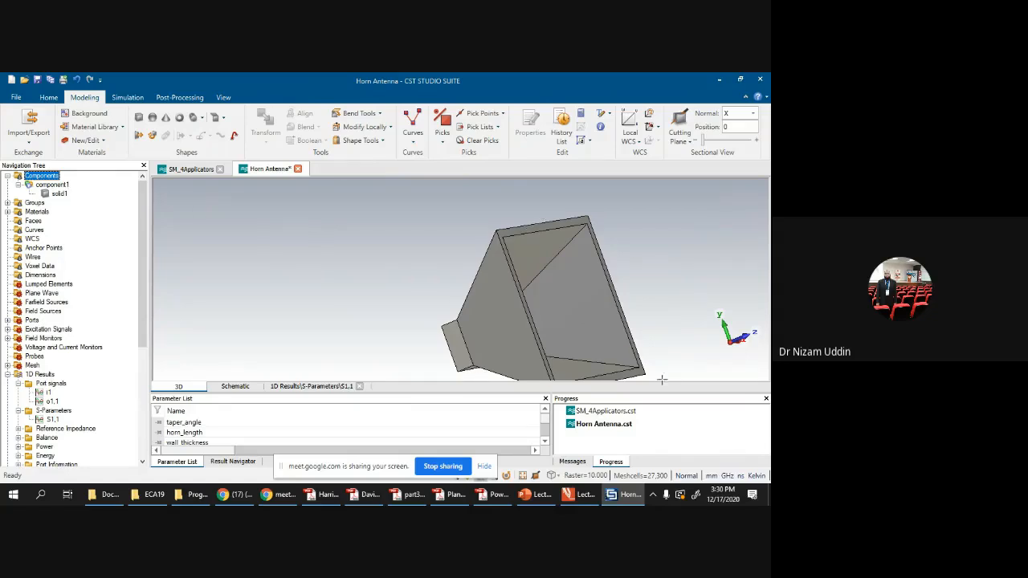
scroll(394, 278, "up", 3)
scroll(395, 278, "down", 5)
scroll(394, 278, "up", 5)
scroll(394, 278, "down", 5)
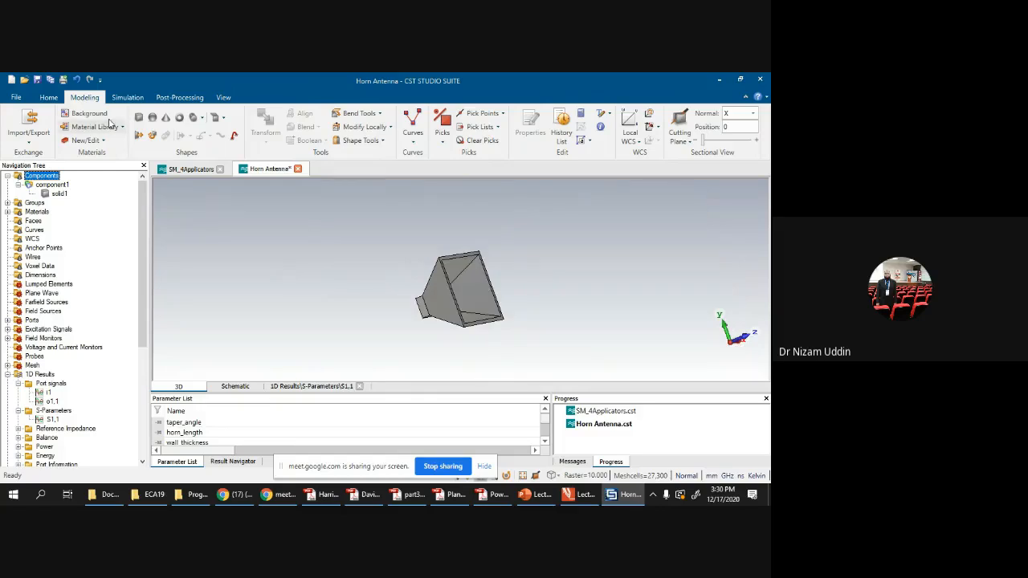
Step: Review the project's units for dimensions, frequency, temperature and time, and close the Units settings without changes
left_click(50, 98)
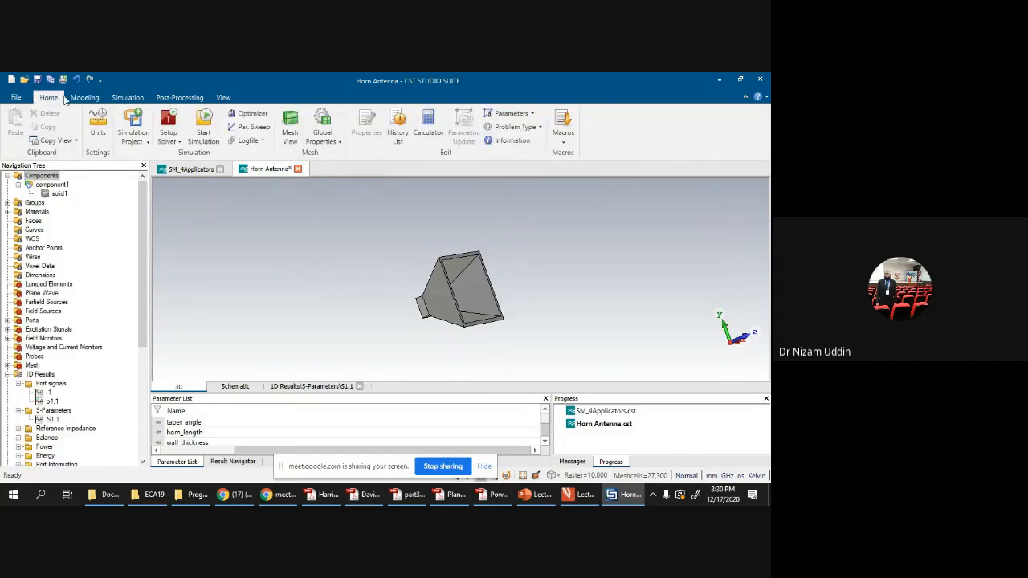
left_click(101, 130)
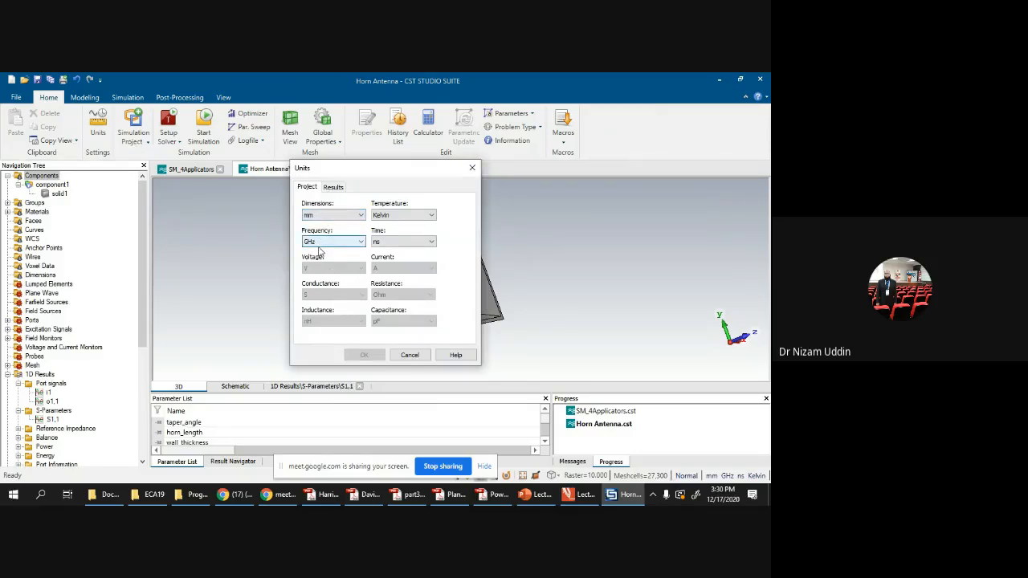
left_click_drag(450, 169, 240, 150)
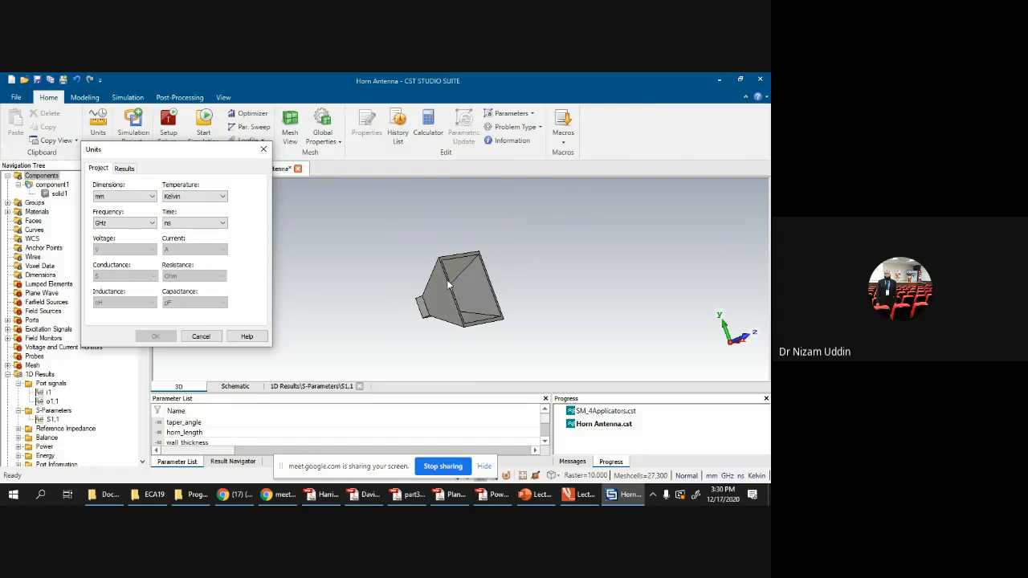
left_click(183, 224)
left_click(183, 224)
left_click(264, 150)
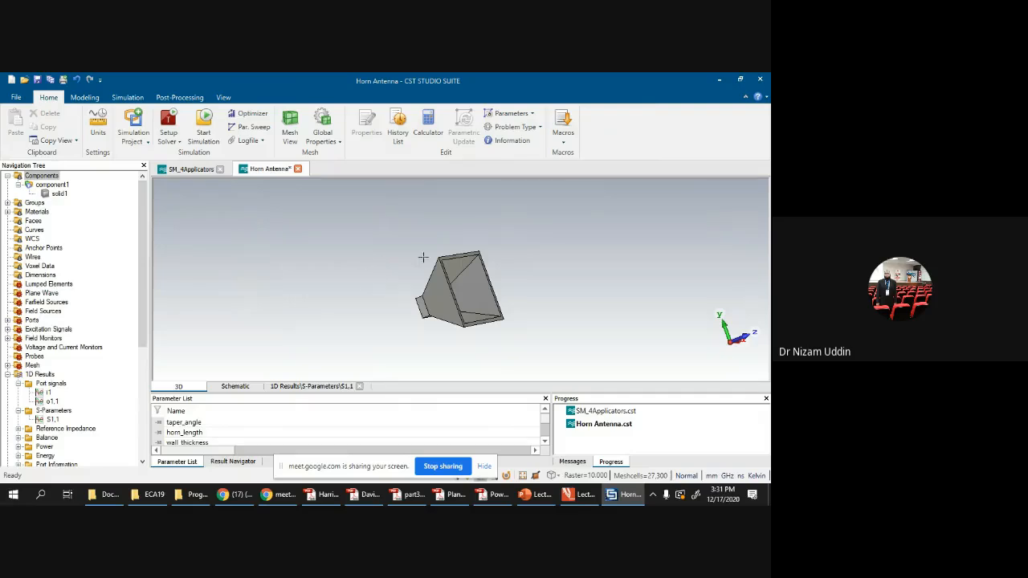
Step: Inspect the horn up close and compare its 3D, schematic and S1,1 result views, ending in the 3D view
scroll(440, 252, "up", 2)
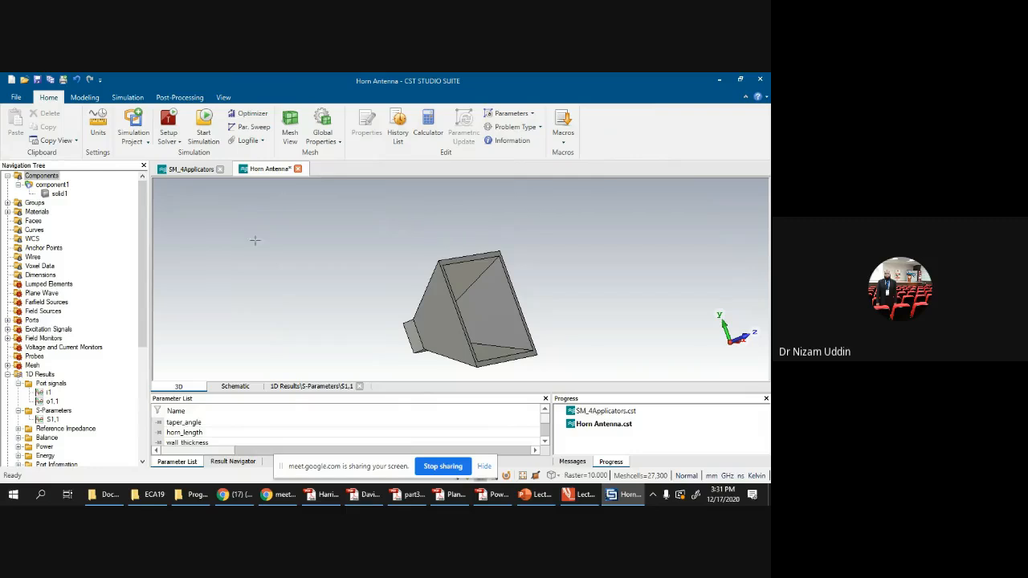
scroll(440, 300, "up", 3)
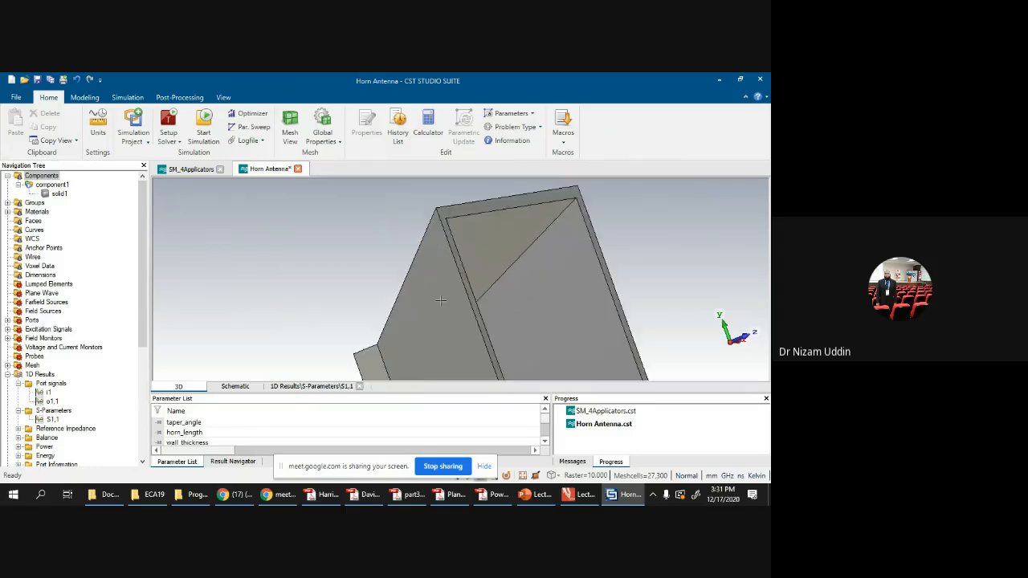
scroll(440, 300, "down", 5)
left_click(225, 389)
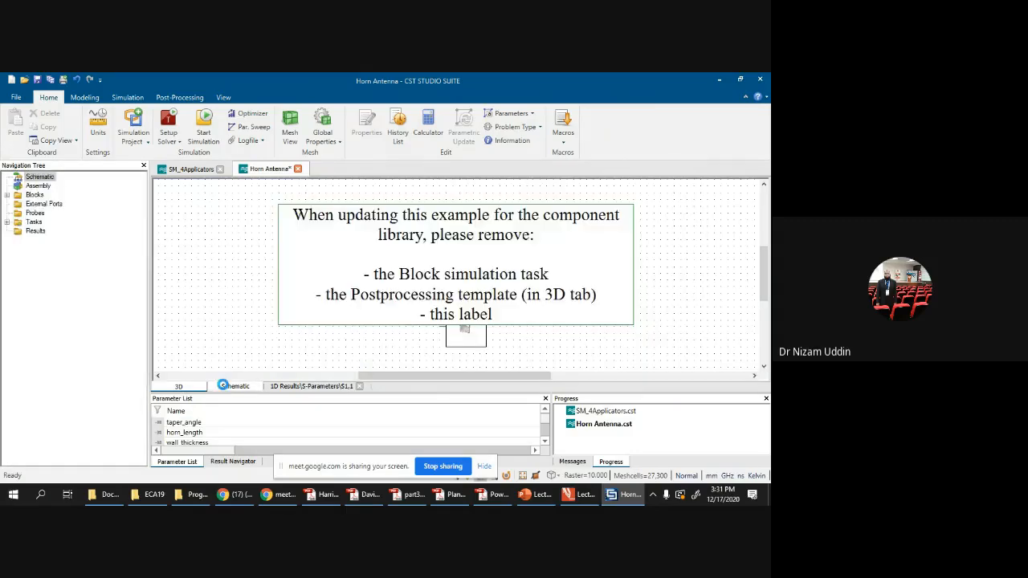
left_click(196, 390)
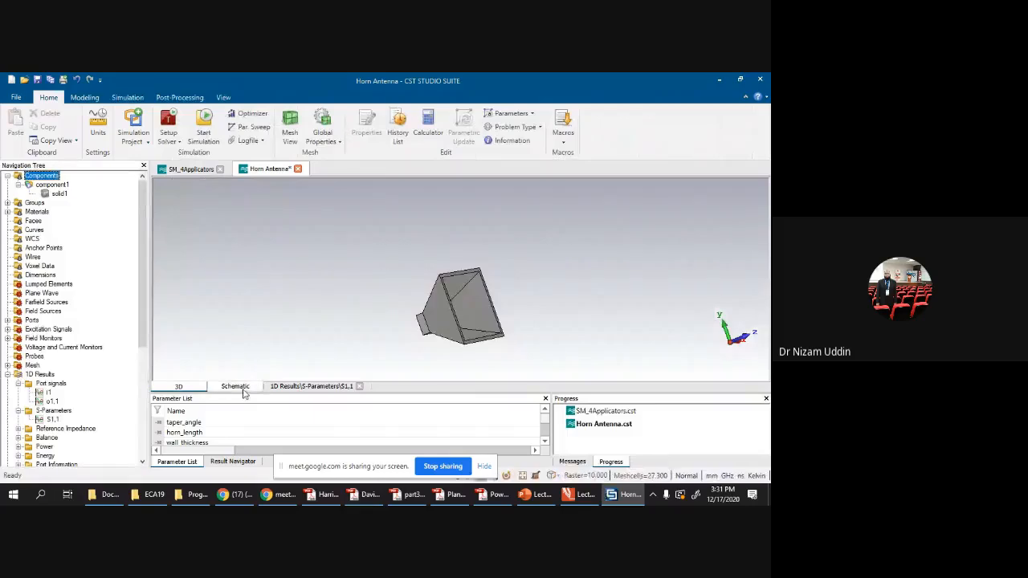
left_click(237, 389)
left_click(296, 387)
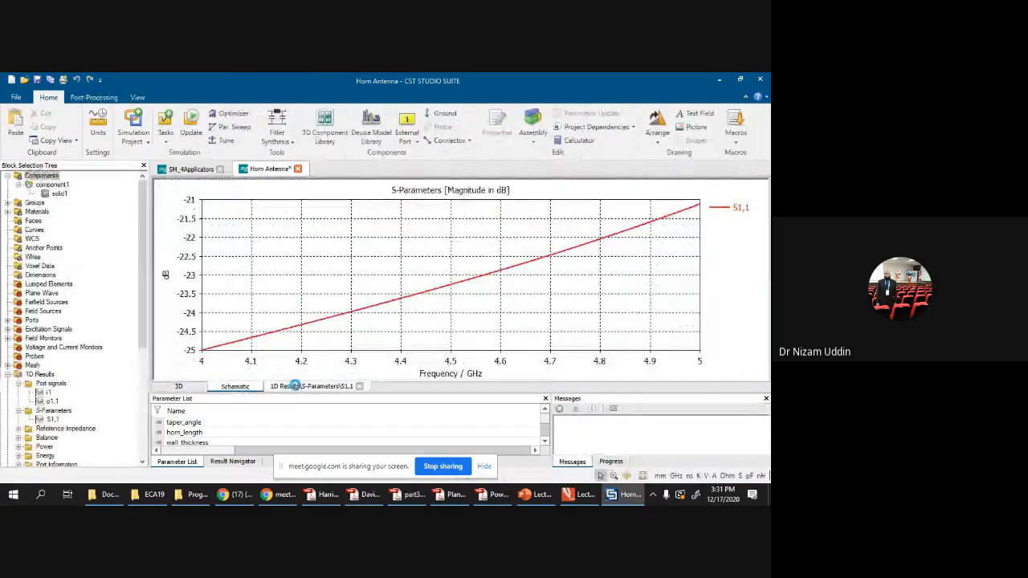
left_click(236, 387)
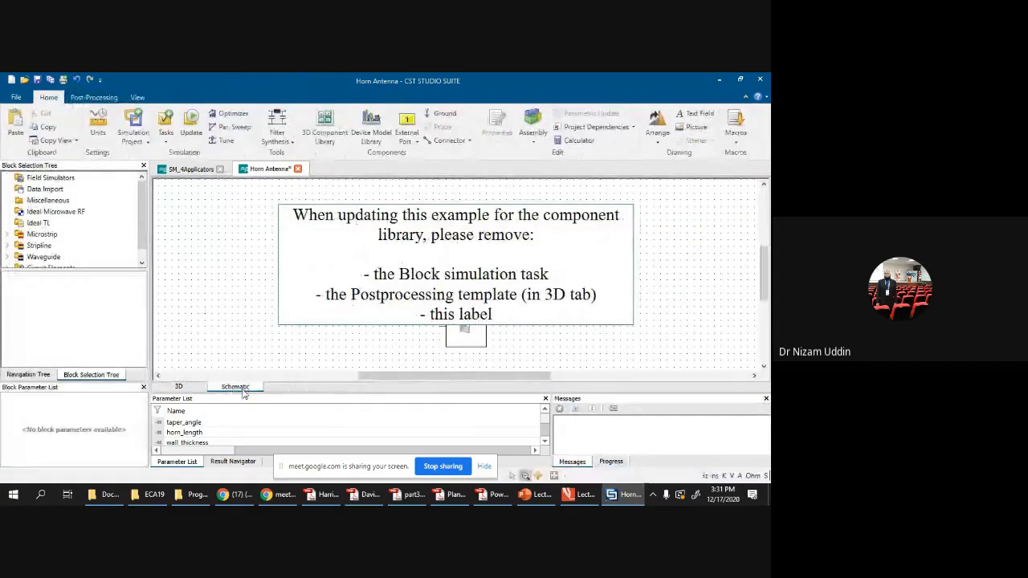
left_click(196, 388)
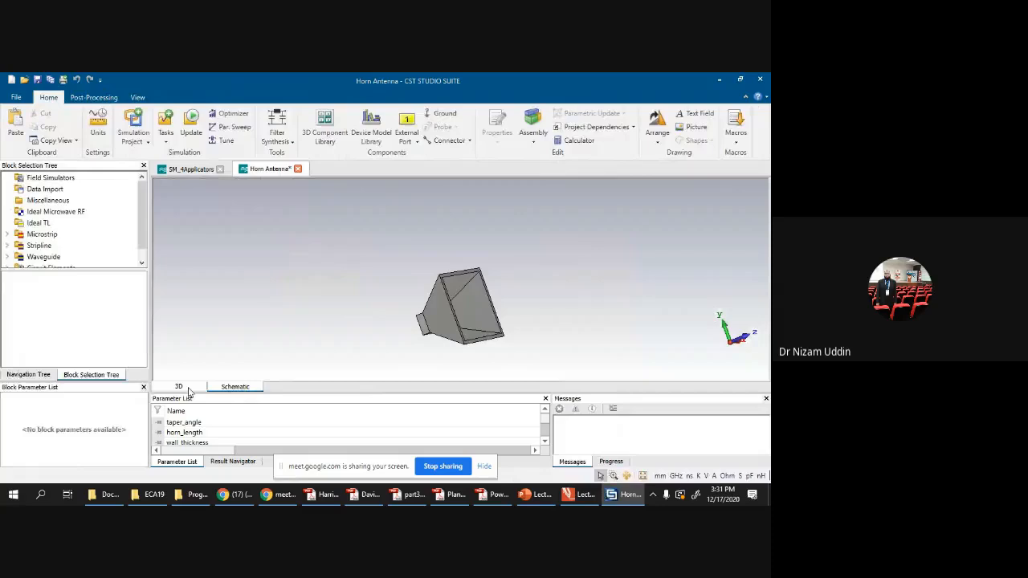
Step: Examine the horn_length and wall_thickness entries in the Parameter List and check the Result Navigator
scroll(542, 425, "down", 3)
scroll(544, 433, "up", 2)
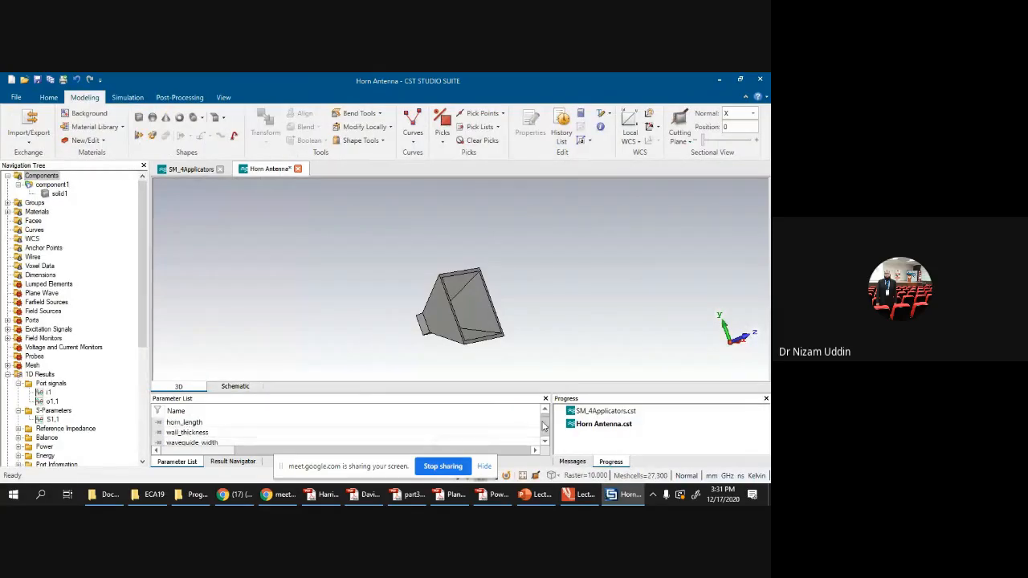
double_click(194, 423)
key("Return")
left_click(199, 433)
left_click(221, 461)
left_click(186, 462)
left_click(188, 423)
left_click(188, 422)
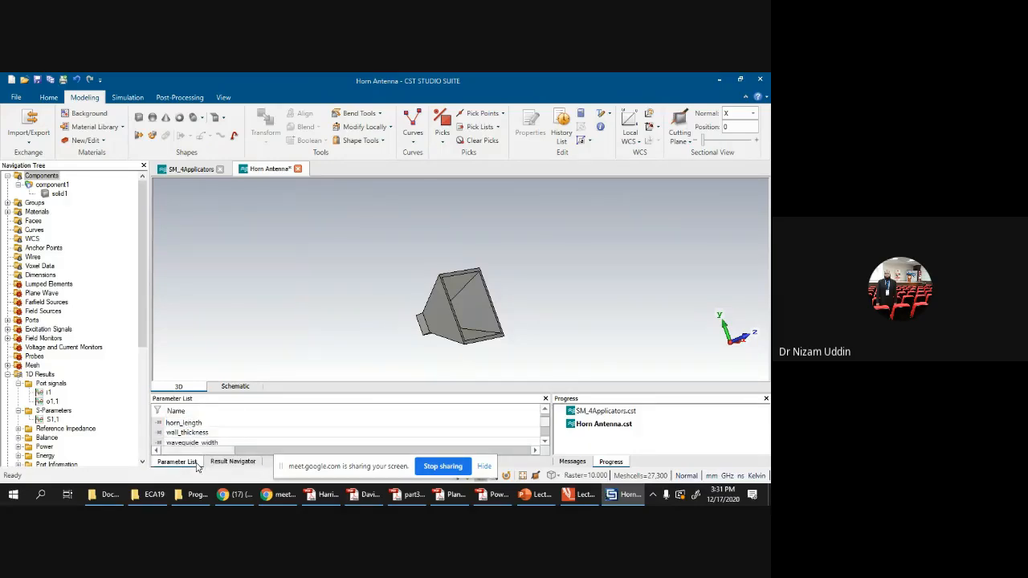
Step: Hide the screen-sharing notice, show the Parameter List's expressions and values for the waveguide dimensions, and inspect the horn from another angle
left_click(484, 466)
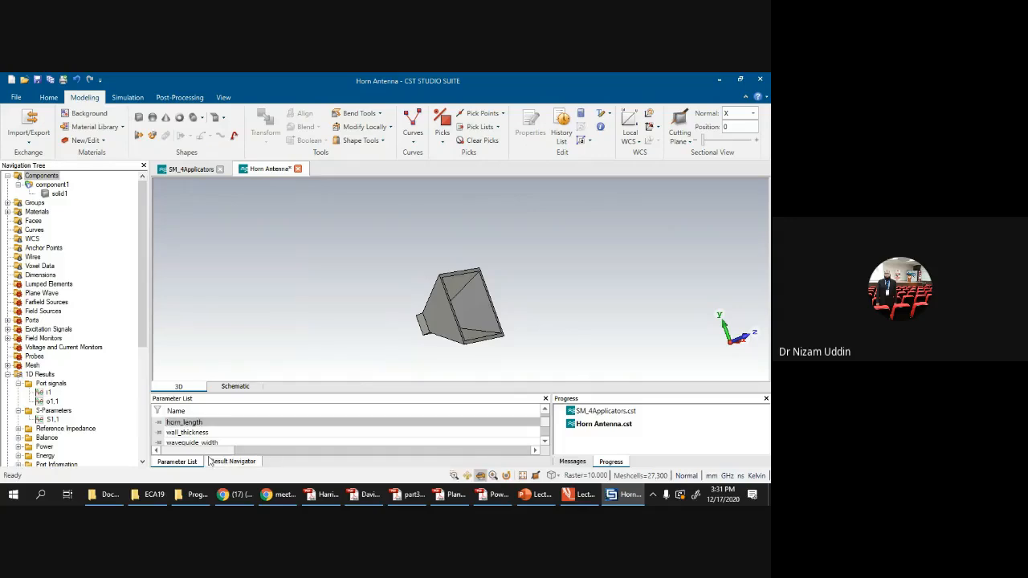
left_click(548, 443)
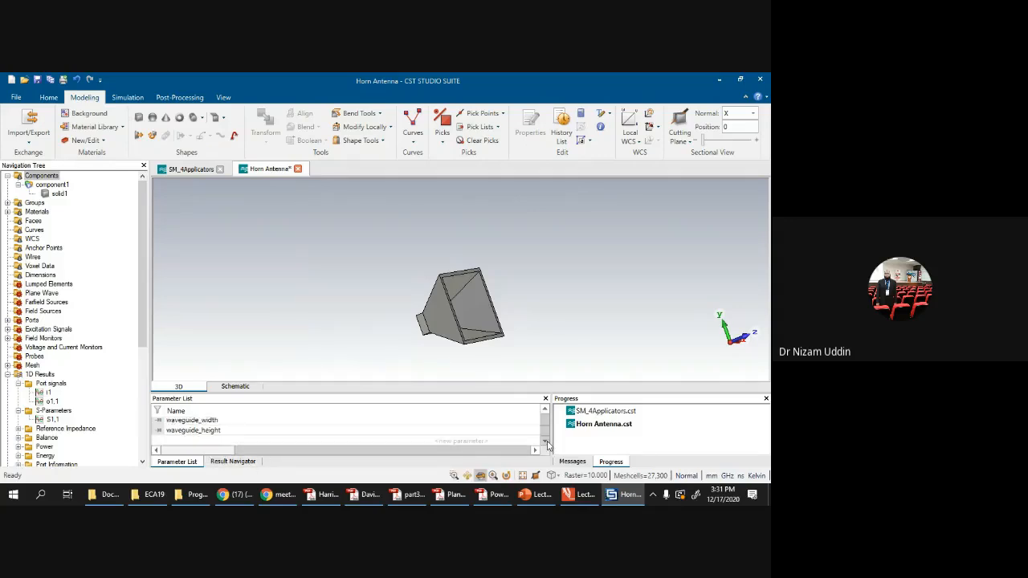
left_click(216, 415)
left_click(216, 419)
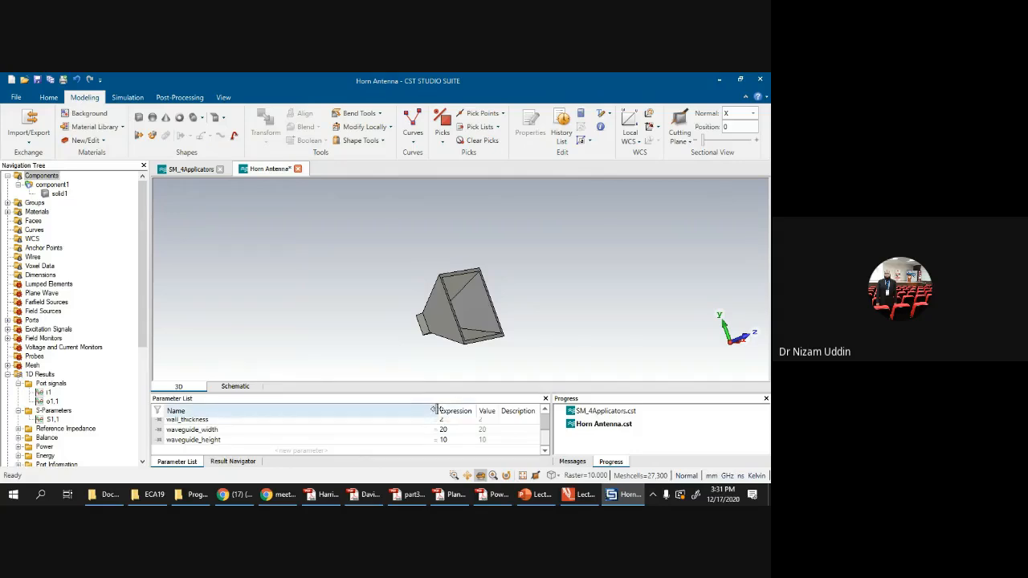
mouse_move(439, 408)
left_mouse_down()
mouse_move(353, 408)
mouse_move(431, 410)
left_mouse_up()
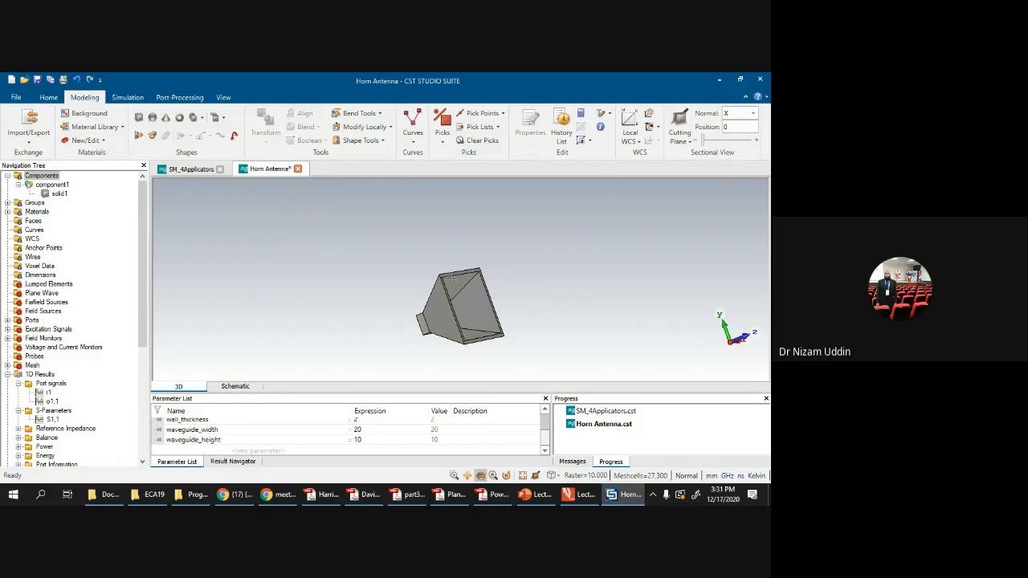
left_click_drag(405, 284, 454, 289)
scroll(455, 288, "up", 2)
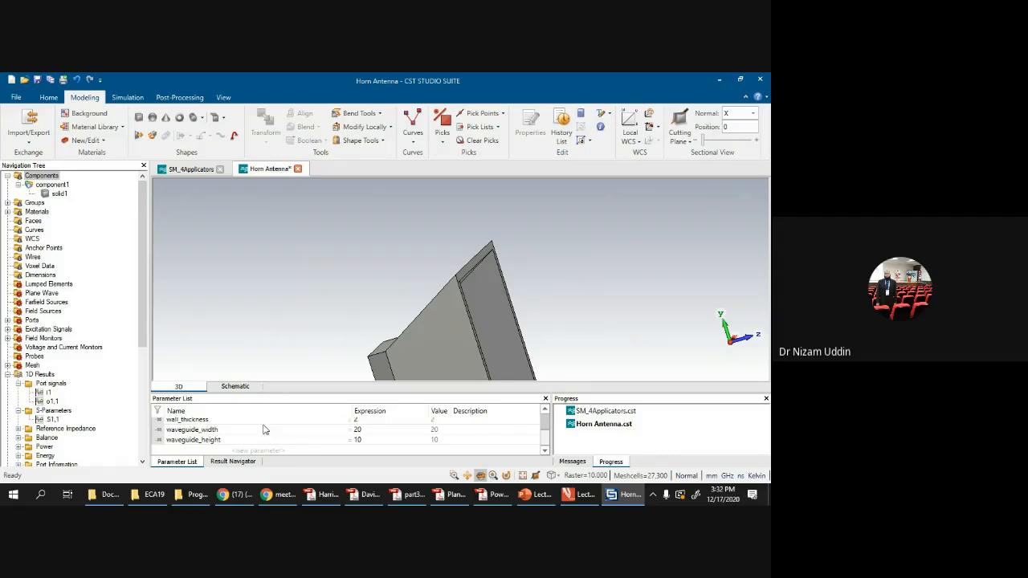
Step: Collapse the 1D Results, 2D/3D Results and Farfields branches of the Horn Antenna project
left_click(7, 374)
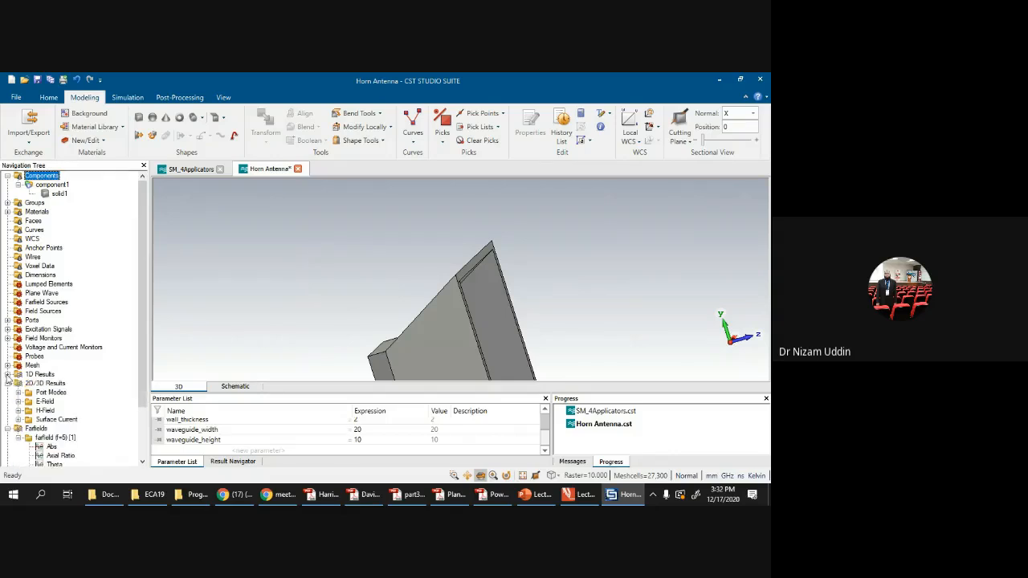
left_click(7, 383)
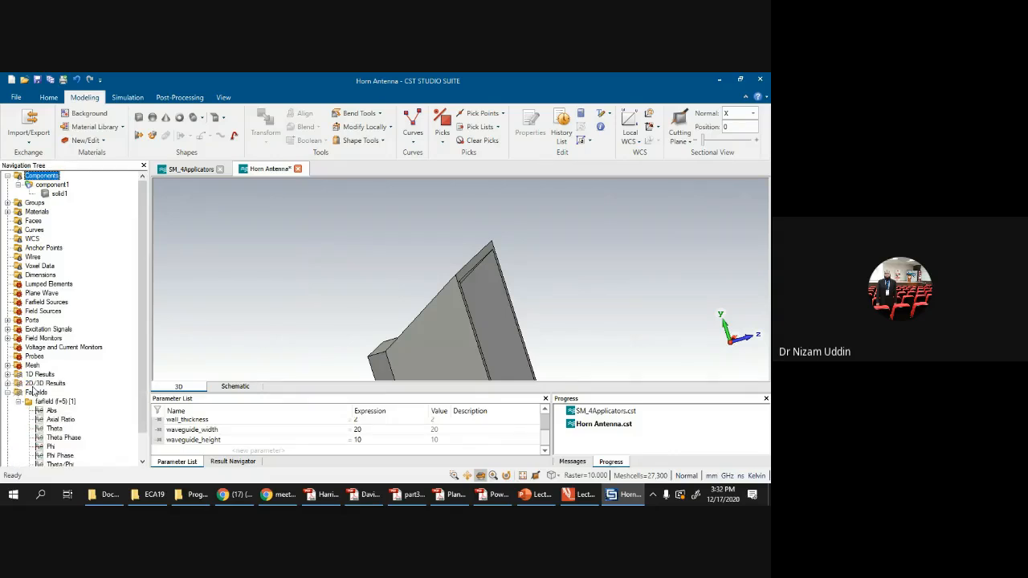
left_click(7, 392)
Step: Open the Dipole Antenna project from the CSTRuns folder
left_click(49, 97)
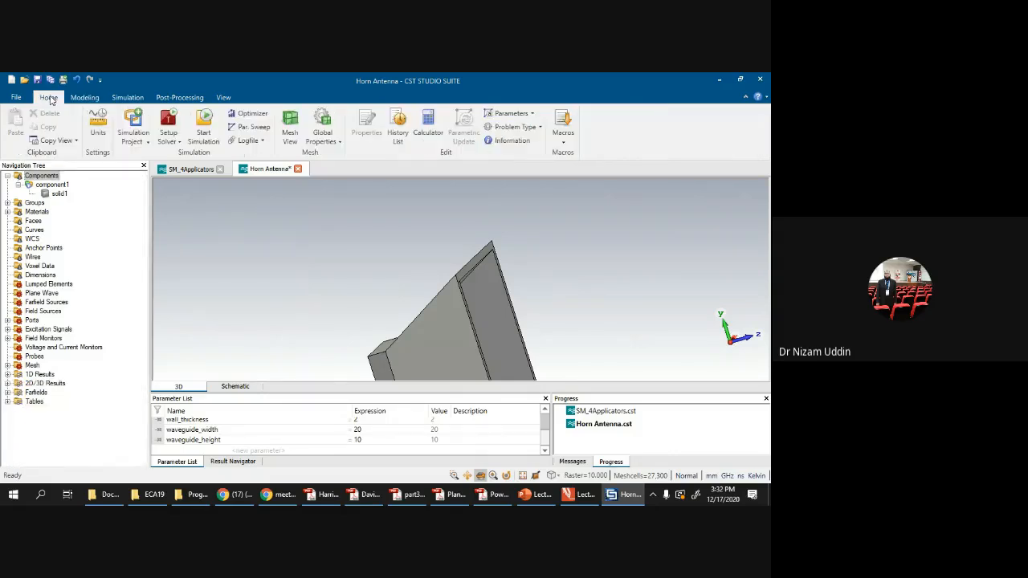
left_click(17, 97)
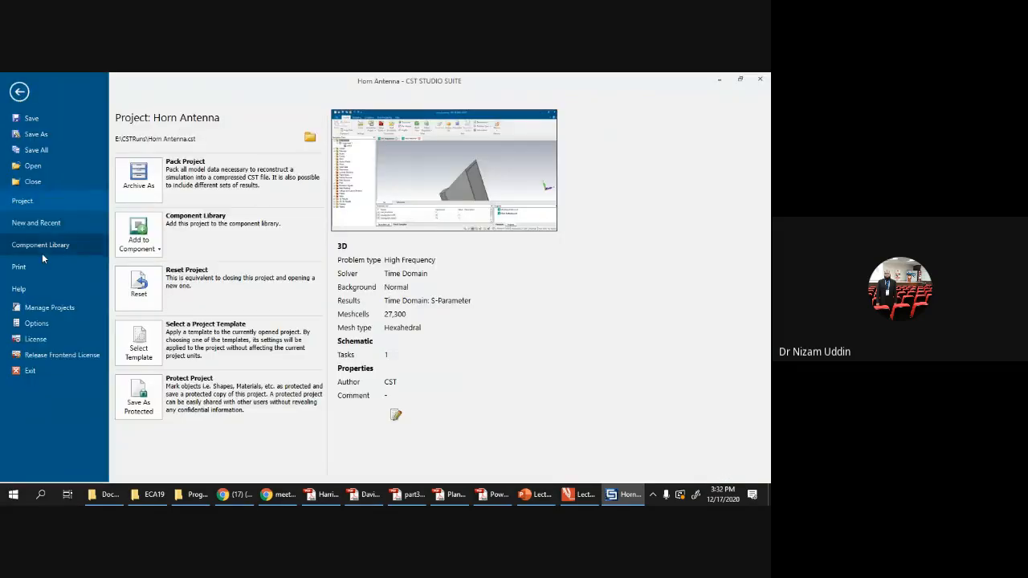
left_click(35, 168)
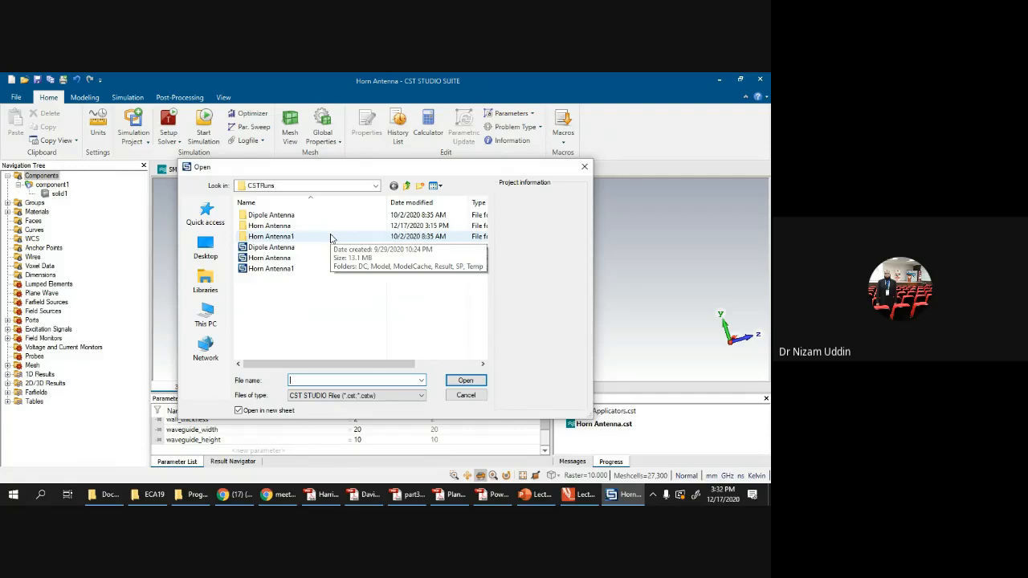
left_click(293, 251)
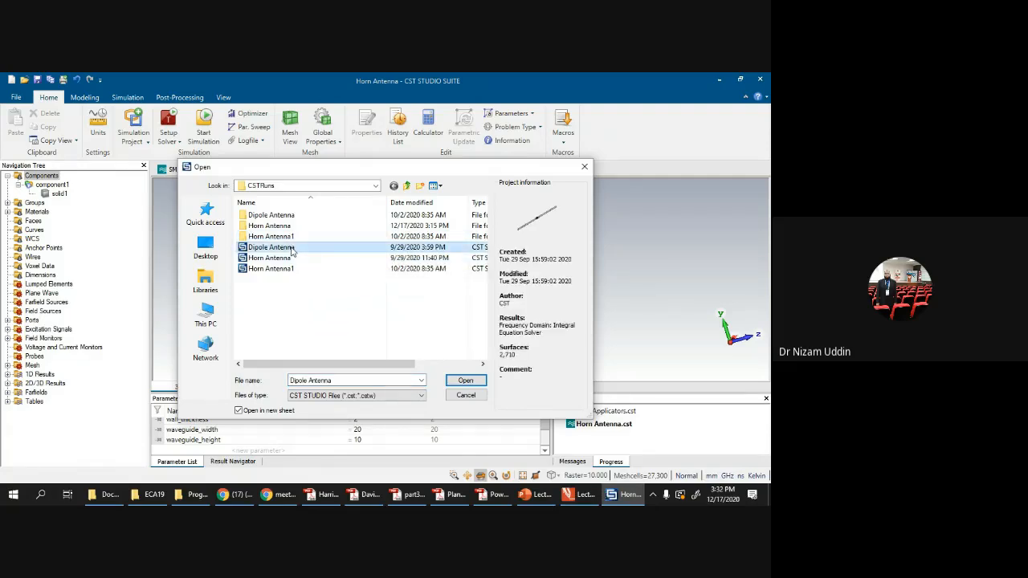
left_click(466, 380)
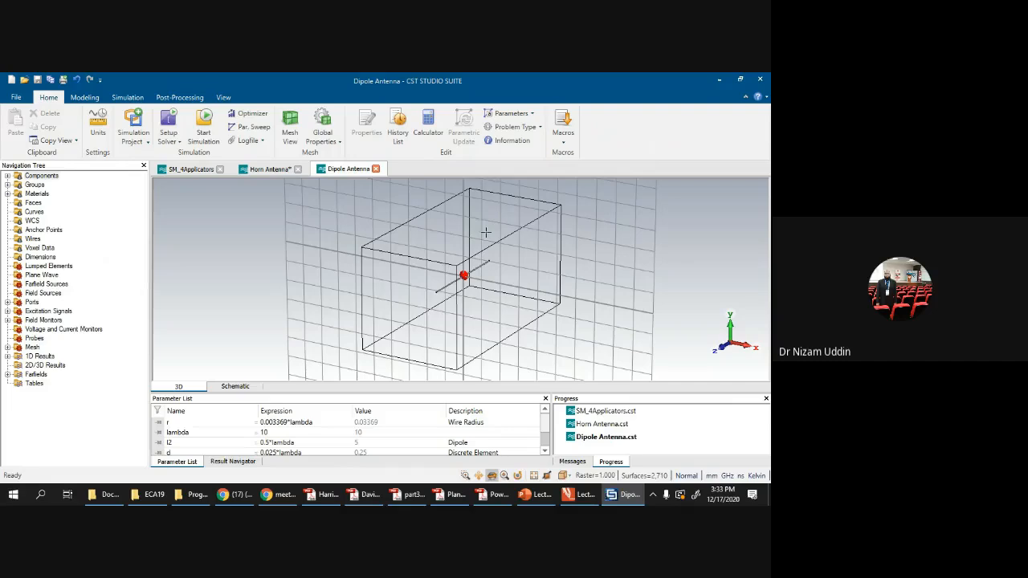
Step: Examine the dipole's two arms and the feed port in the gap between them from several angles and distances
scroll(512, 240, "up", 3)
scroll(514, 238, "down", 3)
scroll(514, 238, "up", 3)
scroll(439, 255, "up", 2)
scroll(439, 255, "down", 3)
left_click_drag(406, 289, 146, 259)
scroll(395, 318, "up", 6)
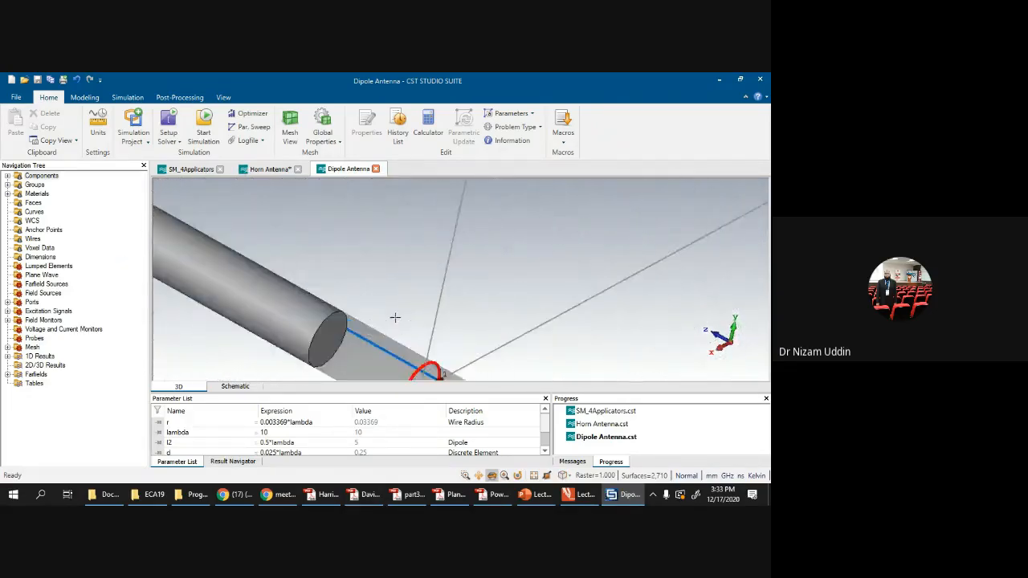
scroll(401, 304, "down", 6)
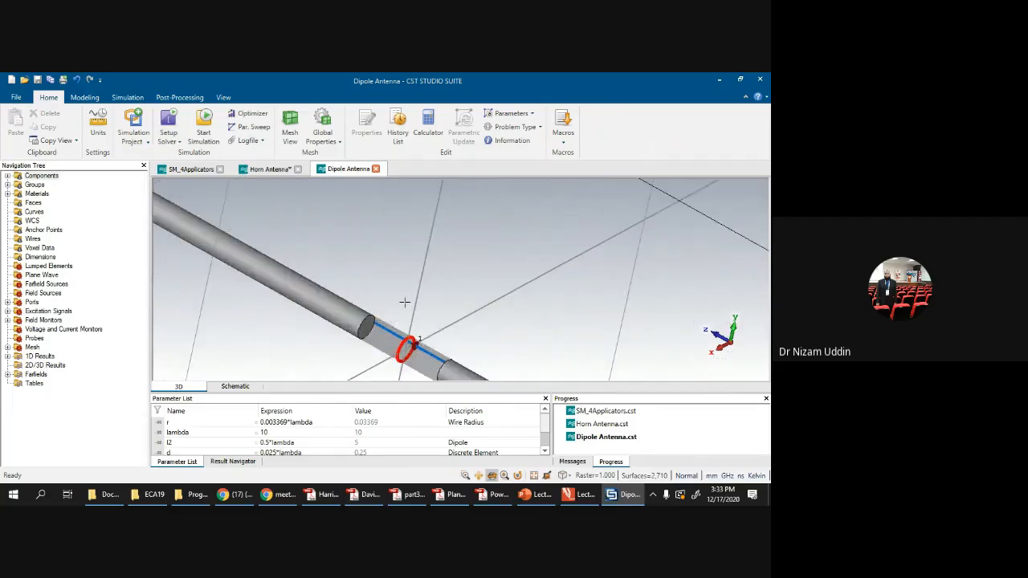
scroll(359, 277, "up", 6)
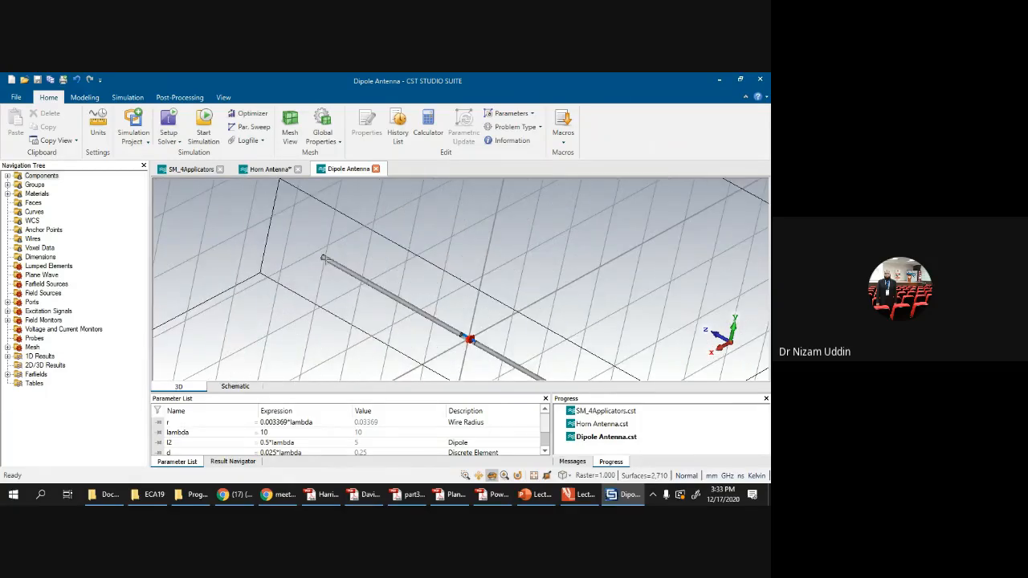
left_click_drag(498, 366, 389, 336)
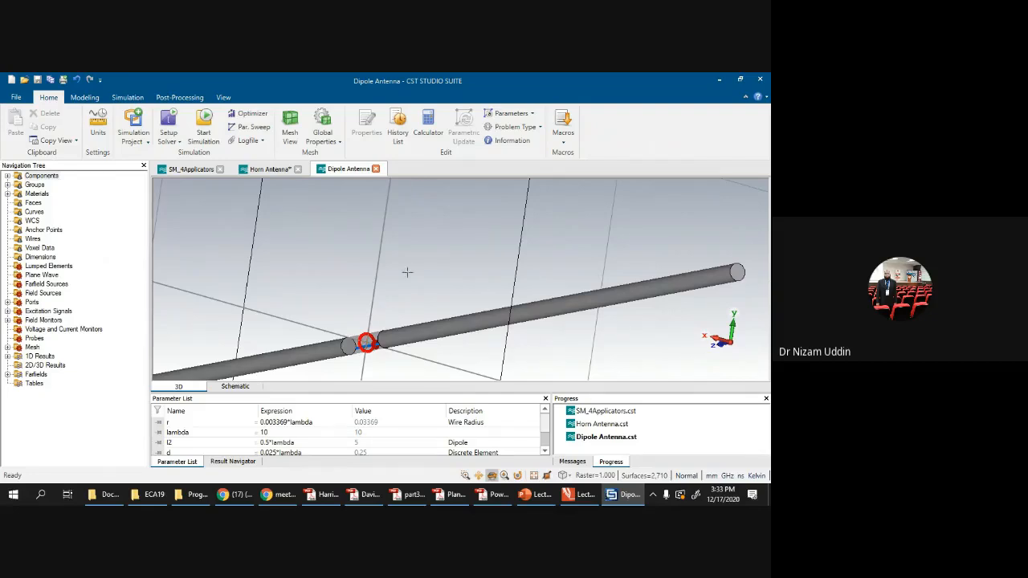
left_click_drag(459, 258, 367, 330)
scroll(367, 330, "up", 4)
scroll(367, 330, "down", 2)
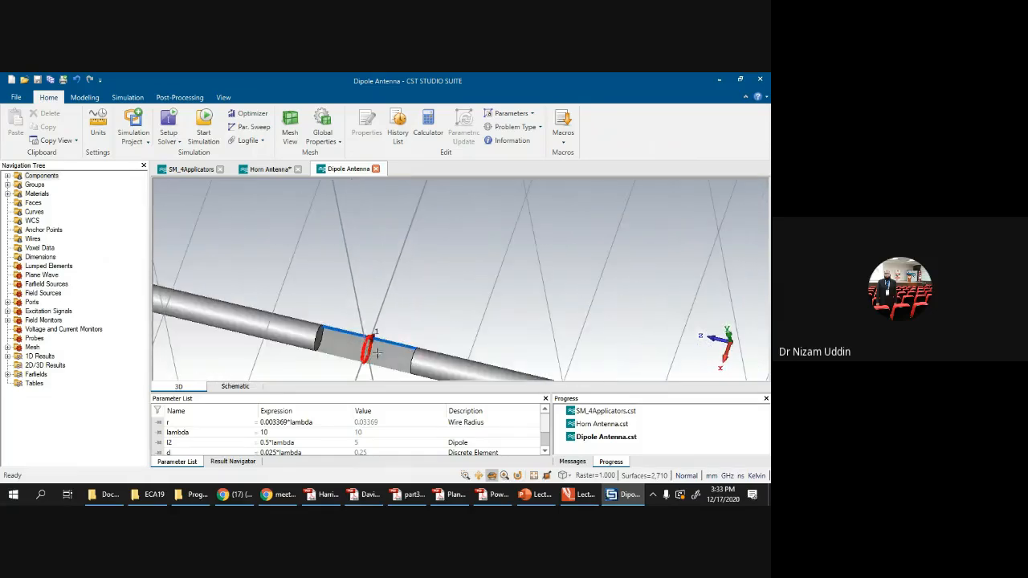
scroll(382, 309, "down", 3)
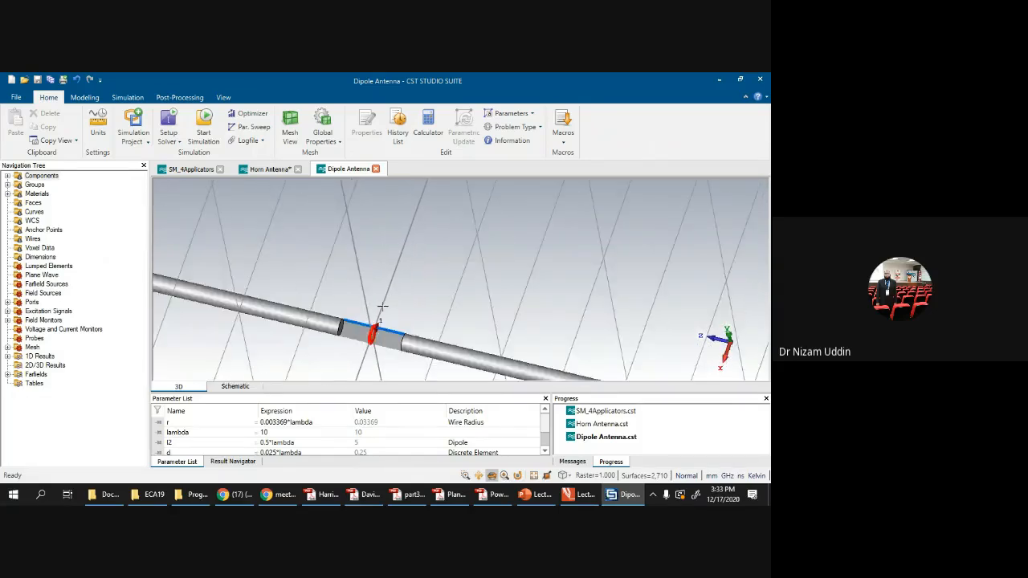
scroll(382, 303, "up", 3)
Step: Start a new project template in the Microwaves & RF/Optical application area for Antennas
left_click(16, 98)
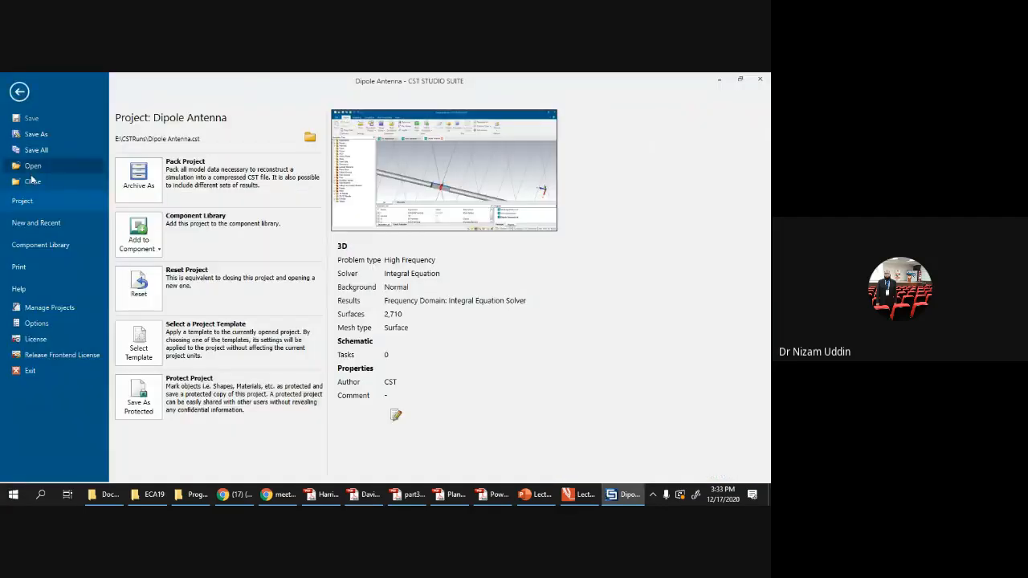
left_click(40, 222)
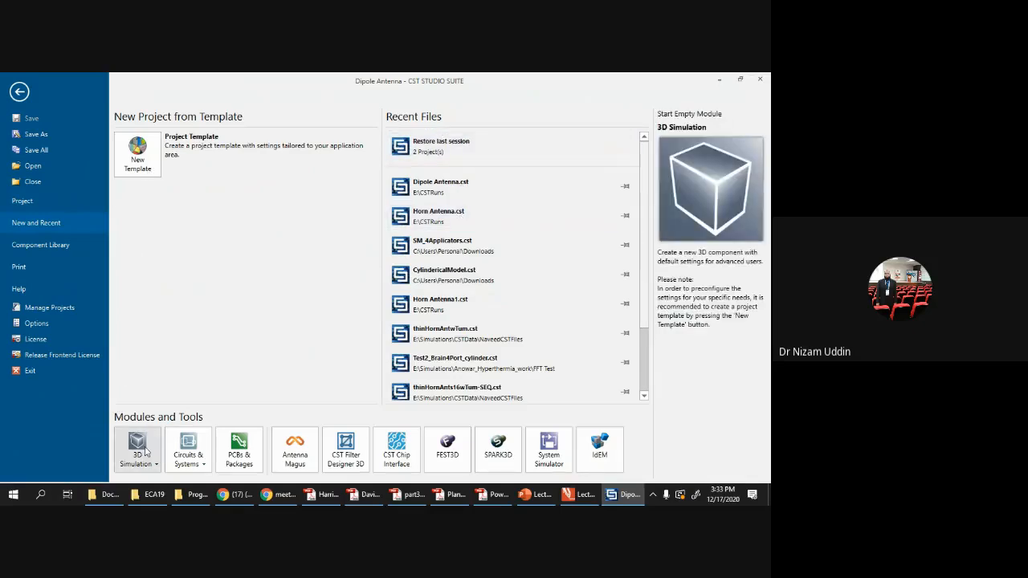
left_click(144, 161)
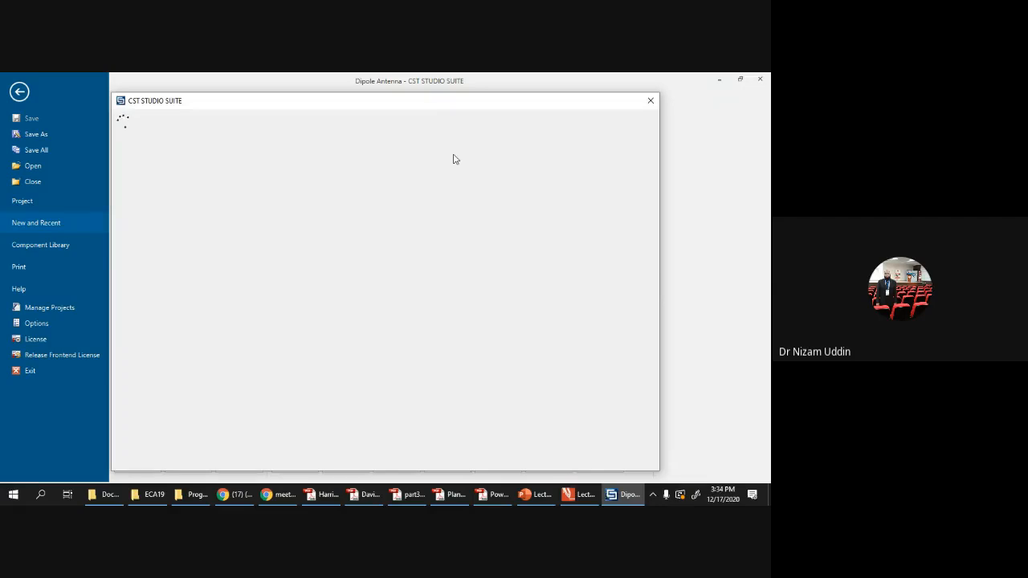
left_click_drag(372, 102, 454, 77)
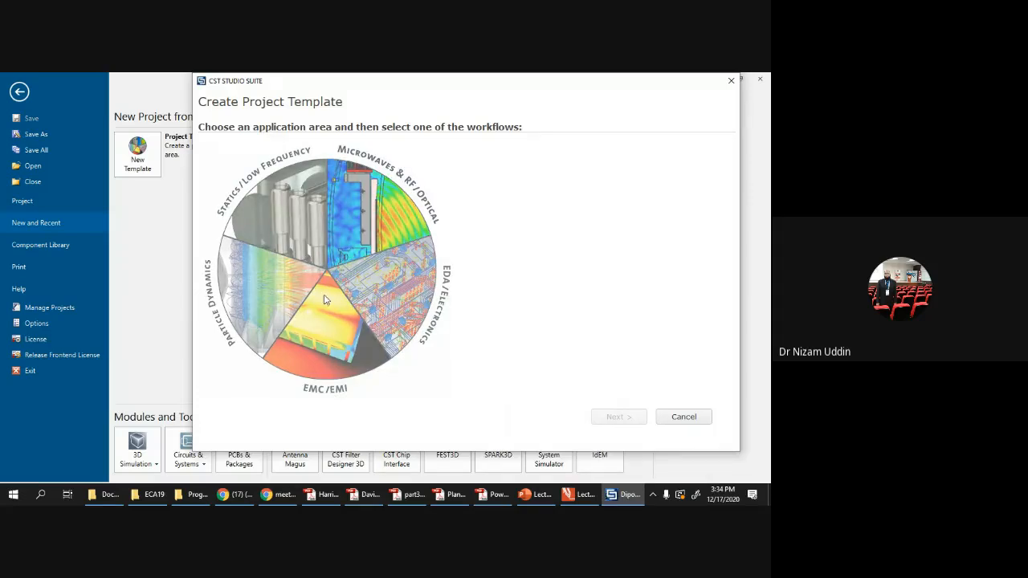
left_click(371, 202)
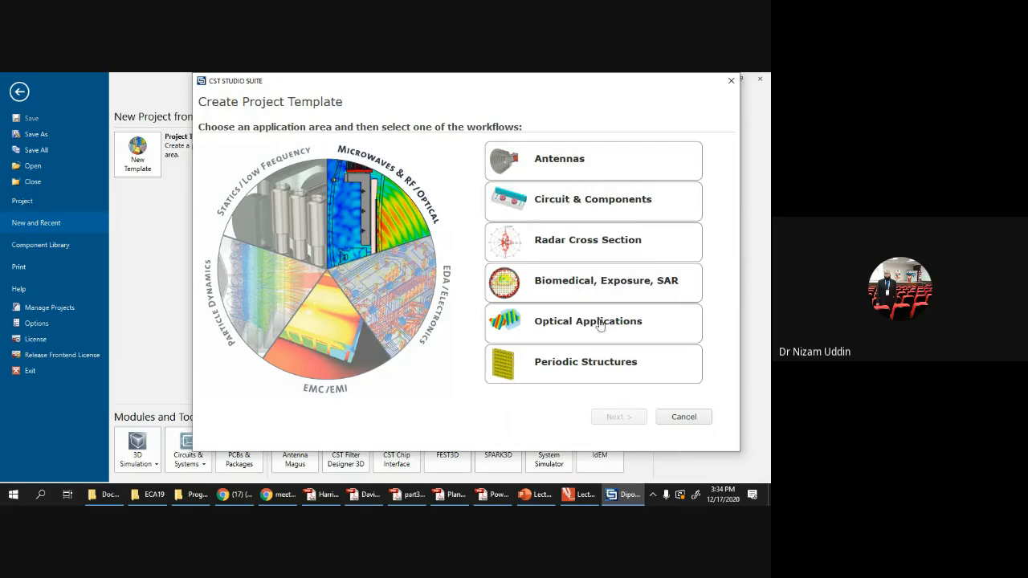
left_click(568, 163)
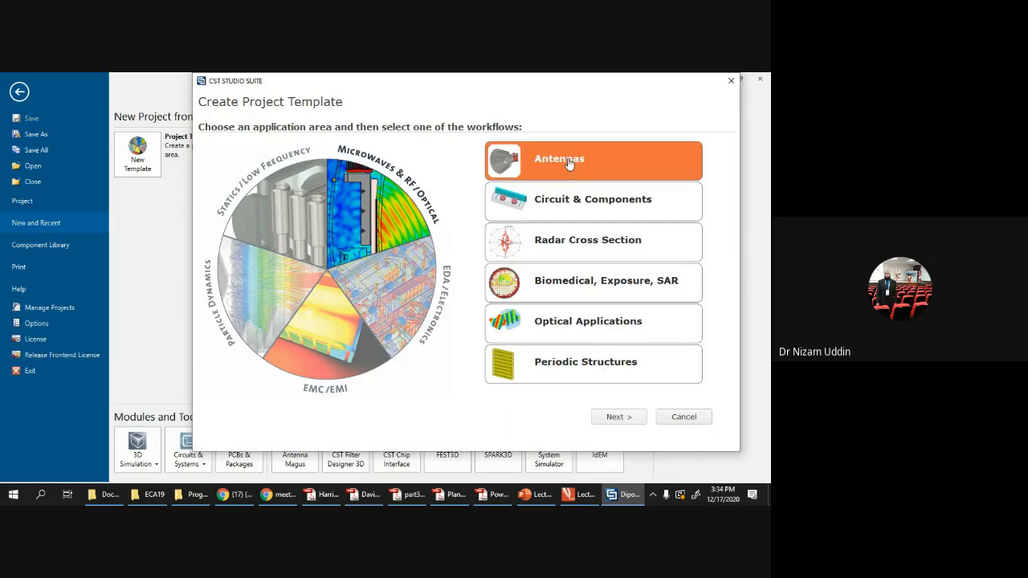
left_click(618, 416)
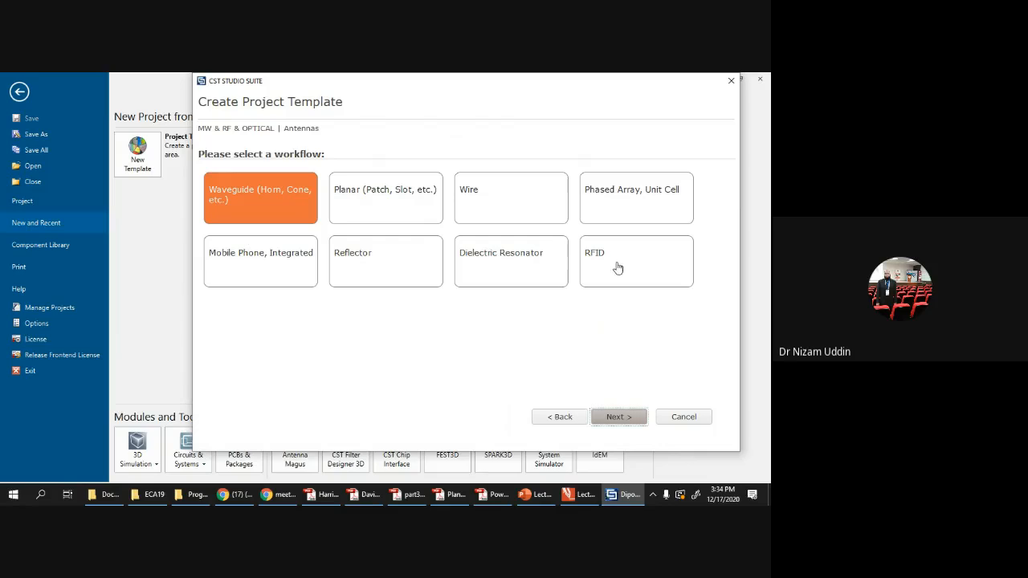
left_click(280, 258)
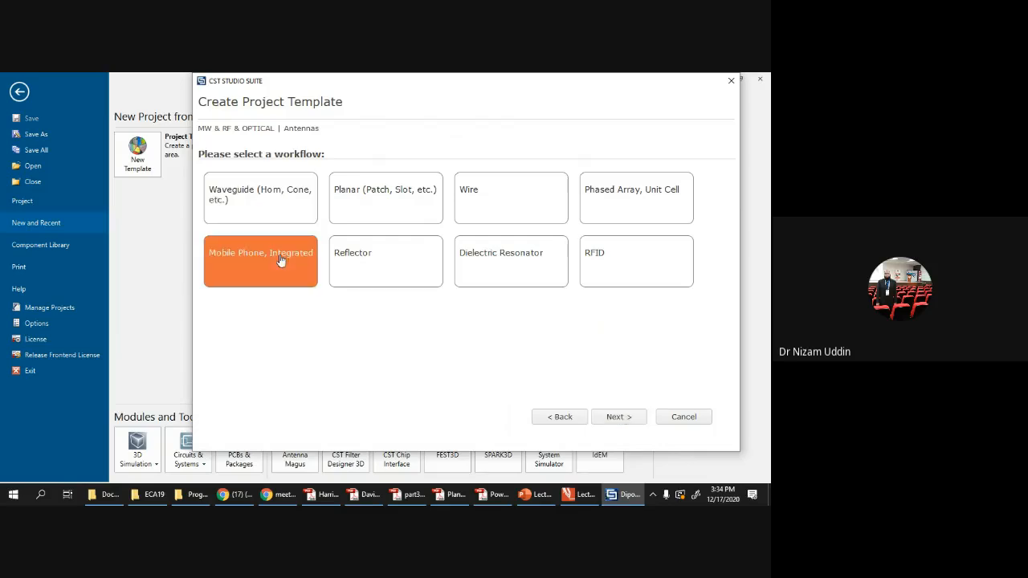
left_click(623, 419)
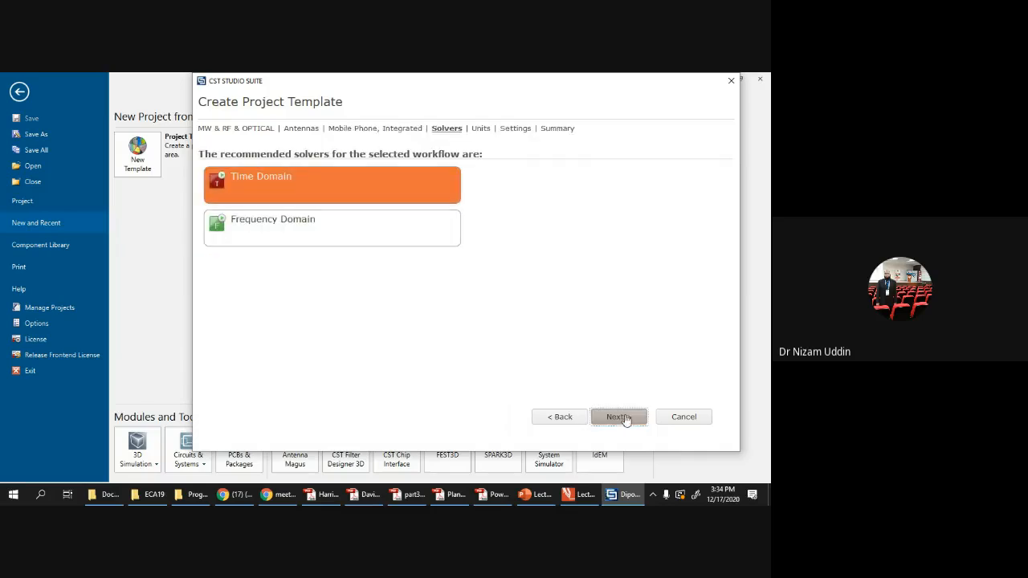
left_click(567, 419)
Step: Choose the Waveguide (Horn, Cone, etc.) workflow with the Time Domain solver and accept mm, GHz, ns and Kelvin as units
left_click(290, 199)
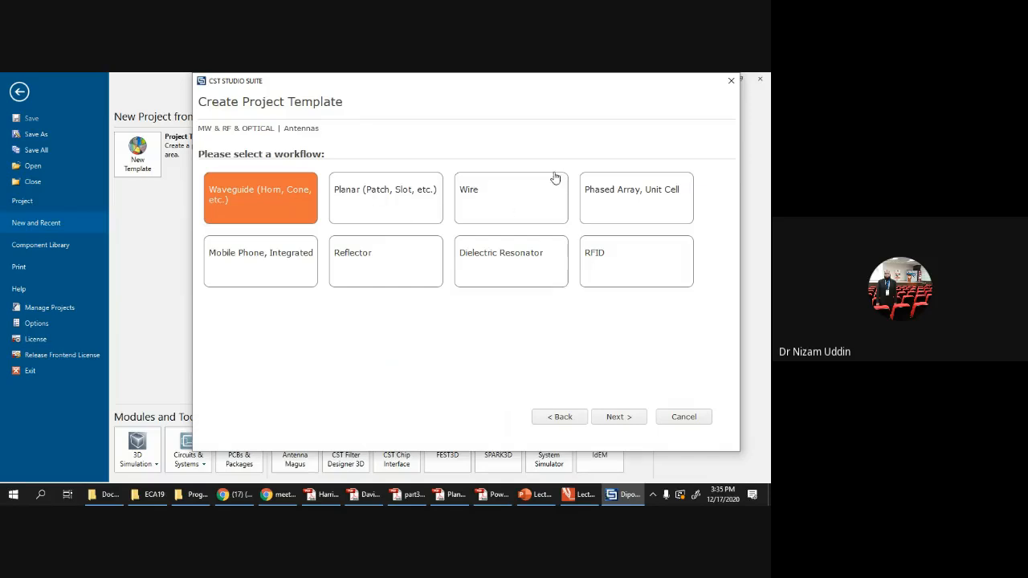
left_click(617, 421)
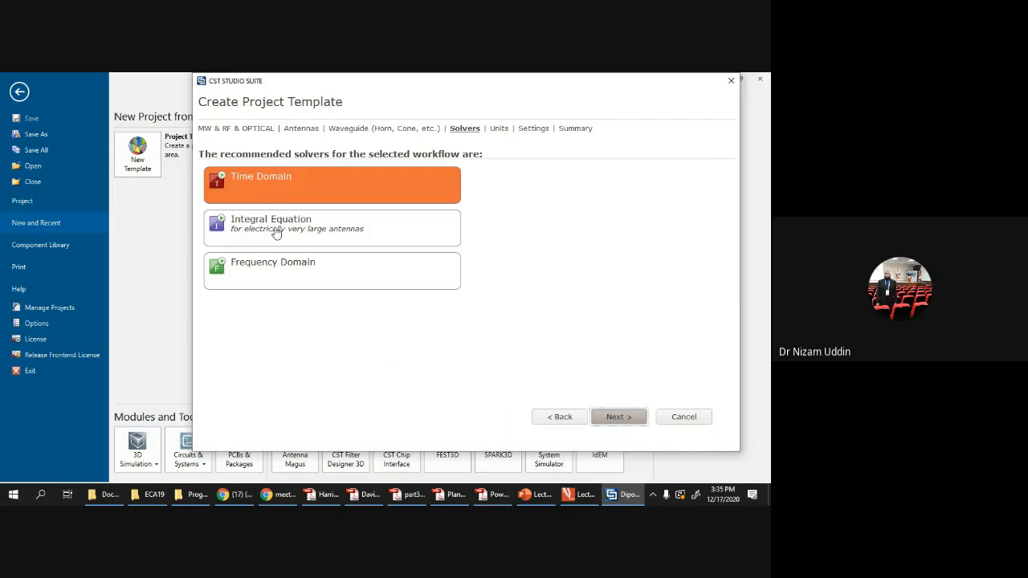
left_click(620, 418)
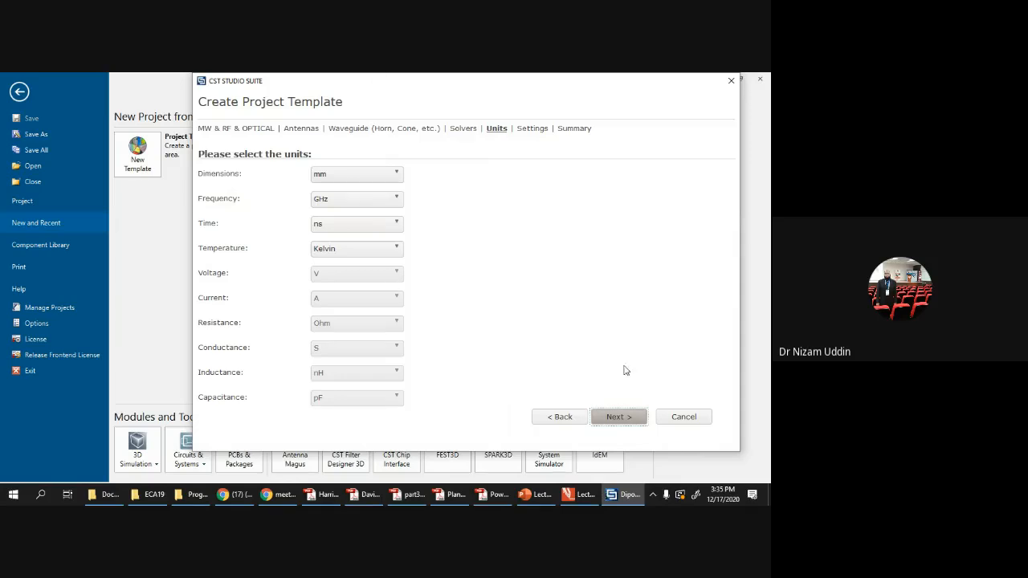
left_click(614, 416)
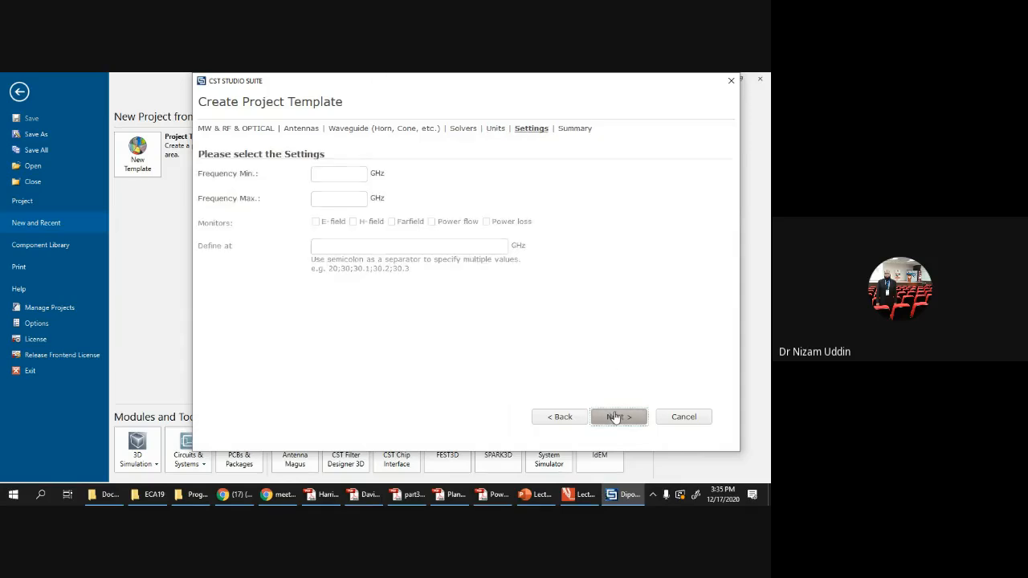
Step: Set the template's minimum frequency to .3 GHz and its maximum frequency to 3 GHz
left_click(358, 172)
left_click(350, 206)
type("3")
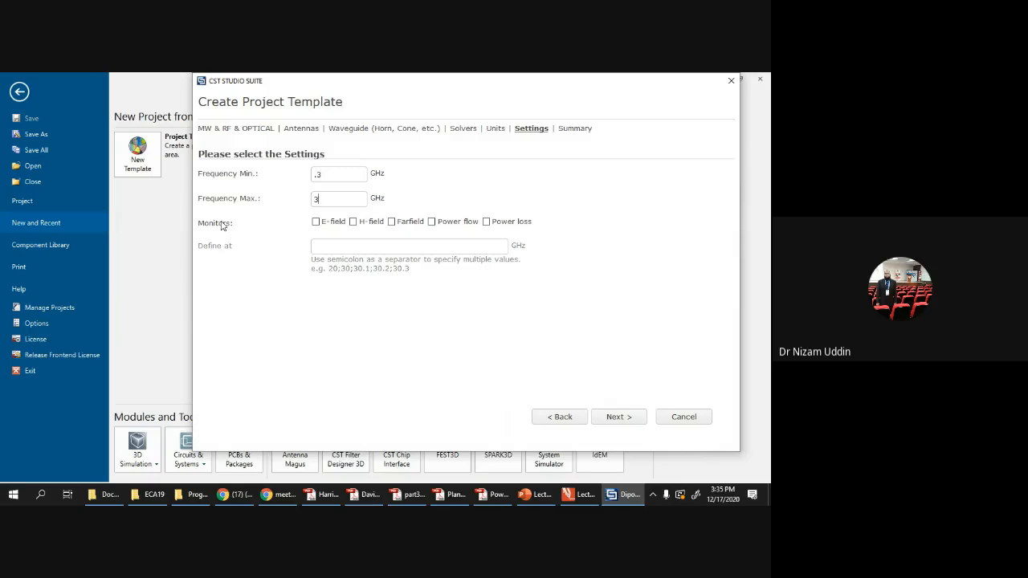
Step: Enable the E-field, H-field, Farfield, Power flow and Power loss monitors and finish creating the project template
left_click(317, 221)
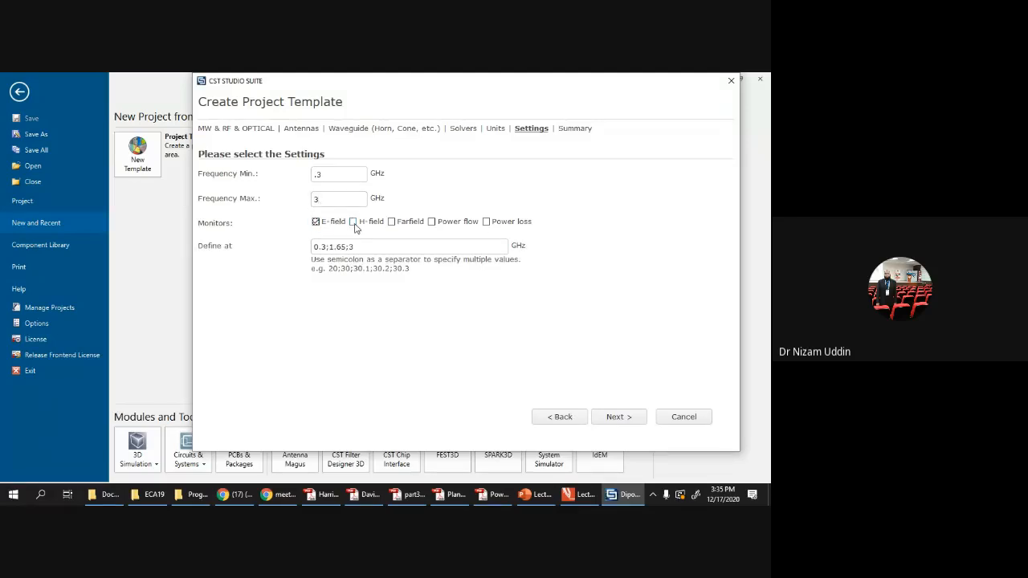
left_click(354, 223)
left_click(391, 223)
left_click(431, 223)
left_click(486, 223)
left_click(619, 416)
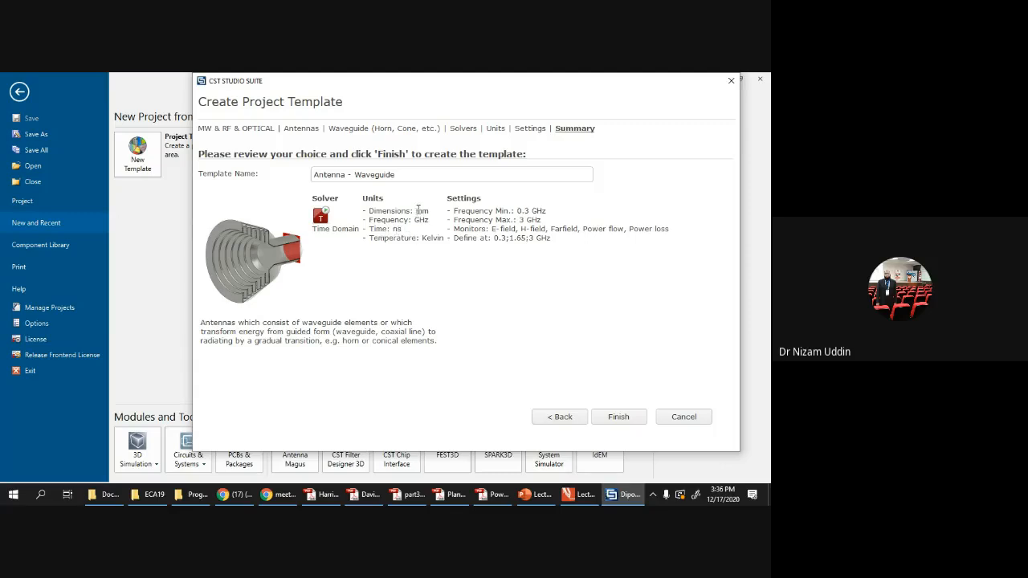
left_click(618, 417)
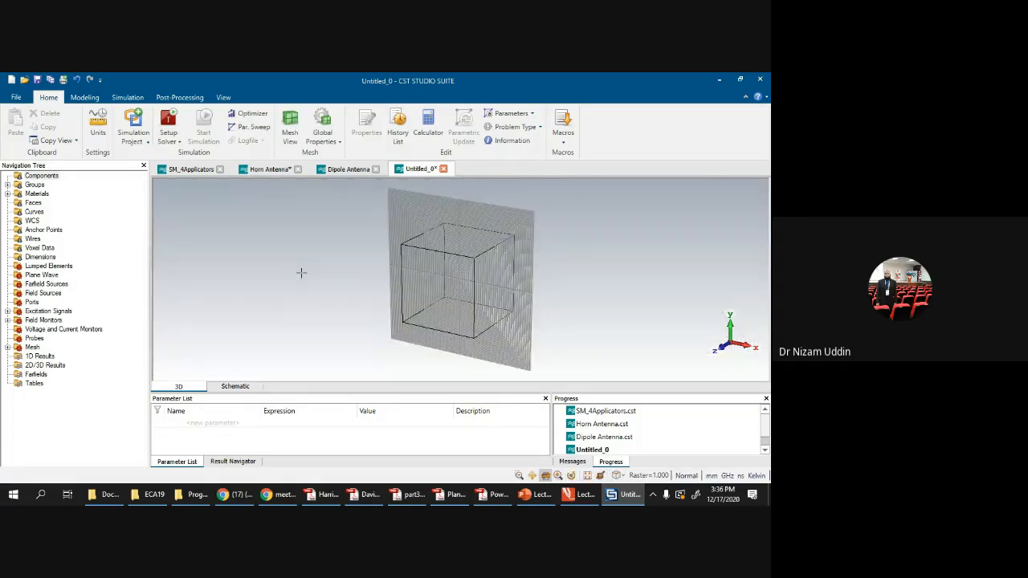
Step: Examine the new project's empty 3D workspace, its working plane grid and bounding box from different angles and distances
left_click_drag(339, 268, 382, 290)
left_click_drag(400, 208, 460, 239)
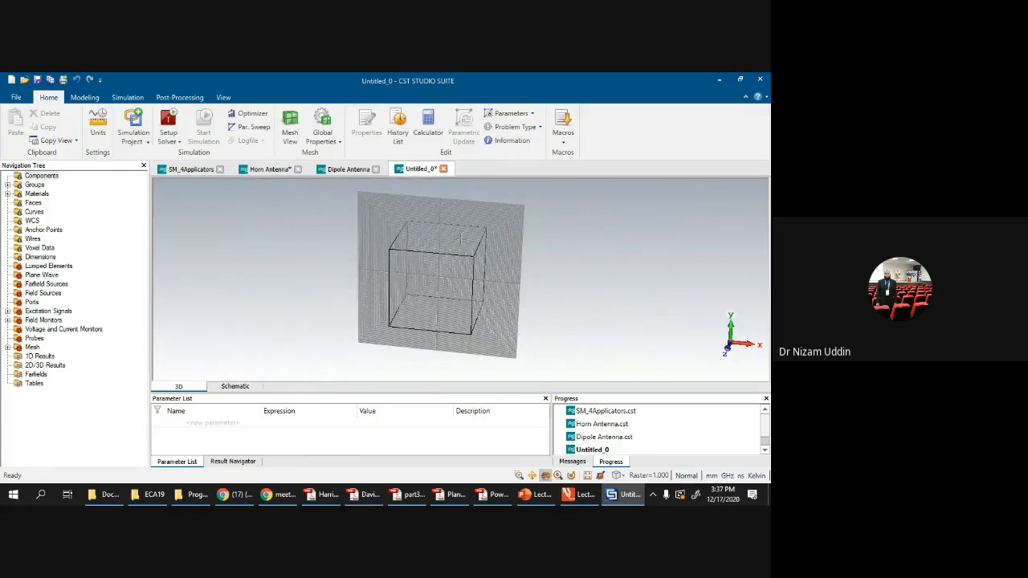
scroll(460, 238, "up", 2)
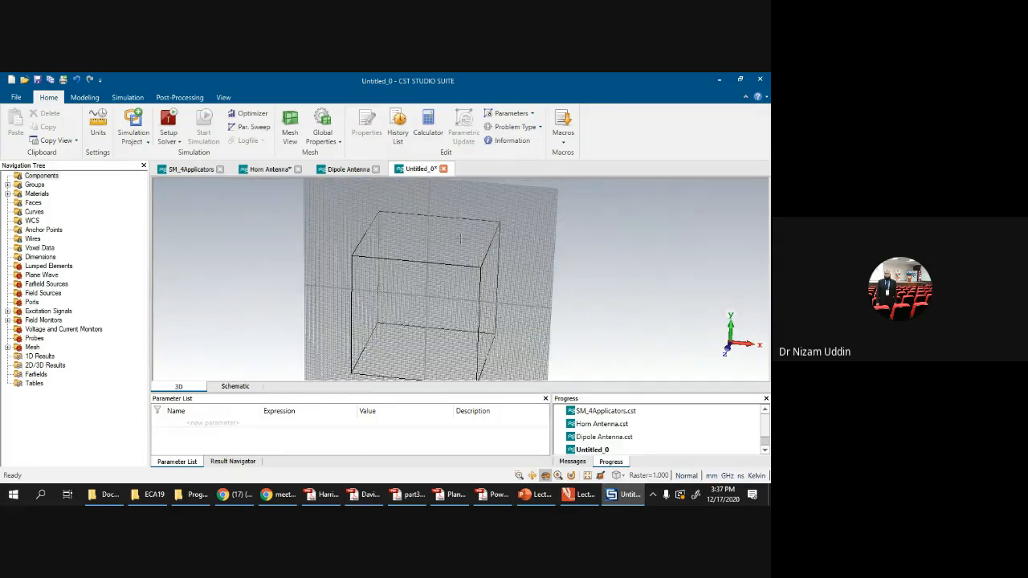
scroll(460, 238, "down", 2)
scroll(460, 238, "up", 2)
scroll(415, 264, "up", 2)
scroll(415, 264, "down", 4)
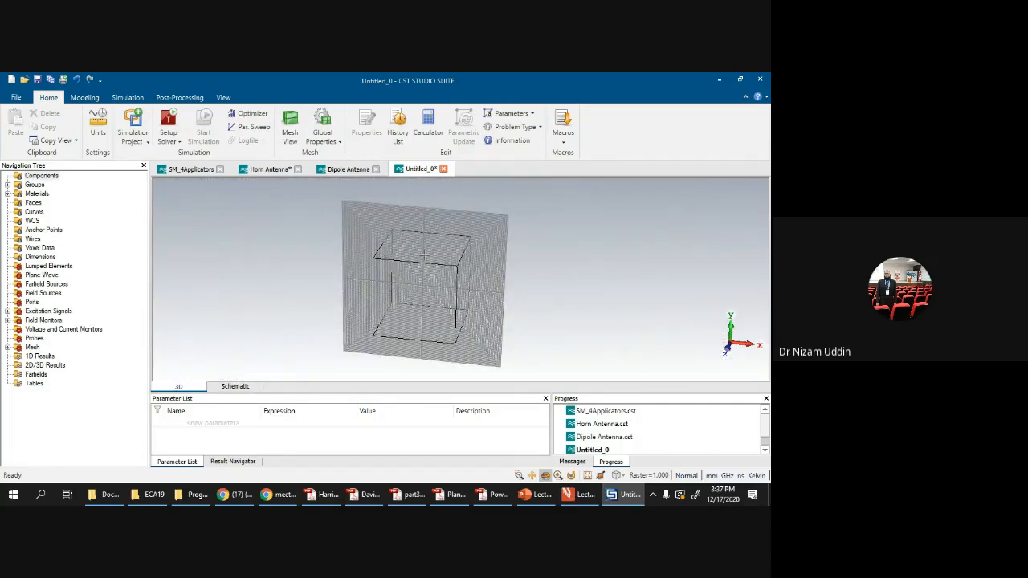
mouse_move(432, 251)
left_mouse_down()
mouse_move(674, 212)
mouse_move(714, 245)
mouse_move(566, 232)
mouse_move(518, 208)
mouse_move(486, 214)
left_mouse_up()
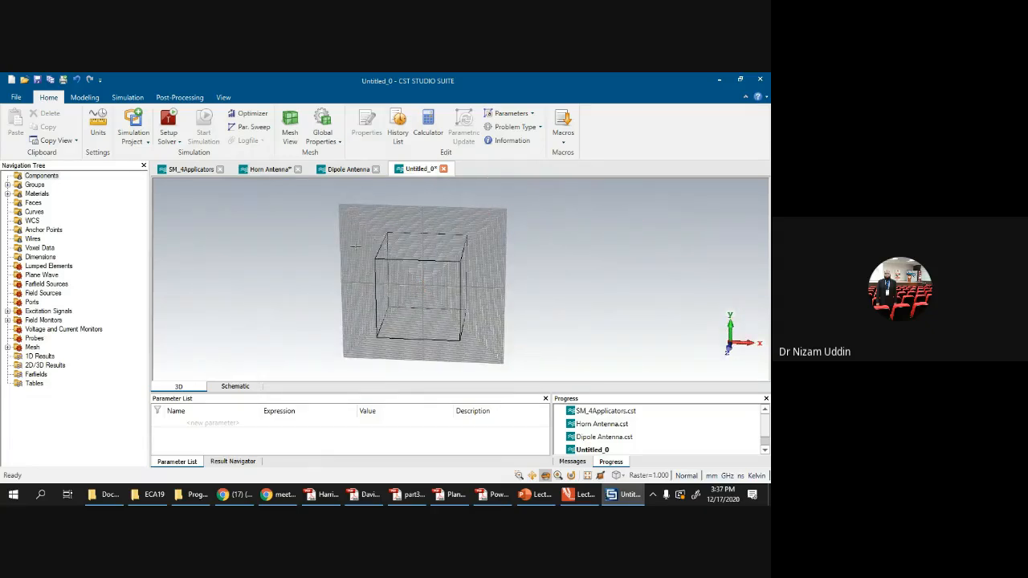
scroll(433, 259, "up", 3)
scroll(433, 259, "down", 1)
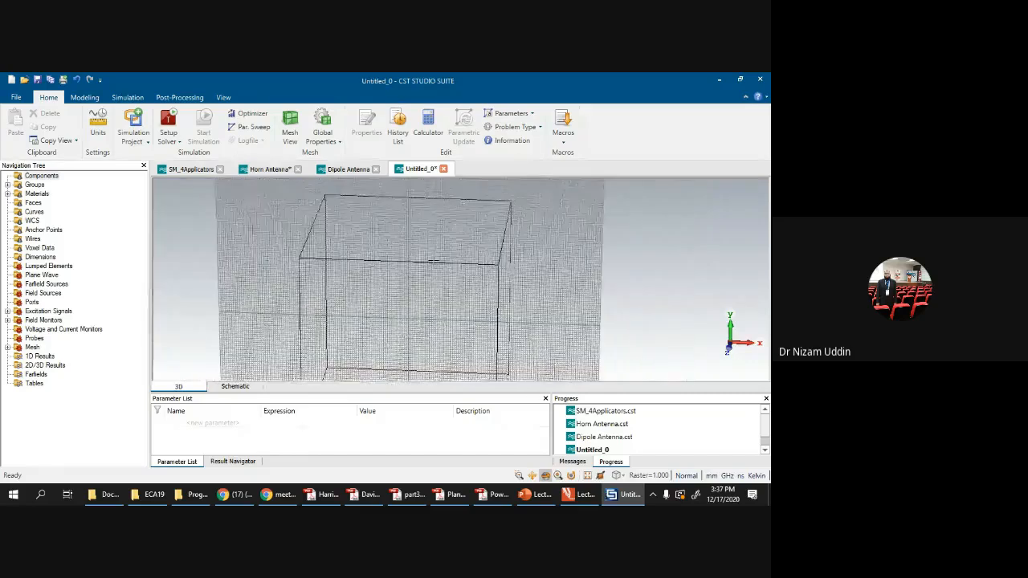
Step: Draw a brick about 40.5 by 26 mm and 90.8 mm high on the working plane and name it Waveguide
left_click(83, 98)
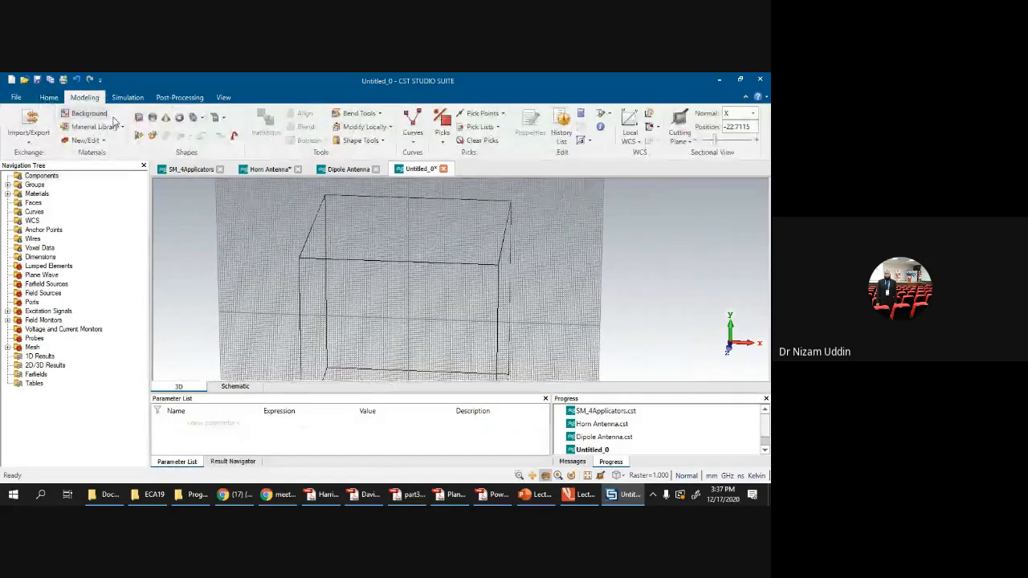
left_click(139, 117)
left_click_drag(356, 225, 364, 245)
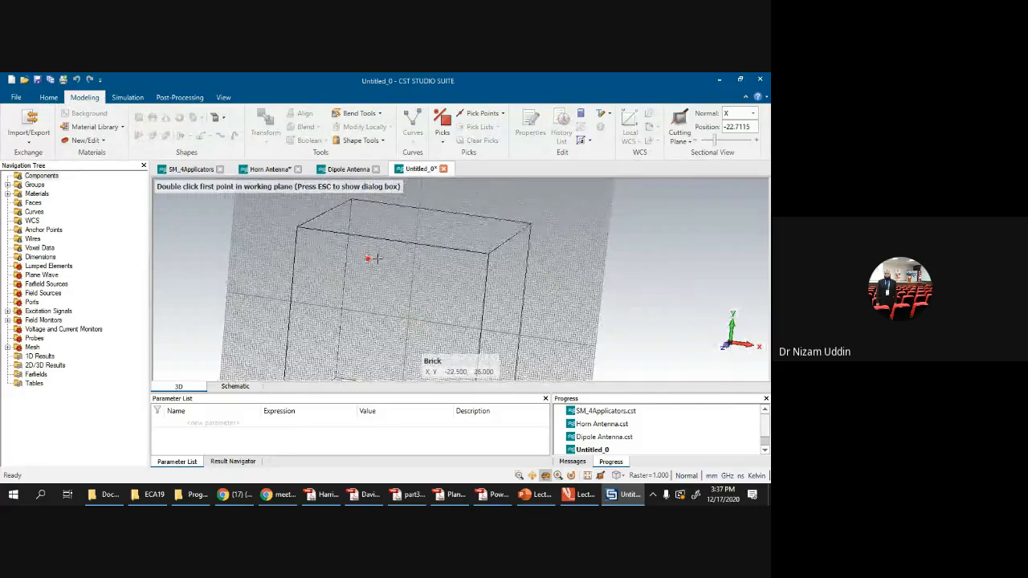
double_click(391, 264)
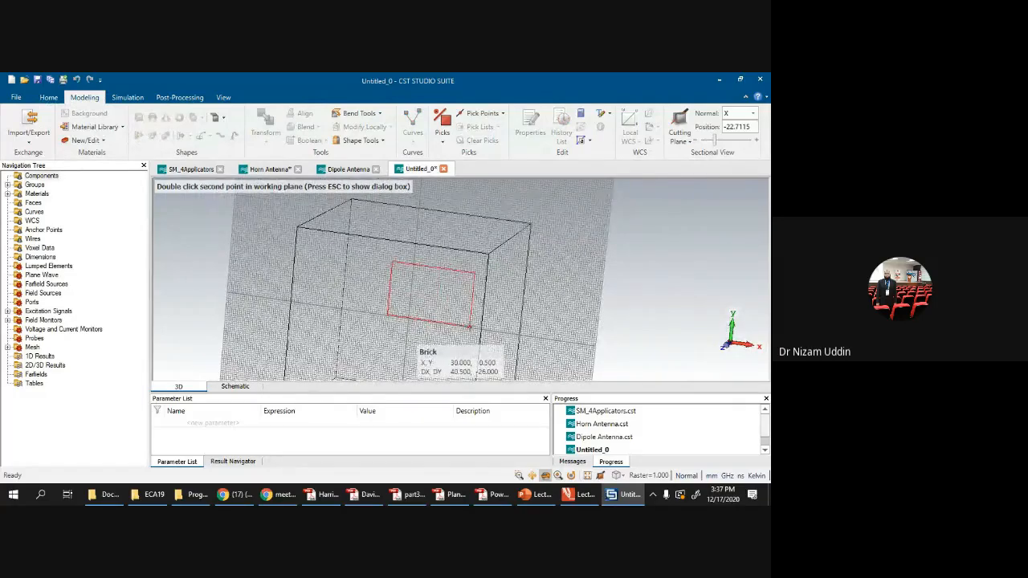
double_click(472, 328)
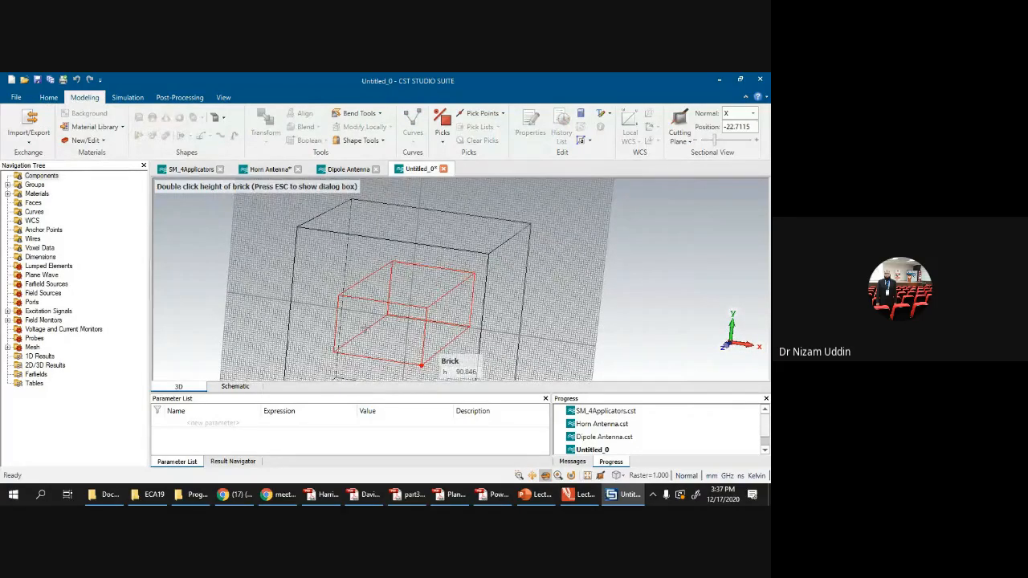
double_click(364, 329)
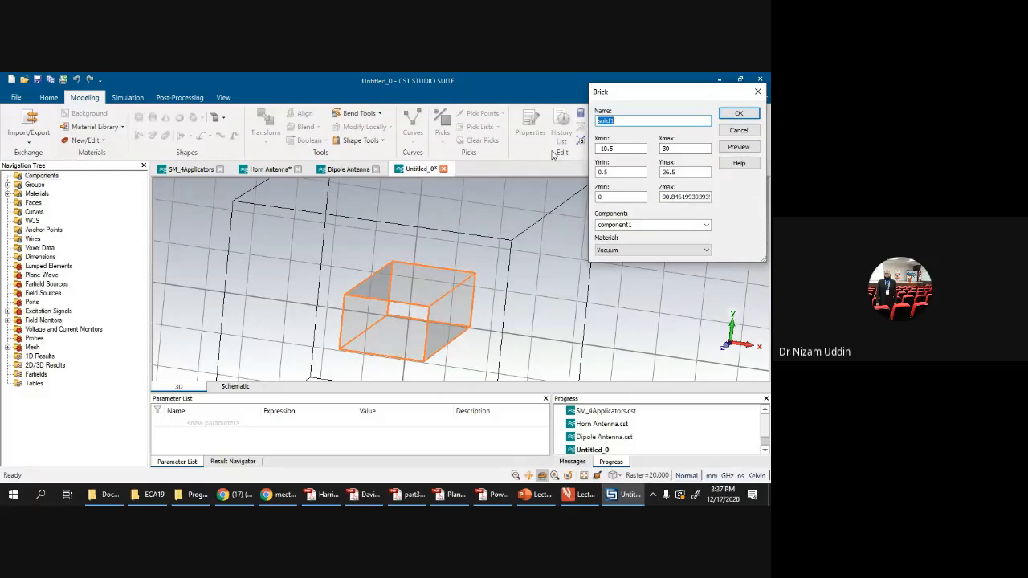
type("Waveguide")
Step: Set the Waveguide brick's X extent from -10 to +10
mouse_move(692, 343)
left_mouse_down()
mouse_move(665, 328)
mouse_move(592, 336)
mouse_move(607, 305)
mouse_move(722, 321)
left_mouse_up()
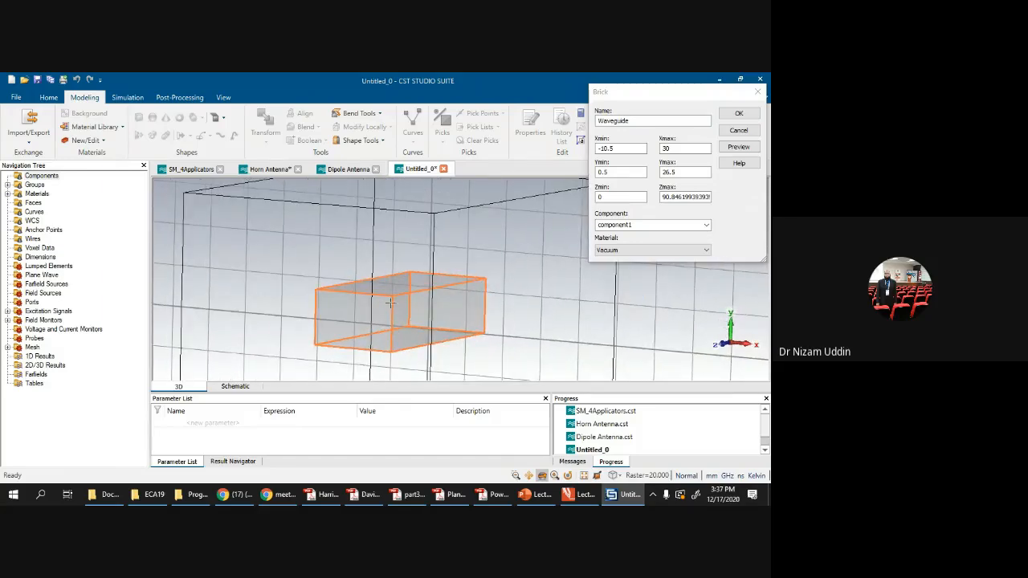
left_click_drag(701, 316, 653, 334)
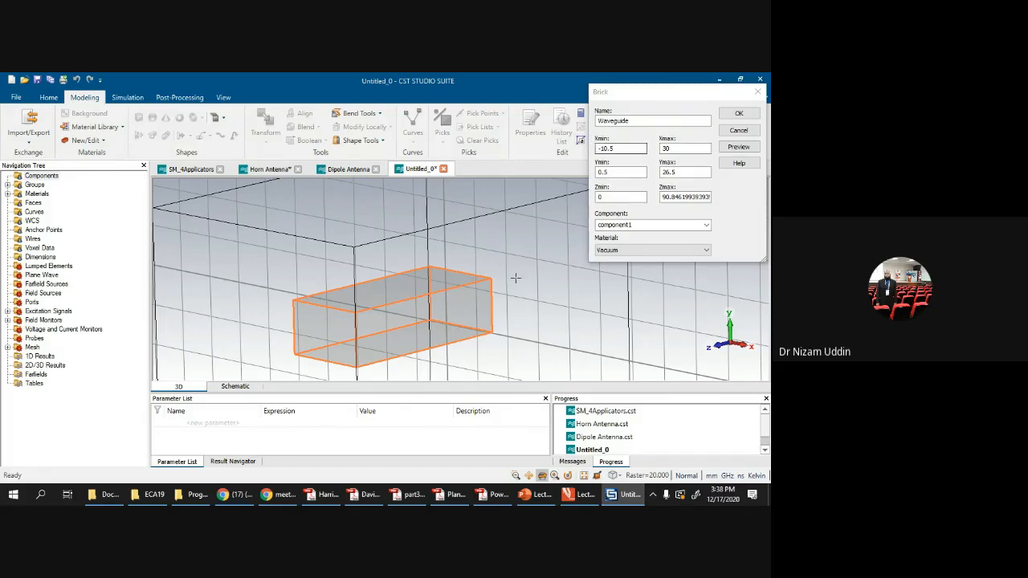
double_click(663, 149)
type("10.5")
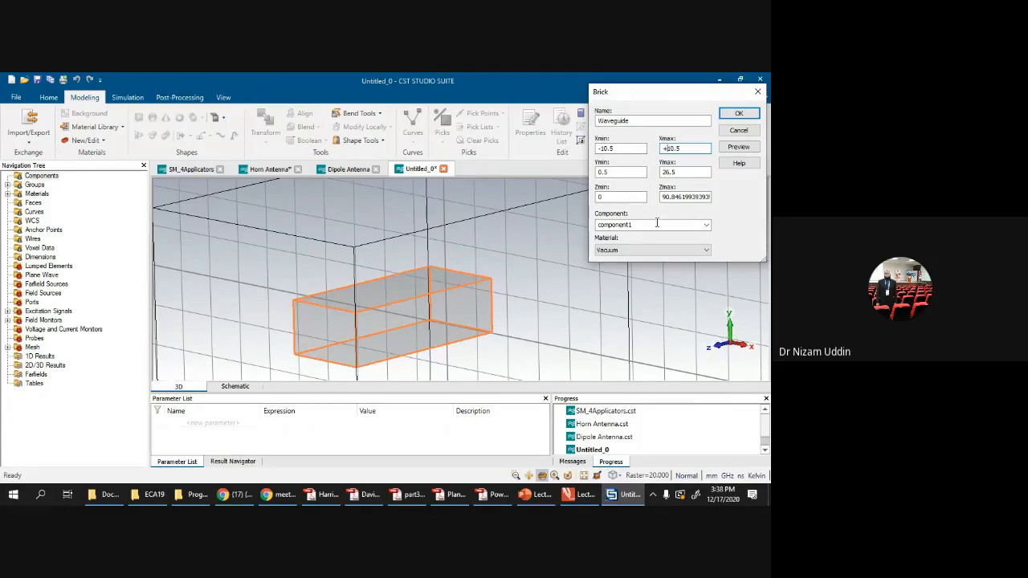
left_click(621, 148)
left_click(693, 147)
key("BackSpace")
Step: Set the Waveguide brick's Y extent from -5 to 5
left_click(609, 172)
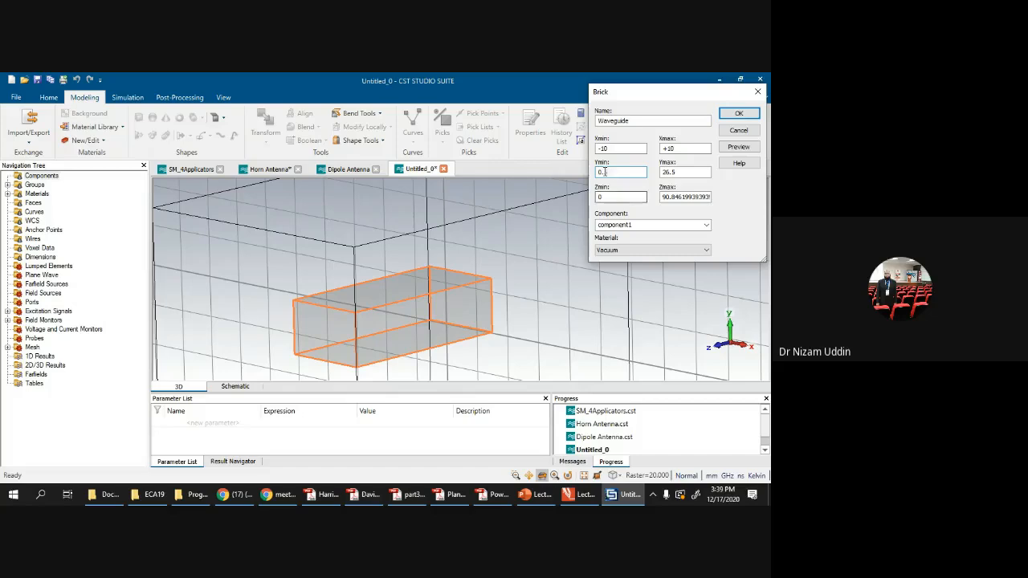
left_click_drag(604, 172, 582, 178)
type("-5")
left_click(680, 172)
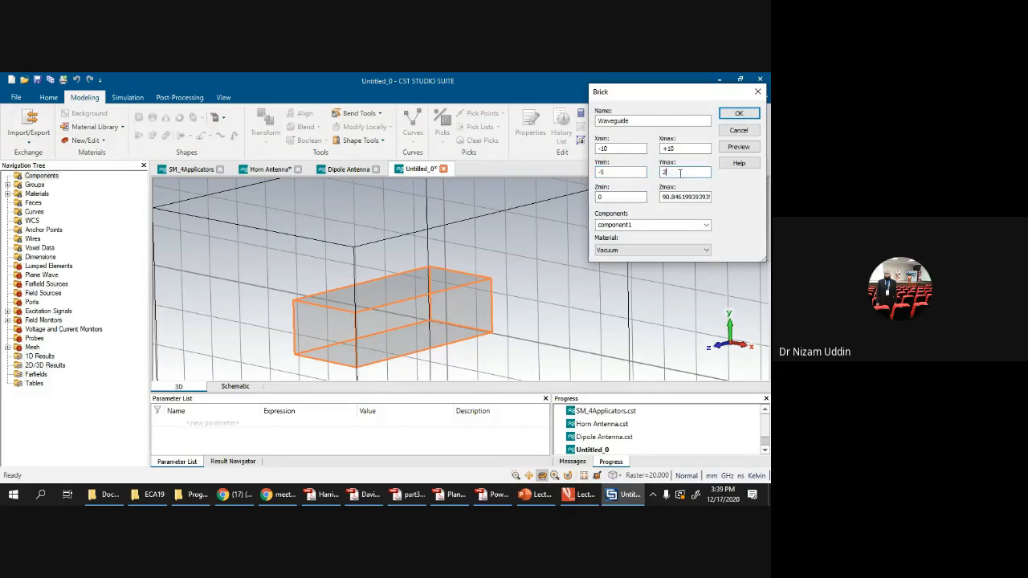
type("5")
Step: Set the brick's Zmax to 10 and preview the resized shape from several angles
left_click_drag(662, 200, 724, 204)
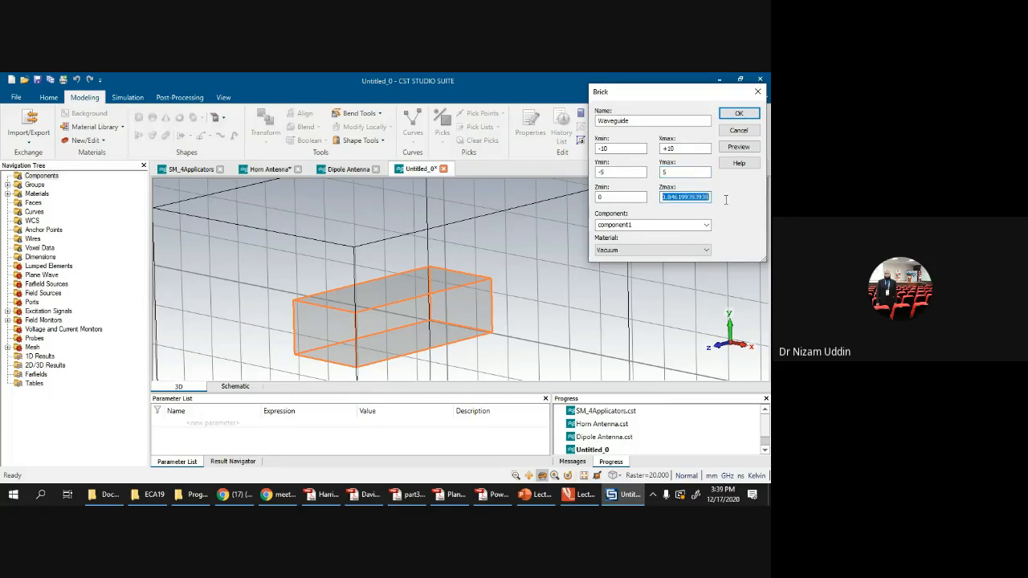
type("10")
left_click(739, 147)
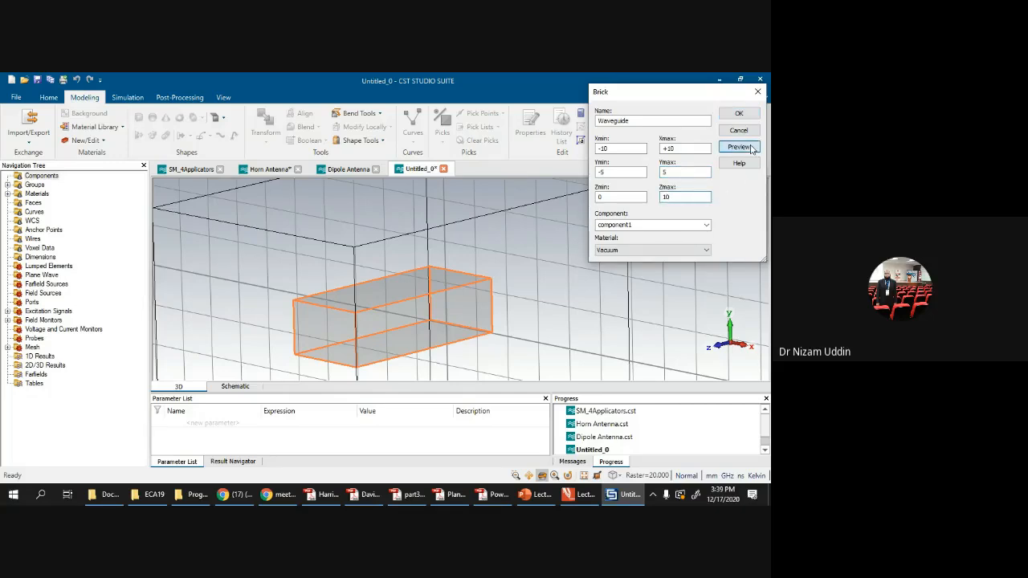
left_click_drag(471, 267, 360, 325)
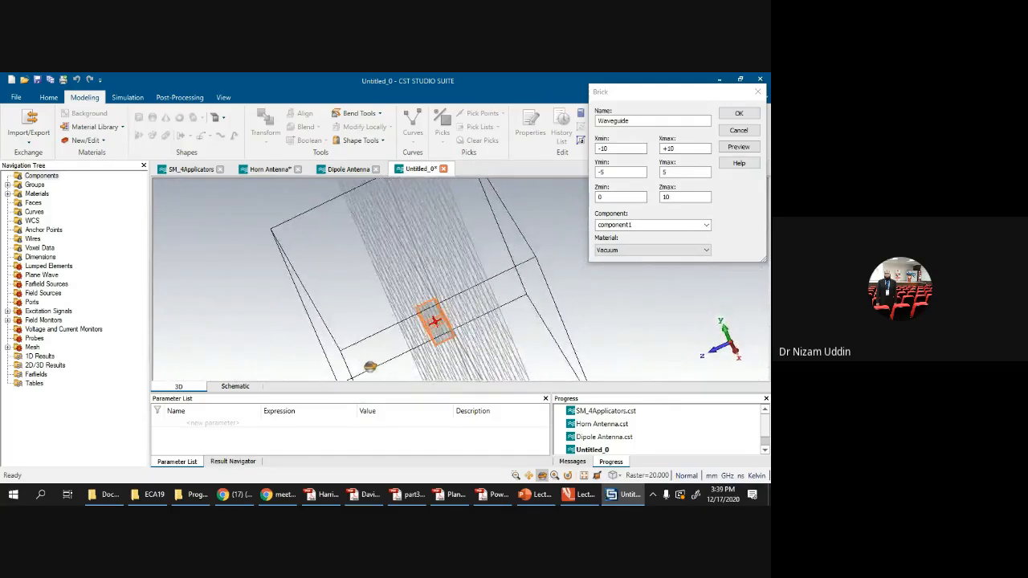
left_click_drag(370, 366, 391, 350)
left_click_drag(375, 295, 353, 349)
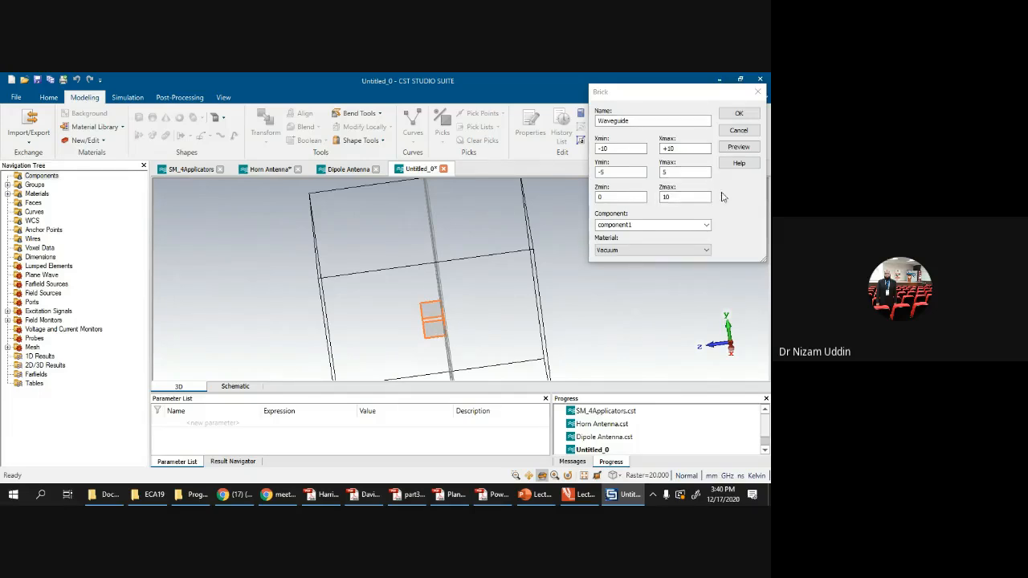
Step: Set the brick's Zmin to -10 and preview its position relative to the working plane
left_click(622, 199)
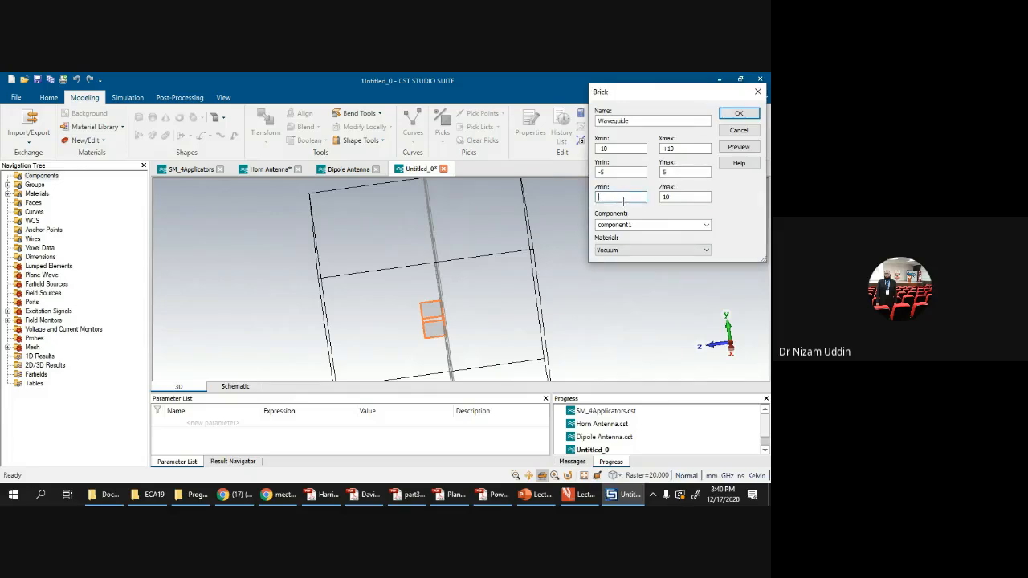
type("-10")
left_click(734, 148)
left_click_drag(444, 308, 494, 271)
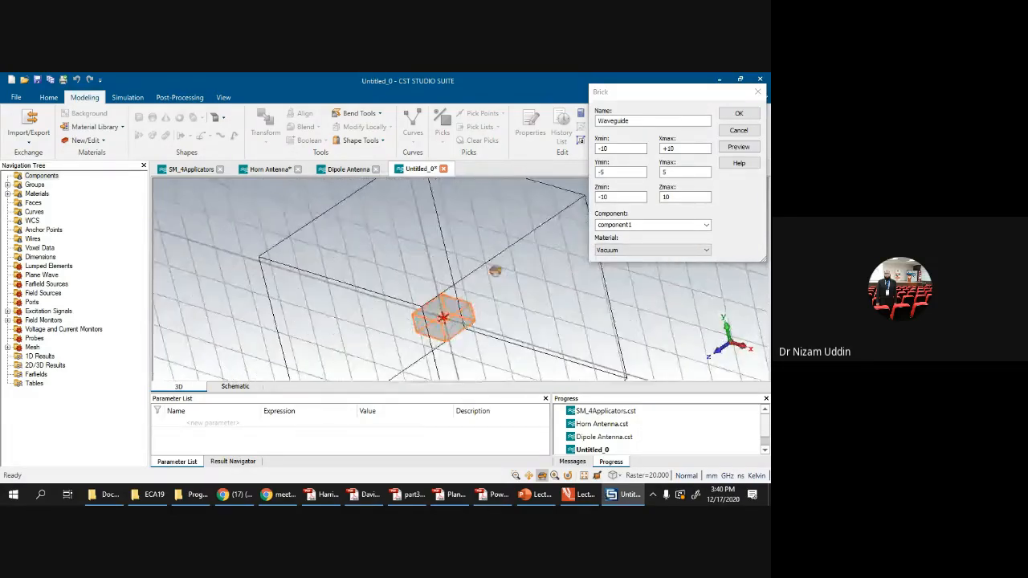
left_click_drag(556, 313, 487, 367)
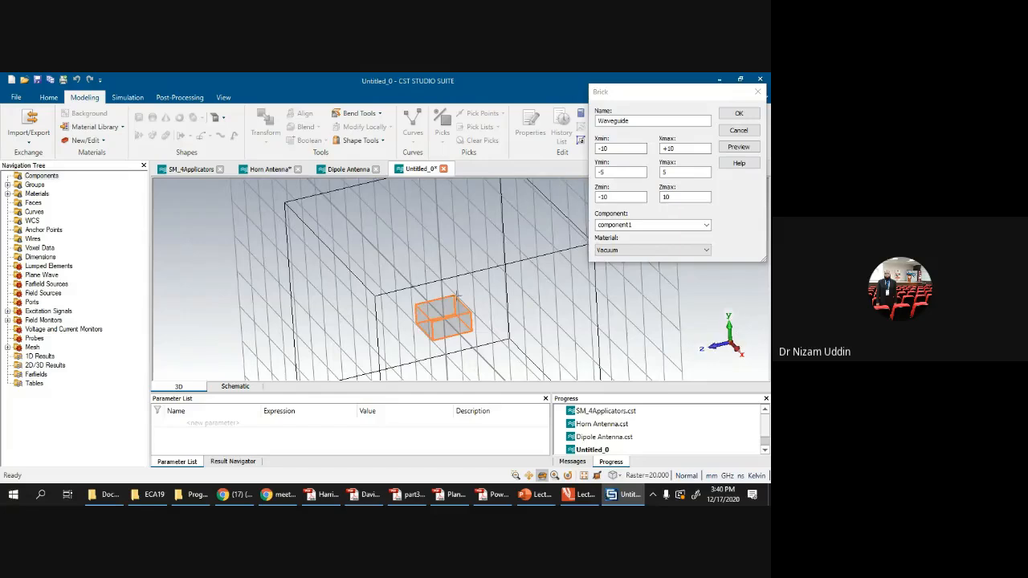
left_click_drag(436, 242, 512, 201)
left_click_drag(494, 237, 486, 242)
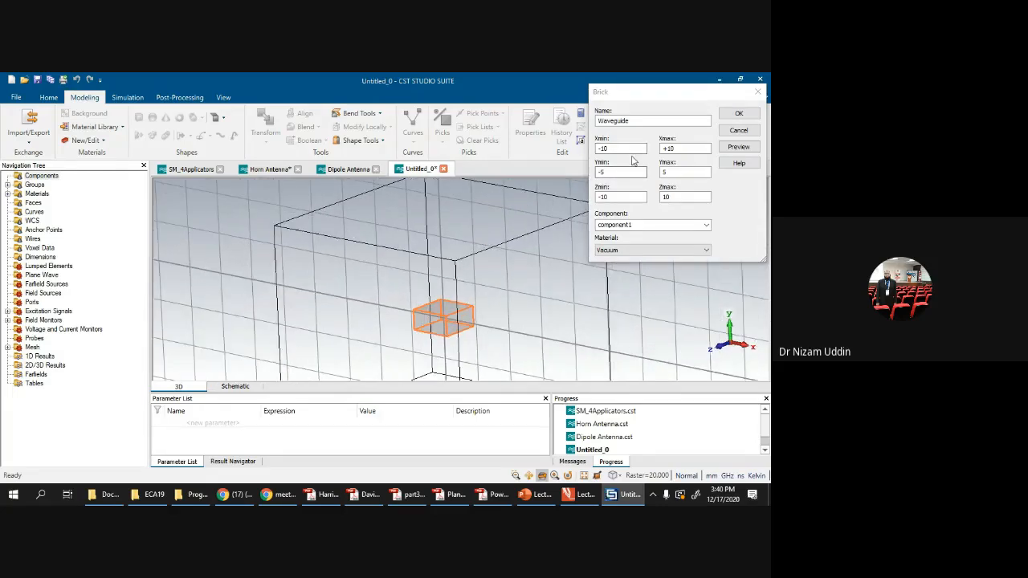
Step: Set the brick's Z extent from -5 to 5 and preview the shape
left_click(607, 196)
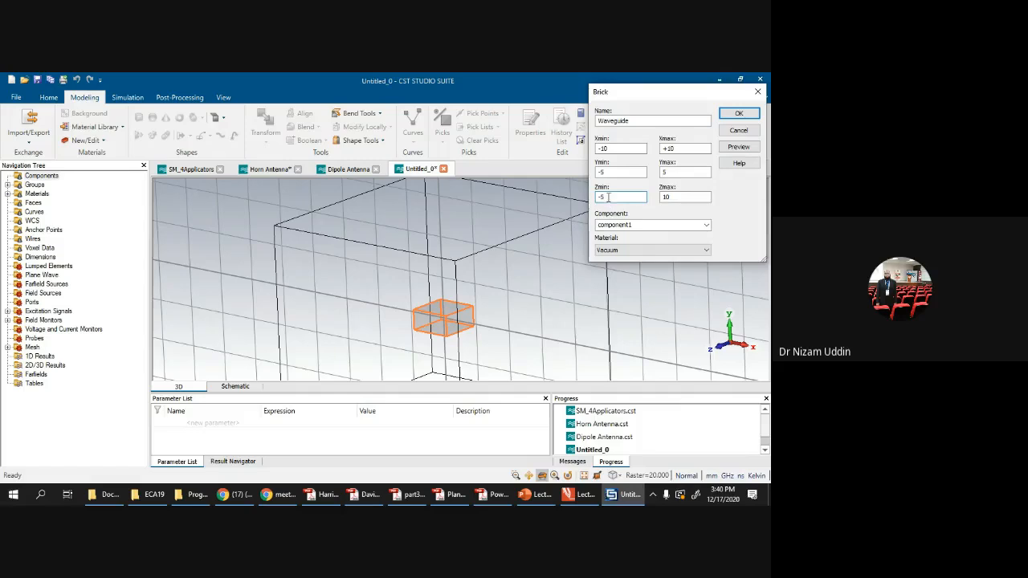
left_click(685, 198)
type("5")
left_click(749, 149)
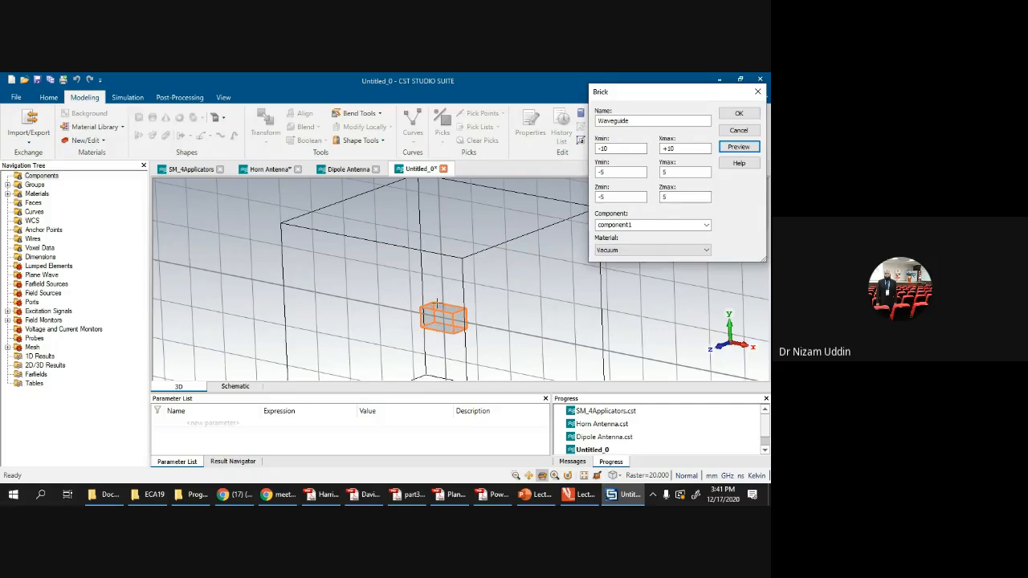
Step: Set the brick's X extent from -5 to +5 and preview the resulting cube from different angles
left_click(612, 149)
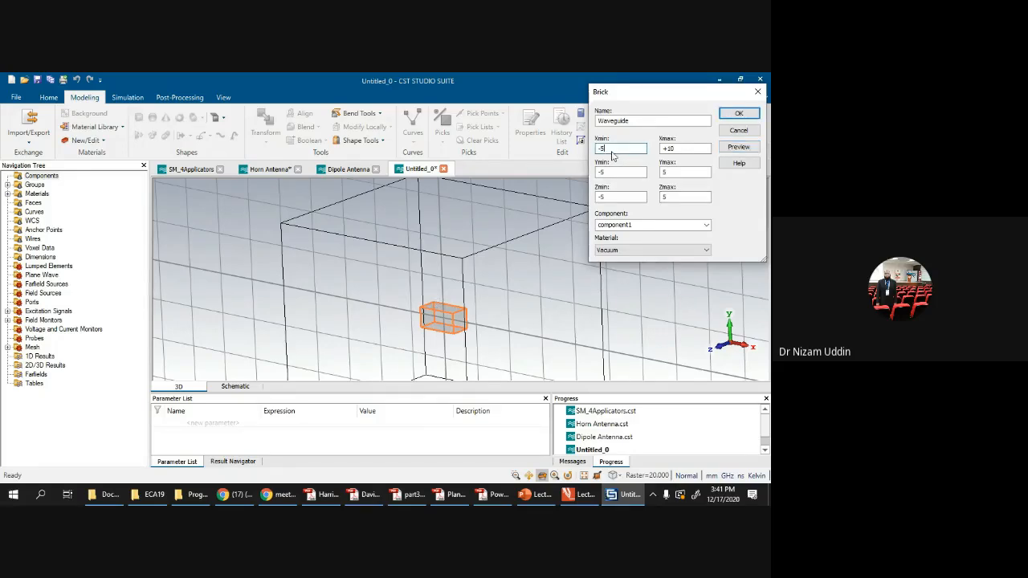
left_click(687, 148)
type("5")
left_click(736, 147)
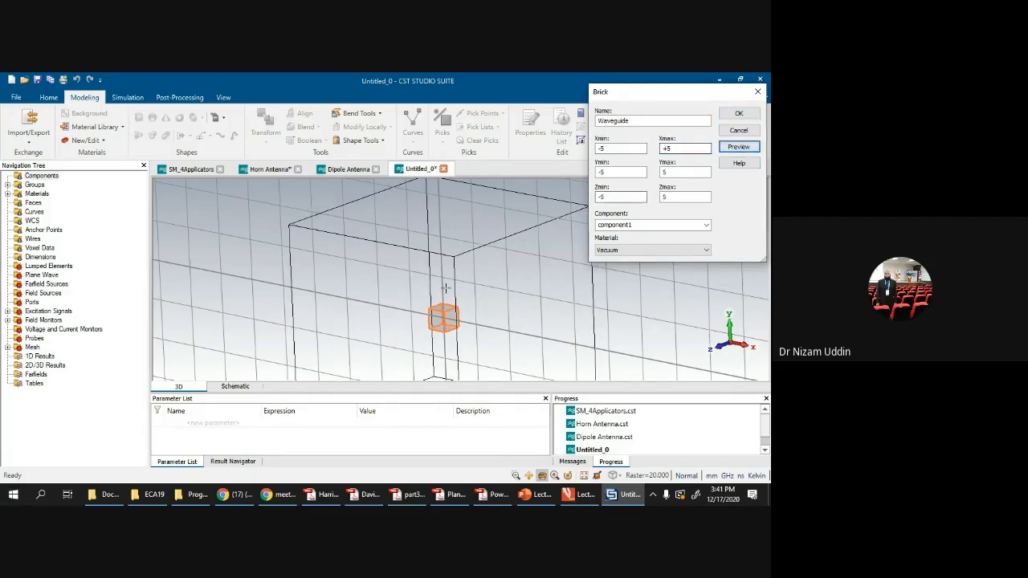
scroll(445, 288, "up", 3)
left_click_drag(446, 288, 512, 288)
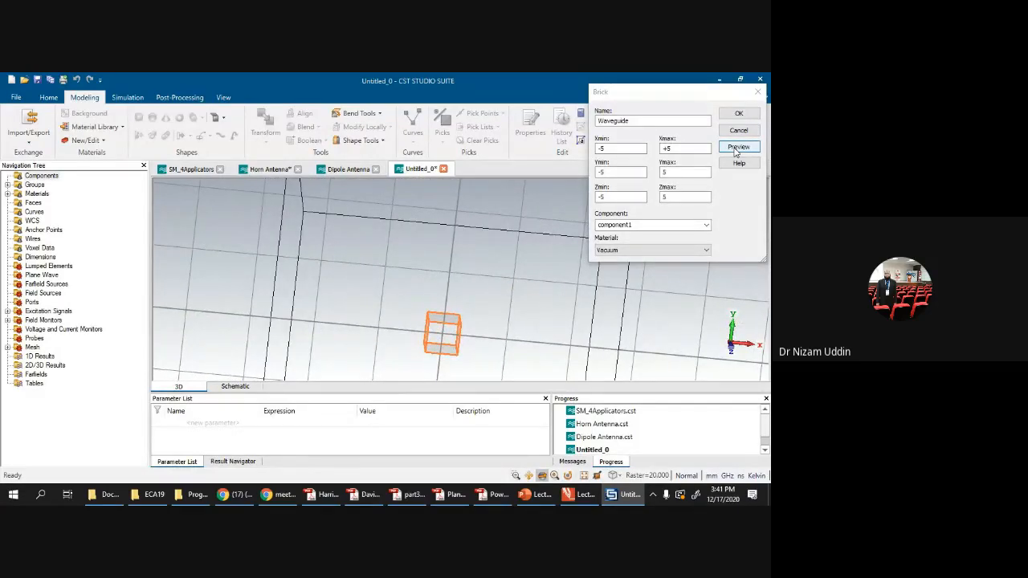
left_click_drag(442, 321, 275, 284)
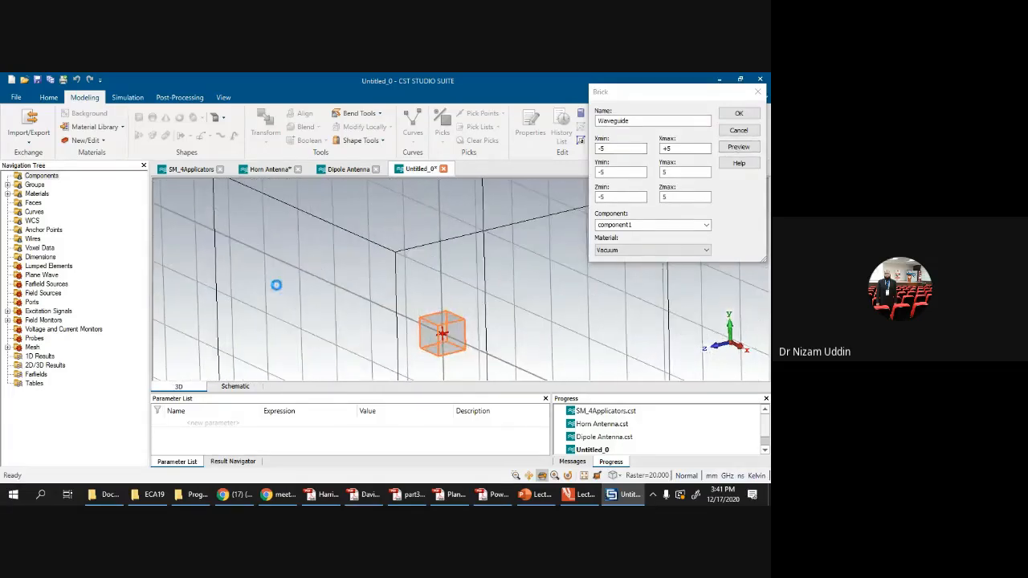
Step: Assign PEC as the Waveguide brick's material and create the solid in component1
left_click(621, 253)
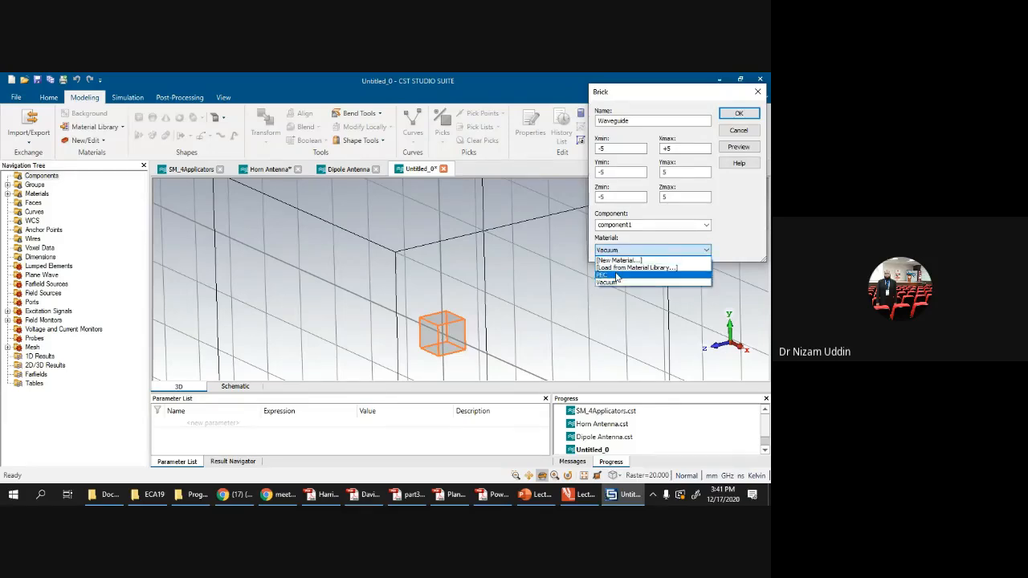
left_click(616, 276)
left_click_drag(567, 276, 620, 276)
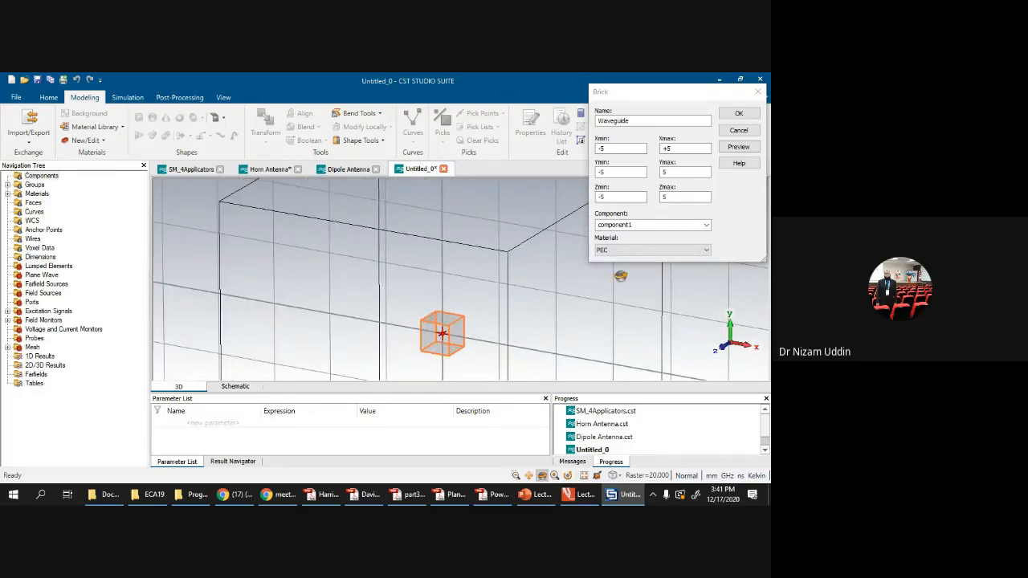
left_click(738, 113)
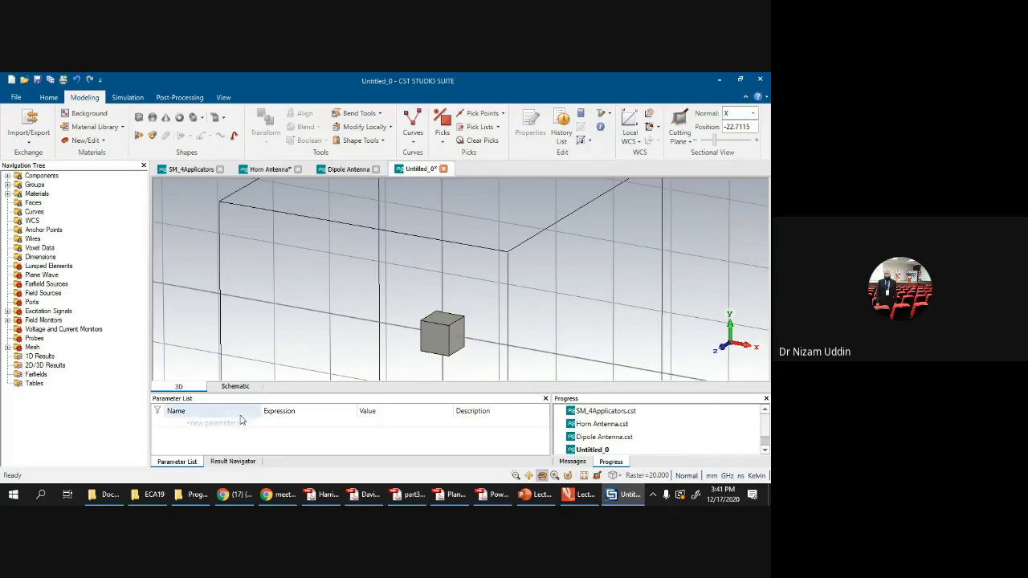
left_click(220, 464)
left_click(188, 462)
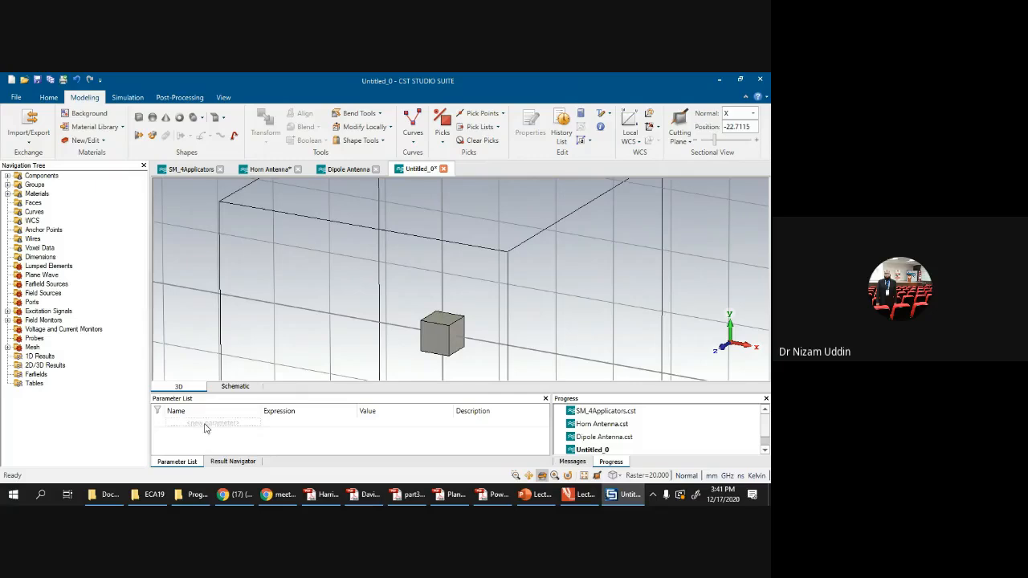
left_click(232, 462)
left_click(184, 462)
Step: Examine the cube inside its bounding box in the Perspective and Front views
scroll(418, 325, "down", 5)
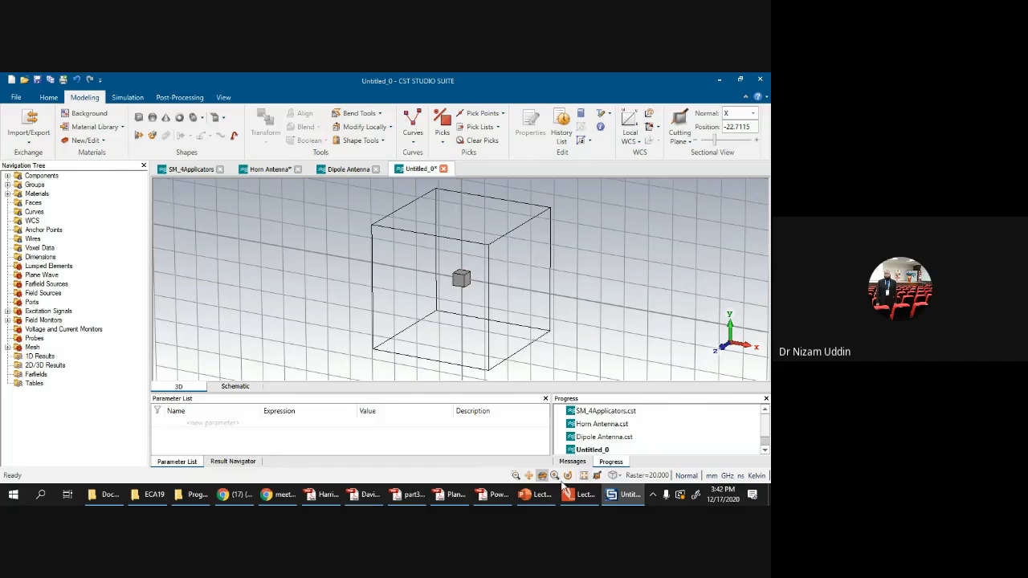
left_click(618, 476)
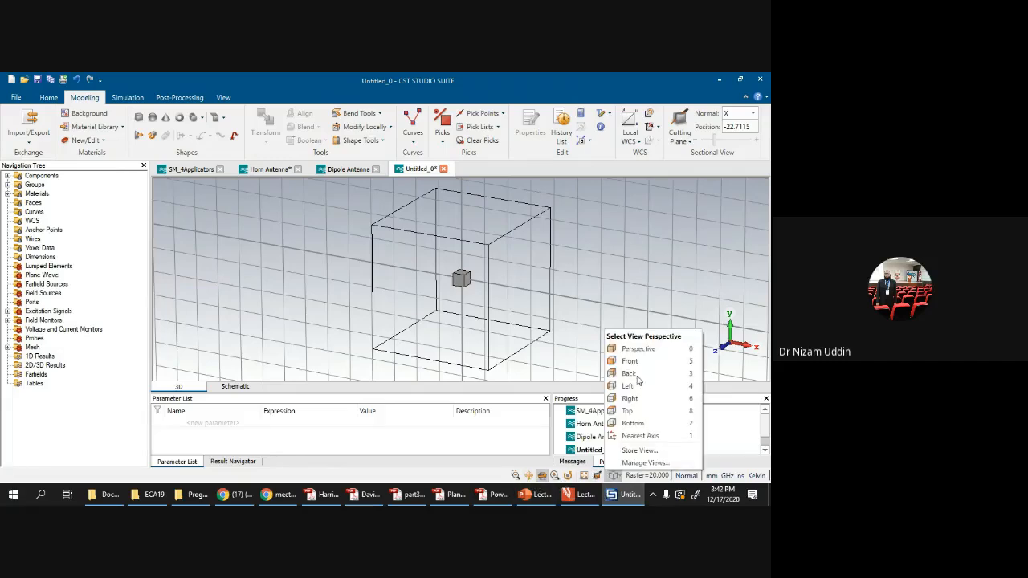
left_click(641, 349)
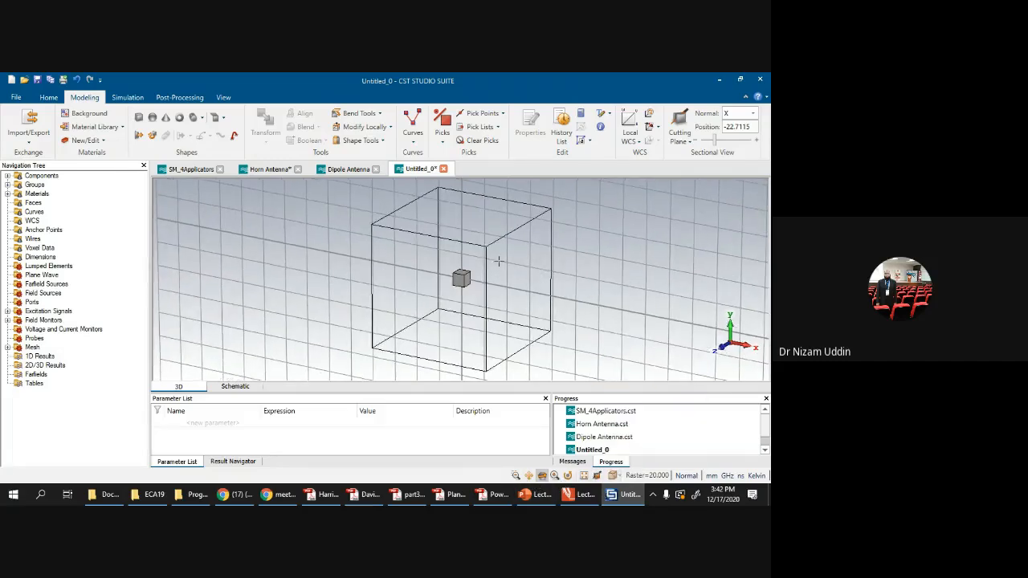
left_click(615, 477)
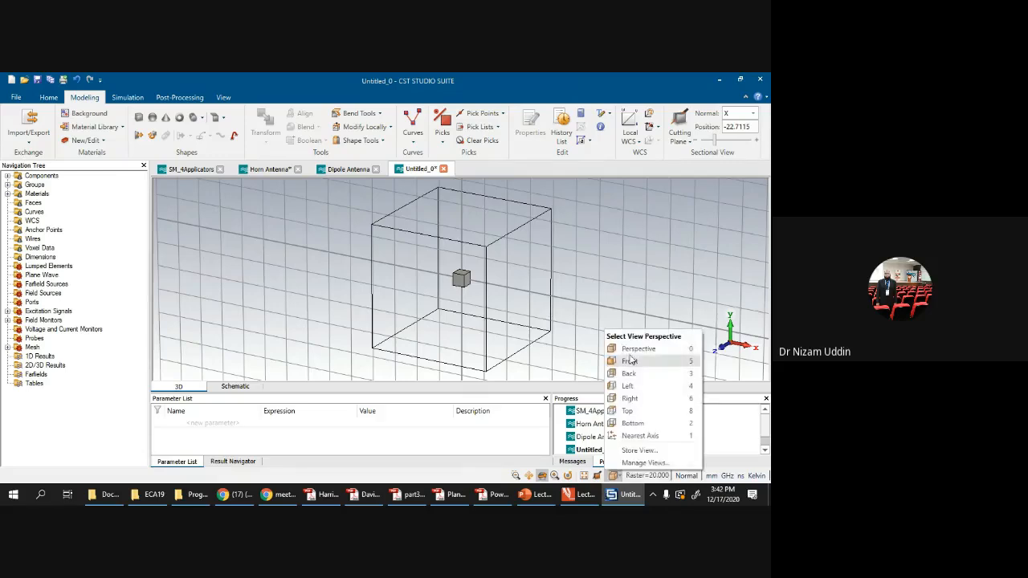
left_click(696, 376)
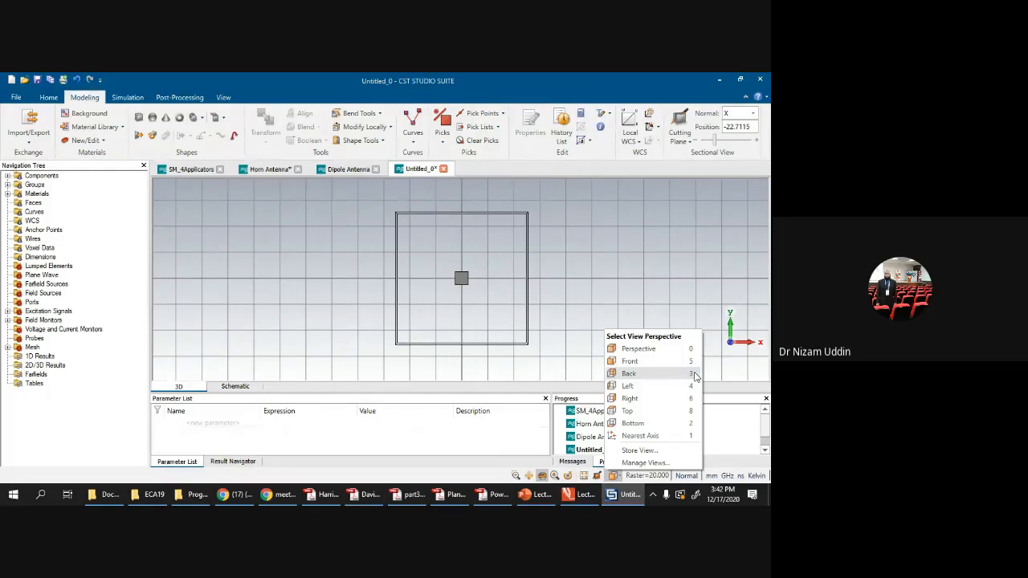
key("0")
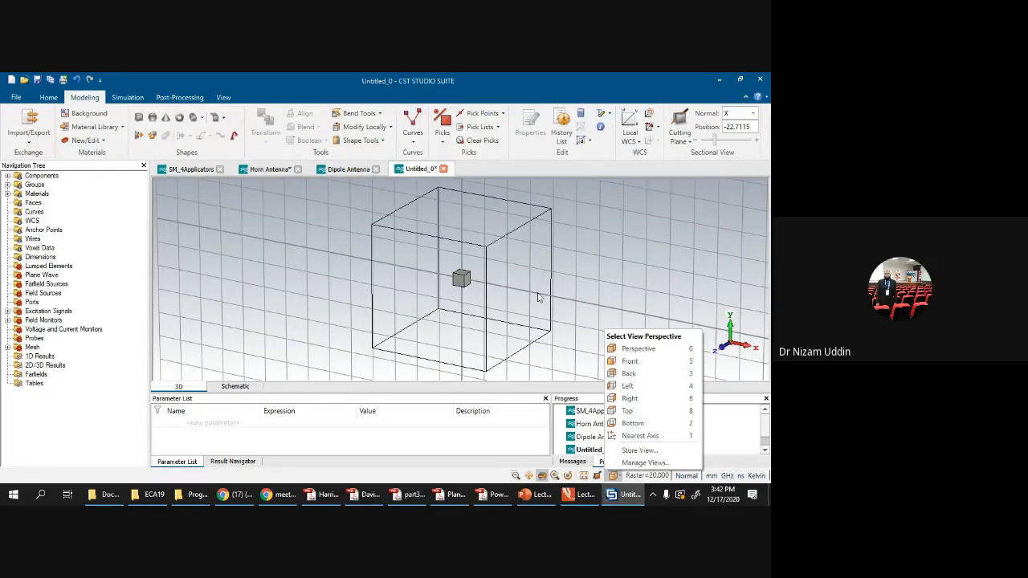
scroll(455, 245, "up", 2)
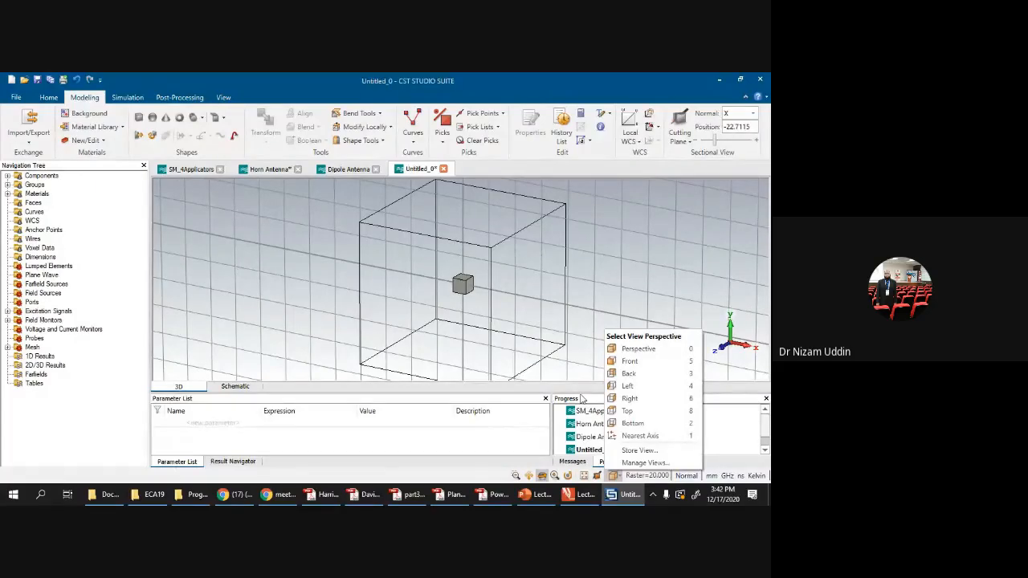
Step: Examine the cube and its bounding box in the Nearest Axis view, ending in the Perspective view
left_click(647, 435)
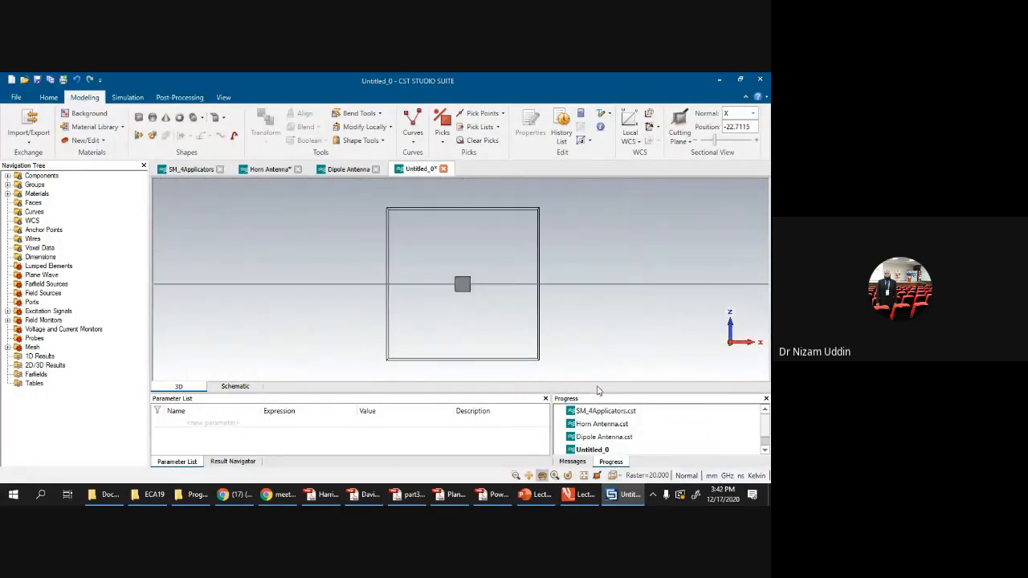
left_click(615, 475)
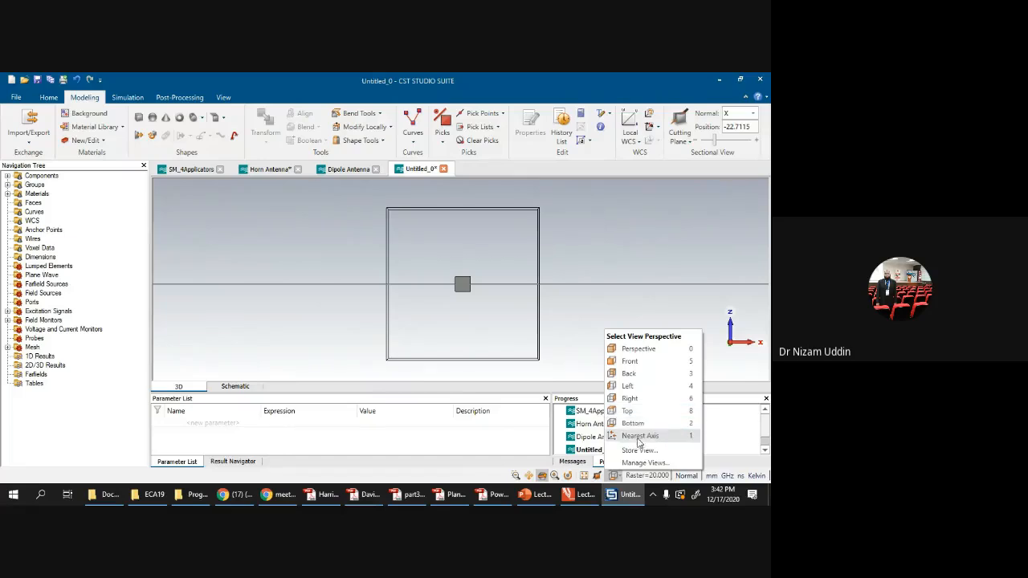
left_click(638, 436)
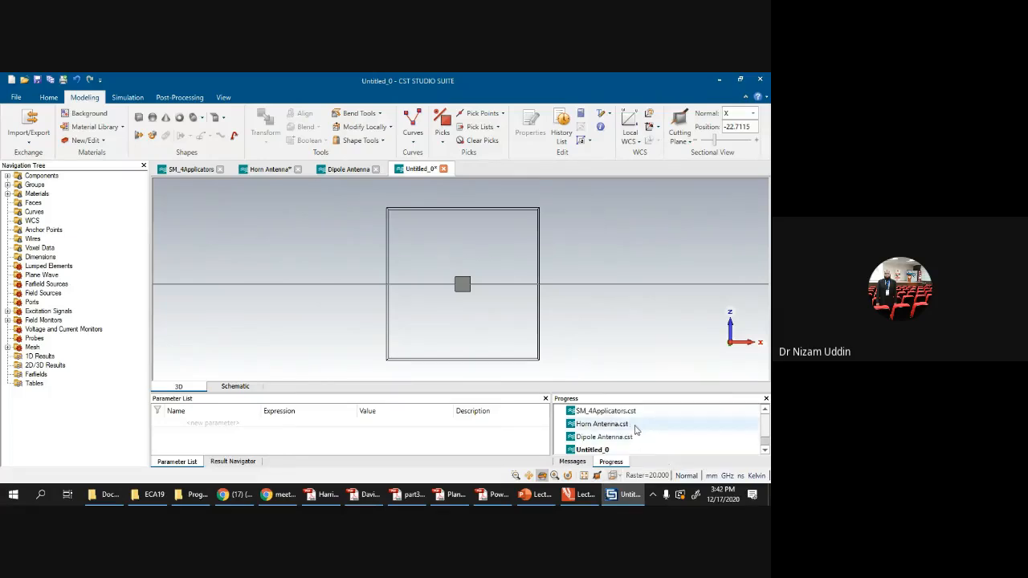
left_click(615, 475)
left_click(641, 438)
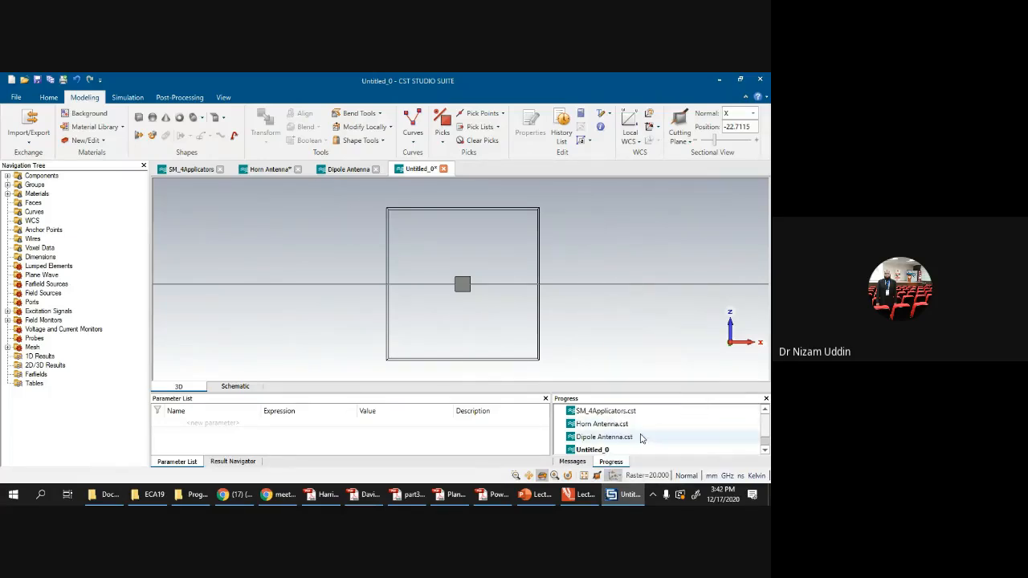
left_click(614, 476)
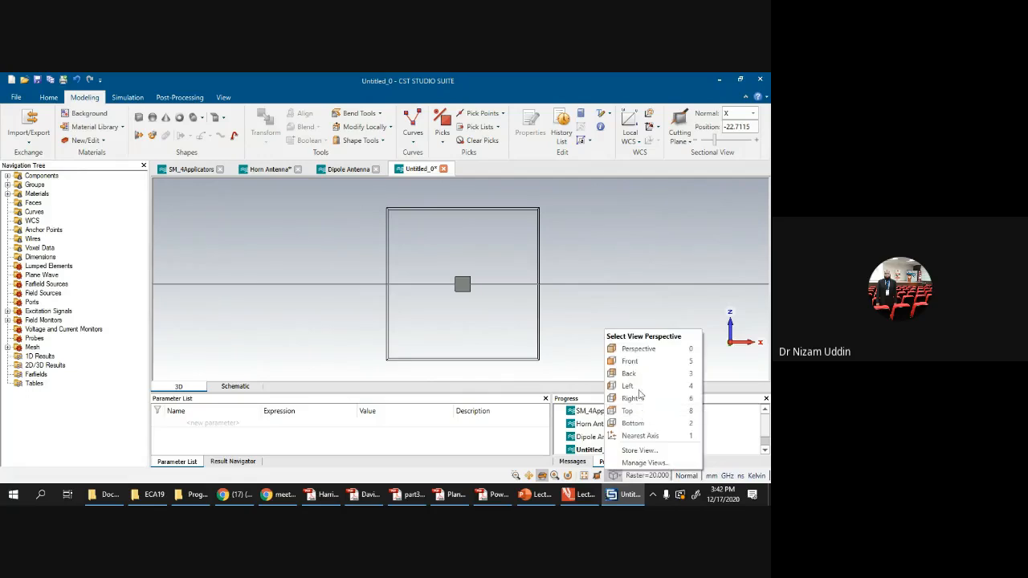
left_click(639, 351)
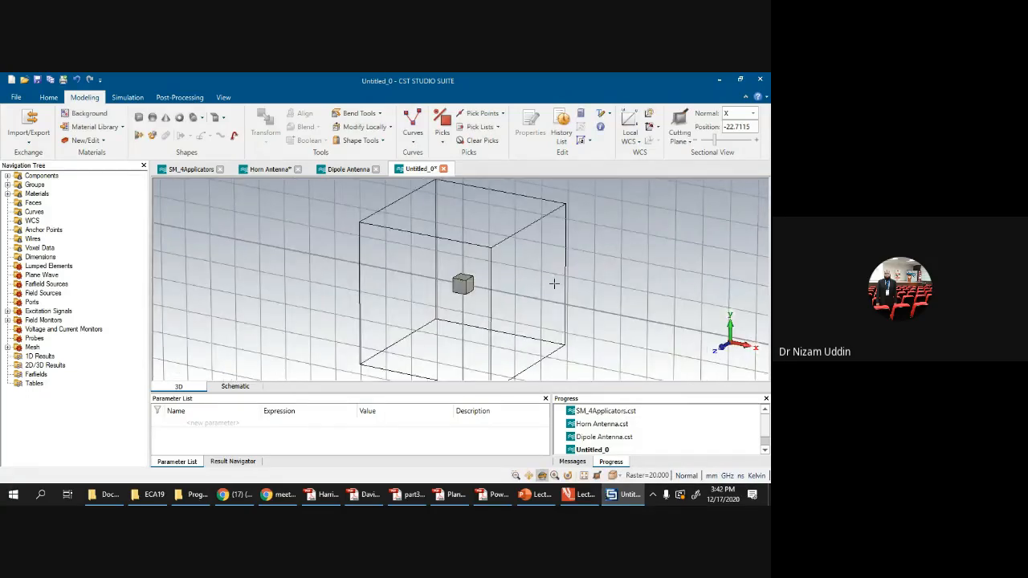
Step: Inspect the PEC cube up close and from a slightly rotated angle
scroll(554, 284, "up", 2)
scroll(554, 283, "down", 4)
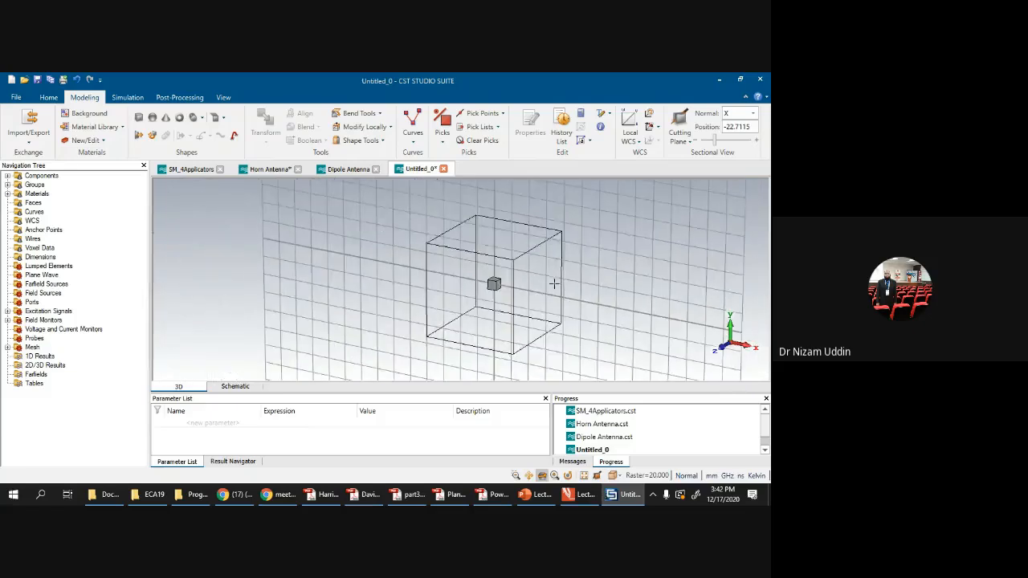
scroll(464, 231, "up", 2)
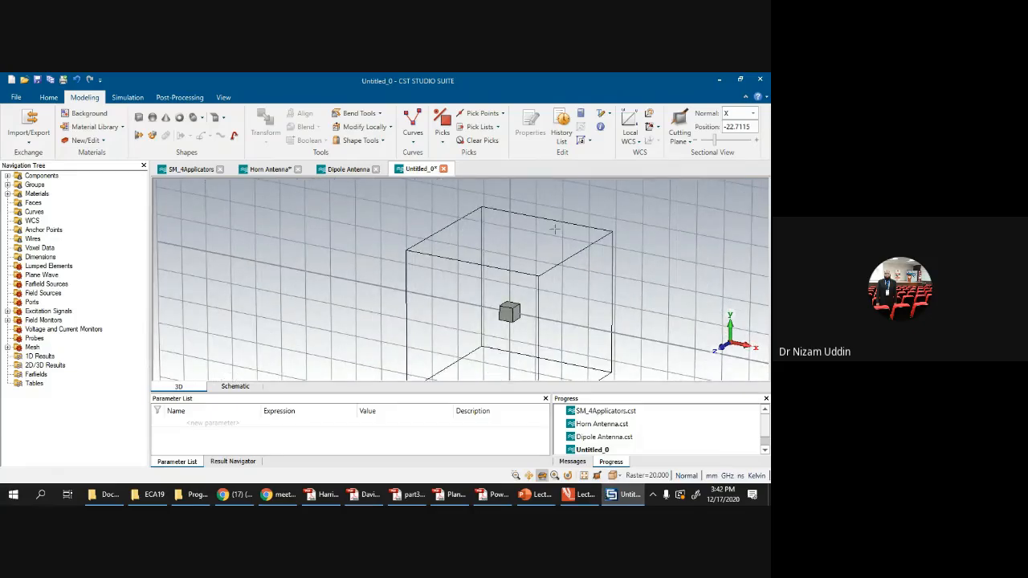
scroll(525, 226, "up", 3)
scroll(525, 227, "down", 3)
scroll(514, 318, "up", 3)
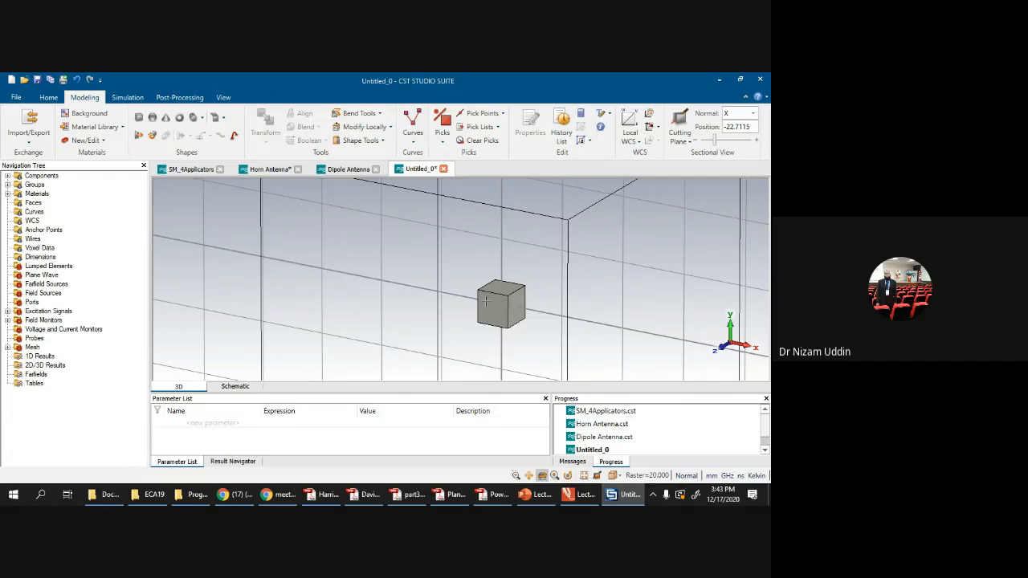
scroll(478, 315, "up", 3)
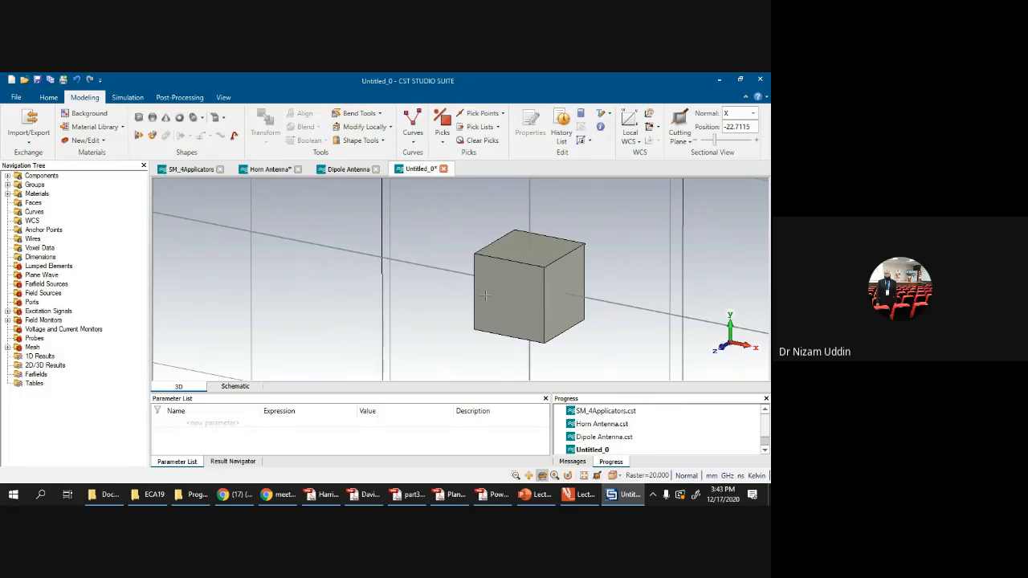
mouse_move(499, 294)
left_mouse_down()
mouse_move(563, 208)
mouse_move(564, 287)
mouse_move(527, 288)
mouse_move(553, 310)
mouse_move(535, 206)
mouse_move(454, 325)
mouse_move(447, 308)
mouse_move(481, 272)
mouse_move(474, 246)
mouse_move(552, 244)
mouse_move(522, 229)
mouse_move(512, 305)
left_mouse_up()
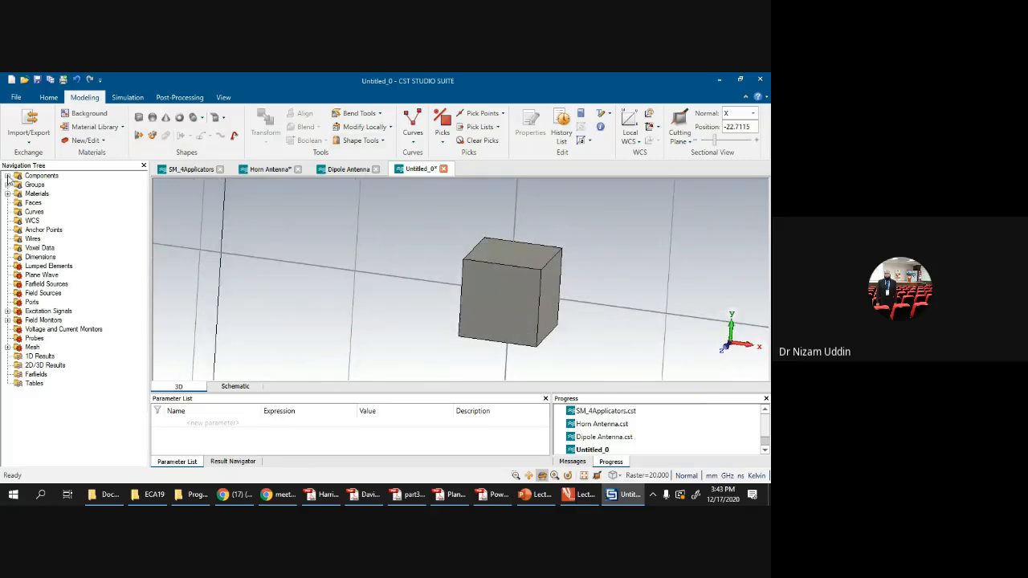
left_click(203, 118)
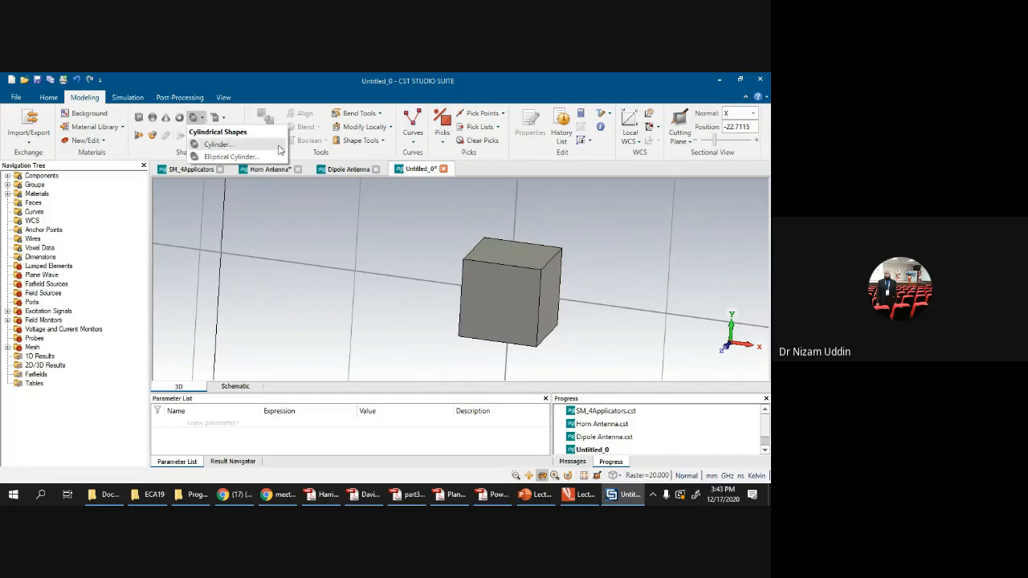
left_click(323, 236)
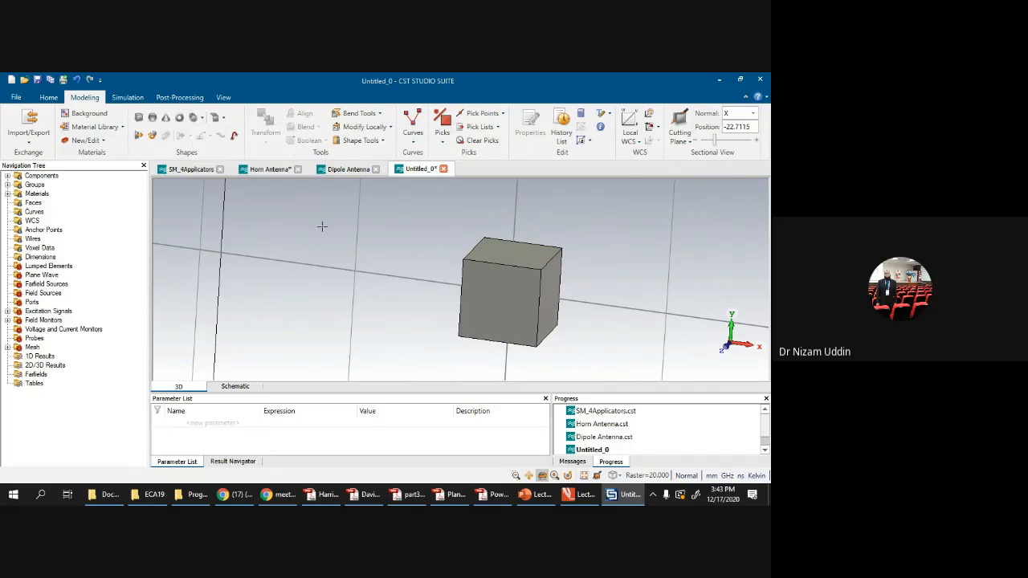
left_click(202, 119)
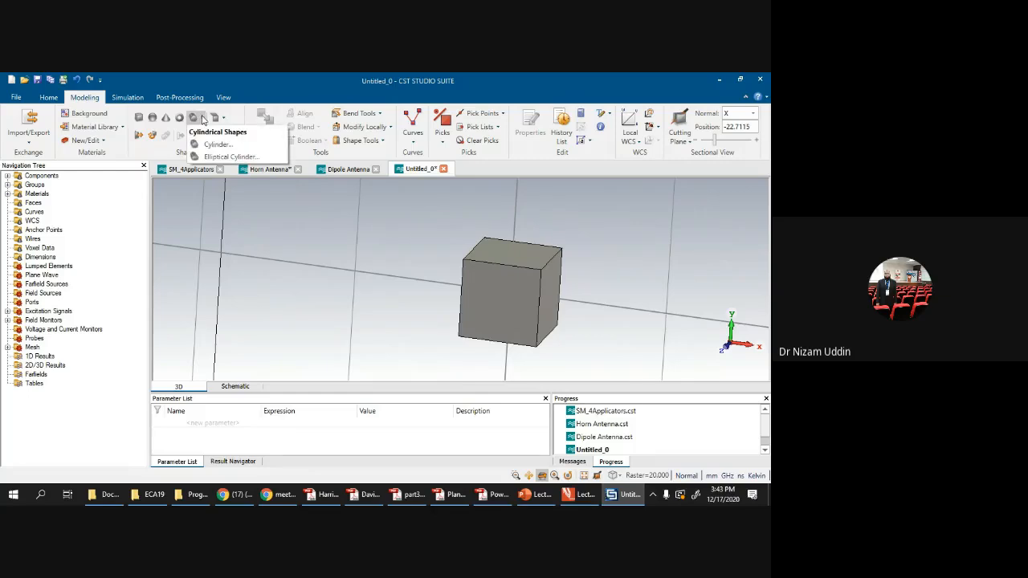
left_click(327, 236)
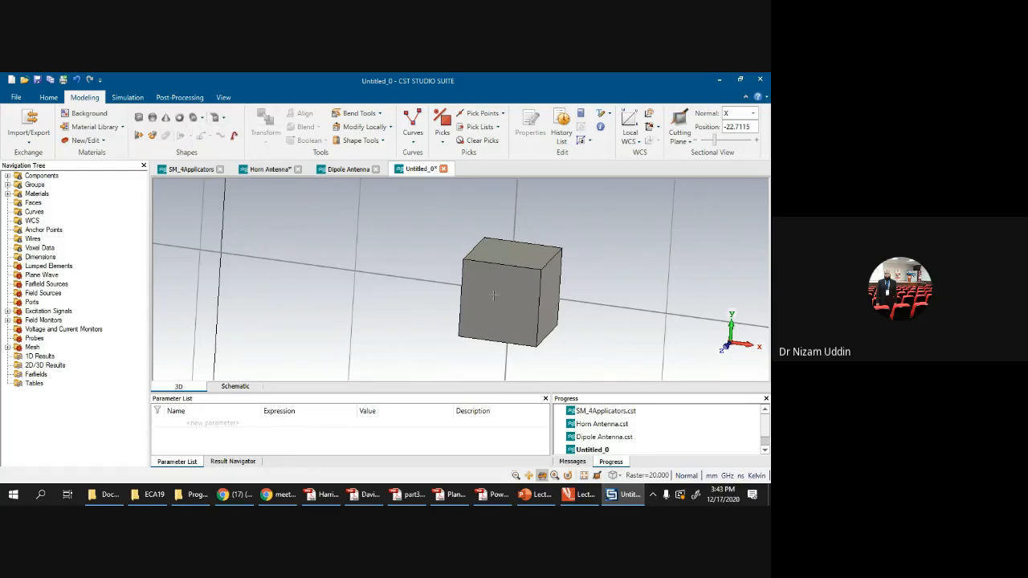
left_click(389, 127)
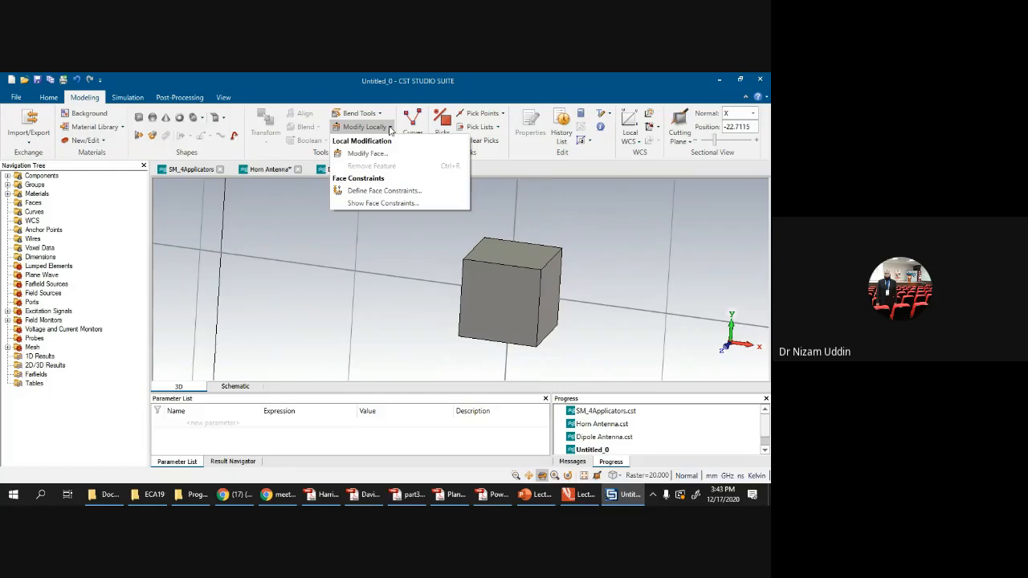
left_click(390, 128)
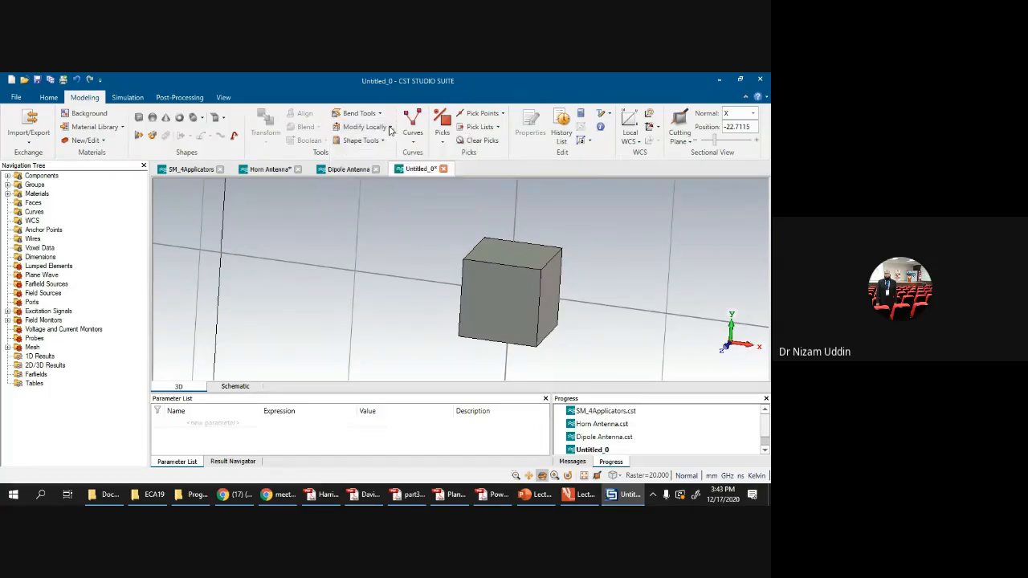
left_click(379, 115)
left_click(379, 115)
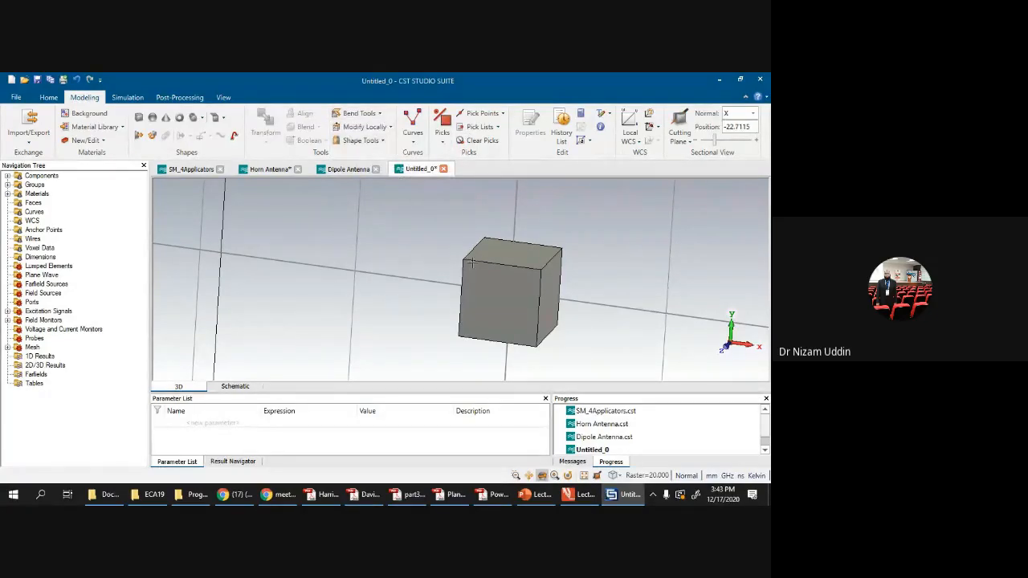
Step: Pick the cube's two opposite faces perpendicular to the Z axis
left_click(444, 145)
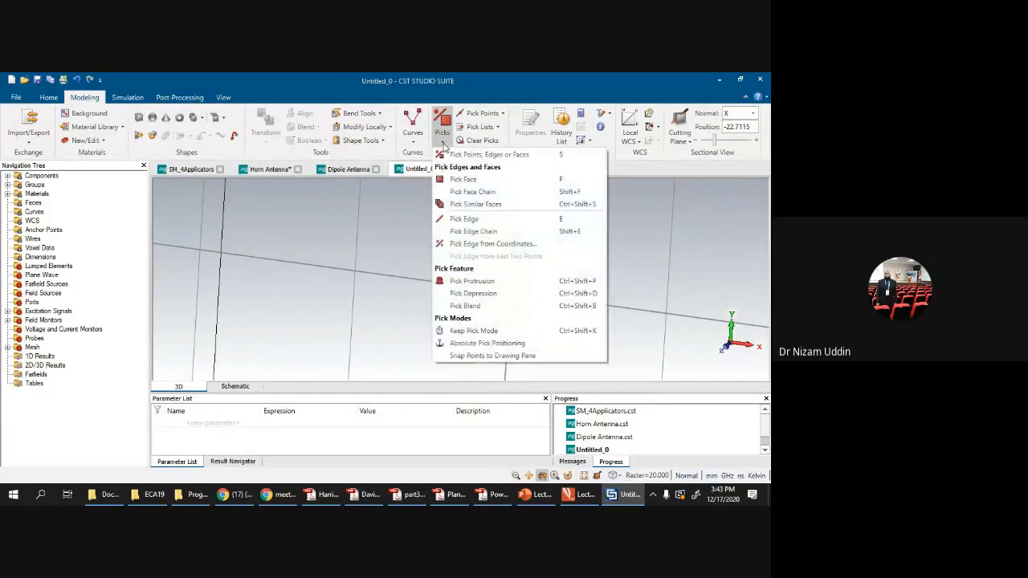
left_click(464, 179)
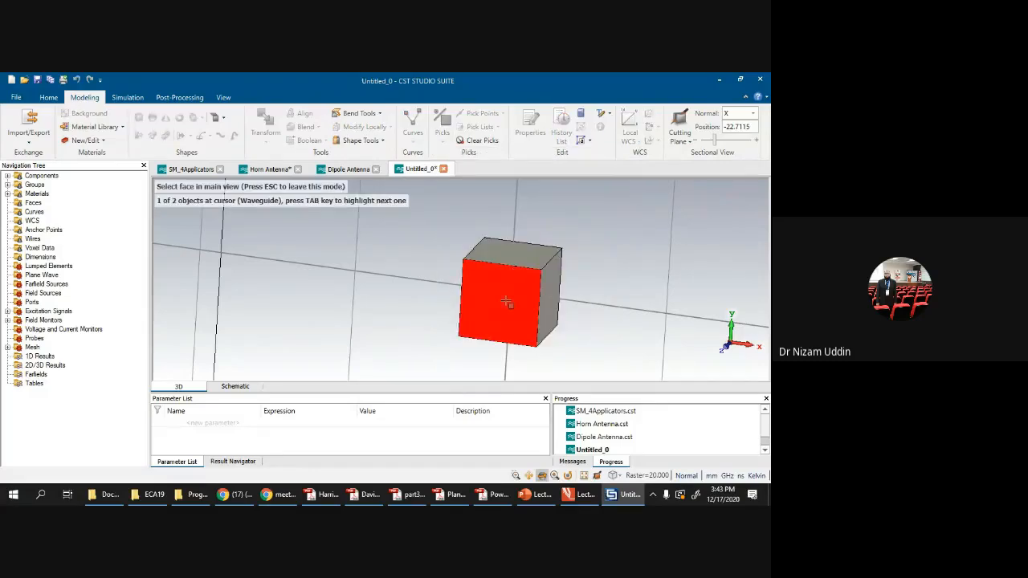
left_click(518, 294)
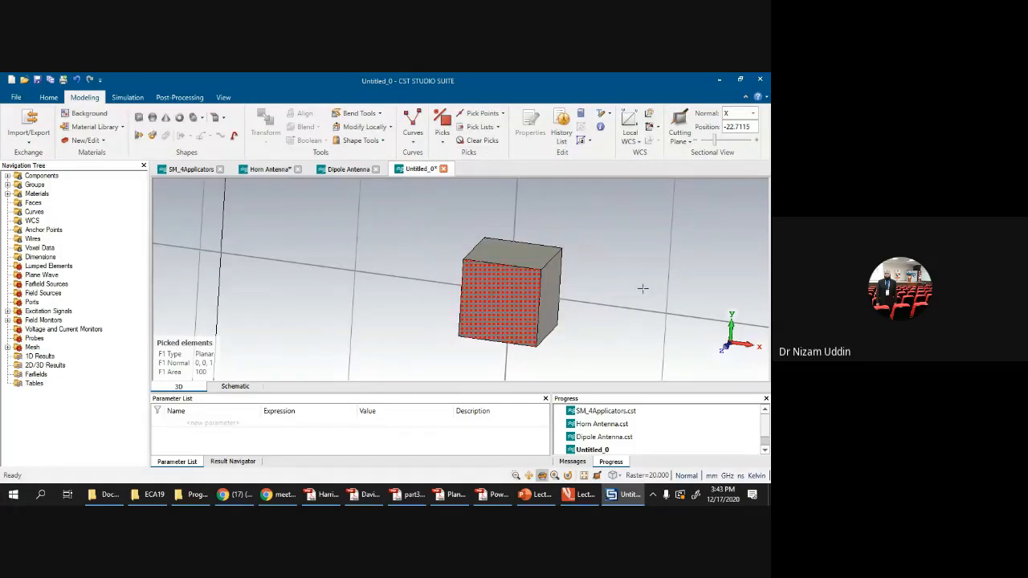
left_click_drag(613, 282, 319, 298)
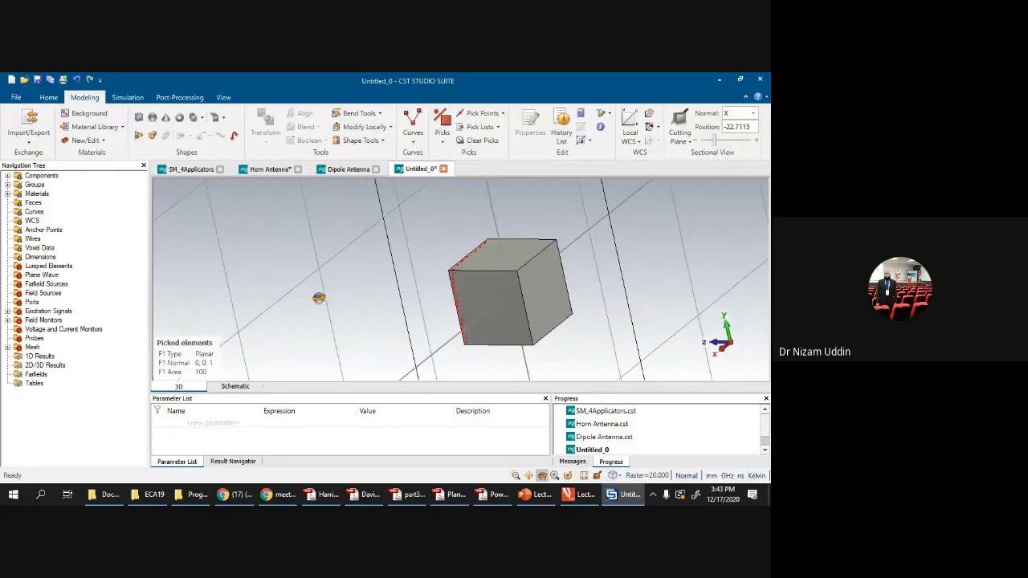
left_click(443, 142)
left_click(463, 179)
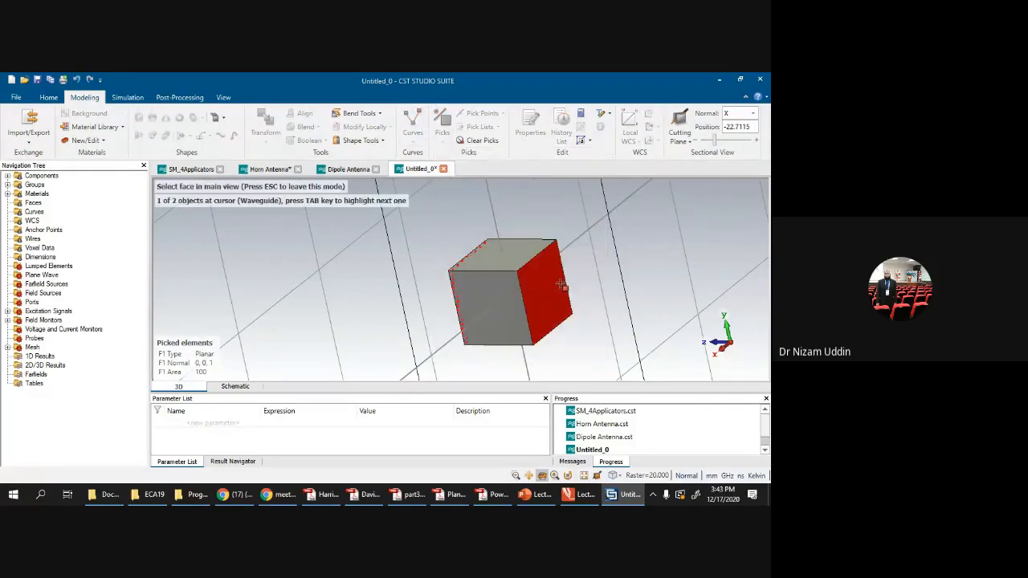
left_click(559, 283)
left_click_drag(482, 292, 749, 286)
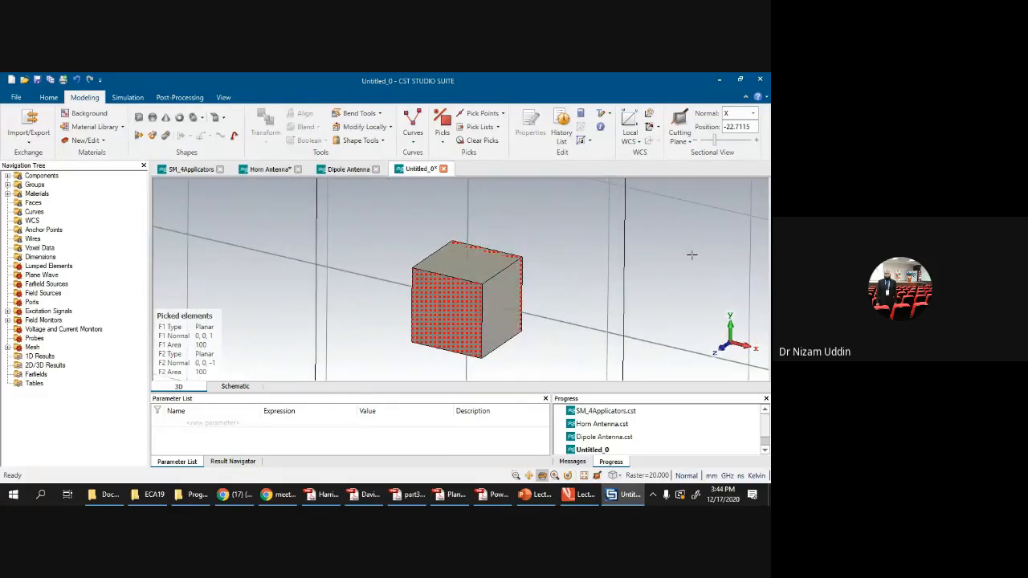
left_click(383, 141)
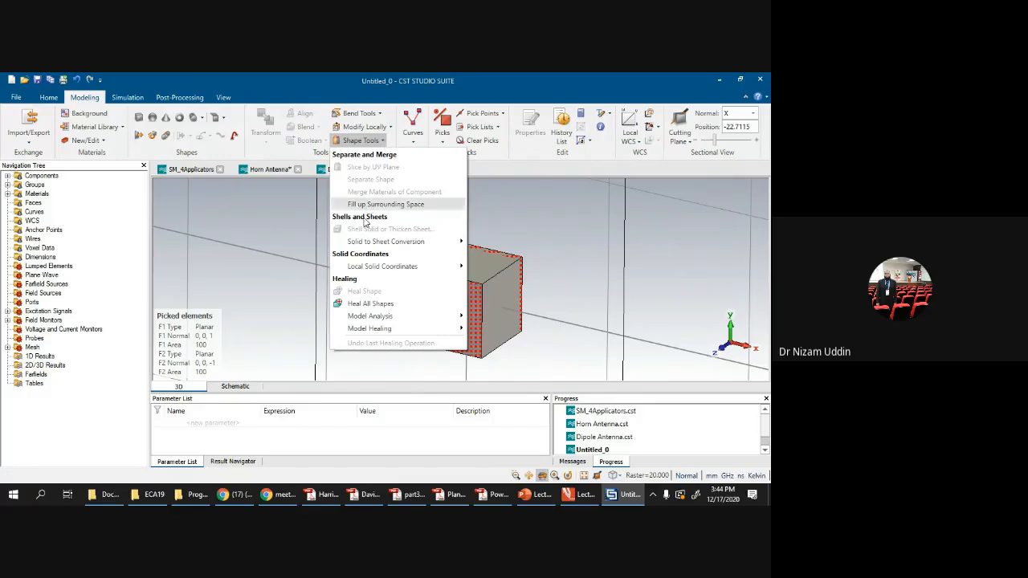
mouse_move(372, 242)
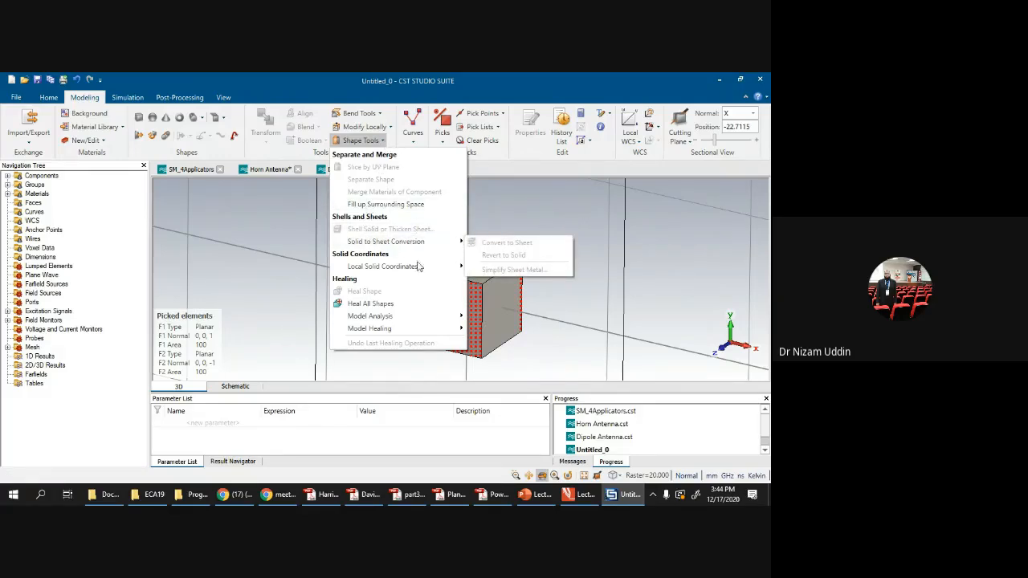
mouse_move(413, 270)
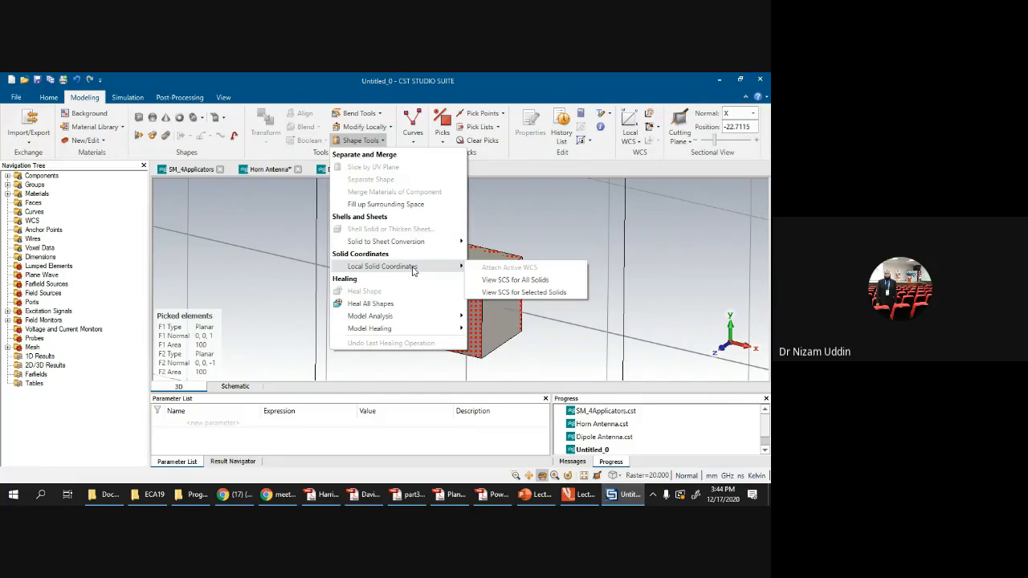
mouse_move(414, 248)
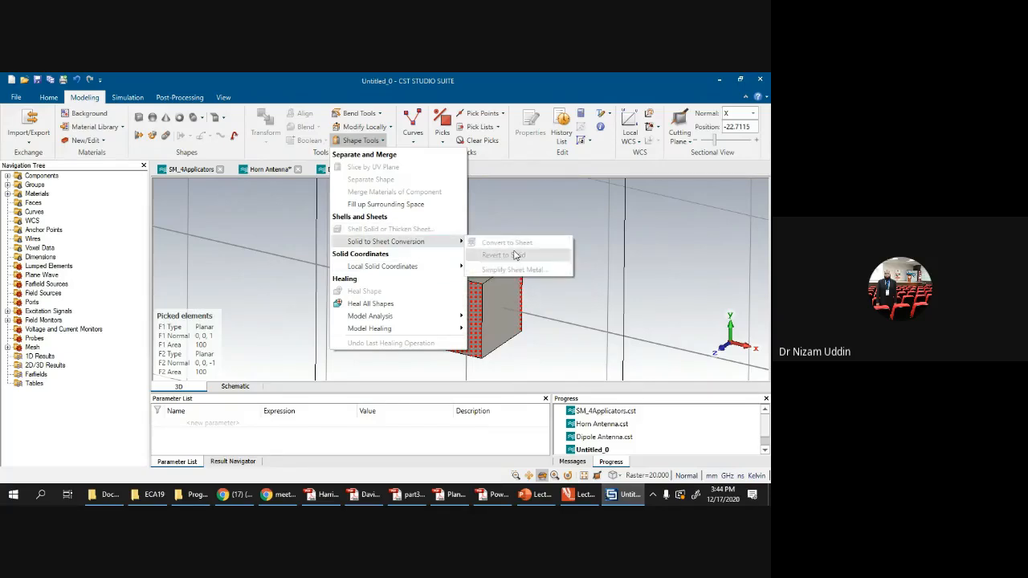
Step: Open the face modification settings for the two picked faces and accept them with an offset of 0.0
left_click(389, 128)
left_click(388, 128)
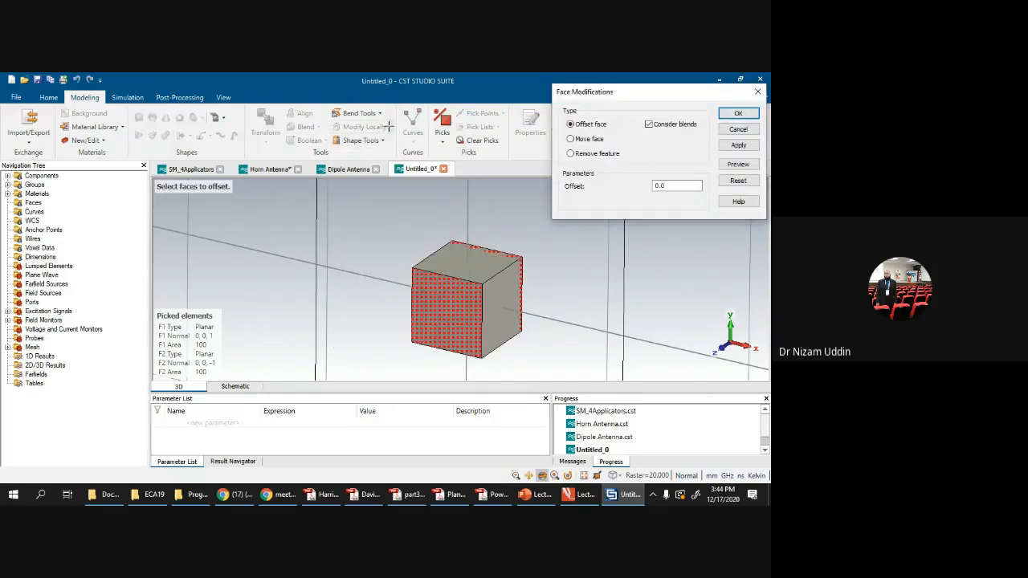
left_click(752, 110)
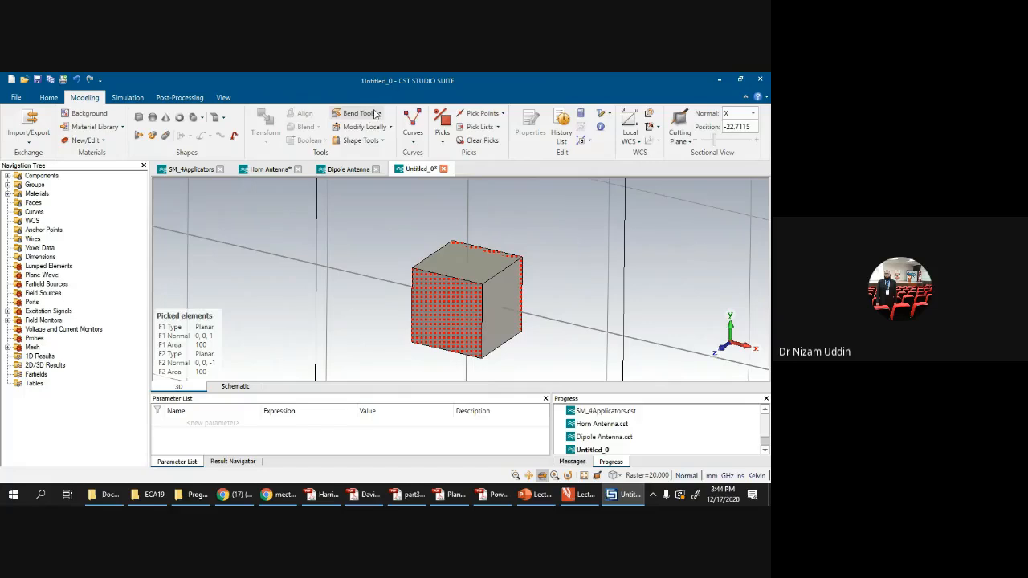
left_click(359, 113)
left_click(533, 246)
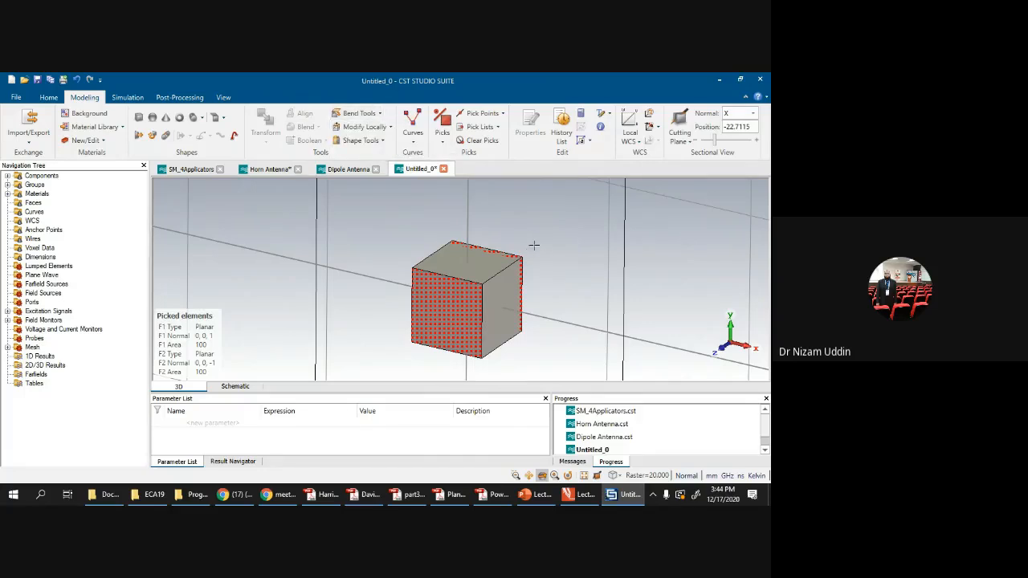
Step: Open the pick options for edges, faces and features
left_click(441, 135)
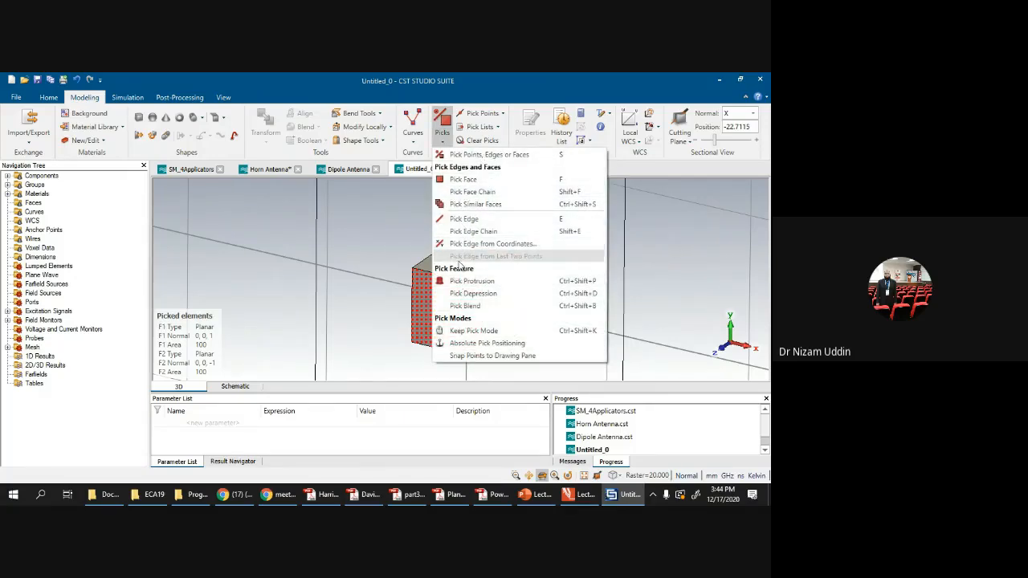
left_click(485, 155)
left_click(441, 133)
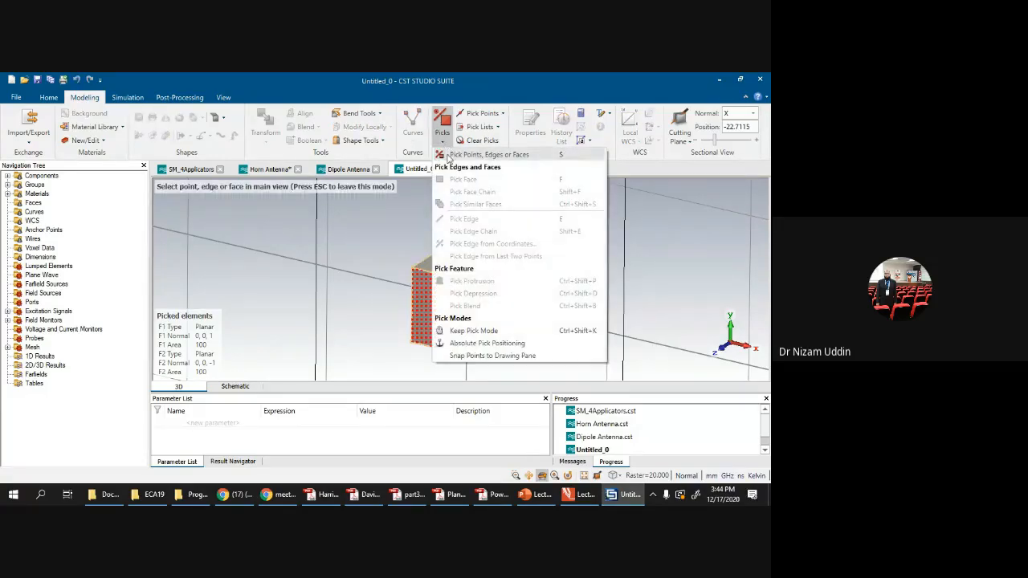
left_click(450, 156)
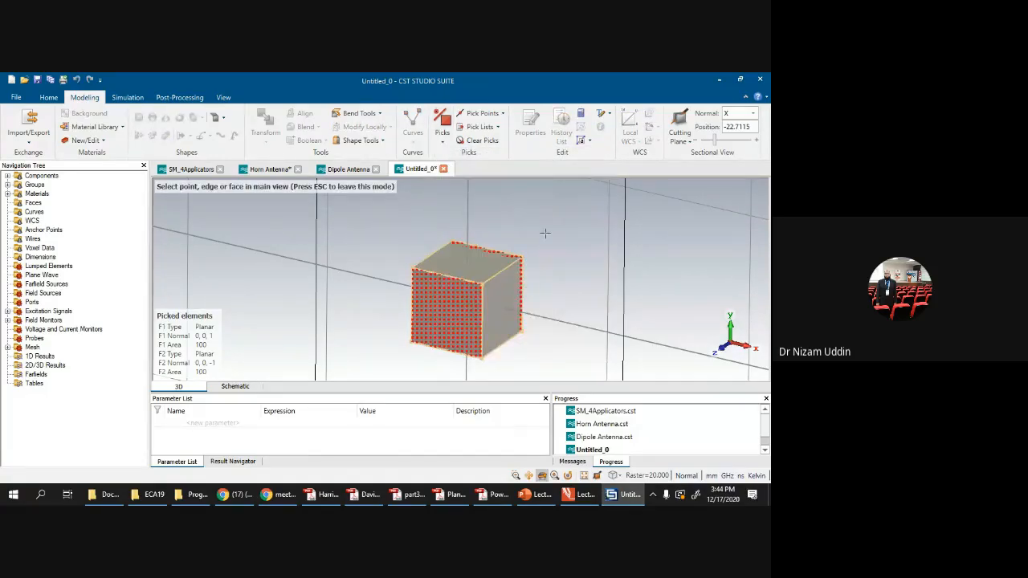
key("Escape")
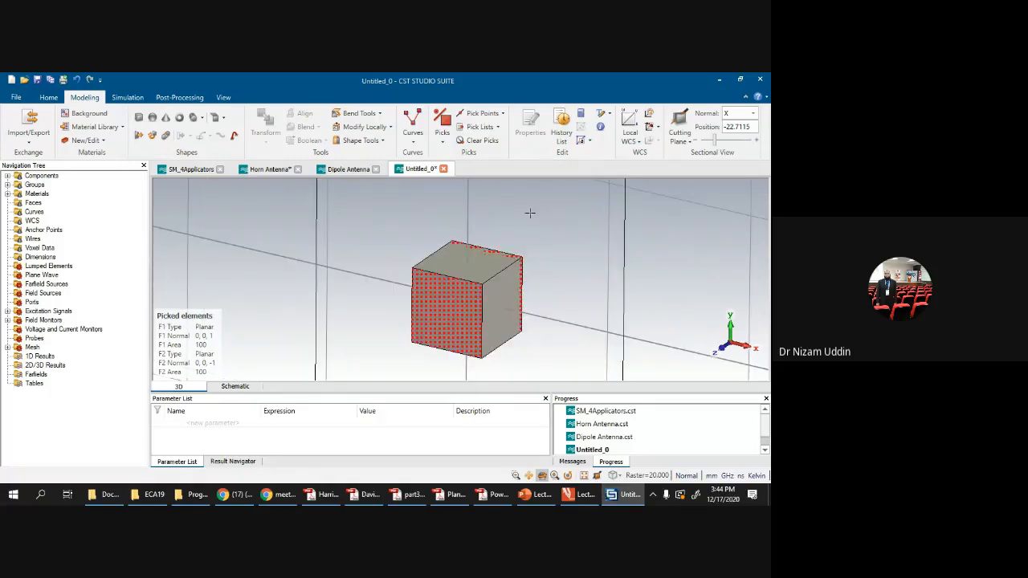
Step: Clear the two face picks on the cube
left_click(384, 141)
left_click(515, 217)
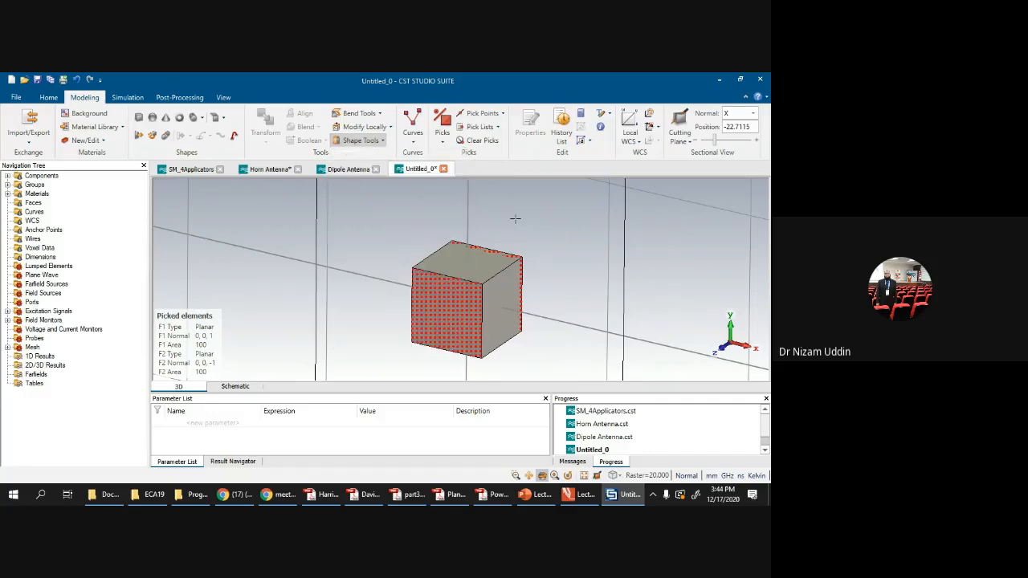
left_click(497, 127)
left_click(498, 129)
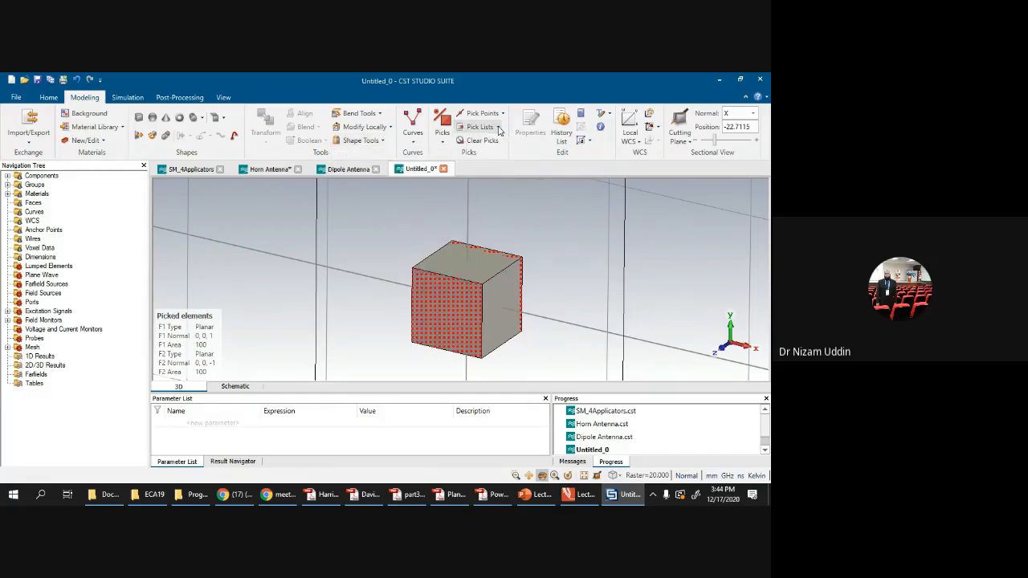
left_click(473, 140)
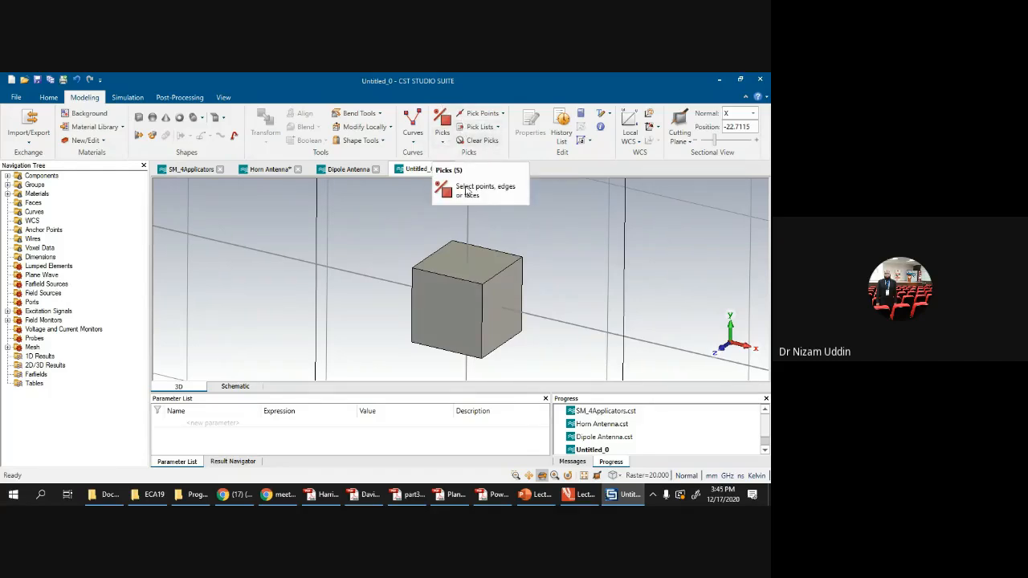
Step: Pick the cube's front top edge and the parallel rear top edge to compare their lengths and directions
mouse_move(505, 285)
left_mouse_down()
mouse_move(514, 282)
mouse_move(473, 204)
mouse_move(403, 256)
mouse_move(487, 362)
mouse_move(495, 232)
mouse_move(401, 275)
mouse_move(481, 245)
left_mouse_up()
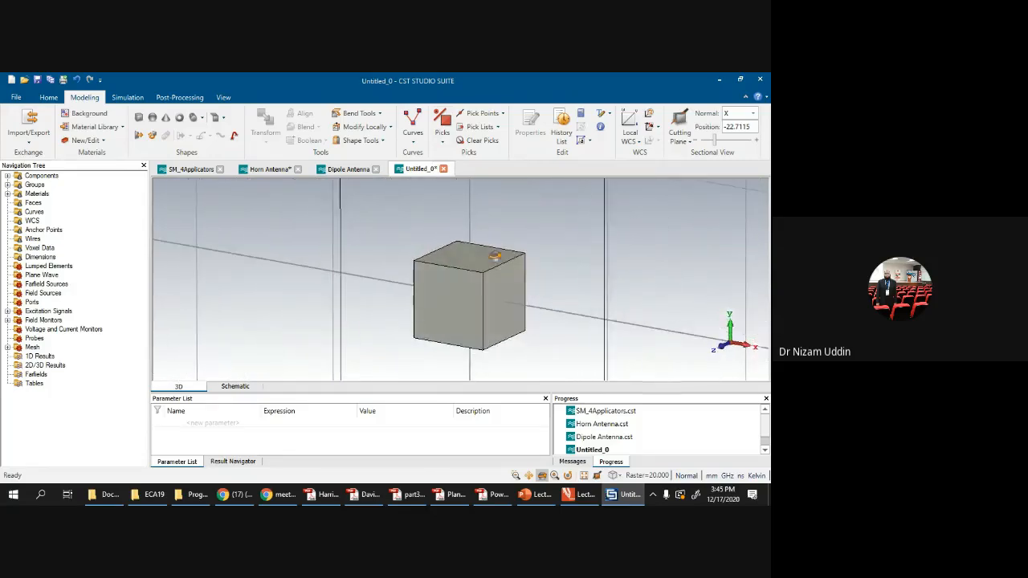
left_click(442, 143)
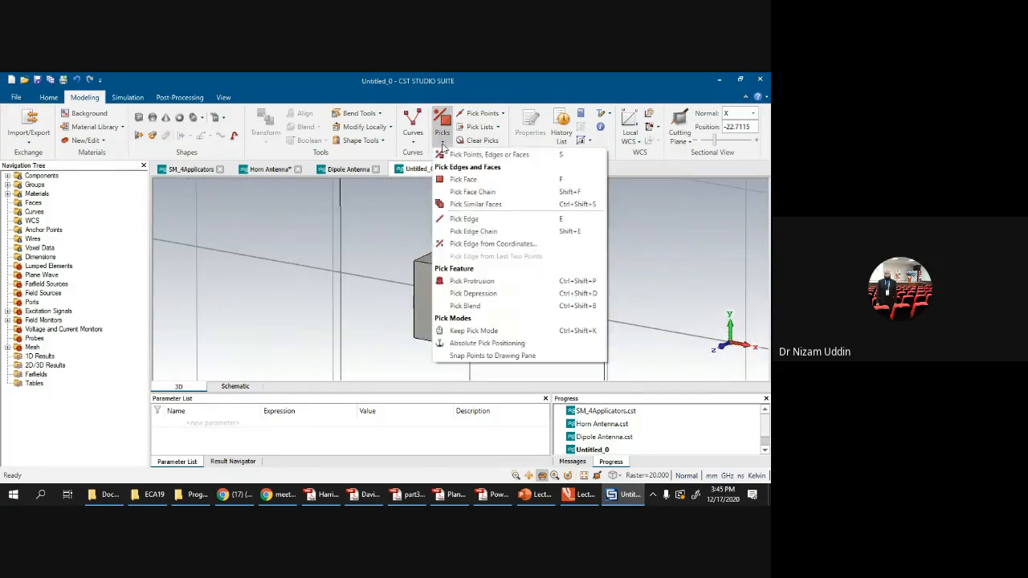
left_click(466, 219)
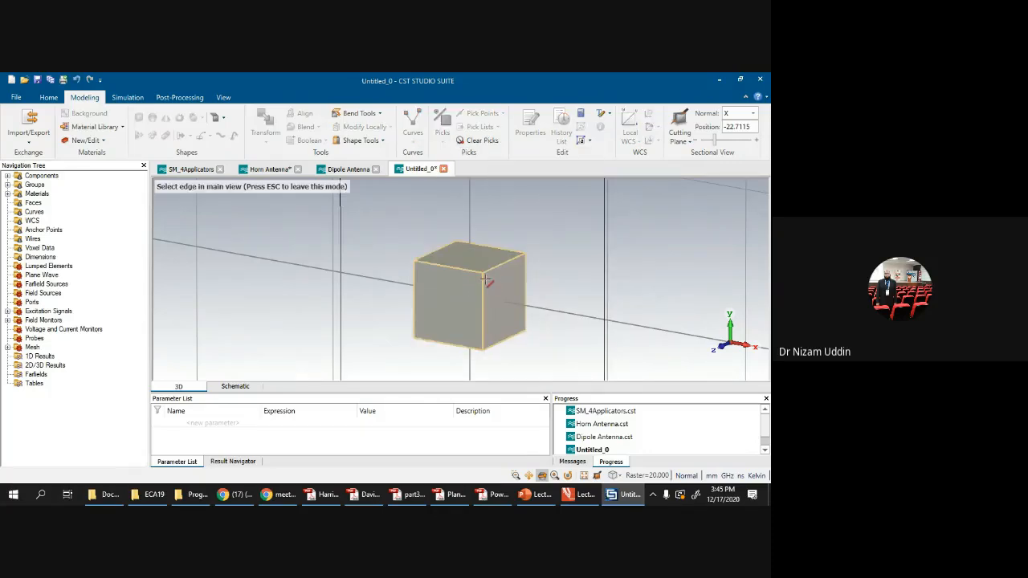
left_click(473, 272)
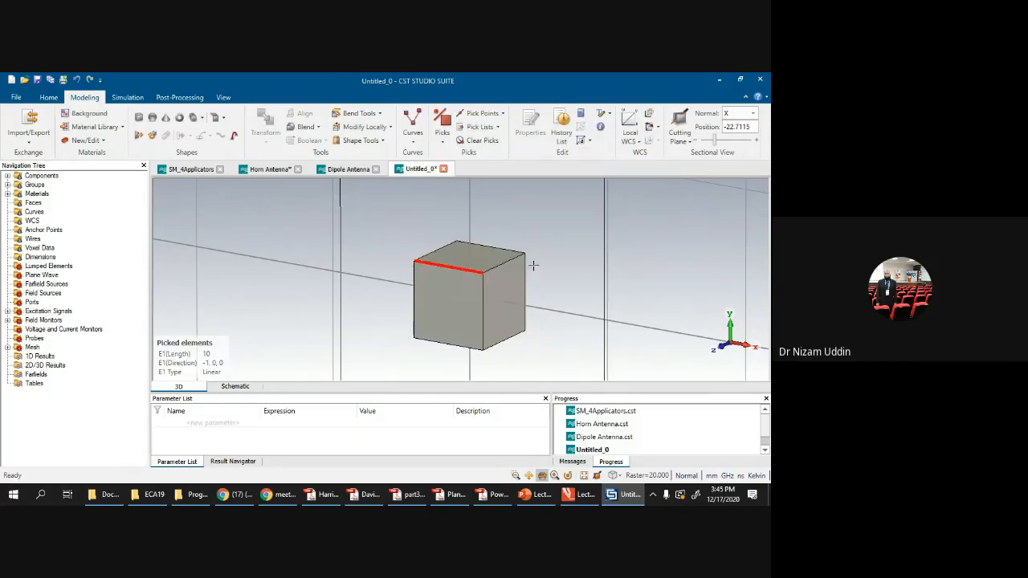
left_click_drag(520, 312, 514, 268)
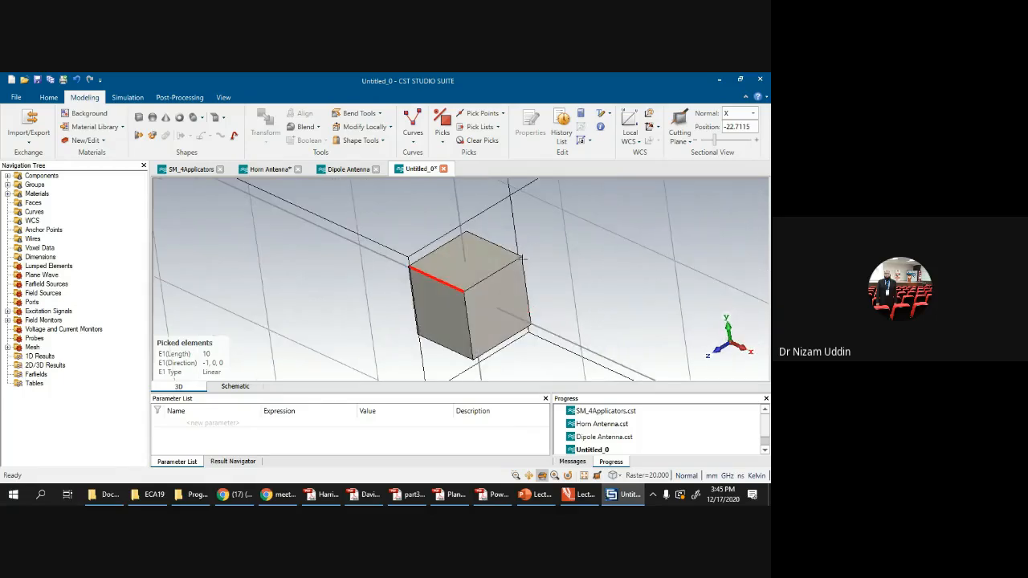
left_click(443, 138)
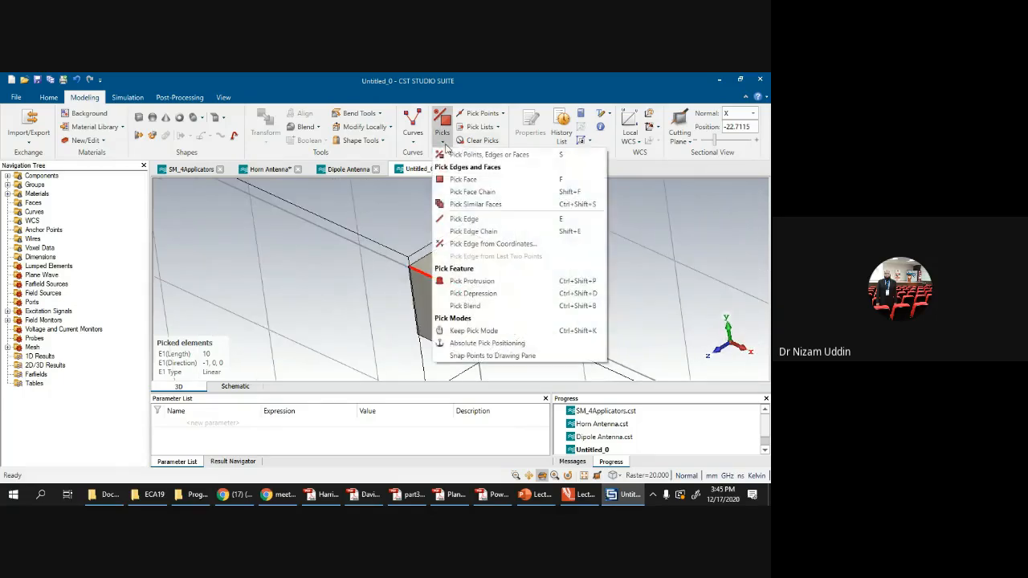
left_click(464, 219)
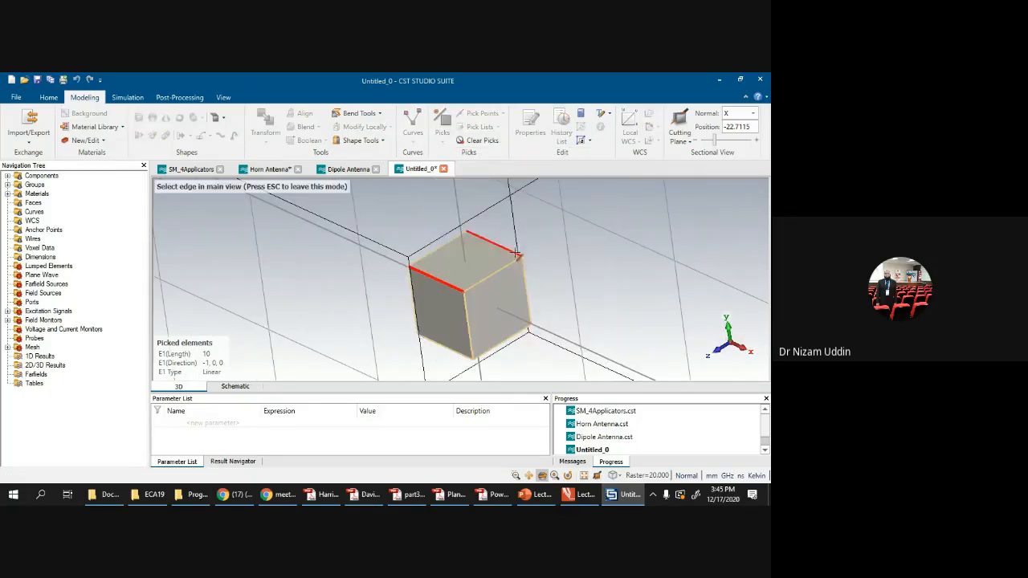
left_click(497, 245)
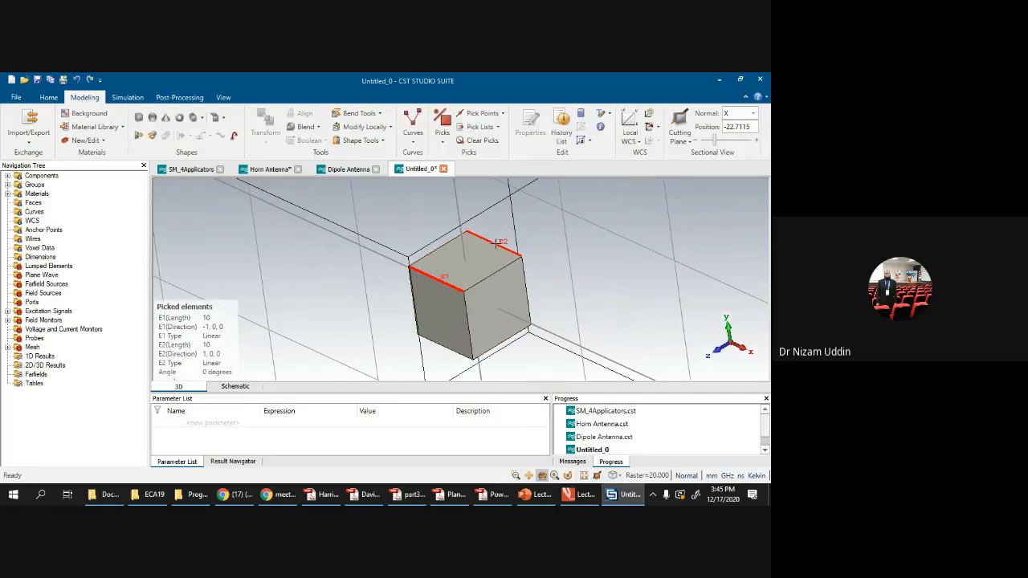
Step: Clear both edge picks from the cube's top
left_click_drag(479, 265, 480, 287)
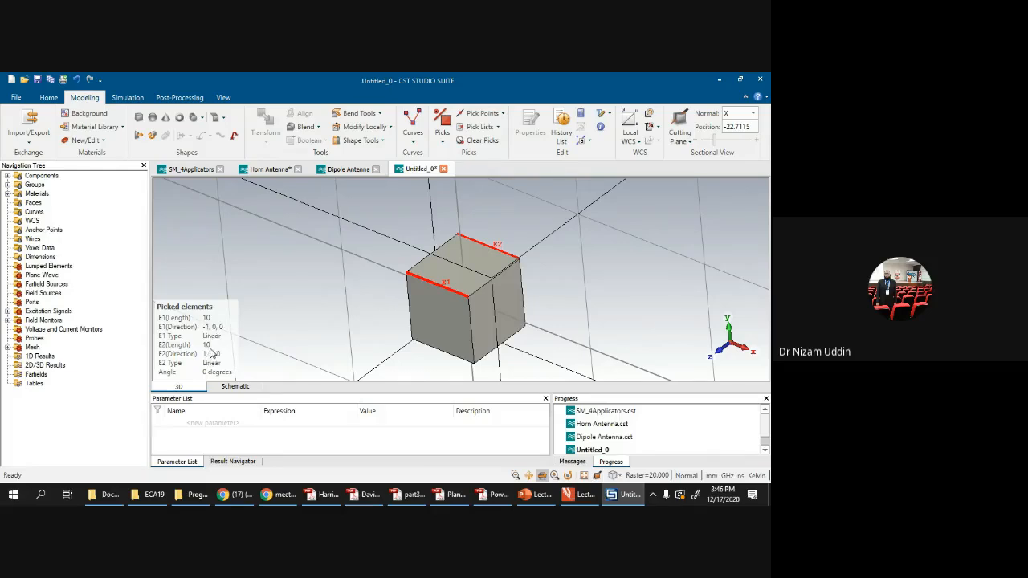
mouse_move(434, 289)
left_mouse_down()
mouse_move(470, 245)
mouse_move(450, 279)
left_mouse_up()
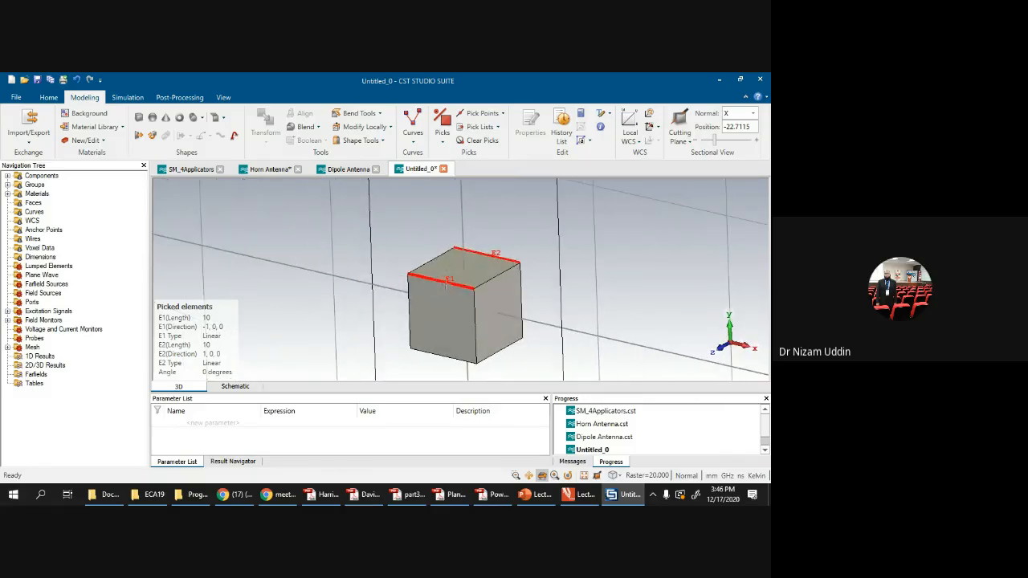
left_click_drag(450, 281, 423, 279)
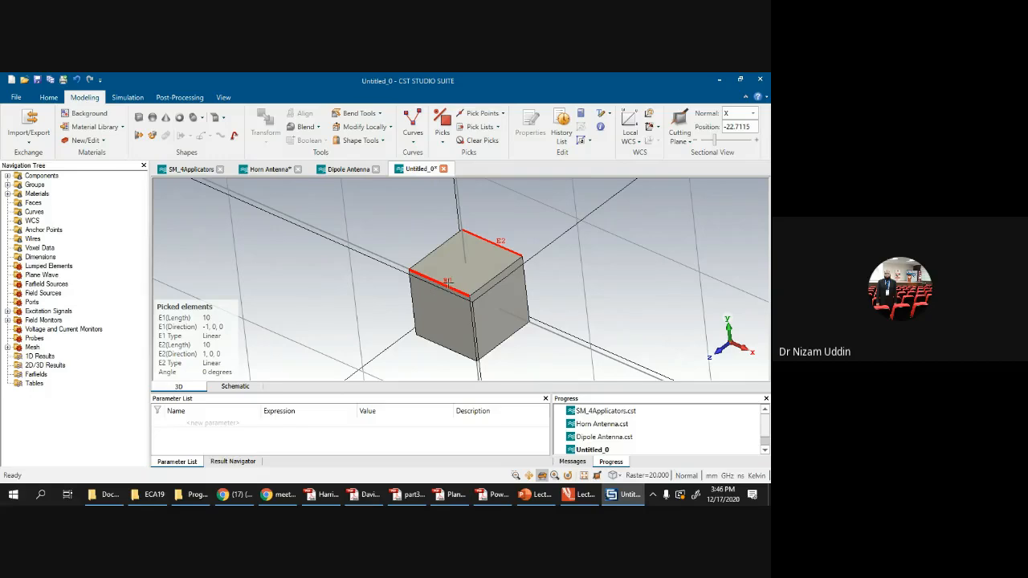
mouse_move(447, 283)
left_mouse_down()
mouse_move(456, 280)
mouse_move(448, 283)
left_mouse_up()
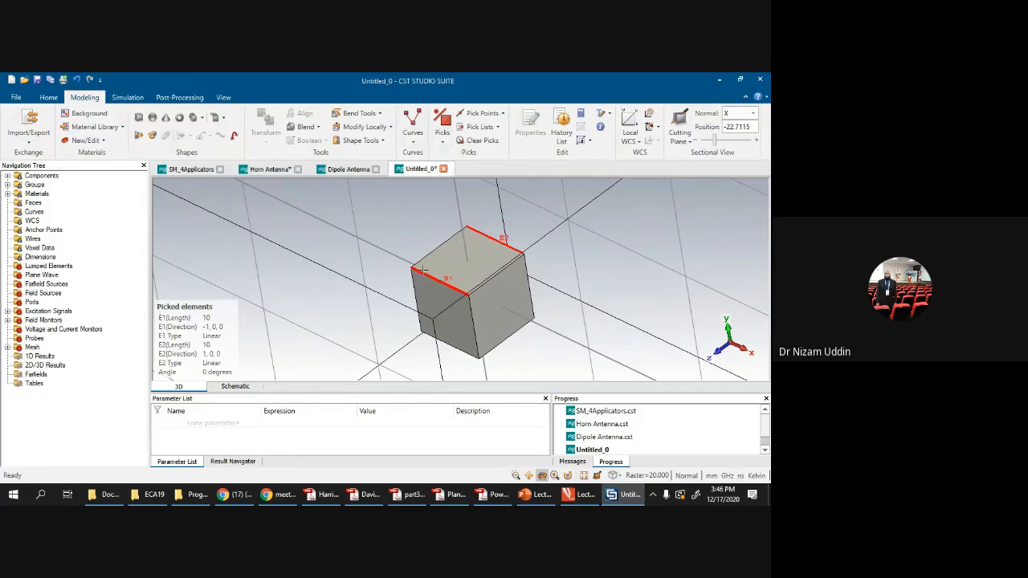
left_click(414, 142)
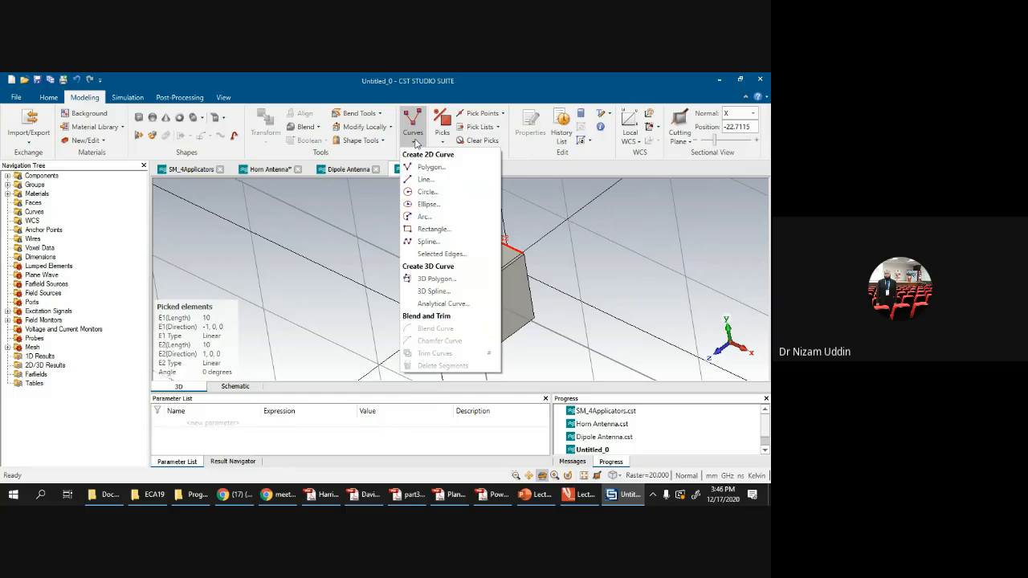
left_click(416, 143)
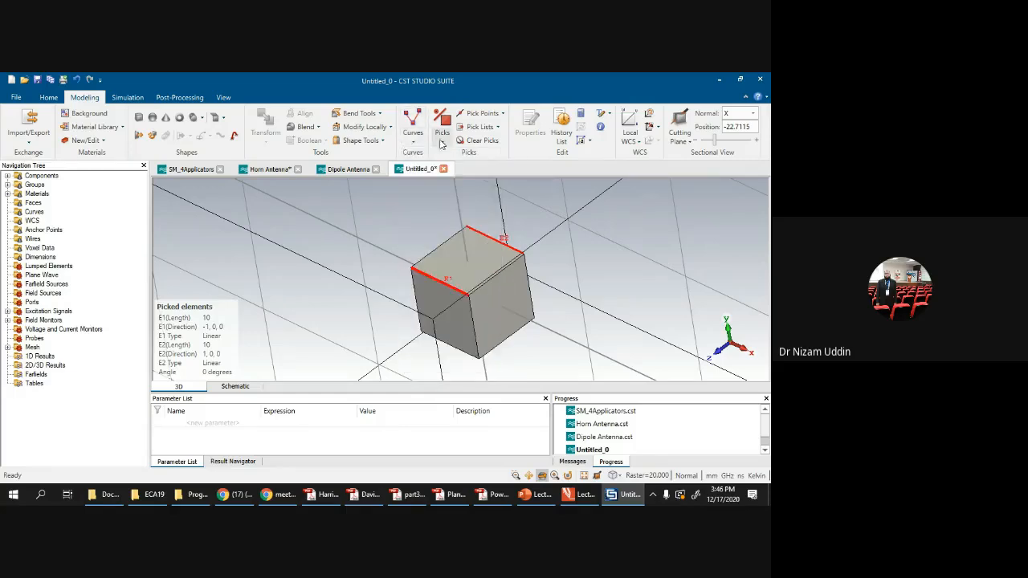
left_click(443, 144)
left_click(481, 140)
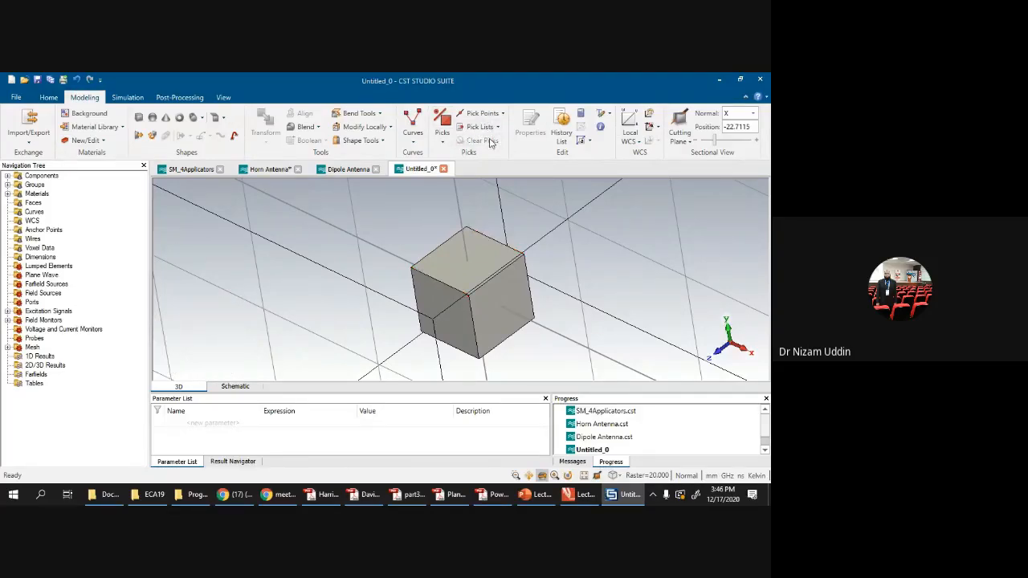
Step: Open the brick definition of the Waveguide solid in component1 for editing from its history
mouse_move(479, 277)
left_mouse_down()
mouse_move(562, 233)
mouse_move(509, 220)
mouse_move(476, 263)
left_mouse_up()
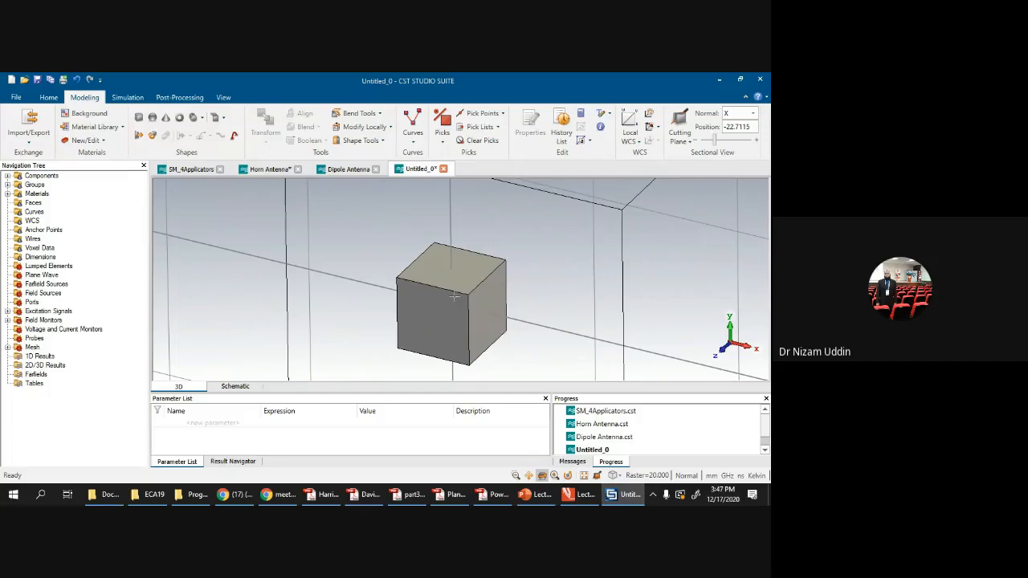
left_click(7, 176)
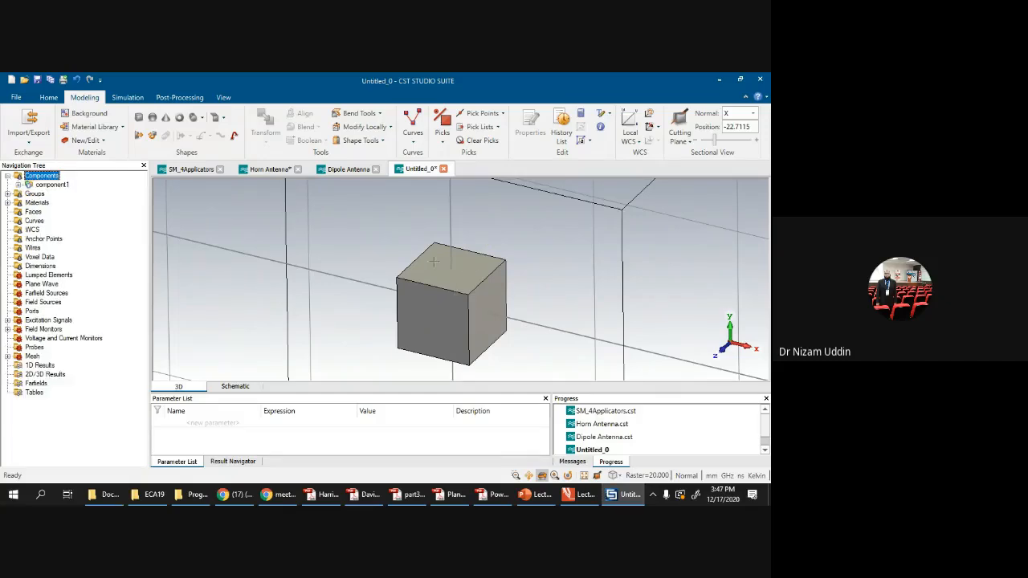
scroll(512, 274, "down", 3)
scroll(512, 273, "up", 3)
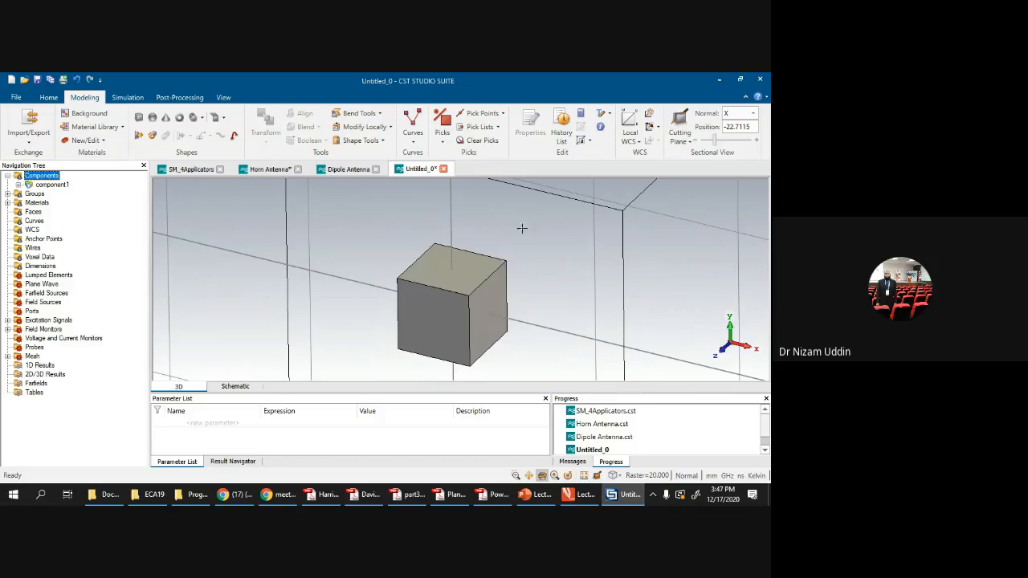
left_click(18, 185)
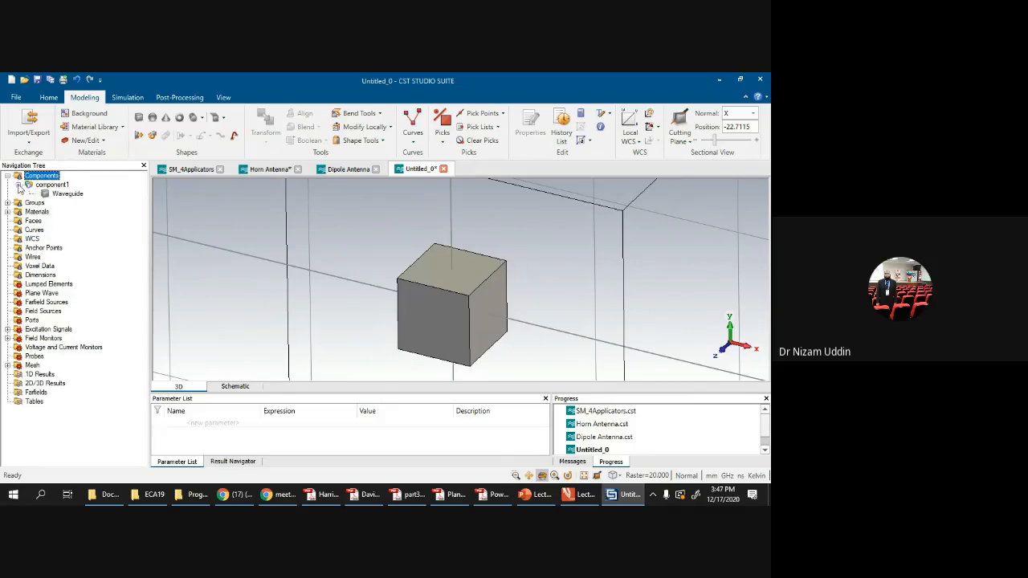
left_click(79, 197)
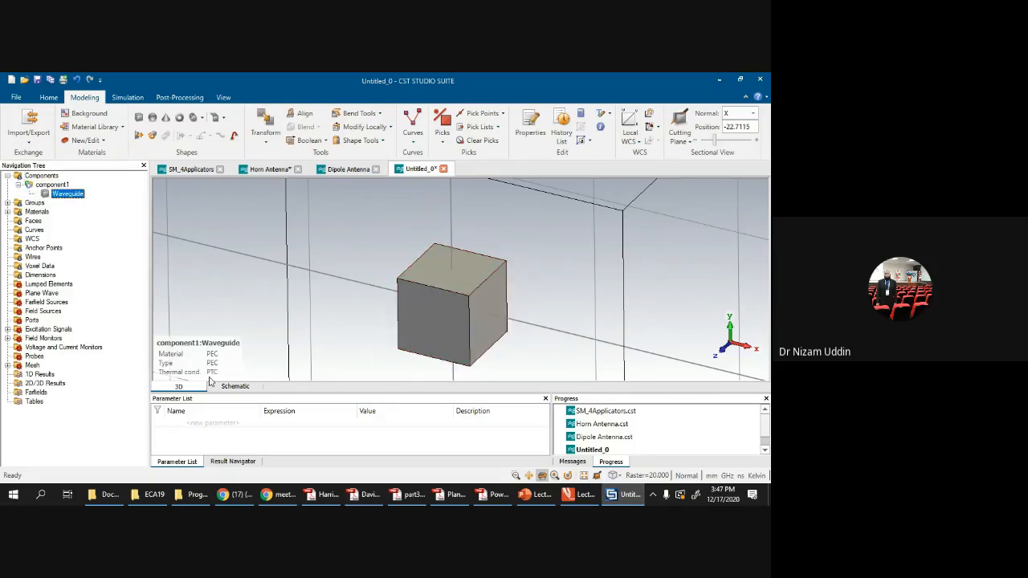
double_click(79, 198)
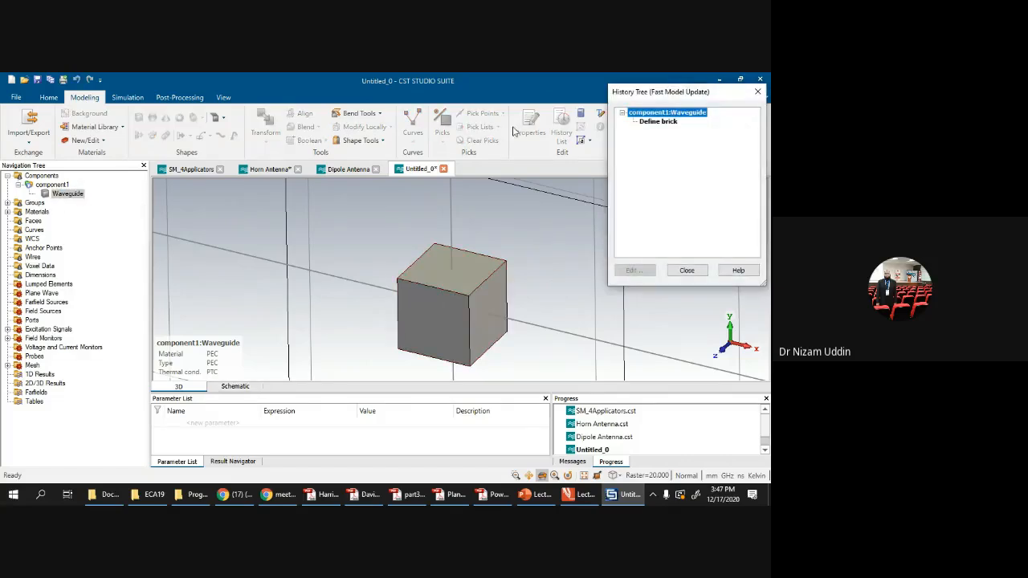
left_click(647, 121)
left_click(635, 270)
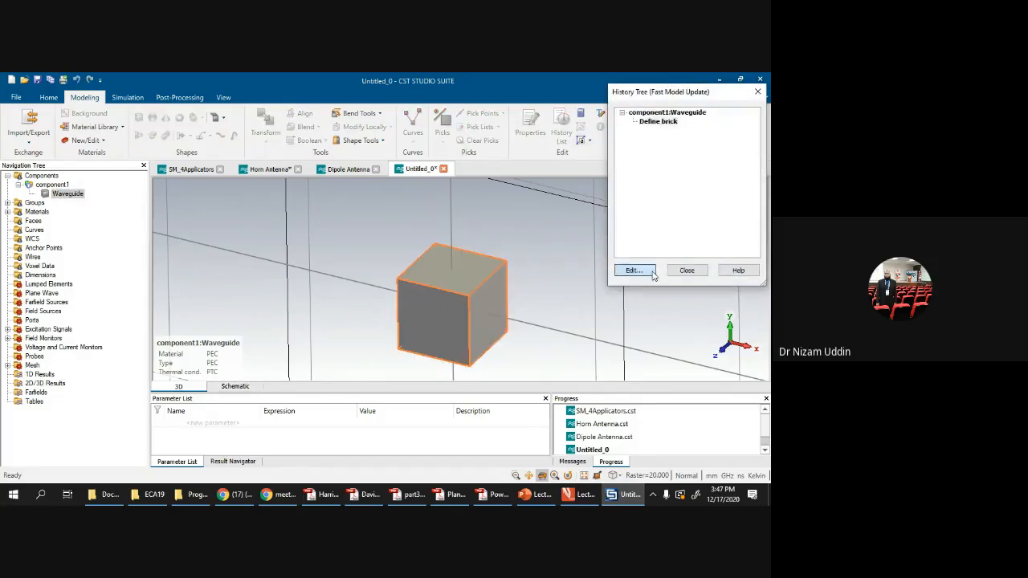
Step: Set the Waveguide brick's Zmin to -10 and Zmax to 10, and preview the new length
left_click(611, 149)
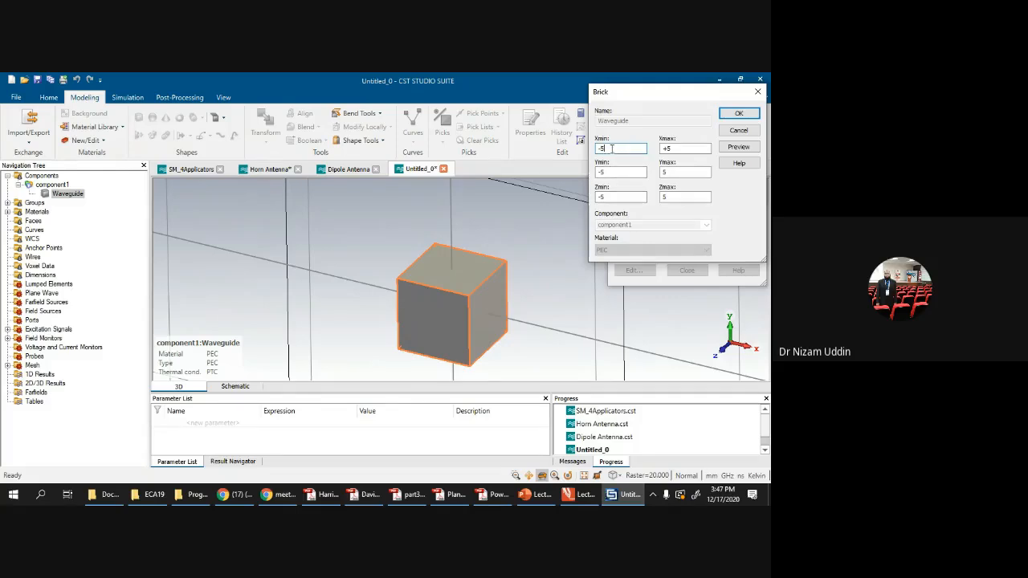
left_click(601, 197)
key("BackSpace")
type("10")
left_click(682, 198)
type("10")
left_click(732, 148)
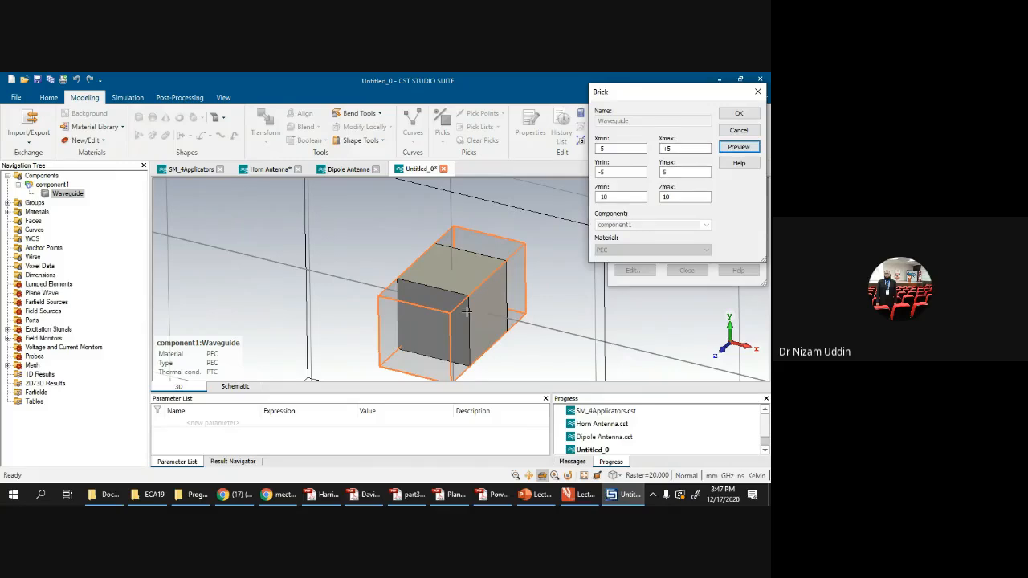
Step: Try Y limits of -7.5 and 7.5 for the Waveguide brick, and revert both entries
left_click(608, 173)
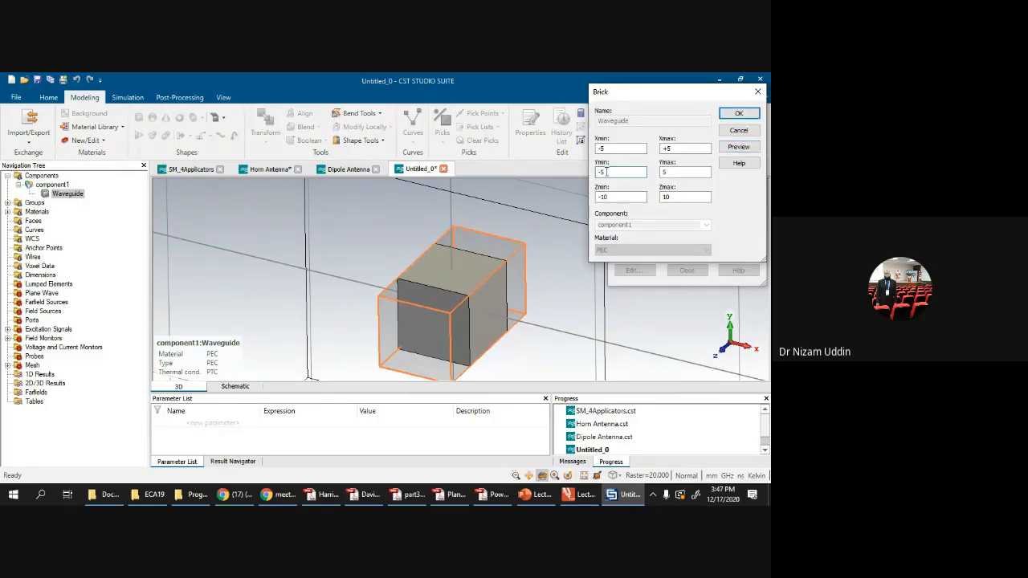
type("-7.5")
left_click(663, 173)
key("BackSpace")
type("7.5")
key("ctrl+z")
key("ctrl+z")
key("ctrl+z")
left_click_drag(618, 172, 602, 171)
Step: Set the Waveguide brick's Xmin to -7.5 and Xmax to +7.5, preview and apply the resize, and close its history
left_click(608, 149)
key("BackSpace")
type("7")
left_click(669, 150)
type("7.5")
left_click(738, 147)
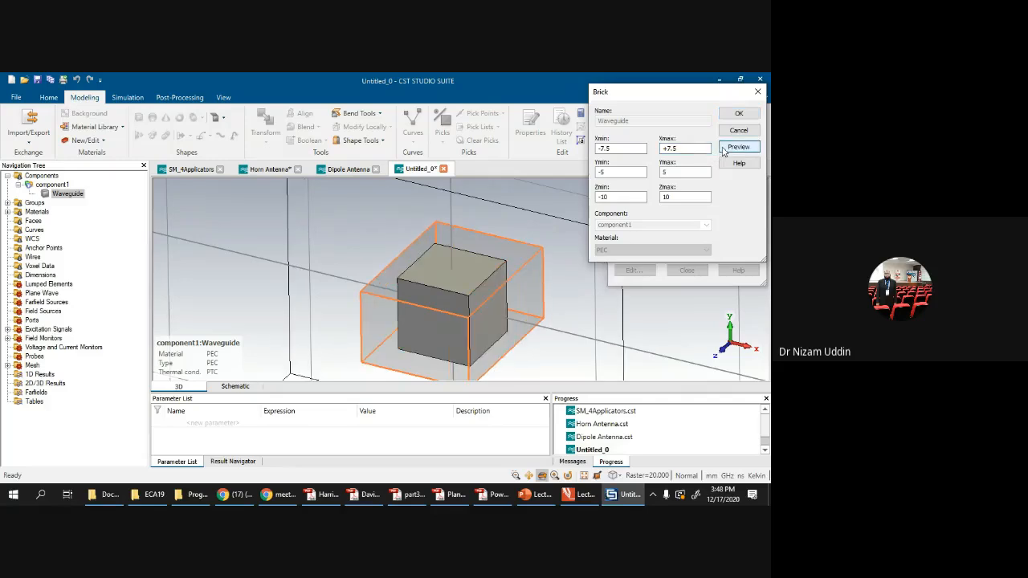
left_click_drag(496, 271, 468, 233)
left_click(743, 117)
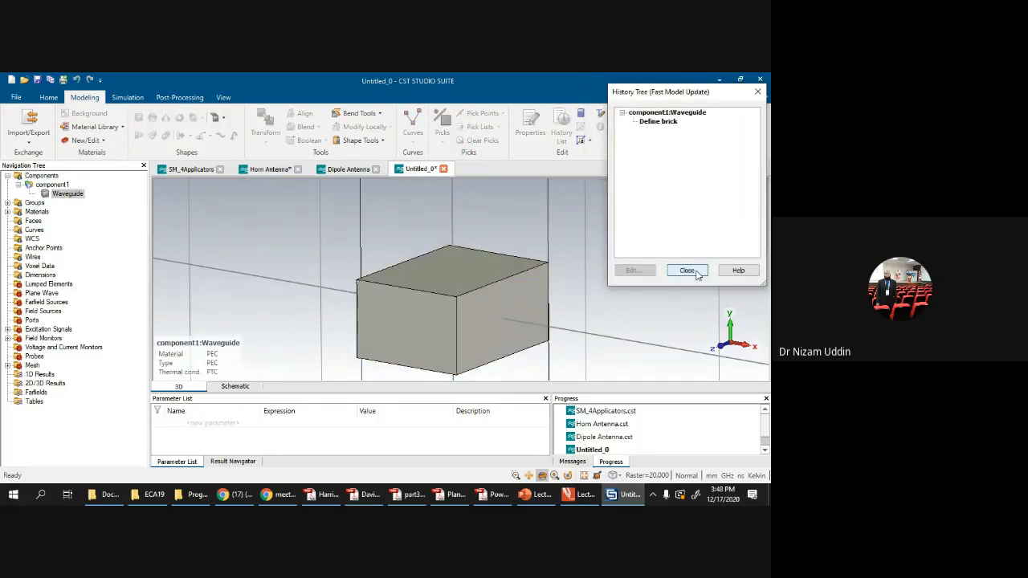
left_click(687, 270)
scroll(506, 267, "up", 3)
scroll(506, 266, "down", 6)
mouse_move(506, 266)
left_mouse_down()
mouse_move(467, 321)
mouse_move(459, 248)
mouse_move(420, 275)
mouse_move(488, 323)
mouse_move(470, 275)
mouse_move(473, 294)
mouse_move(464, 281)
mouse_move(520, 279)
mouse_move(490, 297)
mouse_move(493, 278)
left_mouse_up()
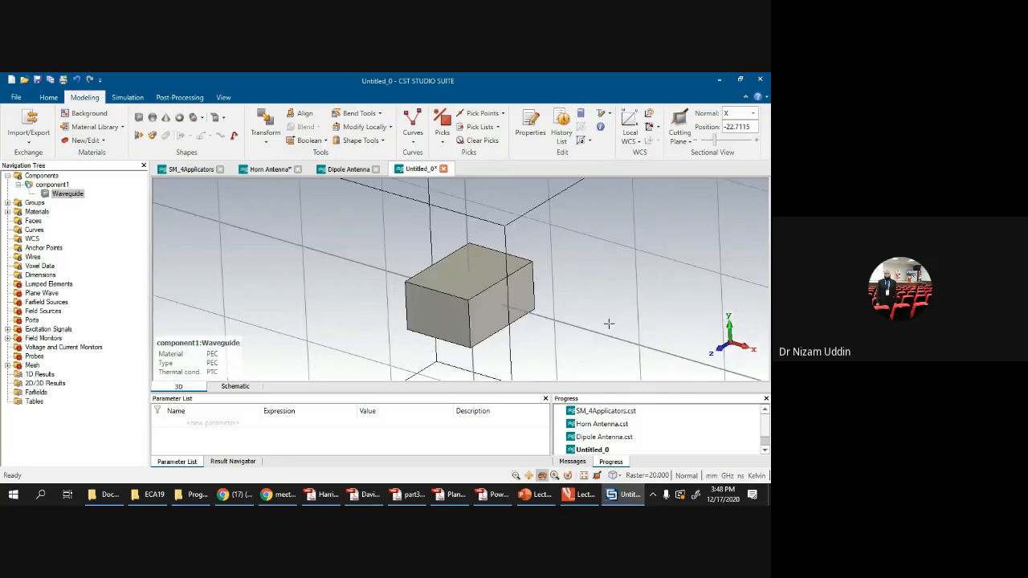
left_click_drag(608, 324, 611, 306)
left_click_drag(447, 323, 507, 271)
left_click_drag(418, 327, 532, 311)
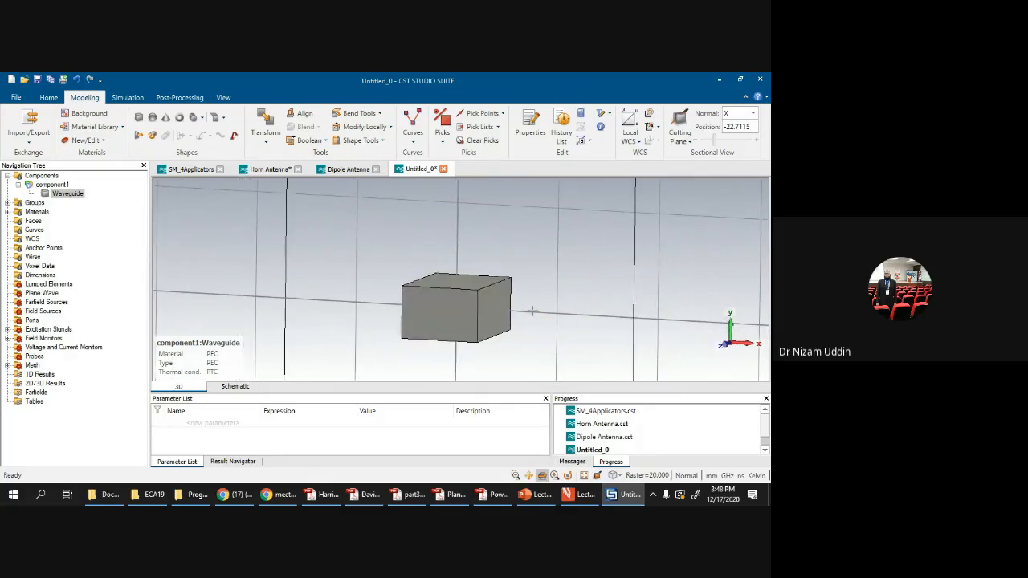
Step: Fit the whole model in the view, switch to the Perspective view, and select the Waveguide solid
left_click(584, 475)
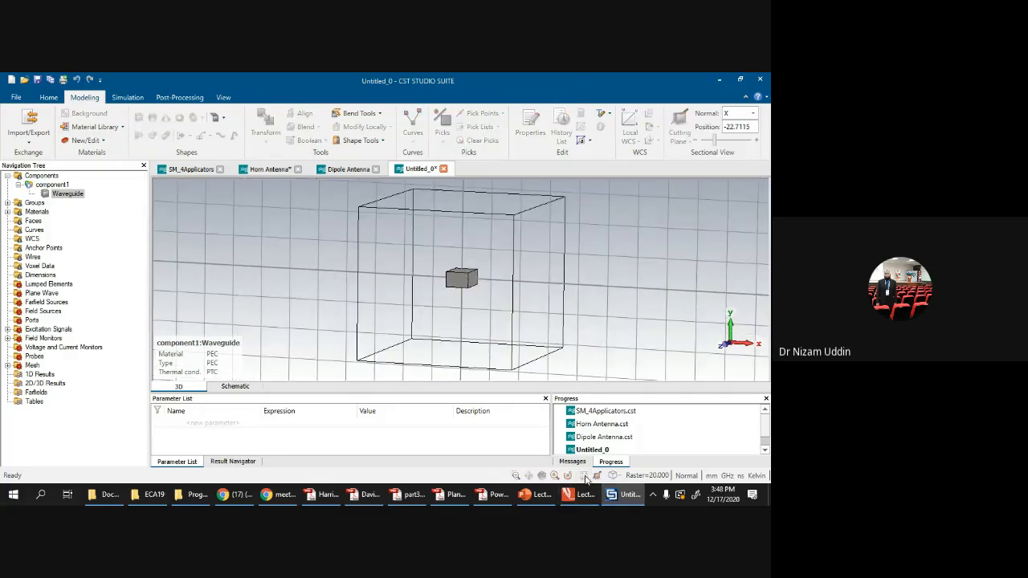
left_click(617, 476)
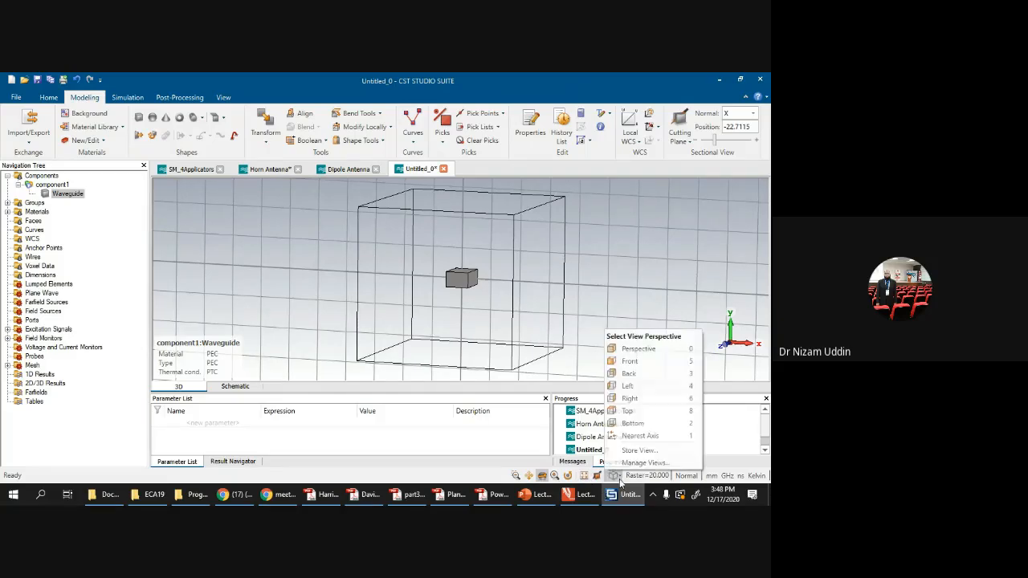
left_click(636, 349)
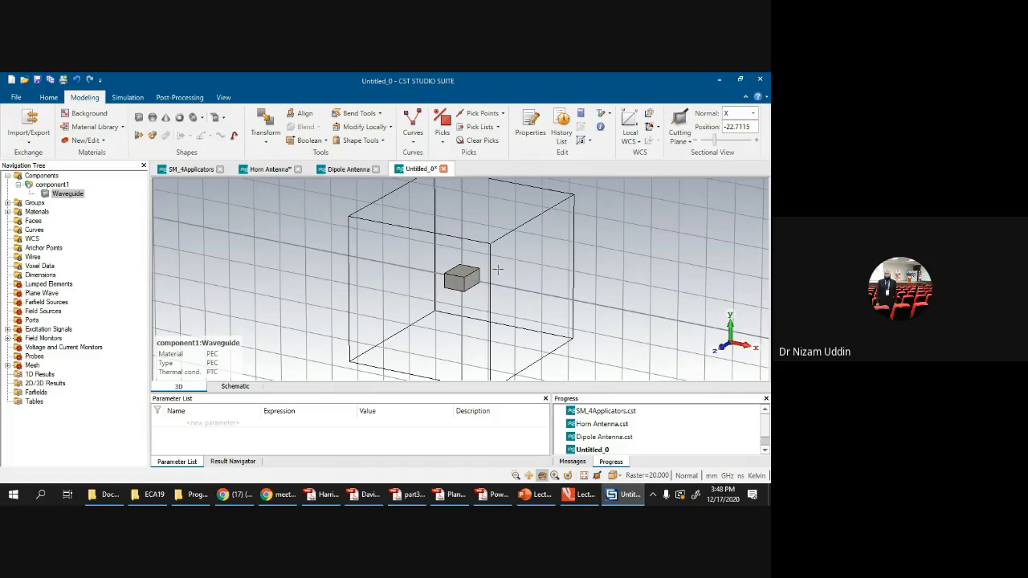
left_click(472, 286)
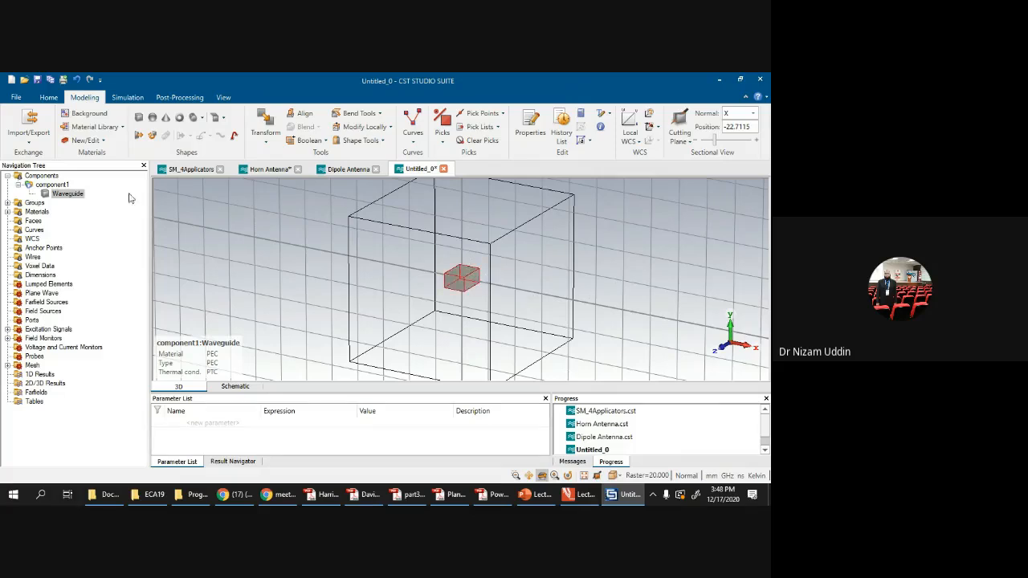
left_click(64, 195)
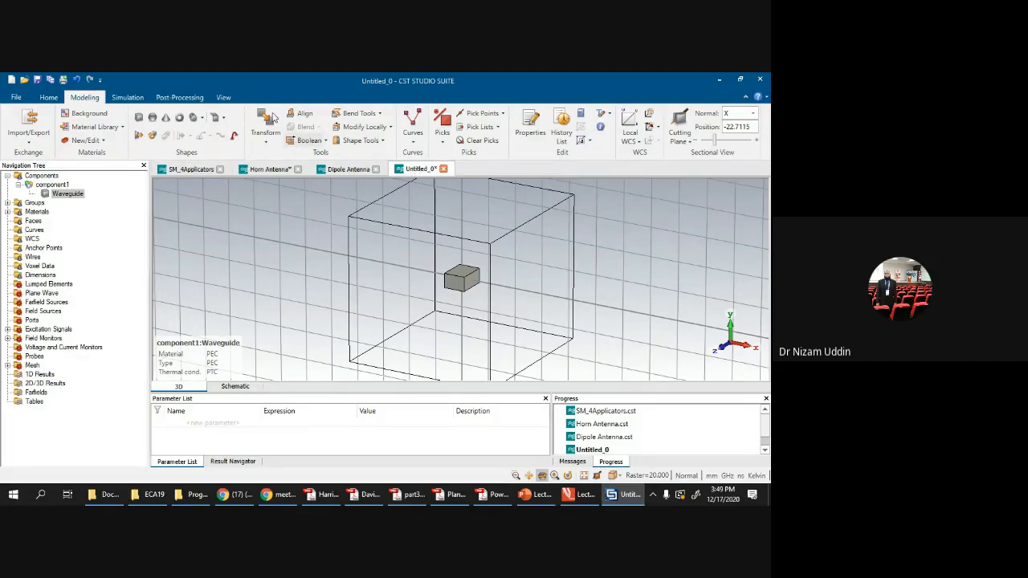
Step: Open the model's history list and look through its template, component1 and Waveguide brick entries
left_click(562, 129)
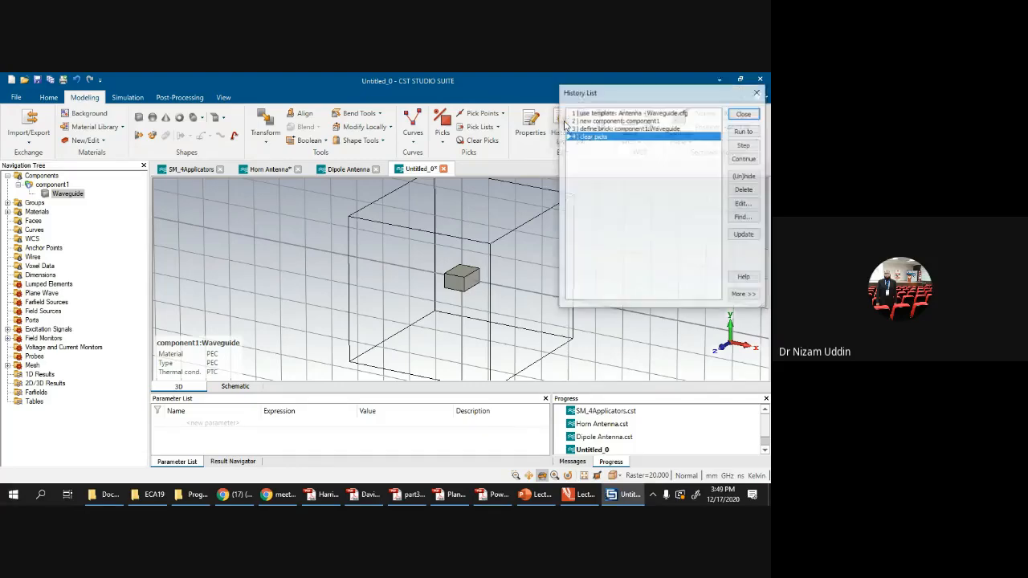
left_click(757, 92)
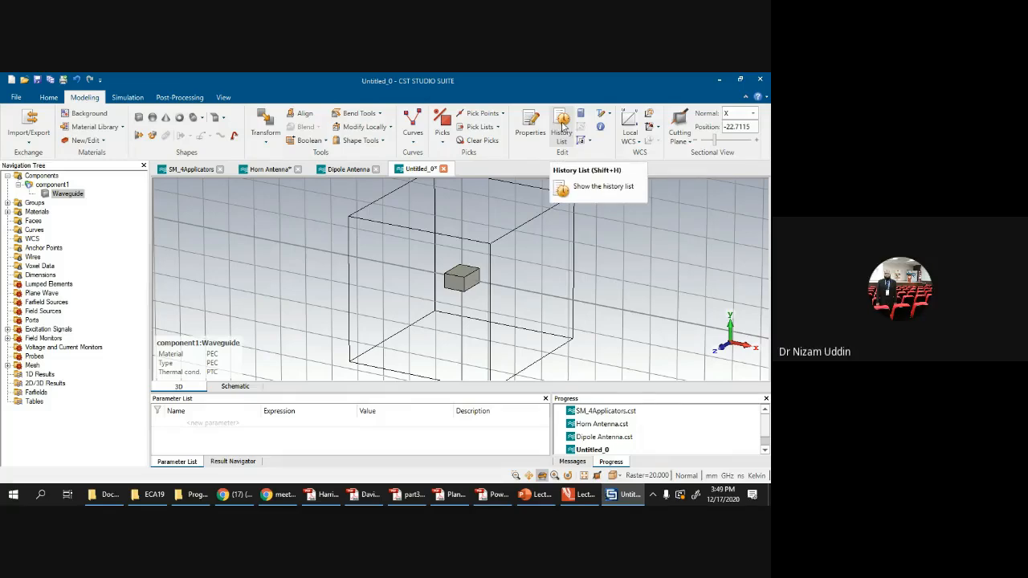
left_click(562, 127)
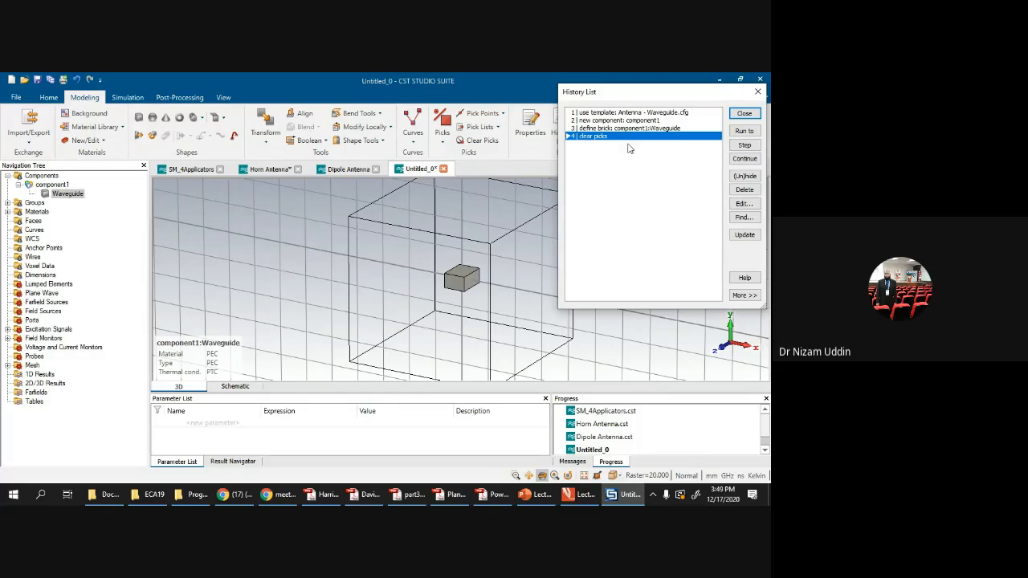
left_click(68, 194)
left_click(623, 114)
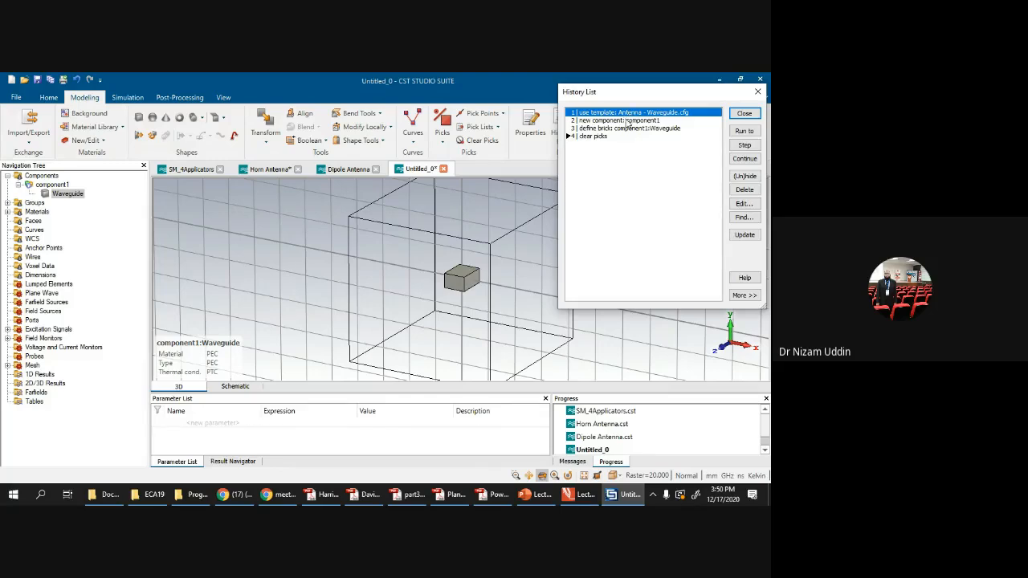
left_click(623, 120)
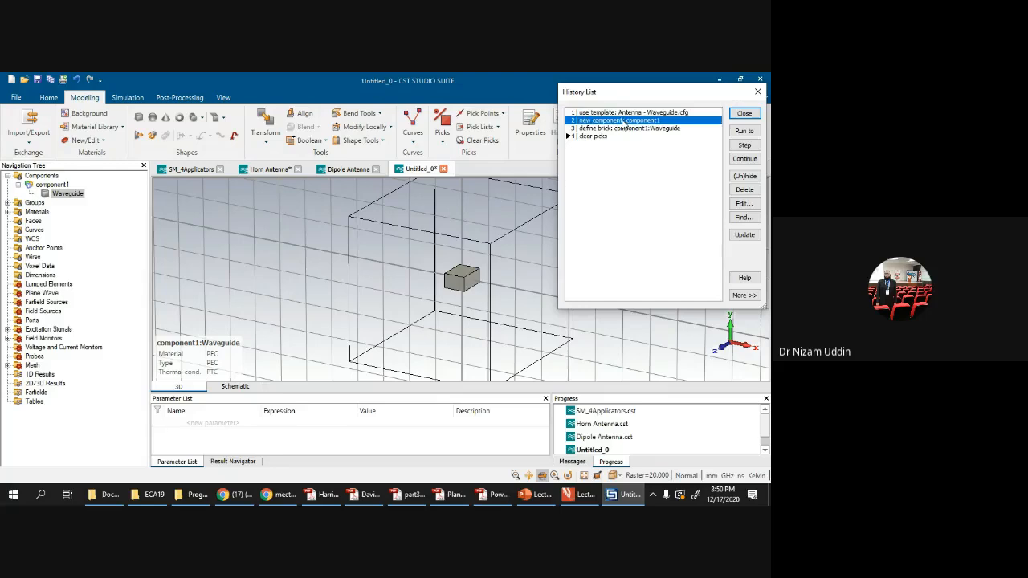
left_click(618, 129)
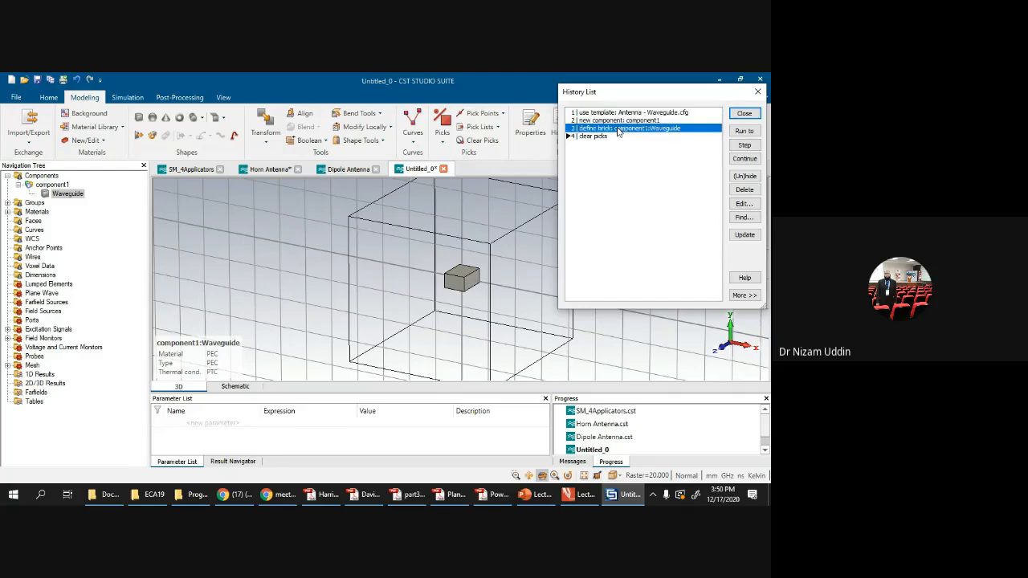
left_click(617, 121)
Step: Replay the history one entry at a time, from the Antenna - Waveguide template through component1 to the Waveguide brick definition
left_click(615, 113)
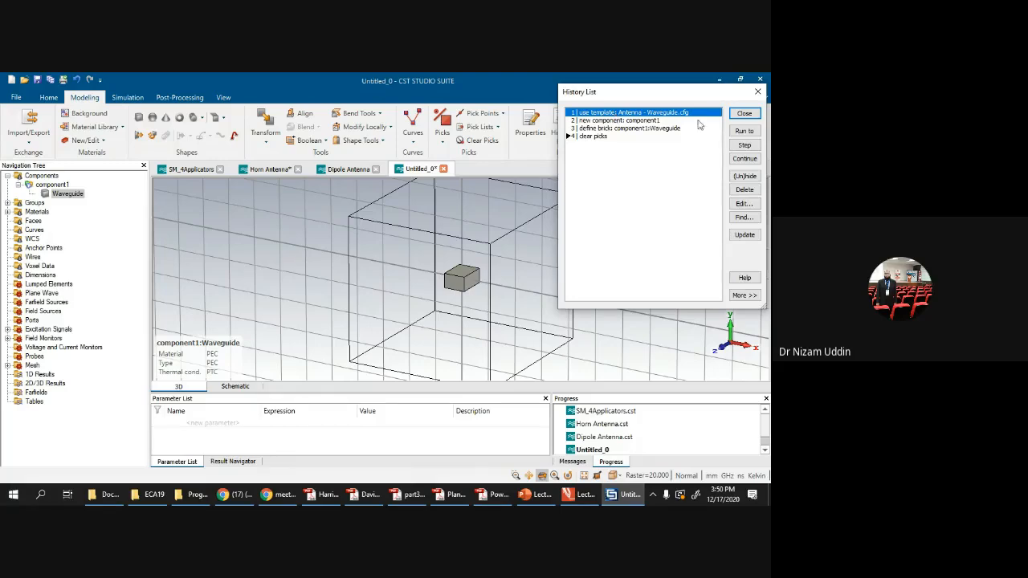
left_click(743, 131)
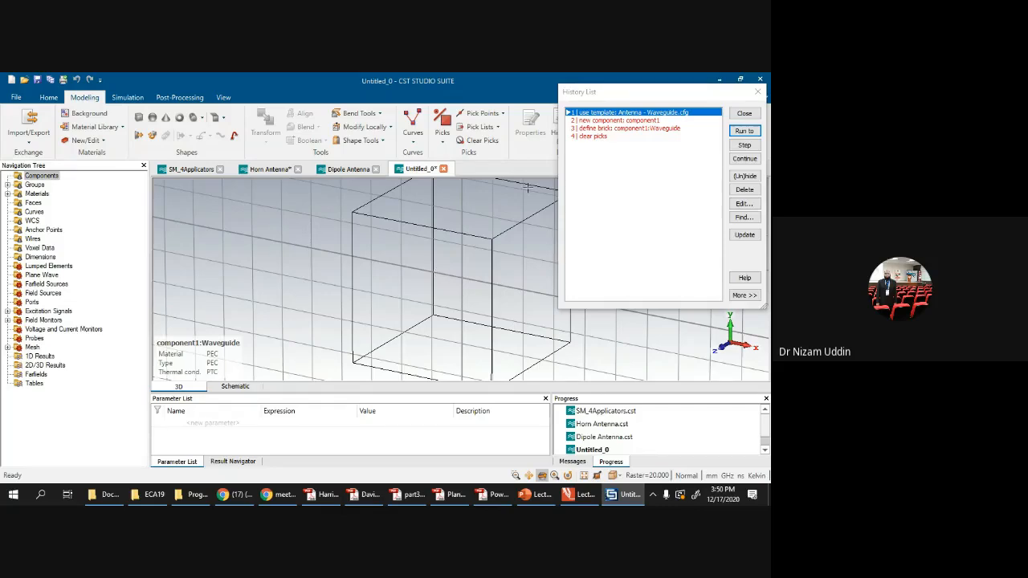
left_click(600, 121)
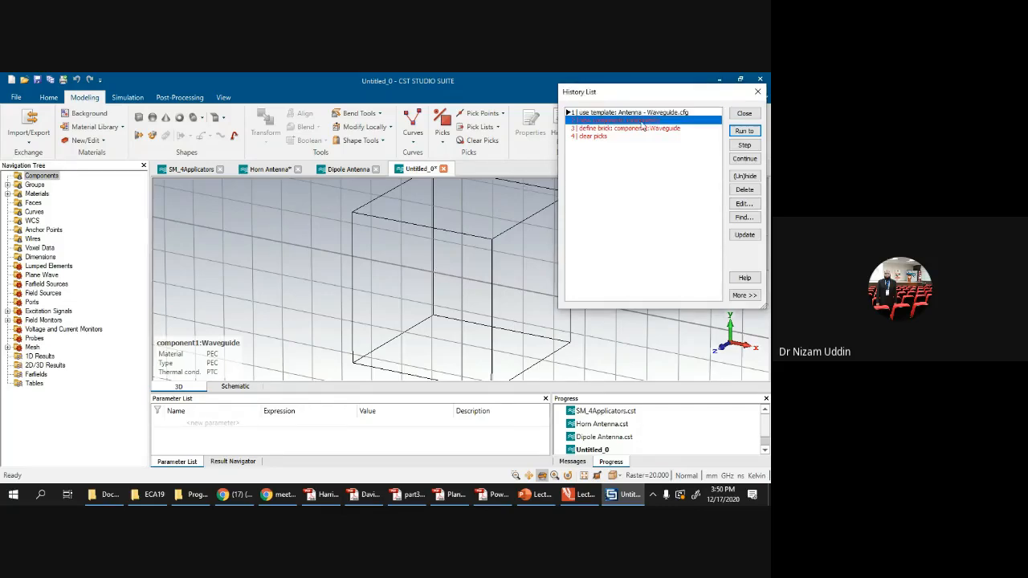
left_click(743, 131)
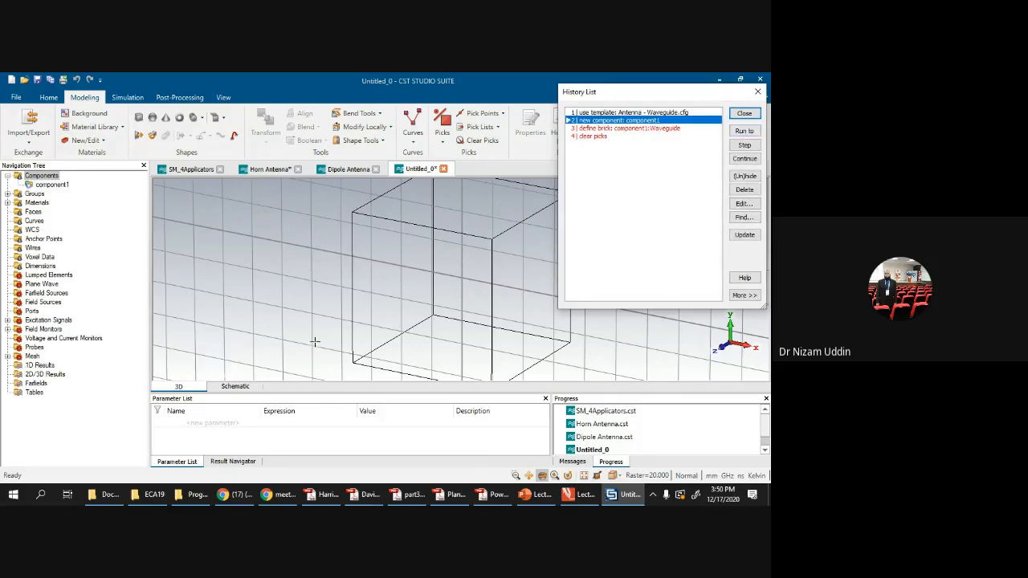
left_click(644, 129)
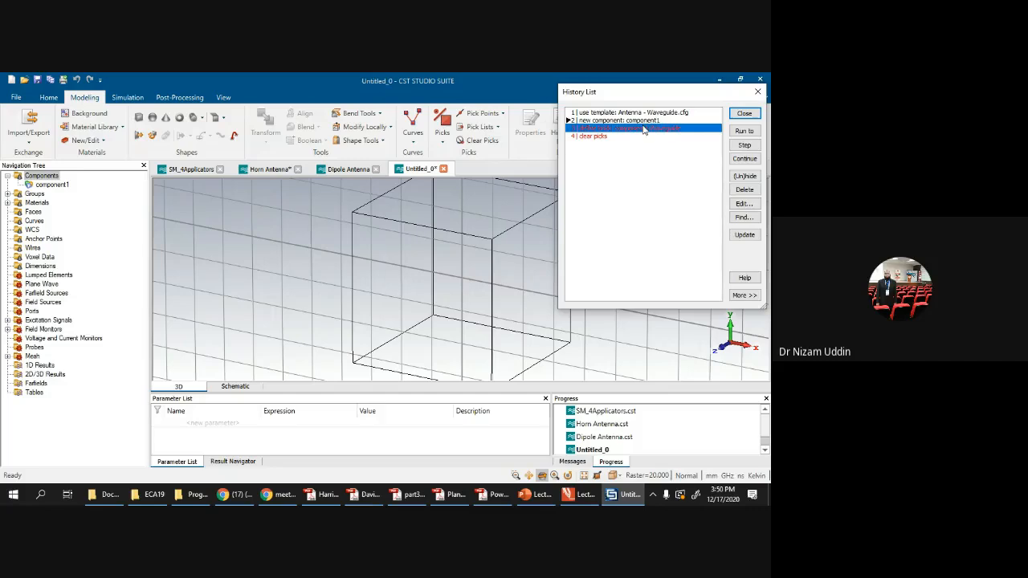
left_click(734, 132)
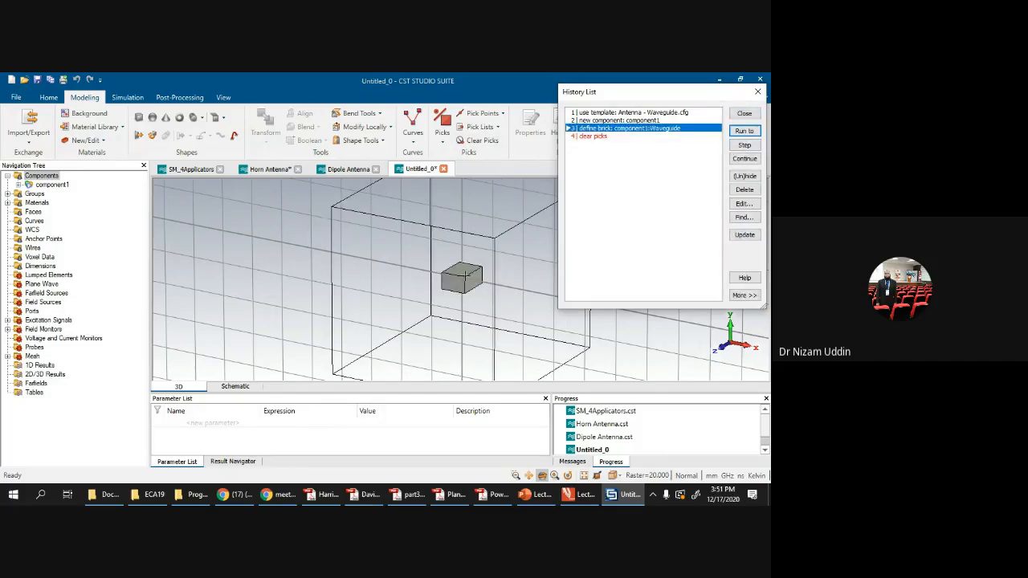
scroll(464, 277, "up", 4)
scroll(444, 307, "up", 2)
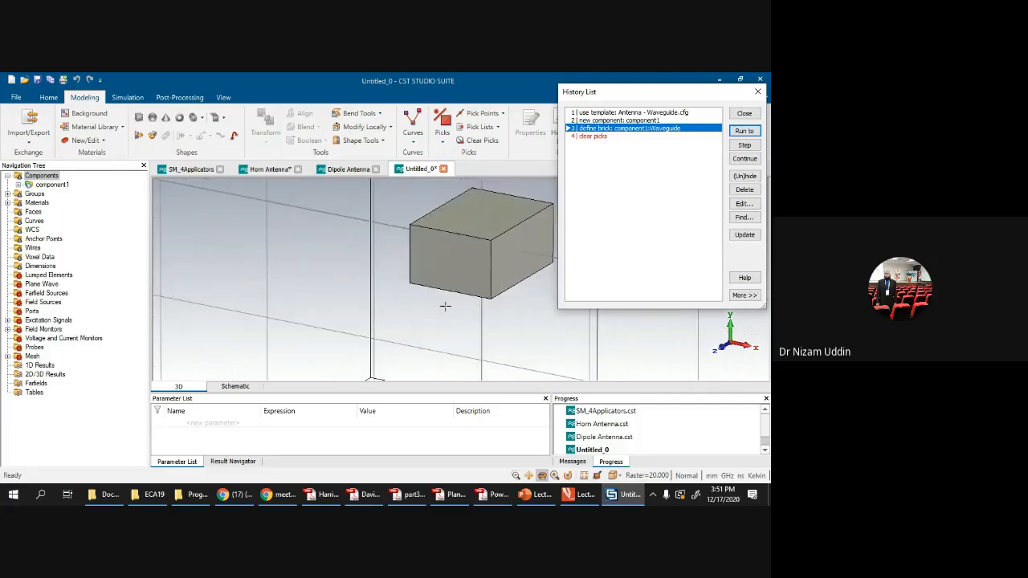
Step: Inspect the command behind the clear picks history entry and leave it unedited
left_click(603, 137)
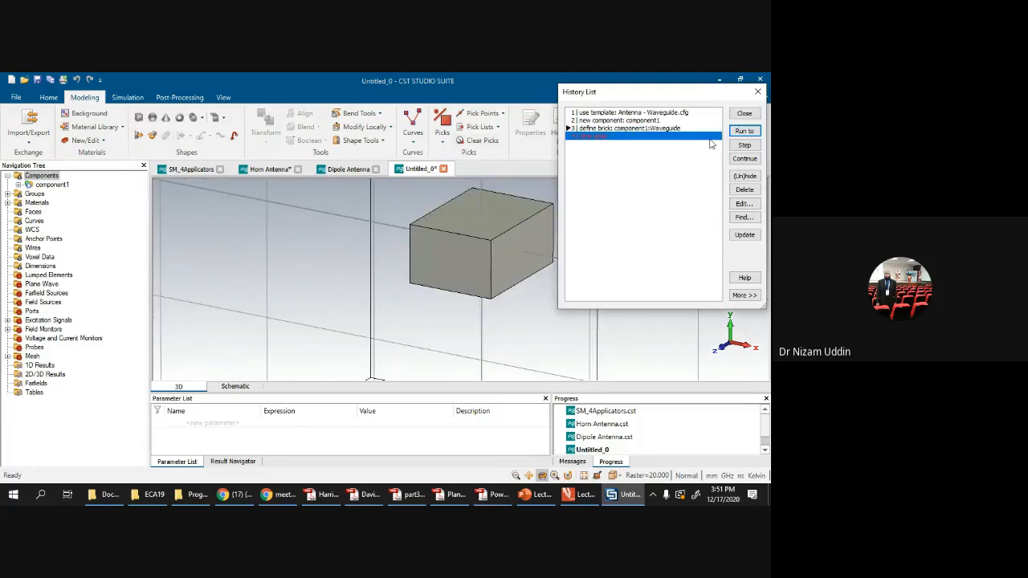
left_click(746, 205)
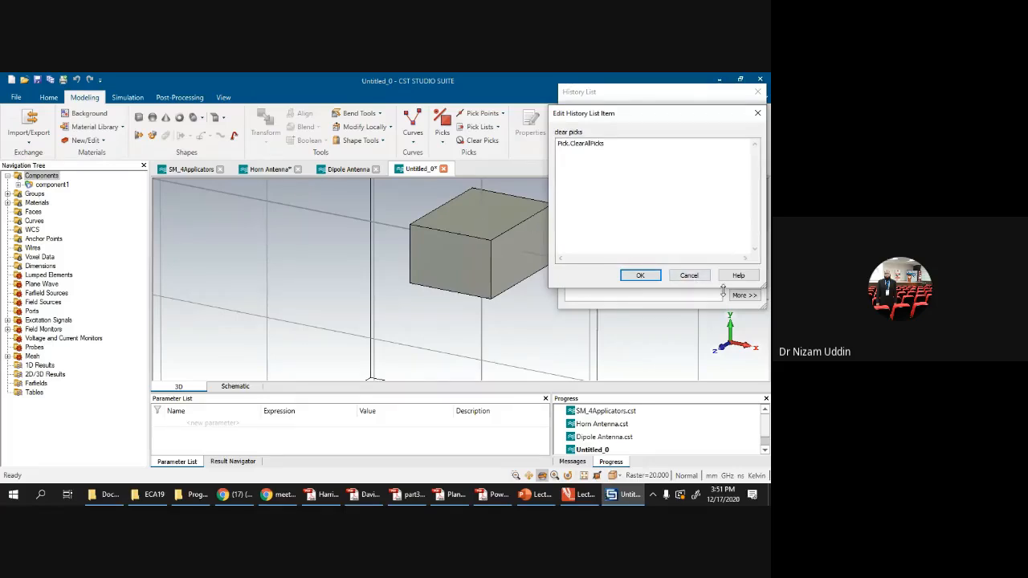
left_click(688, 275)
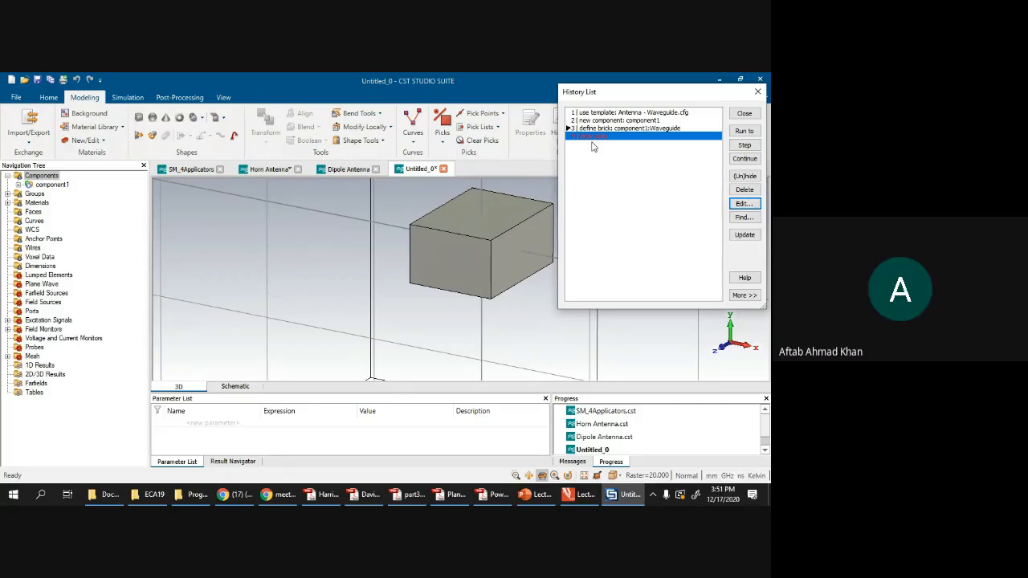
Step: Switch to the Google Meet call in the browser to check its participants, and return to CST Studio Suite
left_click(278, 494)
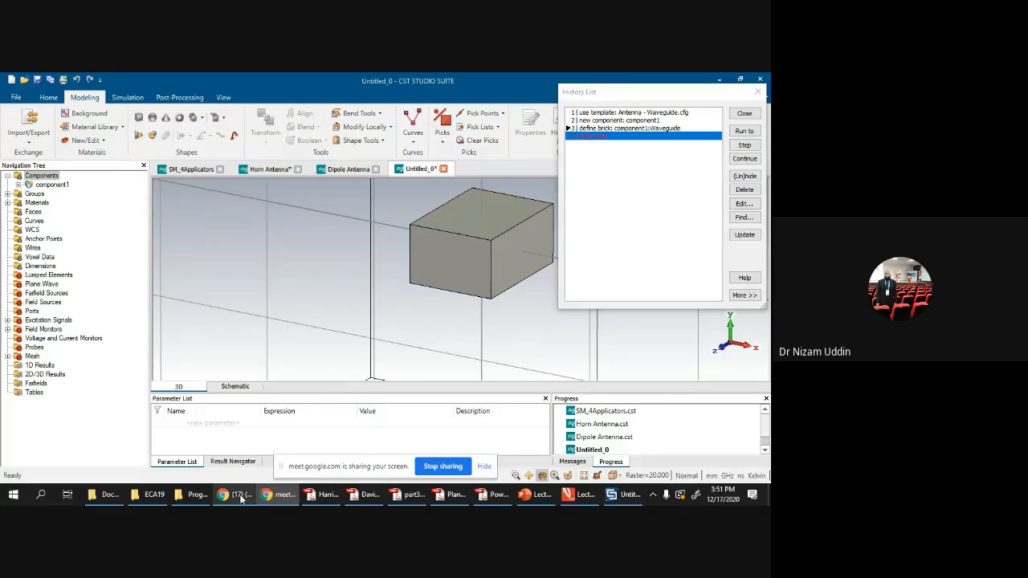
left_click(240, 495)
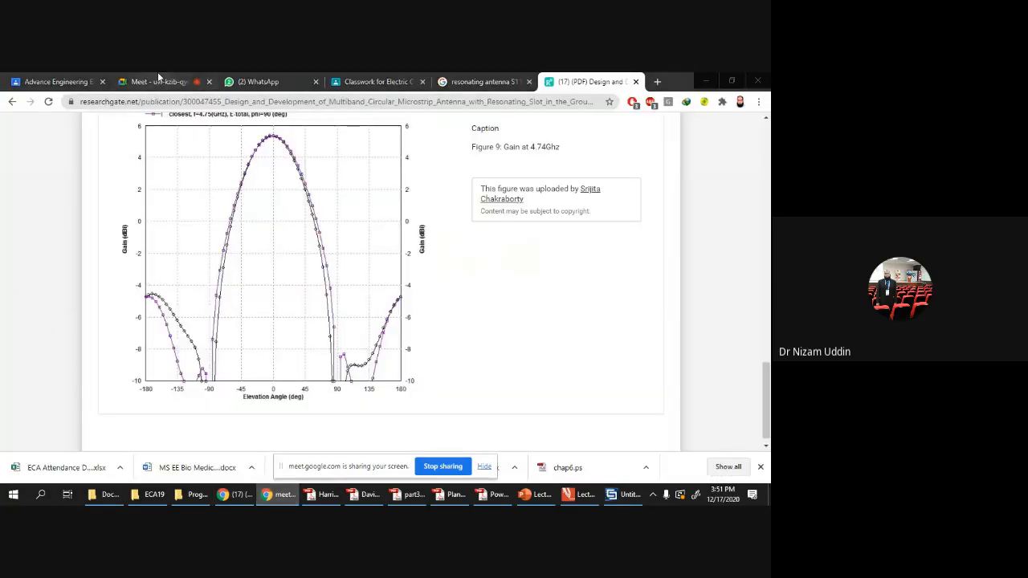
left_click(158, 79)
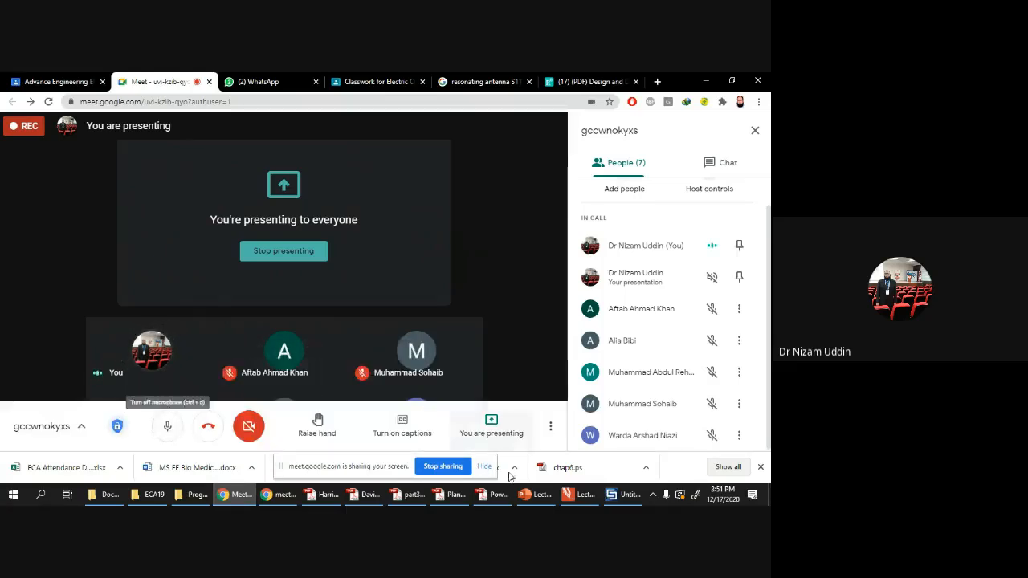
mouse_move(631, 498)
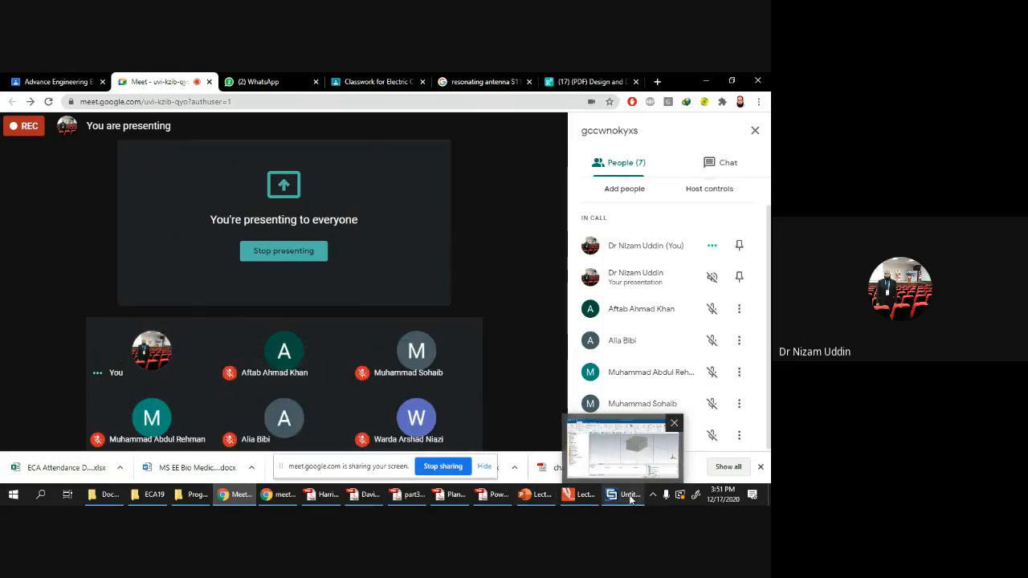
left_click(629, 496)
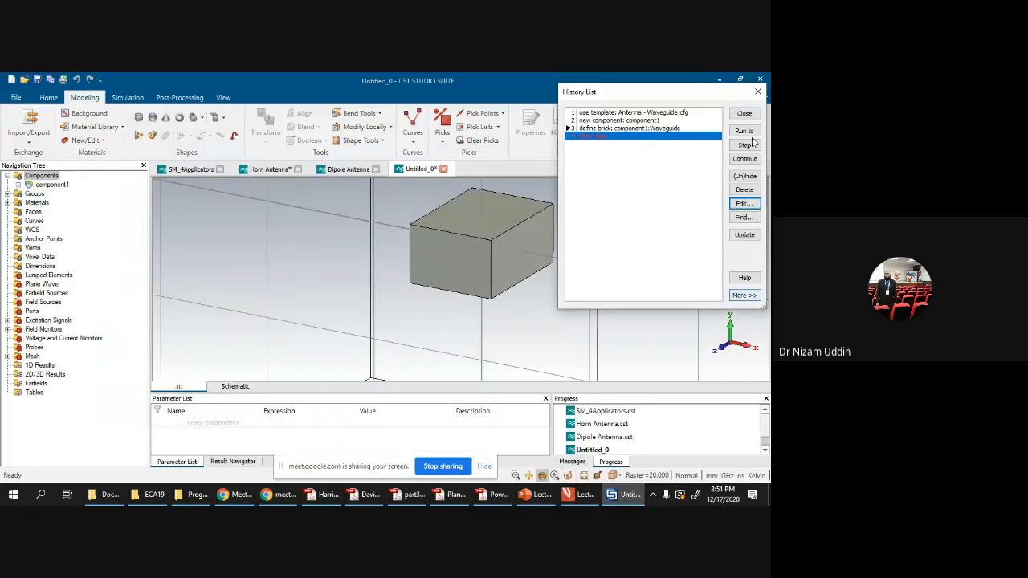
Step: Close the history list and save the project as Test in the CSTRuns folder, accepting that the remaining history operations are saved as hidden steps
left_click(745, 113)
scroll(507, 251, "up", 4)
scroll(509, 251, "down", 6)
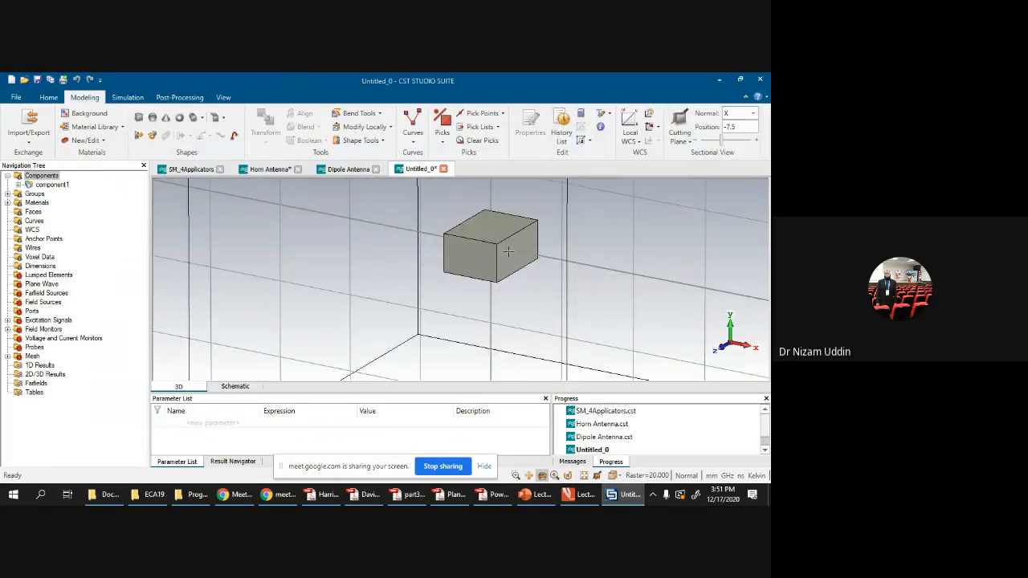
left_click(16, 97)
left_click(32, 135)
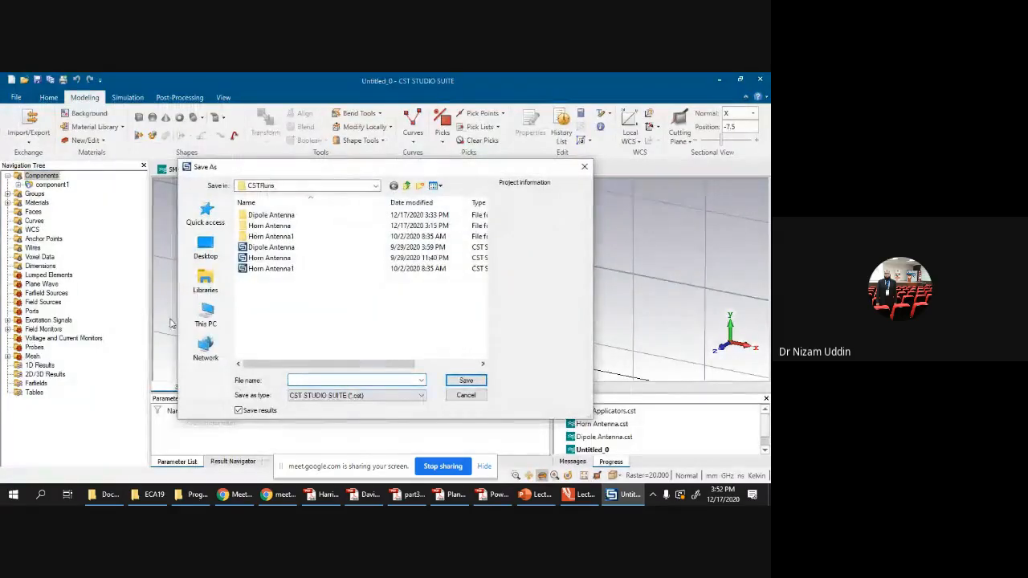
type("Test")
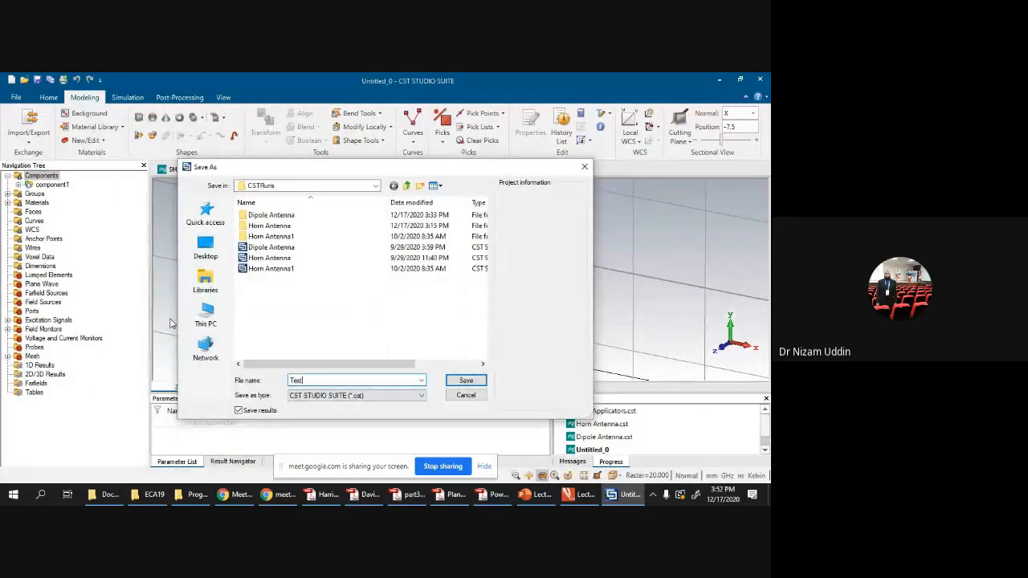
left_click(468, 380)
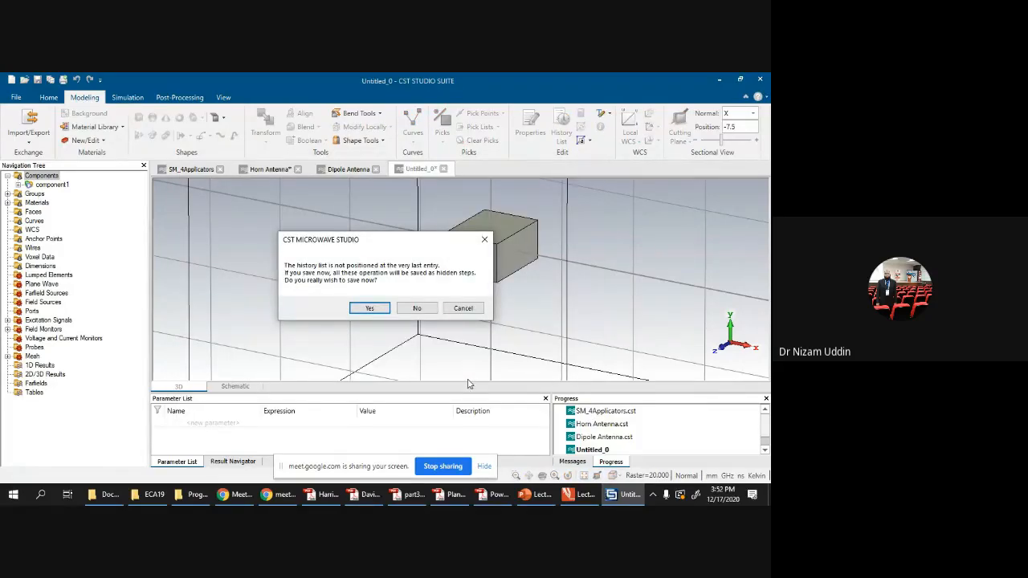
left_click(380, 309)
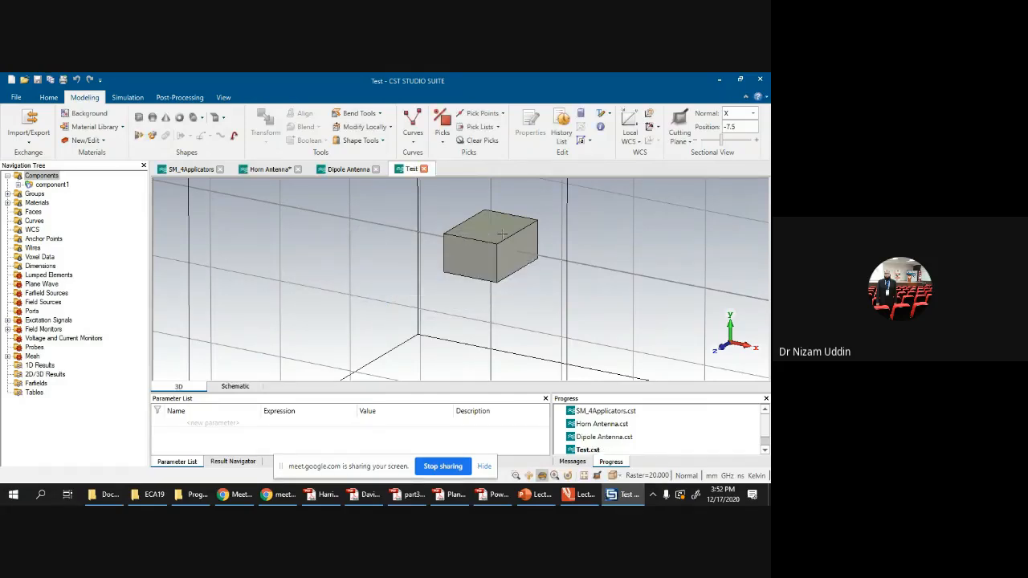
Step: Start a Translate transform on the Waveguide brick and move its outline freehand to about X 45, Y 15, Z 43
scroll(504, 235, "up", 3)
scroll(504, 234, "down", 2)
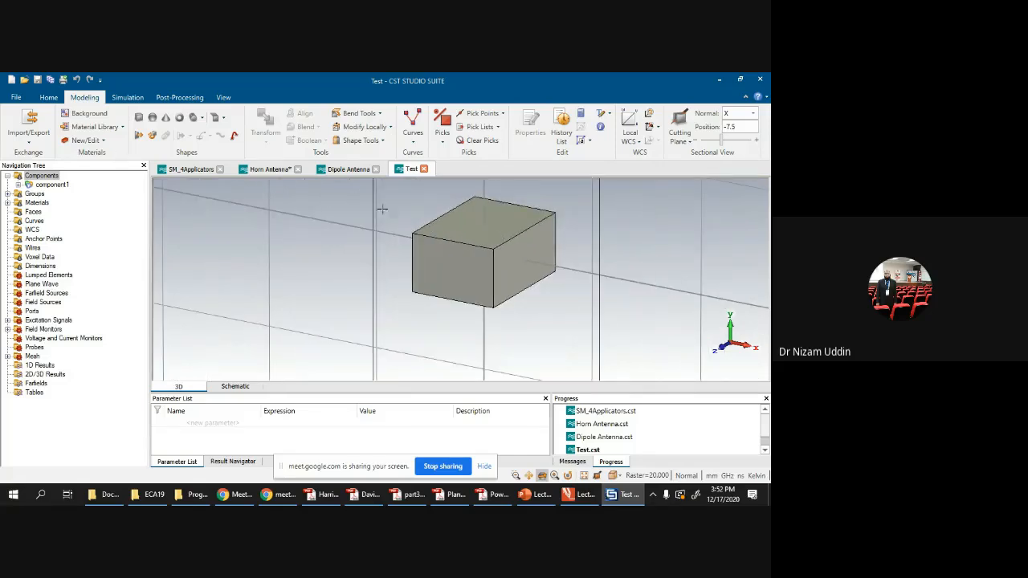
left_click(18, 184)
left_click(68, 194)
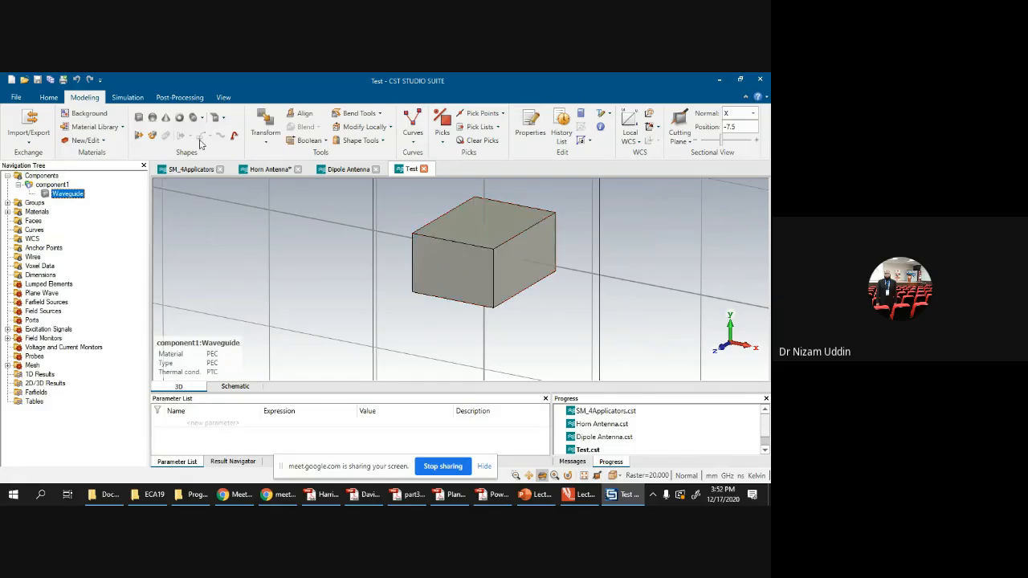
left_click(264, 141)
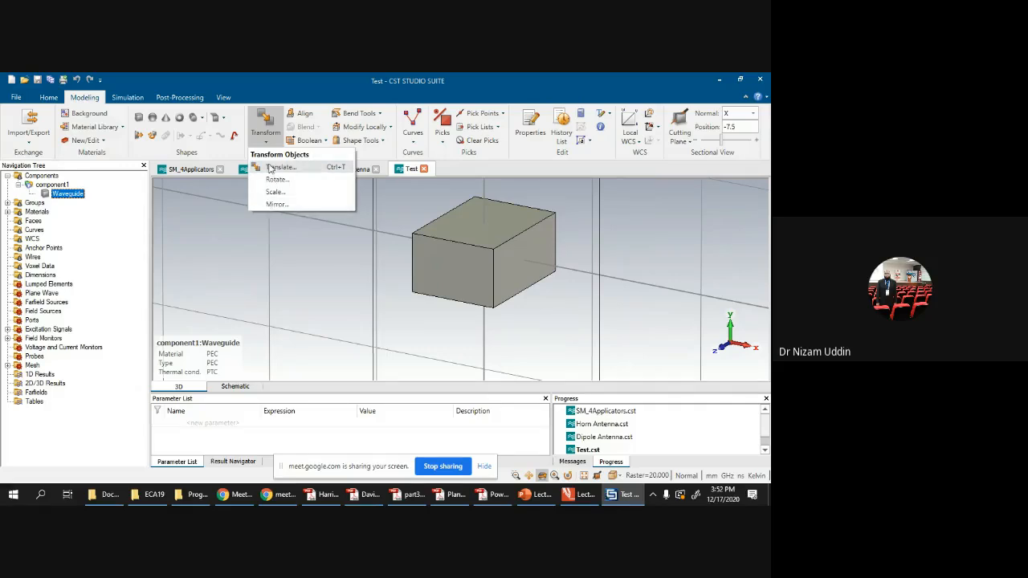
left_click(270, 167)
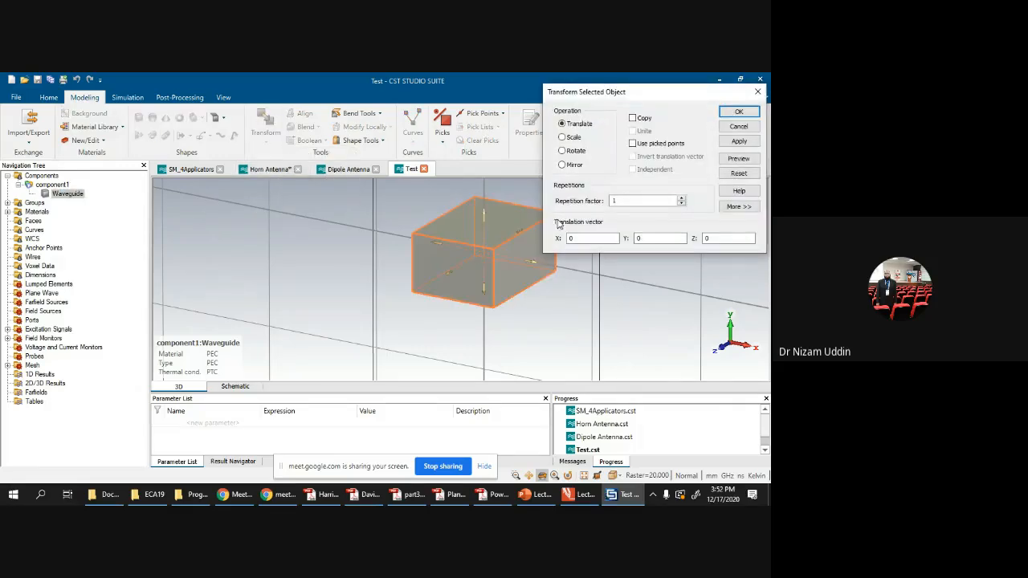
left_click_drag(532, 261, 658, 286)
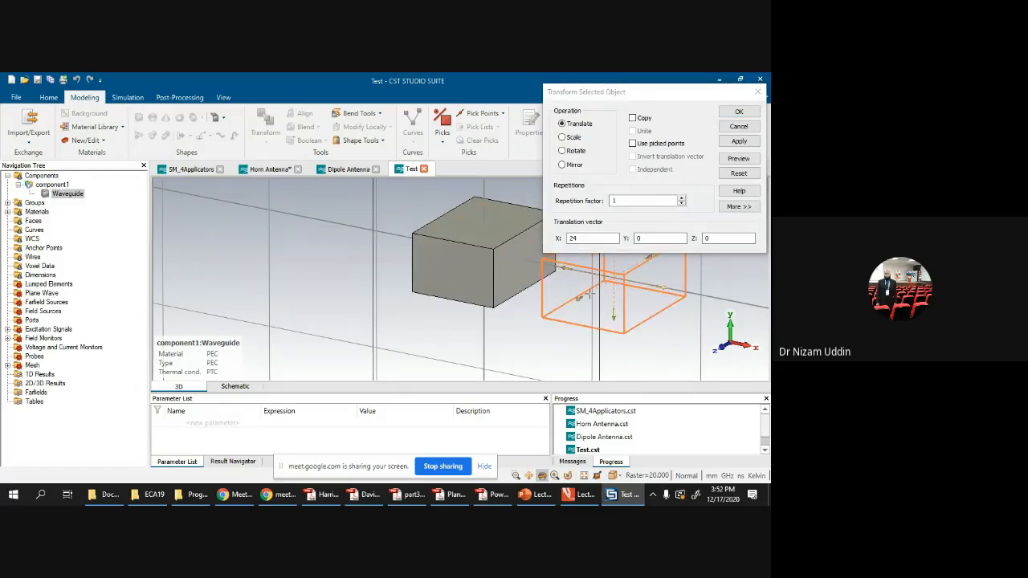
left_click_drag(578, 299, 442, 423)
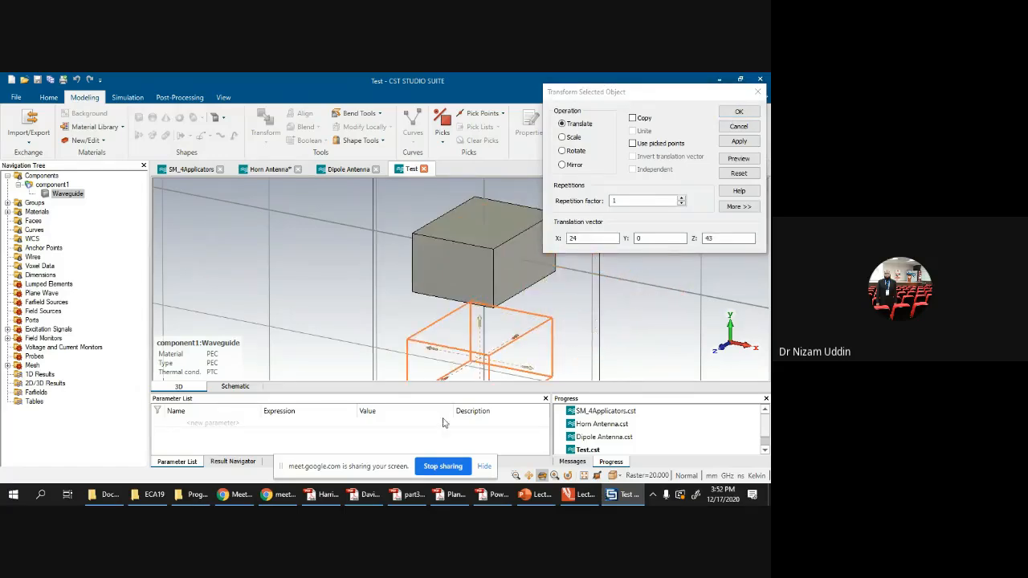
left_click_drag(480, 321, 581, 311)
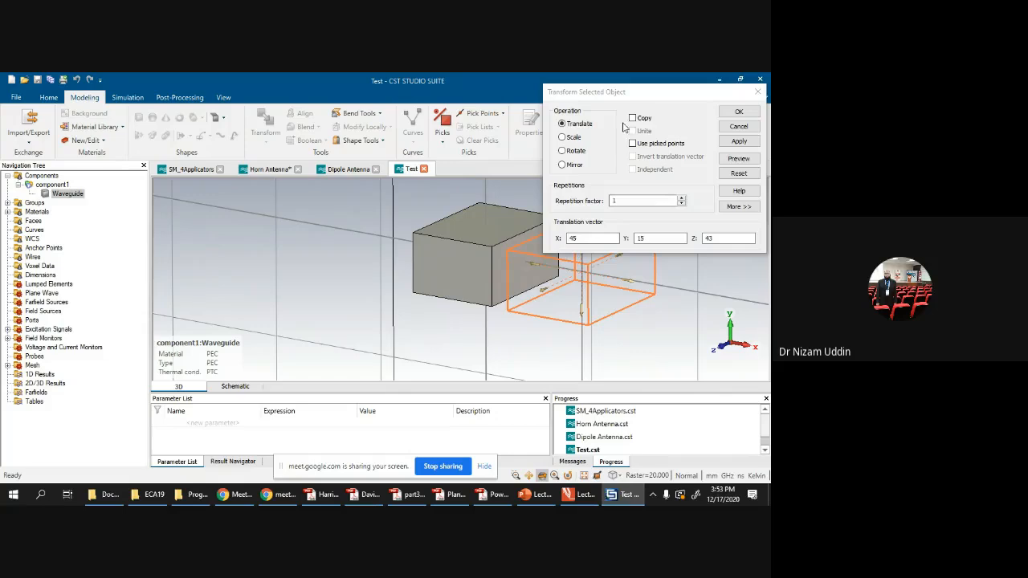
Step: Translate the Waveguide brick as a copy by X 45, Y 15, Z 43, and view both bricks
left_click(633, 118)
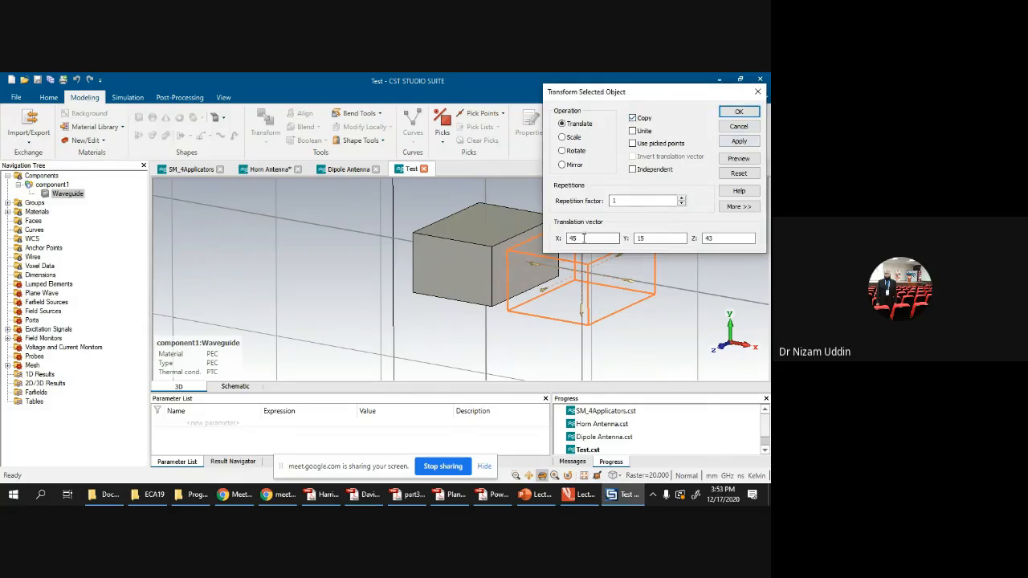
left_click(738, 159)
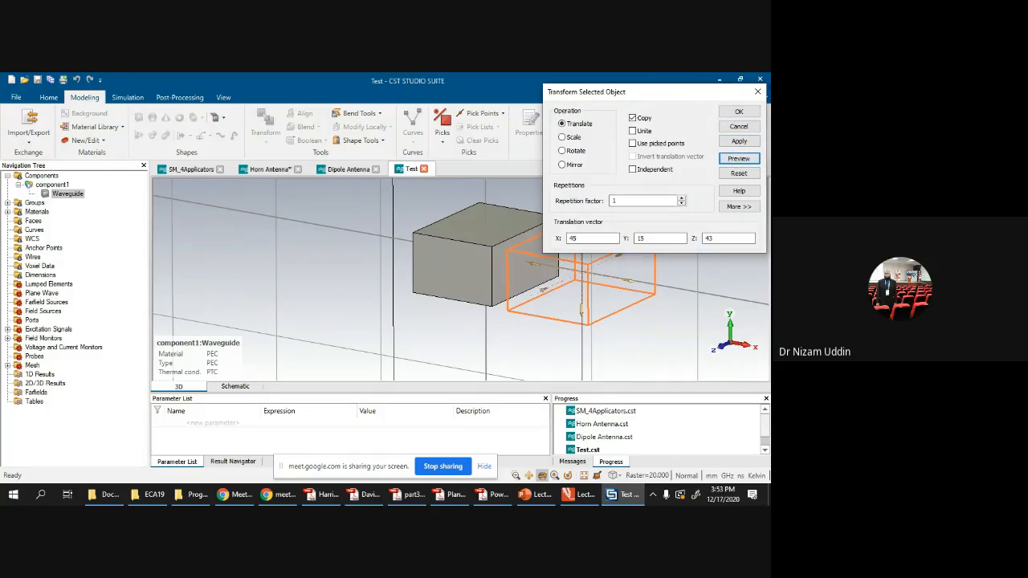
left_click(739, 111)
scroll(623, 237, "up", 3)
scroll(623, 237, "down", 3)
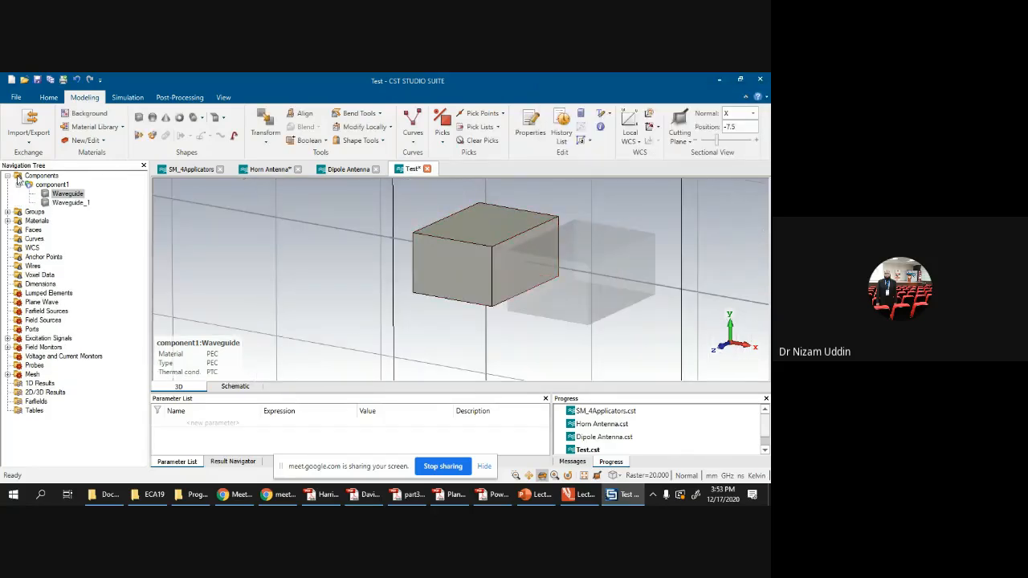
left_click(52, 185)
left_click_drag(396, 226, 503, 229)
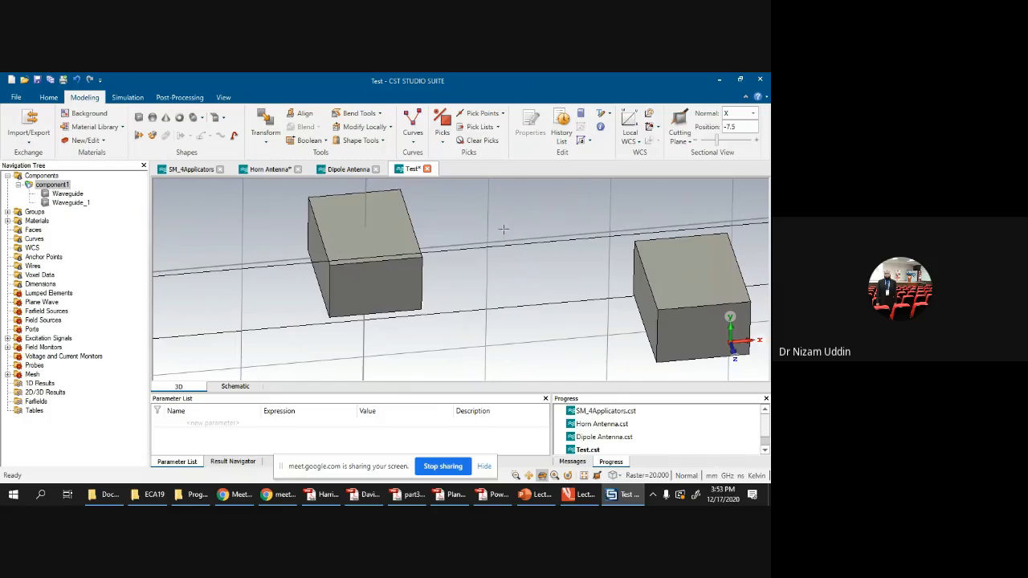
Step: Delete the copied brick Waveguide_1 and return to the whole Components folder
left_click(73, 202)
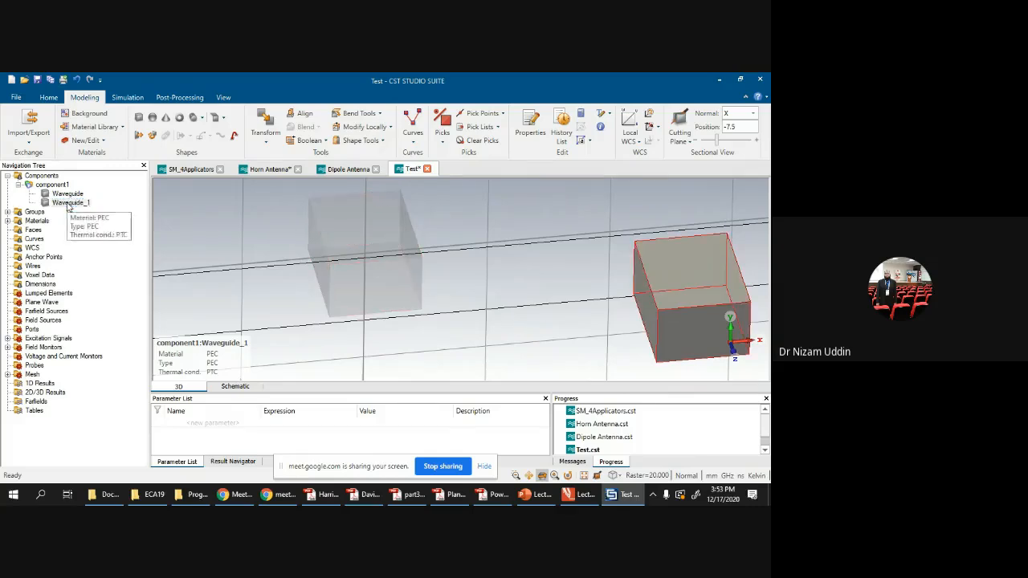
key("Delete")
left_click(345, 308)
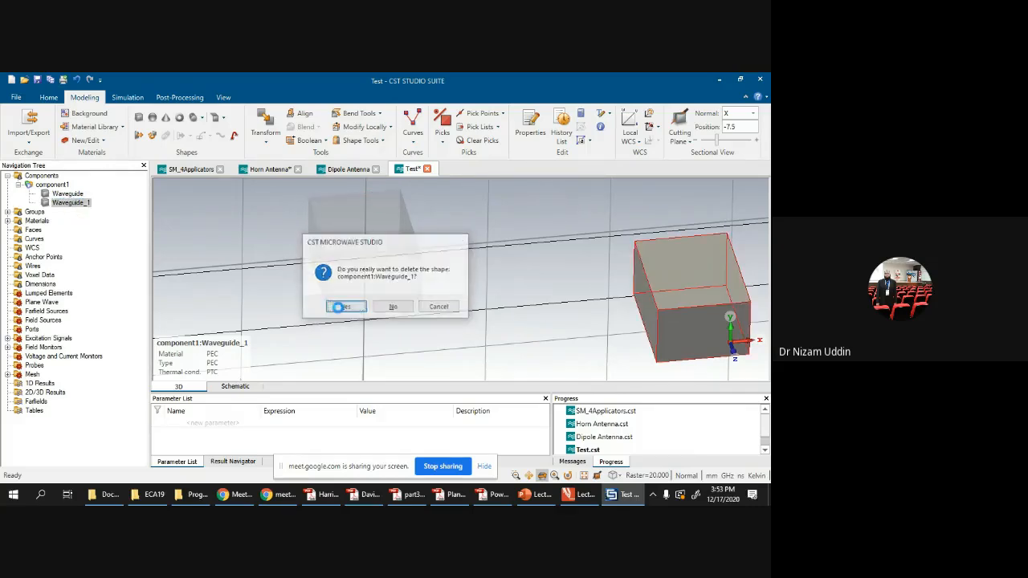
left_click(47, 176)
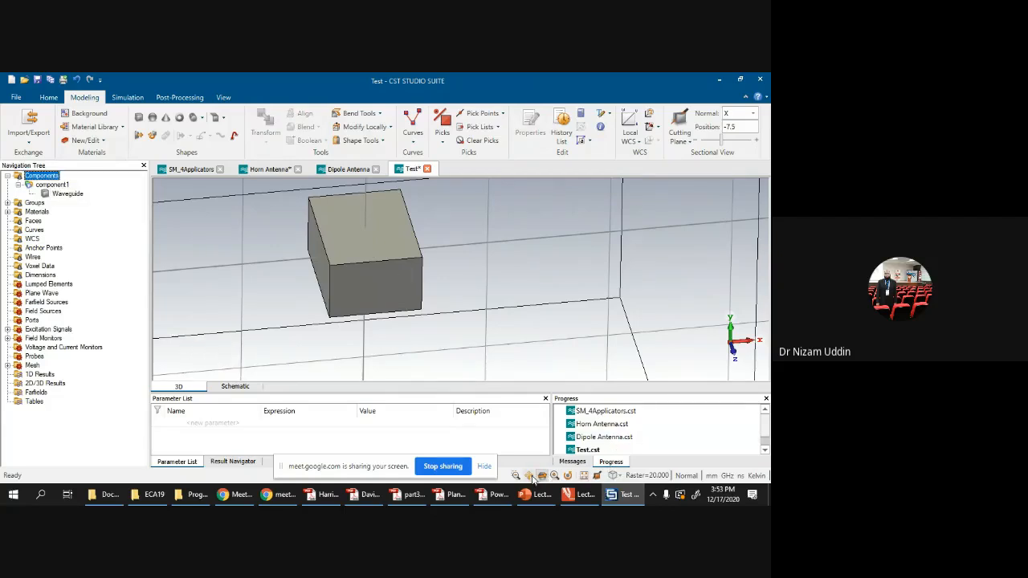
Step: Fit the whole structure in the 3D view and switch it to the Perspective orientation
left_click(585, 475)
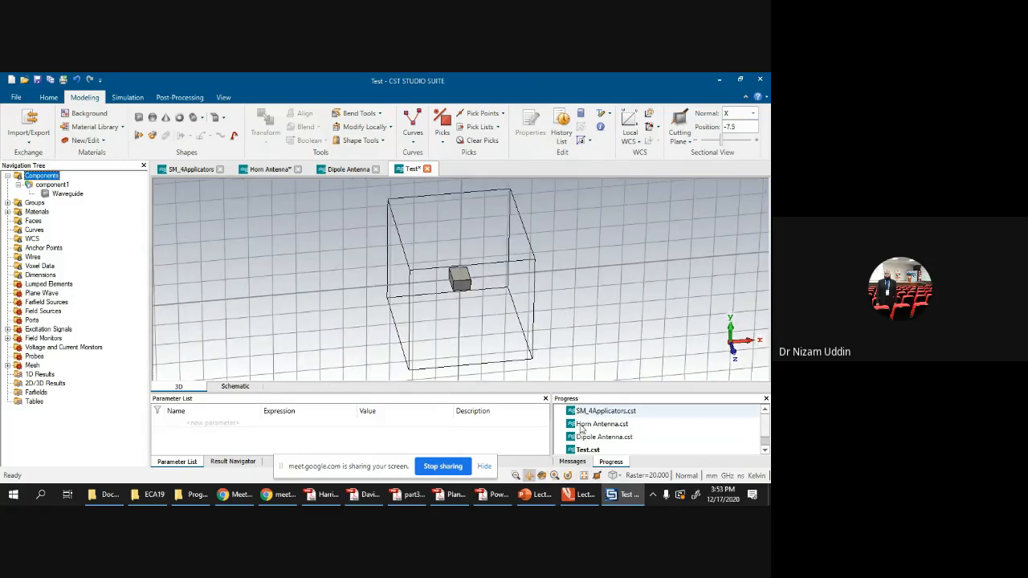
left_click(612, 475)
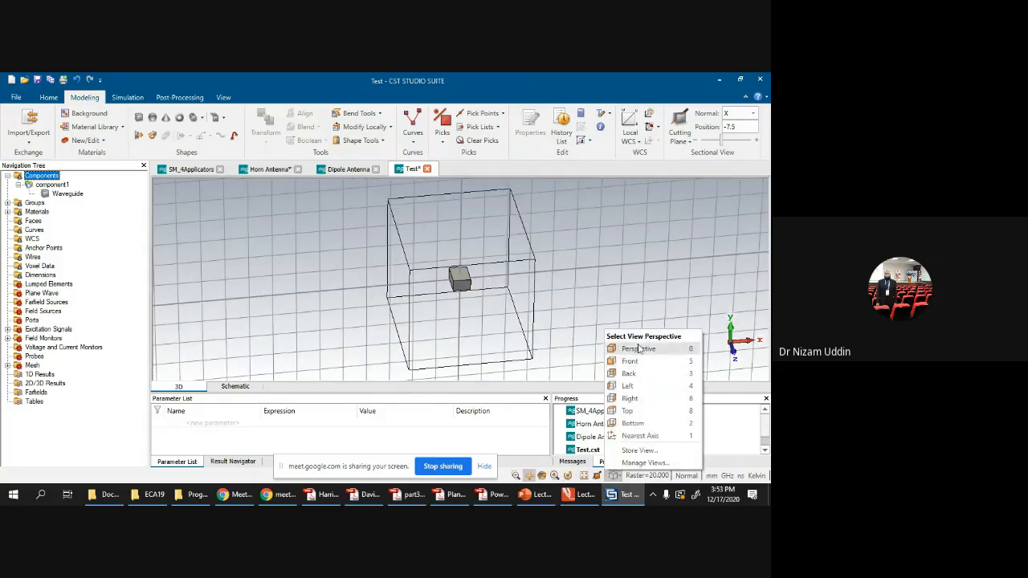
left_click(638, 349)
scroll(459, 263, "up", 3)
scroll(459, 263, "down", 3)
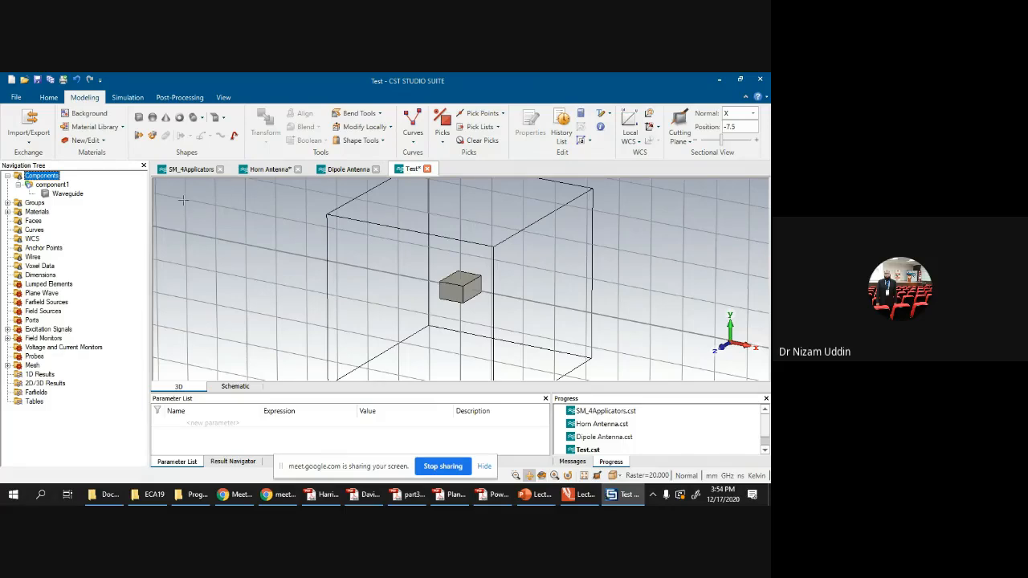
Step: Select the Waveguide brick and examine it closely by zooming into a window around it, ending with a wider view
left_click(68, 194)
scroll(461, 216, "up", 4)
scroll(461, 215, "down", 3)
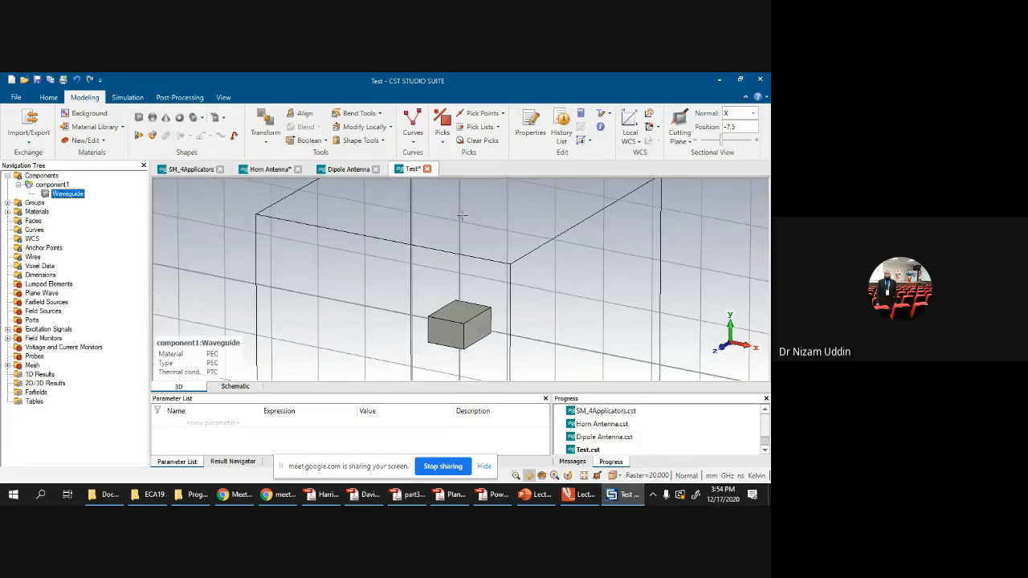
left_click(516, 475)
left_click_drag(379, 277, 556, 368)
left_click_drag(327, 203, 548, 343)
left_click(515, 476)
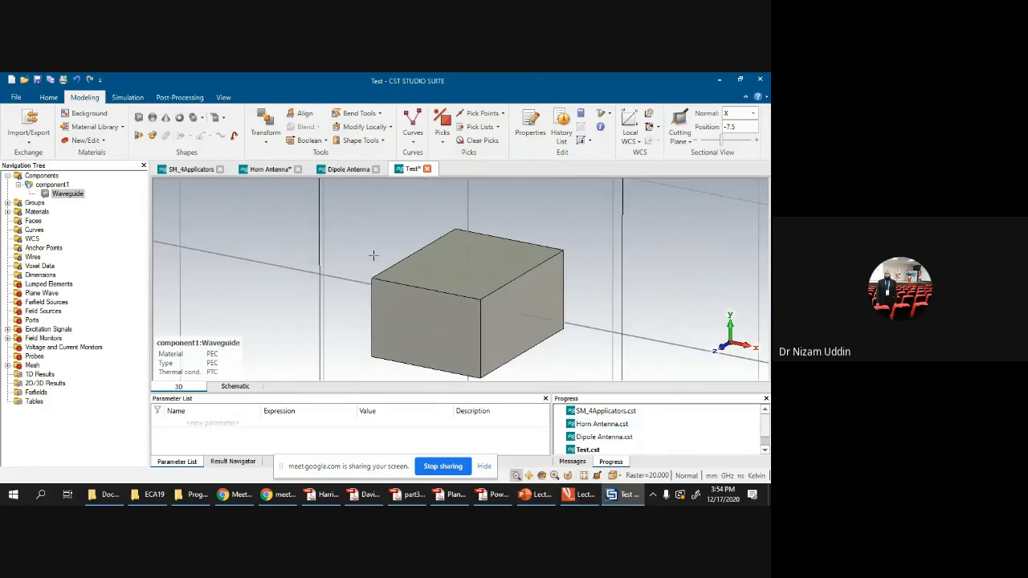
left_click_drag(362, 224, 577, 344)
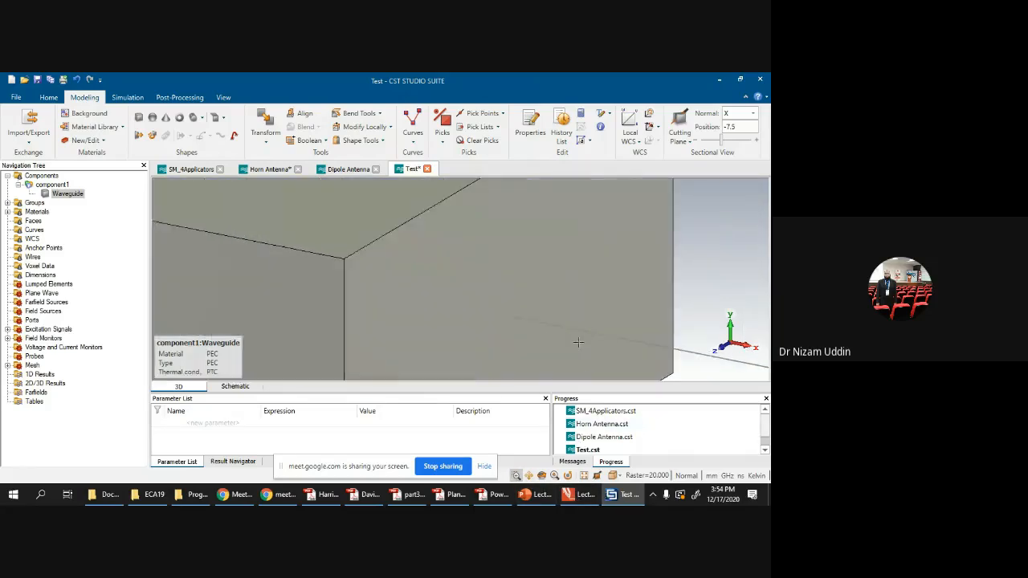
scroll(577, 342, "down", 2)
scroll(577, 343, "up", 1)
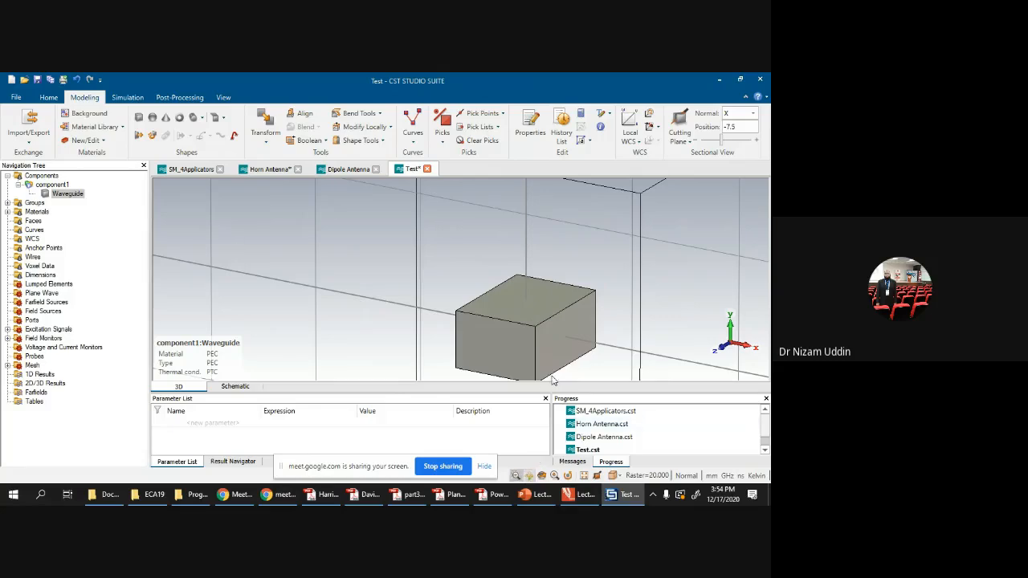
Step: Bring the Waveguide brick clear of the view edge and check its cross-section with the X cutting plane at -7.5, leaving the plane off
left_click(529, 475)
left_click_drag(546, 361, 360, 278)
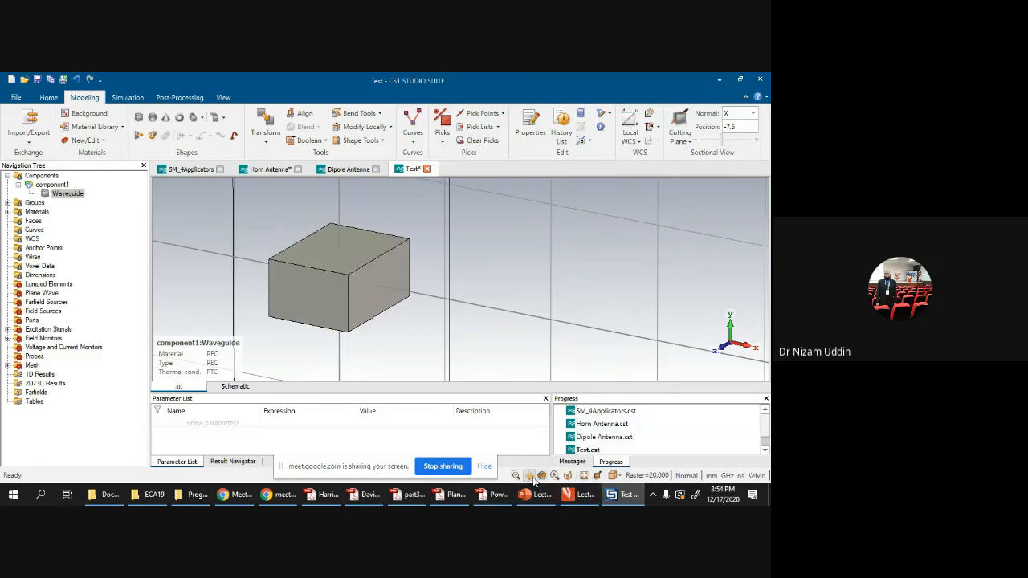
left_click(596, 476)
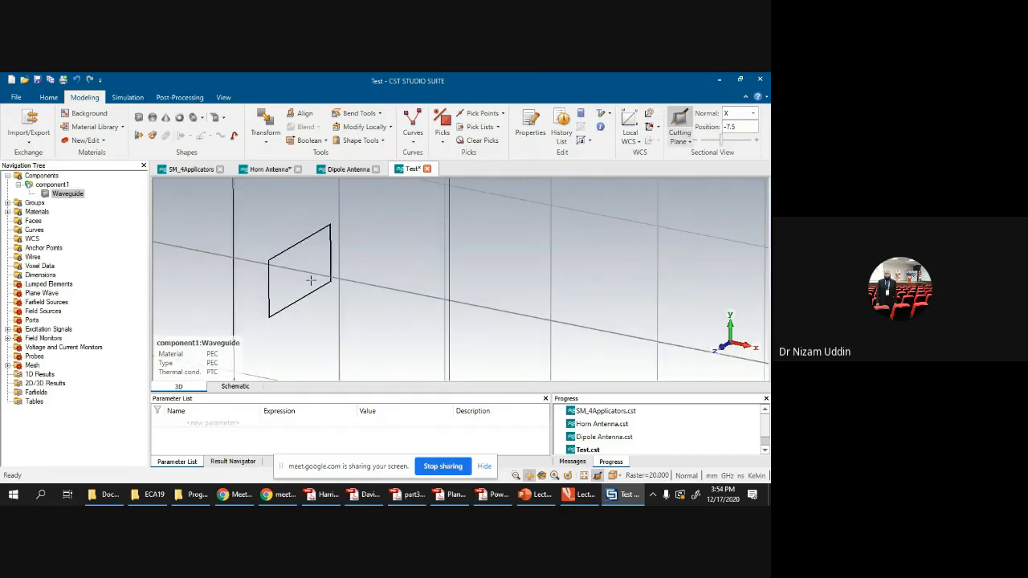
left_click(598, 476)
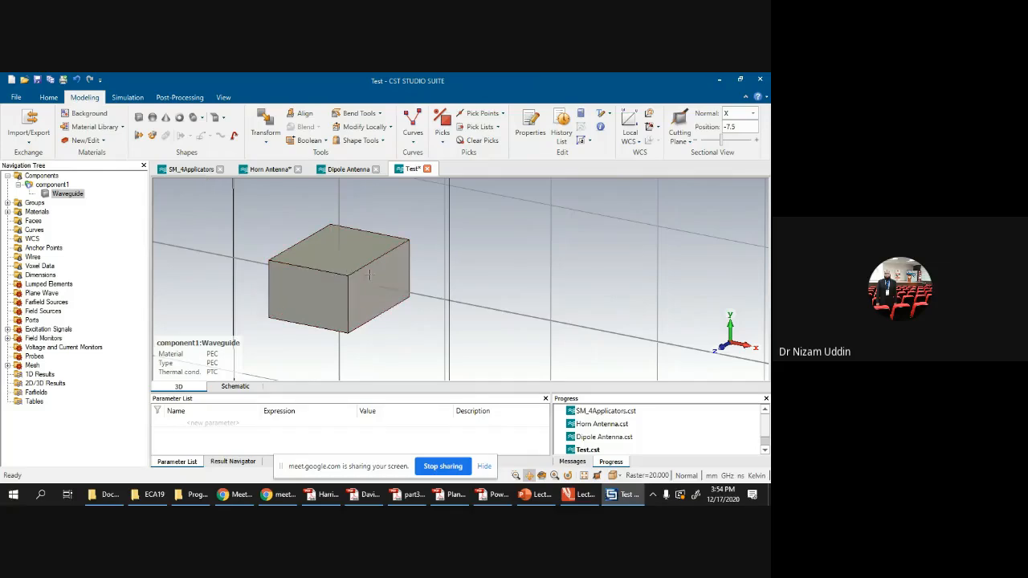
left_click(383, 141)
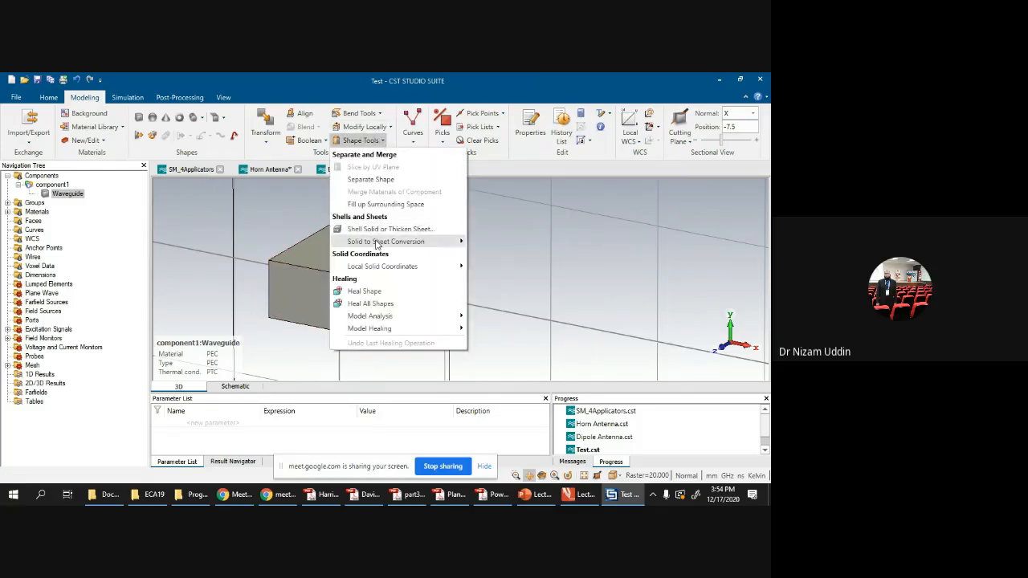
mouse_move(376, 243)
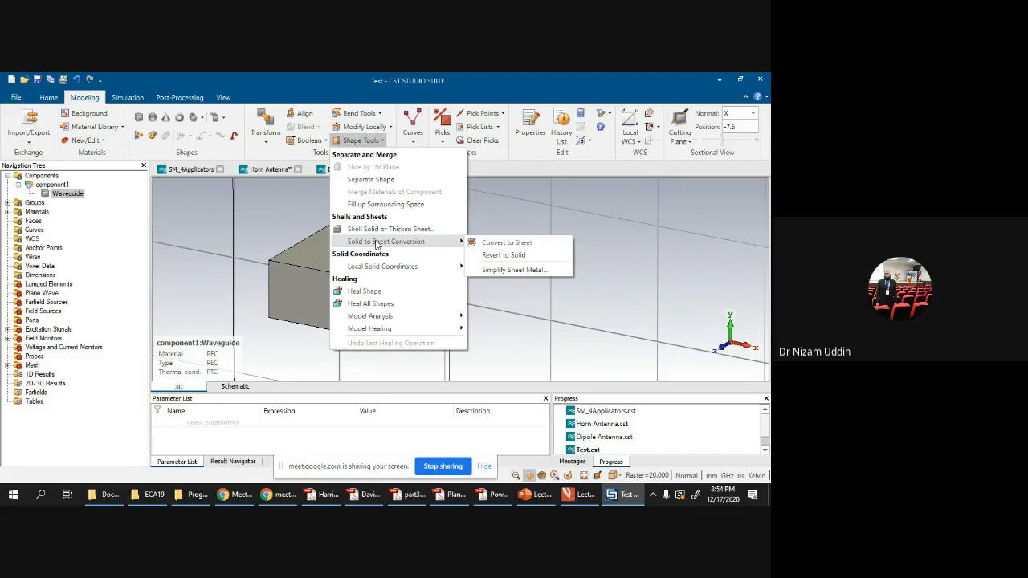
left_click(431, 230)
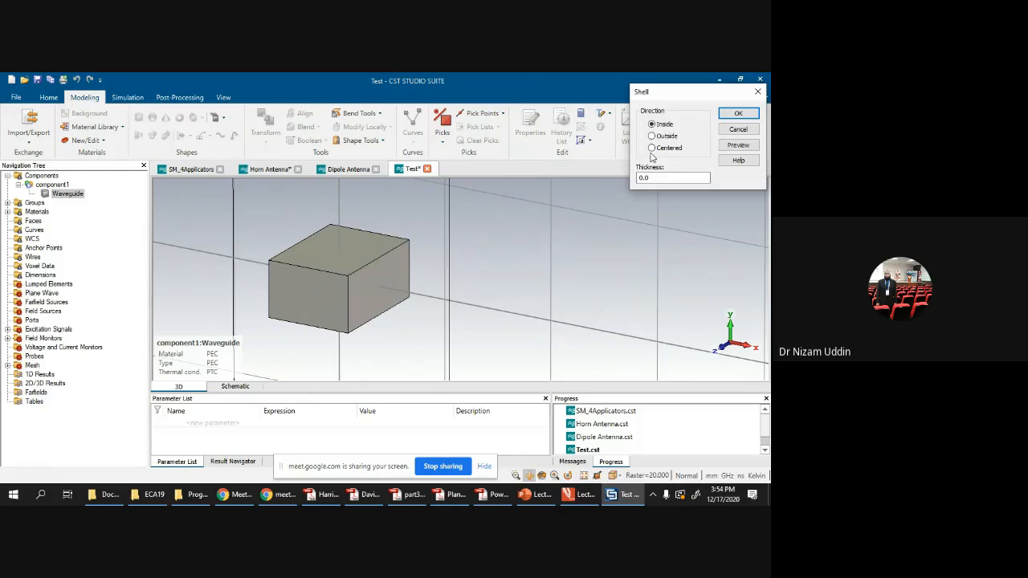
left_click_drag(652, 178, 639, 177)
type(".2")
left_click(738, 146)
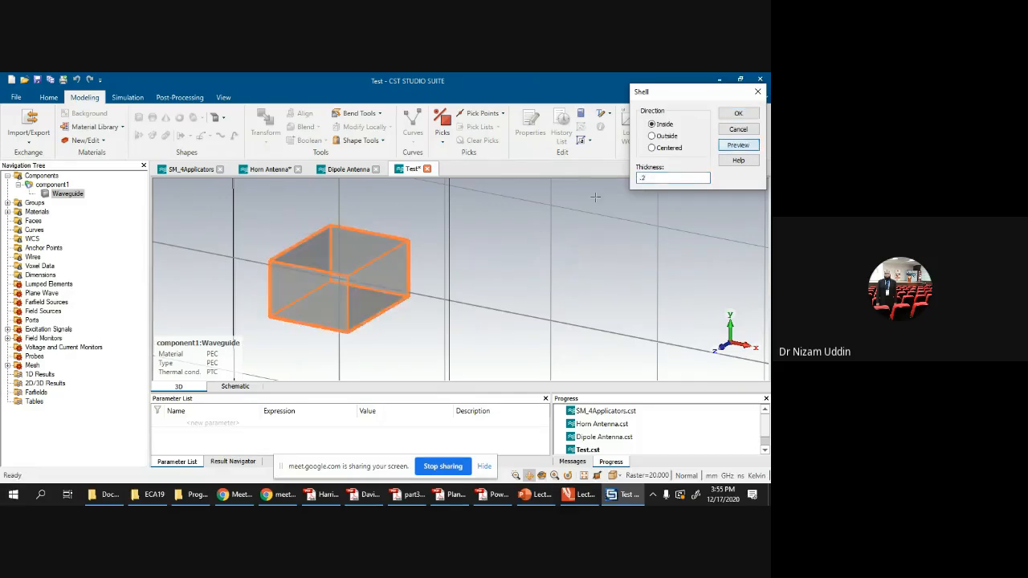
left_click(738, 129)
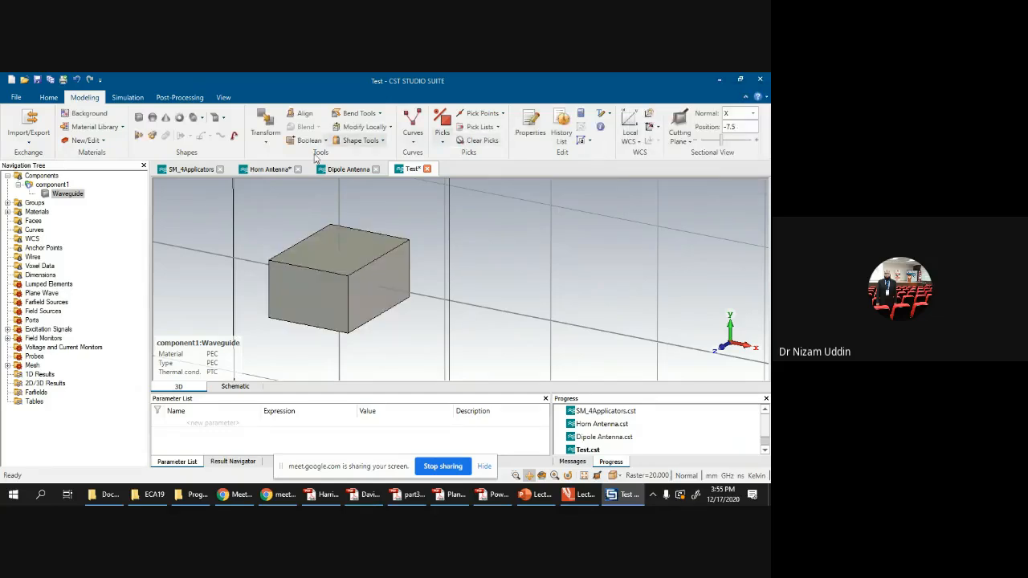
Step: Set up a Shell of the Waveguide brick with direction Inside and thickness 2, and preview it
left_click(69, 196)
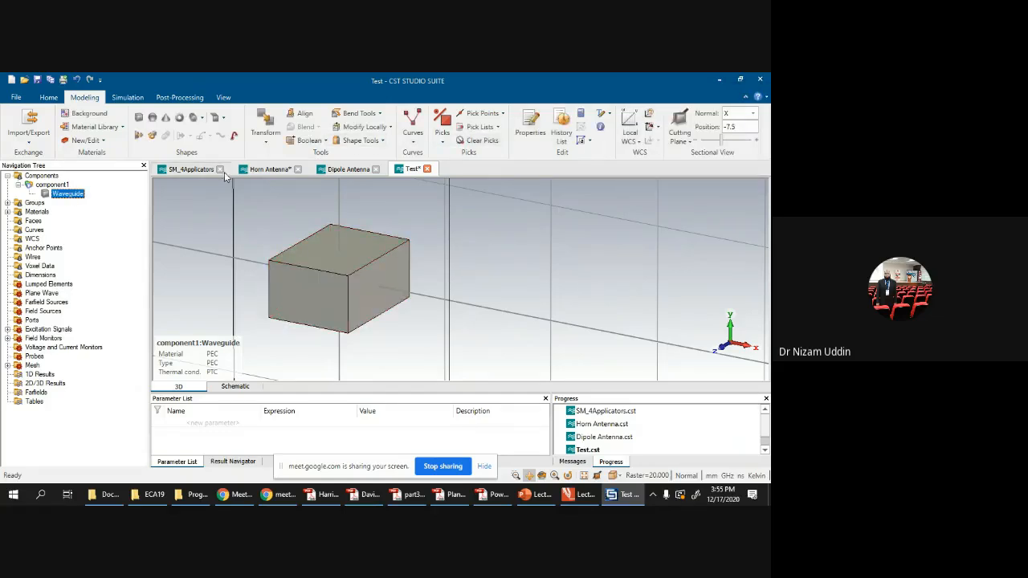
left_click(375, 141)
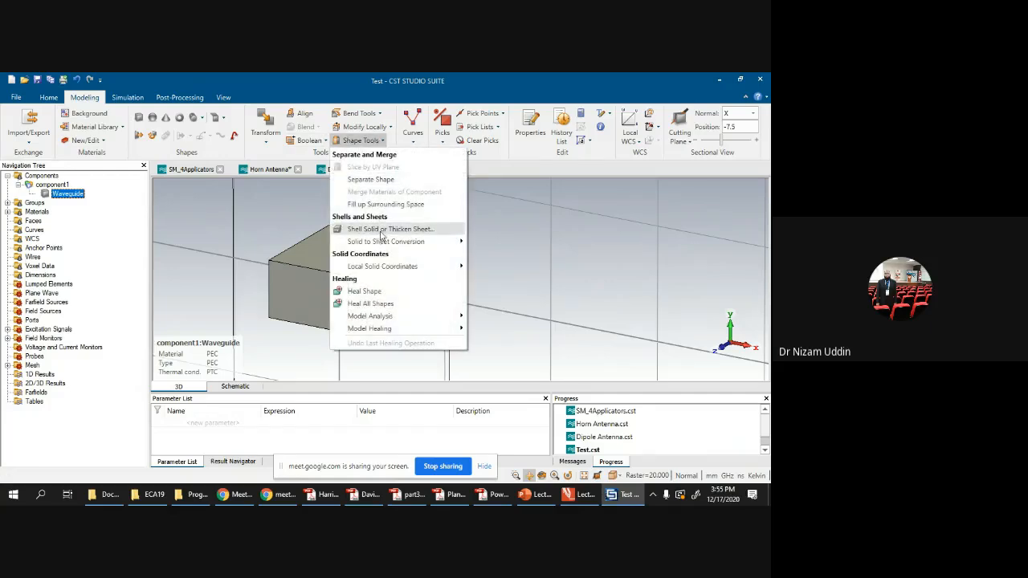
mouse_move(386, 241)
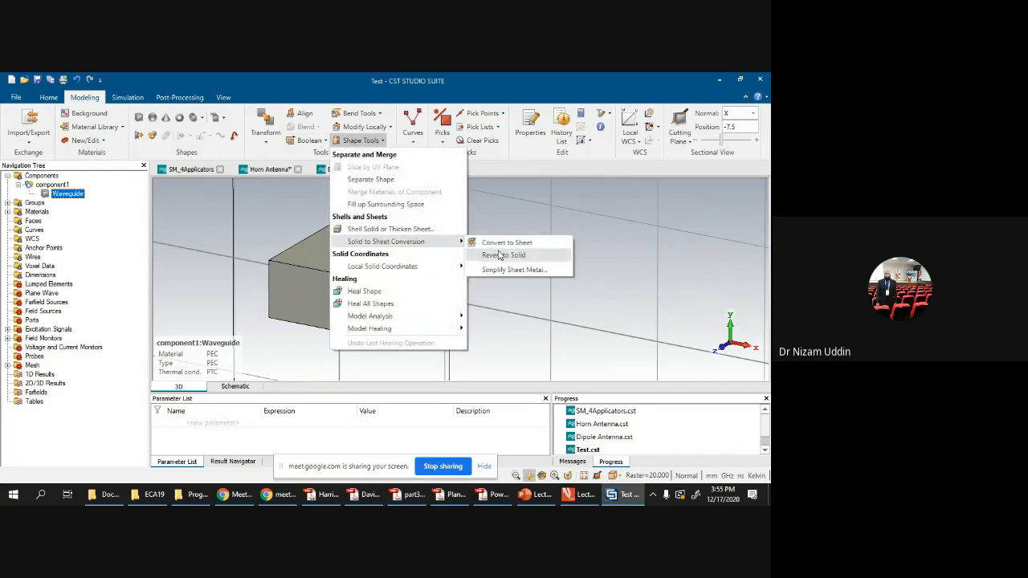
left_click(390, 229)
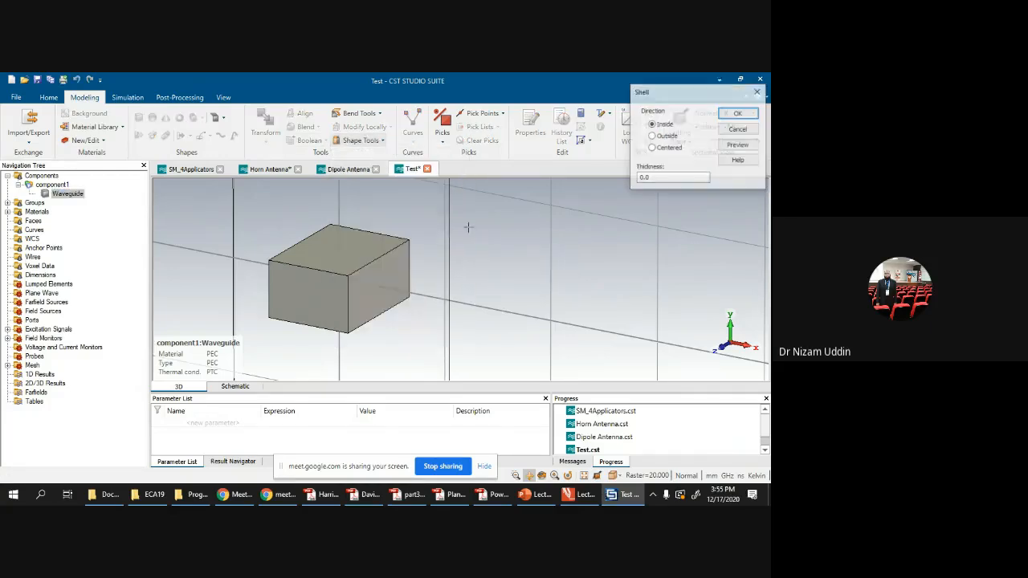
double_click(635, 179)
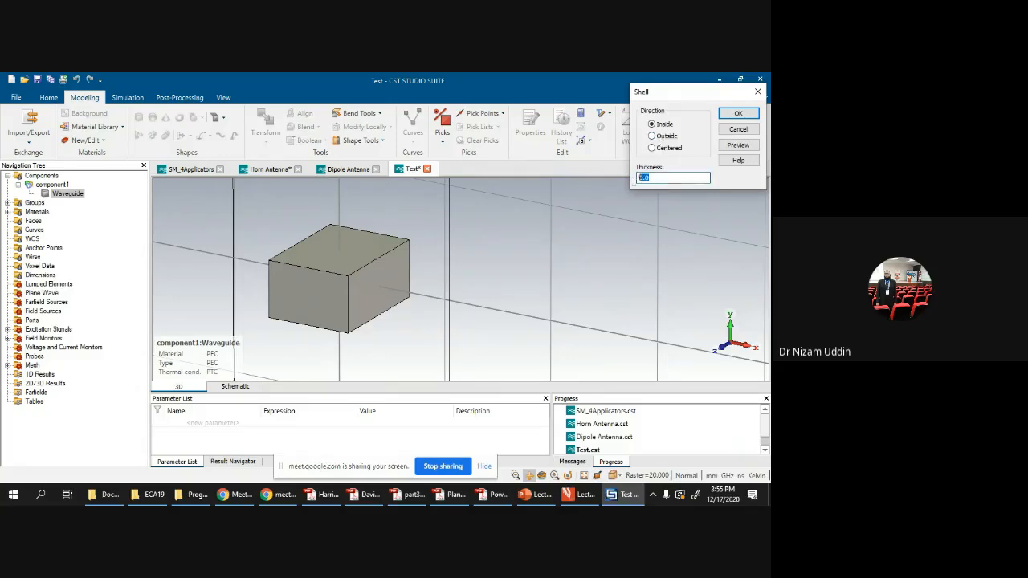
type("2")
left_click(737, 145)
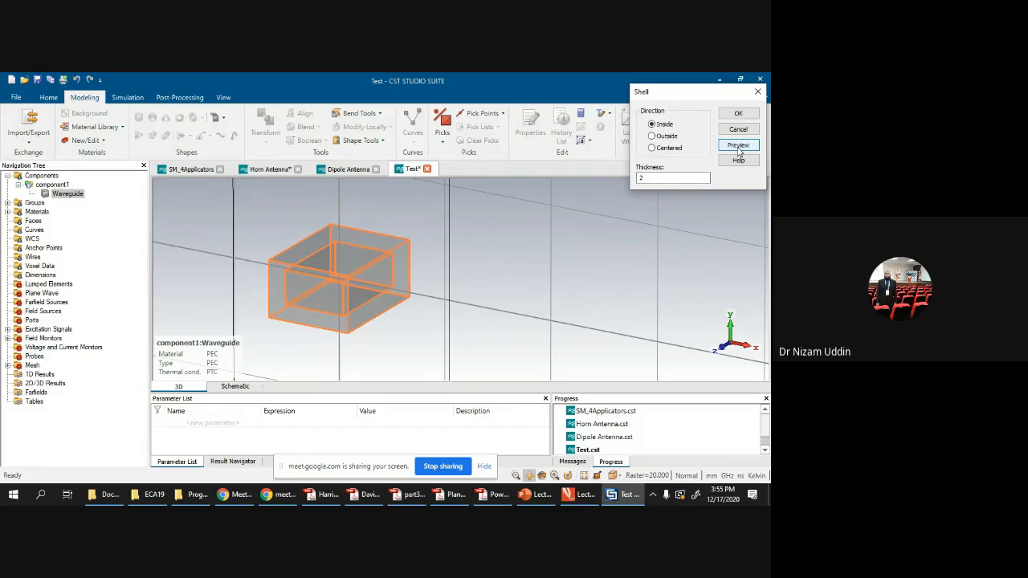
Step: Preview the shell of thickness 2 with the Outside direction and with the Centered direction
left_click(652, 137)
left_click(746, 147)
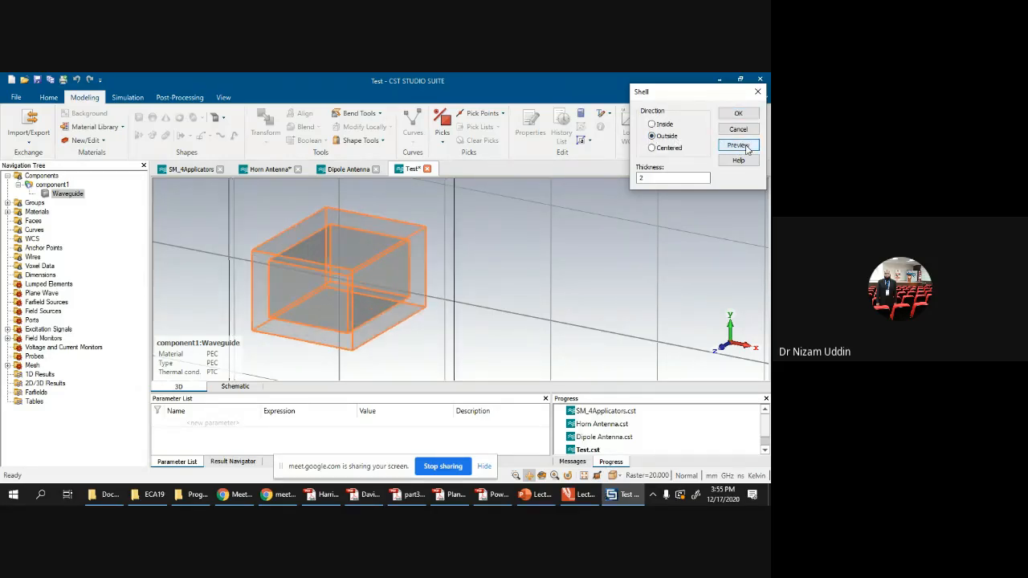
left_click(652, 148)
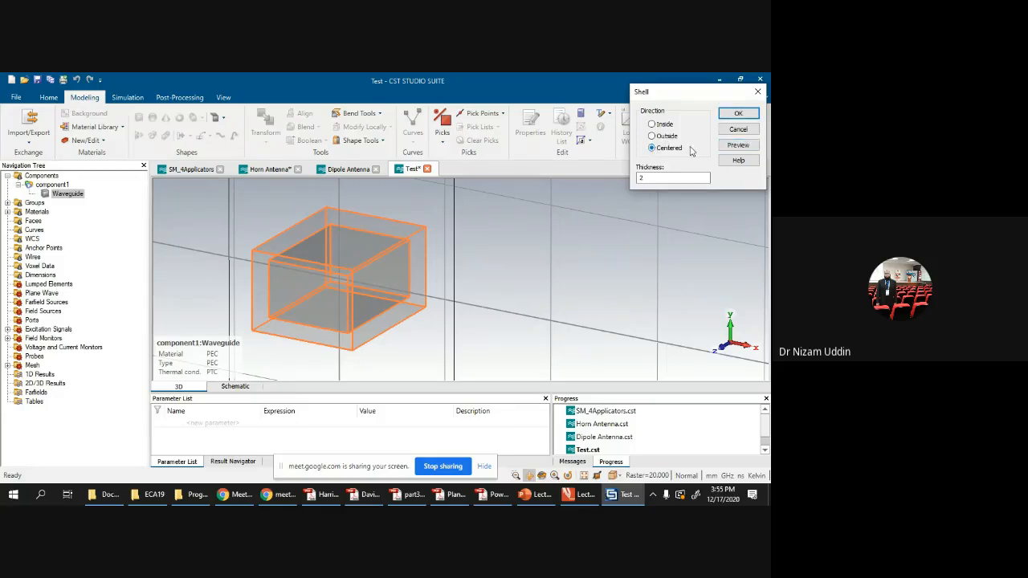
left_click(737, 145)
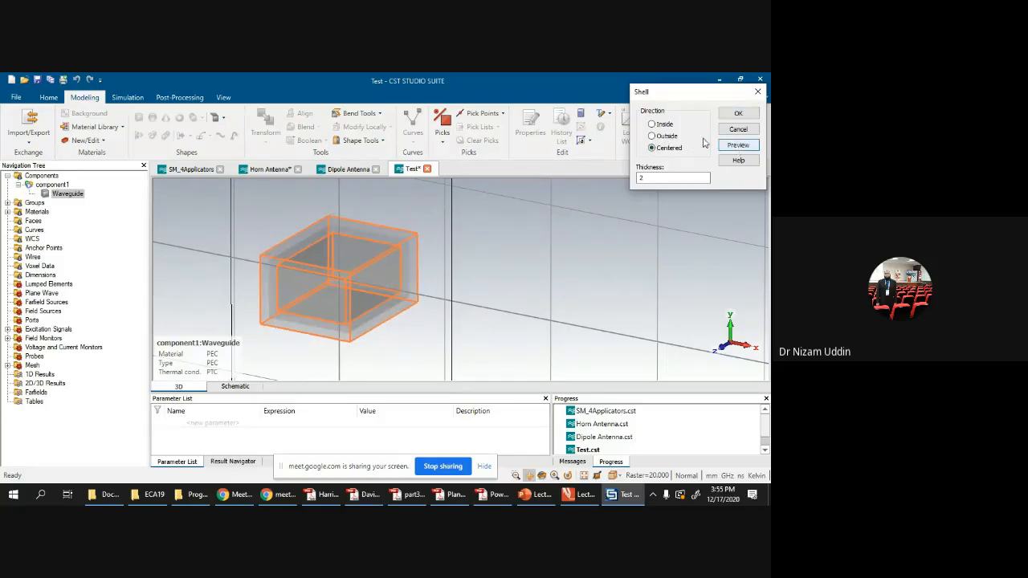
Step: Shell the Waveguide brick with direction Inside at thickness 2 and select the result for inspection
left_click(652, 125)
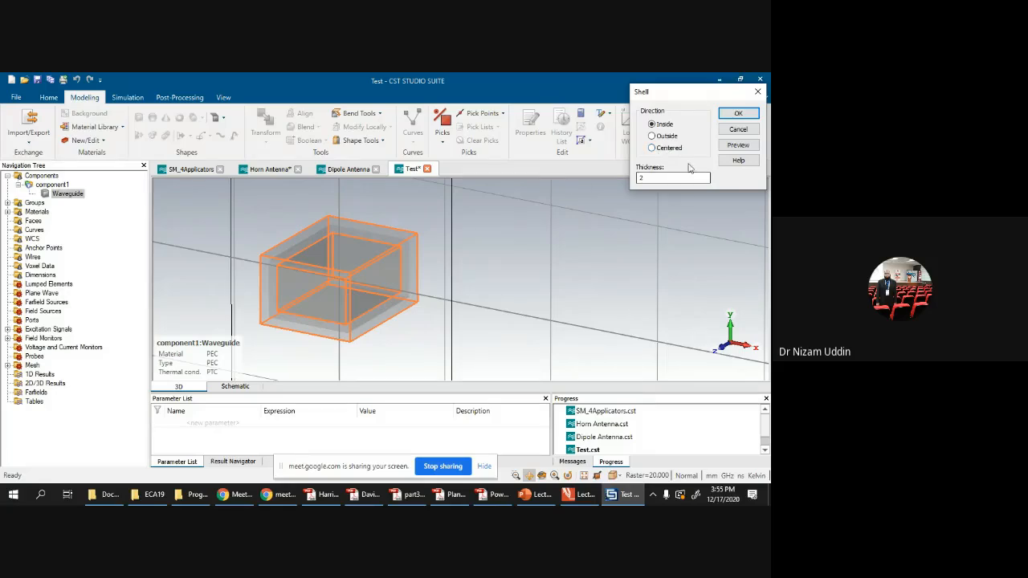
left_click(739, 114)
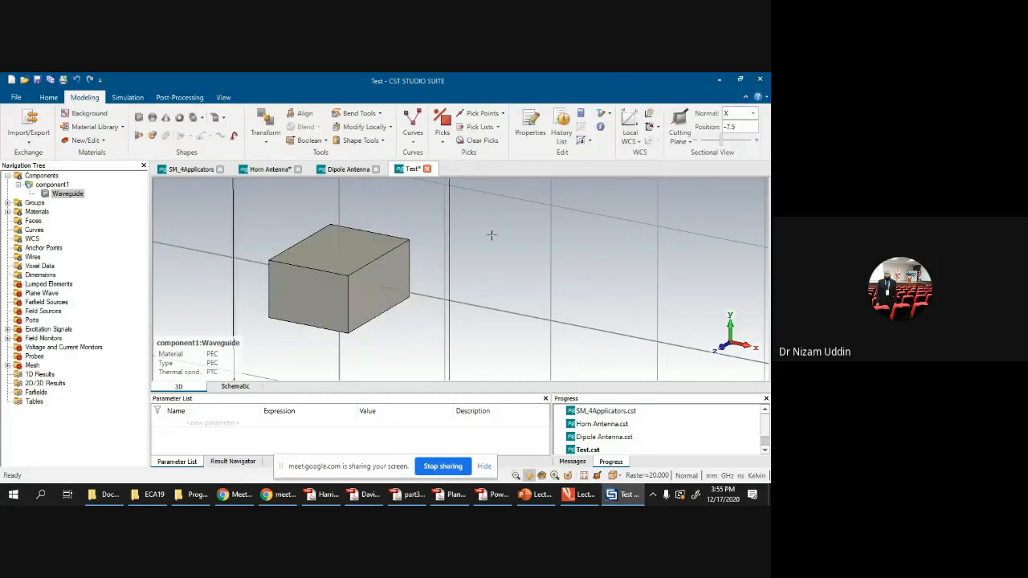
scroll(351, 261, "down", 3)
left_click(50, 195)
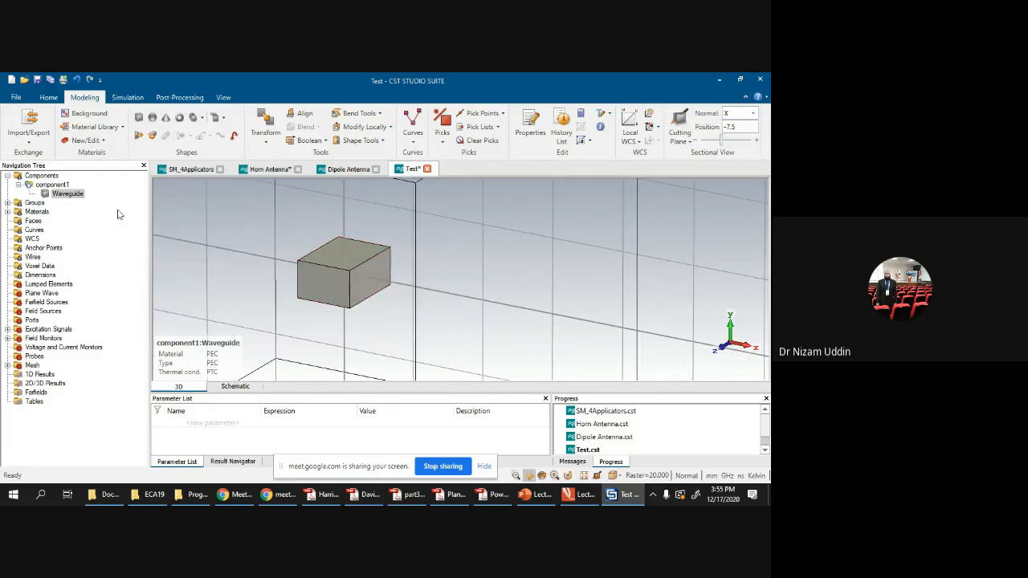
Step: Delete the shell object operation of the Waveguide from the History List and close the list, confirming the update
left_click(64, 195)
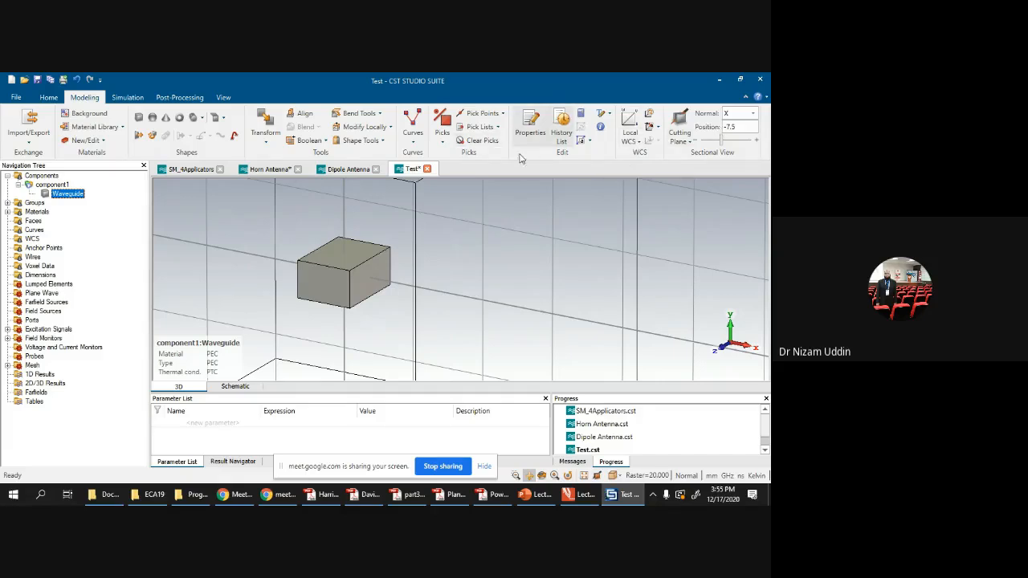
left_click(561, 126)
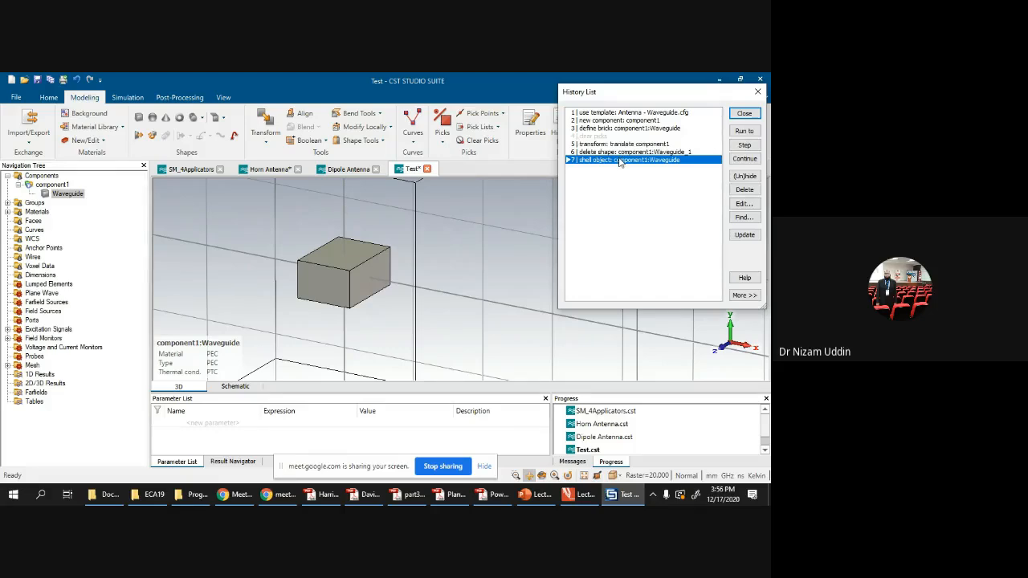
left_click(744, 189)
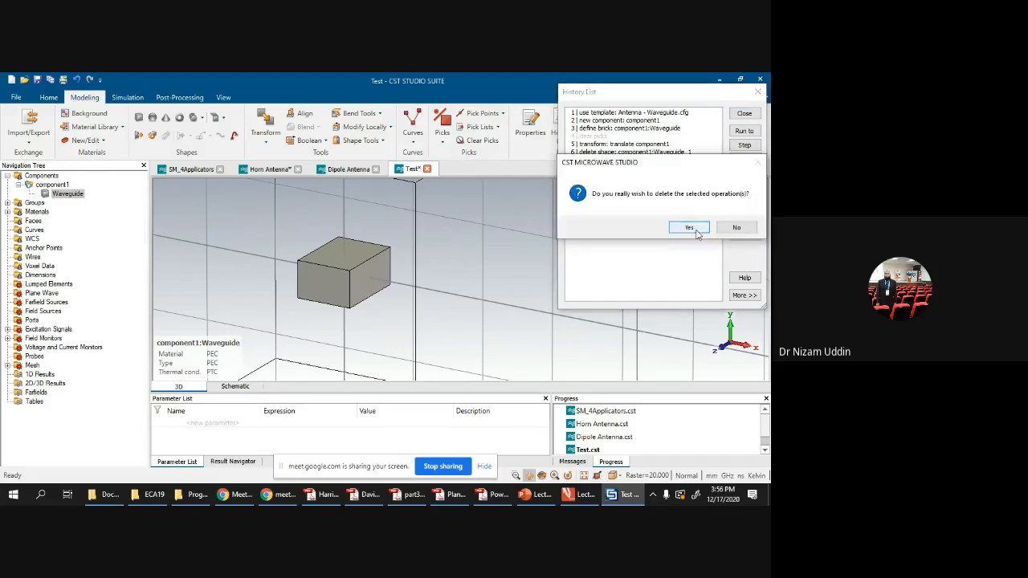
left_click(692, 229)
left_click(746, 116)
left_click(684, 227)
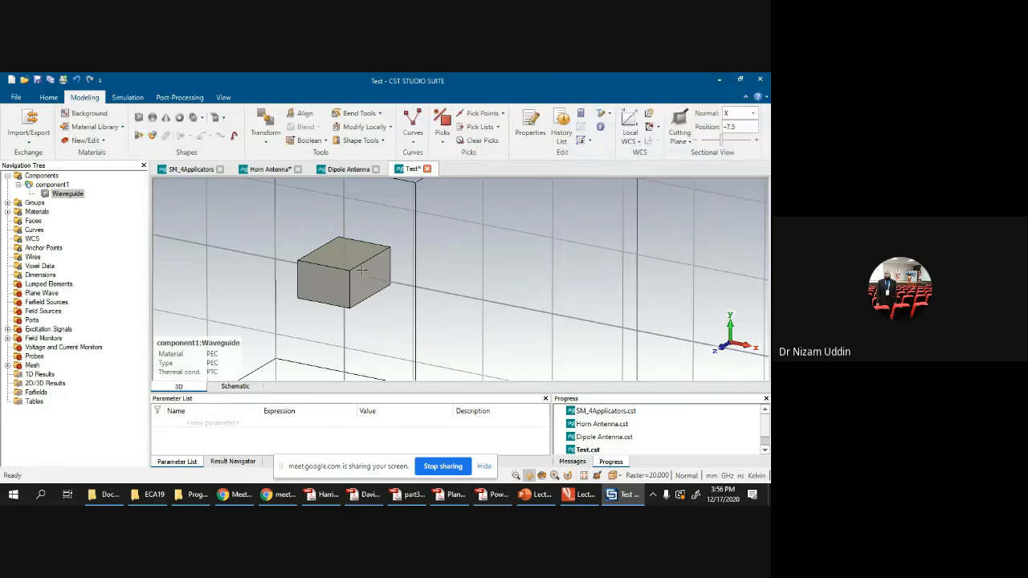
left_click(57, 195)
left_click(352, 252)
left_click(380, 141)
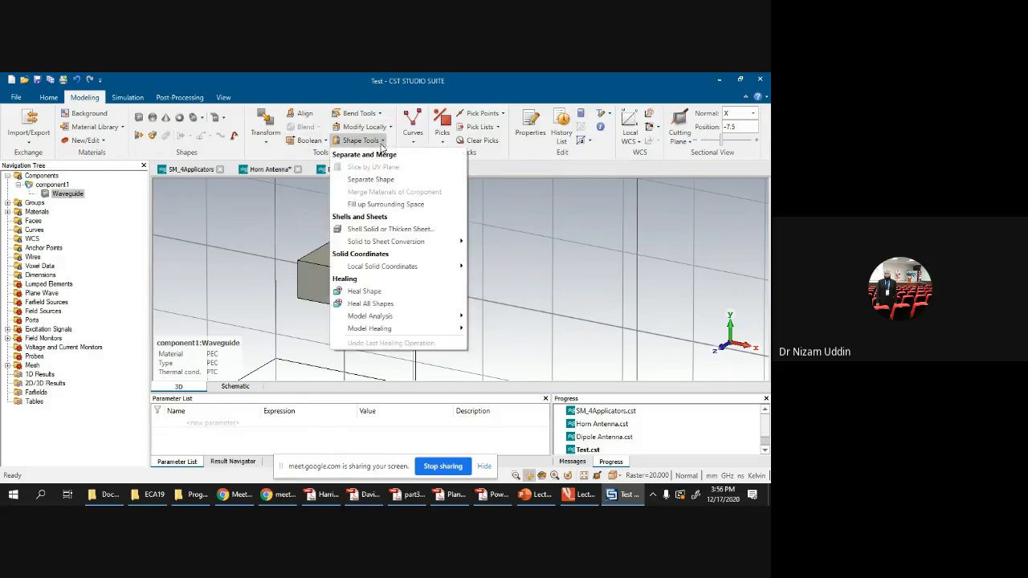
mouse_move(369, 245)
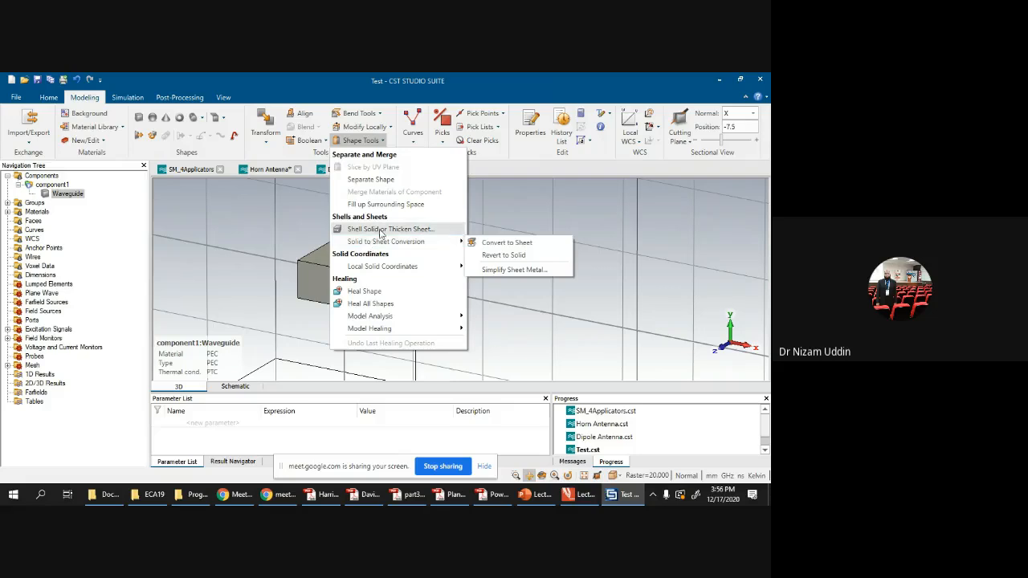
left_click(382, 229)
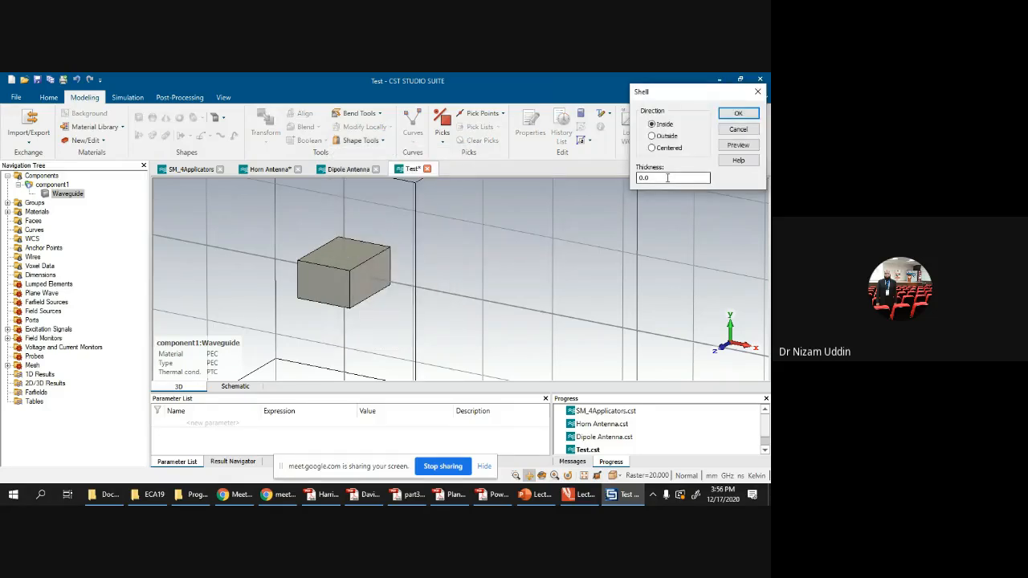
left_click(757, 95)
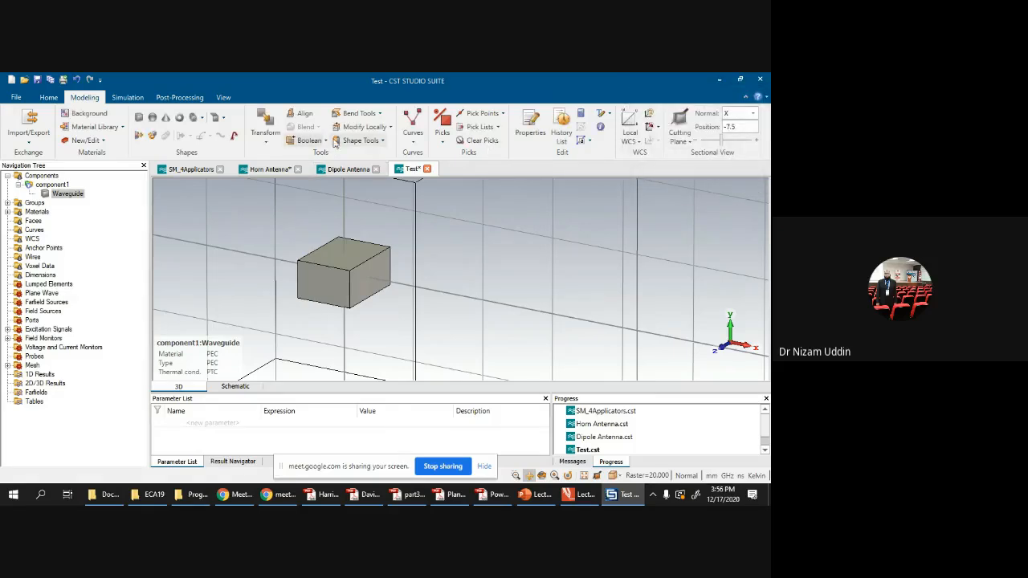
Step: Convert the solid Waveguide brick to a sheet with Solid to Sheet Conversion
left_click(365, 143)
left_click(325, 142)
left_click(354, 141)
mouse_move(389, 244)
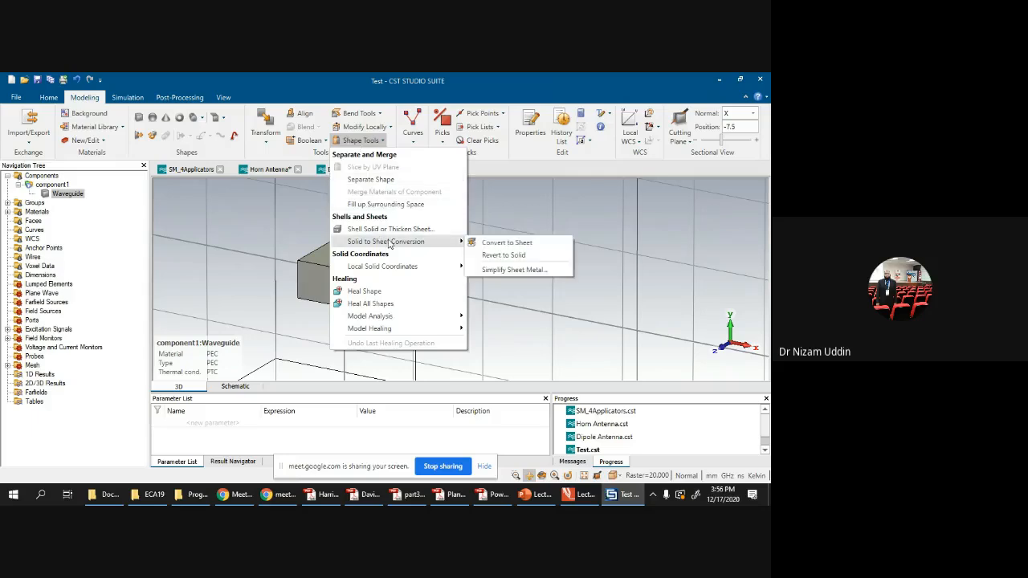
left_click(501, 244)
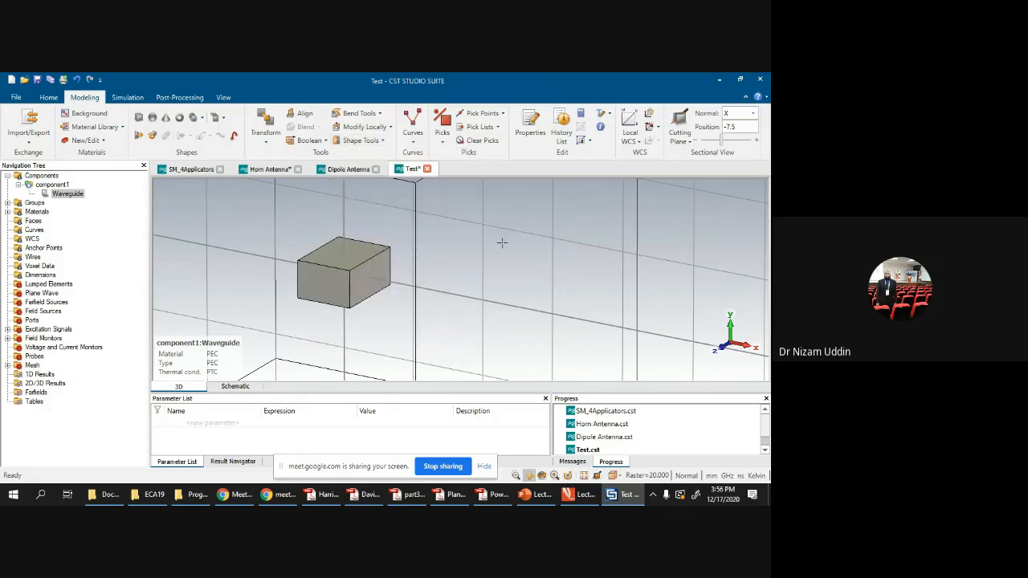
Step: Examine the sheet-converted Waveguide from near and far and from several angles in the 3D view
left_click(307, 272)
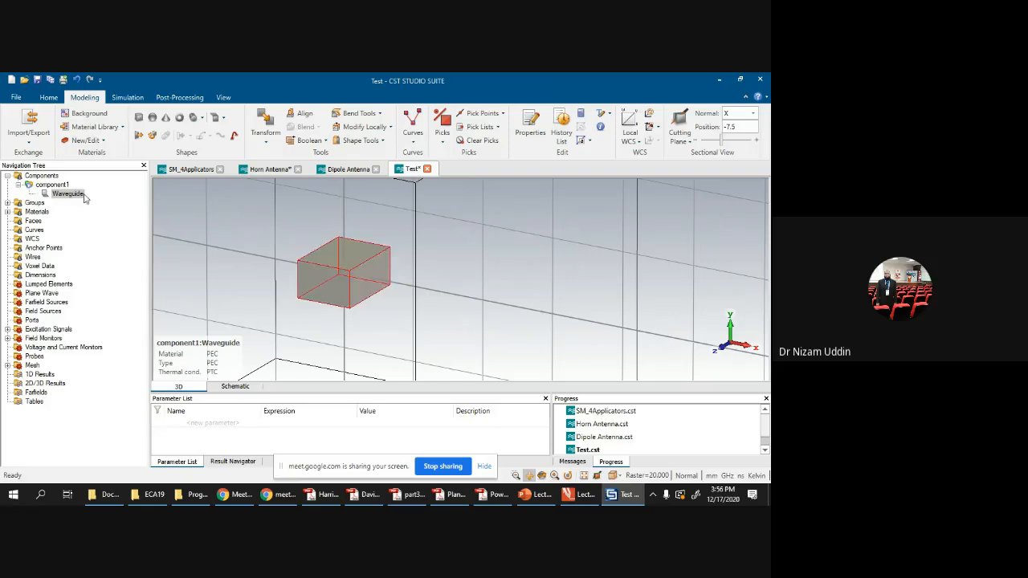
scroll(484, 259, "up", 3)
scroll(460, 258, "up", 3)
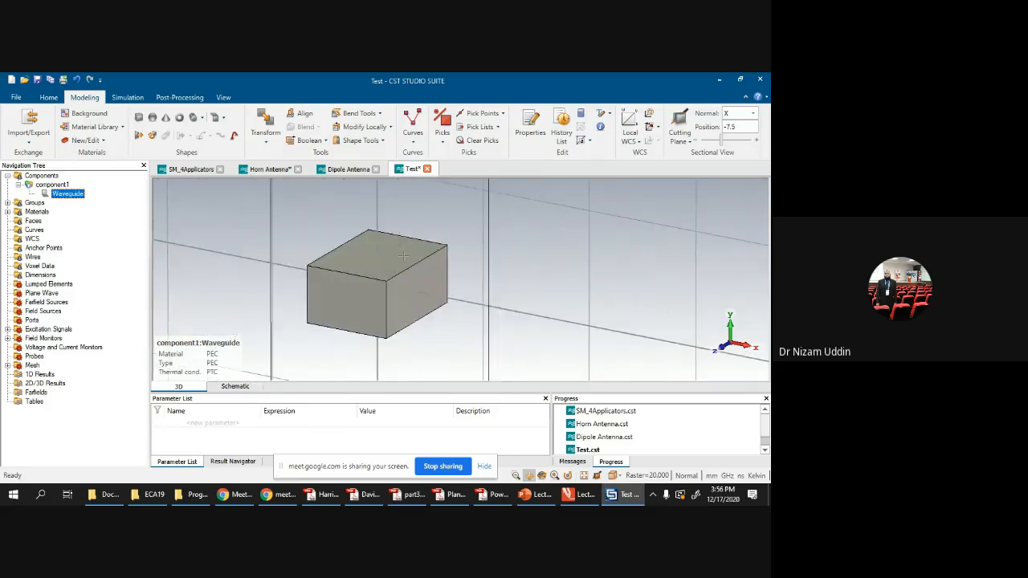
scroll(402, 256, "down", 2)
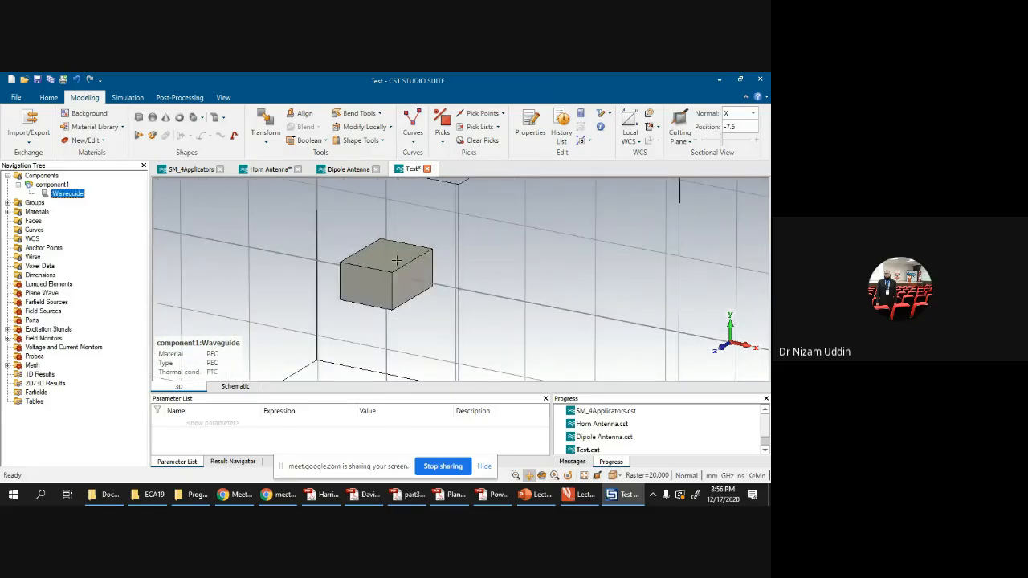
left_click(48, 195)
scroll(379, 259, "up", 4)
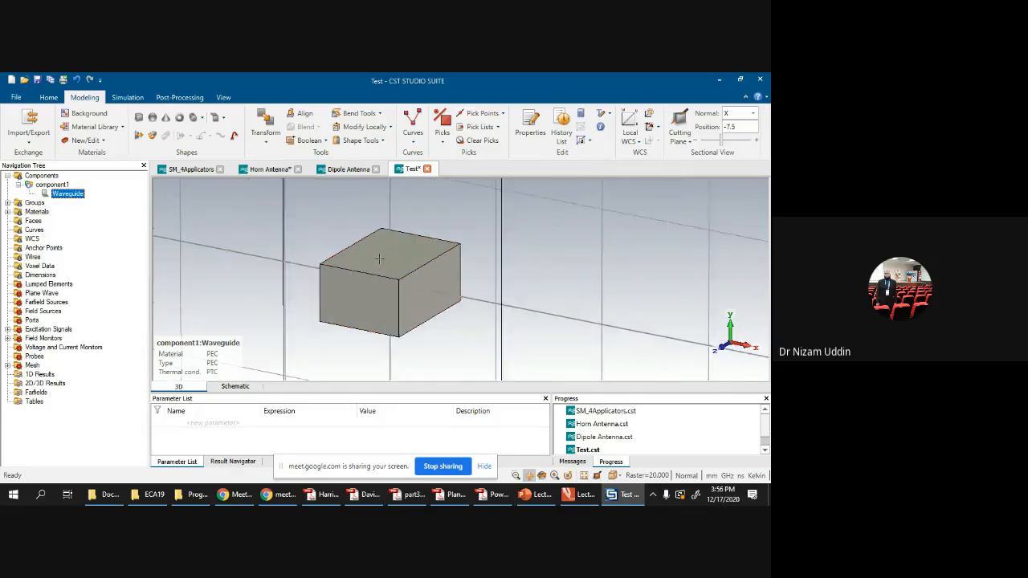
scroll(379, 256, "down", 4)
left_click_drag(400, 263, 444, 227)
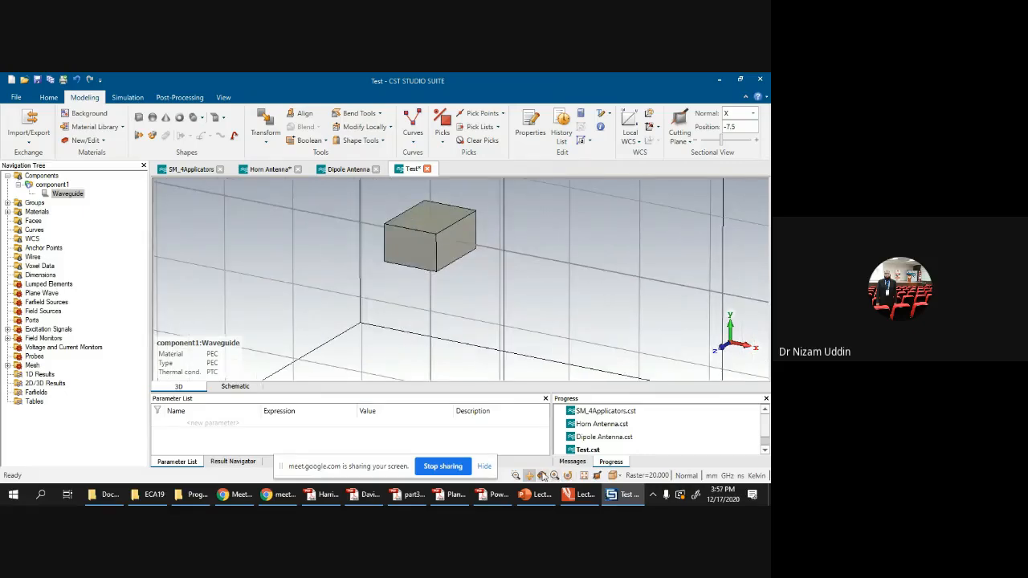
left_click(541, 475)
left_click_drag(355, 222, 313, 256)
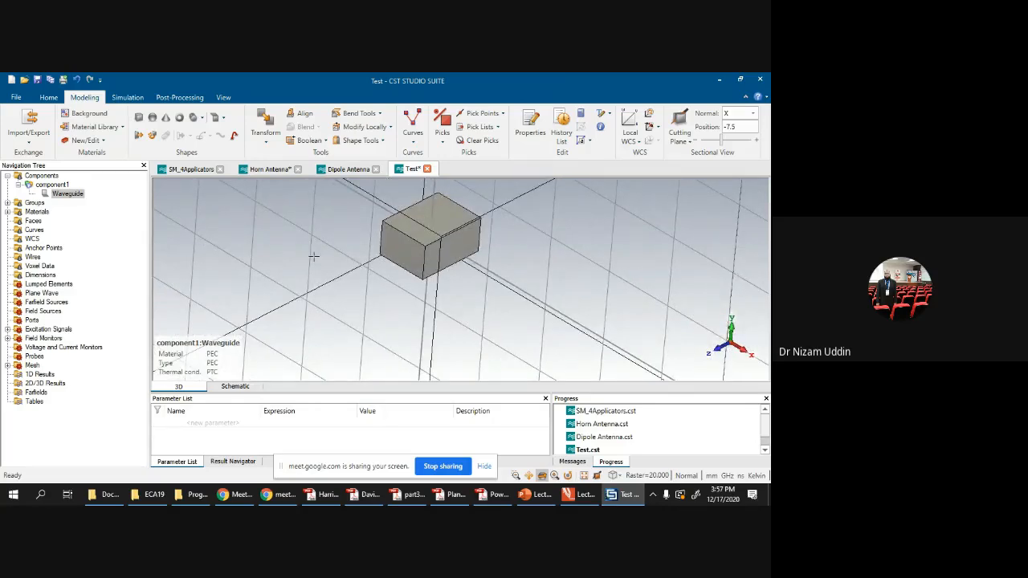
mouse_move(423, 256)
left_mouse_down()
mouse_move(433, 248)
mouse_move(390, 259)
mouse_move(426, 247)
left_mouse_up()
left_click_drag(489, 182, 417, 207)
left_click_drag(416, 258, 415, 259)
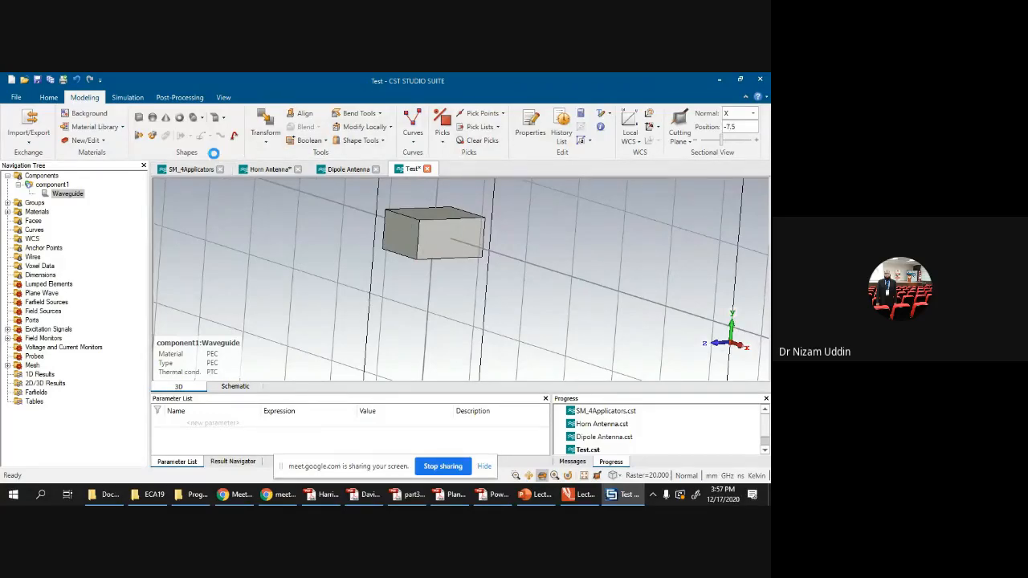
Step: Shell the solid Waveguide brick with direction Outside and thickness 2, previewing the shell before applying it
left_click(81, 194)
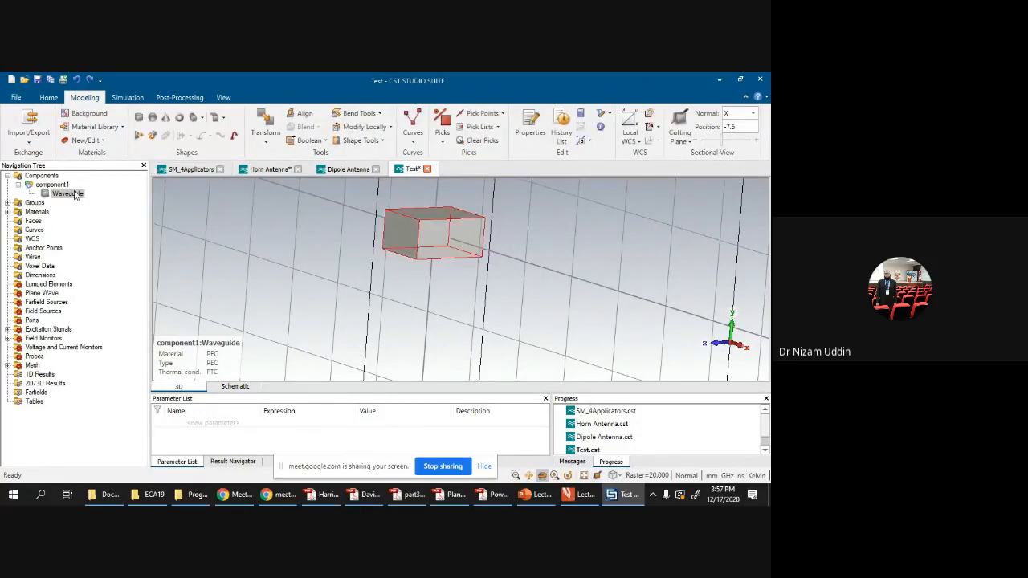
left_click_drag(337, 224, 399, 217)
left_click(383, 142)
mouse_move(399, 240)
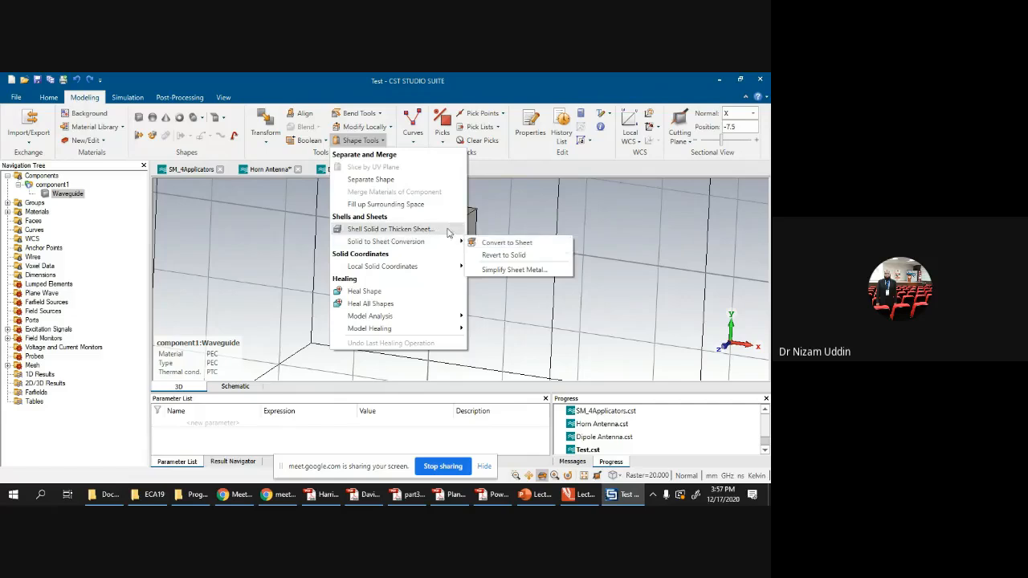
left_click(389, 229)
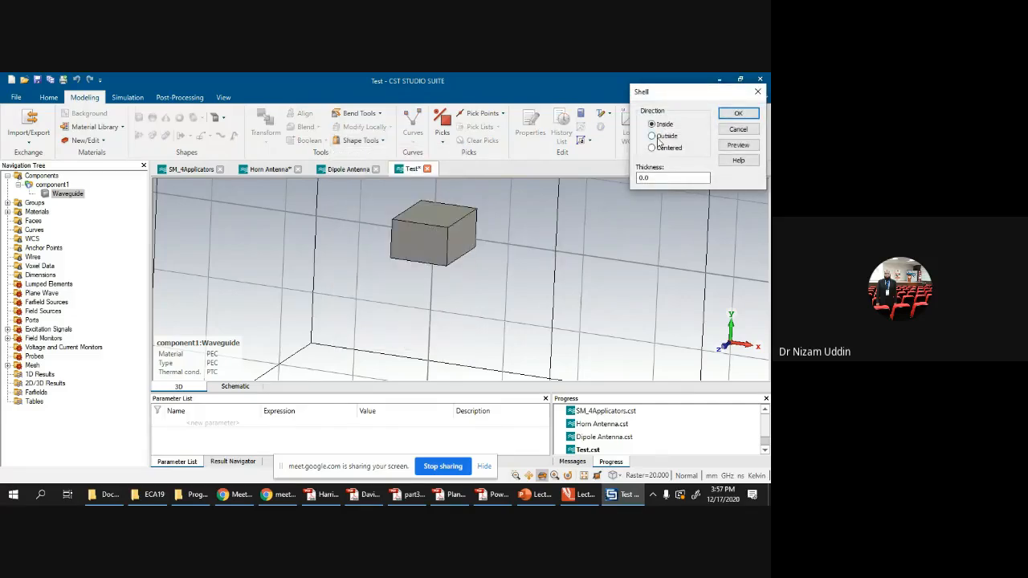
left_click(652, 136)
left_click_drag(651, 178, 630, 184)
type("2")
left_click(738, 144)
left_click(737, 115)
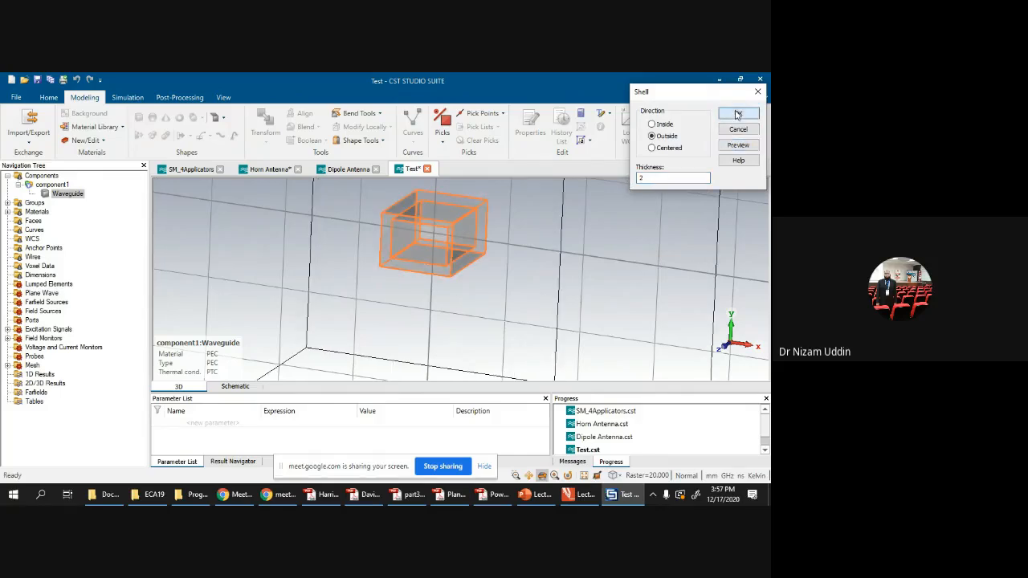
mouse_move(411, 250)
left_mouse_down()
mouse_move(461, 294)
mouse_move(371, 225)
mouse_move(285, 266)
mouse_move(271, 313)
mouse_move(459, 313)
mouse_move(456, 227)
left_mouse_up()
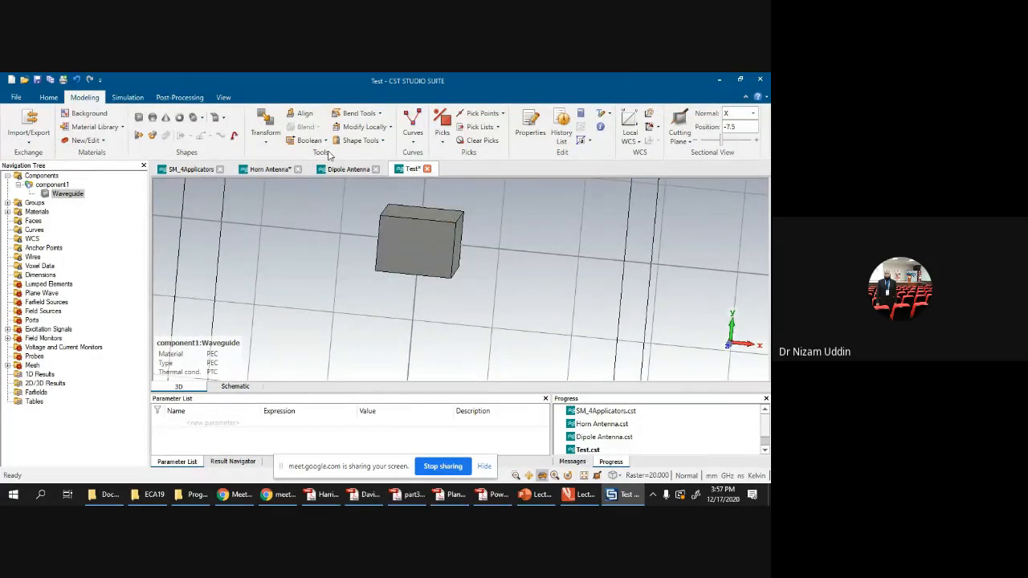
left_click(266, 143)
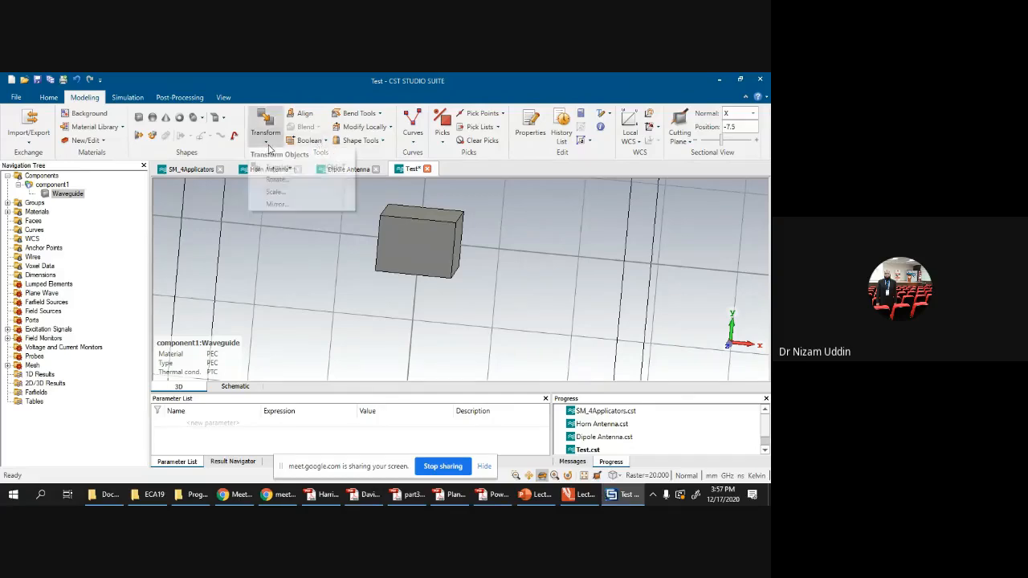
left_click(311, 141)
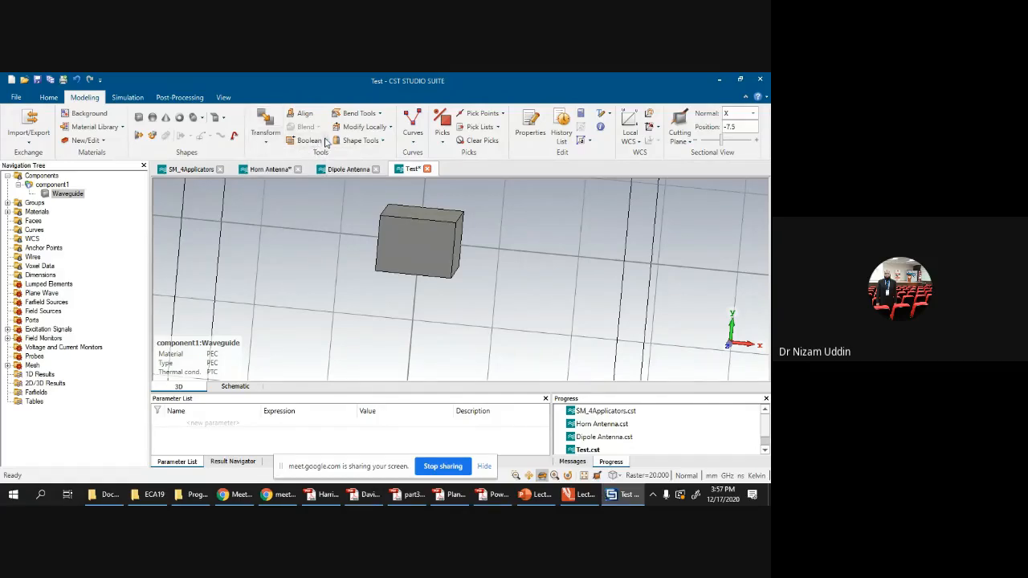
left_click(325, 142)
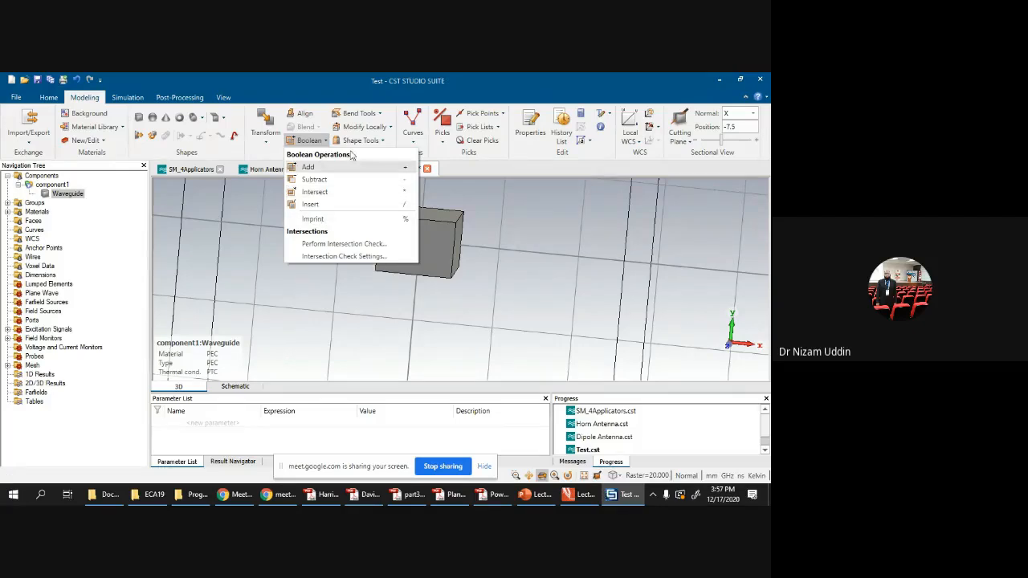
left_click(383, 141)
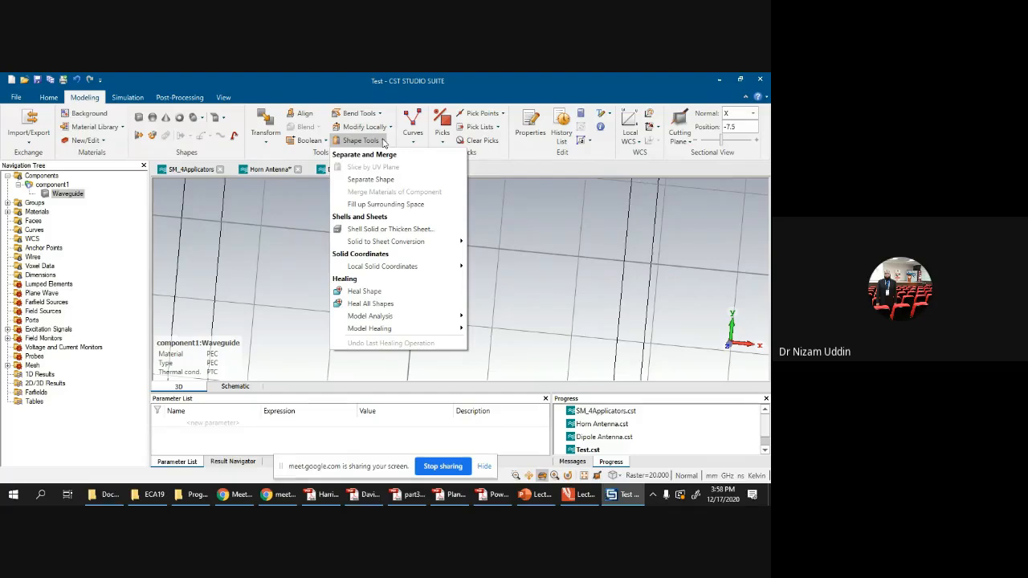
left_click(598, 241)
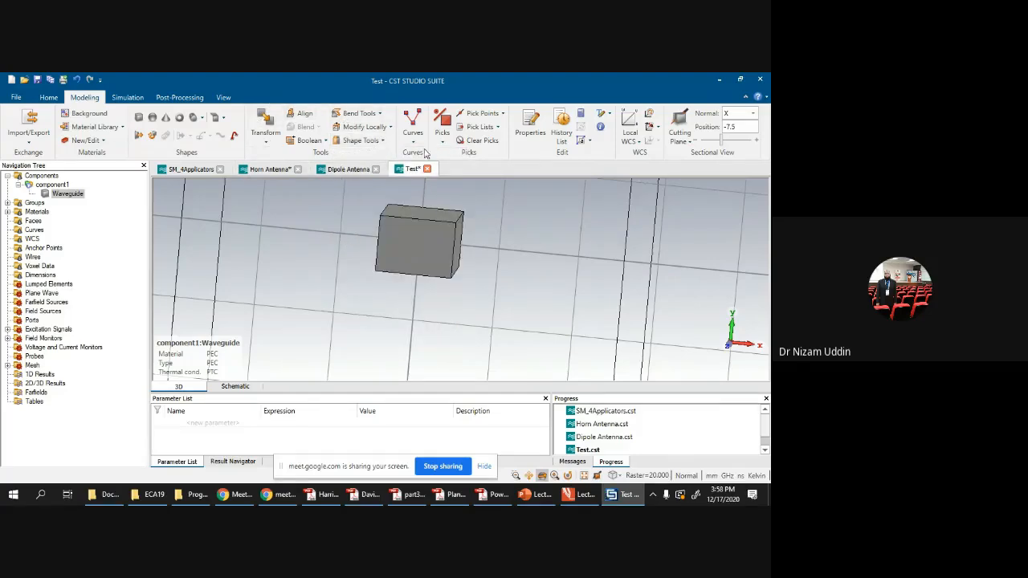
Step: Pick the Waveguide's front face for an Offset face modification with Modify Face, and close the dialog without applying it
left_click(391, 128)
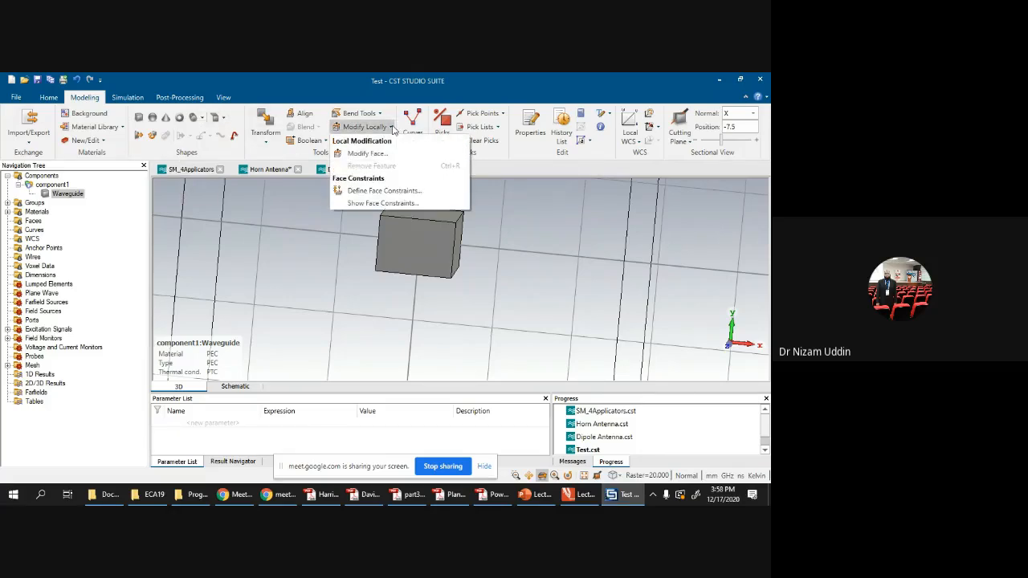
left_click(379, 154)
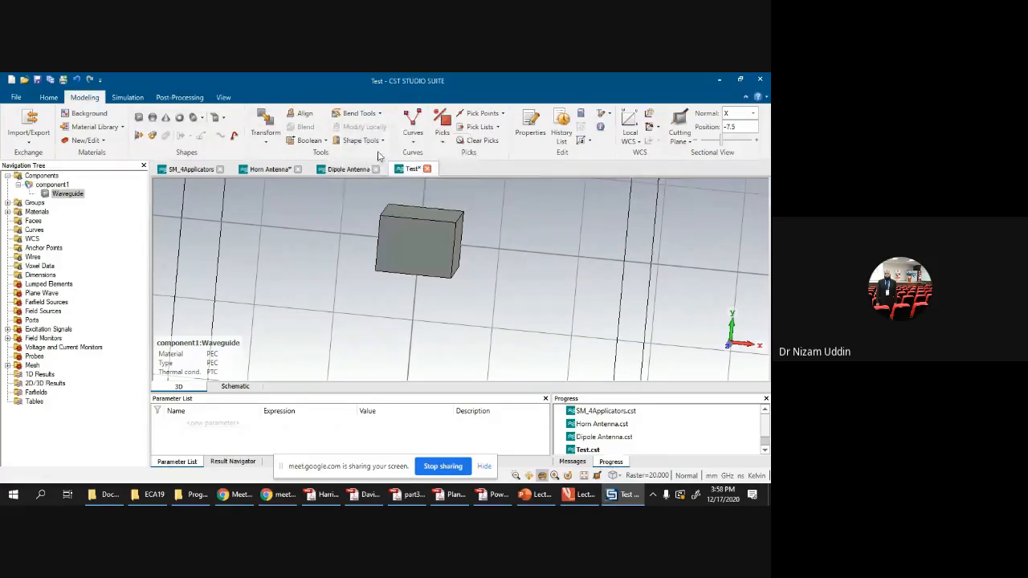
left_click(399, 226)
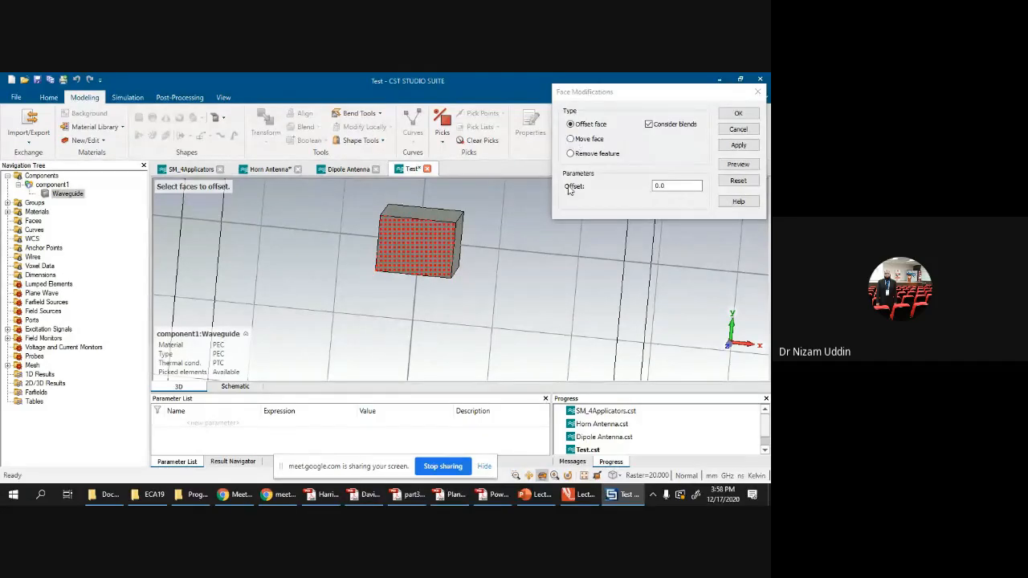
left_click(757, 91)
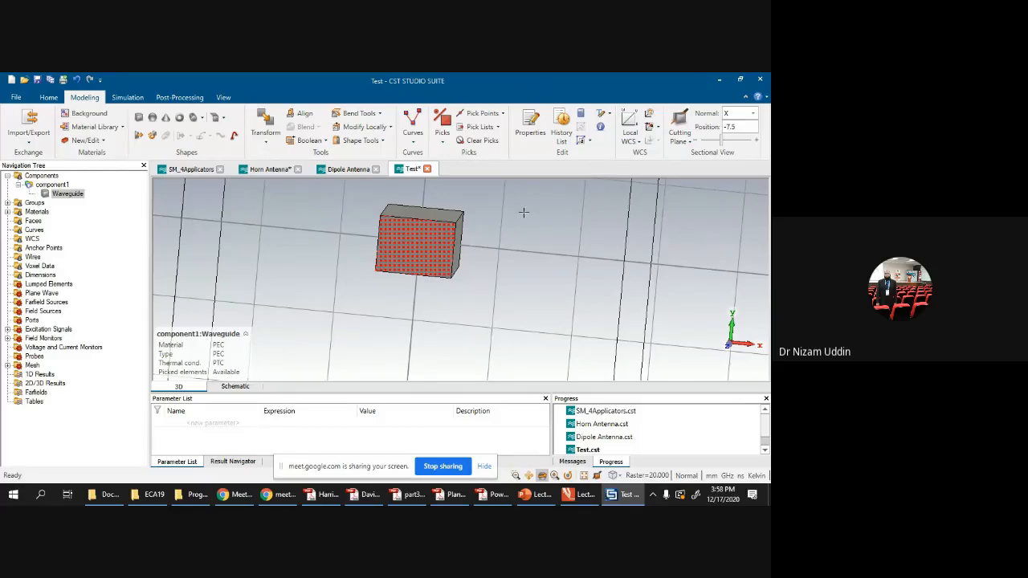
Step: Review the Waveguide's Define brick and translate parameters from its History Tree without editing them, and clear the picked face
left_click_drag(431, 229, 434, 193)
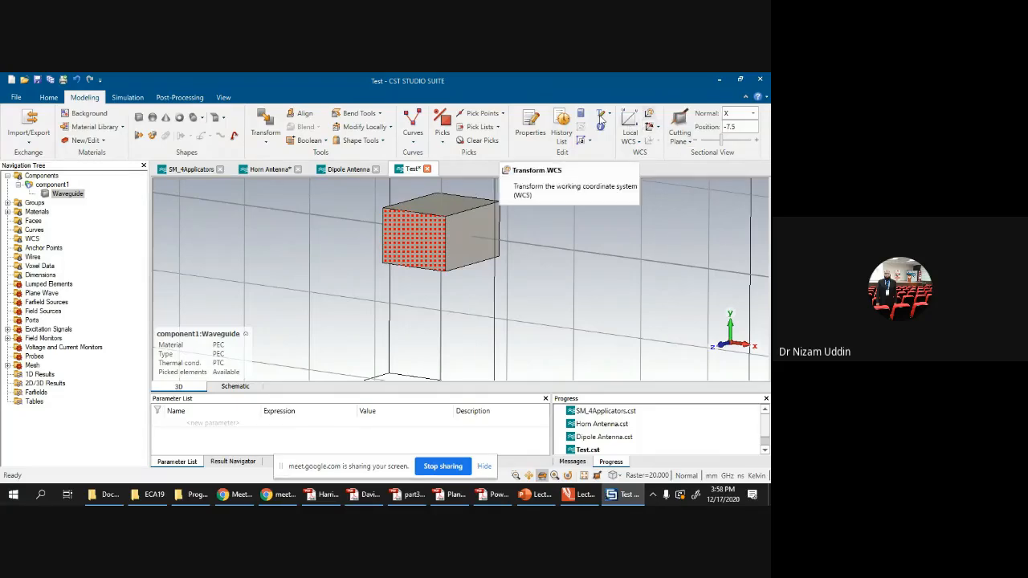
left_click(527, 125)
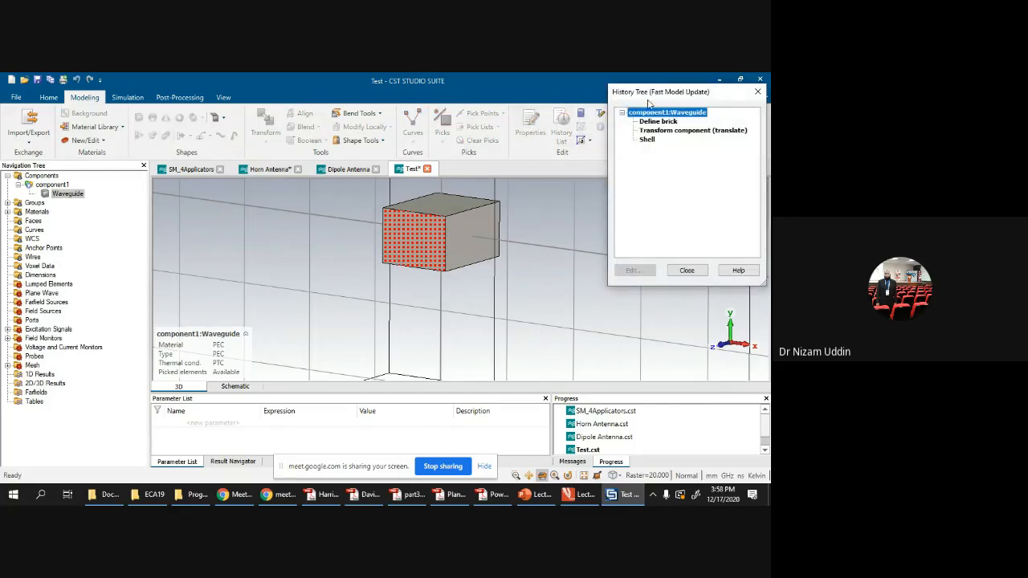
left_click(652, 122)
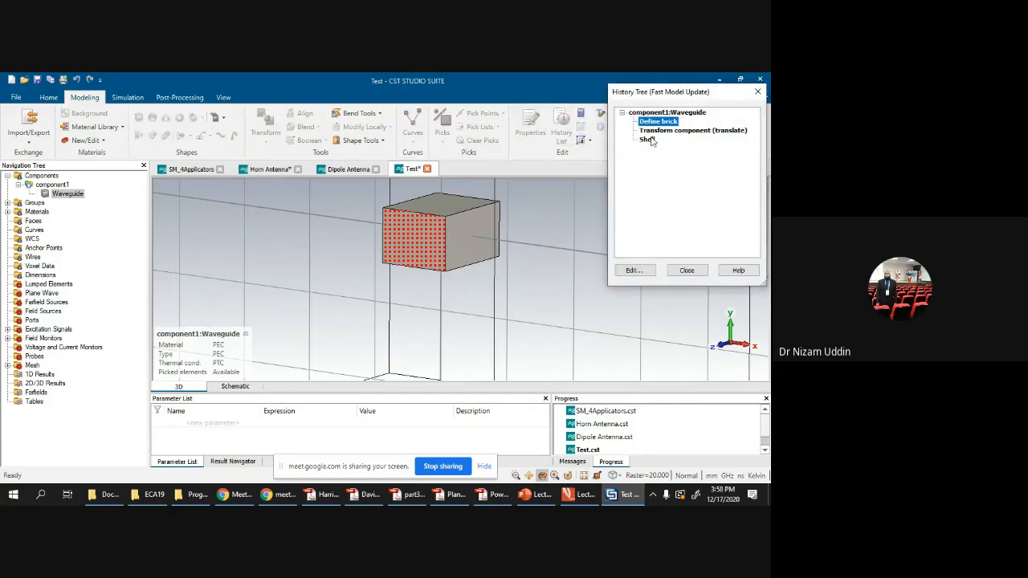
left_click(634, 274)
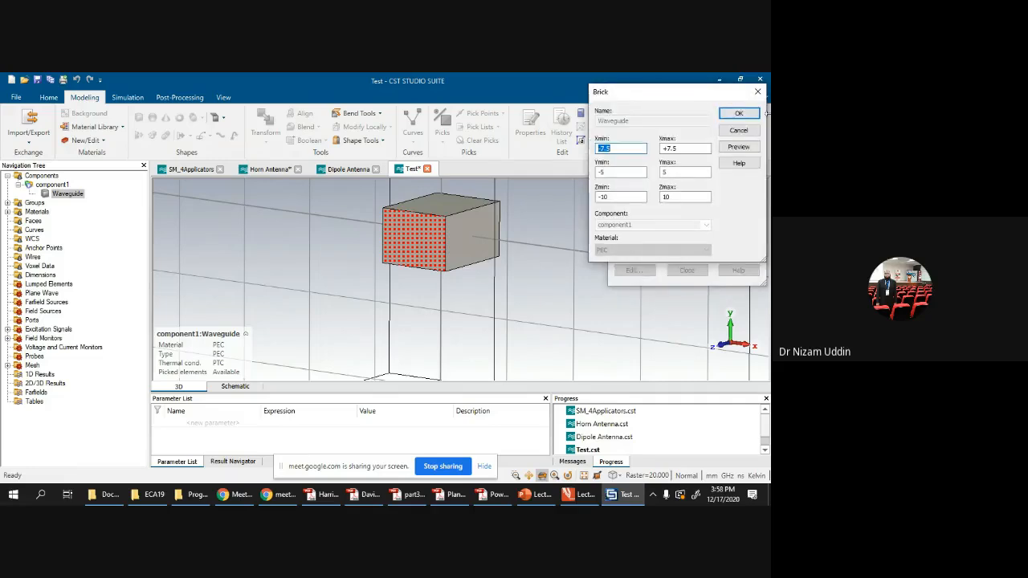
left_click(757, 92)
left_click(659, 122)
left_click(660, 131)
left_click(644, 270)
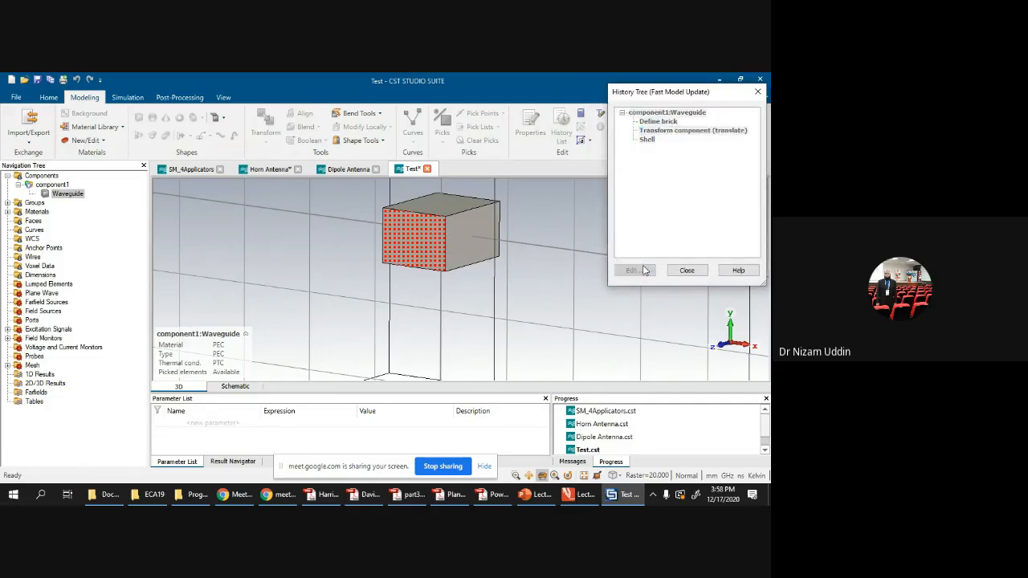
left_click(757, 91)
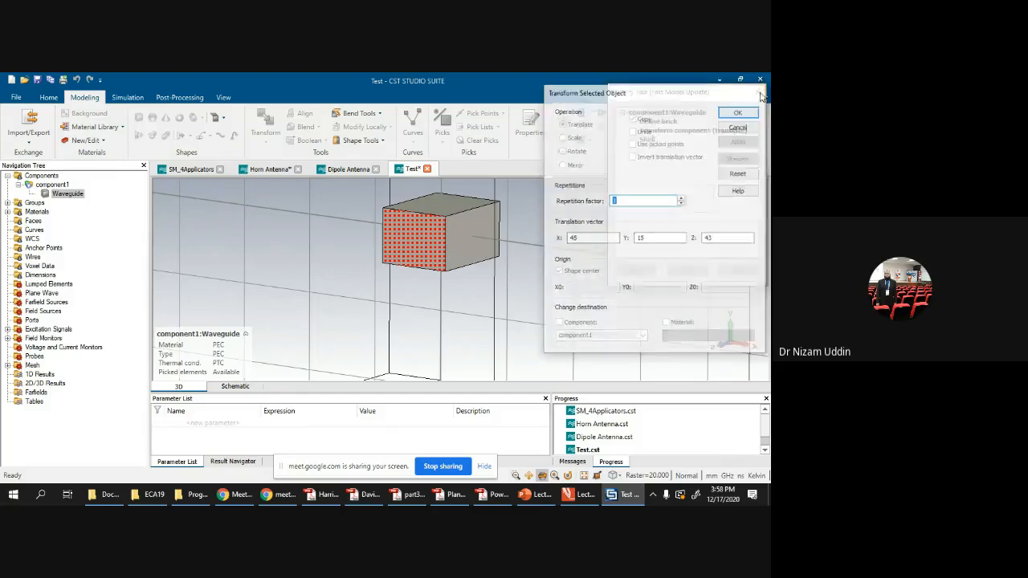
left_click(757, 94)
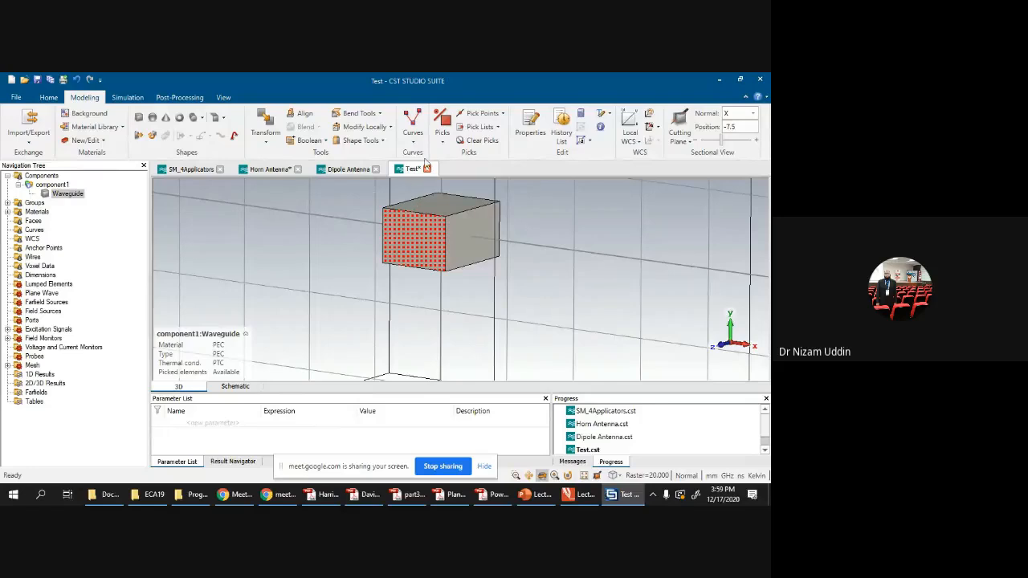
left_click(480, 141)
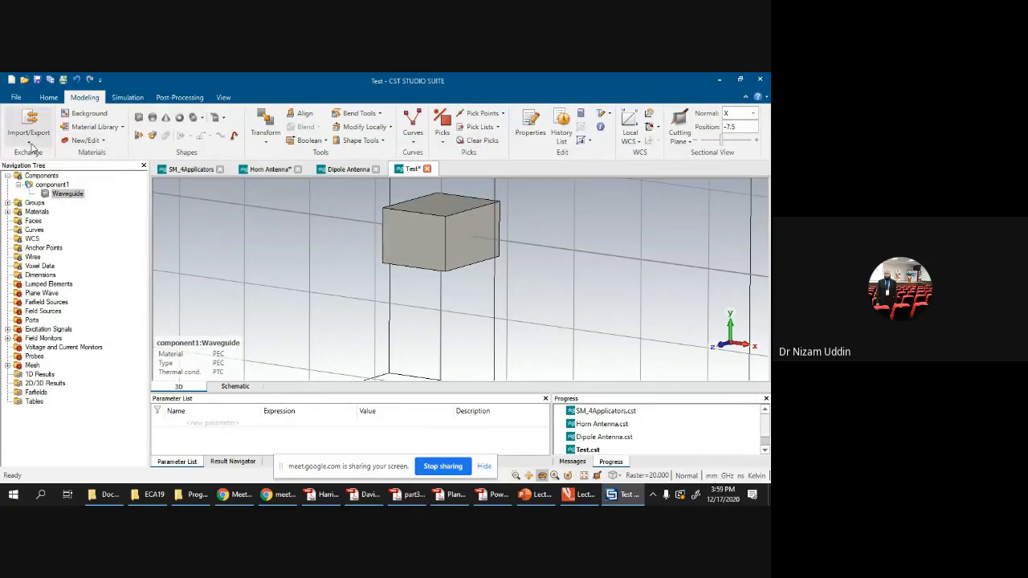
Step: Look through the 3D and 2D/EDA import formats and the 3D export formats, switching briefly to the Google Meet window in between
left_click(29, 143)
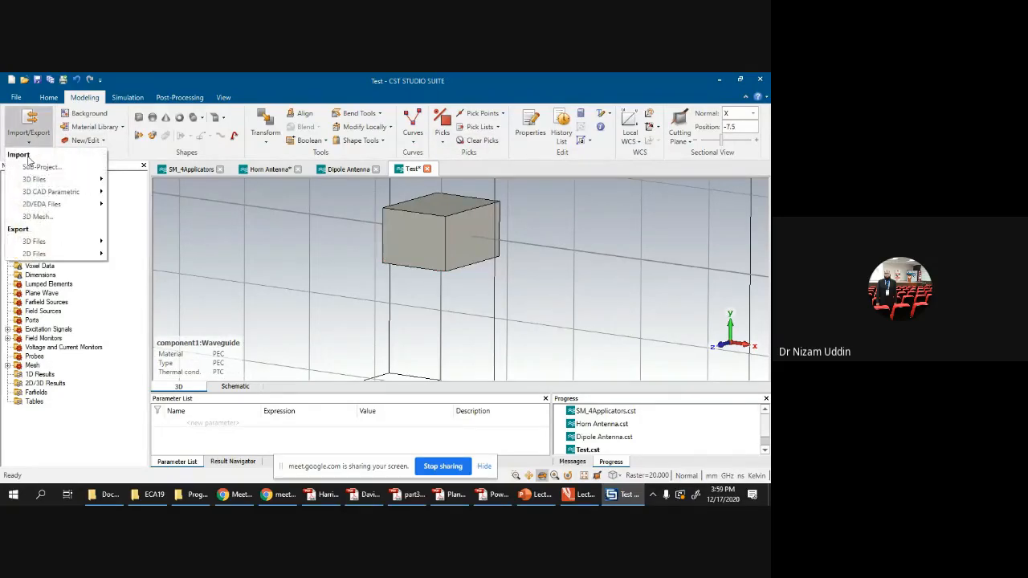
mouse_move(34, 180)
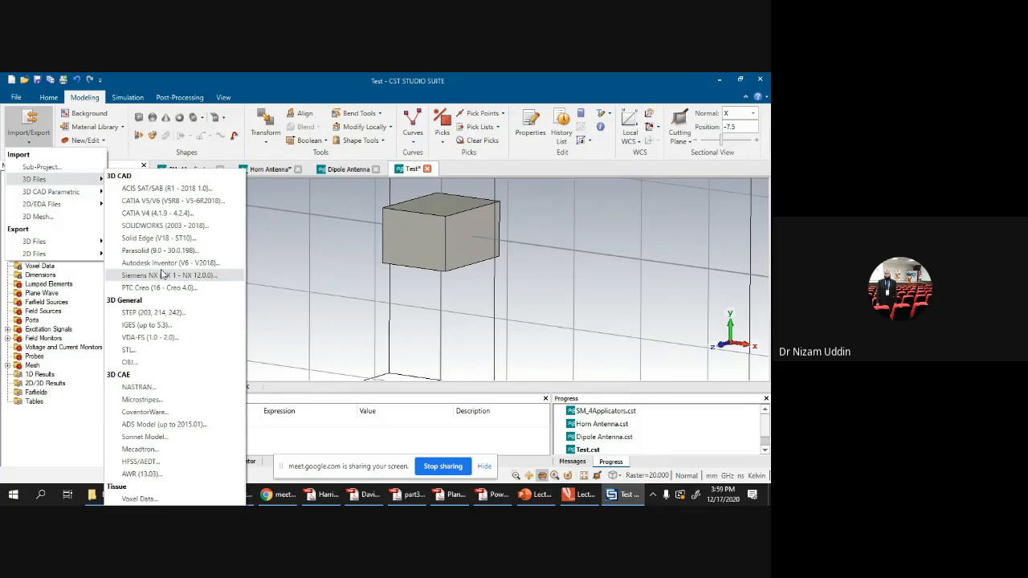
left_click(277, 494)
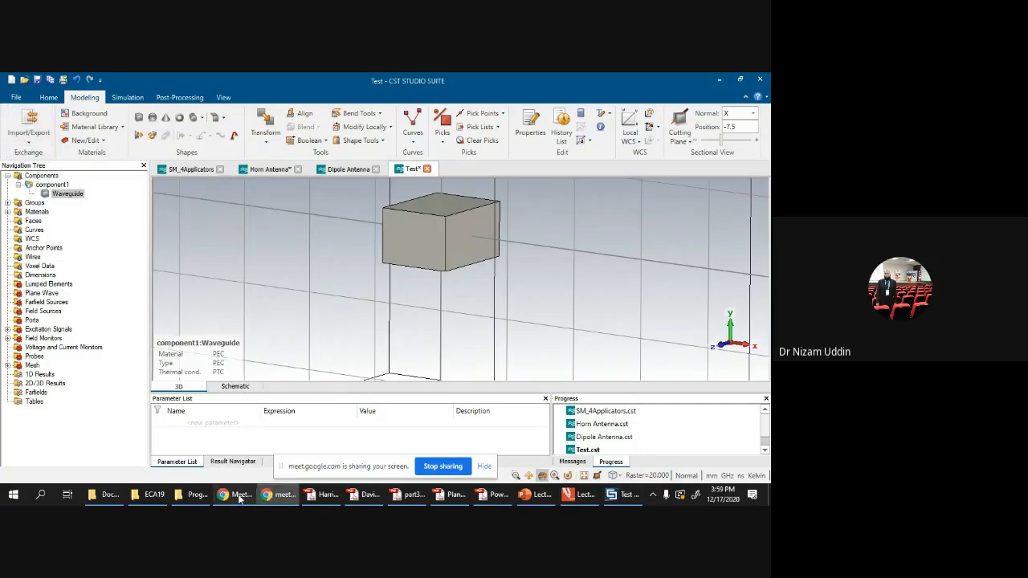
left_click(239, 495)
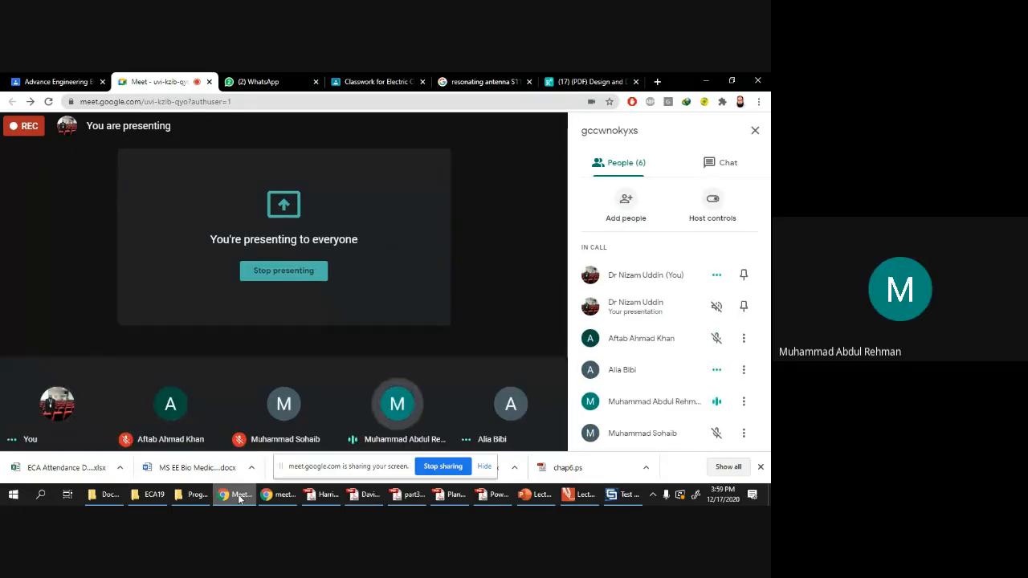
left_click(239, 495)
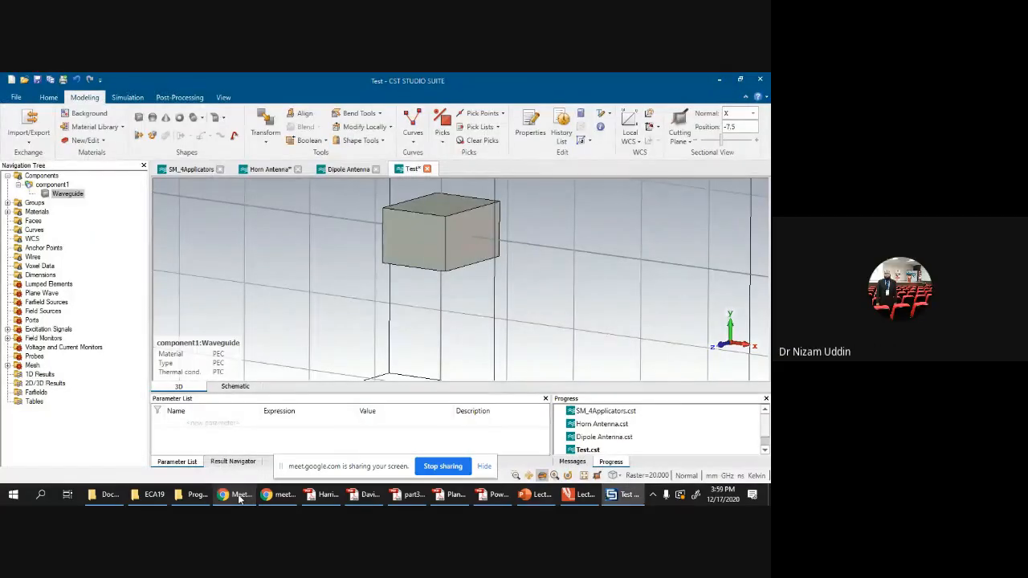
left_click(30, 135)
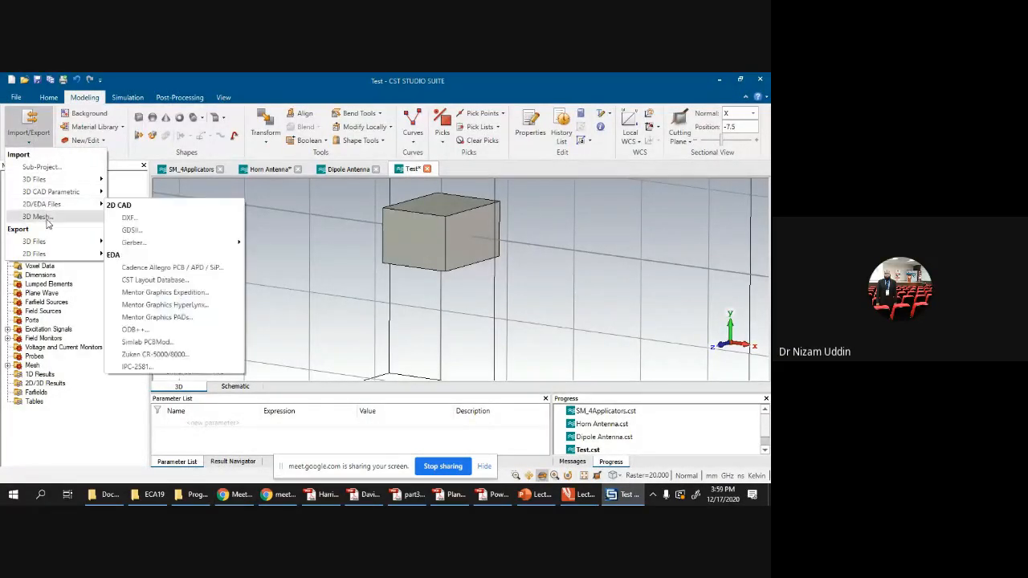
mouse_move(48, 209)
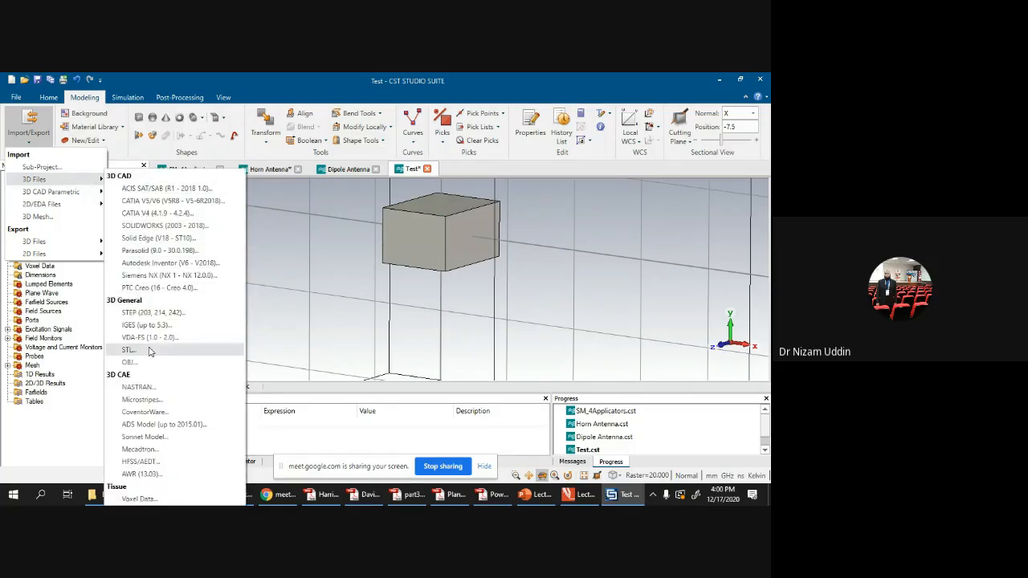
mouse_move(74, 244)
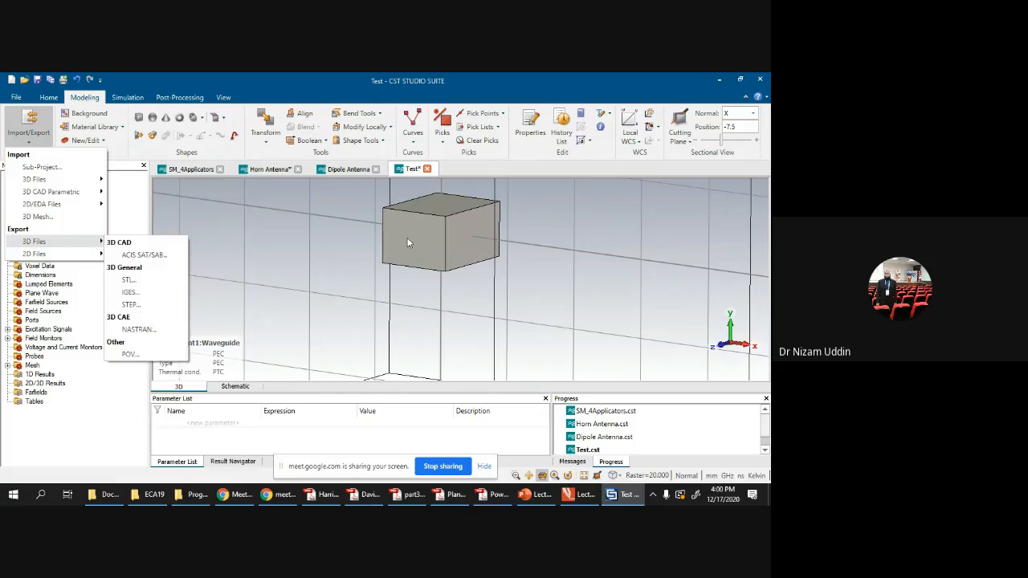
left_click(361, 275)
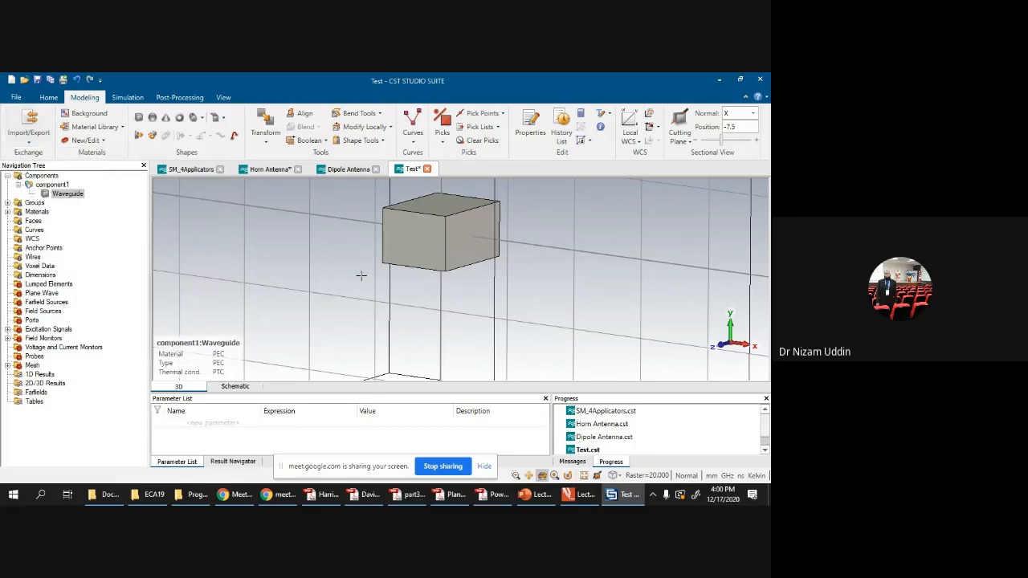
Step: Show the simulation tools and expand the Field Monitors folder to examine the monitors defined in the project
left_click(129, 98)
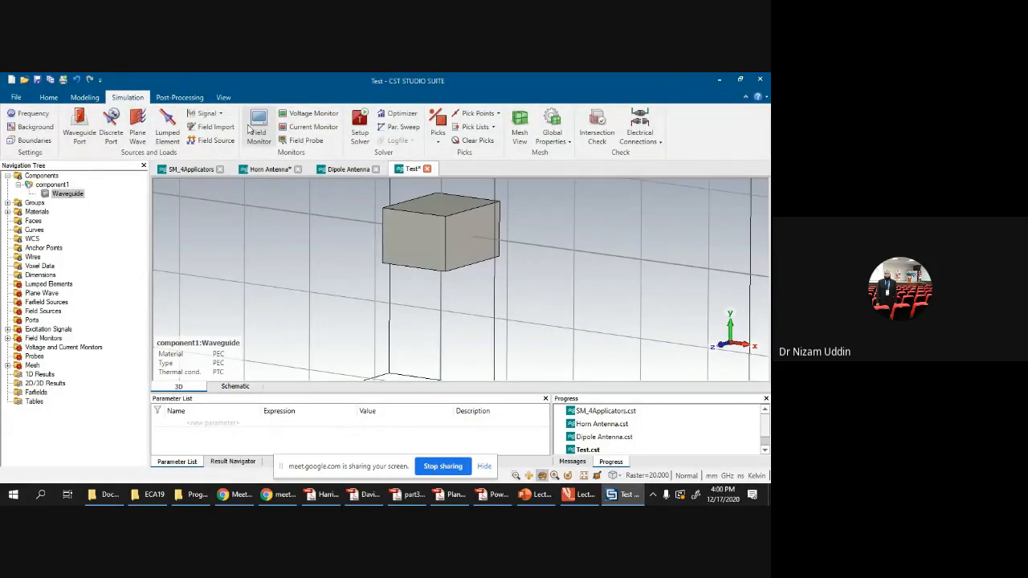
left_click(7, 339)
scroll(144, 278, "down", 1)
scroll(144, 279, "down", 3)
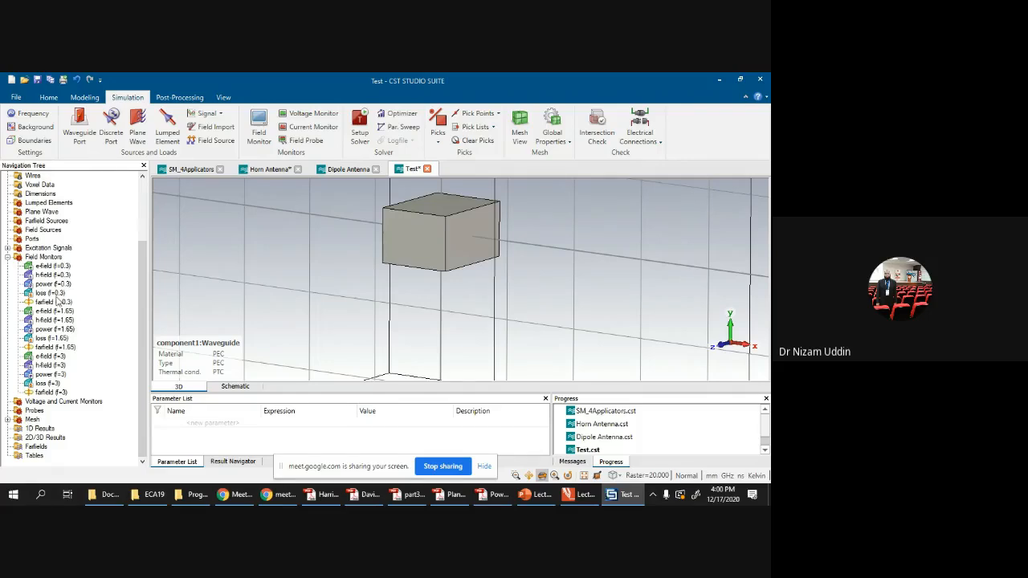
Step: Review the new field monitor's type, frequency and Use Subvolume options, and close the dialog without creating a monitor
left_click(259, 129)
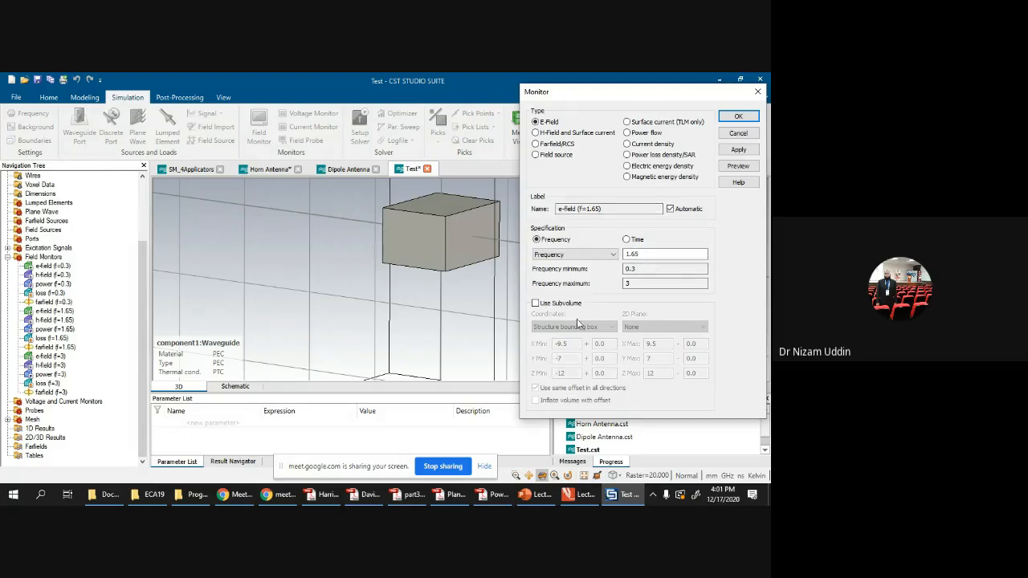
left_click(534, 304)
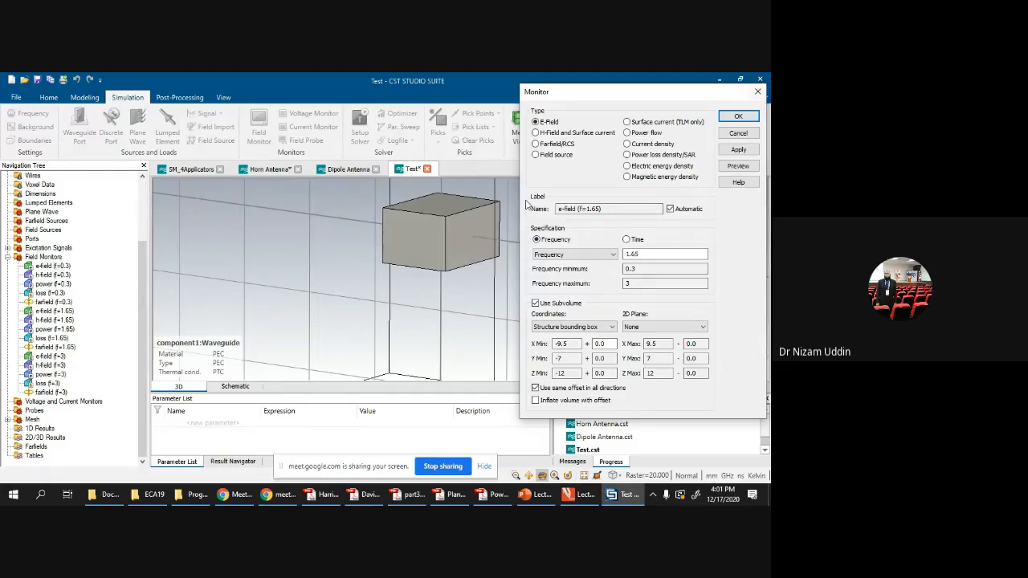
left_click(534, 303)
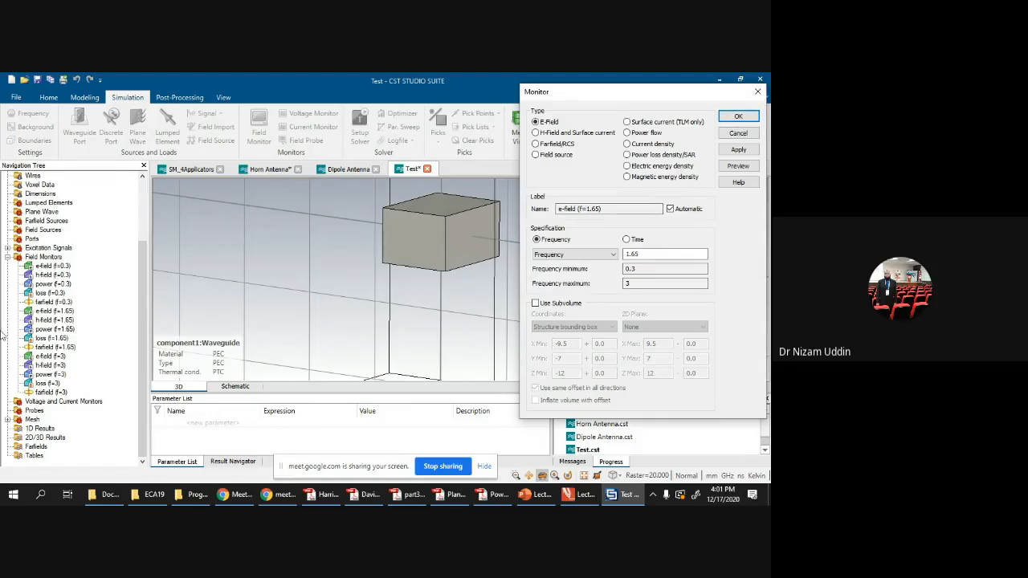
left_click(758, 92)
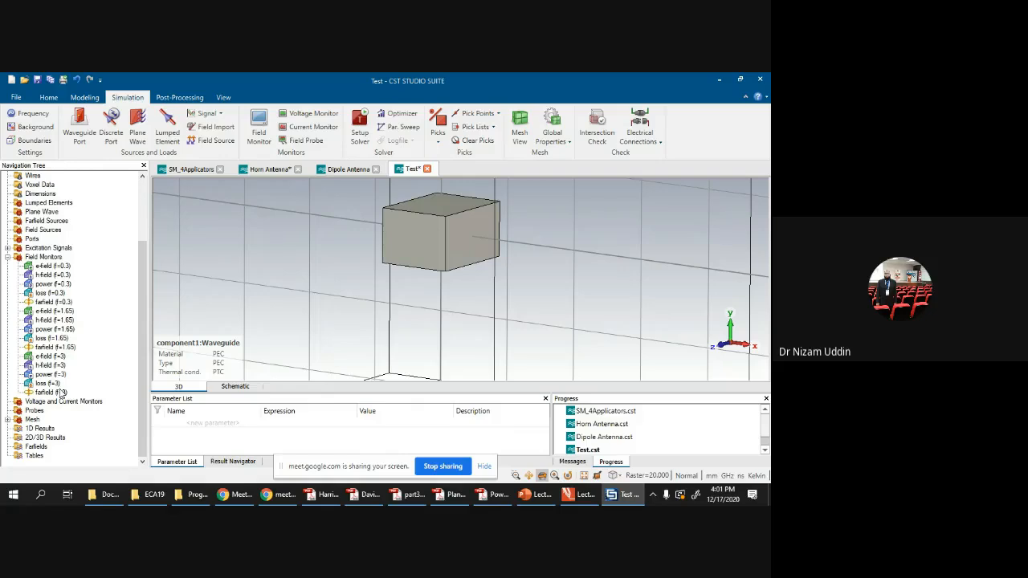
Step: Find and open the Windows Calculator app
left_click(48, 491)
type("ca")
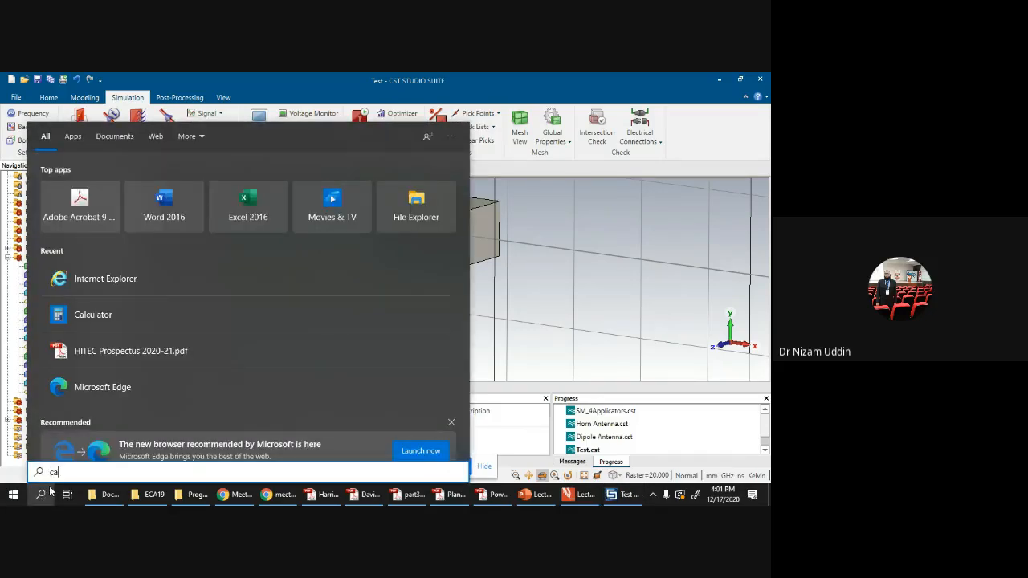
type("l")
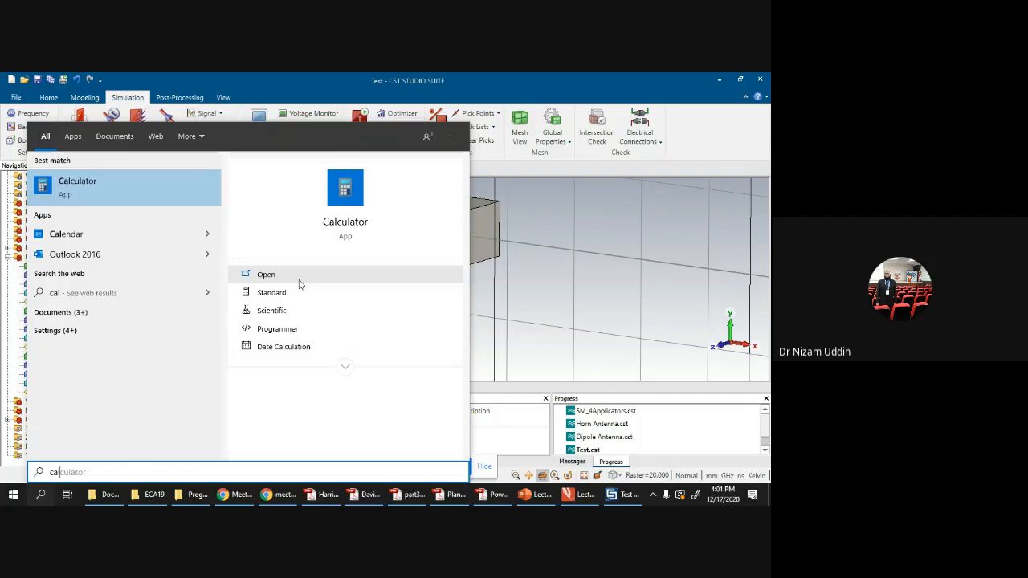
left_click(301, 277)
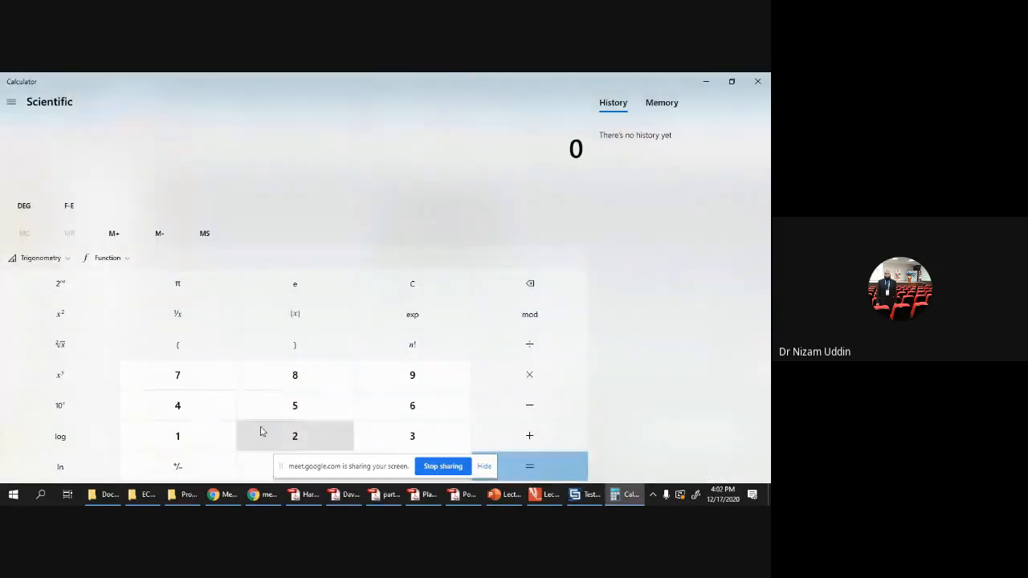
Step: Calculate the midpoint of the frequency range by adding 0.3 and 3 and dividing the sum by 2
left_click(483, 466)
left_click(412, 465)
left_click(414, 442)
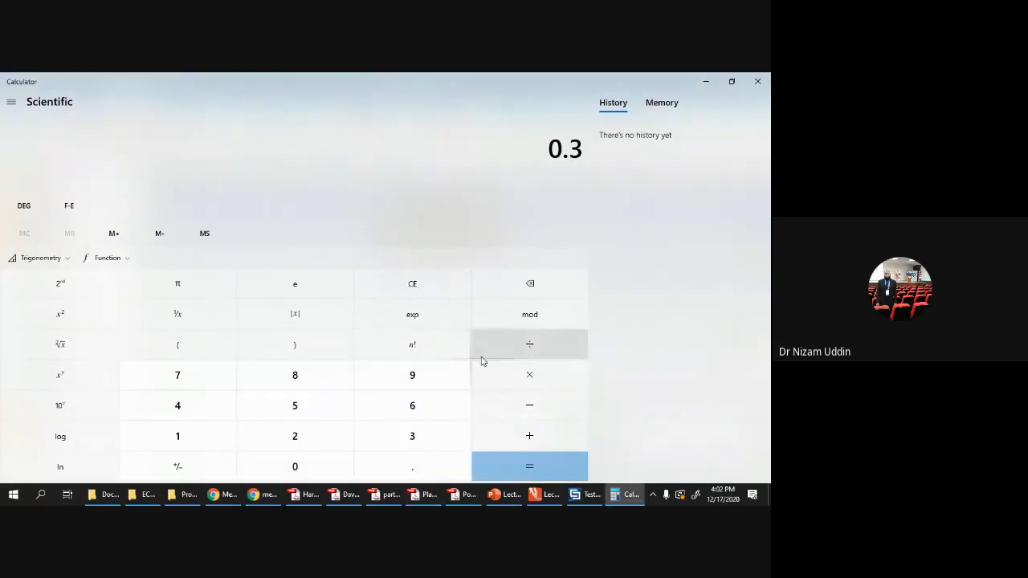
left_click(530, 437)
left_click(431, 441)
left_click(528, 471)
left_click(539, 344)
left_click(326, 443)
left_click(538, 477)
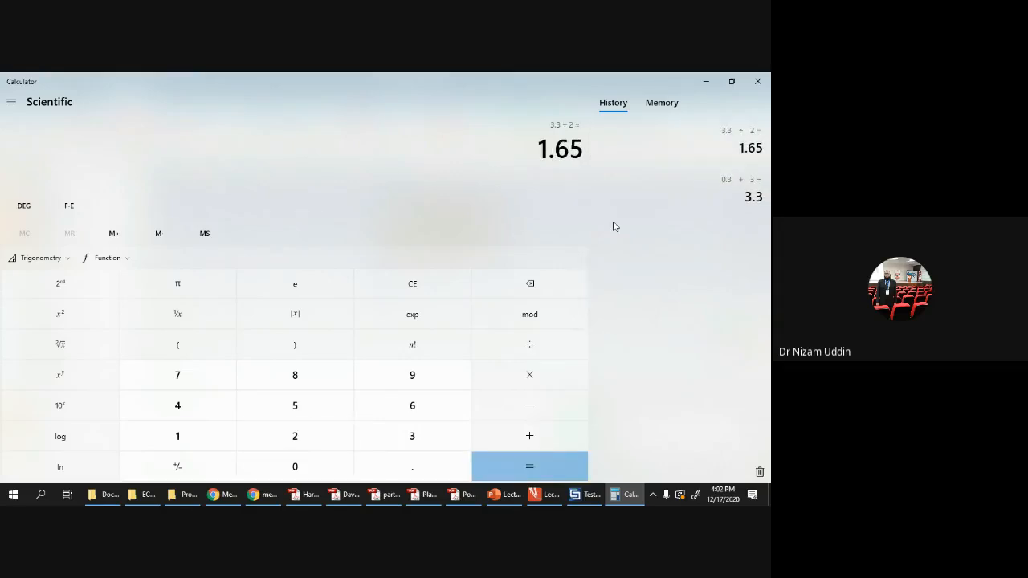
Step: Switch back to CST Studio Suite and plot the default excitation signal from the Excitation Signals folder
left_click(586, 495)
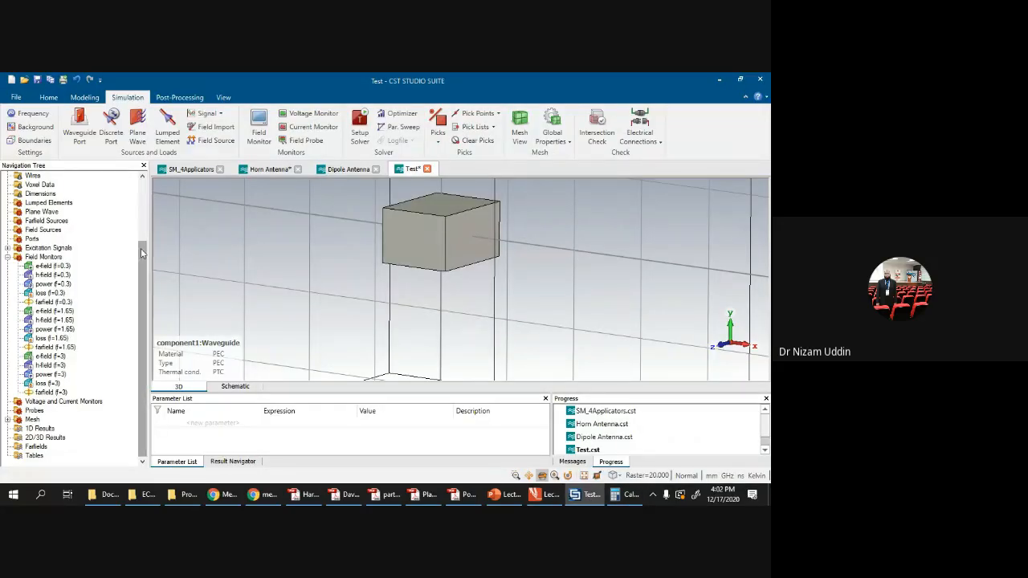
scroll(142, 254, "up", 1)
left_click(7, 275)
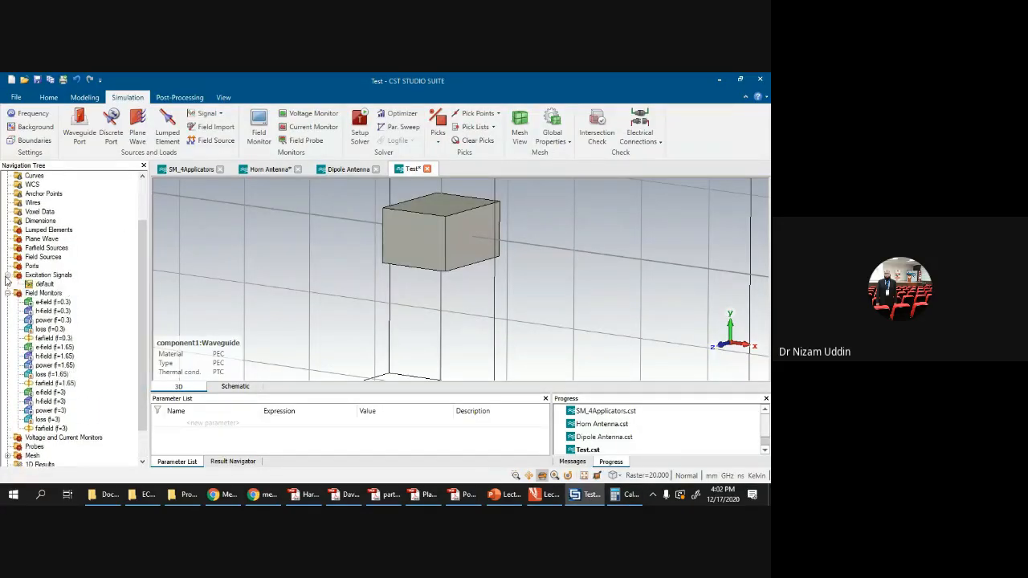
left_click(46, 284)
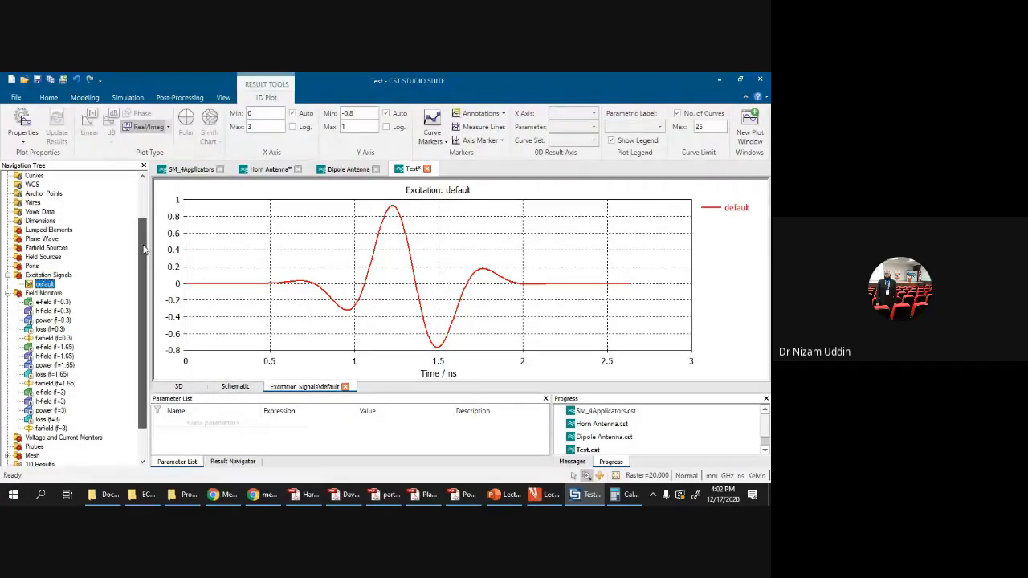
scroll(145, 241, "up", 2)
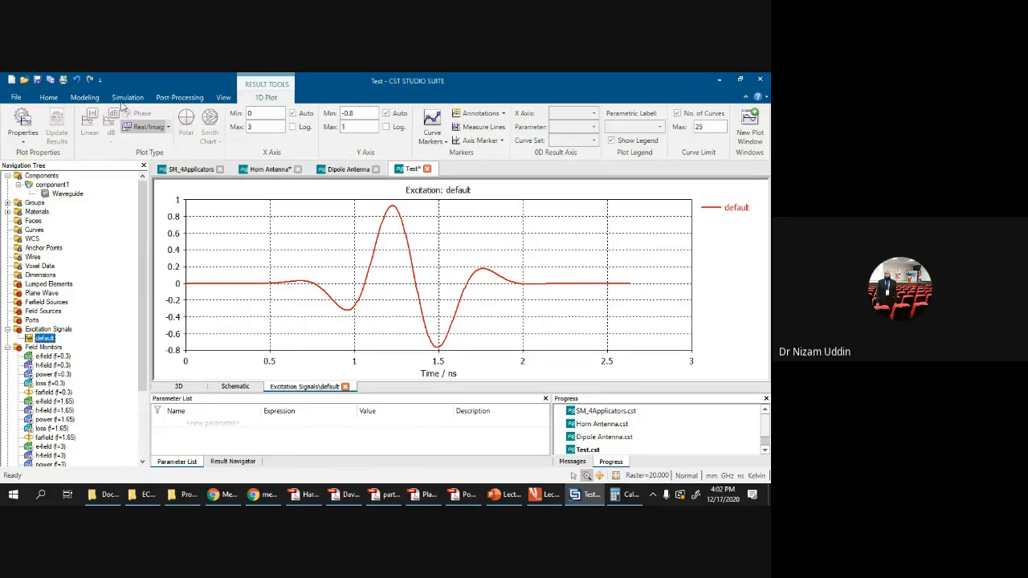
Step: Return from the excitation plot to the 3D model through the Field Monitors folder and show the simulation tools
left_click(93, 98)
left_click(130, 98)
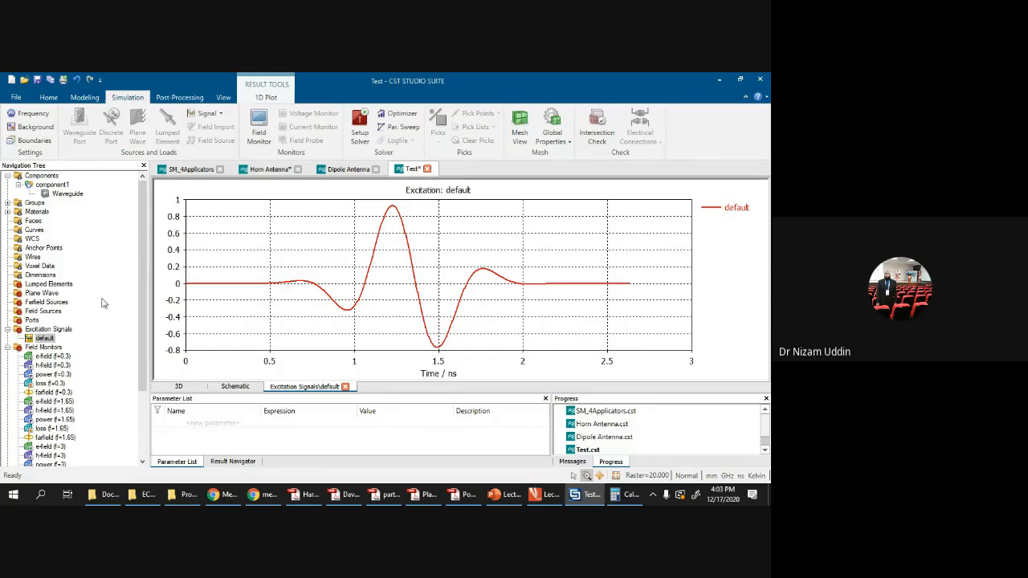
left_click(86, 98)
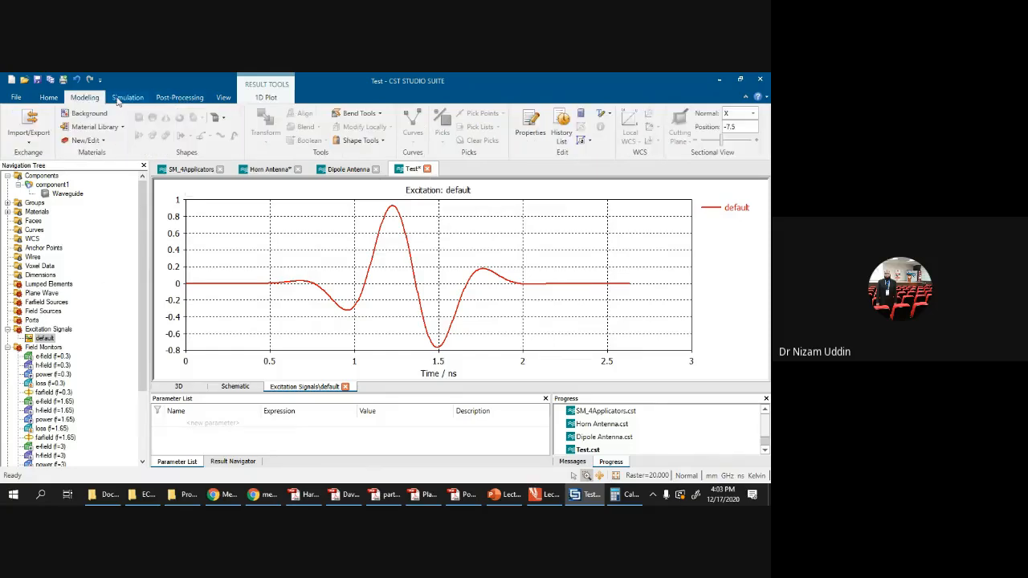
left_click(37, 330)
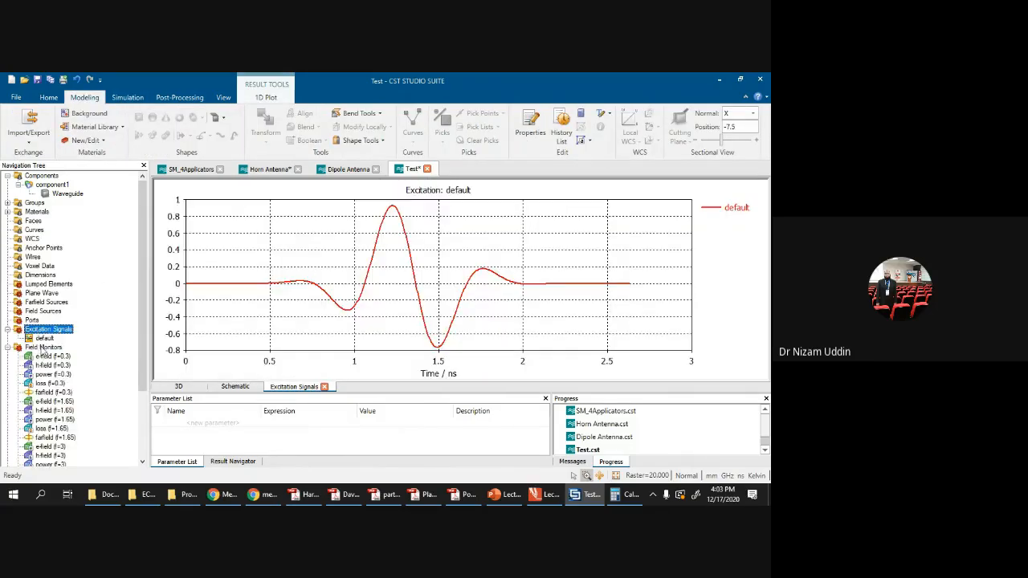
left_click(54, 349)
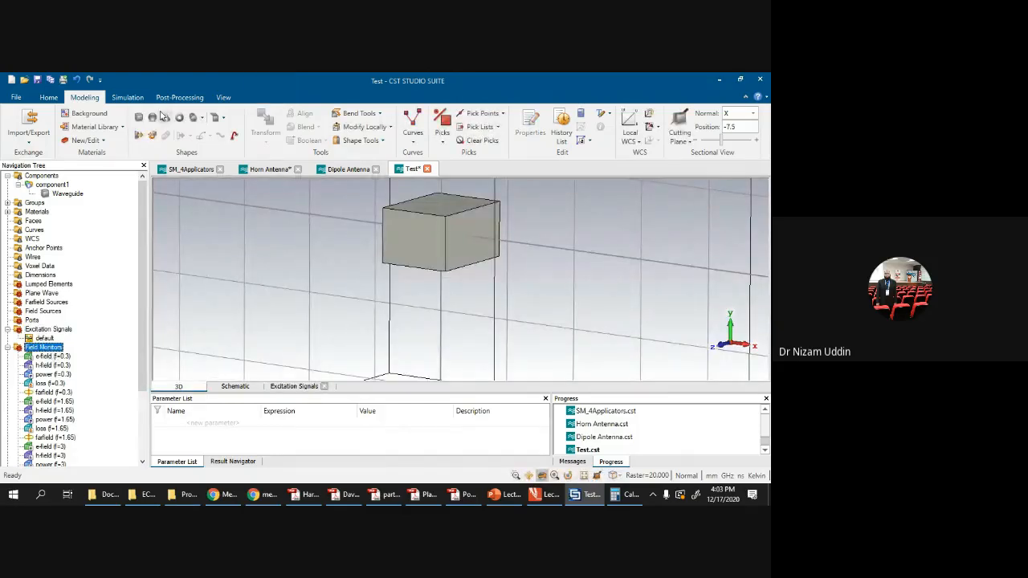
left_click(121, 99)
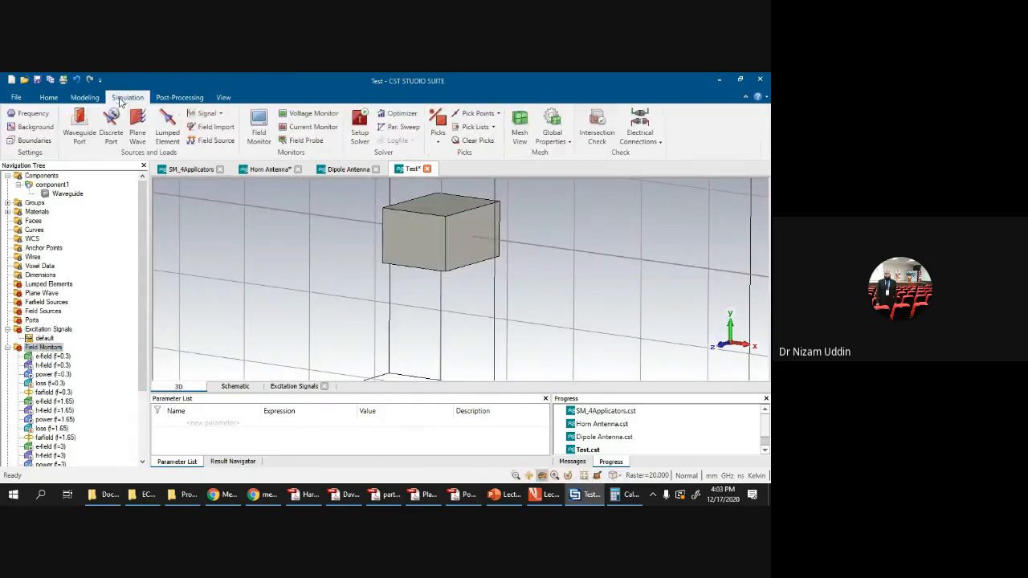
Step: Examine the full-plane waveguide port preview with X normal around the brick, and cancel without creating the port
left_click_drag(460, 226, 427, 255)
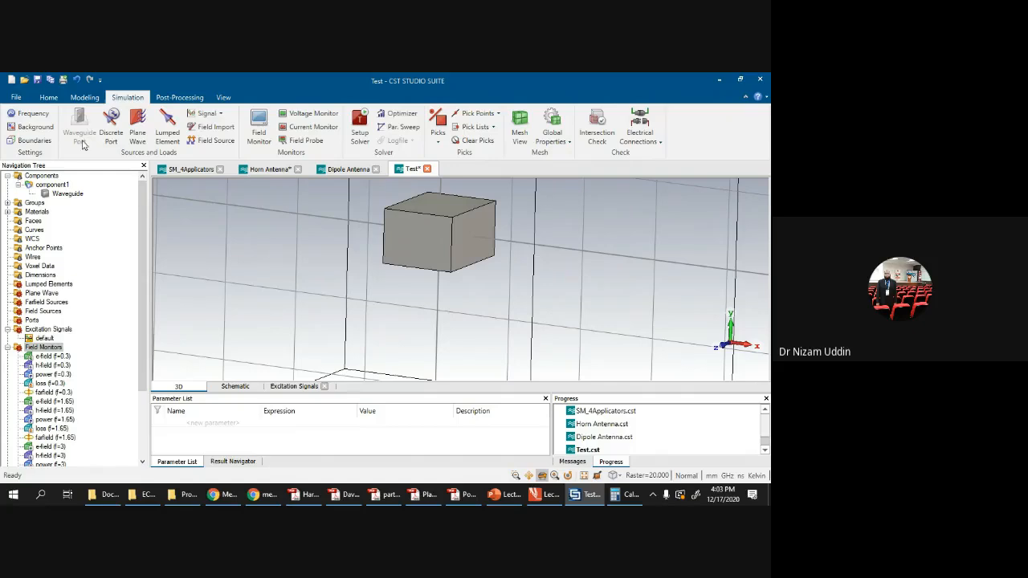
left_click(82, 129)
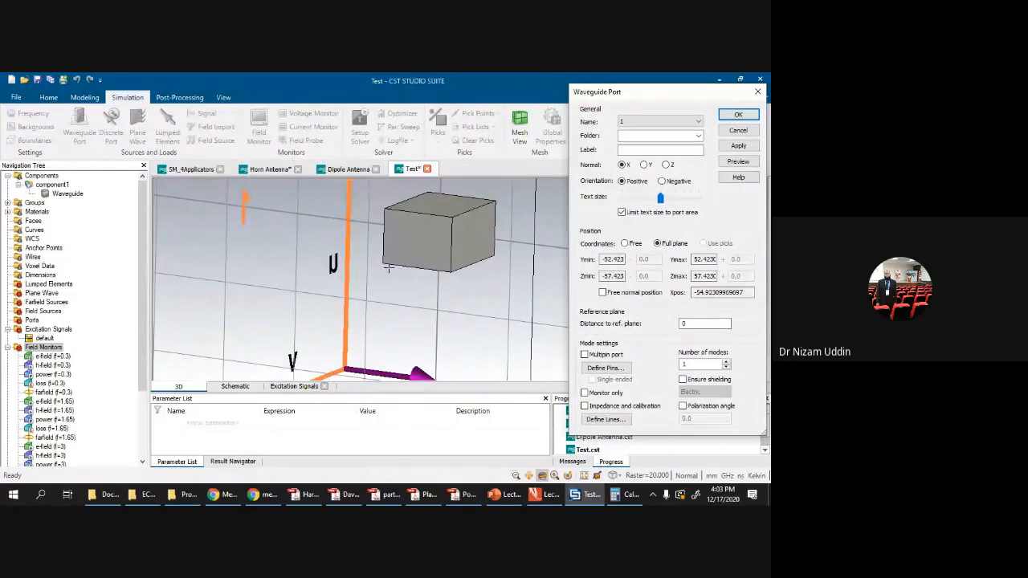
scroll(388, 269, "up", 2)
scroll(388, 269, "down", 4)
scroll(388, 269, "down", 3)
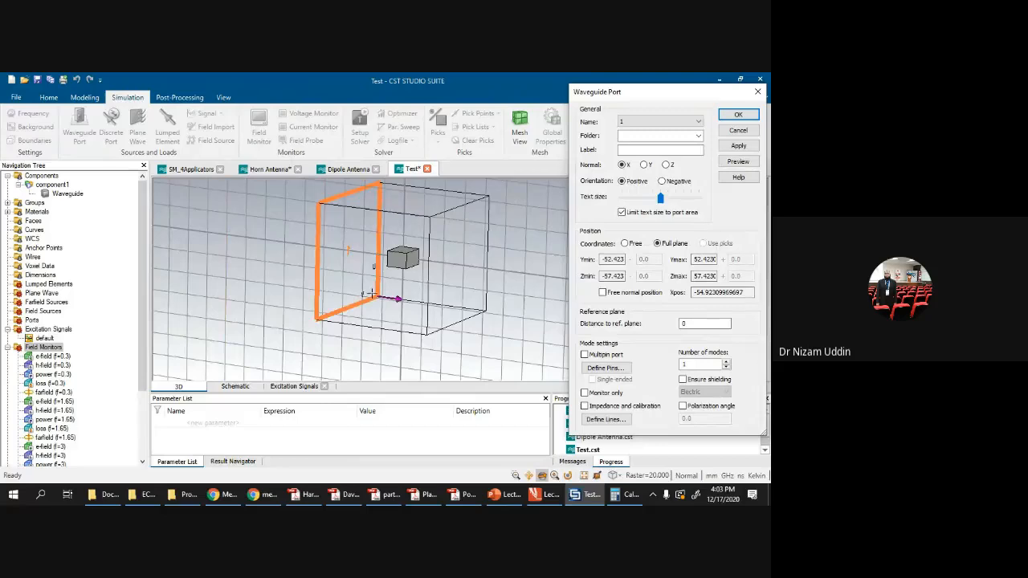
scroll(372, 293, "up", 2)
scroll(371, 293, "down", 2)
left_click_drag(374, 267, 461, 325)
mouse_move(396, 255)
left_mouse_down()
mouse_move(385, 271)
mouse_move(400, 269)
mouse_move(393, 251)
left_mouse_up()
scroll(413, 249, "up", 5)
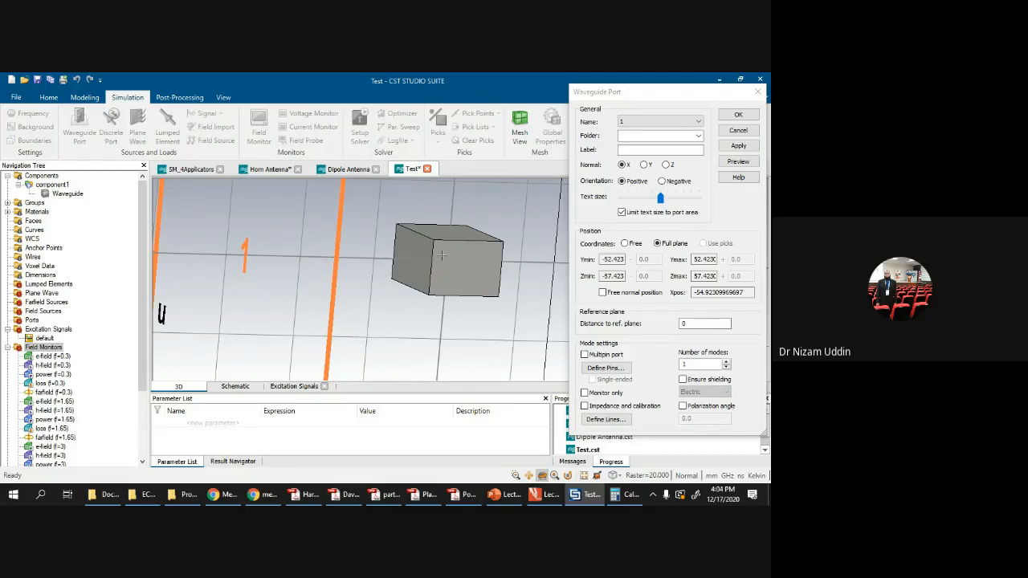
left_click_drag(441, 257, 428, 259)
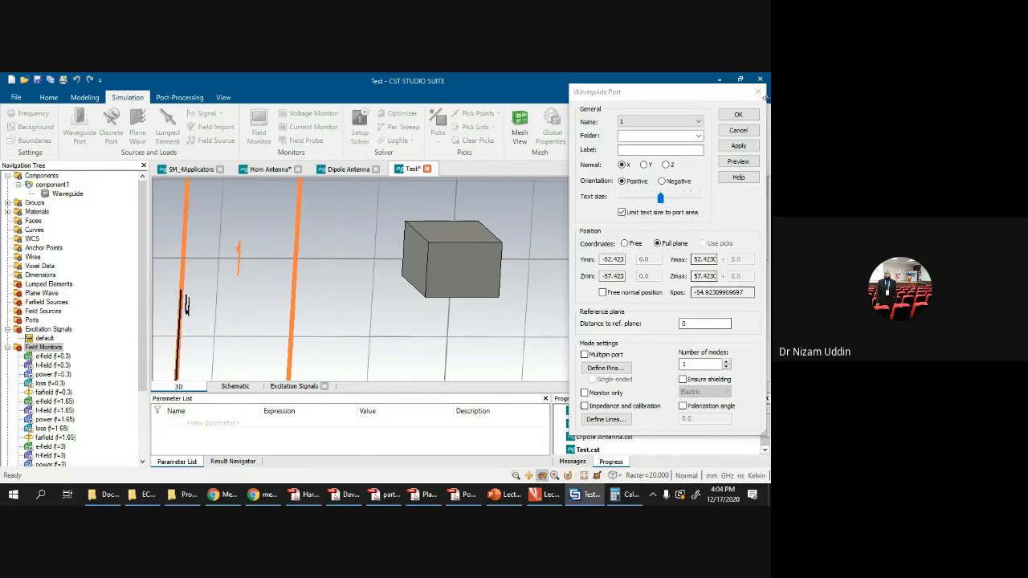
left_click(737, 130)
Step: Select the Ports folder in the project tree, then check the Google Meet window and return to CST Studio Suite
left_click_drag(412, 261, 348, 291)
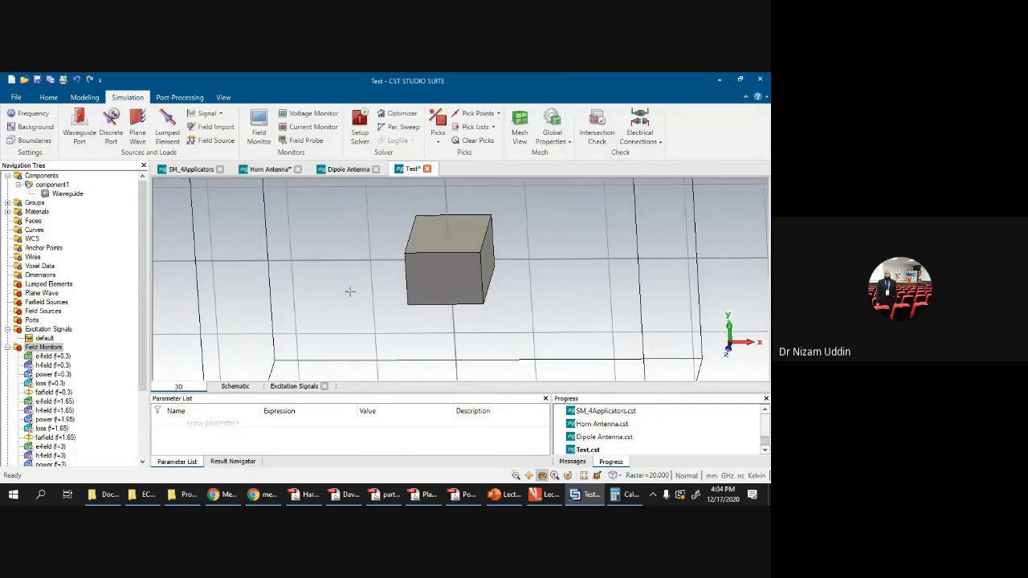
left_click(33, 321)
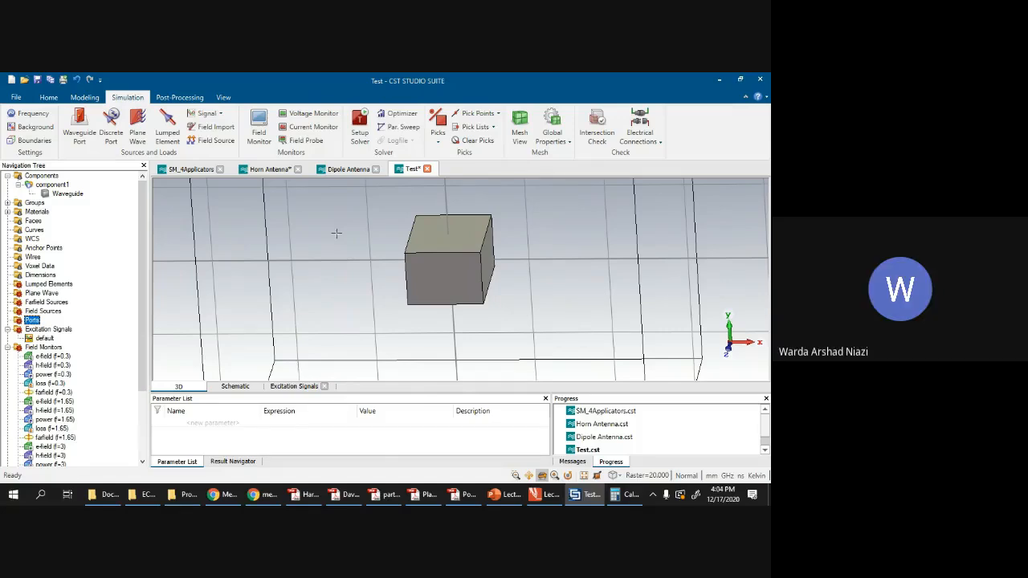
left_click(216, 495)
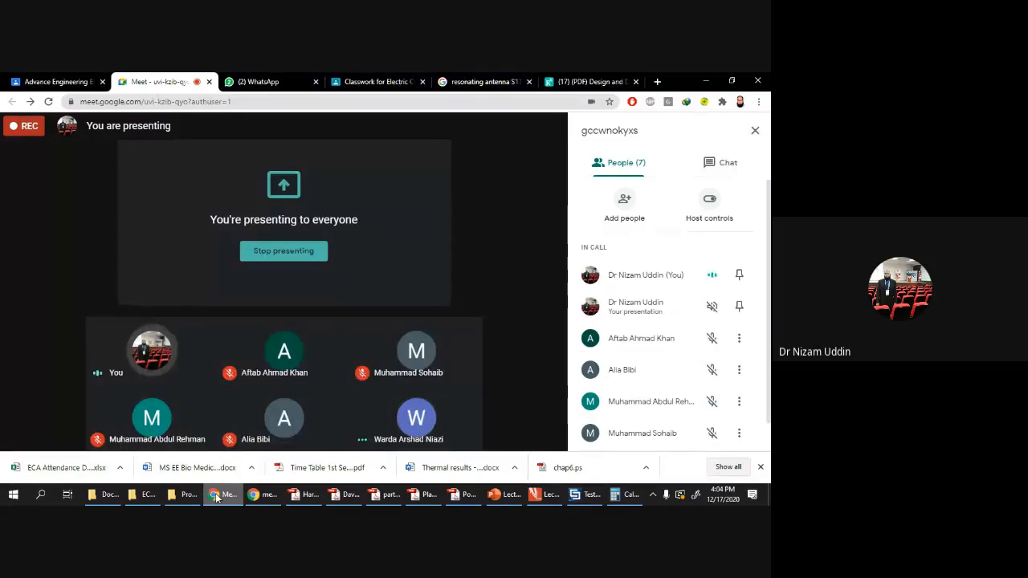
left_click(216, 497)
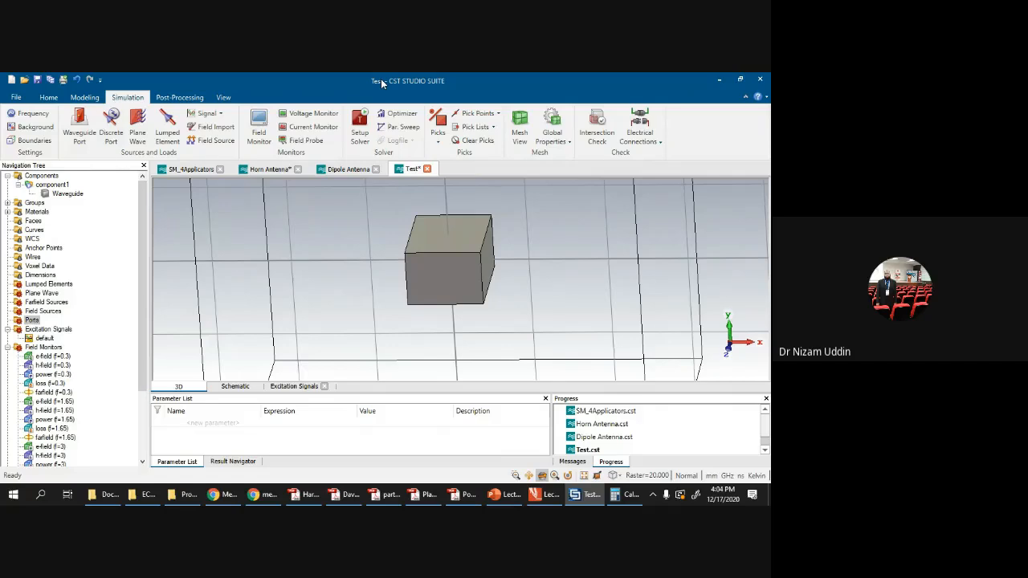
Step: Show the modelling tools, view the brick from several angles and look through the 2D and 3D curve options without creating one
left_click(85, 97)
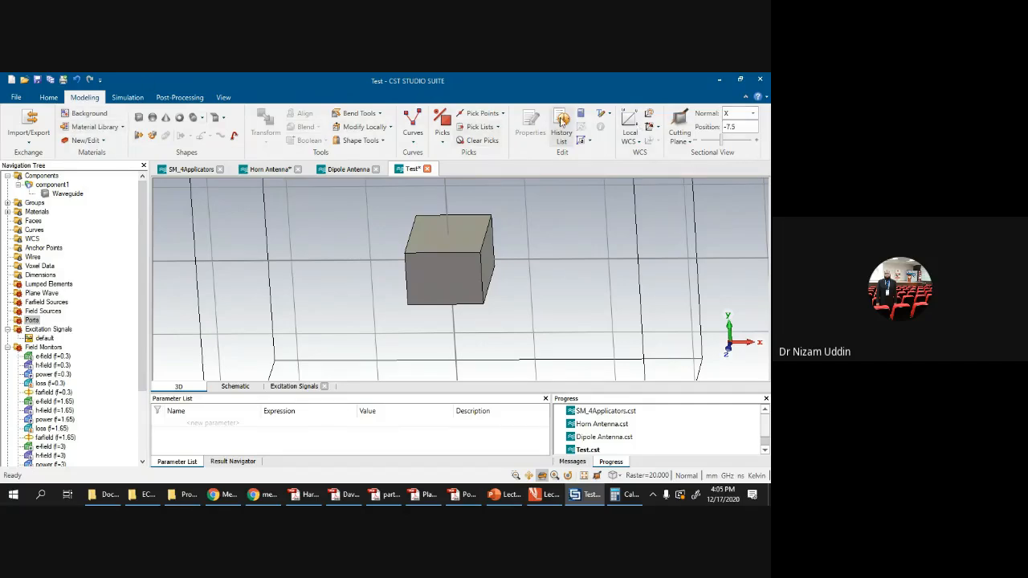
left_click_drag(438, 263, 474, 215)
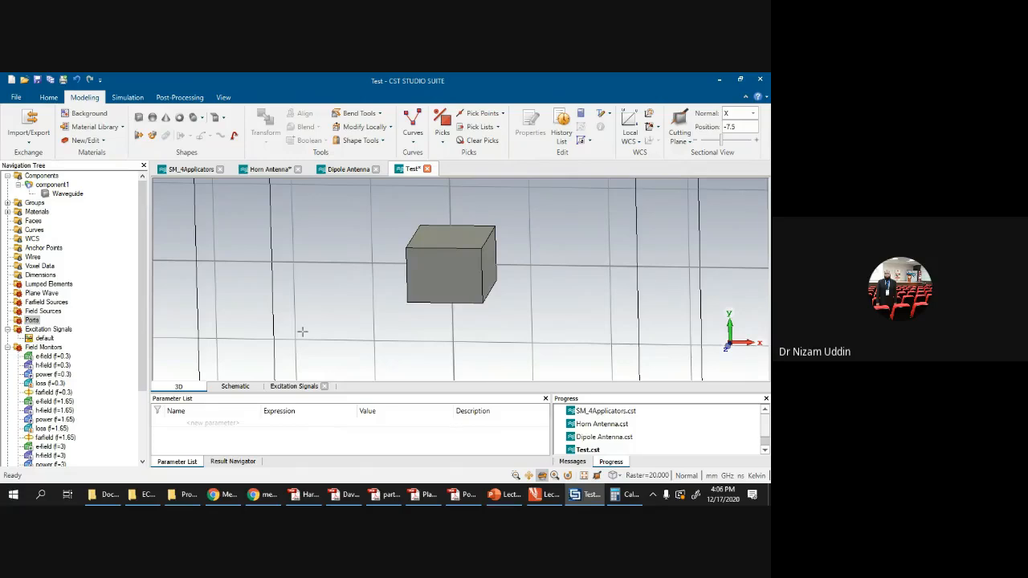
left_click_drag(328, 278, 262, 273)
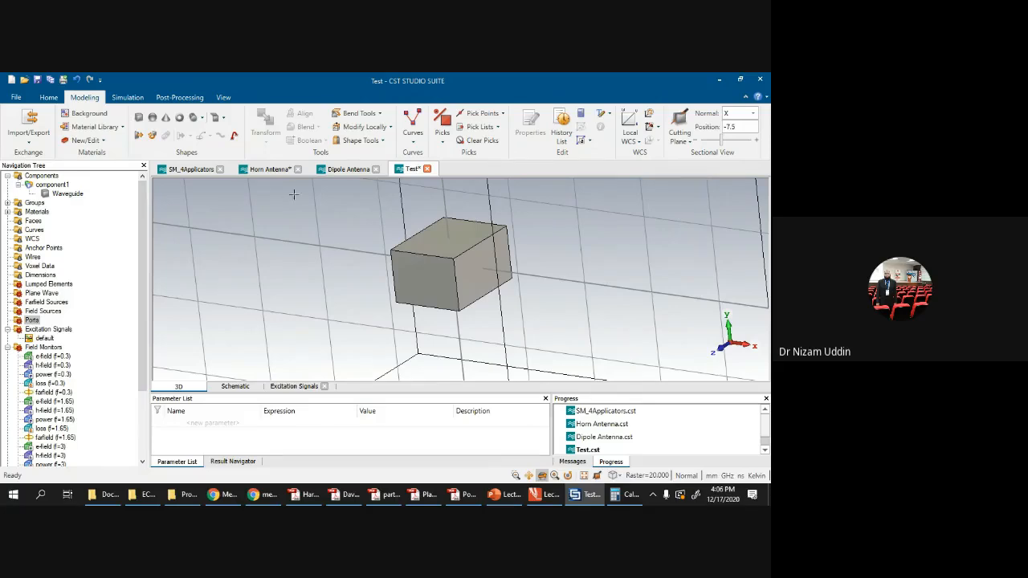
left_click_drag(287, 217, 337, 216)
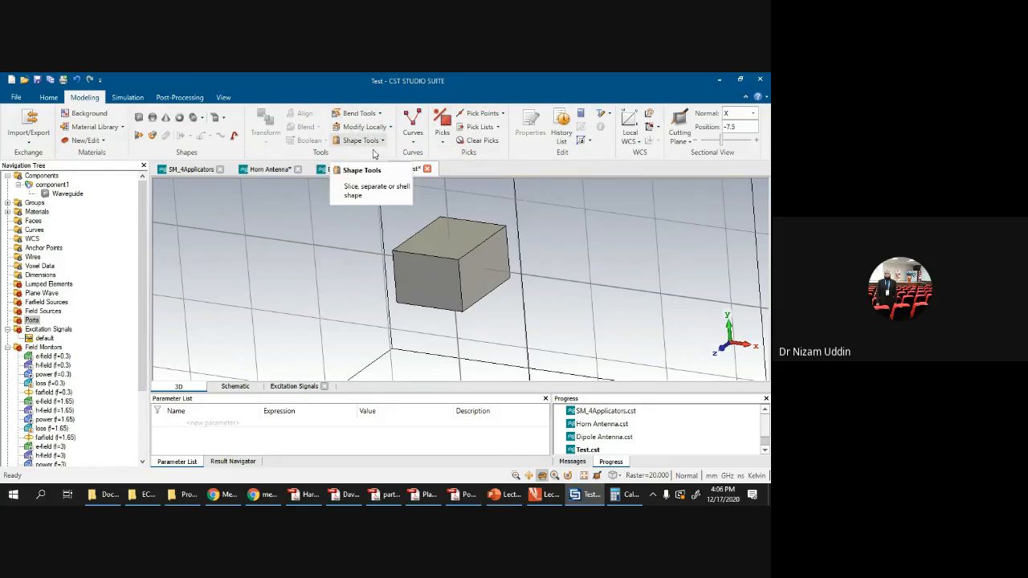
left_click_drag(443, 220, 452, 258)
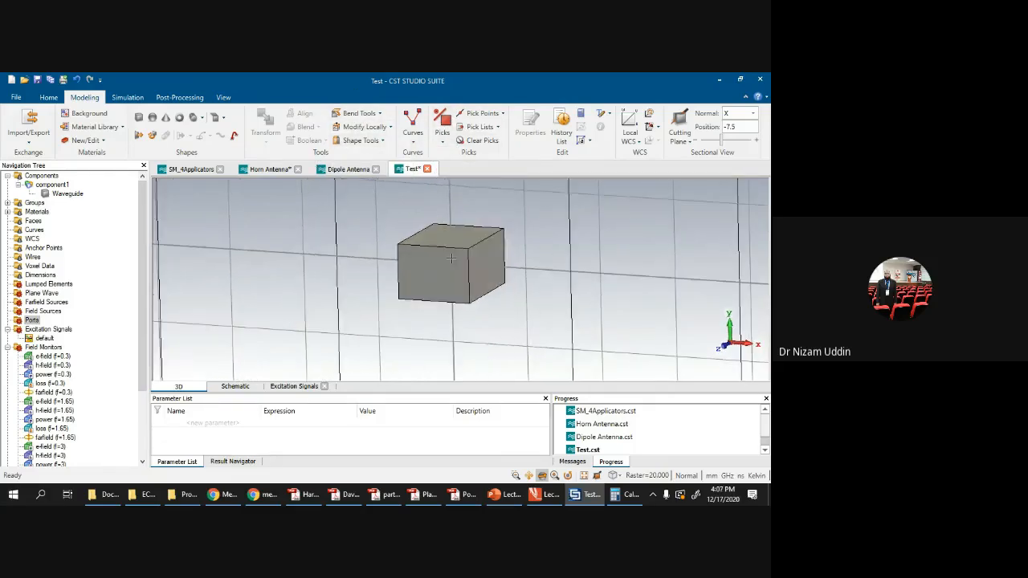
left_click(442, 142)
left_click(442, 142)
left_click(413, 144)
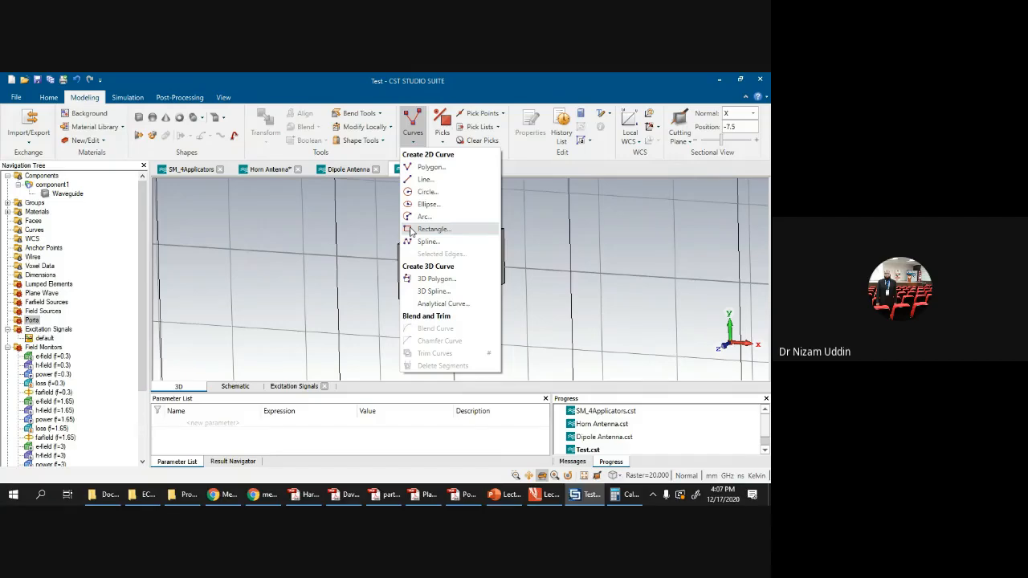
left_click(368, 204)
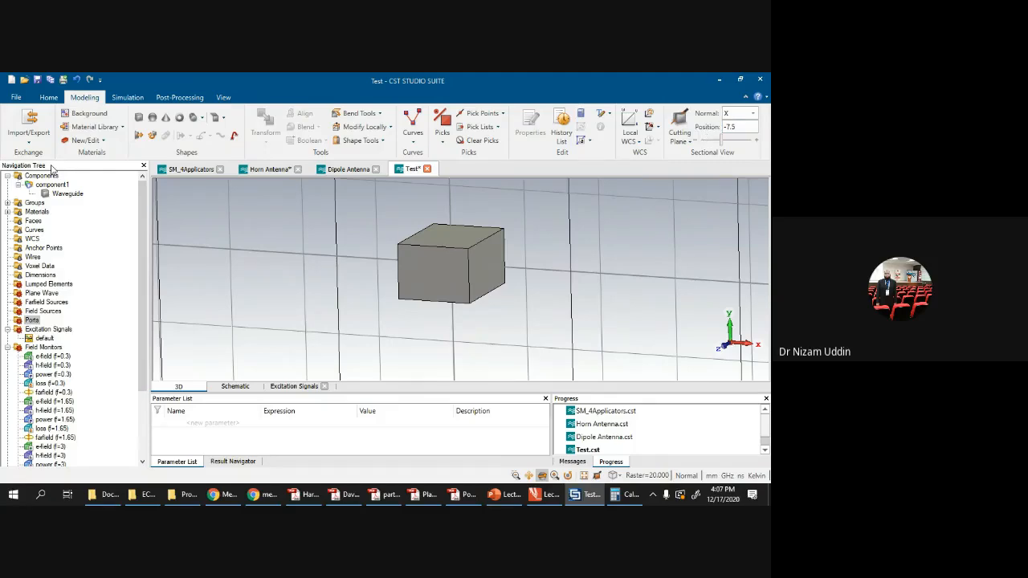
Step: Review the simulation's Background Properties and its Background Material Parameters, and close both dialogs without changes
left_click(127, 98)
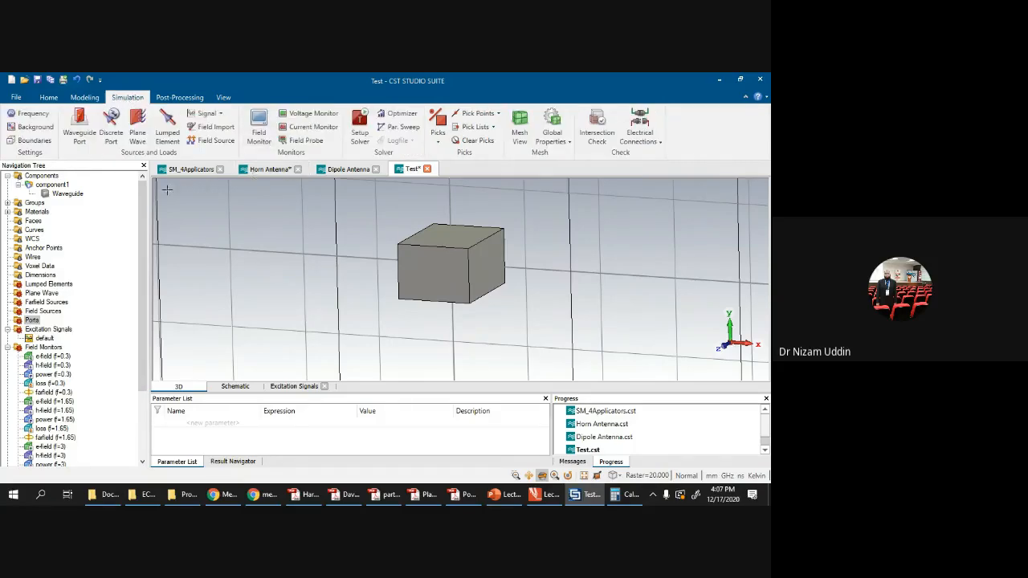
left_click(36, 131)
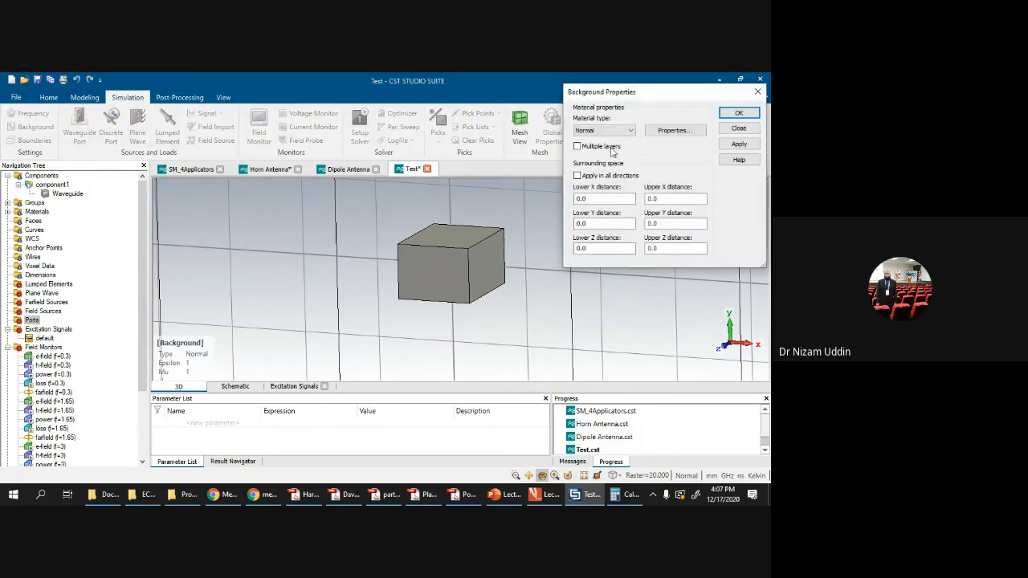
left_click(668, 131)
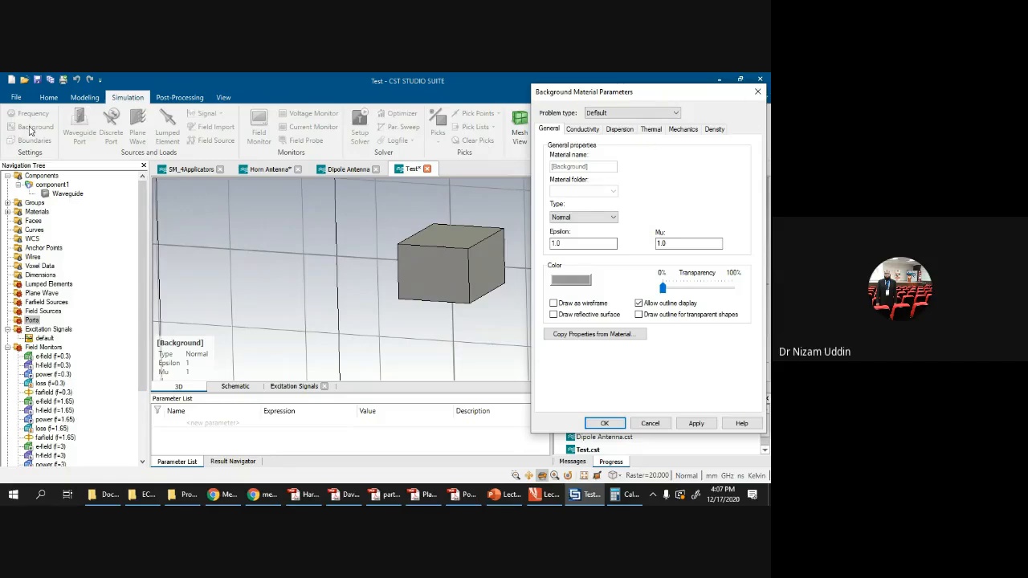
left_click(758, 93)
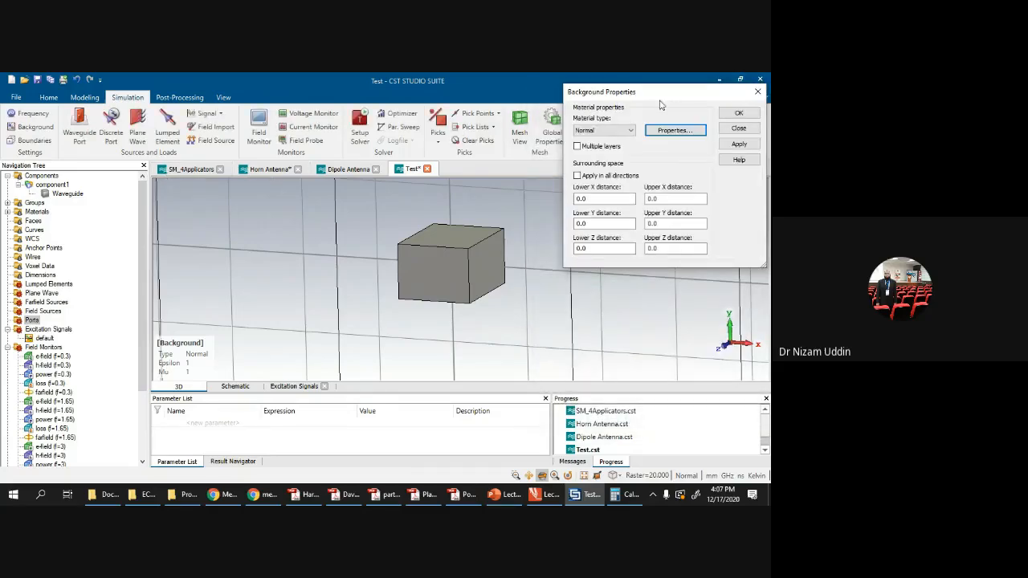
left_click(759, 90)
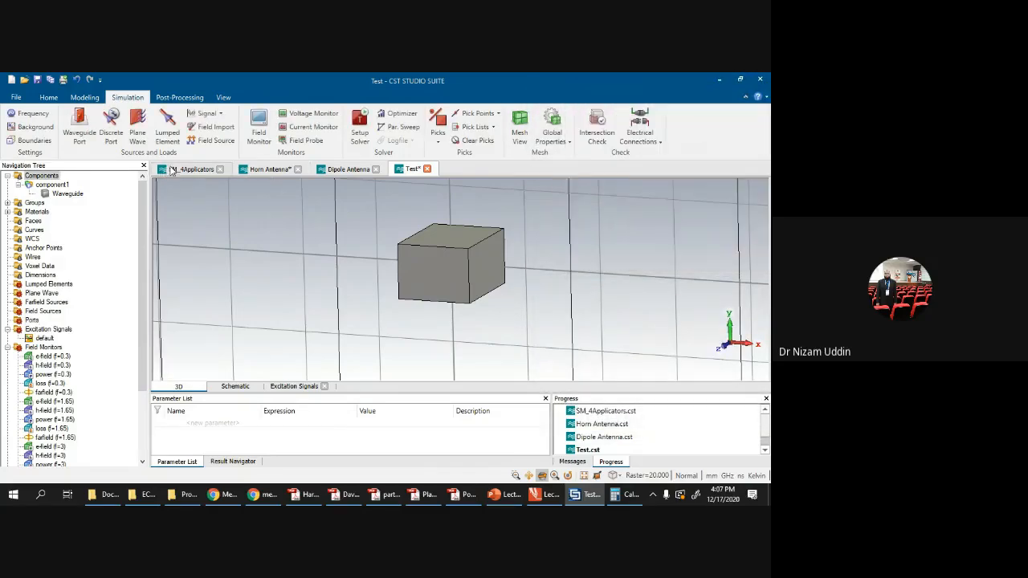
Step: Switch to the SM_4Applicators project and examine the hemispherical model and its four applicators from several angles
left_click(169, 166)
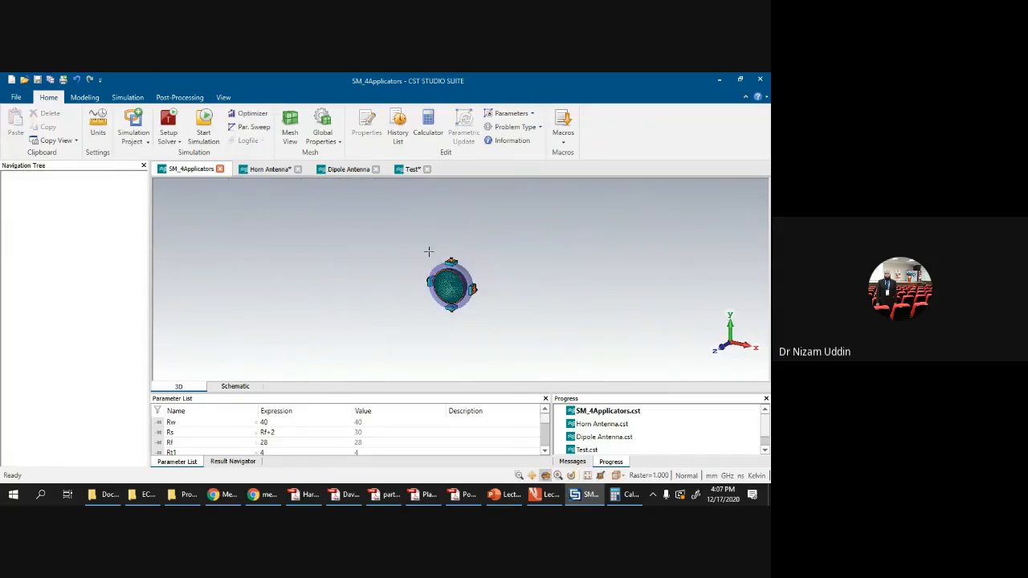
scroll(427, 253, "up", 4)
mouse_move(431, 273)
left_mouse_down()
mouse_move(429, 185)
mouse_move(208, 265)
mouse_move(291, 223)
mouse_move(431, 333)
mouse_move(430, 276)
left_mouse_up()
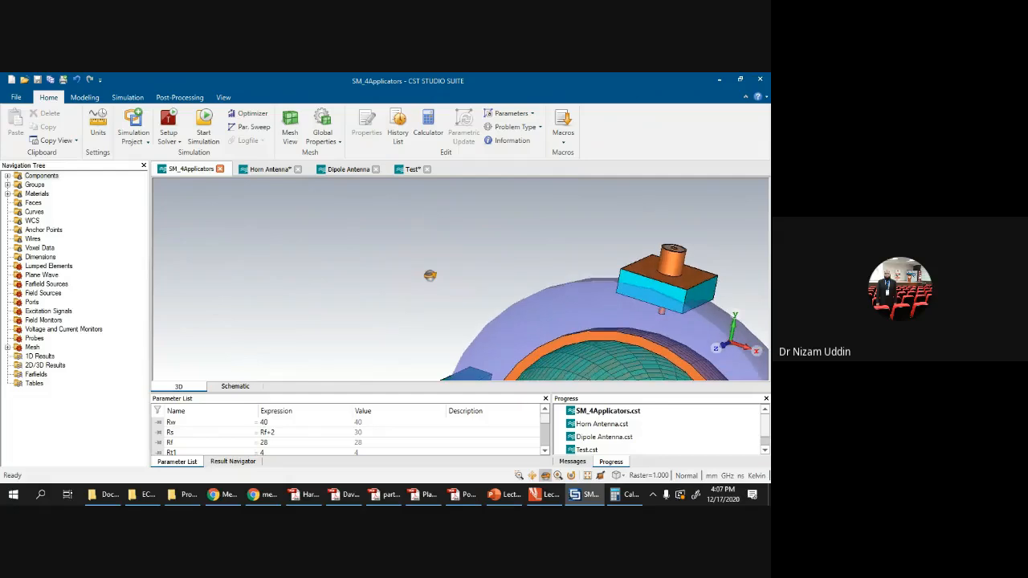
left_click(532, 476)
left_click_drag(519, 335, 347, 199)
left_click_drag(360, 241, 329, 245)
left_click_drag(481, 290, 461, 269)
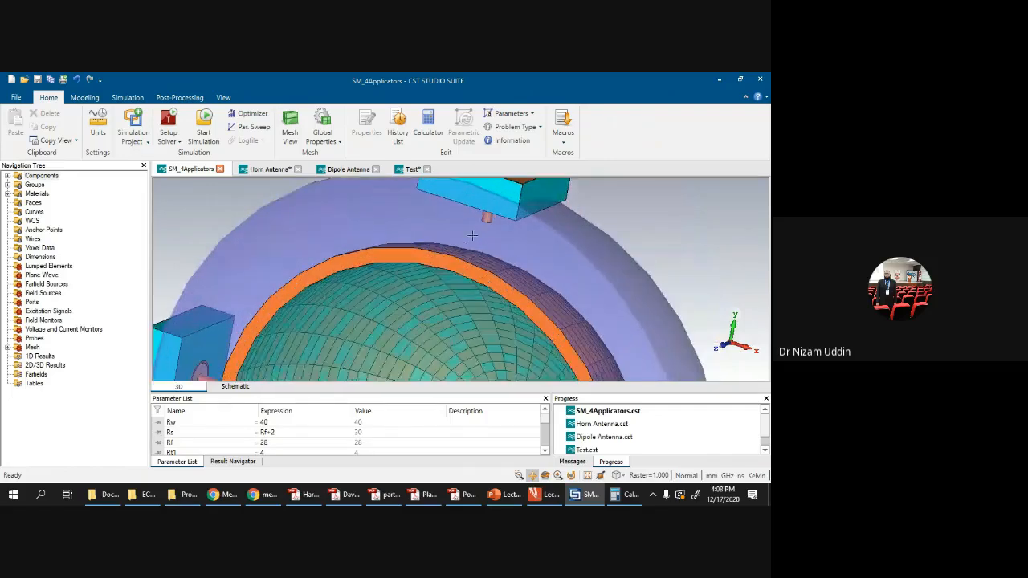
key("space")
scroll(465, 279, "up", 3)
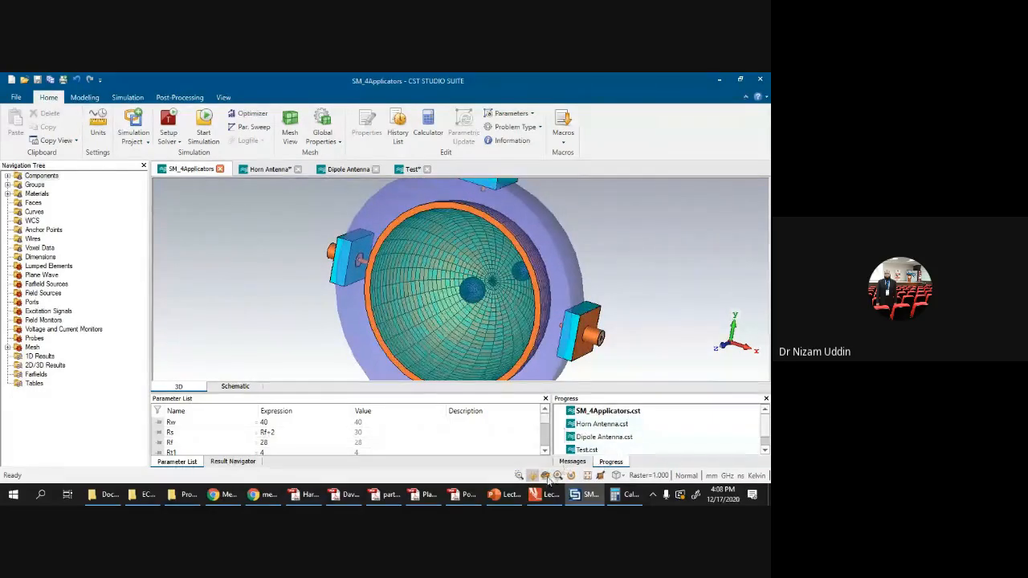
left_click_drag(460, 318, 114, 95)
scroll(592, 272, "up", 3)
scroll(592, 272, "down", 3)
left_click_drag(548, 285, 464, 341)
left_click_drag(628, 241, 646, 190)
left_click_drag(501, 239, 456, 323)
scroll(469, 309, "up", 2)
scroll(474, 305, "down", 5)
scroll(482, 297, "up", 3)
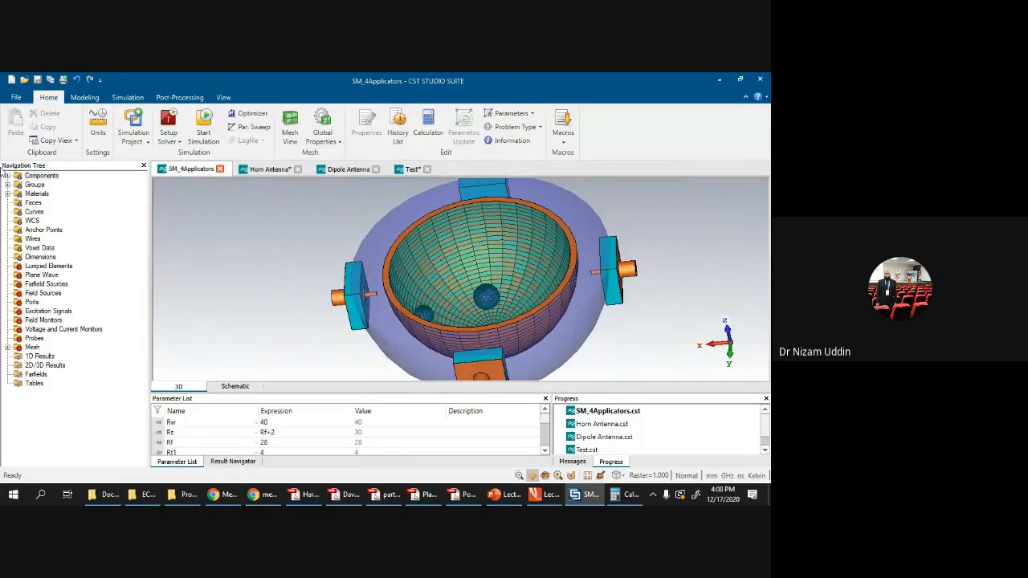
Step: Expand component1 and inspect the material properties of the S_Fibroglandular, S_Skin and S_Water solids
left_click(8, 175)
left_click(17, 184)
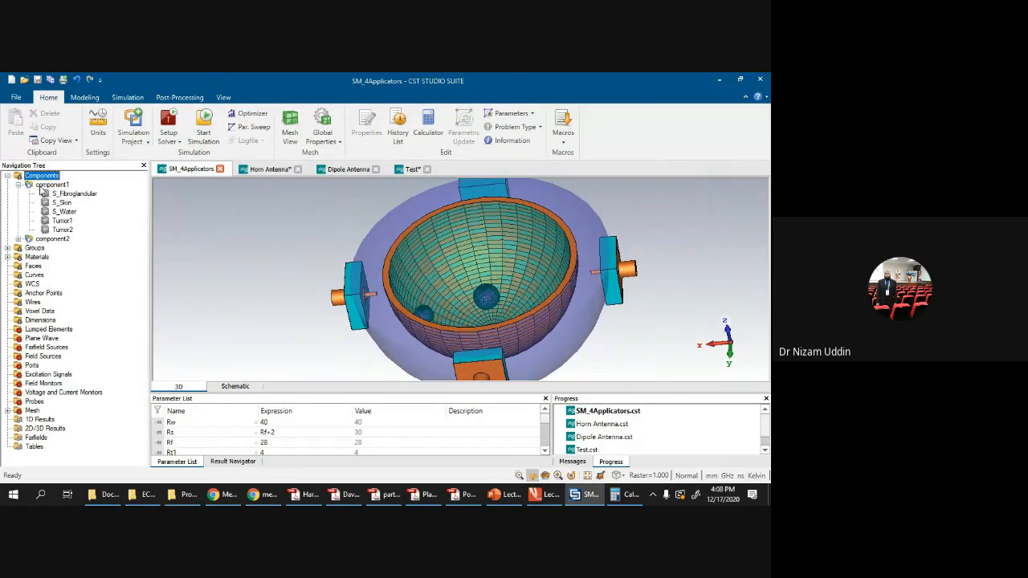
left_click(84, 195)
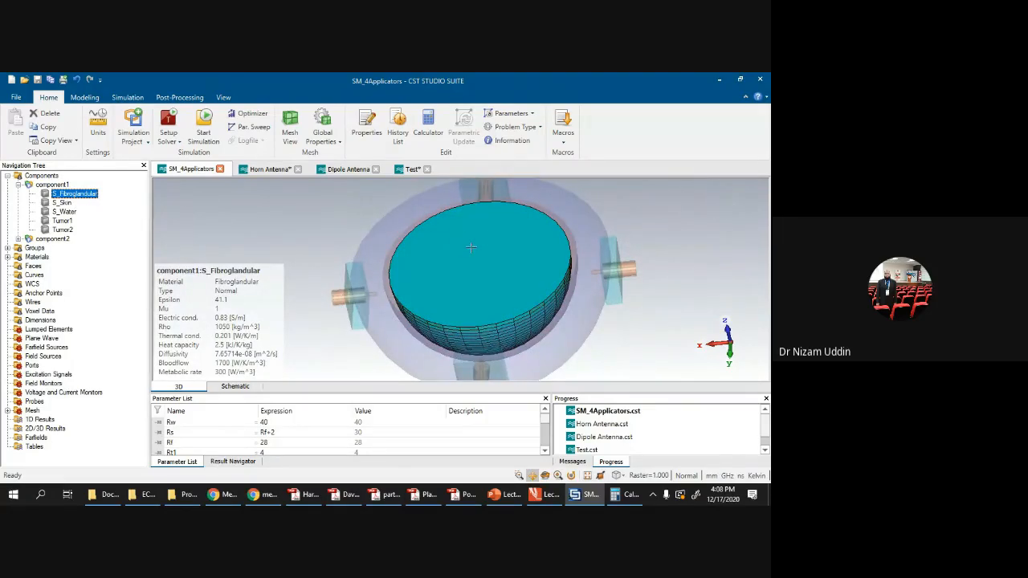
mouse_move(516, 264)
left_mouse_down()
mouse_move(532, 263)
mouse_move(519, 253)
left_mouse_up()
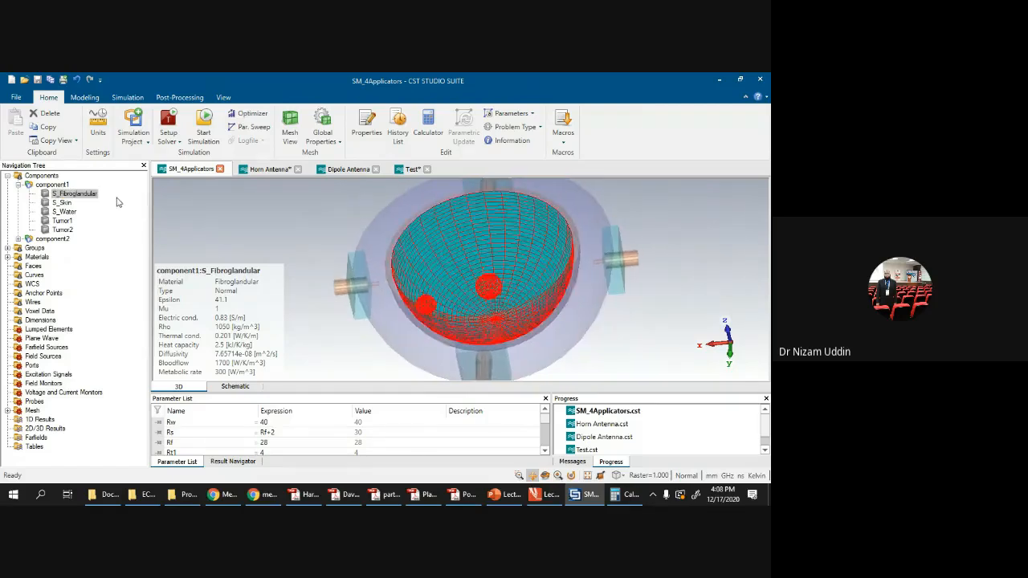
left_click(67, 203)
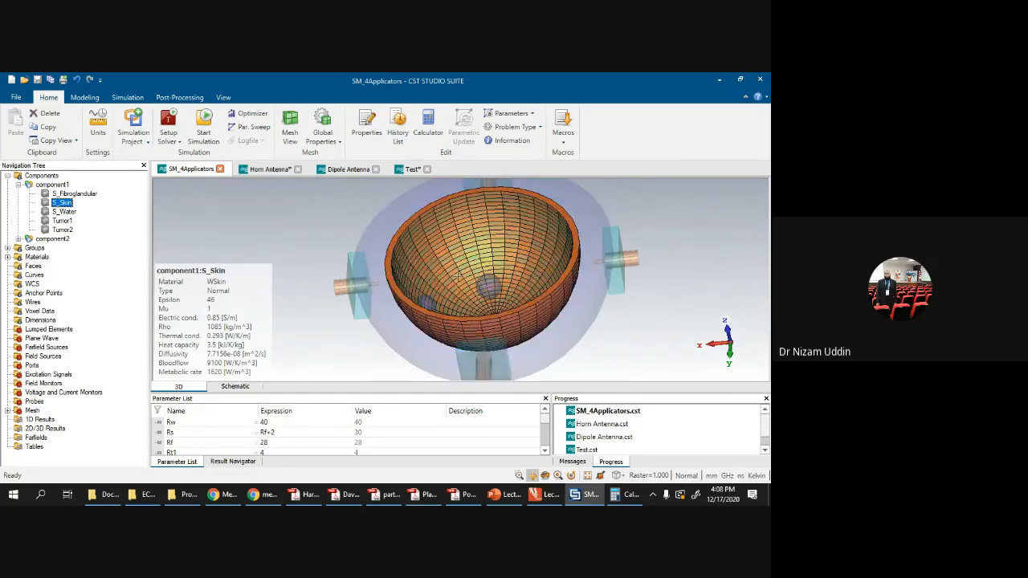
left_click(64, 211)
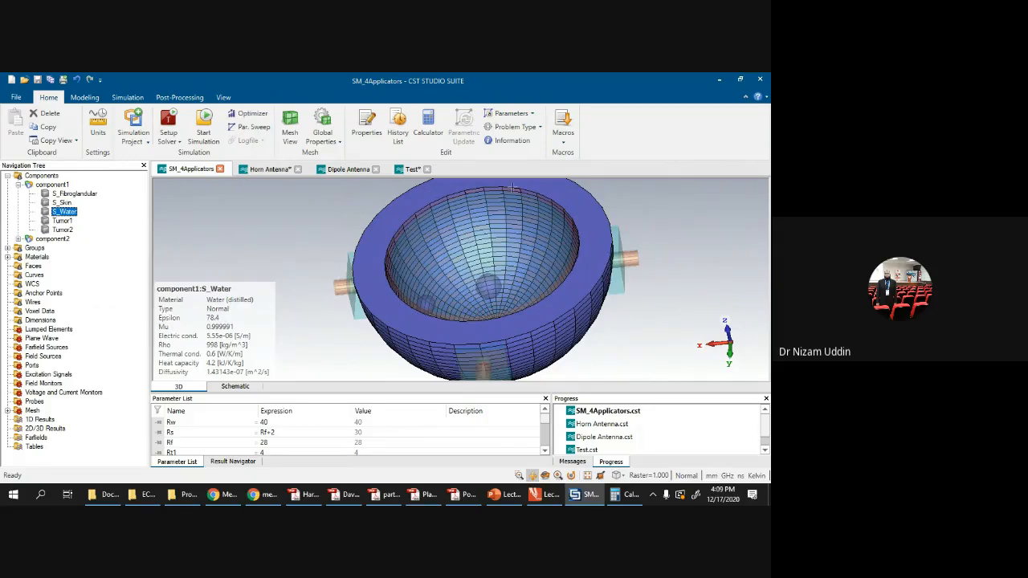
Step: Inspect the position and material properties of the Tumor1 and Tumor2 solids
left_click(62, 220)
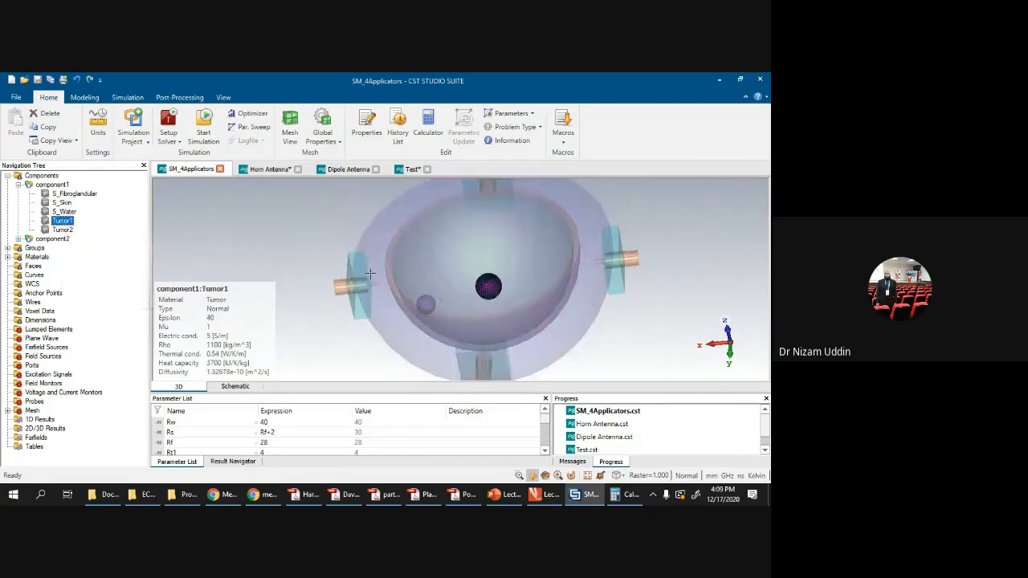
scroll(435, 273, "up", 3)
scroll(436, 273, "down", 3)
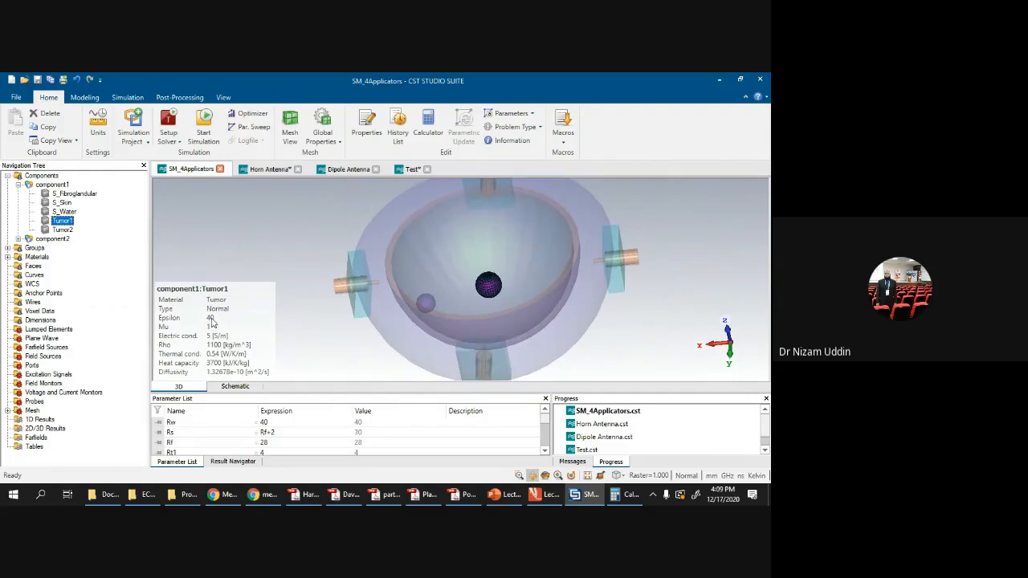
left_click(63, 230)
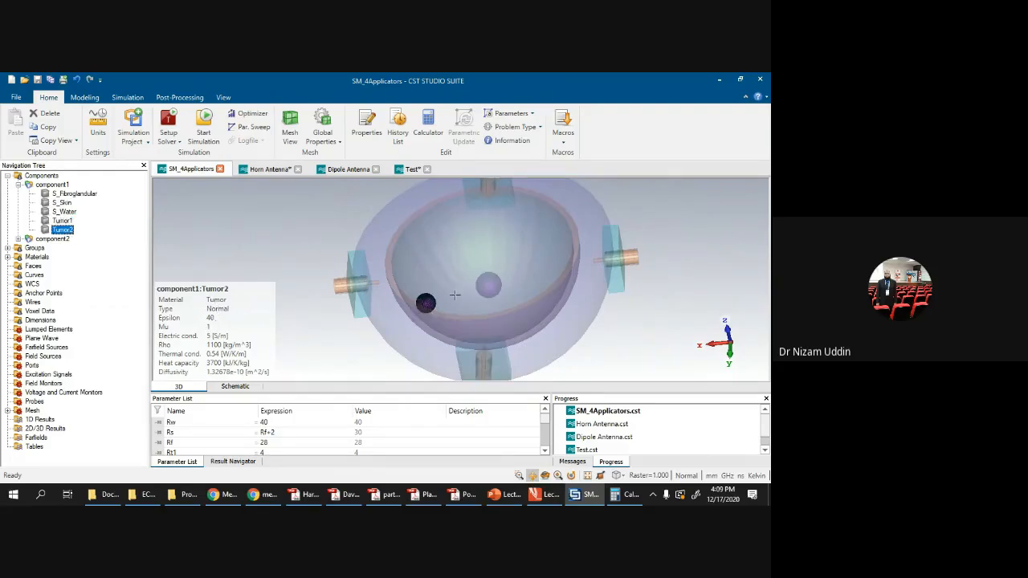
left_click_drag(423, 303, 436, 283)
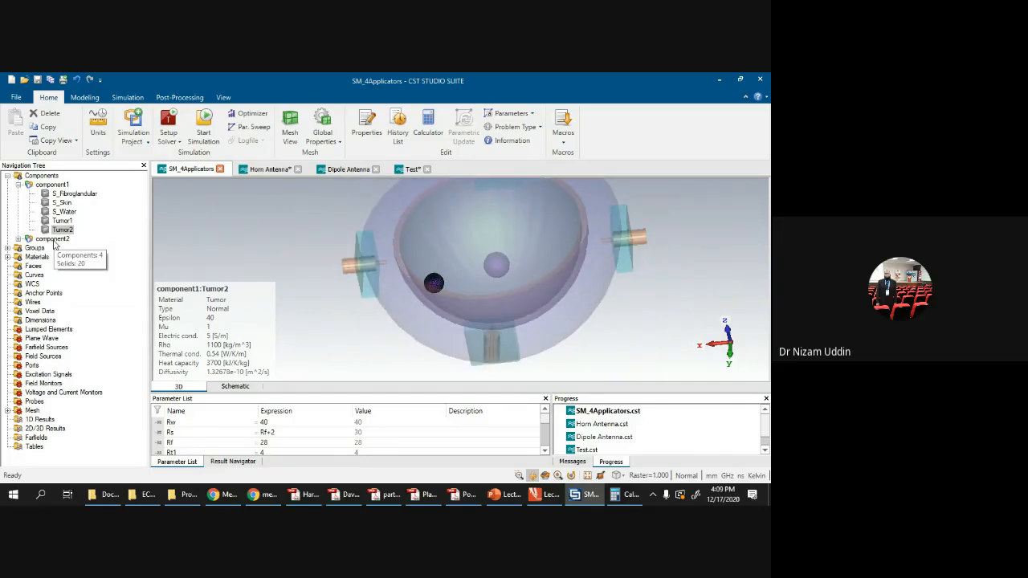
Step: Collapse component1 and examine its combined tissue and water layers in the 3D view
left_click(16, 185)
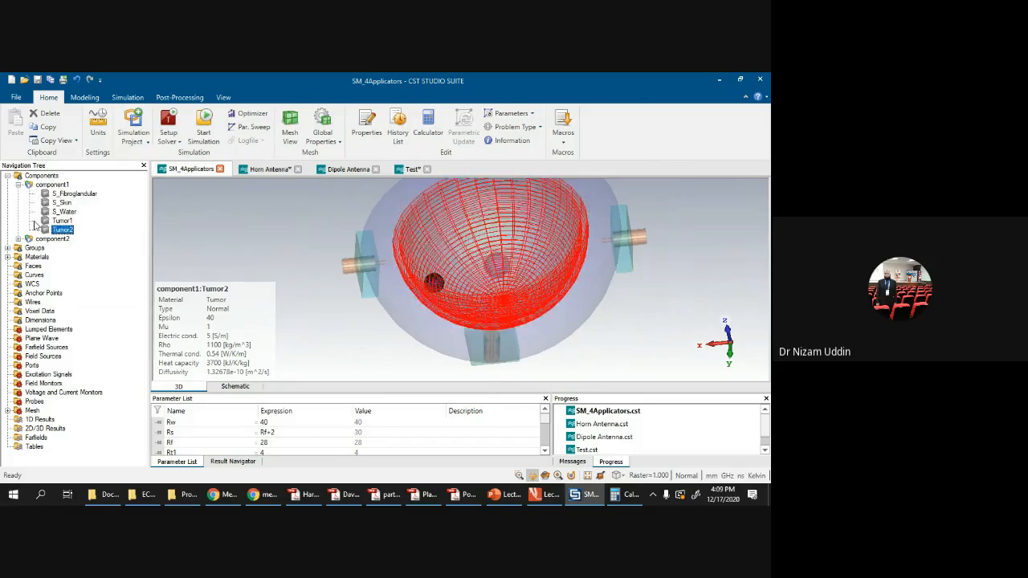
left_click(17, 184)
left_click_drag(597, 259, 477, 277)
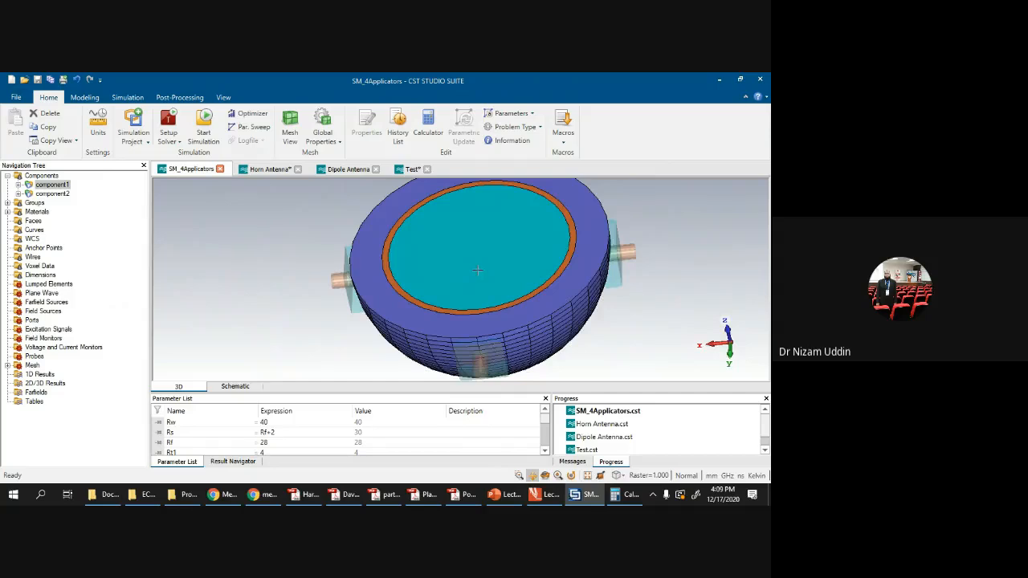
scroll(478, 270, "up", 3)
scroll(477, 270, "down", 4)
scroll(478, 269, "up", 3)
scroll(478, 270, "down", 4)
scroll(478, 269, "up", 2)
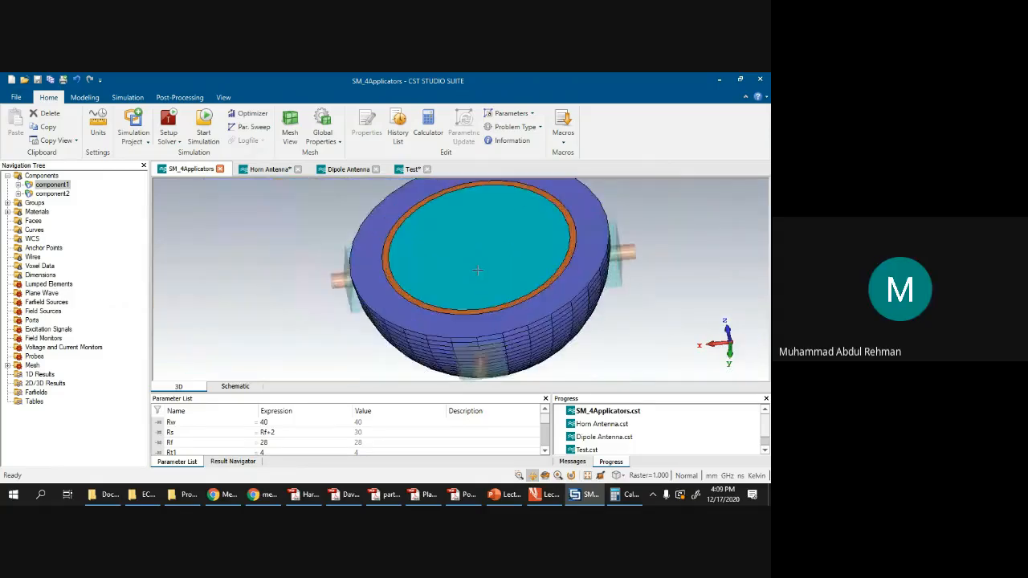
scroll(478, 270, "down", 2)
Step: Expand component2 and highlight the whole antenna set, followed by Ant1, Ant2, Ant3 and Ant4 individually
left_click(18, 194)
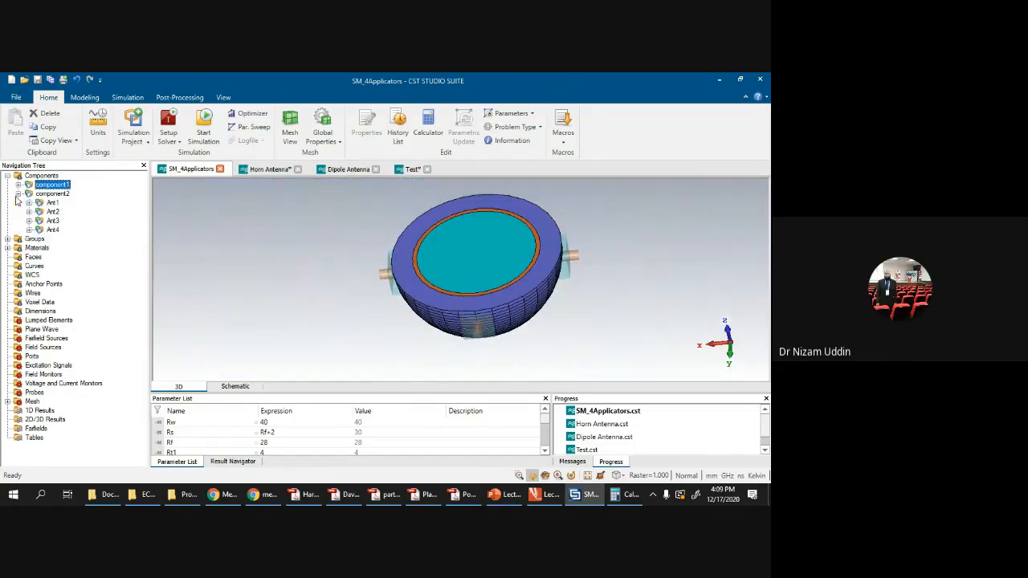
left_click(48, 195)
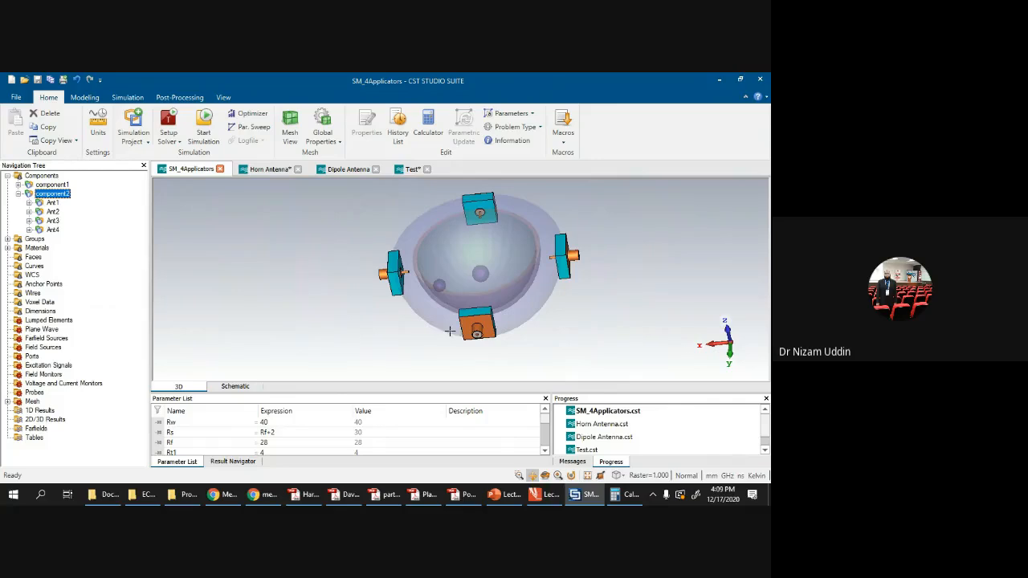
left_click(52, 202)
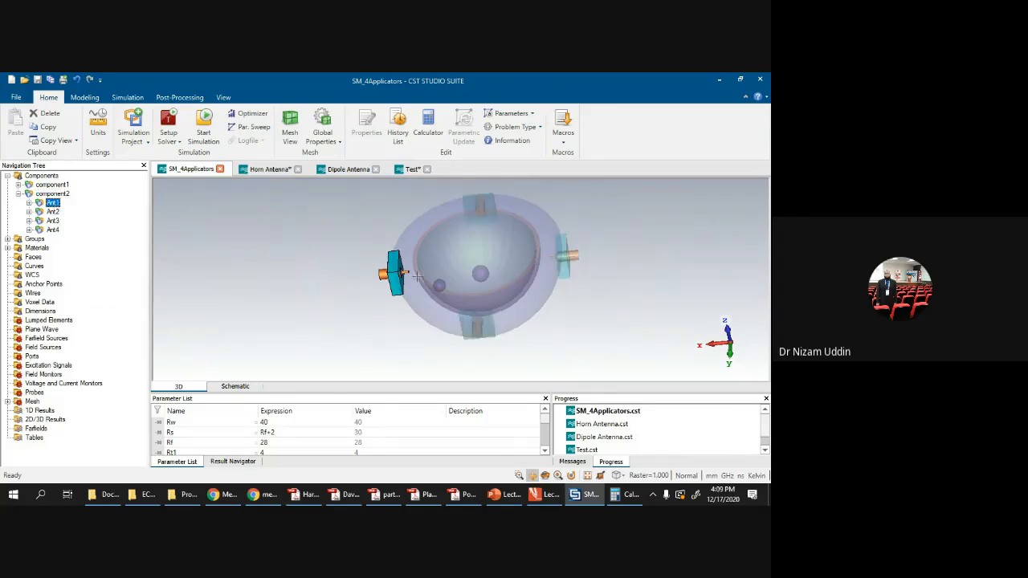
left_click(52, 211)
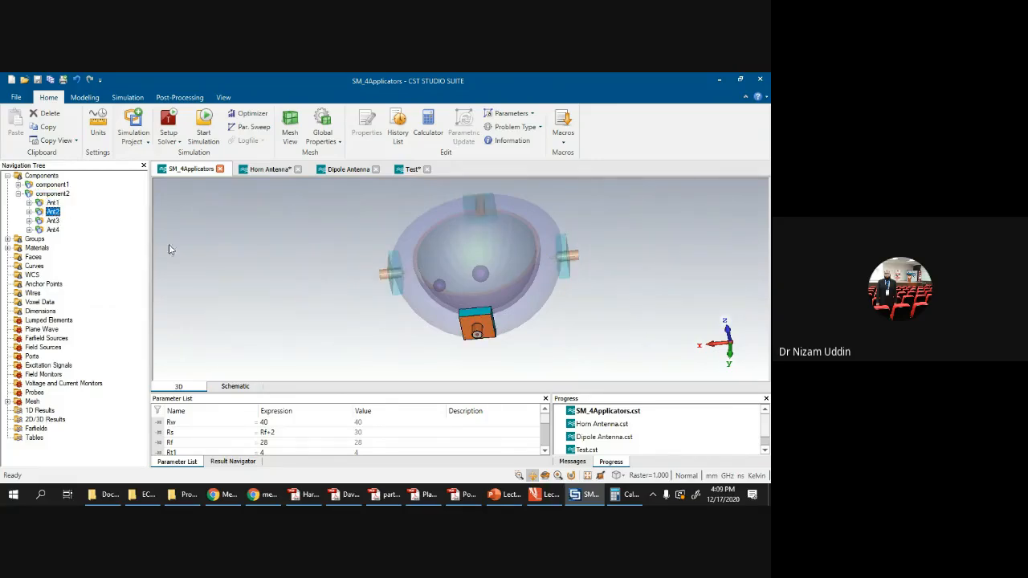
left_click(53, 221)
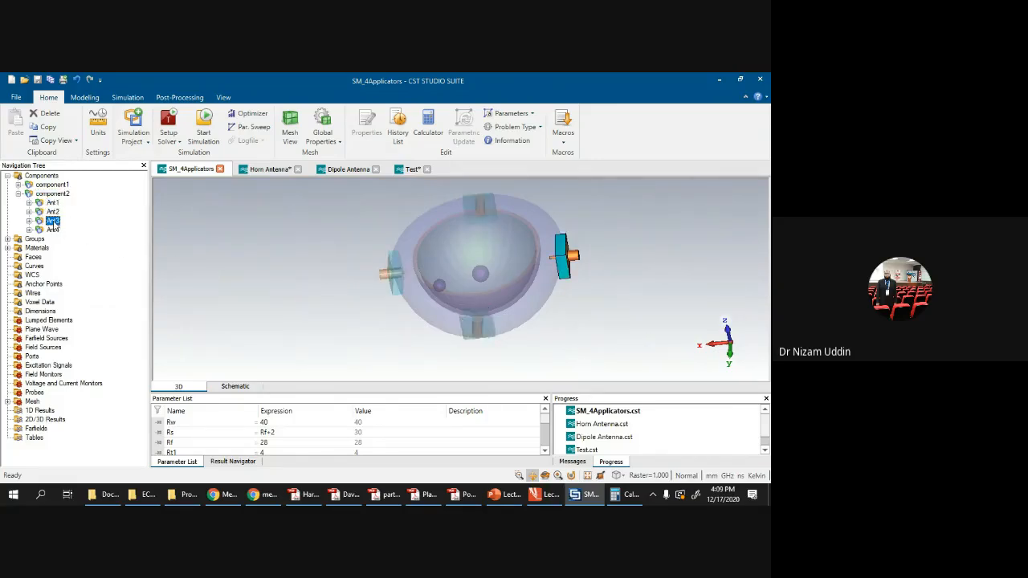
left_click_drag(527, 226, 447, 254)
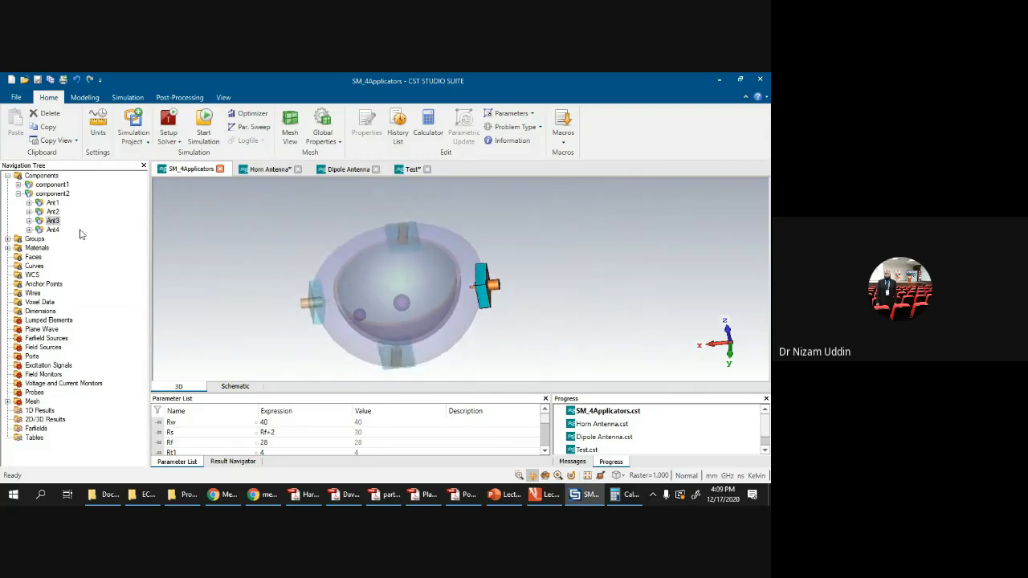
left_click(51, 230)
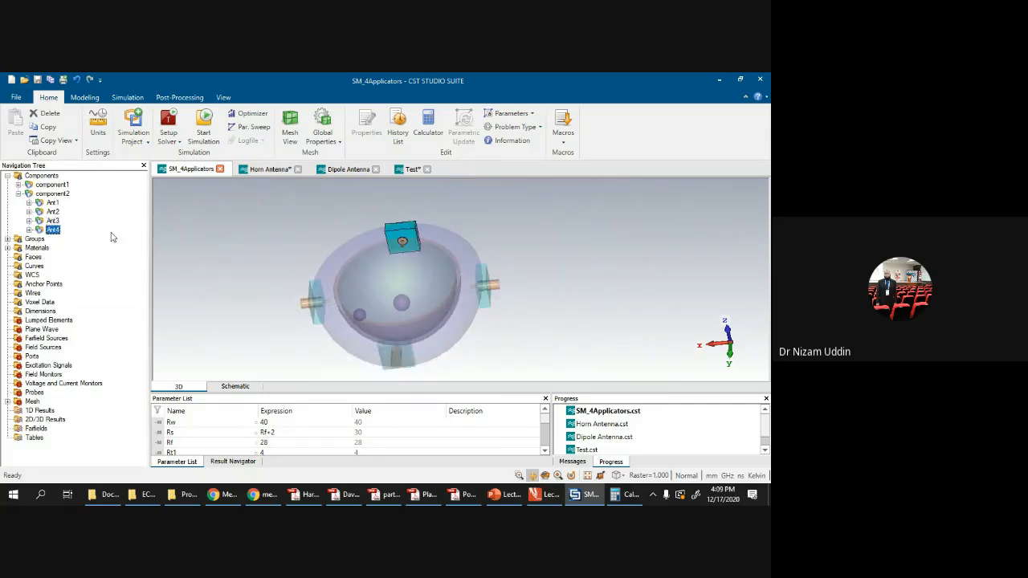
Step: Expand Ant1 in the project tree to show the solids that make up the antenna
left_click(29, 202)
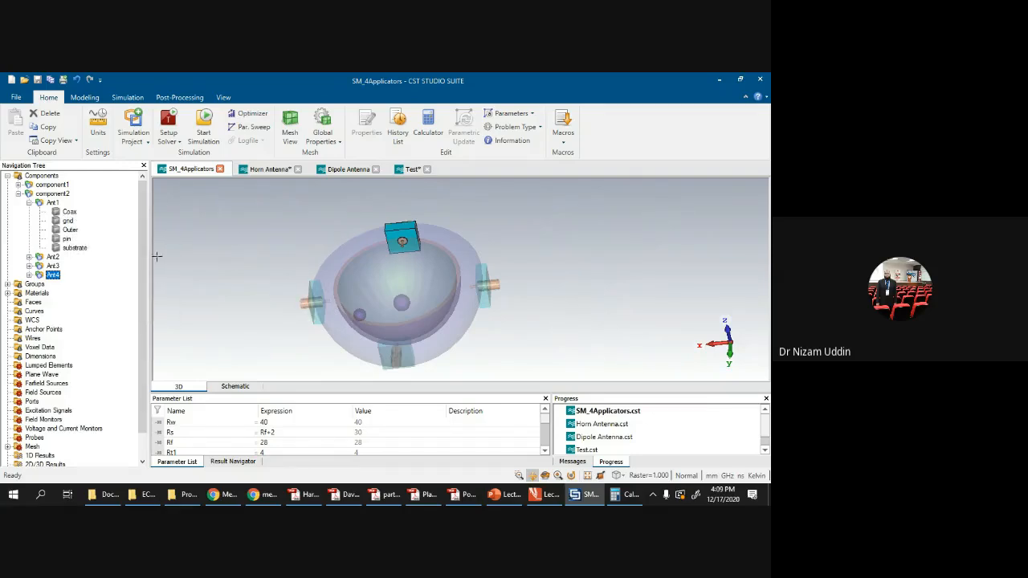
left_click_drag(146, 241, 139, 301)
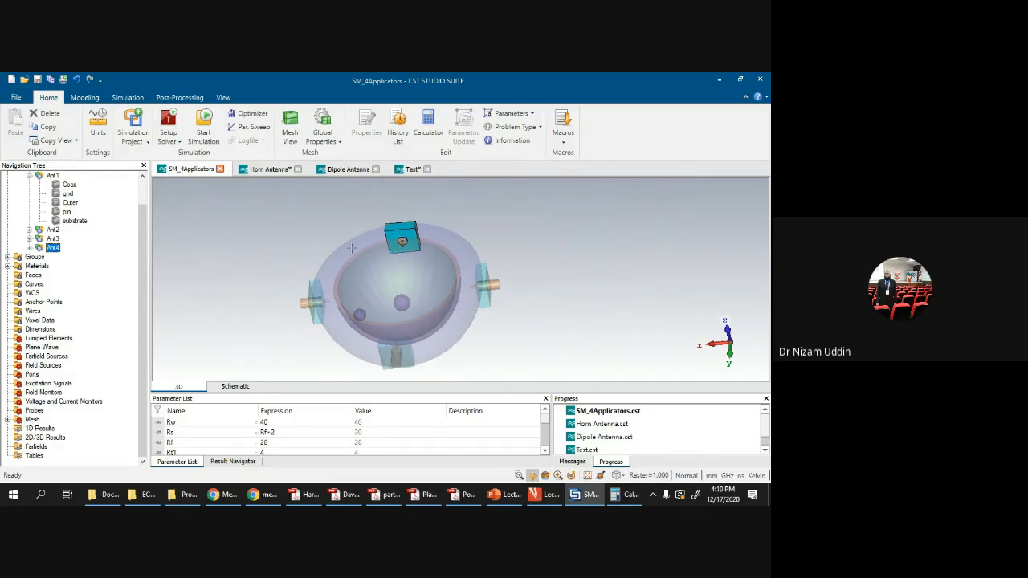
scroll(351, 248, "up", 2)
scroll(351, 248, "down", 4)
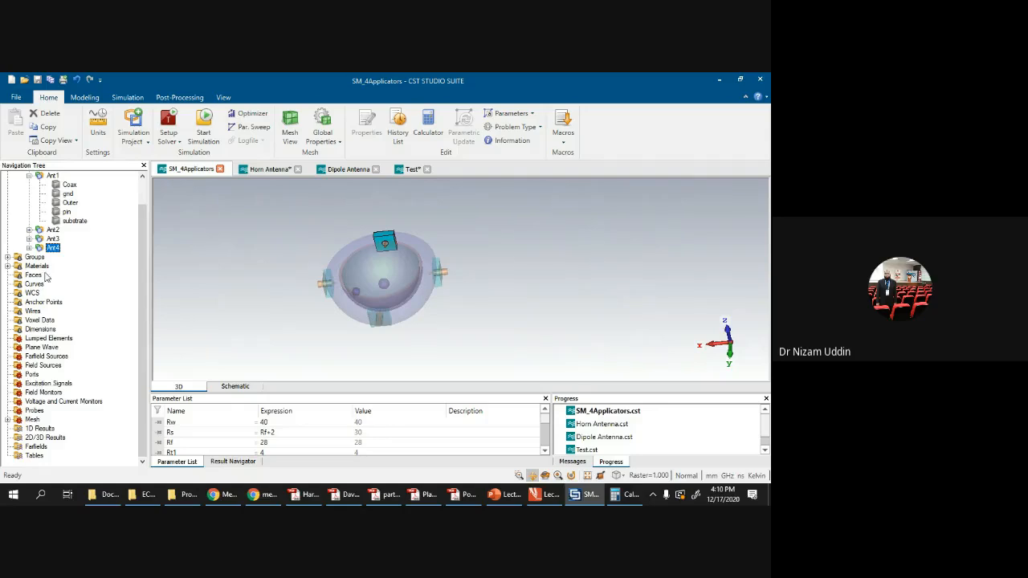
Step: Look into the project's Groups folder and list the materials used in the model
left_click(7, 257)
left_click(7, 257)
left_click(7, 266)
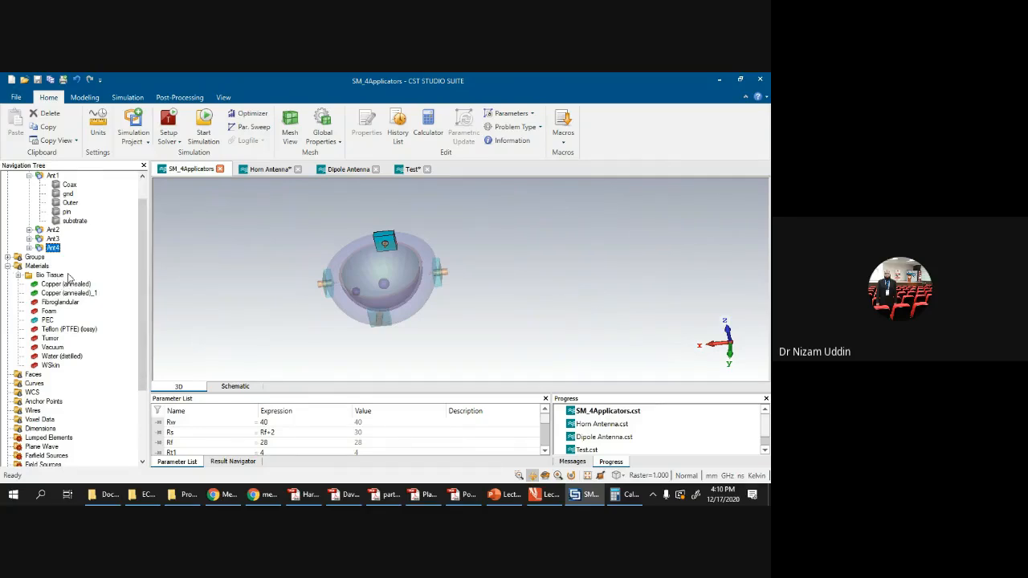
left_click(227, 273)
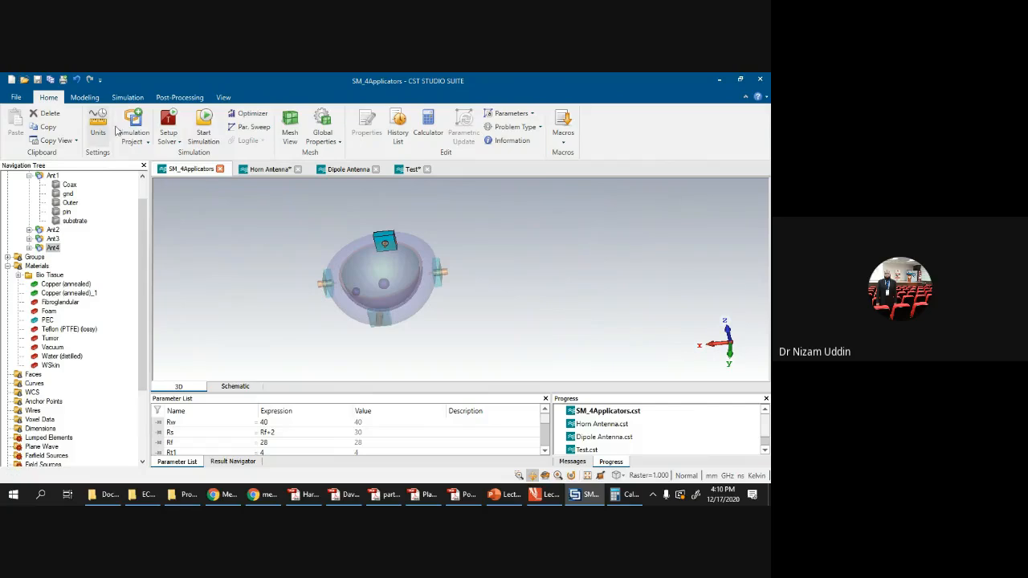
Step: Review the applicator model's background properties and background material parameters, and close both dialogs without changes
left_click(84, 97)
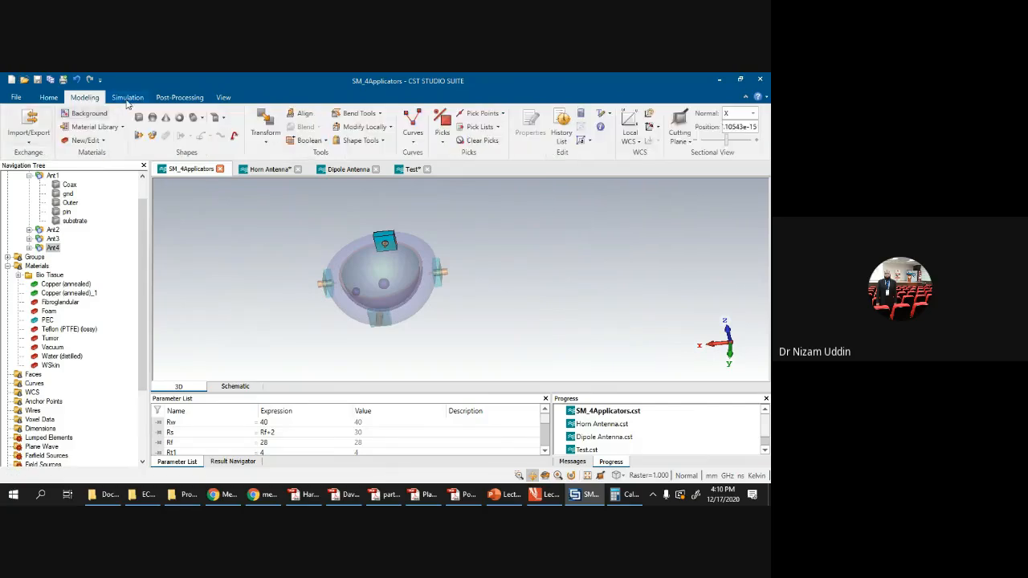
left_click(128, 97)
left_click(35, 127)
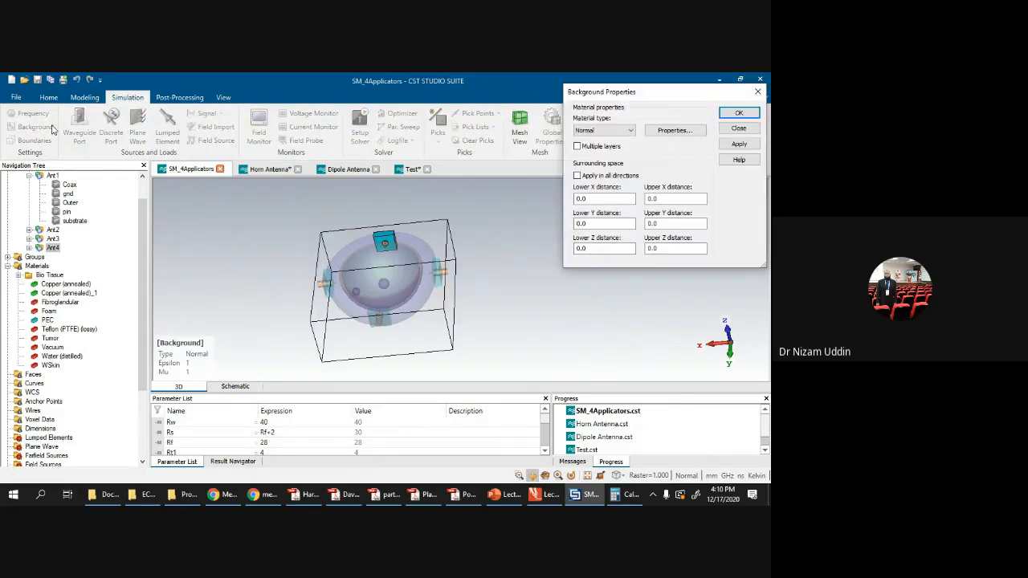
left_click(688, 133)
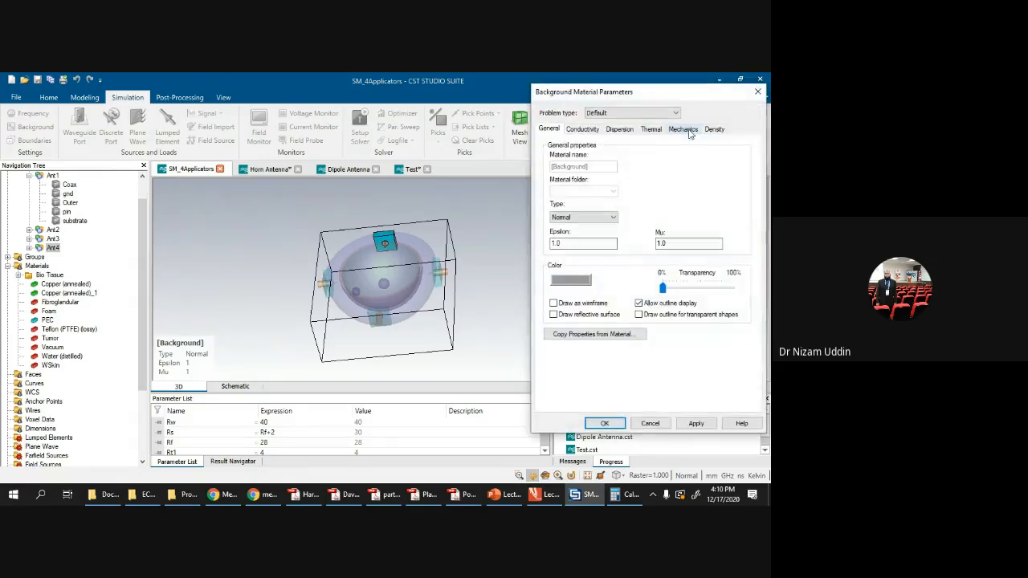
left_click(757, 91)
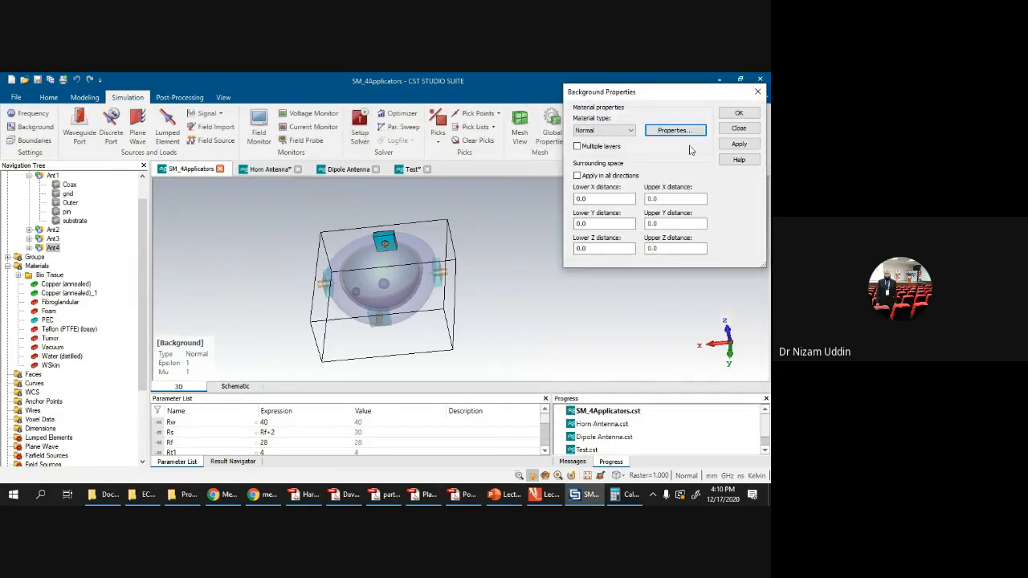
left_click(757, 92)
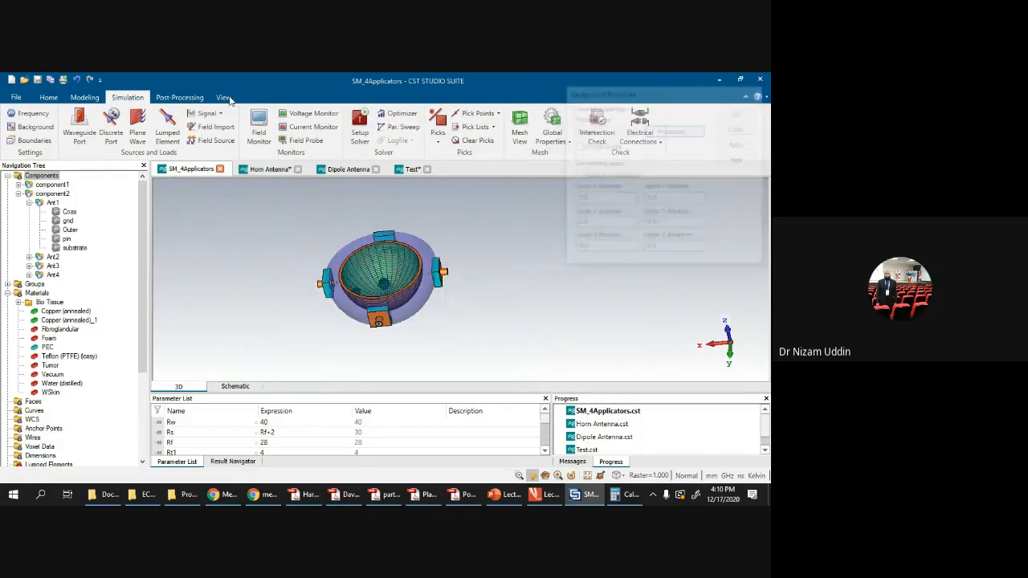
Step: Review the applicator model's boundary conditions, including the types available for Xmin, and check its background properties again without changing anything
left_click(32, 141)
left_click_drag(271, 263, 290, 238)
left_click_drag(367, 266, 365, 254)
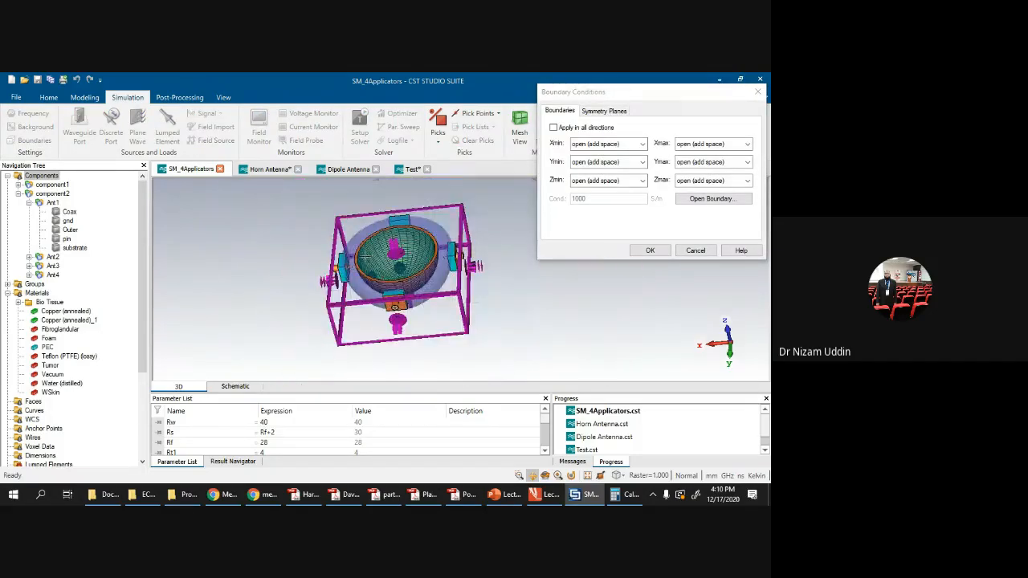
left_click(642, 143)
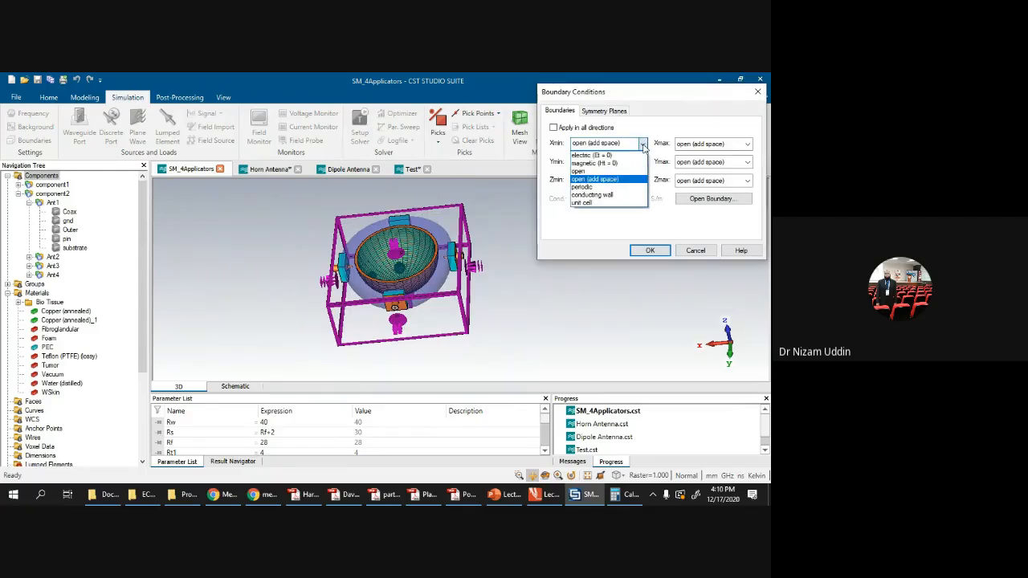
left_click(642, 144)
left_click_drag(396, 250, 425, 282)
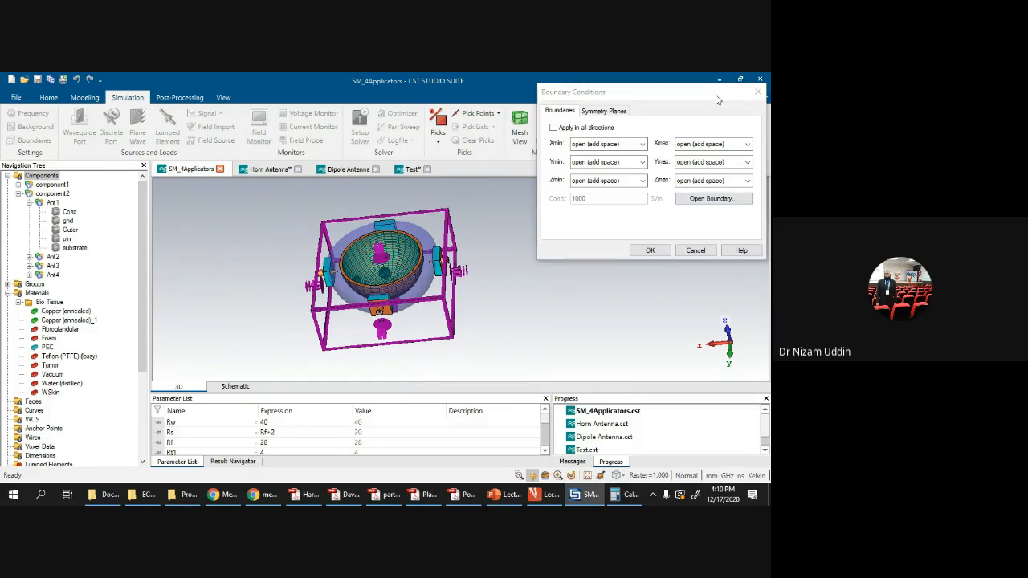
left_click(757, 91)
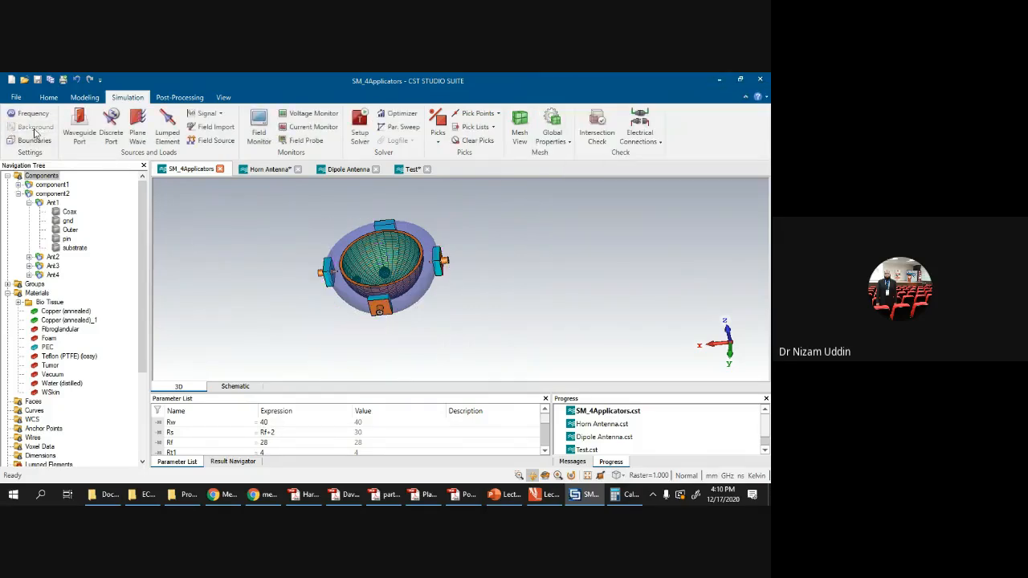
left_click(36, 129)
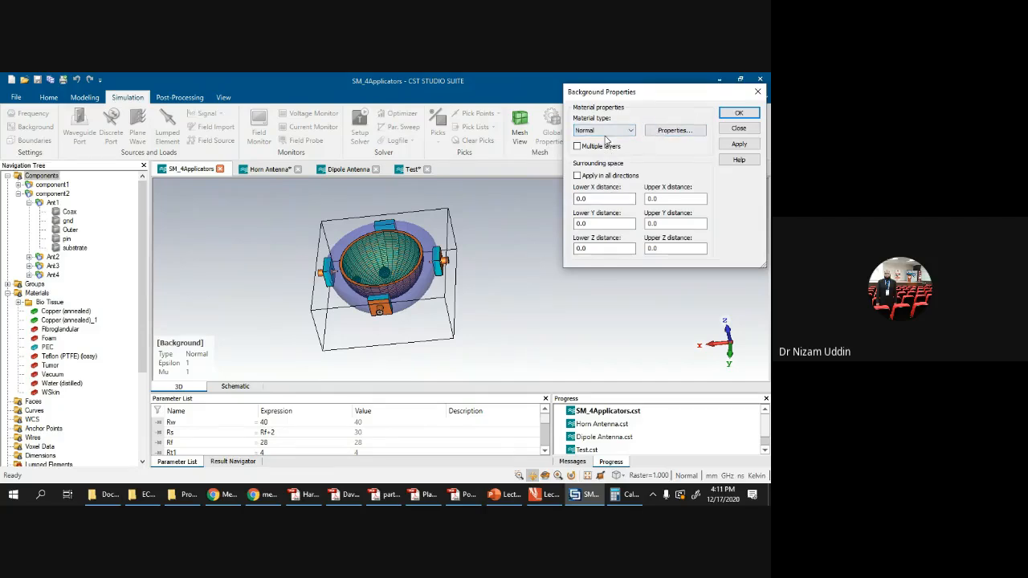
left_click(739, 113)
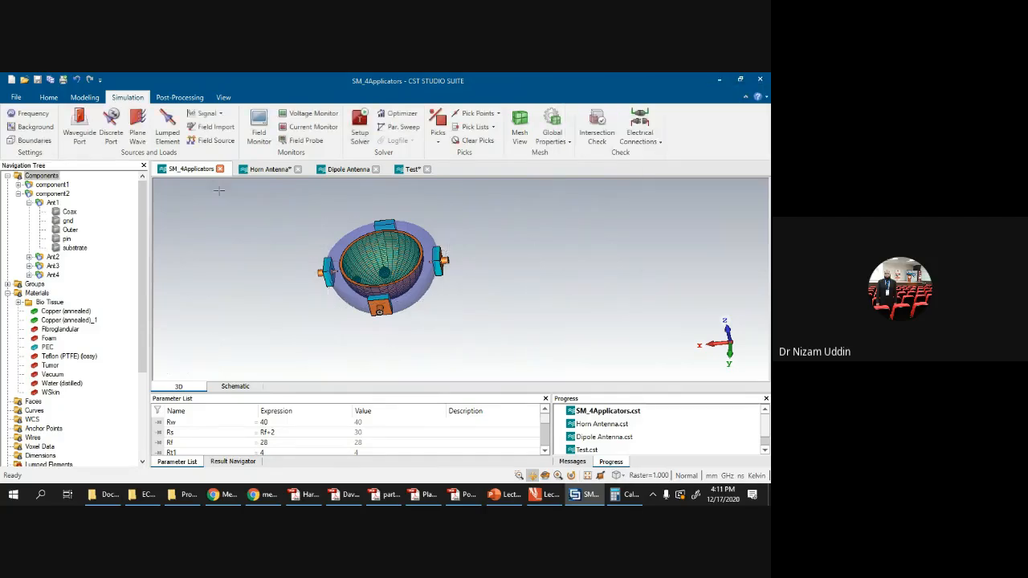
Step: Expand component1 and highlight the S_Water, S_Skin and S_Fibroglandular solids one after another to show their shapes and material data
left_click(19, 184)
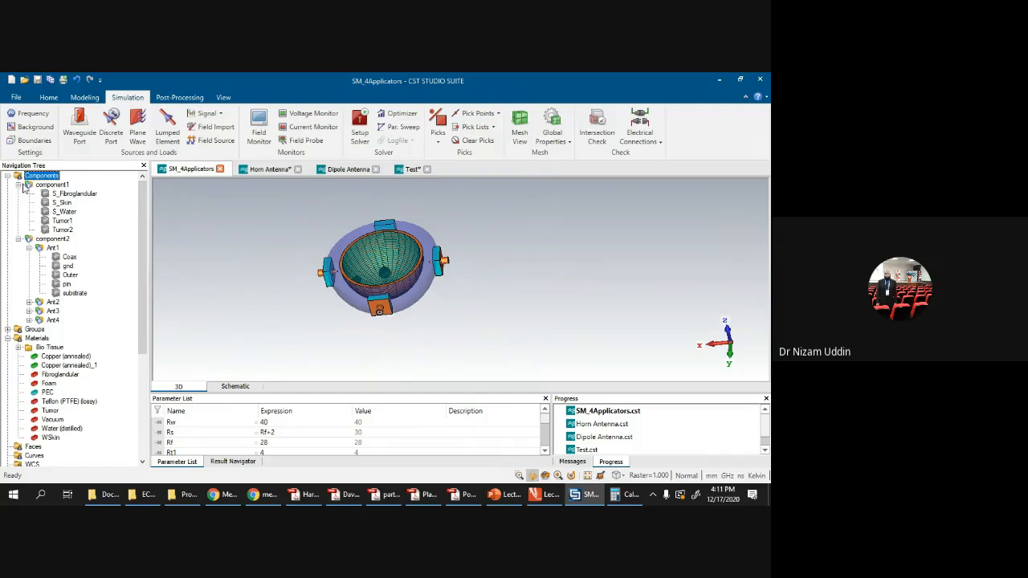
left_click(65, 211)
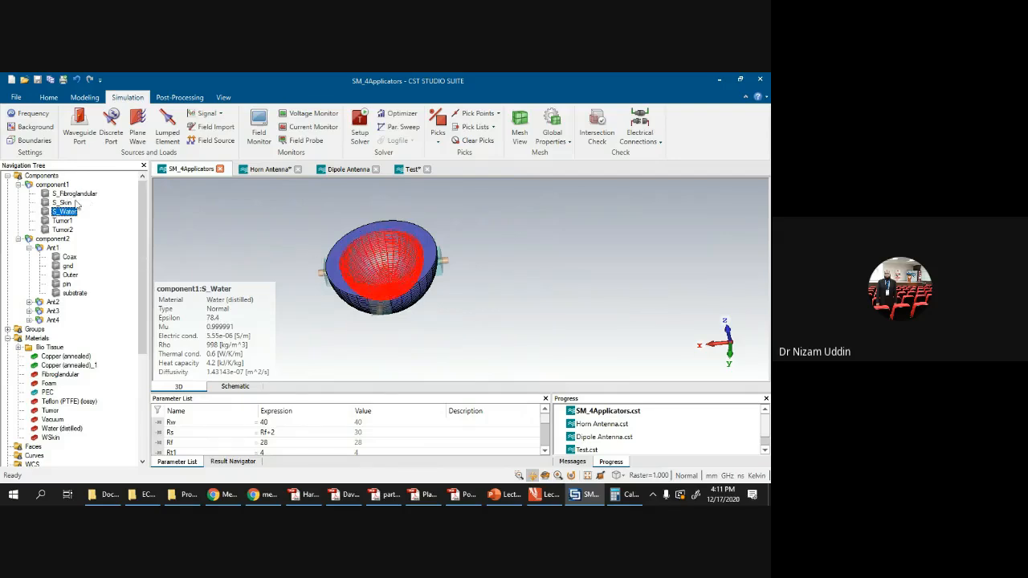
scroll(466, 215, "up", 5)
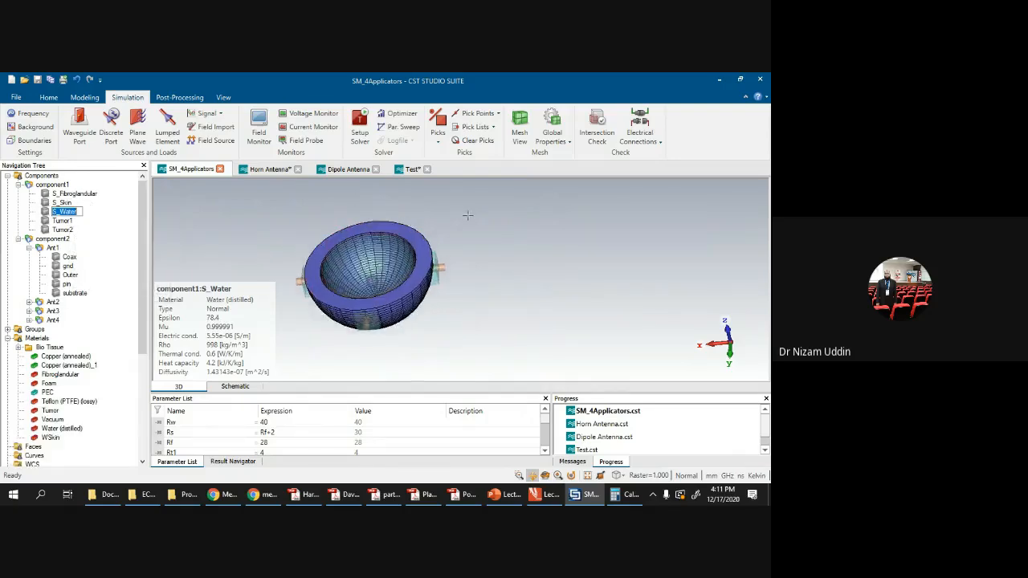
scroll(463, 232, "down", 5)
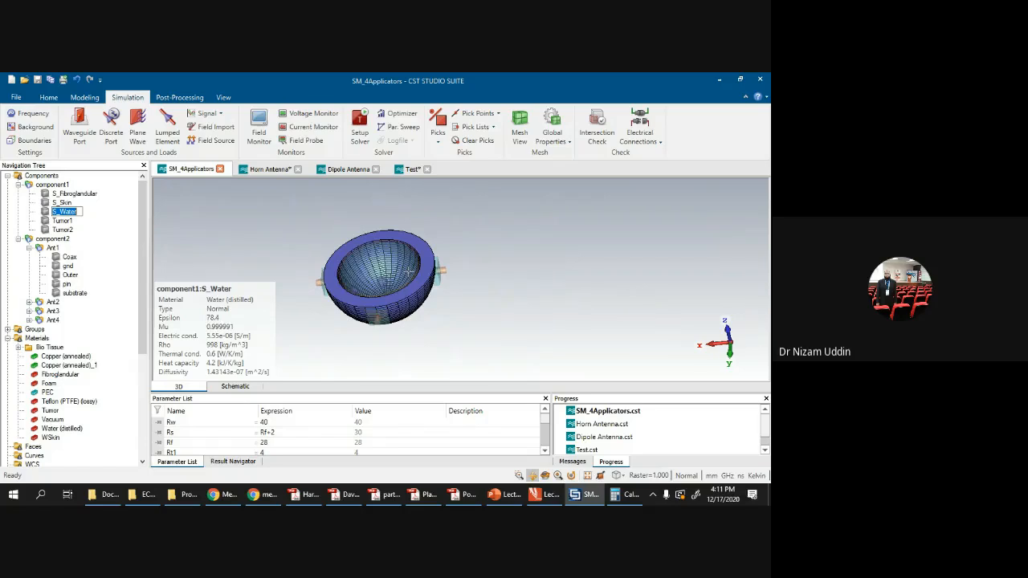
left_click(63, 202)
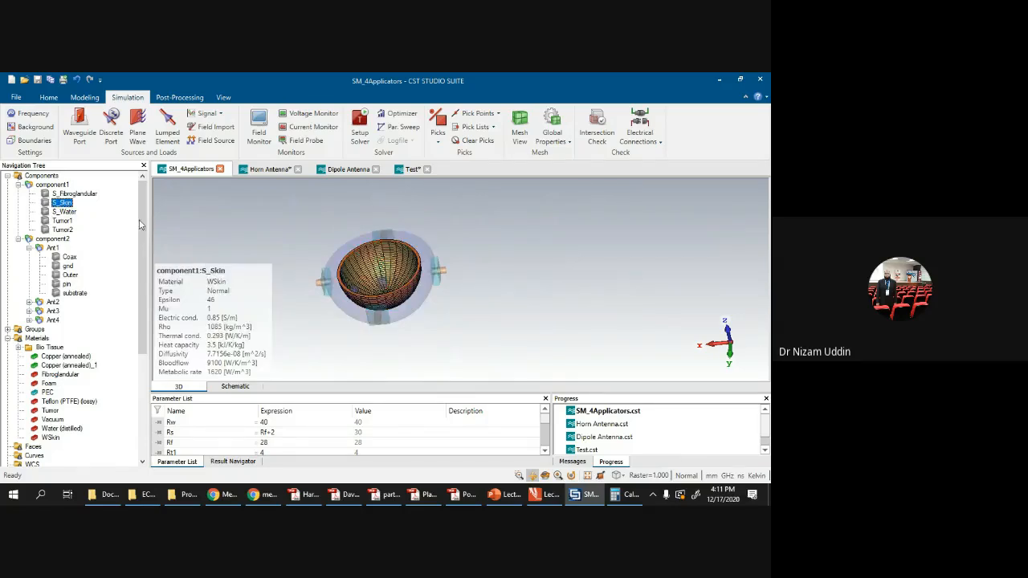
left_click(62, 194)
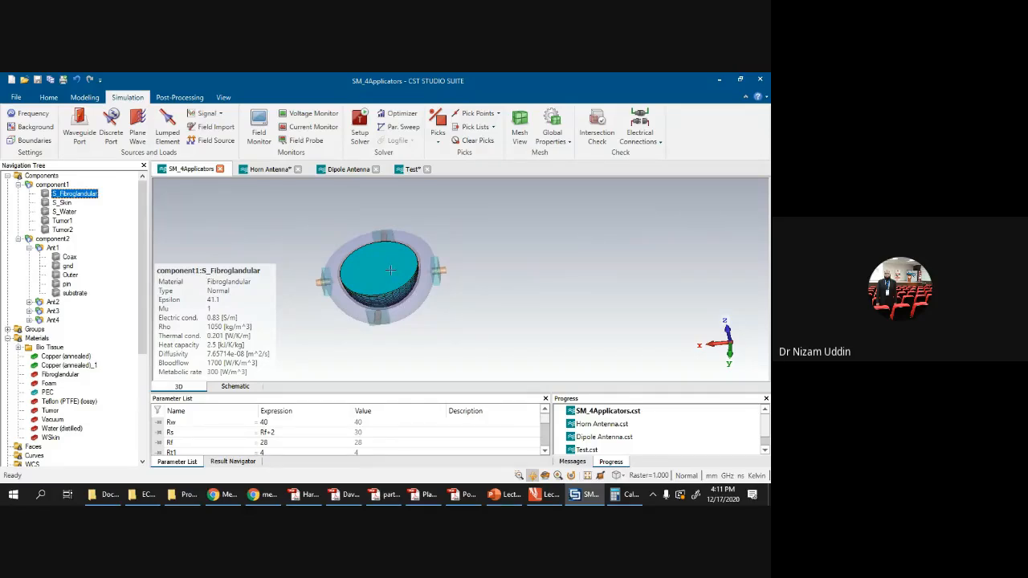
Step: Show the complete applicator model, highlight component1 as a whole, and single out the Tumor1 solid
left_click(42, 176)
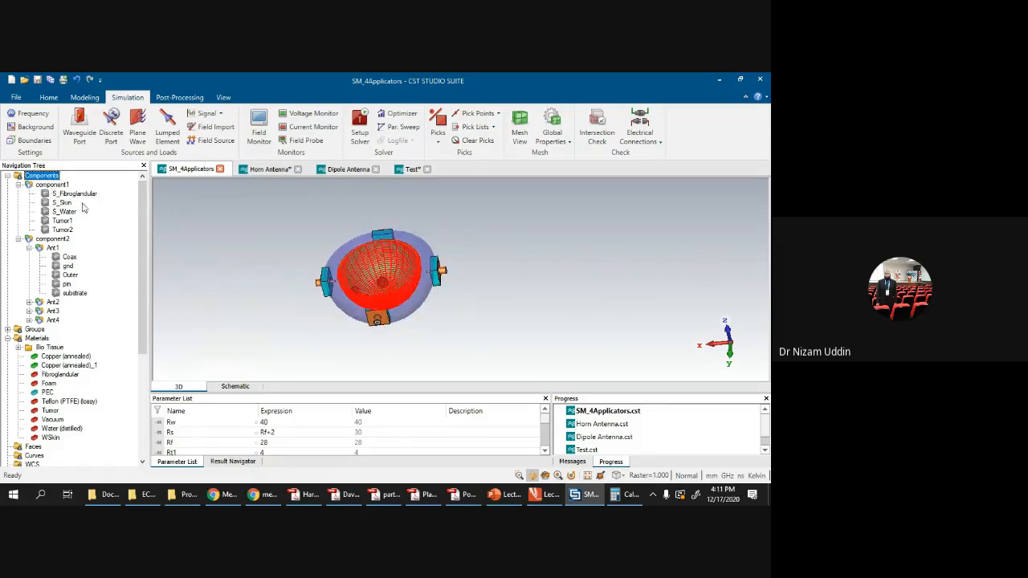
left_click(66, 185)
left_click_drag(488, 270, 492, 242)
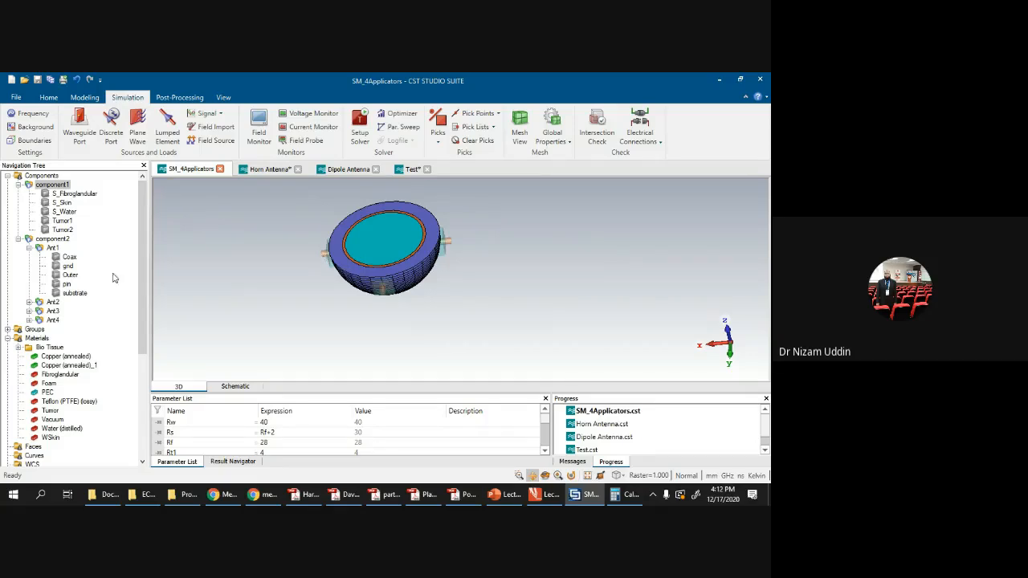
left_click(62, 220)
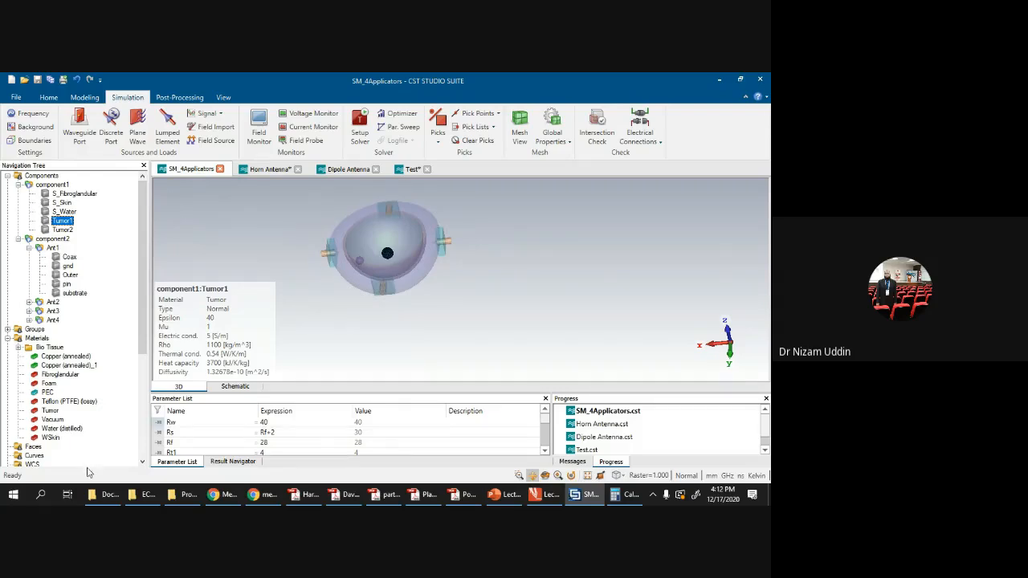
Step: Switch to File Explorer and open the Word document "Efficient System for Hyperthermia Treatment of Breast Tumors_Nov 22" from D:\MOTL\Seond Paper
left_click(109, 496)
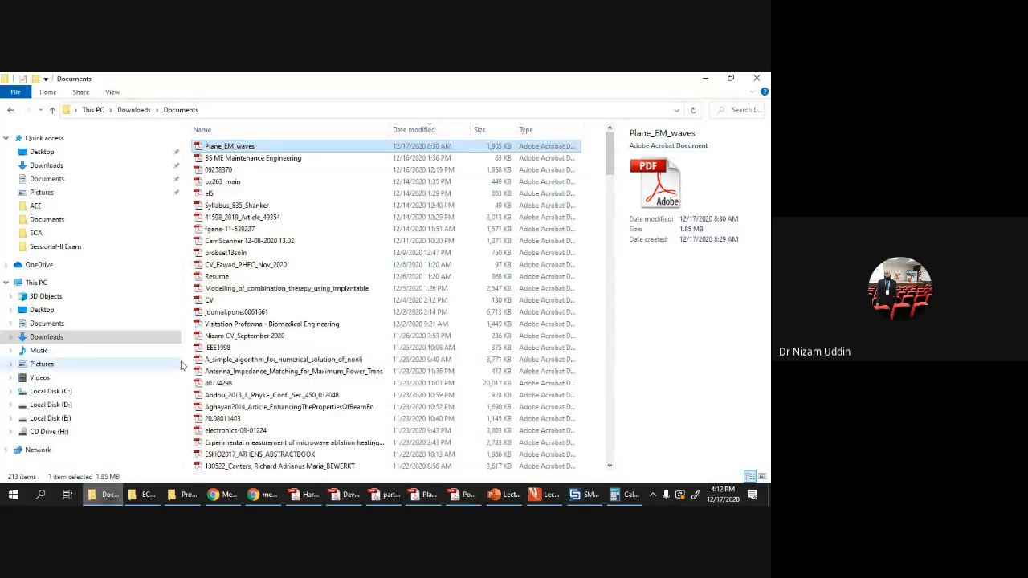
left_click(48, 405)
scroll(265, 353, "down", 1)
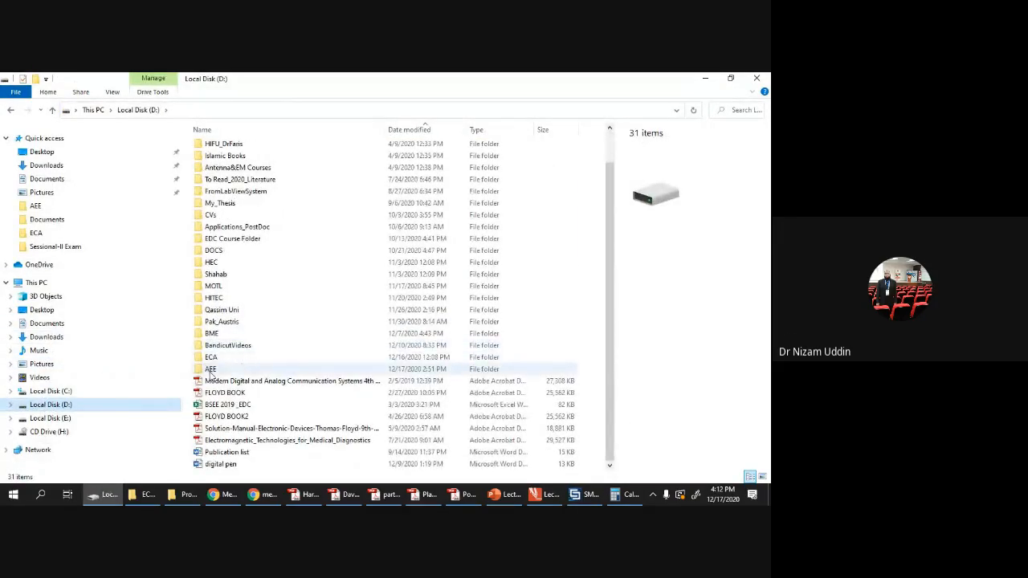
scroll(211, 371, "up", 1)
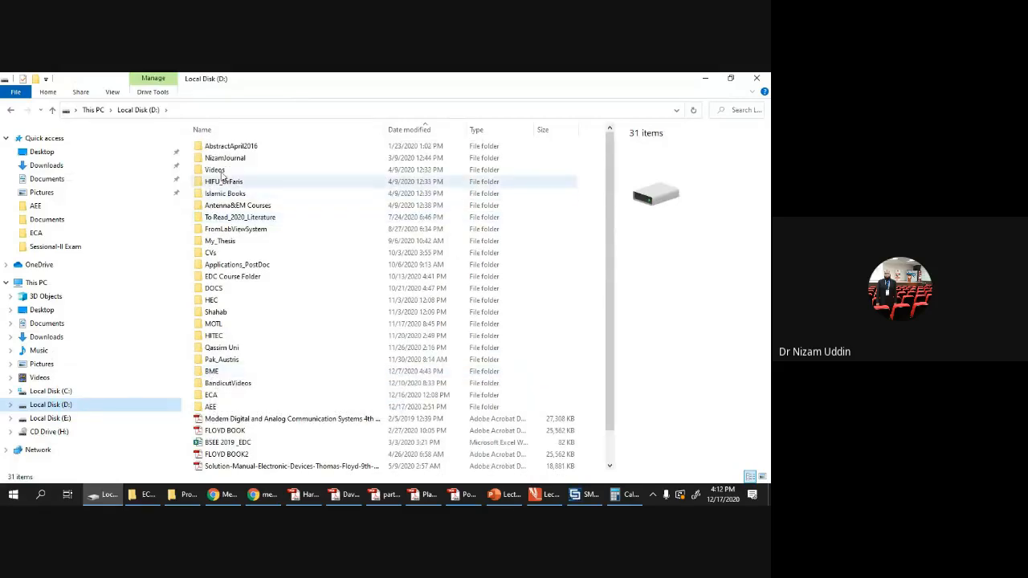
scroll(257, 287, "down", 1)
double_click(257, 287)
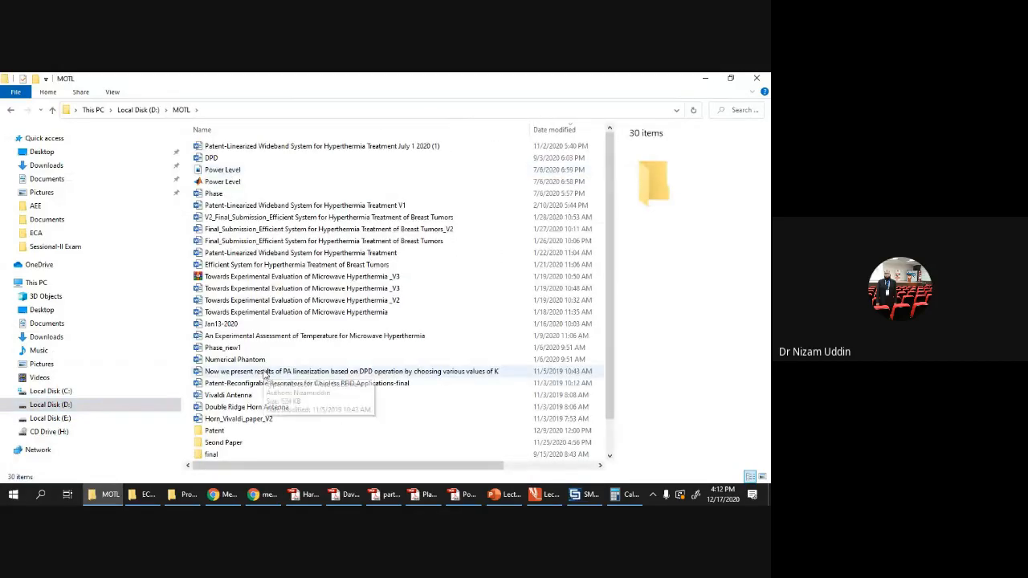
scroll(240, 377, "down", 1)
double_click(229, 407)
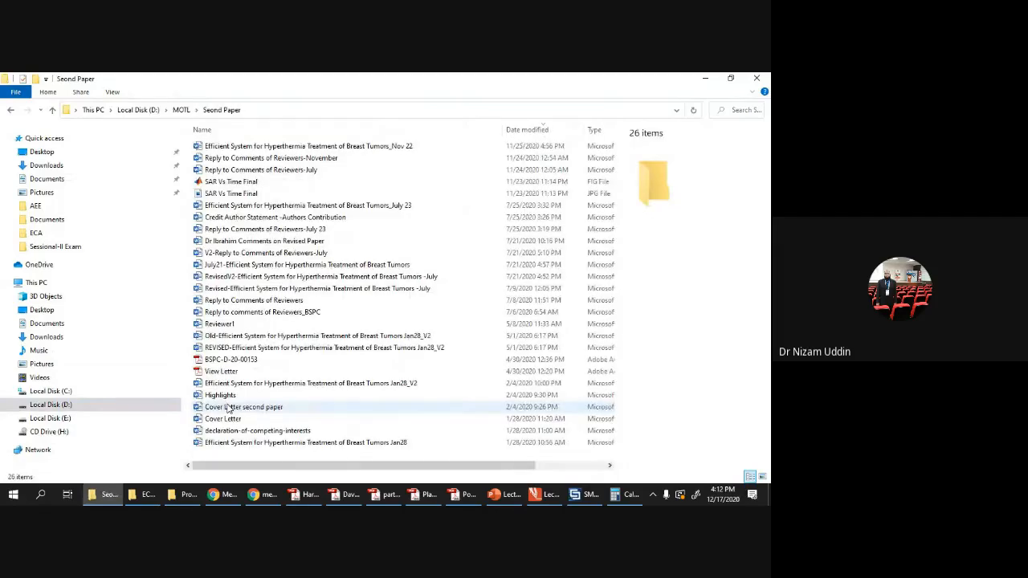
left_click(358, 151)
double_click(359, 149)
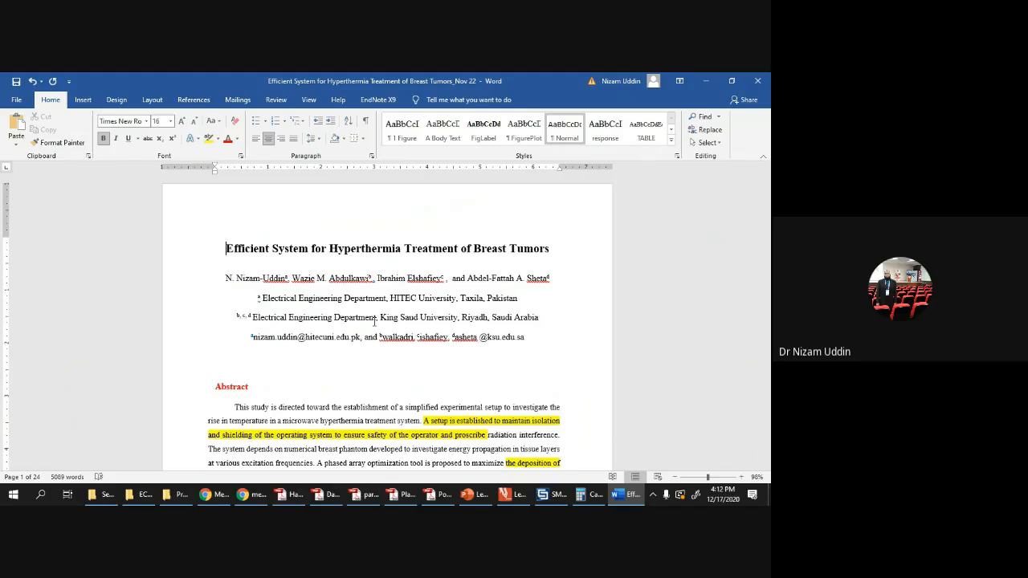
Step: Display the Navigation Pane with the headings of the hyperthermia paper in Word
left_click(544, 496)
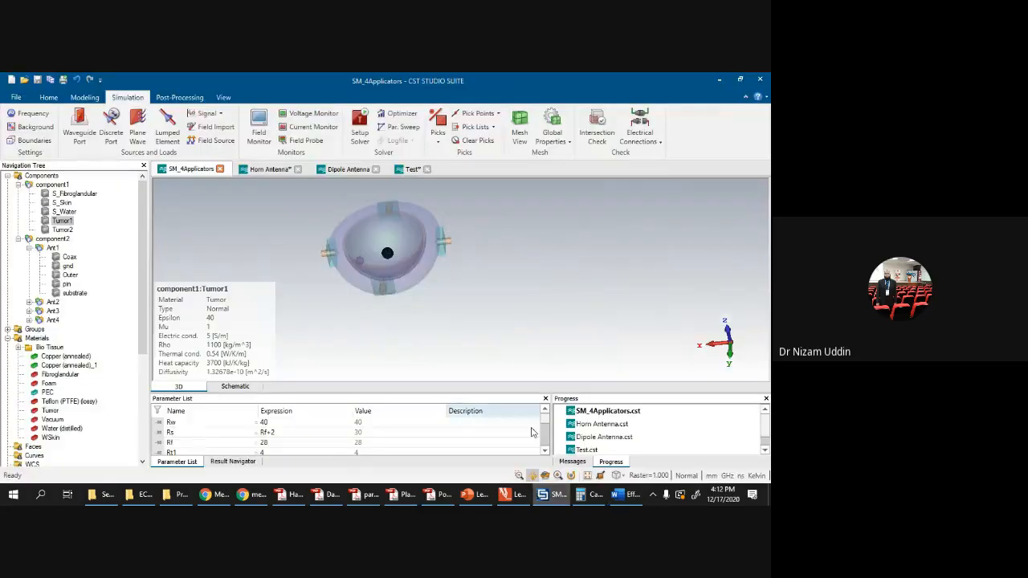
left_click(544, 495)
scroll(386, 321, "down", 2)
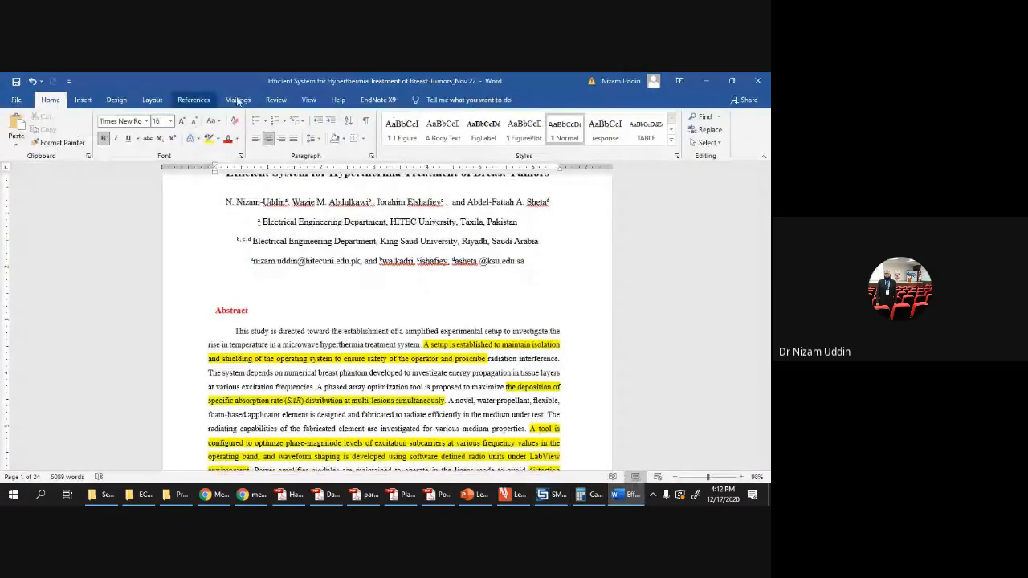
left_click(194, 100)
left_click(50, 99)
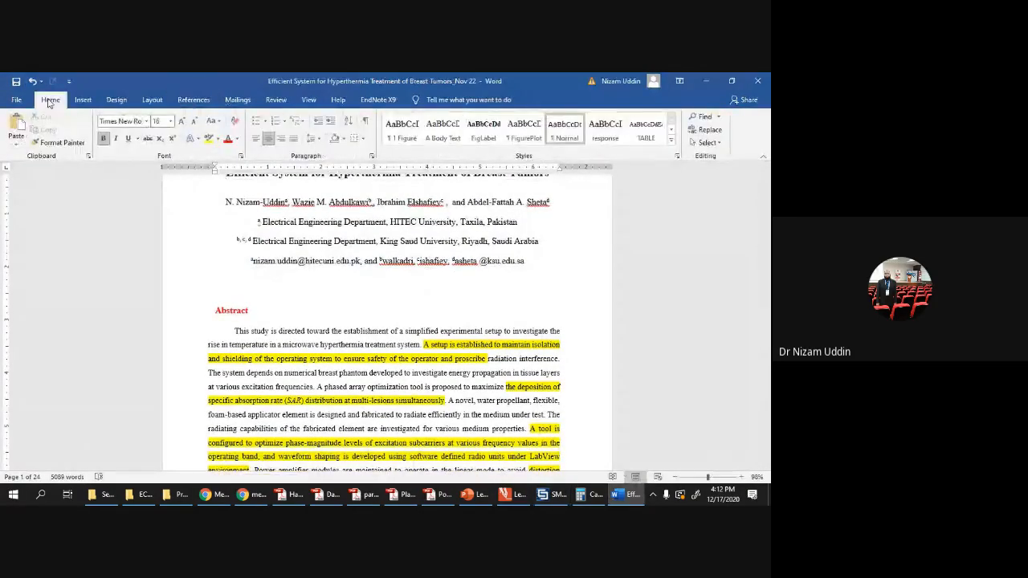
left_click(310, 100)
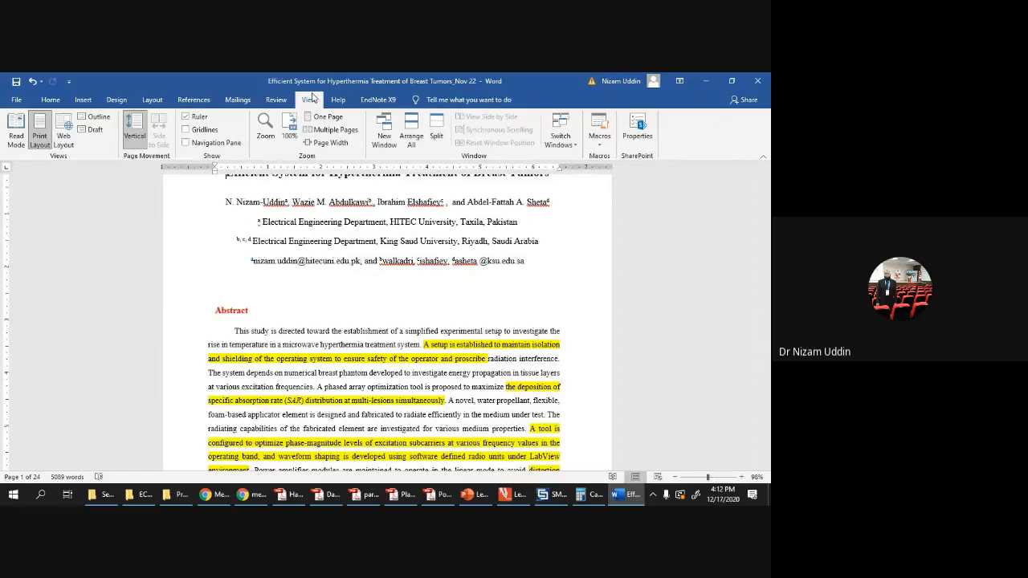
left_click(184, 143)
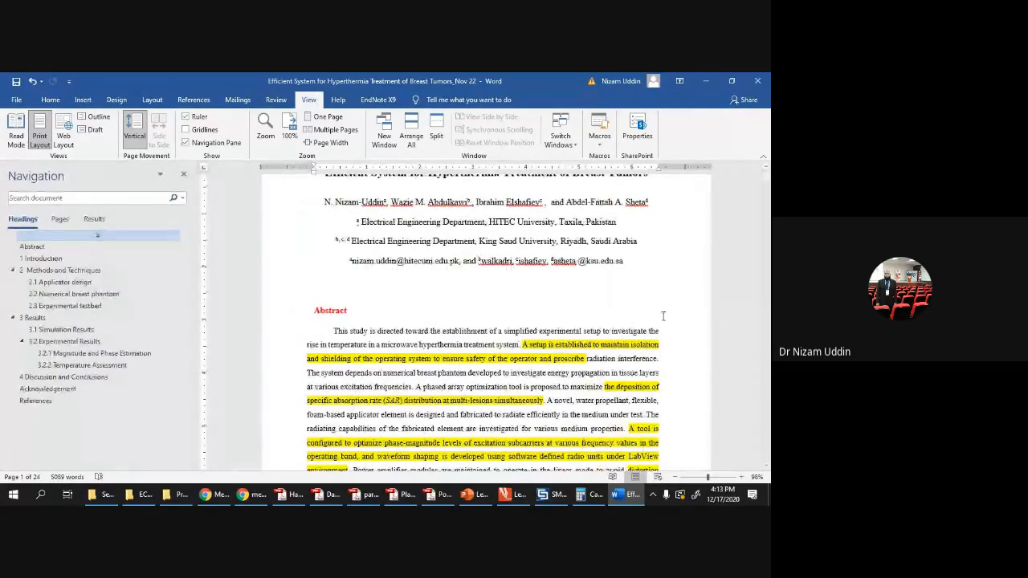
Step: Look through the paper from the Introduction to the numerical breast phantom illustrations in Fig. 5 and Fig. 6
scroll(635, 297, "down", 15)
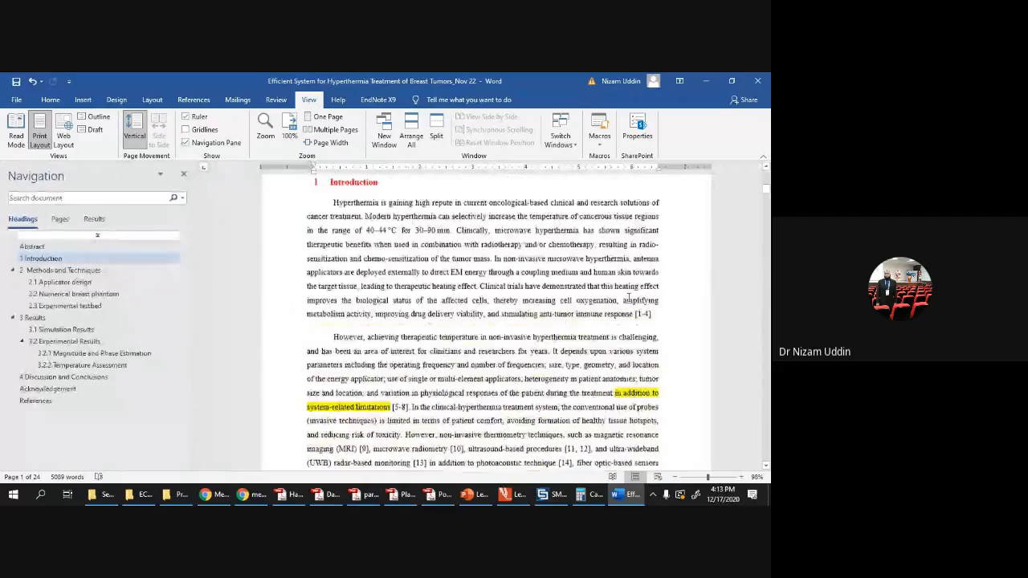
scroll(629, 297, "down", 15)
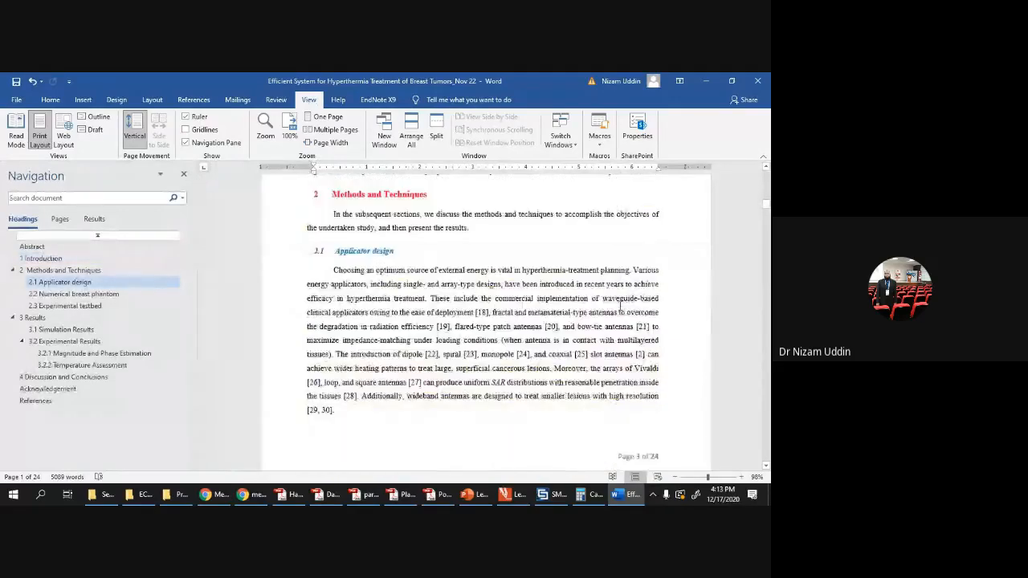
scroll(618, 307, "down", 15)
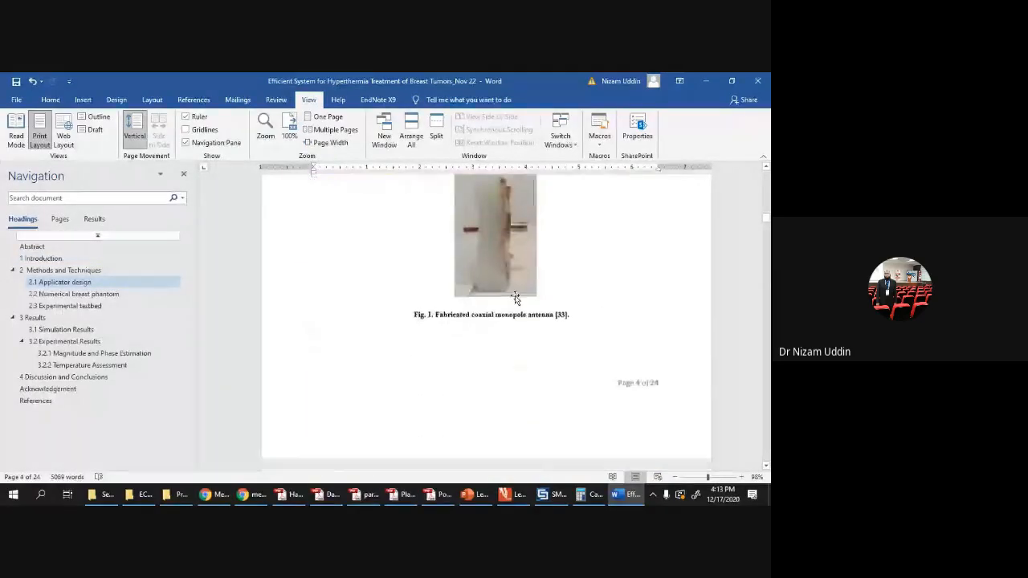
scroll(508, 285, "down", 15)
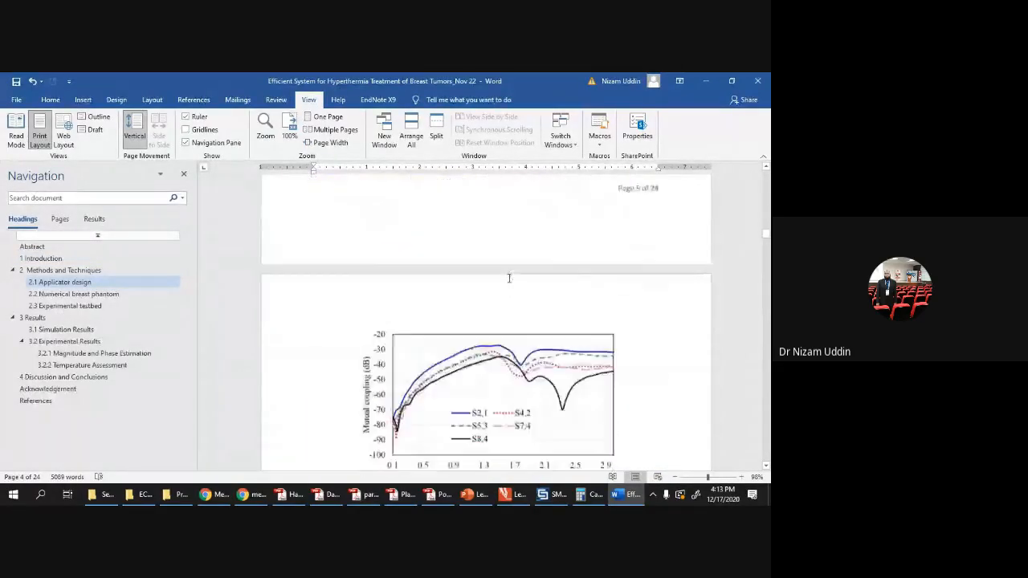
scroll(508, 280, "down", 15)
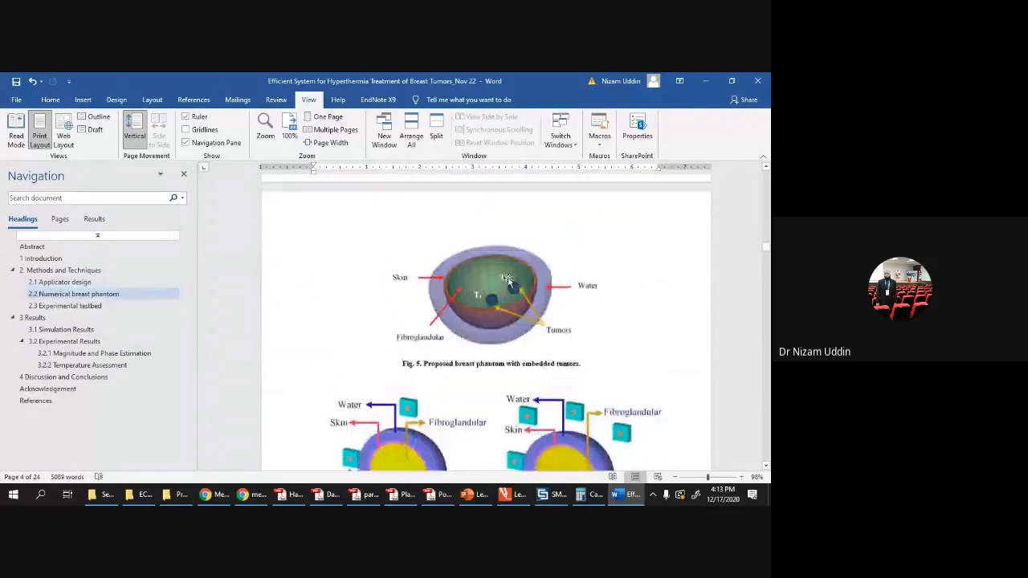
scroll(501, 311, "down", 4)
scroll(554, 311, "down", 8)
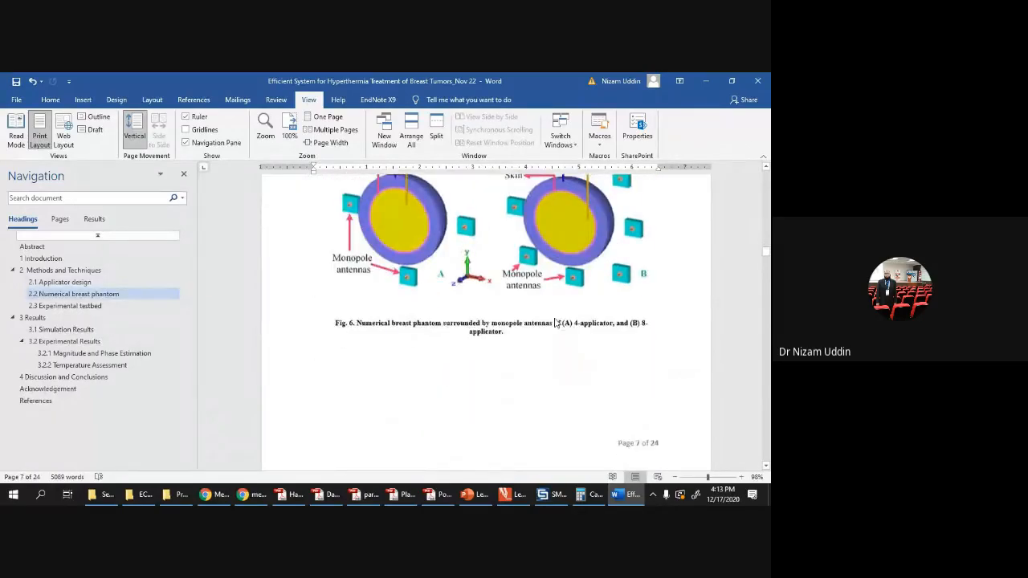
Step: Examine Table 1 on the dielectric properties of breast tissues and continue to the photo in the Experimental testbed section
scroll(554, 310, "down", 12)
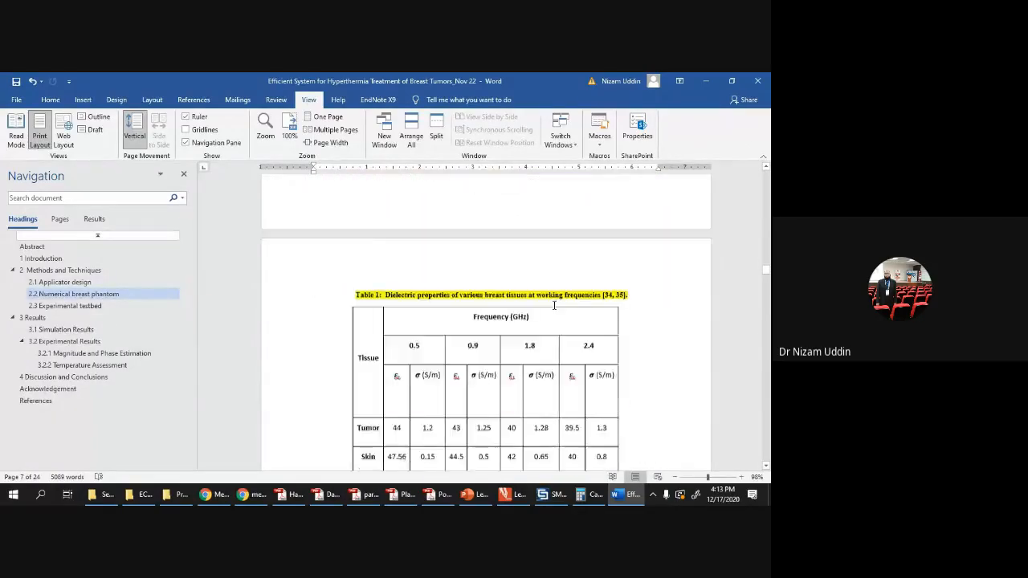
scroll(554, 305, "down", 4)
scroll(393, 265, "up", 7)
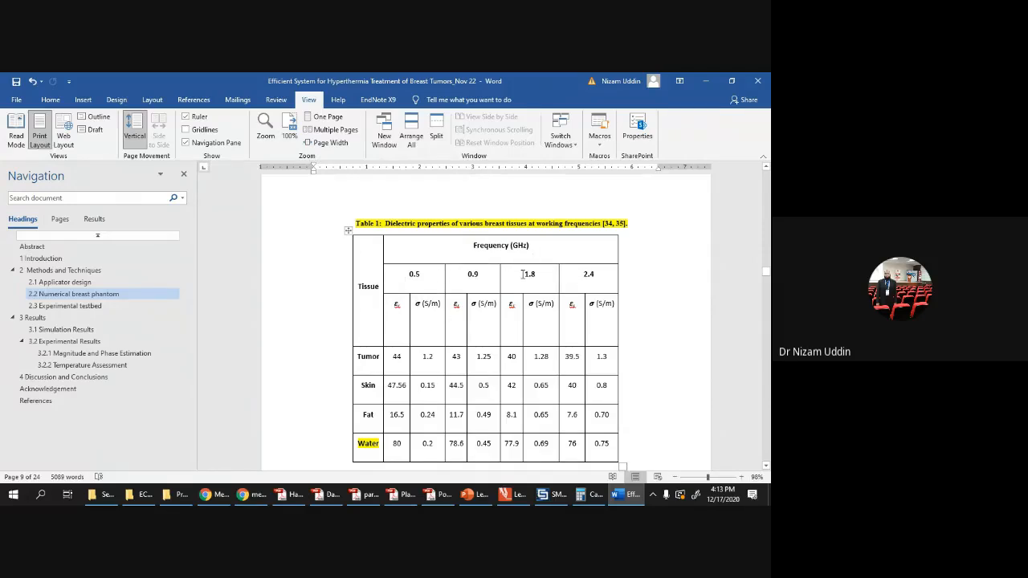
scroll(524, 274, "down", 10)
scroll(524, 360, "down", 20)
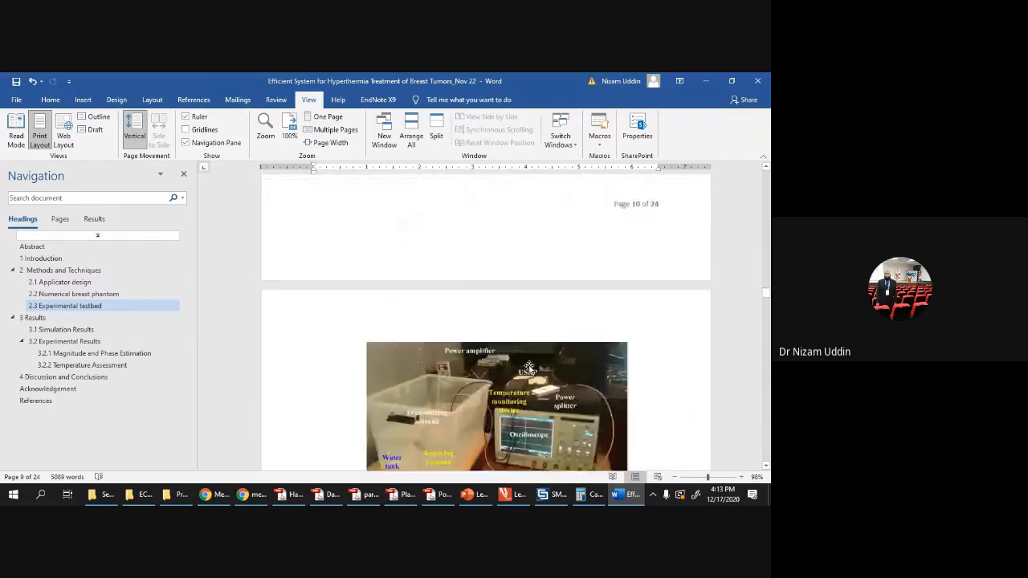
Step: Examine the E-field maps in Fig. 10 and the non-localized SAR for 4 and 8 applicators in Fig. 11, including an enlarged view
scroll(530, 368, "down", 20)
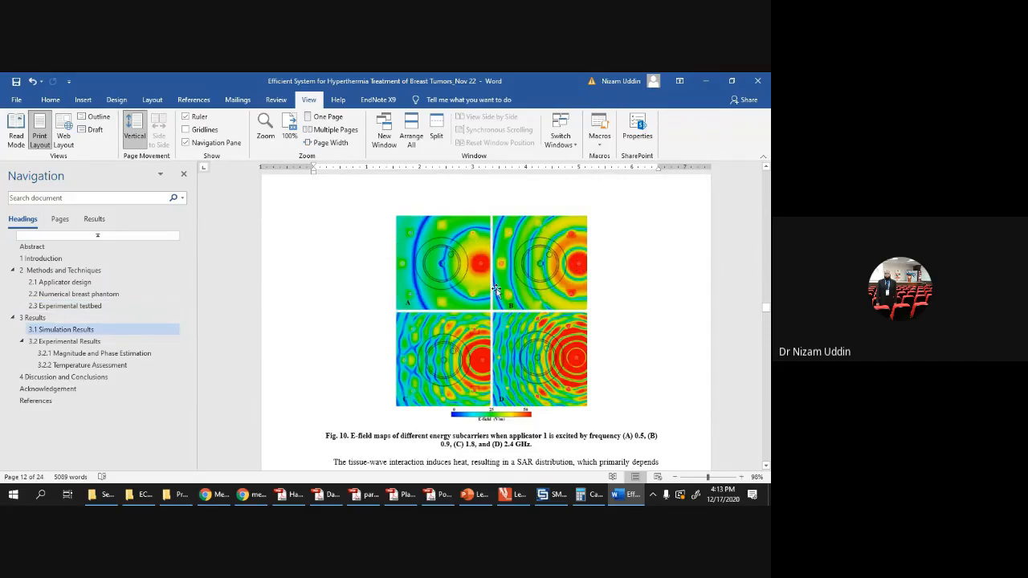
scroll(498, 292, "down", 9)
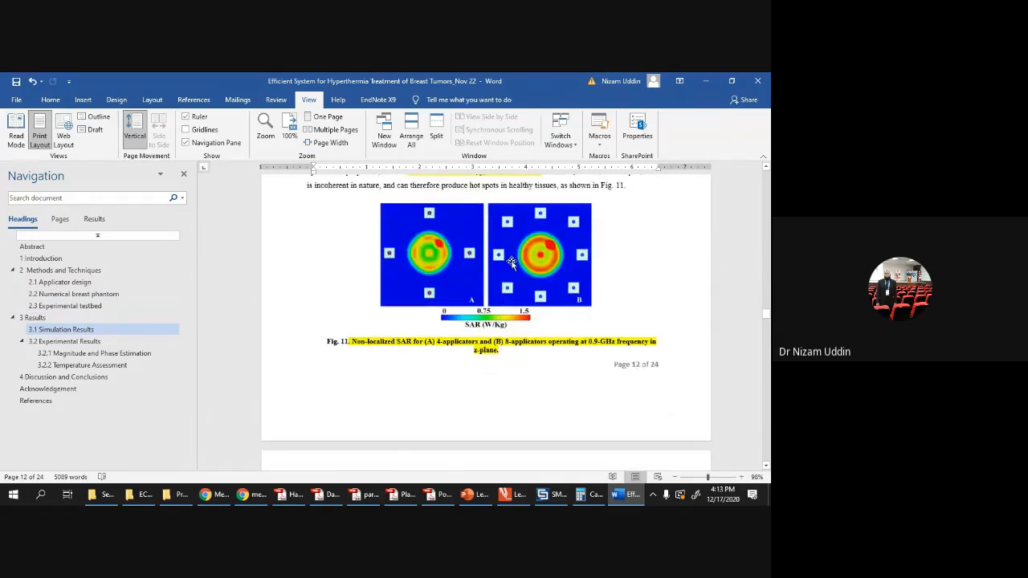
scroll(522, 268, "down", 2)
scroll(521, 277, "up", 3)
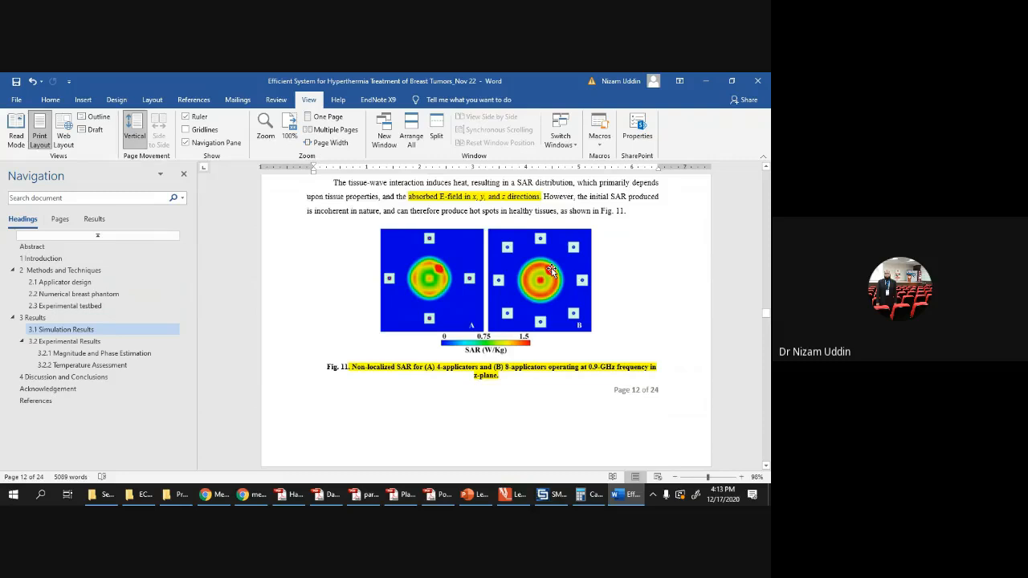
scroll(552, 270, "down", 1)
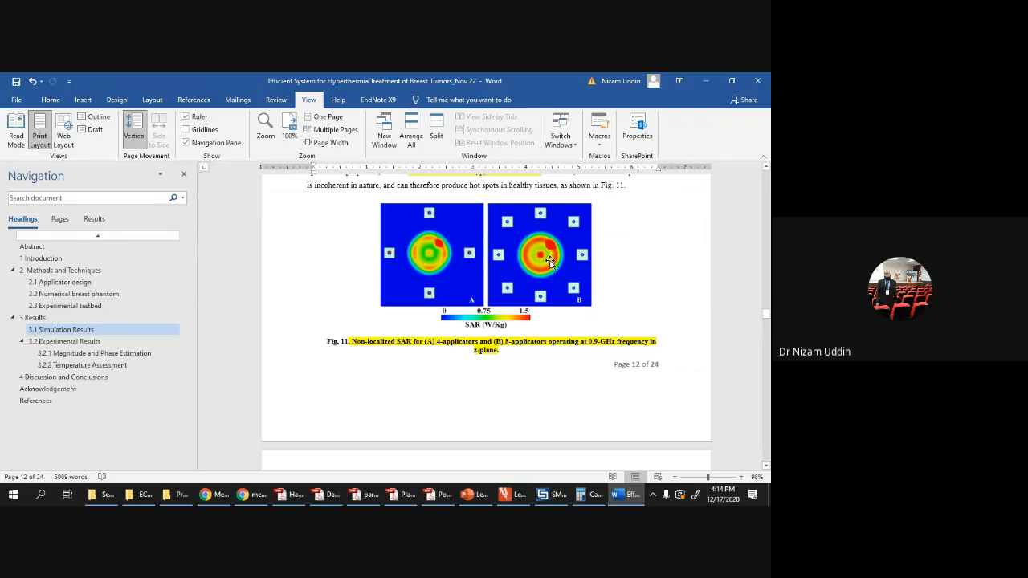
left_click(715, 476)
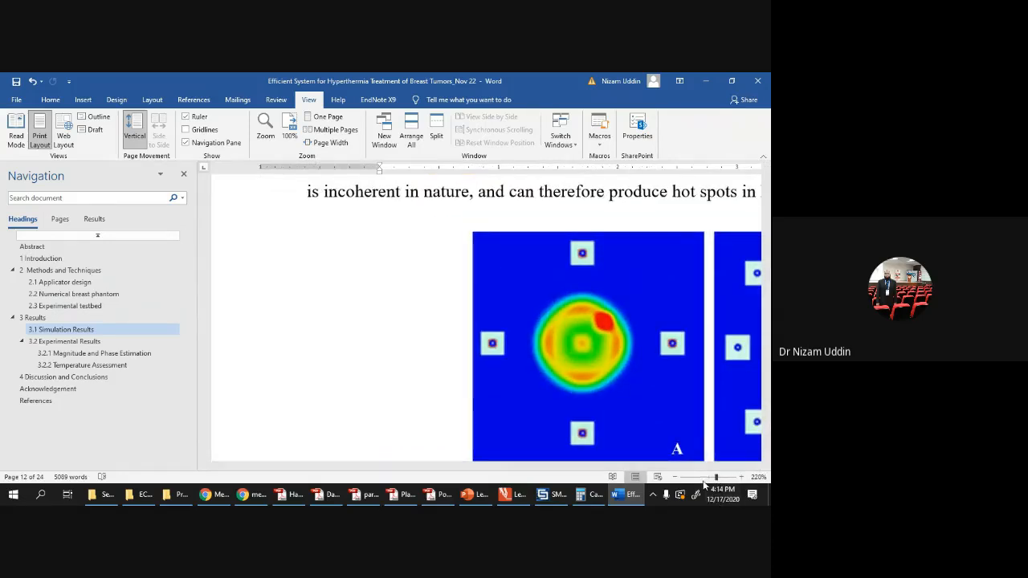
left_click(703, 476)
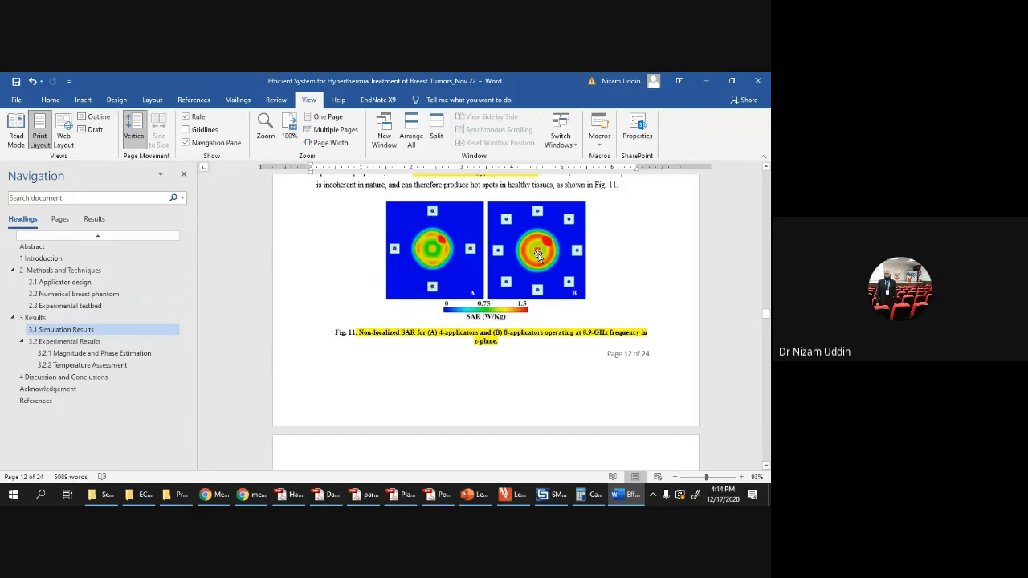
Step: Continue to Fig. 12 and examine enlarged panels A to C of the localized SAR distribution for the 4-applicator array
scroll(538, 253, "down", 15)
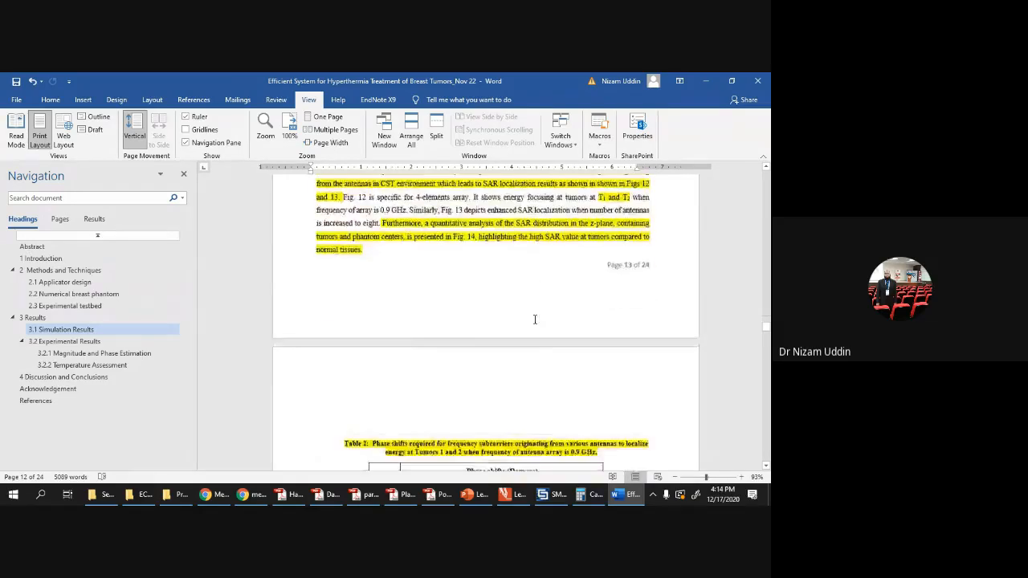
scroll(534, 320, "down", 12)
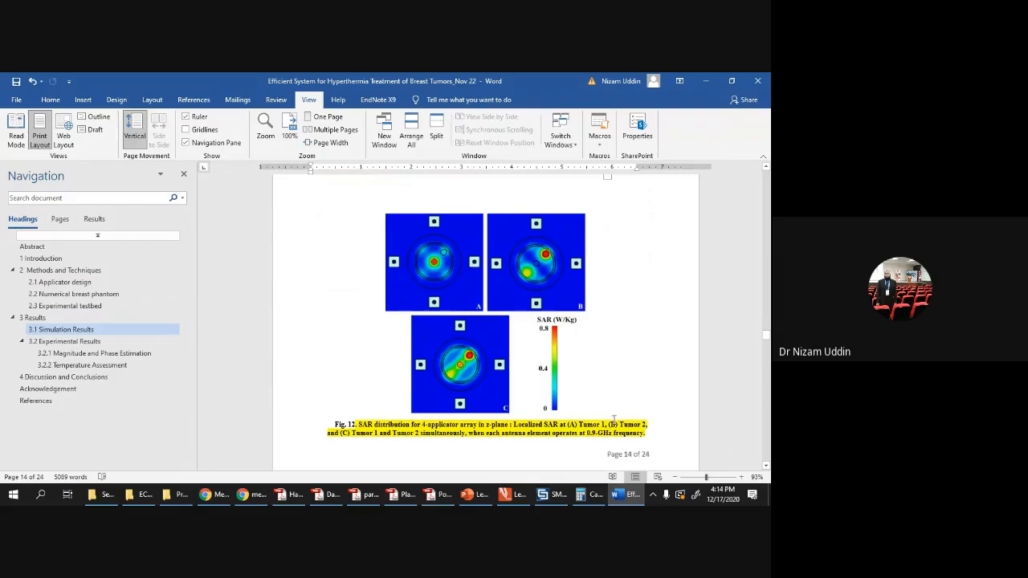
left_click(712, 477)
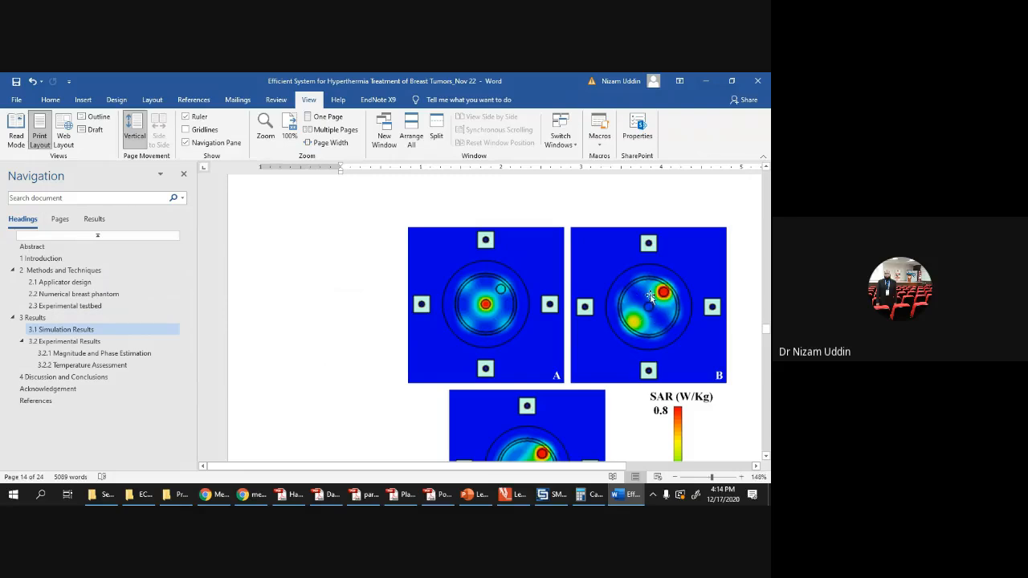
scroll(643, 316, "down", 1)
scroll(643, 316, "down", 3)
scroll(646, 257, "down", 4)
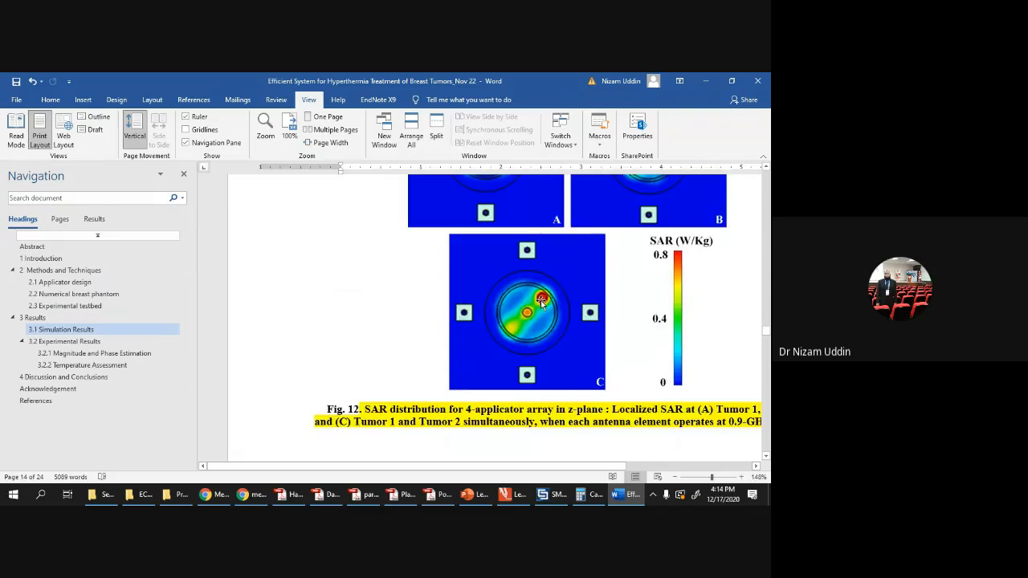
scroll(671, 273, "up", 6)
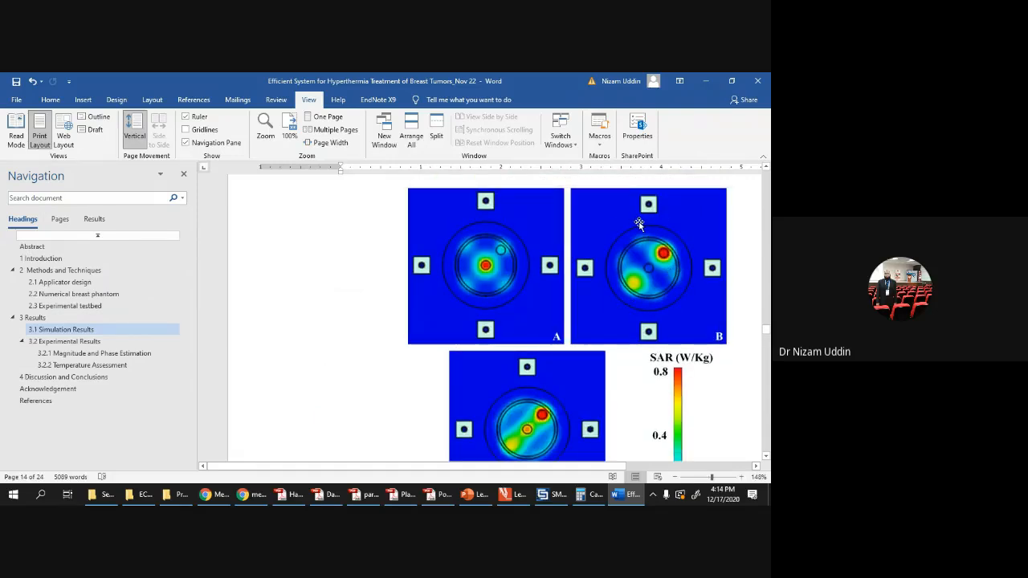
Step: Examine the SAR distribution figures for the 4-applicator and 8-applicator arrays, comparing energy localization at Tumor 1 and Tumor 2
scroll(663, 222, "down", 1)
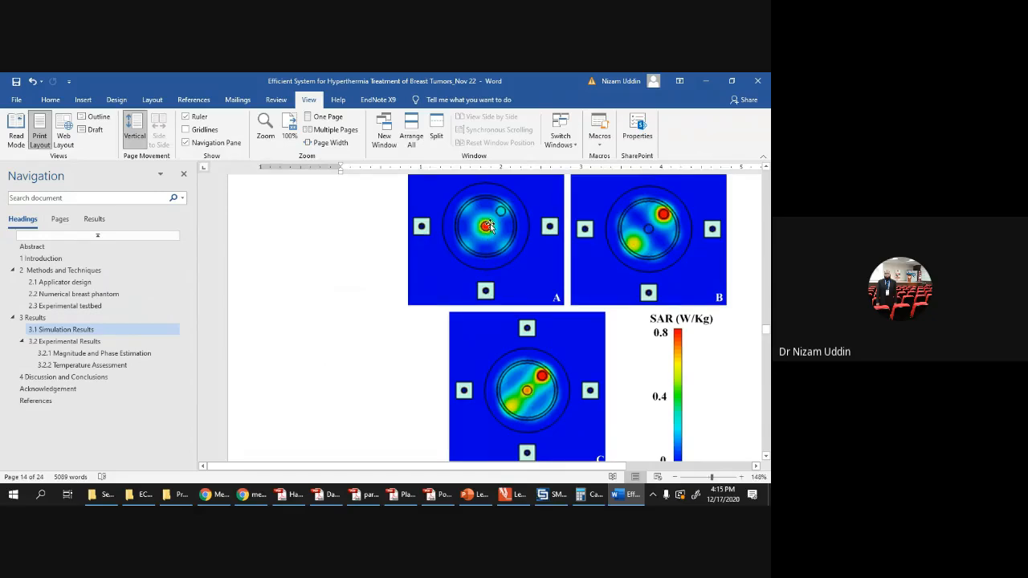
scroll(486, 227, "down", 10)
scroll(490, 226, "down", 1)
scroll(489, 227, "up", 3)
scroll(530, 257, "down", 3)
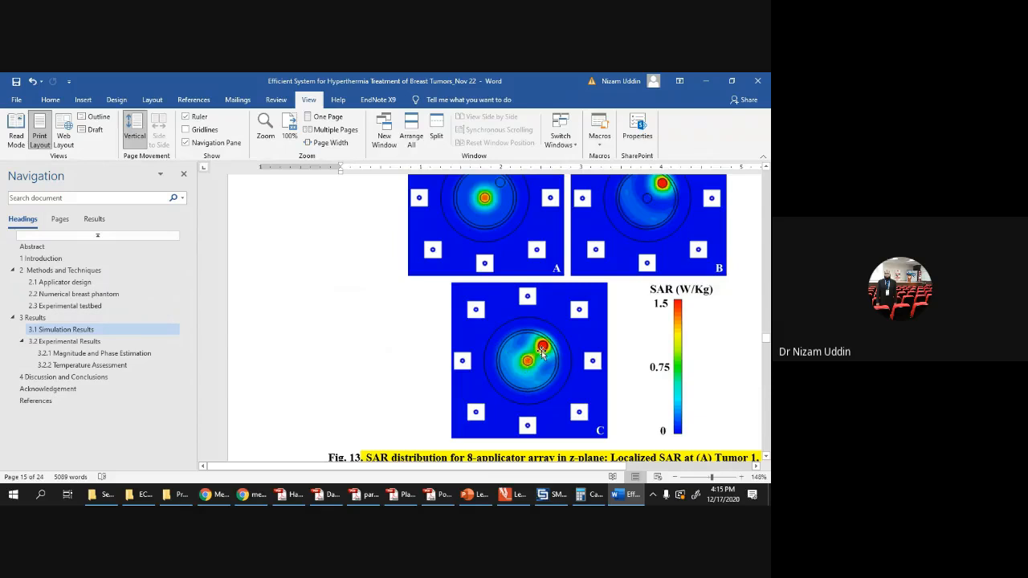
scroll(540, 353, "down", 3)
scroll(543, 352, "up", 3)
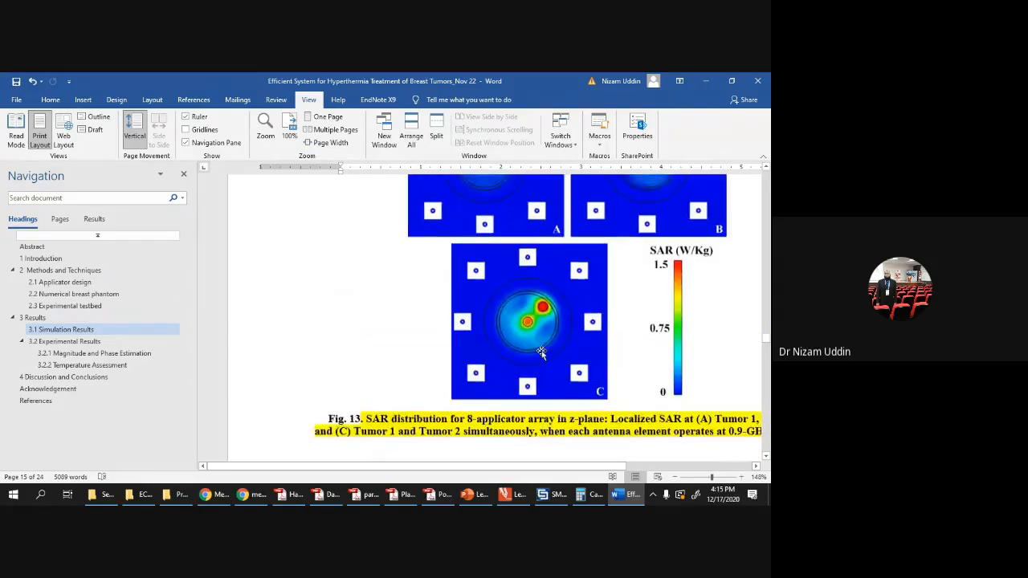
scroll(543, 351, "up", 2)
scroll(543, 352, "down", 2)
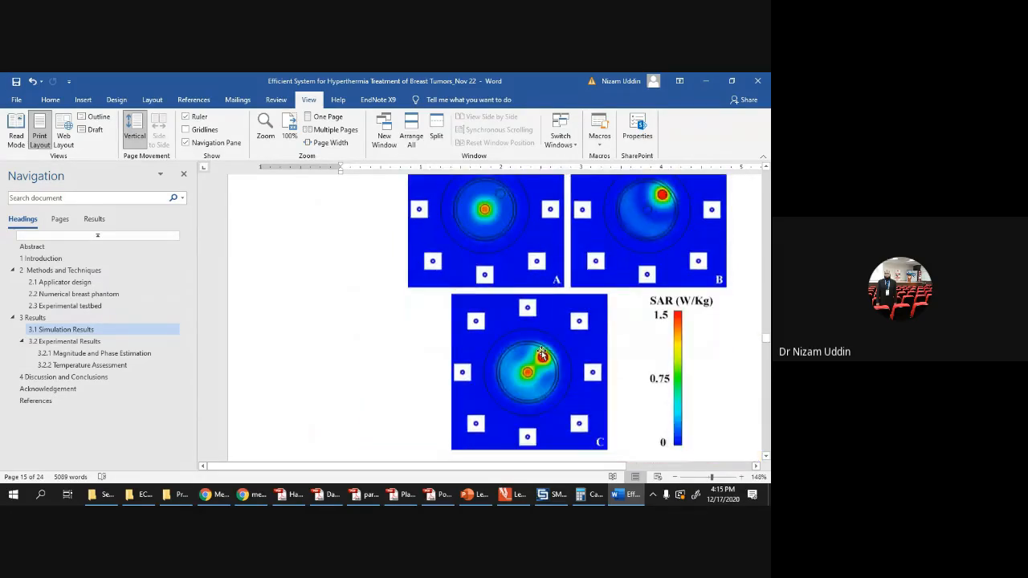
scroll(542, 352, "up", 1)
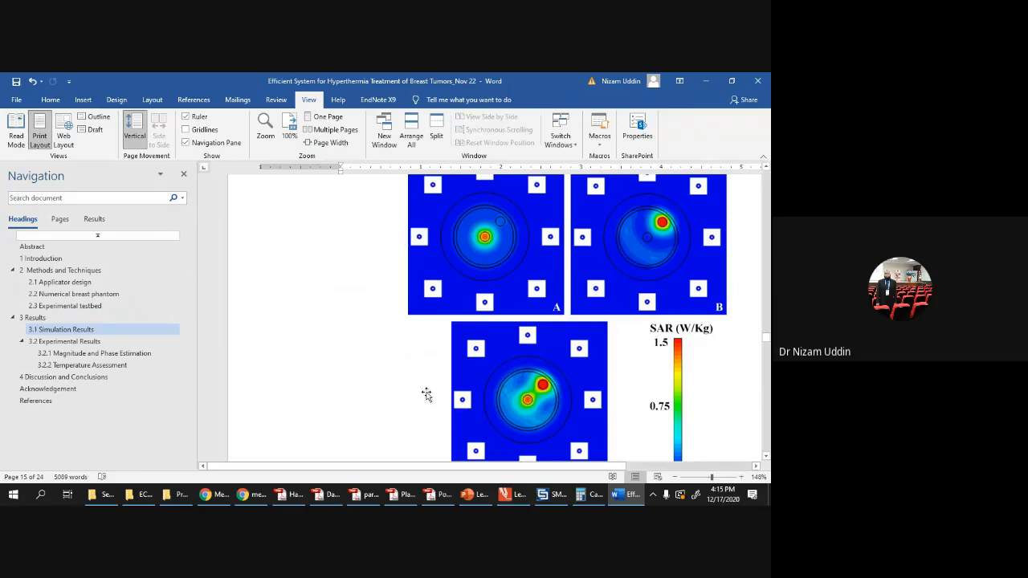
Step: Review the Fig. 13 caption and the normalized SAR plot comparing 8 and 4 applicators, continuing to section 3.2 Experimental Results
mouse_move(259, 494)
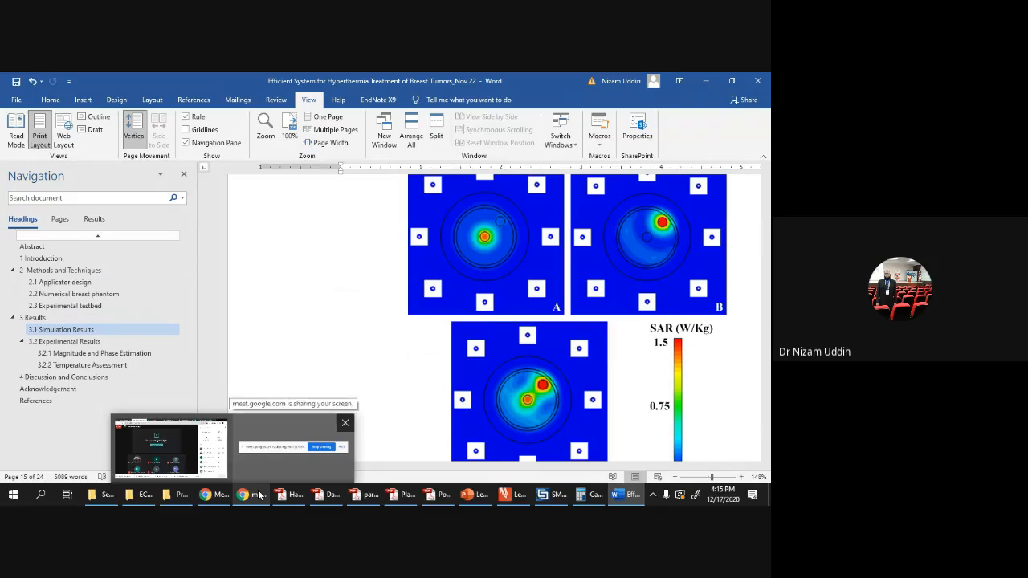
left_click(174, 446)
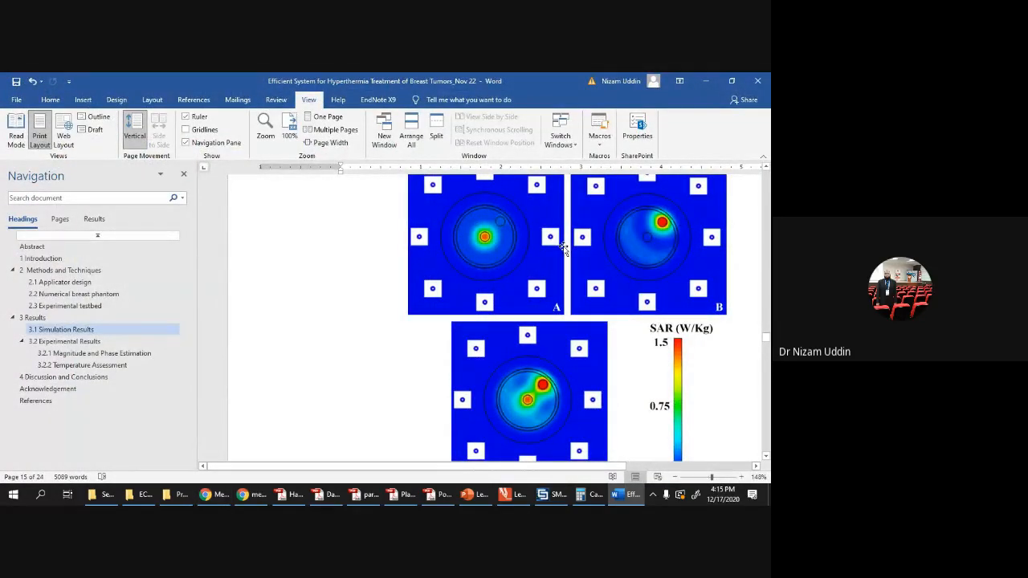
scroll(512, 249, "down", 4)
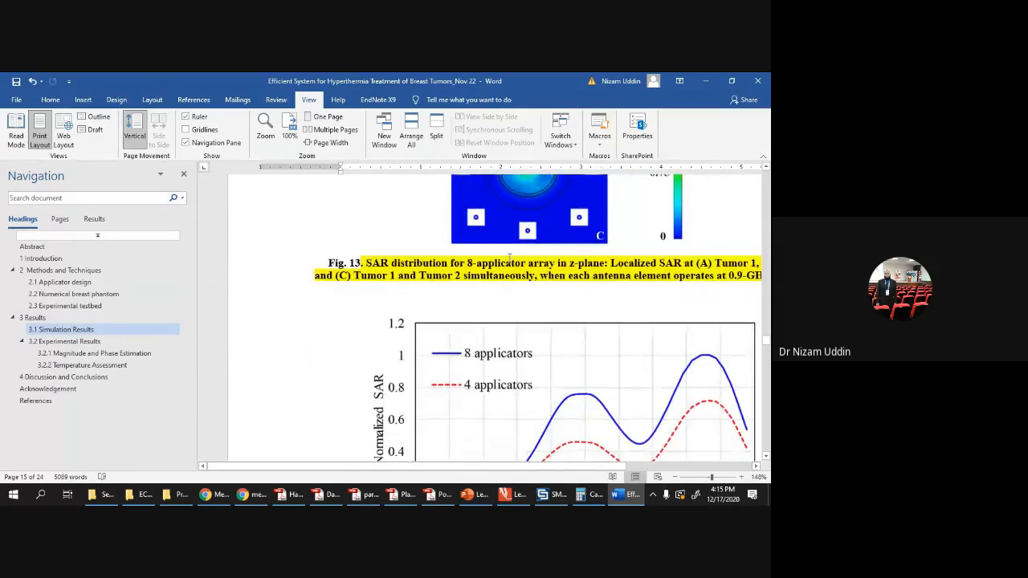
scroll(510, 254, "down", 3)
scroll(508, 260, "up", 5)
scroll(509, 260, "up", 3)
scroll(499, 298, "down", 8)
scroll(499, 302, "down", 4)
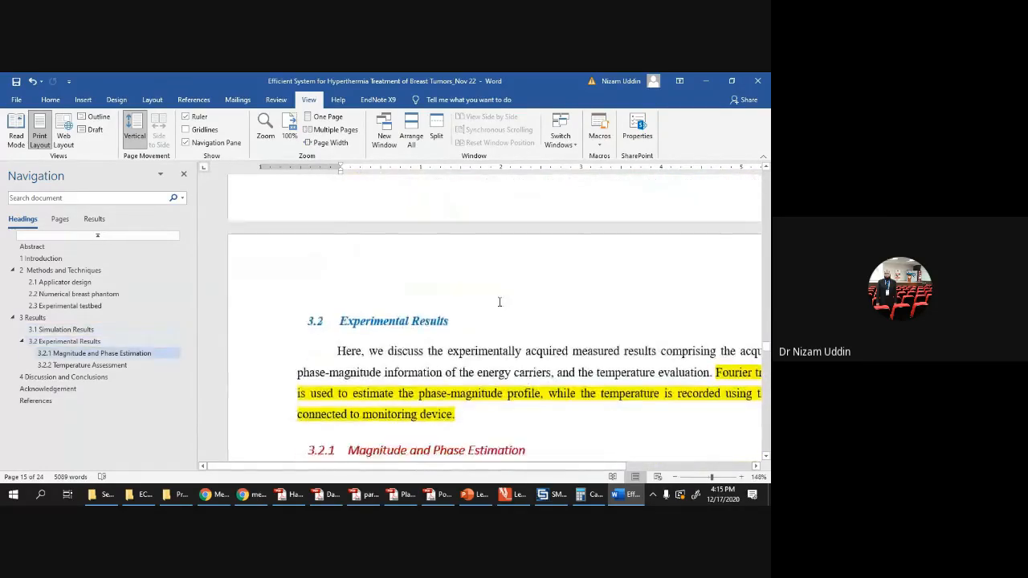
left_click(206, 495)
left_click(140, 494)
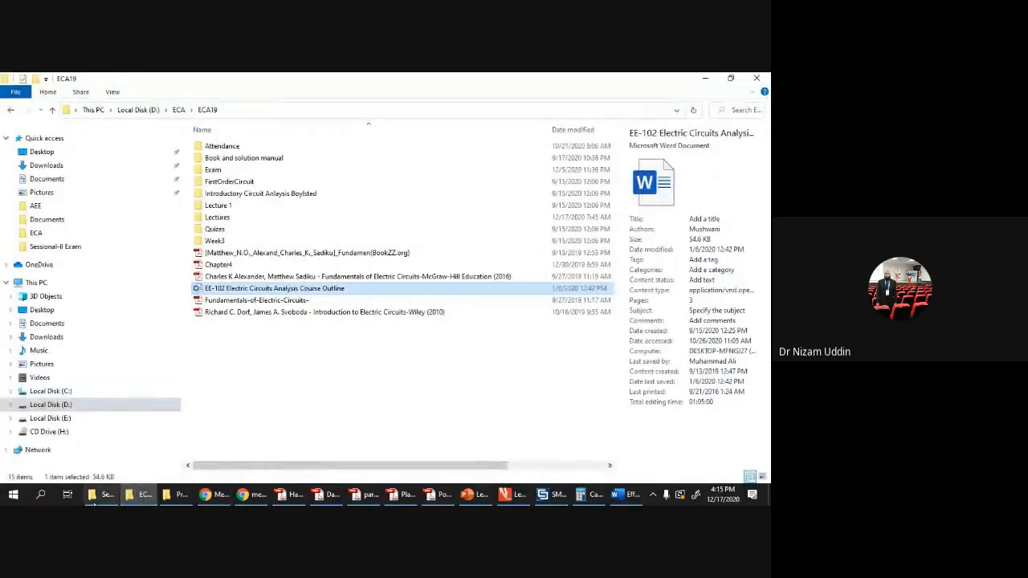
left_click(100, 495)
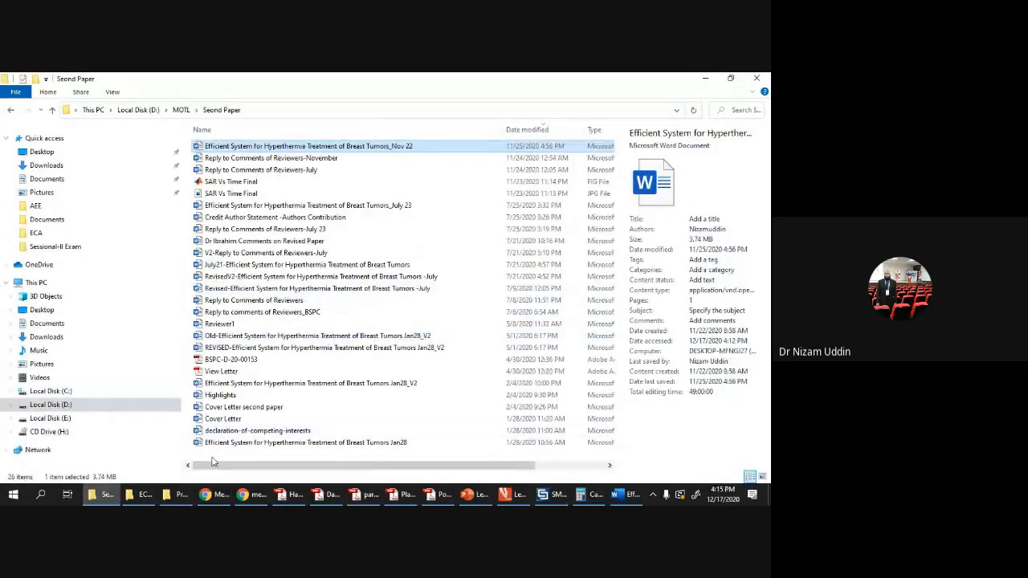
left_click(143, 495)
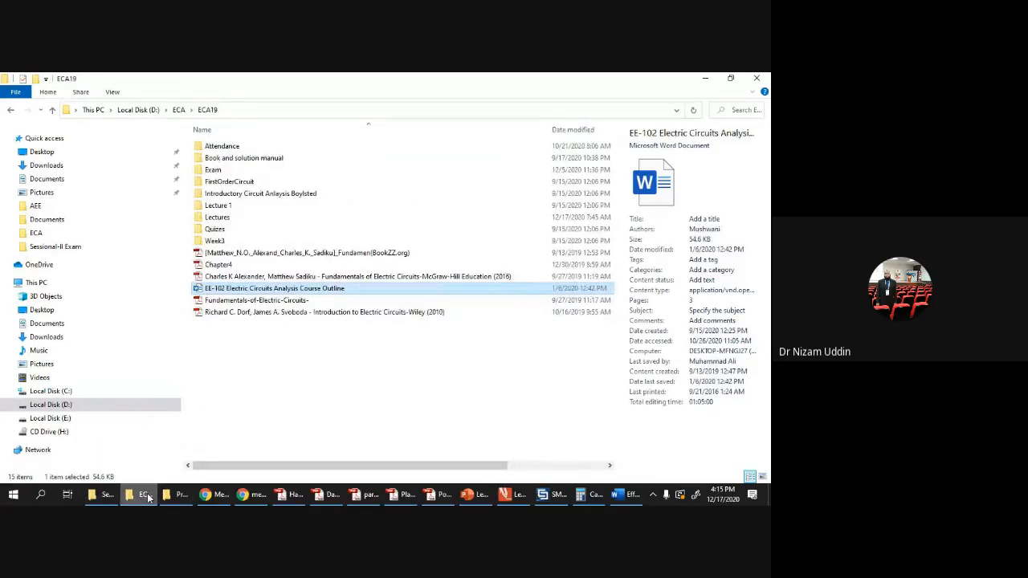
Step: Return to the hyperthermia manuscript in Word and close it without saving the changes
left_click(632, 495)
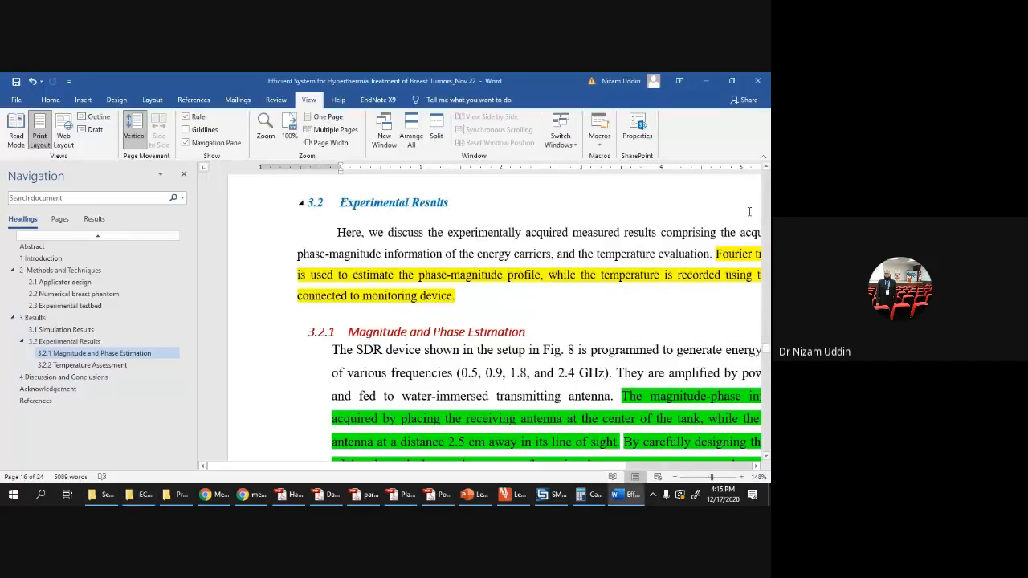
left_click(767, 84)
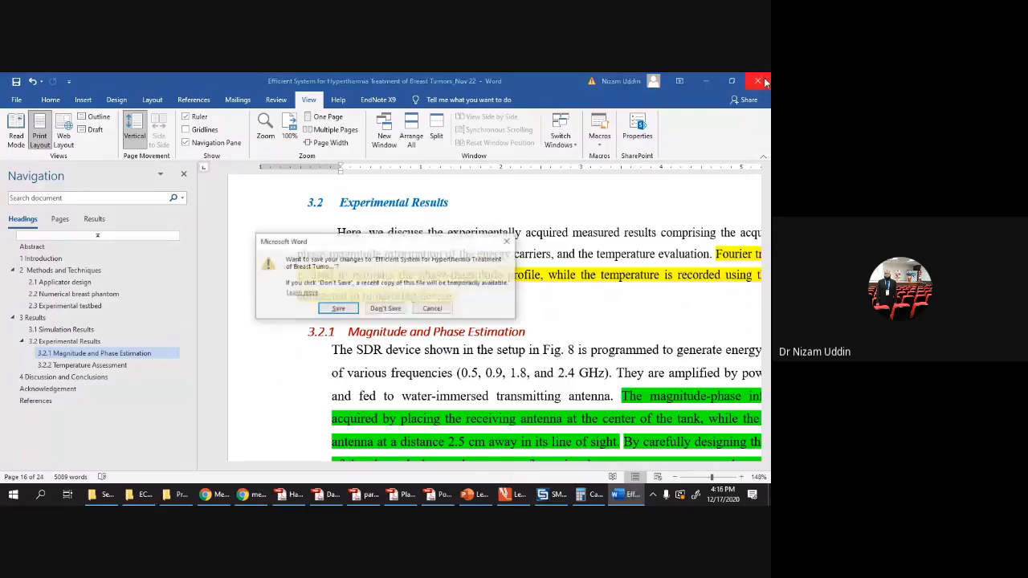
left_click(384, 309)
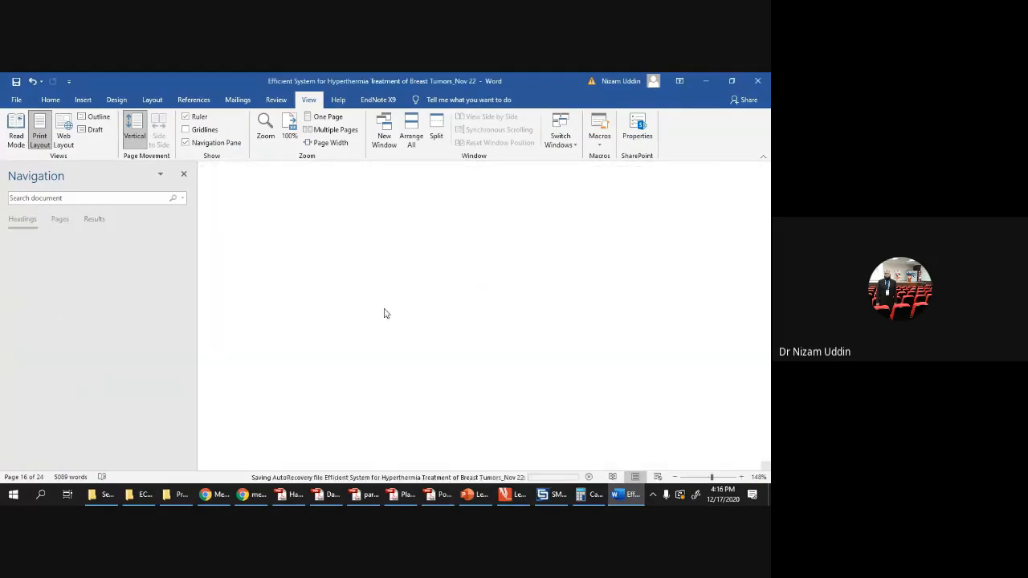
Step: Switch to the Seond Paper folder window in File Explorer and open the journal papers folder on Local Disk (D:)
left_click(141, 494)
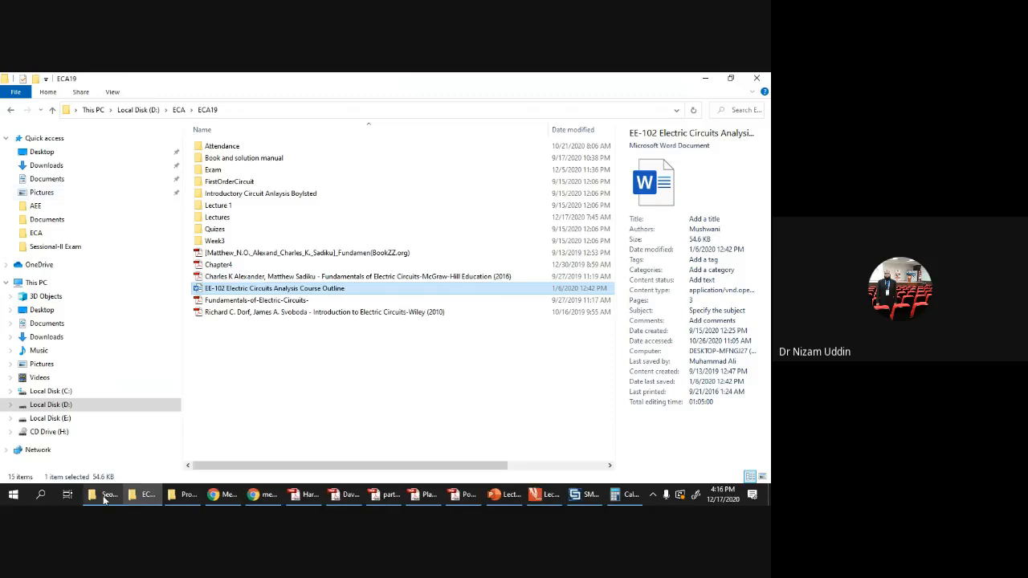
left_click(104, 496)
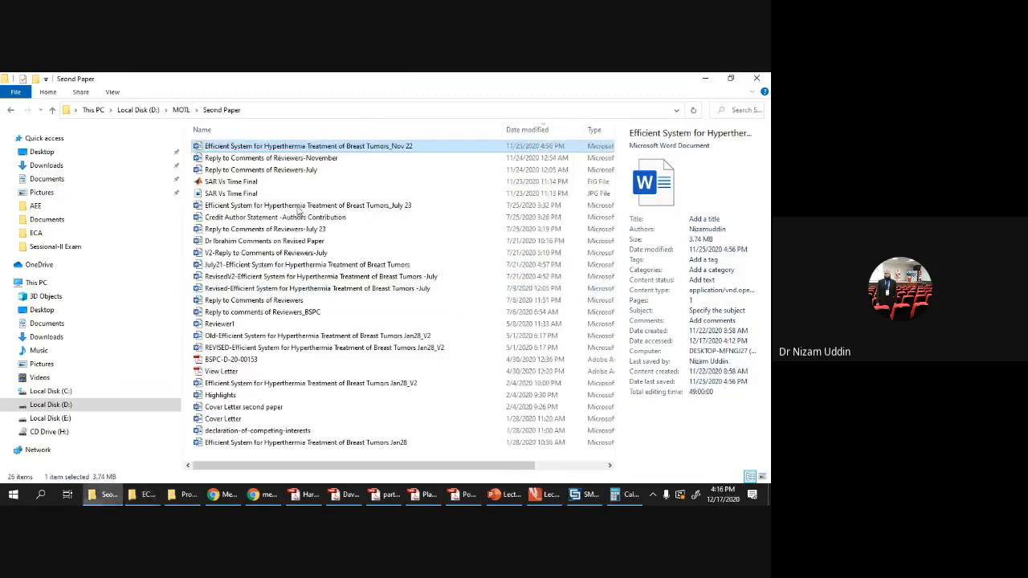
left_click(180, 110)
scroll(226, 419, "down", 1)
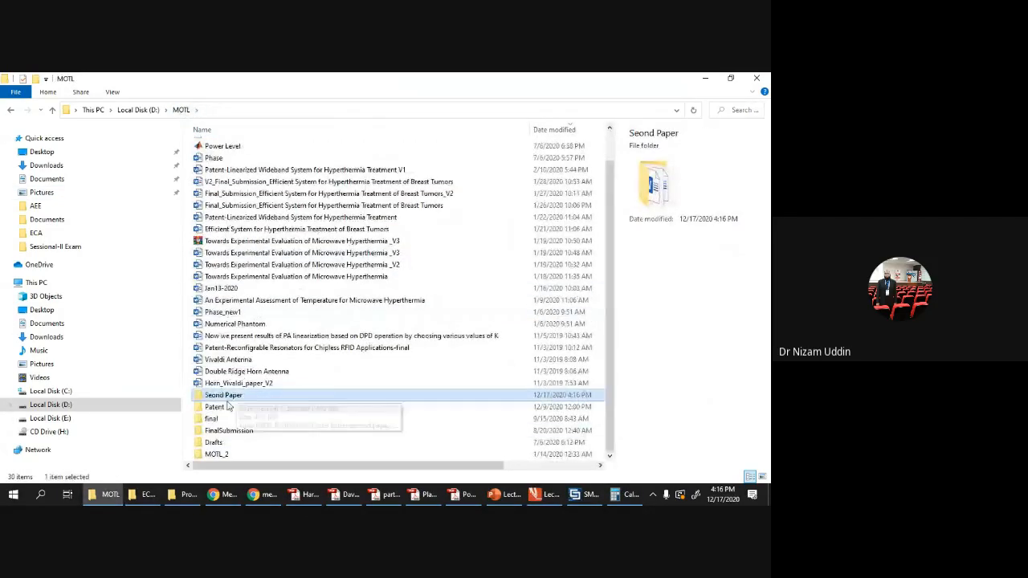
left_click(65, 408)
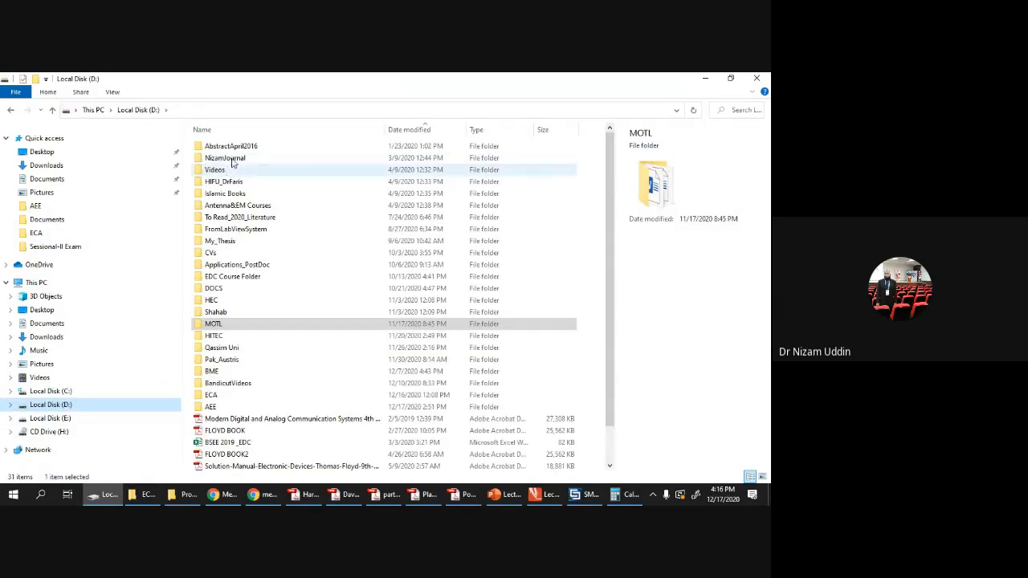
left_click(235, 159)
double_click(235, 159)
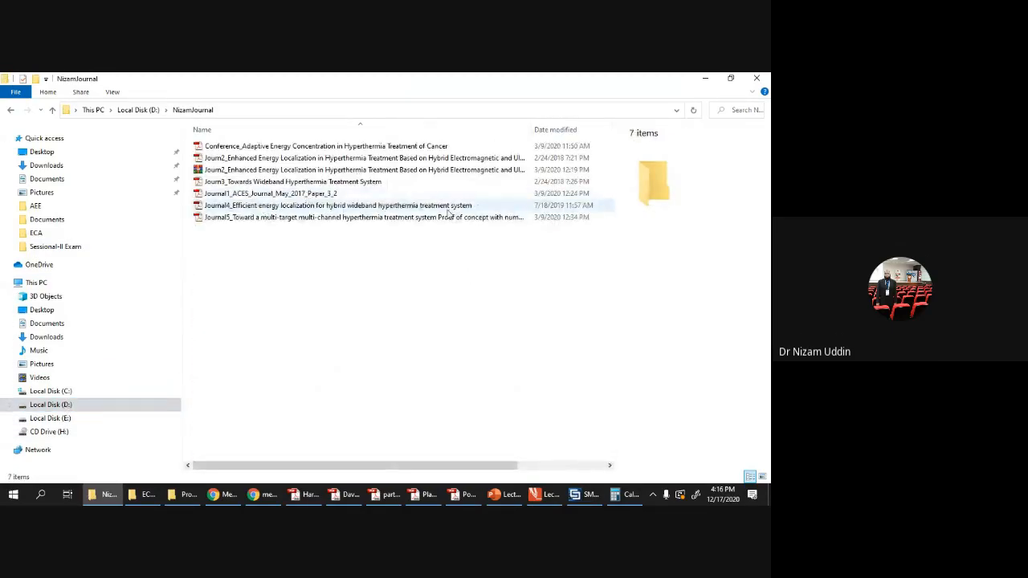
Step: Widen the Name column and open the Journal5 PDF about the multi-target multi-channel hyperthermia treatment system
left_click_drag(529, 131, 560, 132)
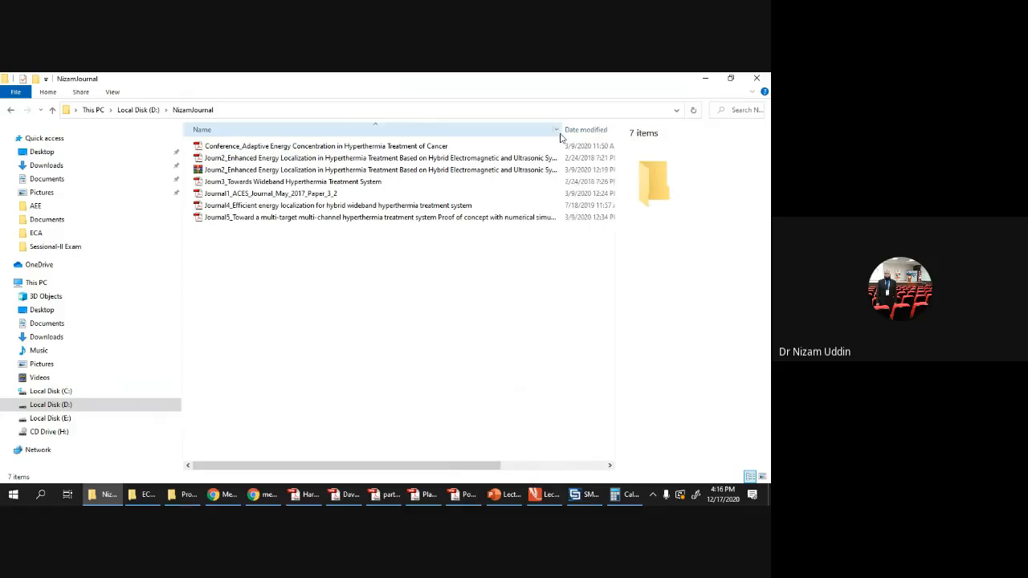
left_click(394, 217)
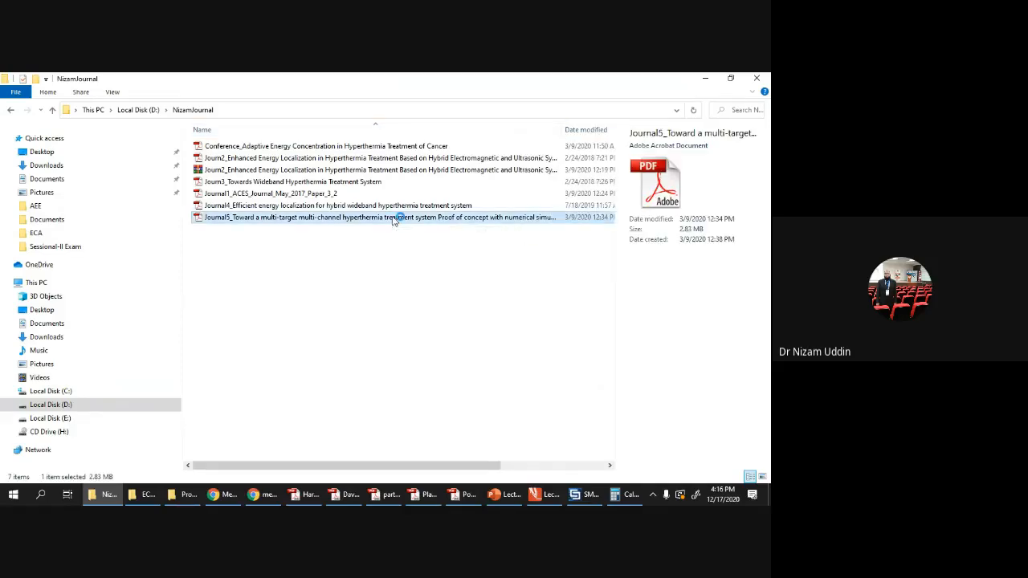
double_click(394, 217)
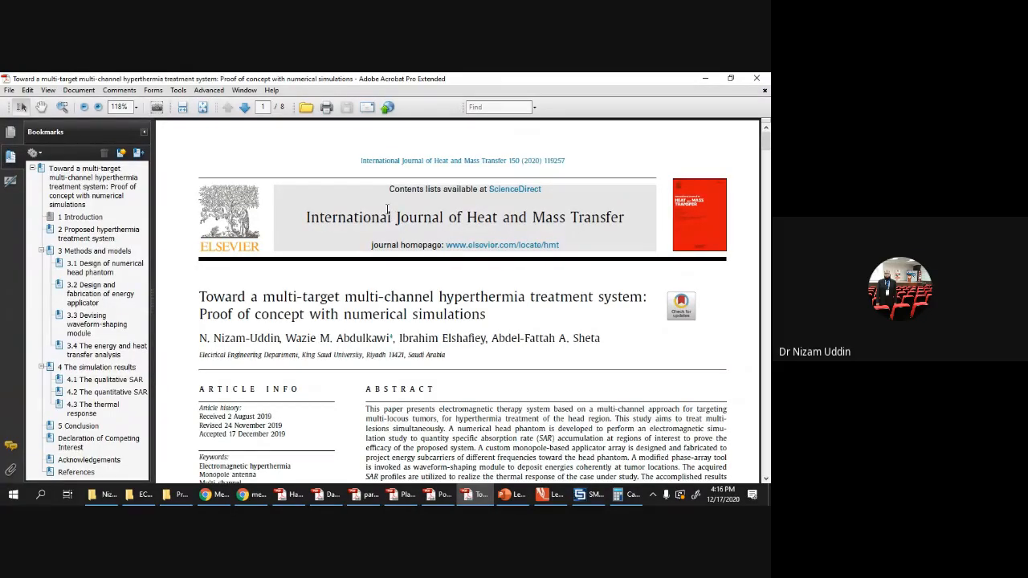
Step: Read through the paper from its title and abstract to the four-element and eight-element applicator arrays in Fig. 3
scroll(387, 209, "down", 1)
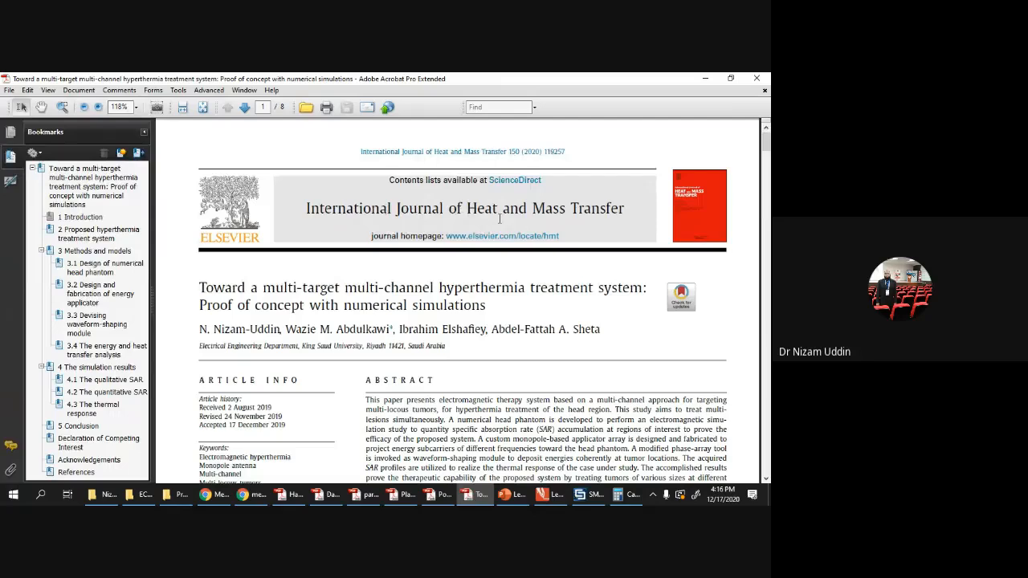
scroll(499, 218, "down", 6)
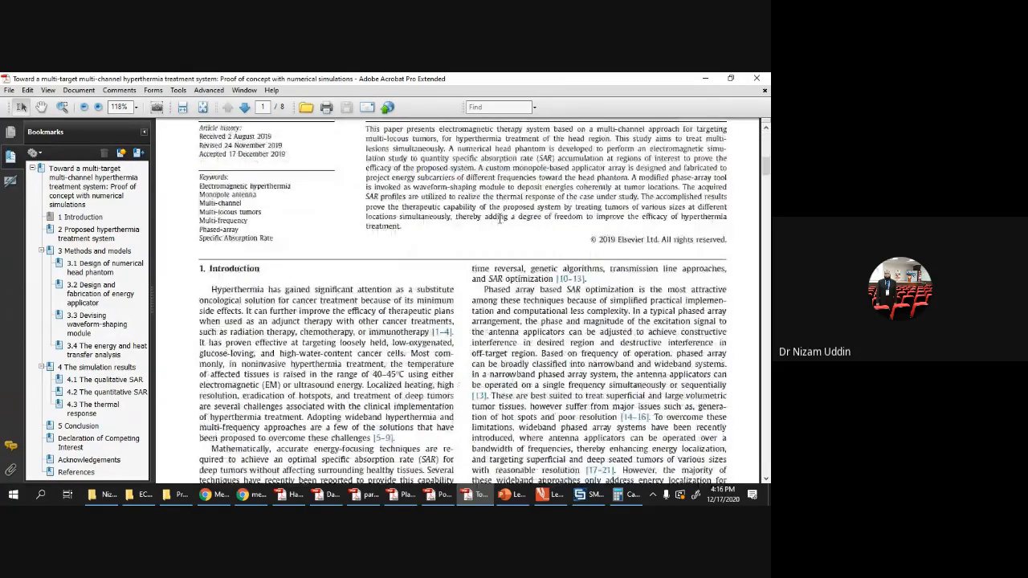
scroll(499, 218, "up", 2)
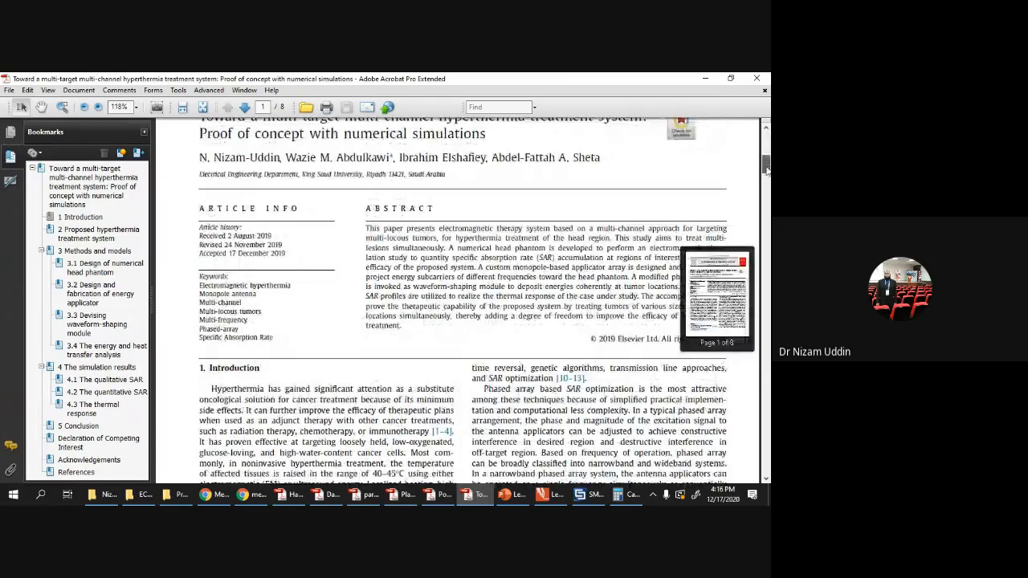
scroll(586, 341, "down", 4)
scroll(586, 341, "down", 1)
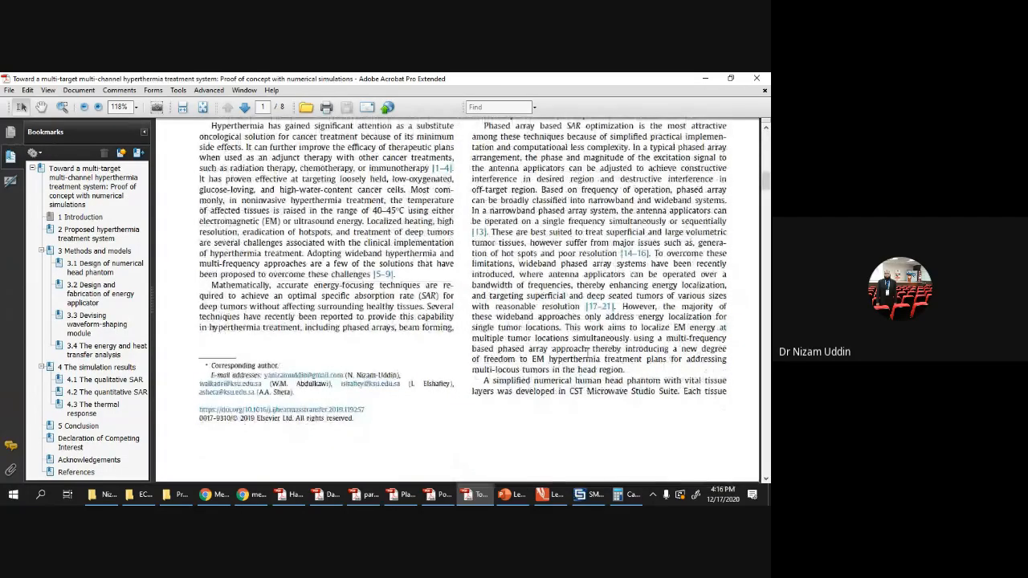
scroll(590, 353, "down", 8)
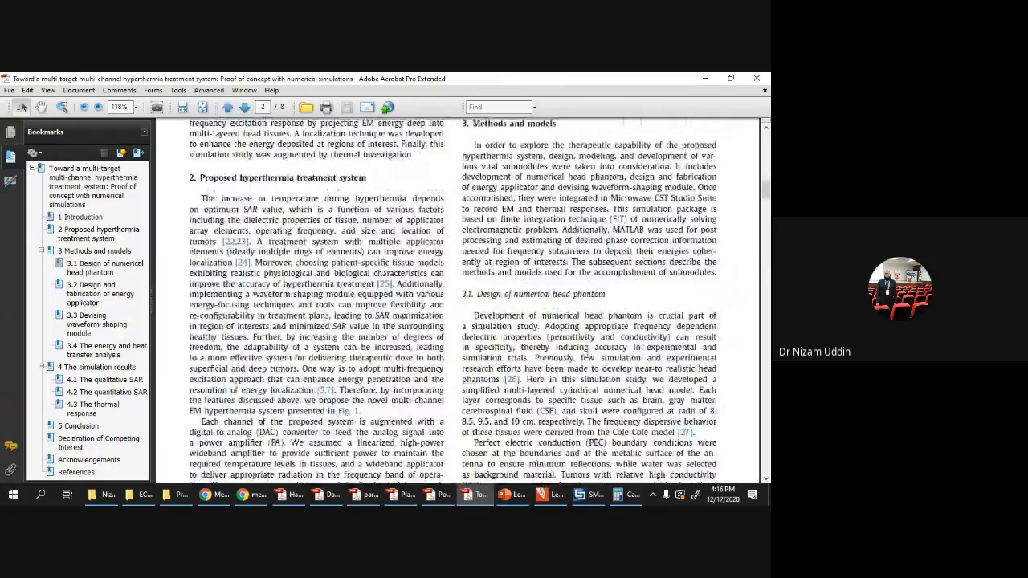
scroll(587, 352, "down", 10)
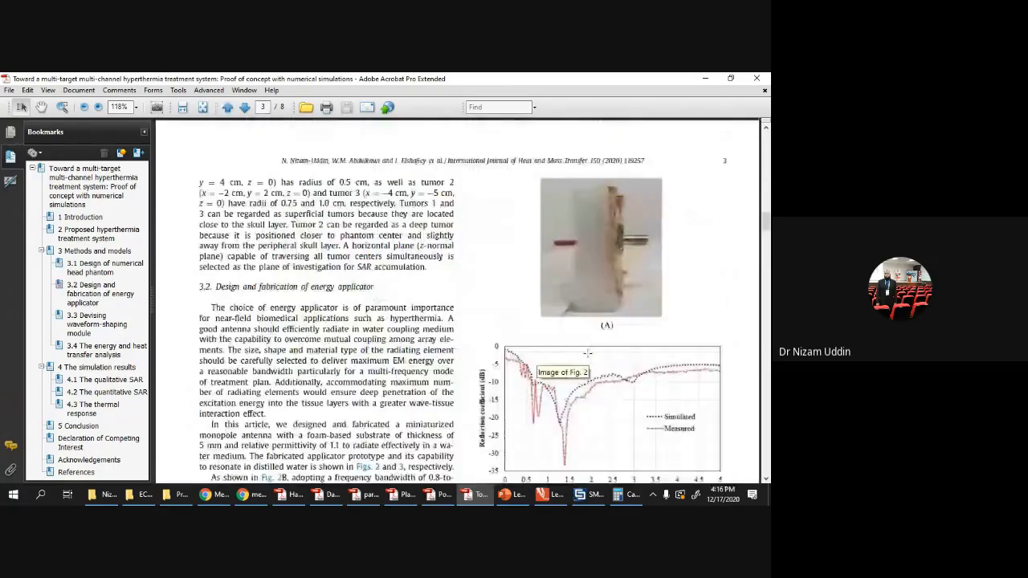
scroll(587, 353, "down", 2)
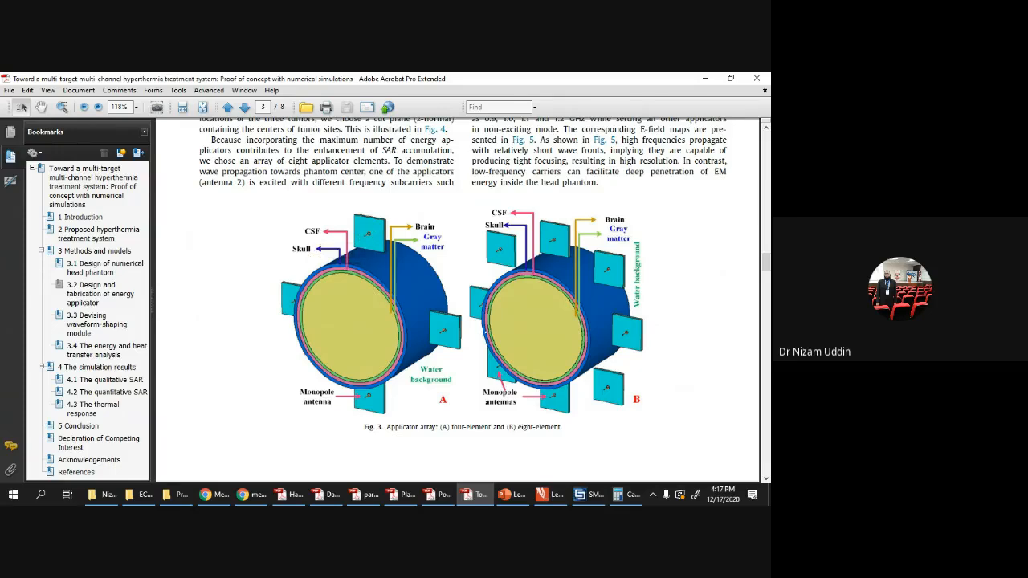
Step: Switch to CST Studio Suite and inspect the horn model in the Horn Antenna project from its open aperture side
left_click(580, 495)
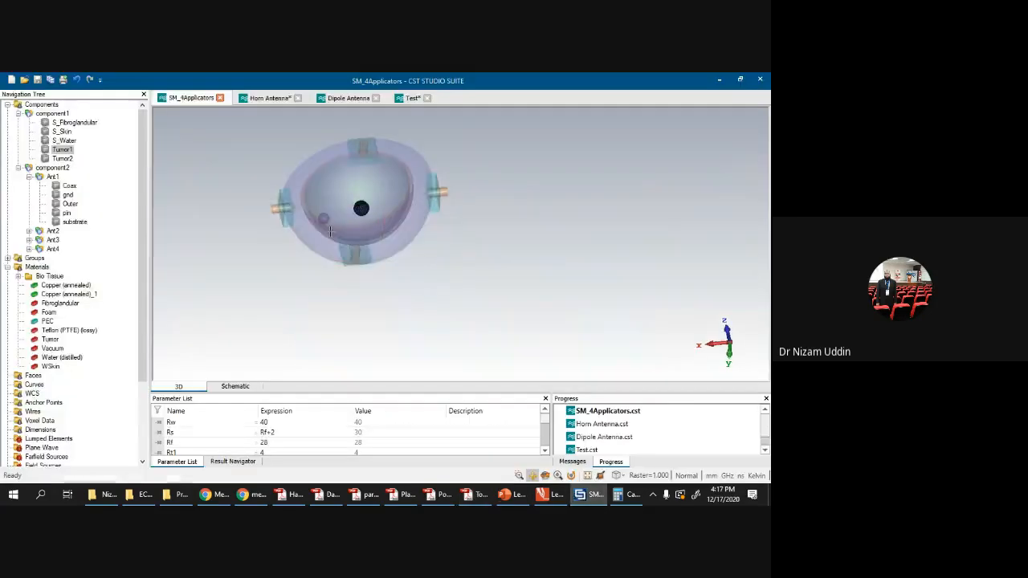
left_click(269, 169)
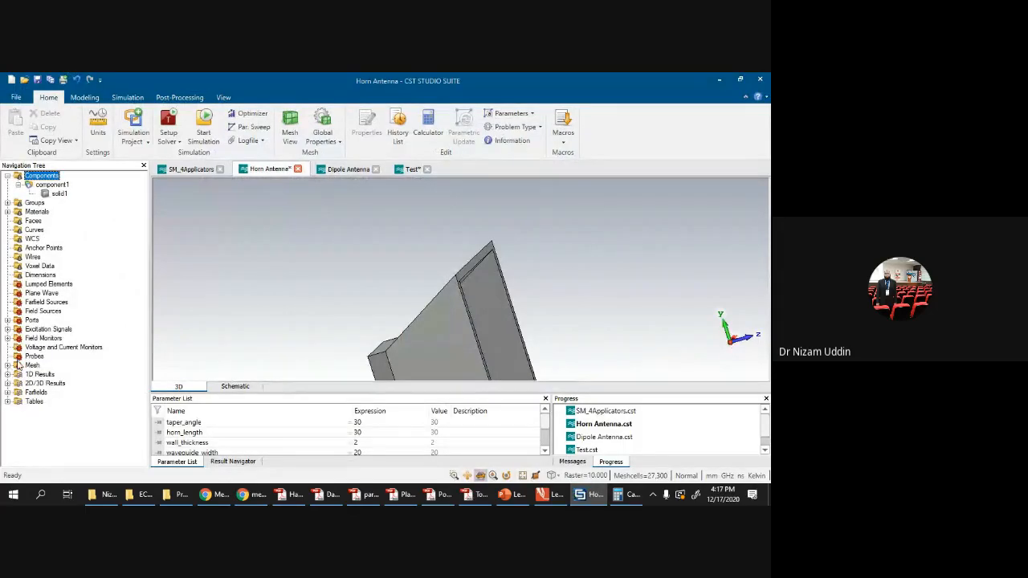
left_click(509, 265)
key("0")
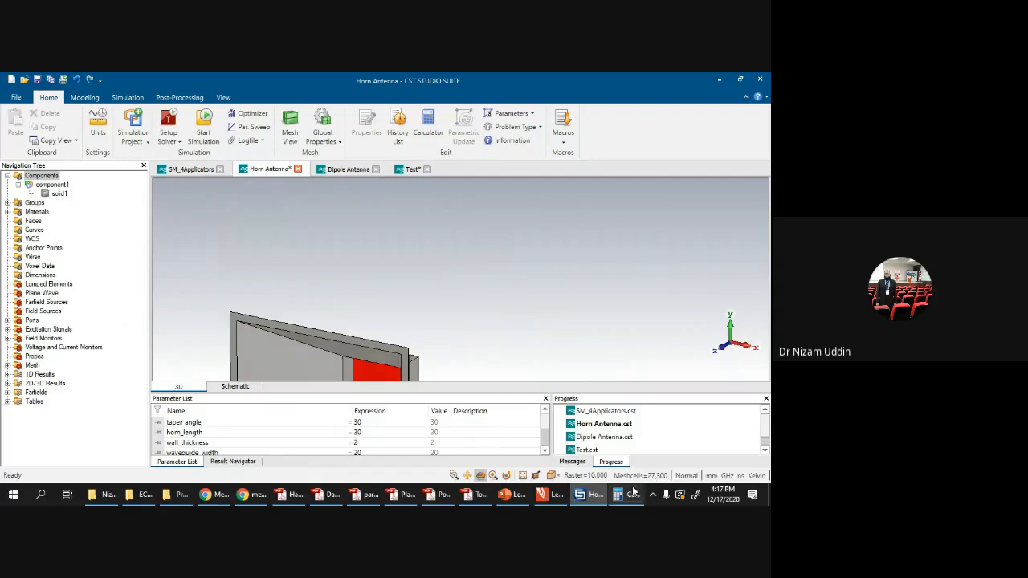
scroll(570, 292, "down", 5)
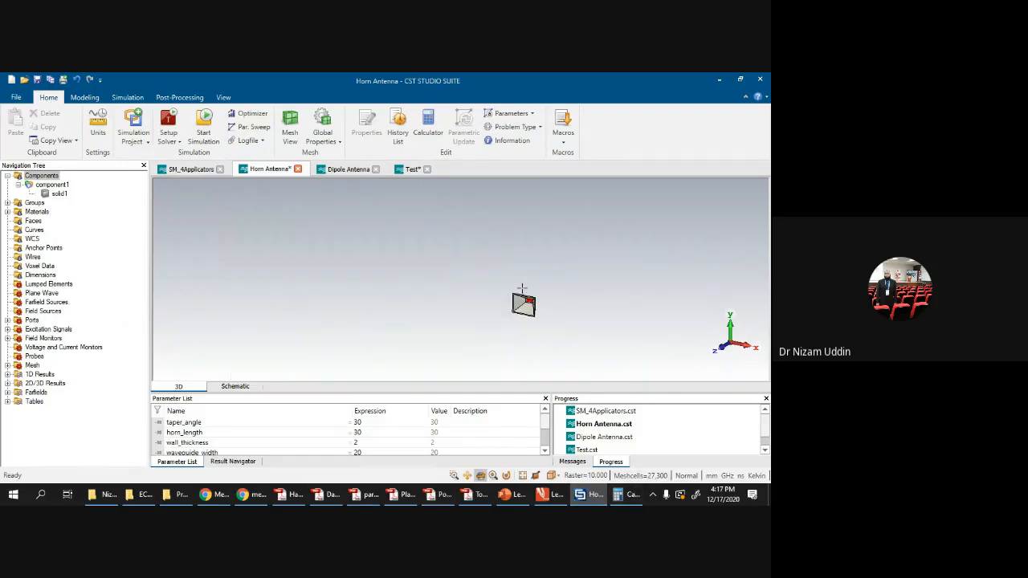
scroll(521, 289, "up", 3)
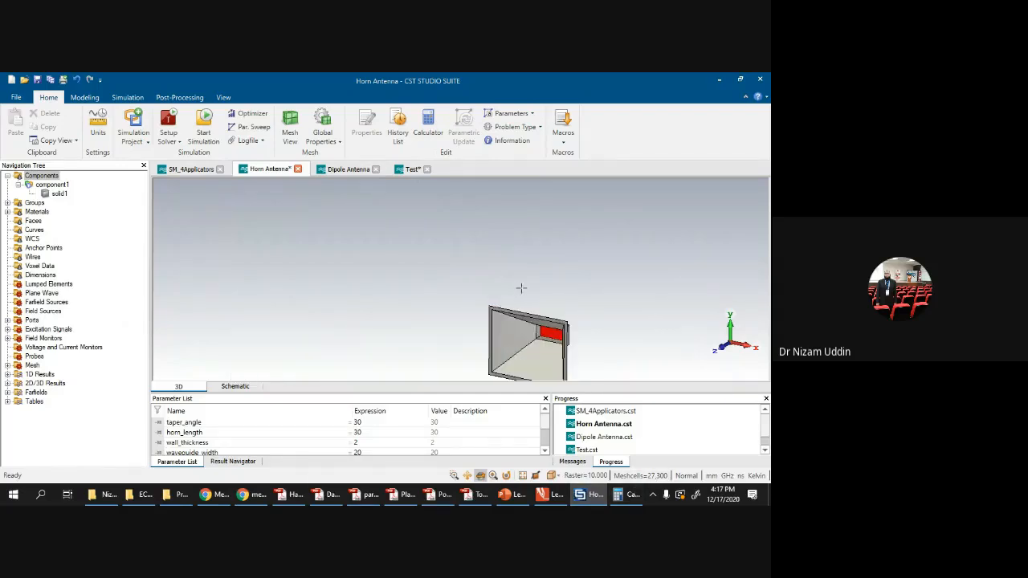
Step: Expand the 1D results of the Horn Antenna project and display its S1,1 S-parameter curve
left_click(8, 375)
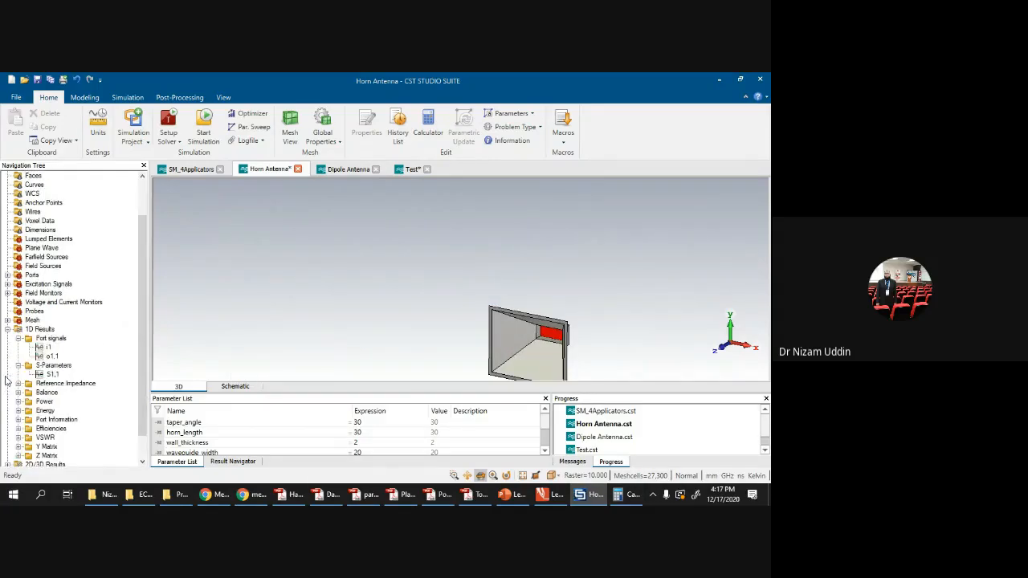
left_click(51, 374)
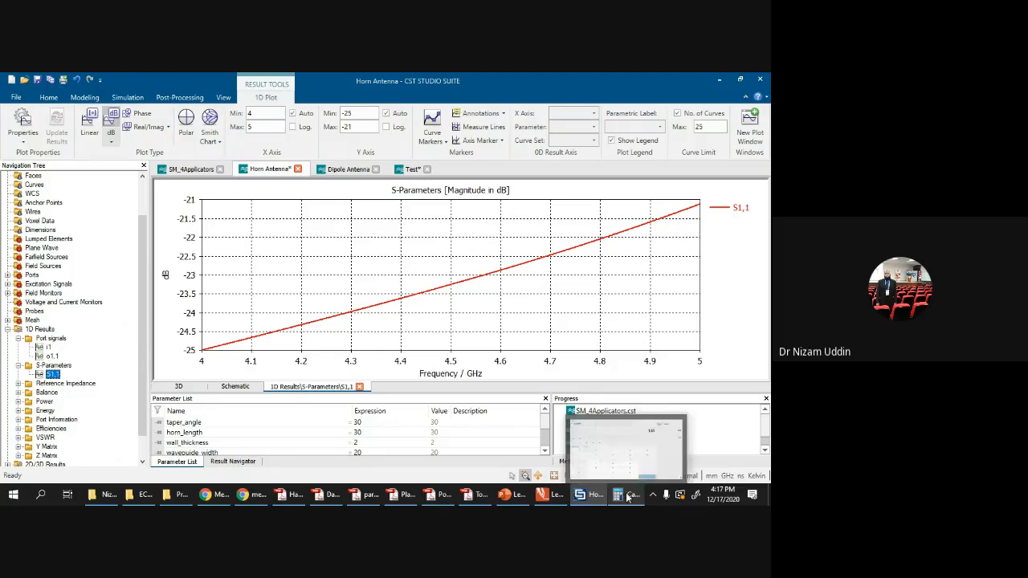
Step: Switch to the hyperthermia paper in Adobe Acrobat and examine the Fig. 4 antenna arrangement around three tumors and the E-field maps below it
left_click(474, 497)
scroll(319, 306, "down", 5)
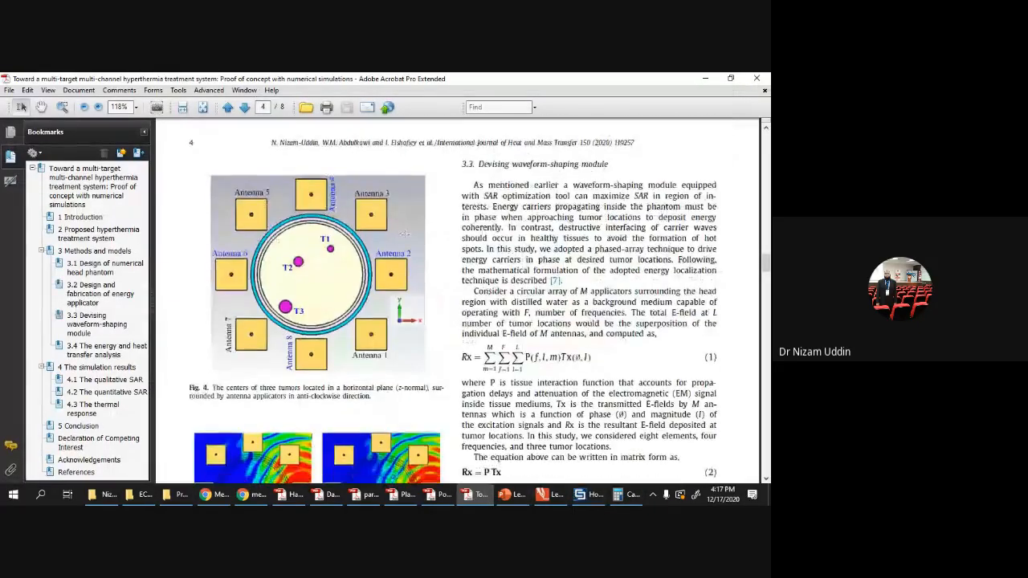
scroll(318, 306, "down", 5)
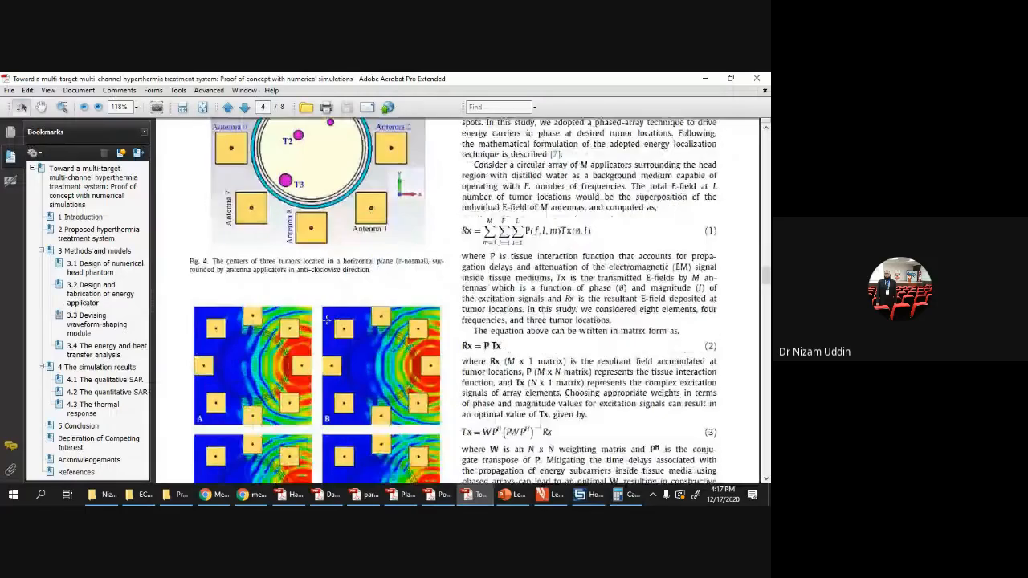
scroll(325, 187, "up", 3)
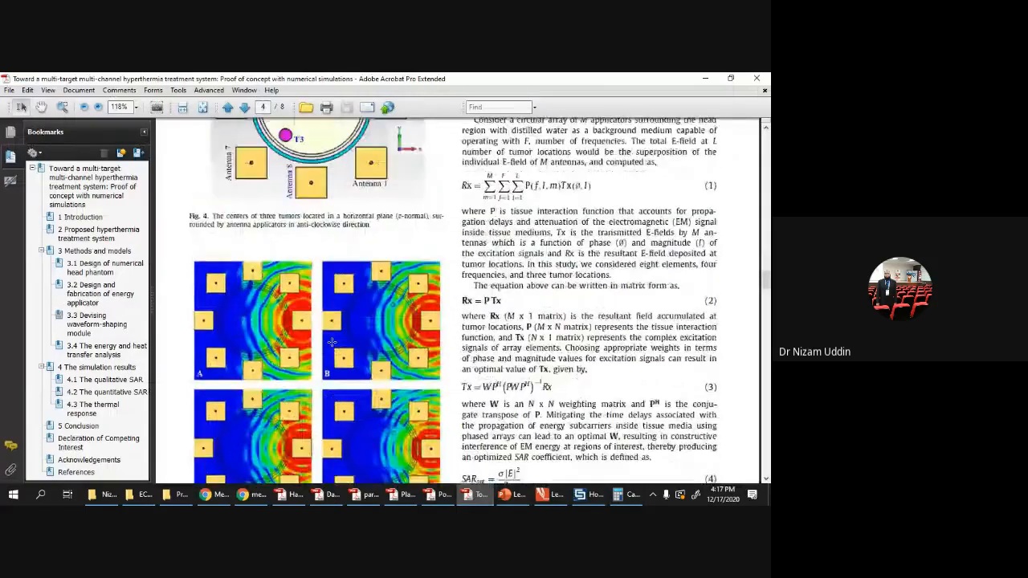
scroll(325, 187, "up", 1)
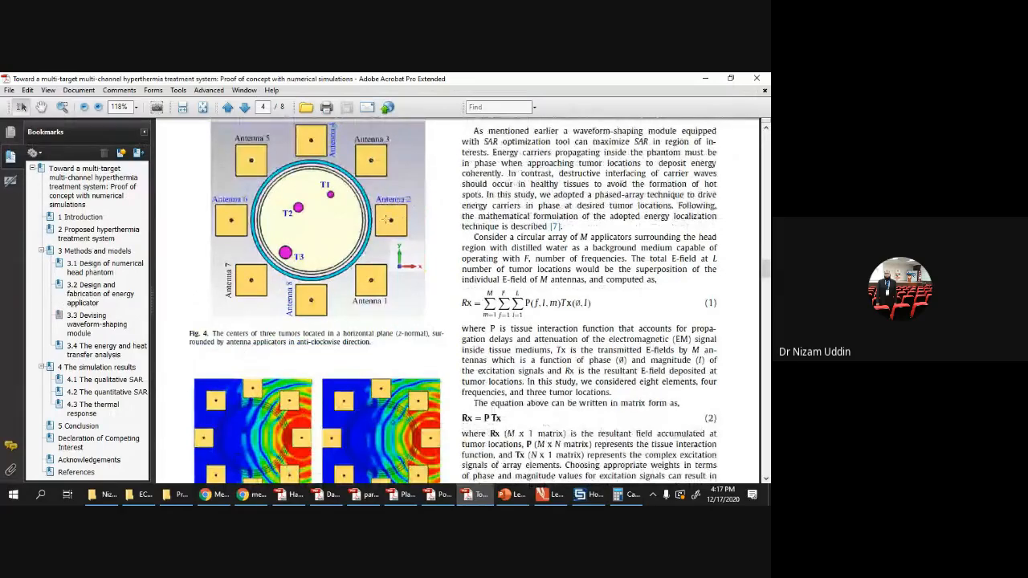
scroll(386, 223, "down", 4)
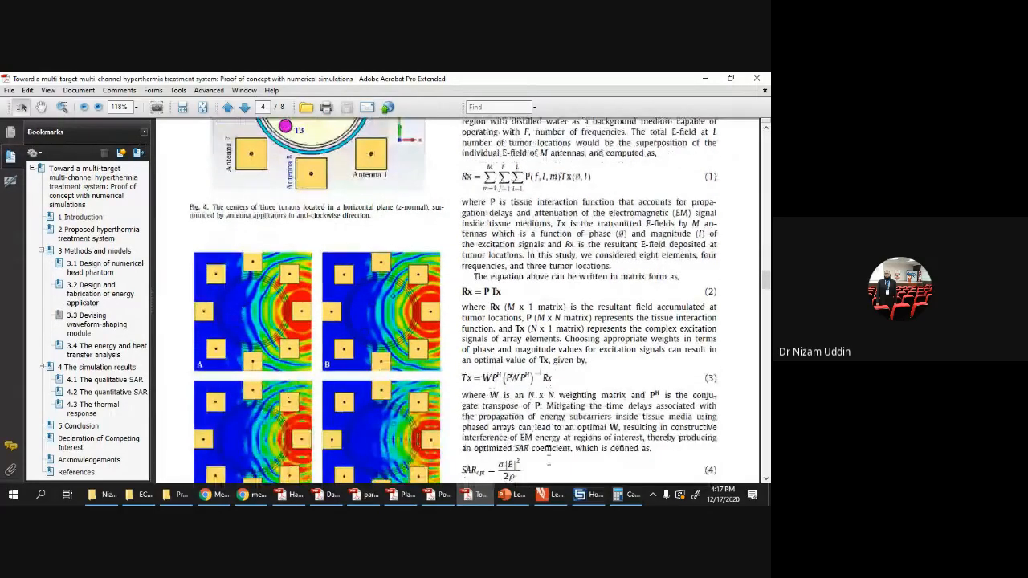
Step: Switch to the SM_4Applicators project in CST Studio Suite, collapse the Materials folder and select Components to show the whole model
left_click(590, 494)
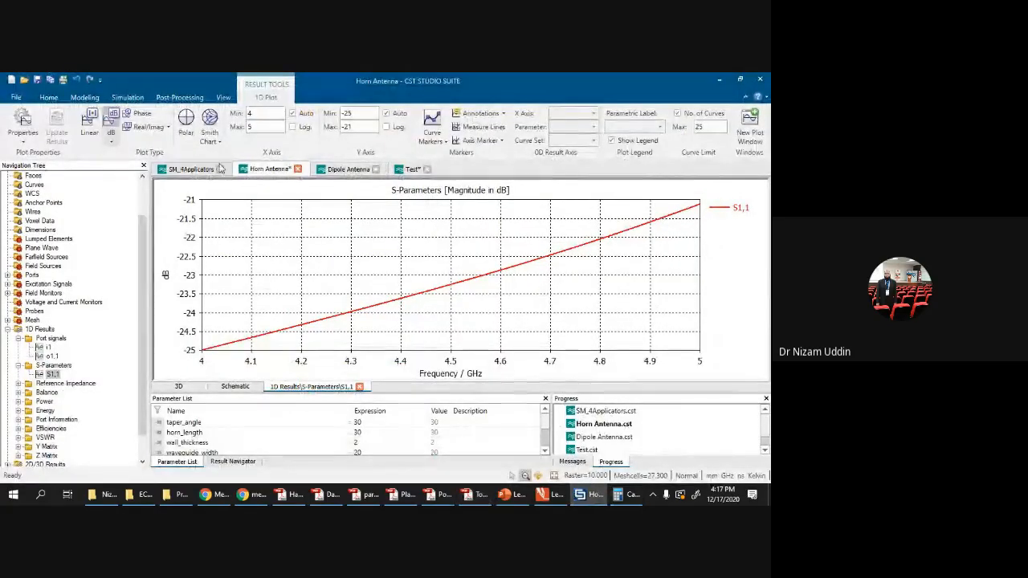
left_click(185, 170)
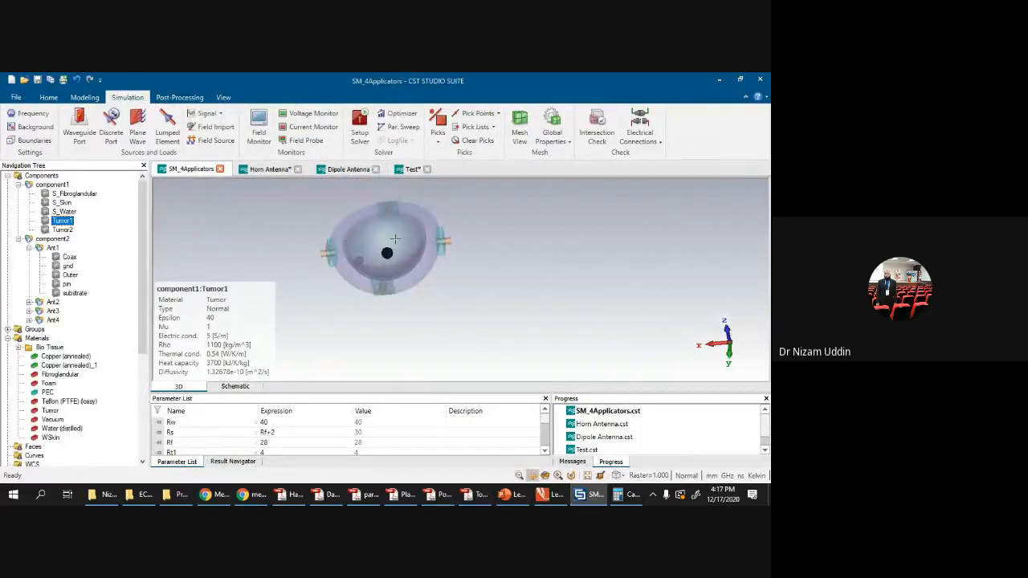
left_click(8, 338)
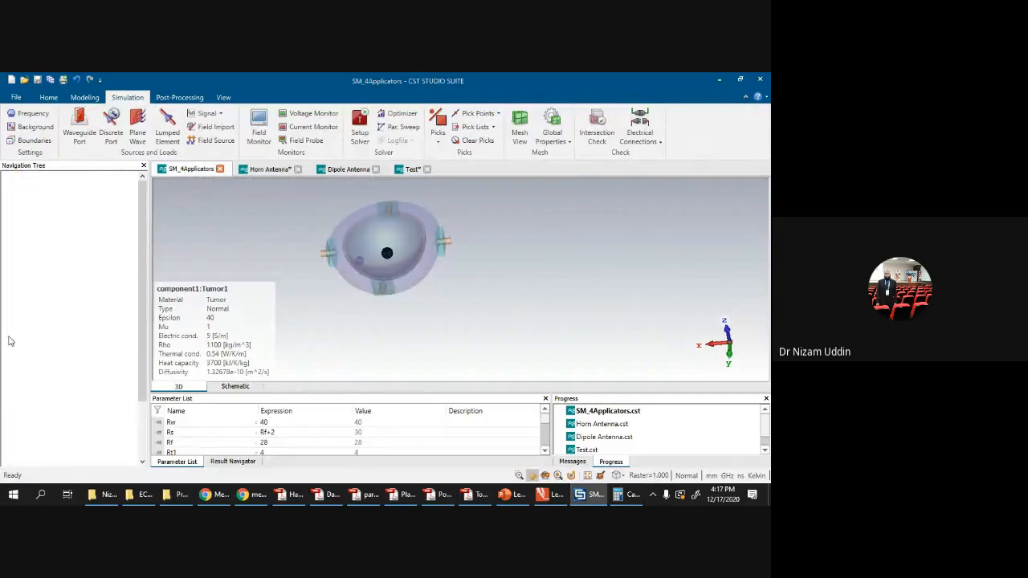
scroll(300, 284, "up", 5)
scroll(380, 266, "down", 5)
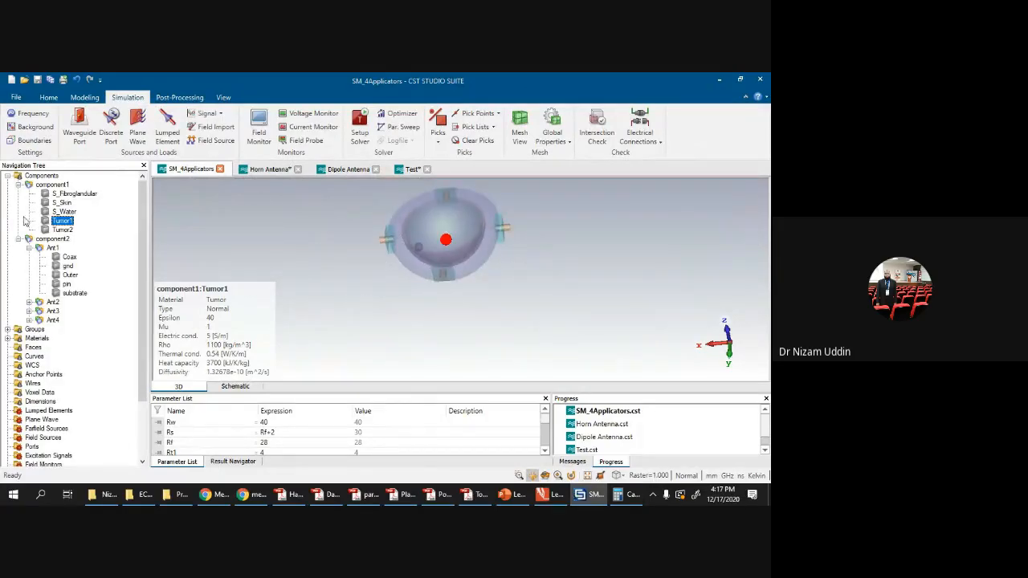
left_click(48, 176)
Step: Inspect one applicator of the four-applicator model up close, viewing its coaxial feed, substrate and protruding pin from several angles
left_click_drag(365, 216, 530, 331)
left_click(545, 475)
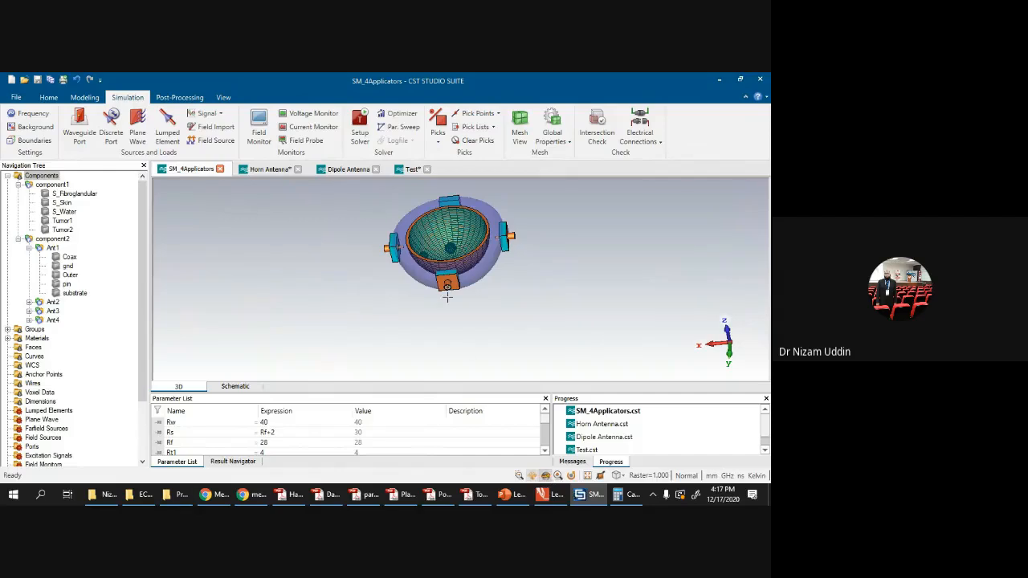
scroll(415, 247, "up", 4)
left_click_drag(633, 310, 508, 354)
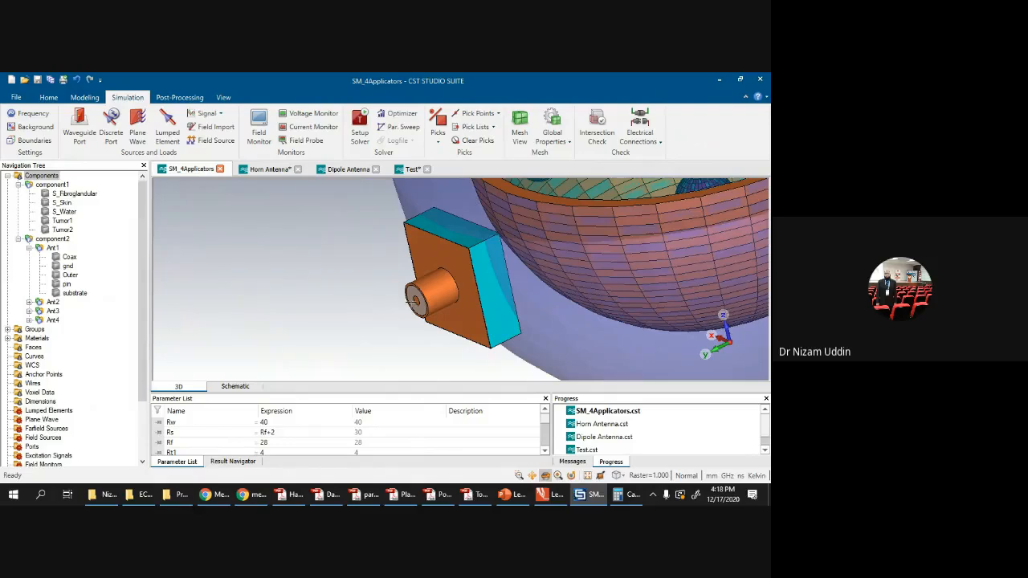
left_click_drag(512, 310, 498, 267)
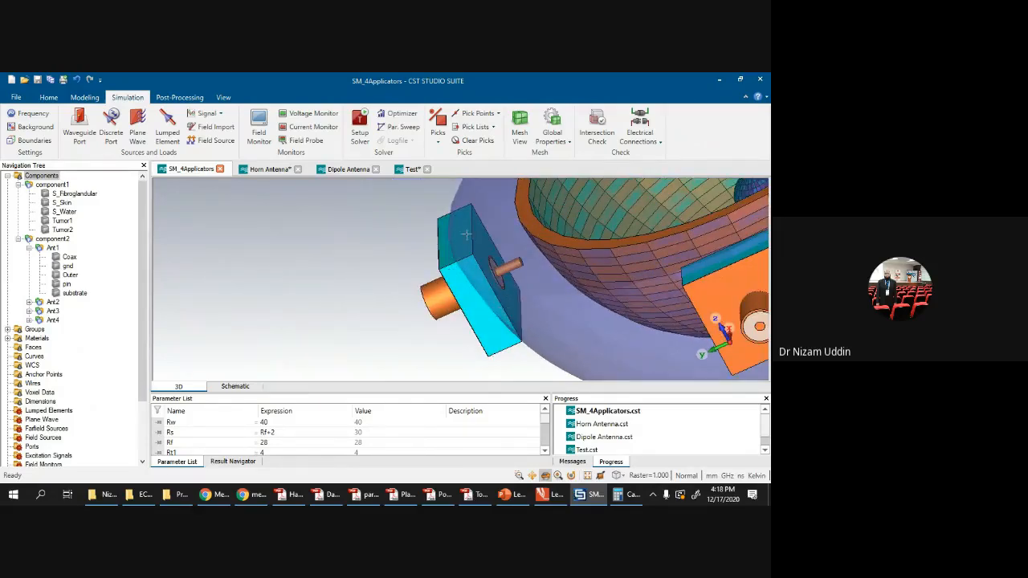
left_click_drag(463, 235, 414, 234)
left_click_drag(453, 289, 434, 284)
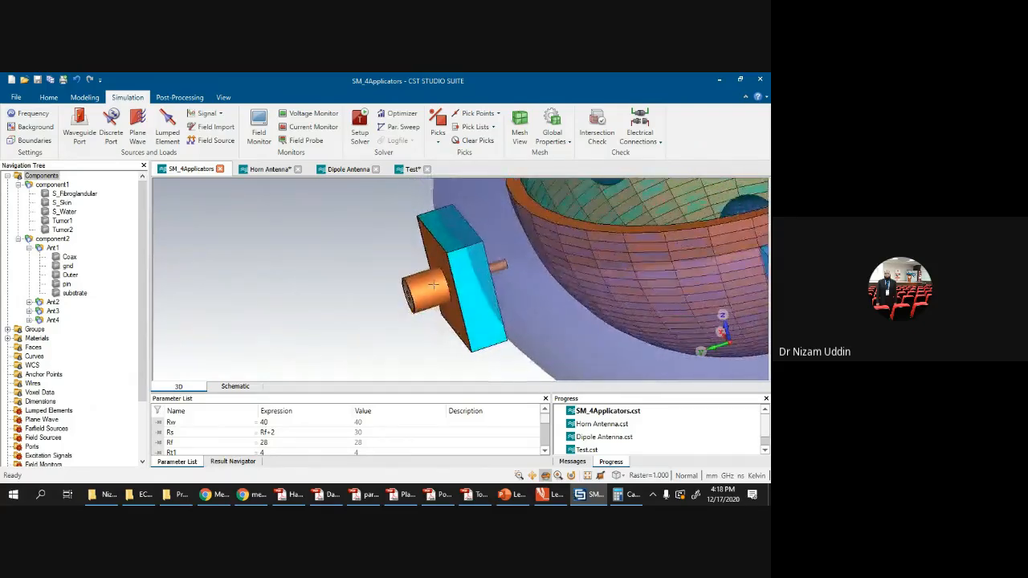
left_click_drag(489, 301, 468, 274)
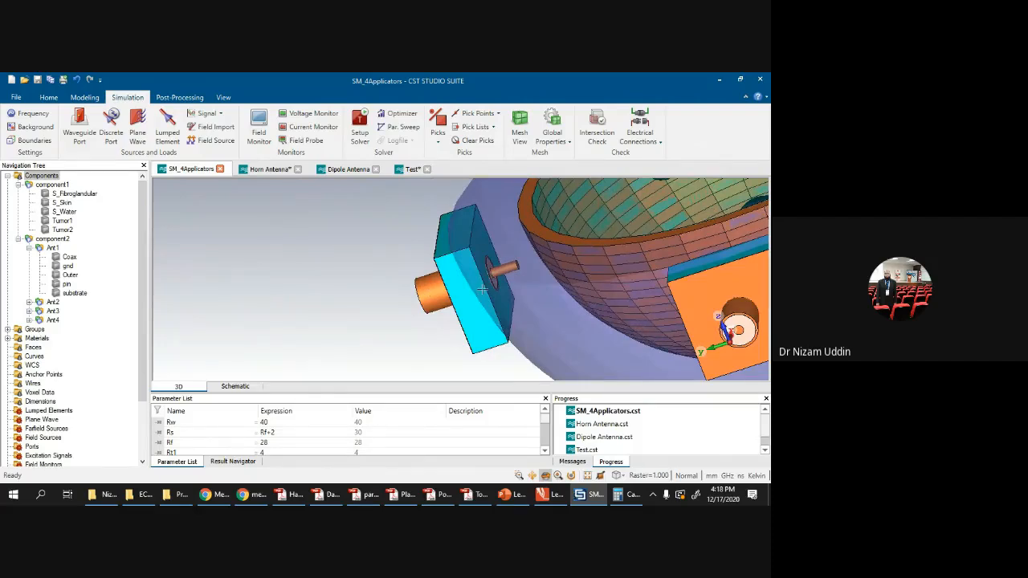
scroll(481, 289, "up", 1)
scroll(482, 289, "down", 2)
scroll(481, 289, "up", 1)
mouse_move(509, 274)
left_mouse_down()
mouse_move(497, 281)
mouse_move(518, 273)
left_mouse_up()
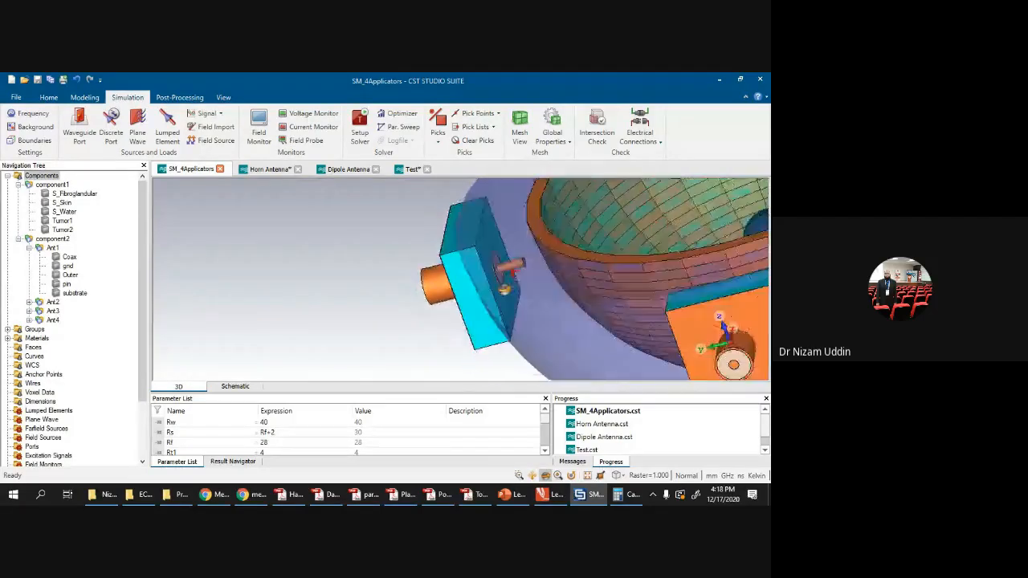
Step: Switch back to the paper and read from the Fig. 5 E-field maps to the SAR distributions in Figs. 6 and 7
left_click(470, 495)
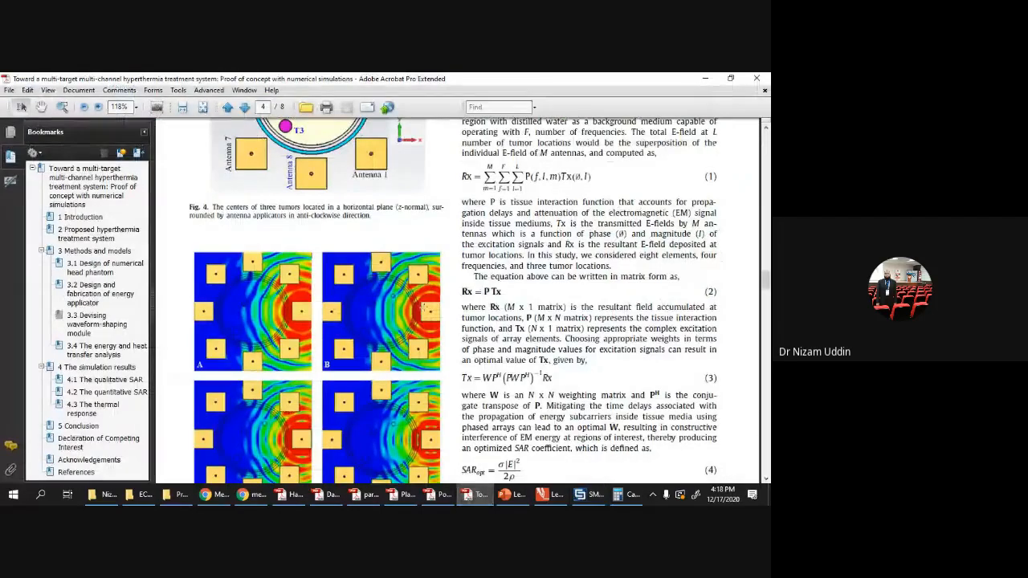
scroll(422, 296, "down", 4)
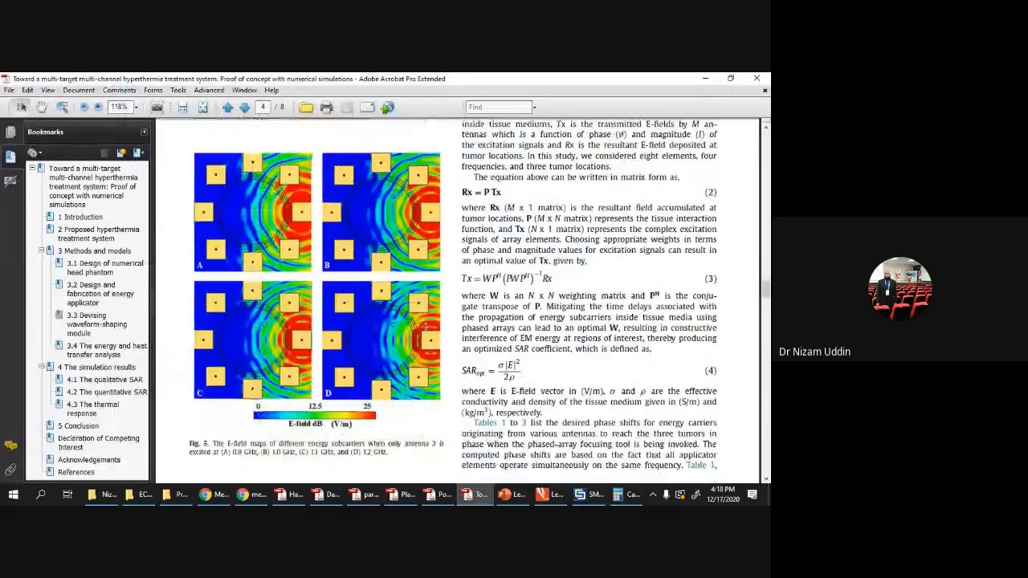
scroll(425, 327, "down", 10)
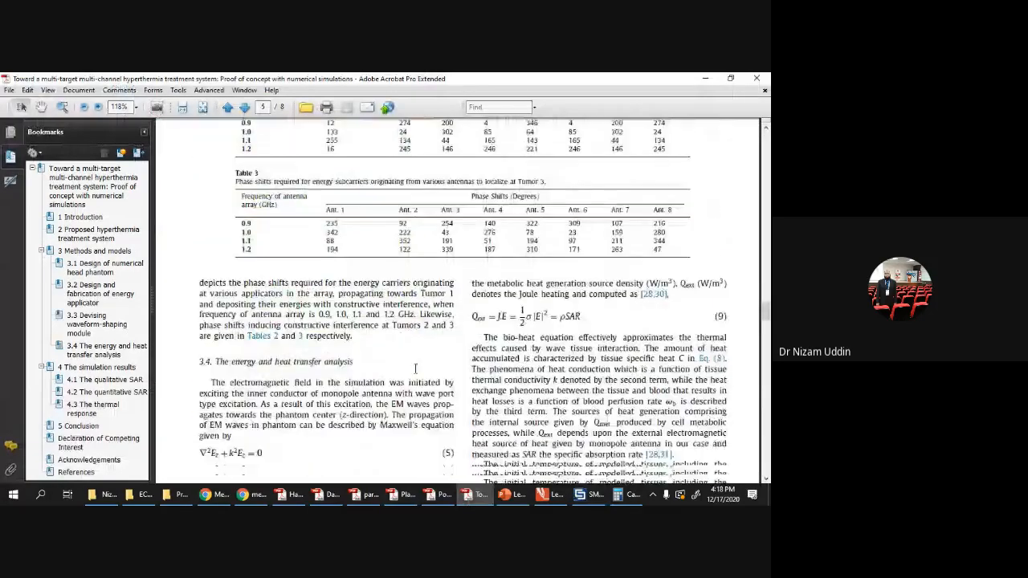
scroll(414, 378, "down", 2)
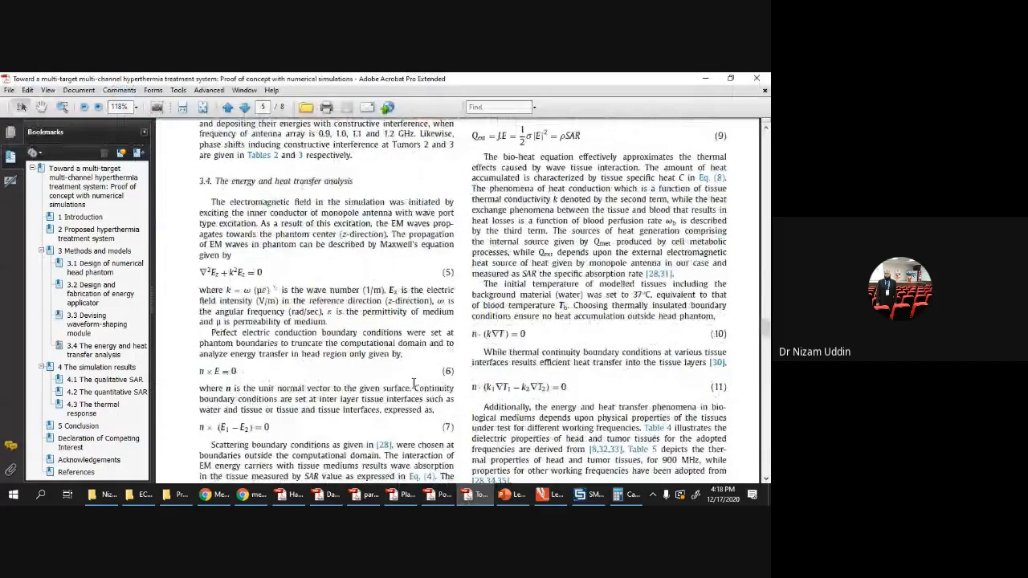
scroll(413, 383, "down", 6)
scroll(413, 383, "down", 7)
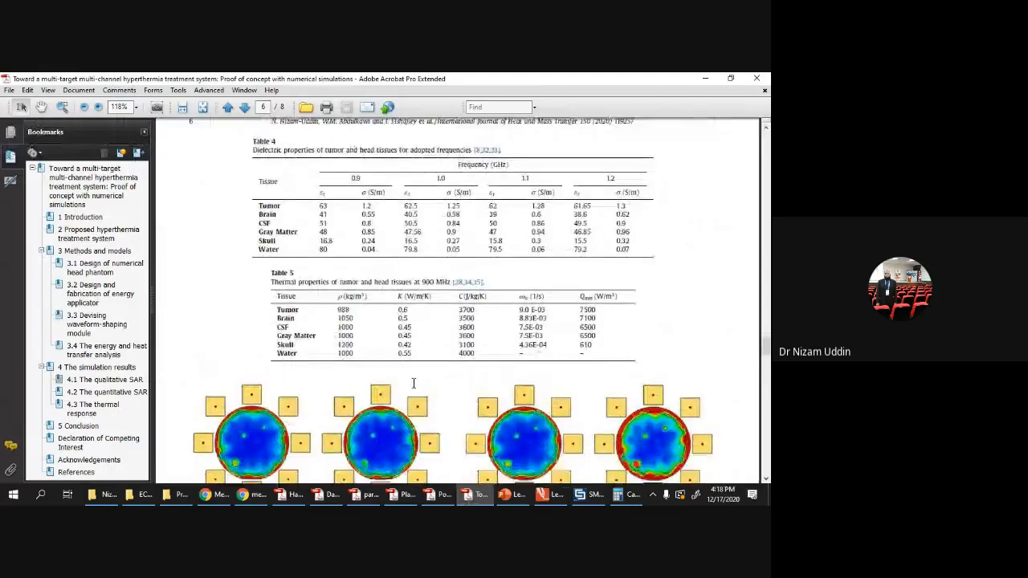
scroll(414, 383, "down", 4)
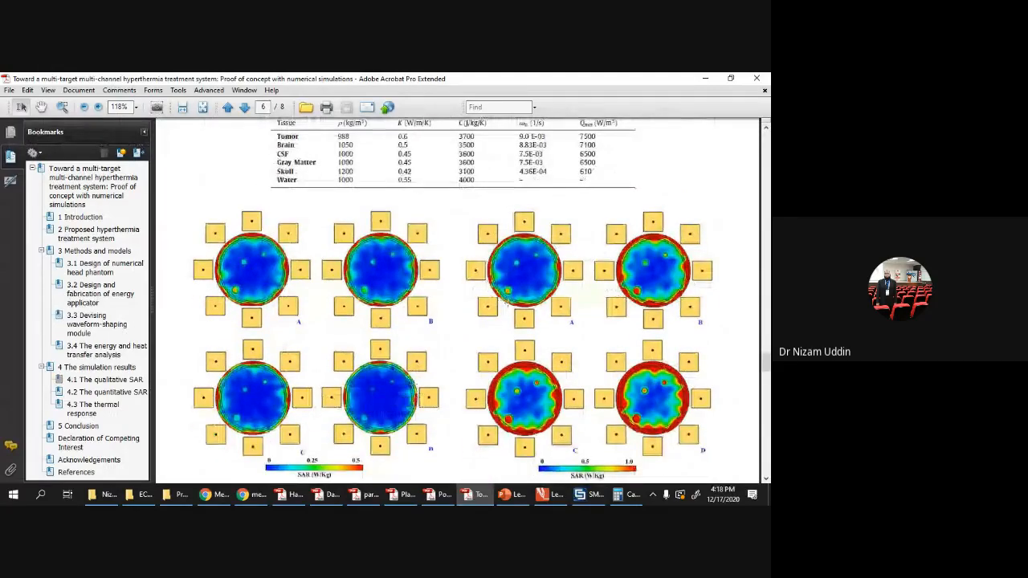
scroll(506, 301, "down", 1)
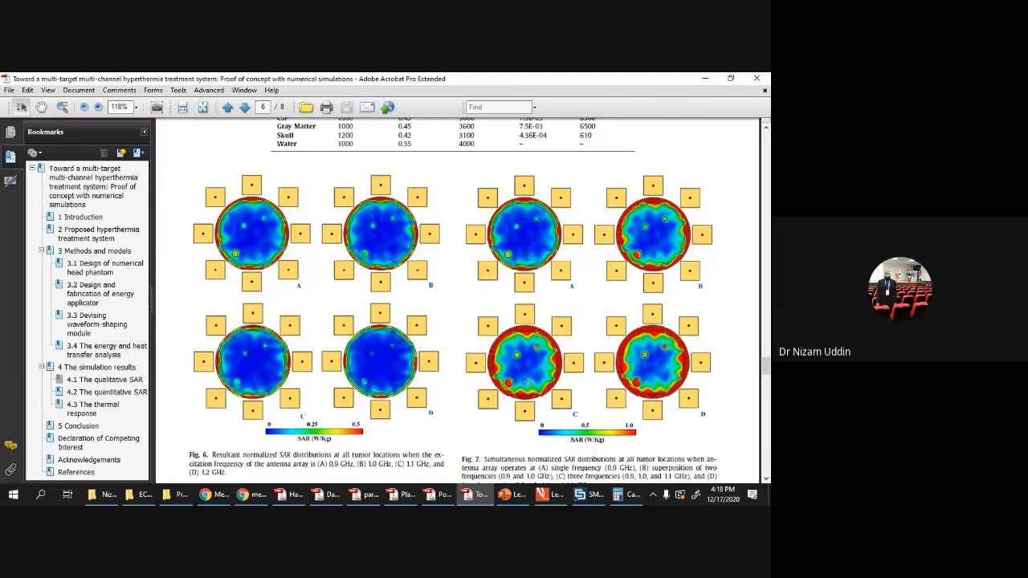
scroll(643, 371, "down", 5)
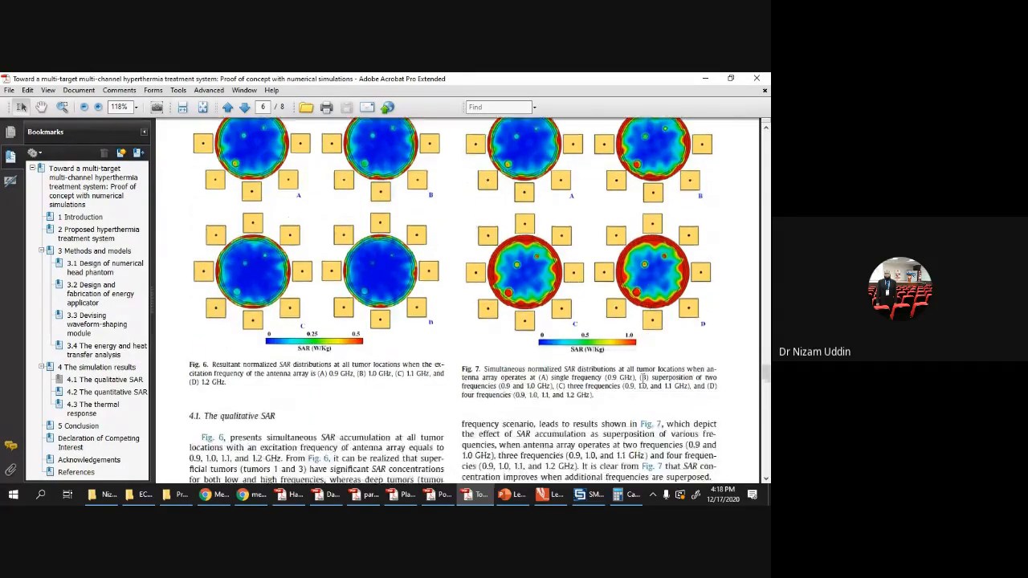
scroll(640, 384, "down", 1)
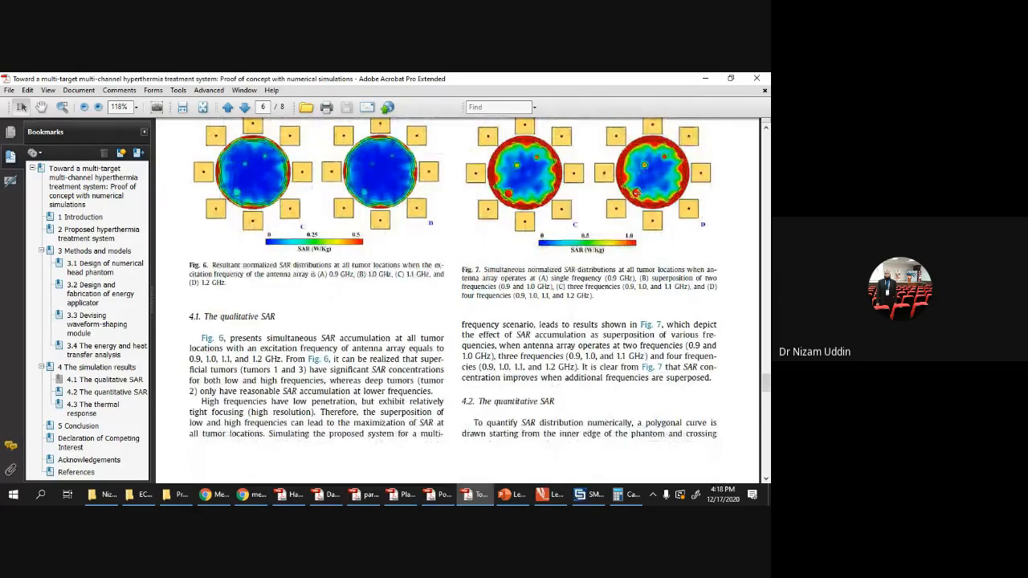
Step: Compare the SAR distributions in Fig. 7 with the normalized temperature profiles in Fig. 9
scroll(646, 321, "down", 5)
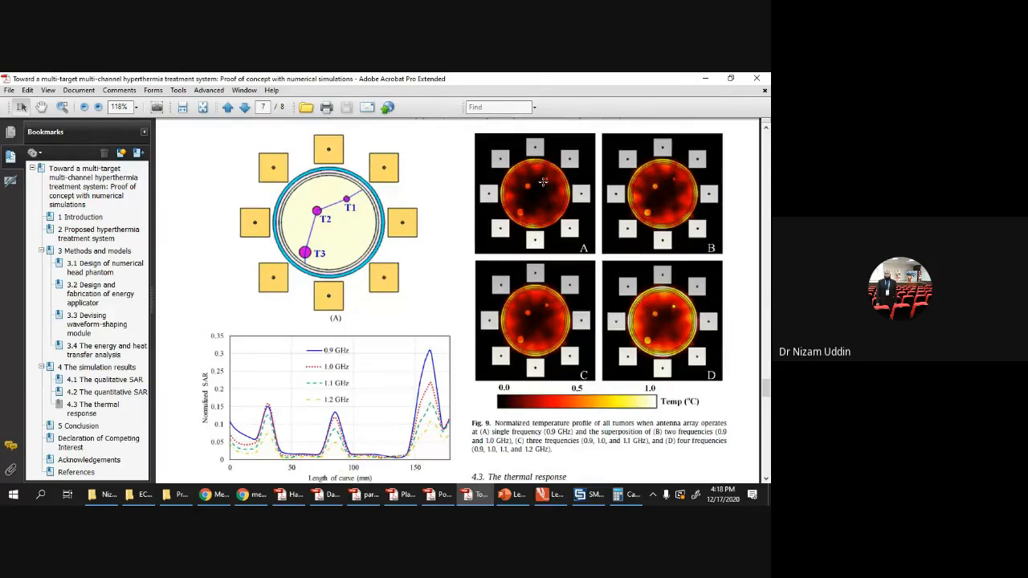
scroll(538, 241, "up", 1)
scroll(539, 269, "up", 10)
scroll(540, 269, "down", 10)
scroll(540, 266, "up", 11)
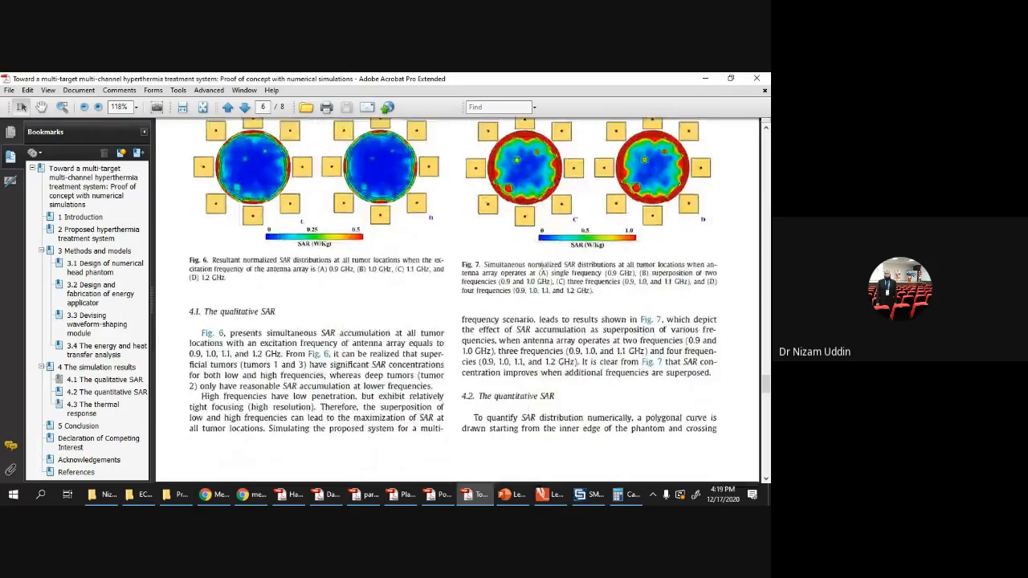
scroll(539, 264, "down", 10)
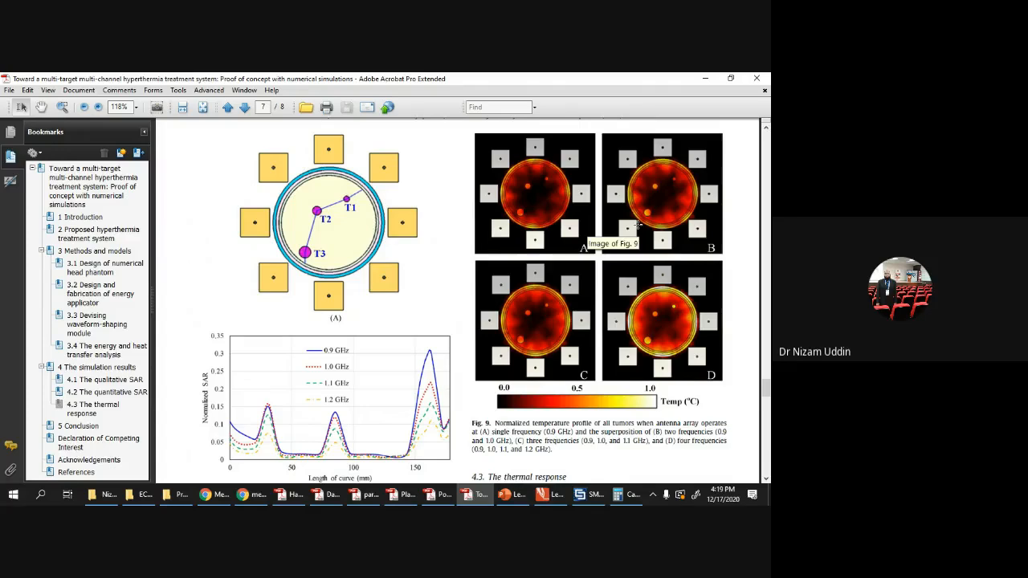
Step: Read on through the SAR quantification curves in Fig. 8, the thermal response and the conclusion to the references
scroll(636, 224, "down", 3)
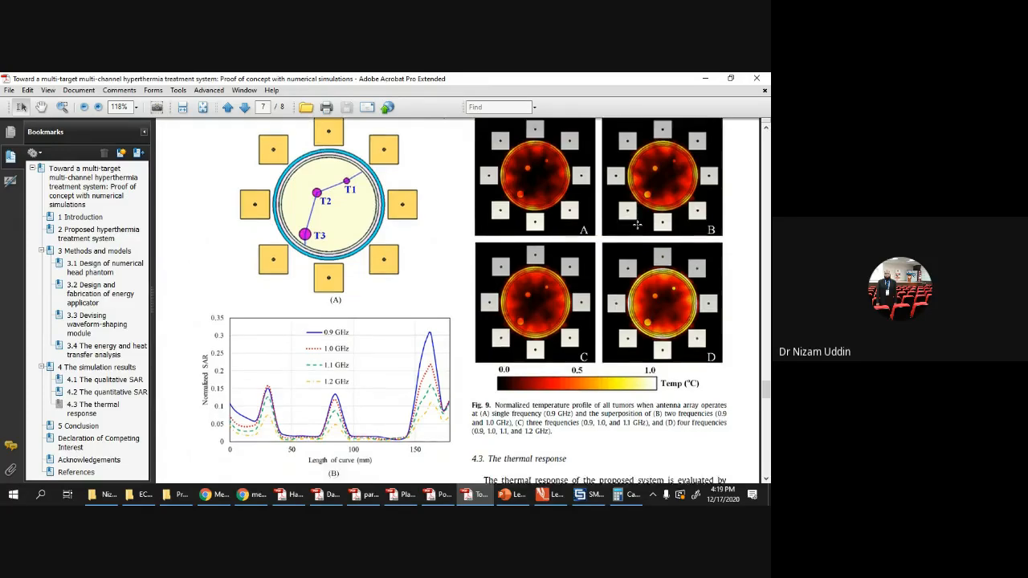
scroll(637, 228, "down", 20)
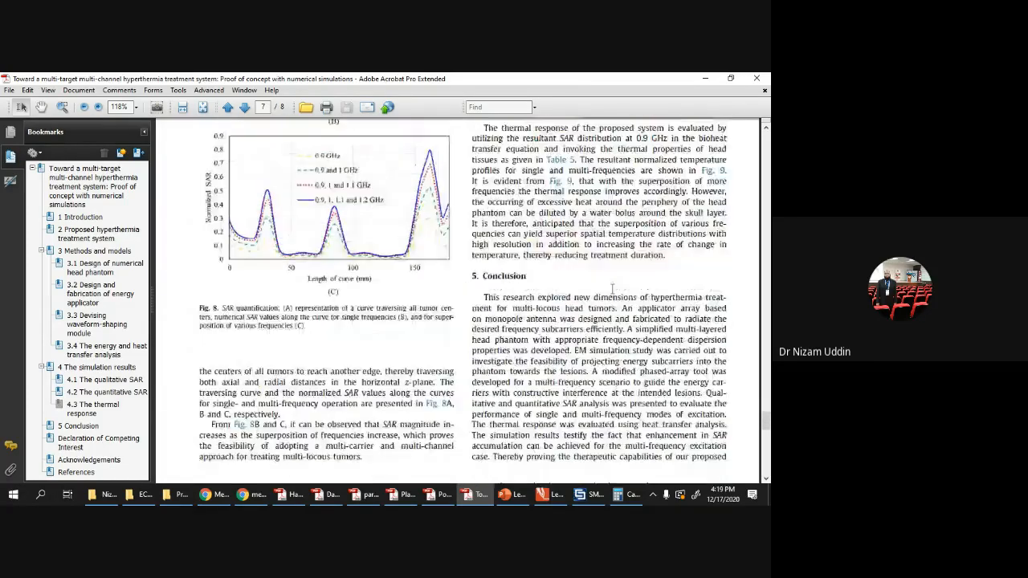
scroll(613, 297, "down", 3)
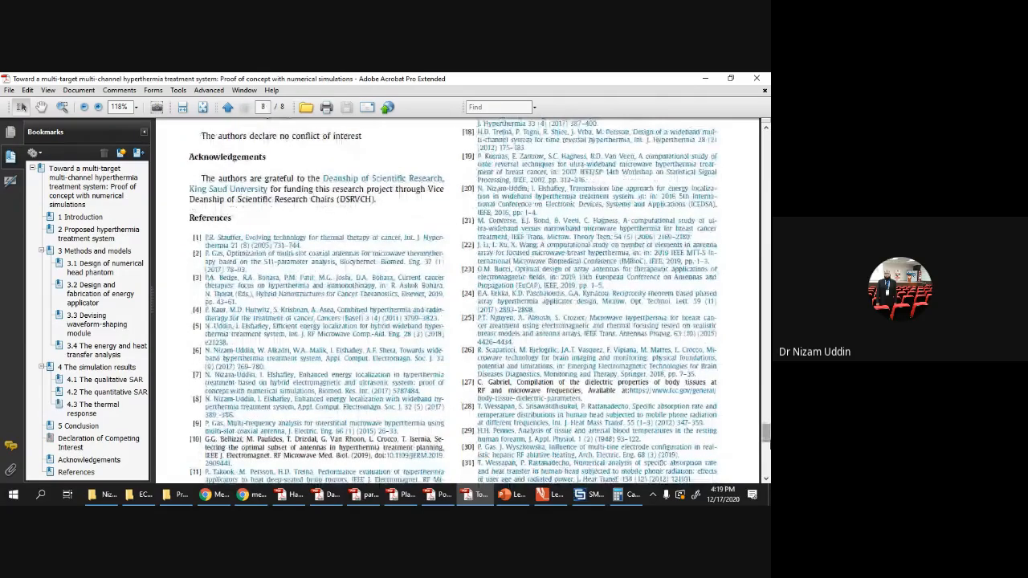
Step: Return to the paper's title page, close the PDF and bring up the Horn Antenna project in CST Studio Suite
left_click_drag(765, 405, 767, 165)
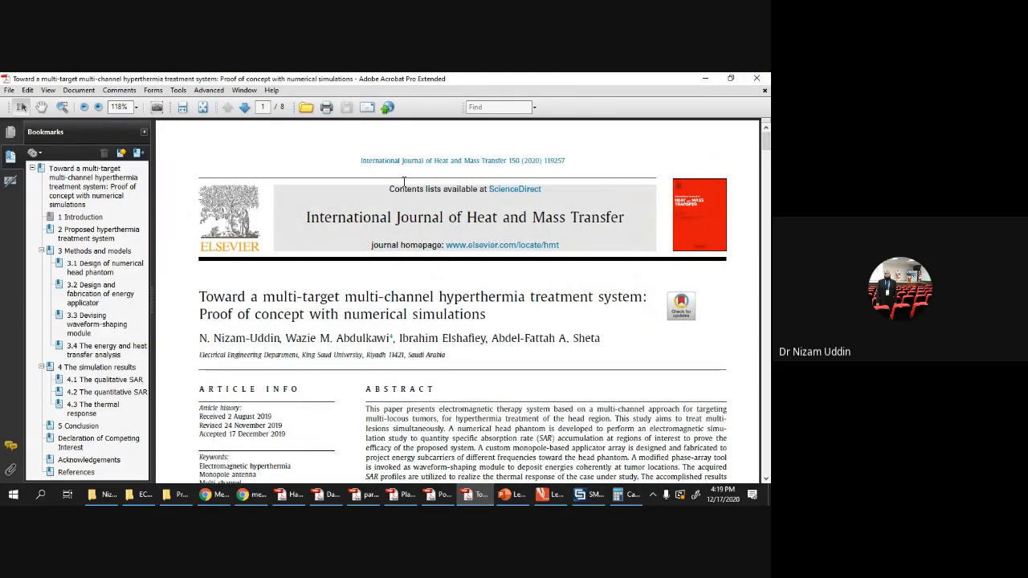
left_click(759, 79)
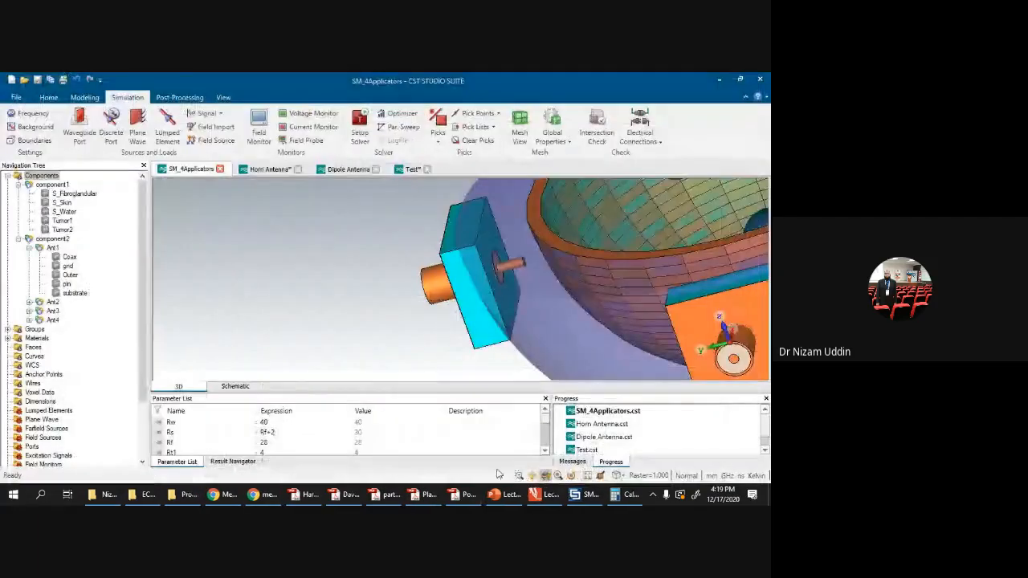
left_click(273, 170)
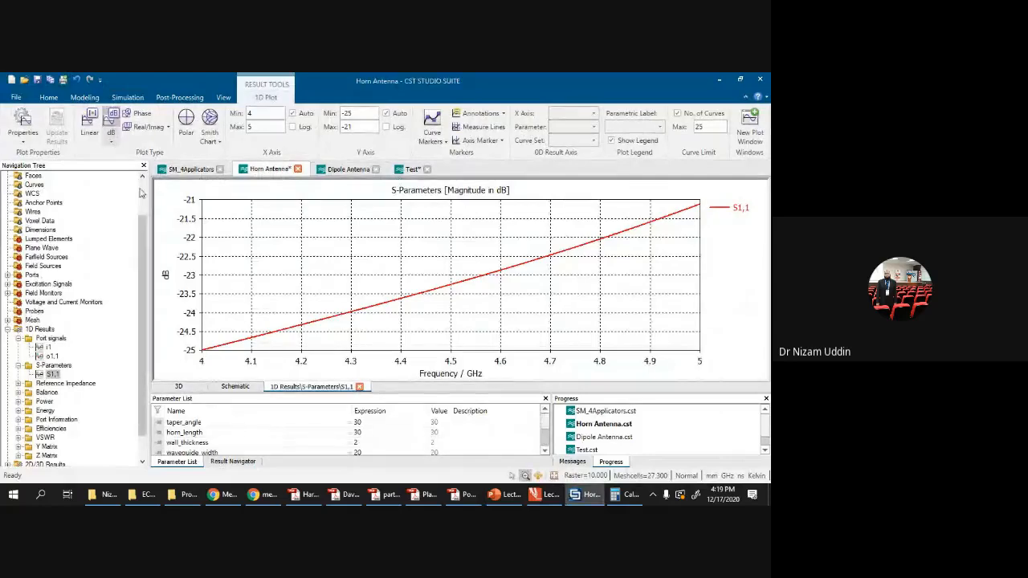
Step: Switch to the Test project and collapse its field monitors and excitation signals in the navigation tree
left_click(397, 170)
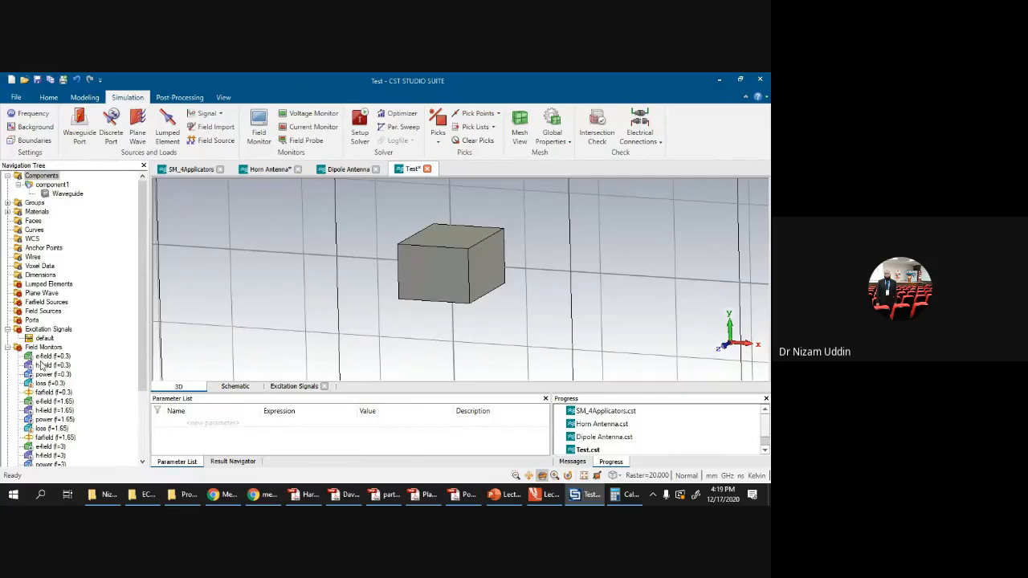
left_click(8, 347)
left_click(8, 330)
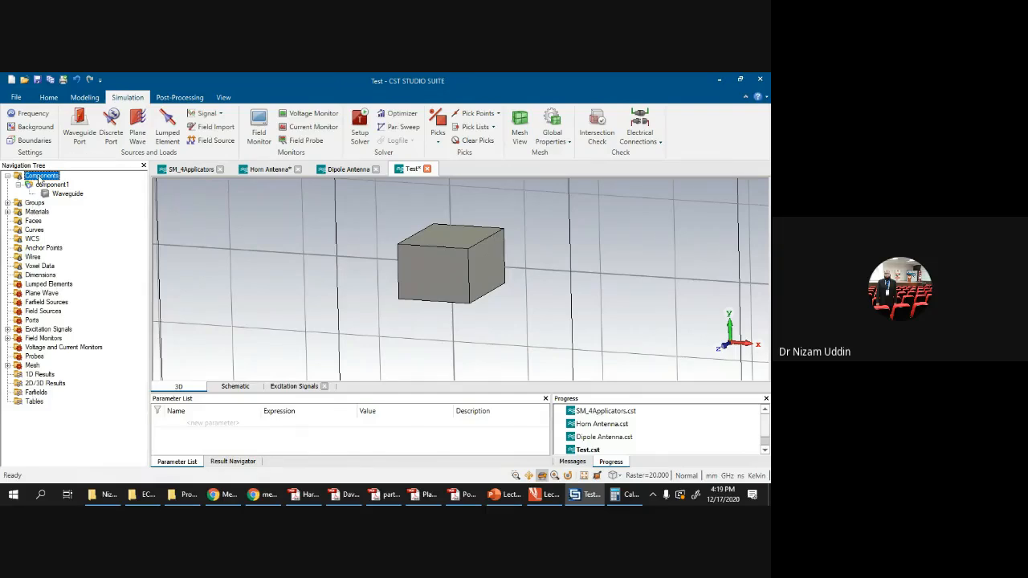
left_click(90, 97)
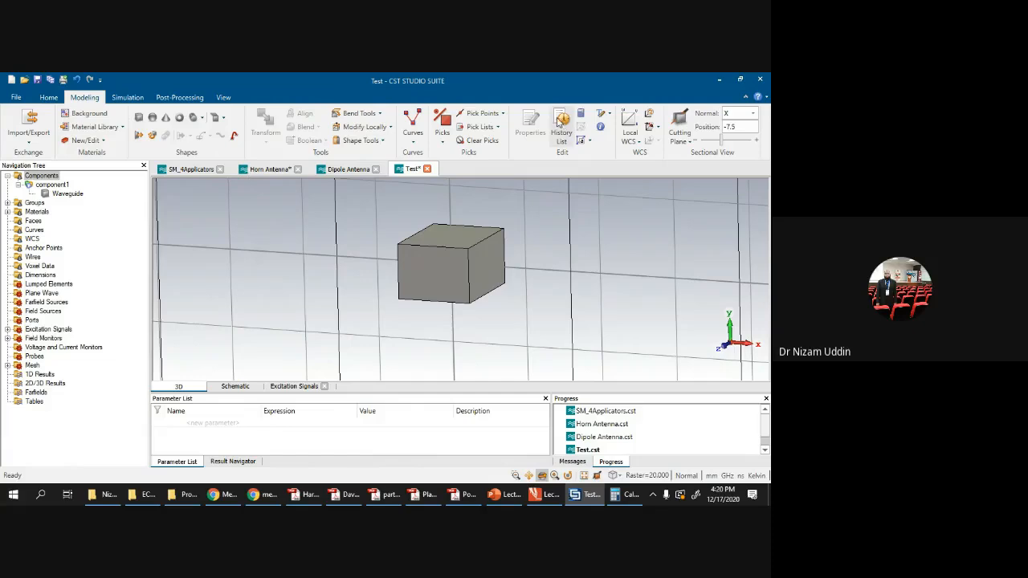
left_click(127, 98)
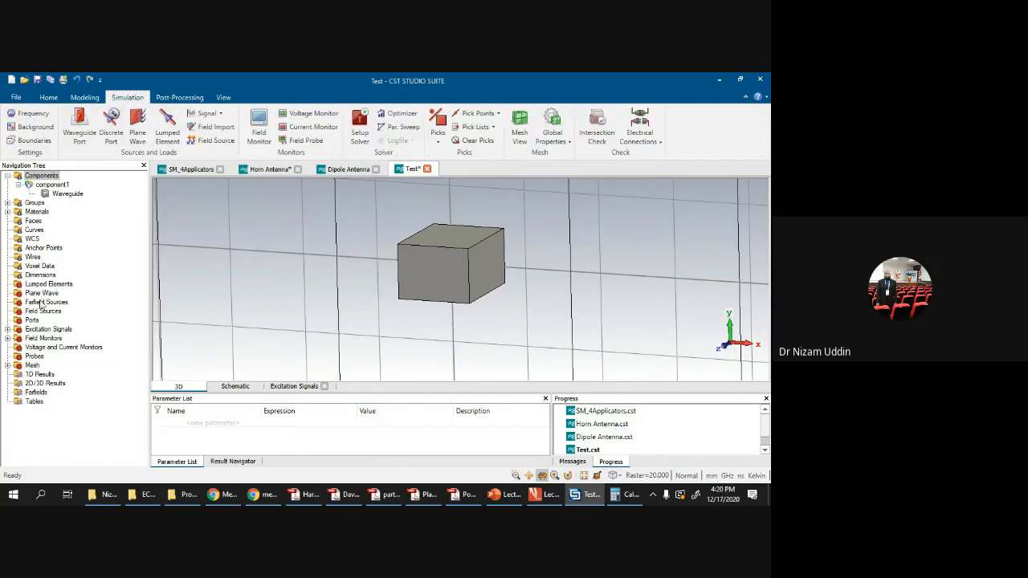
Step: View the plot of the default excitation signal and return to the 3D model of the waveguide block
left_click(8, 329)
left_click(42, 339)
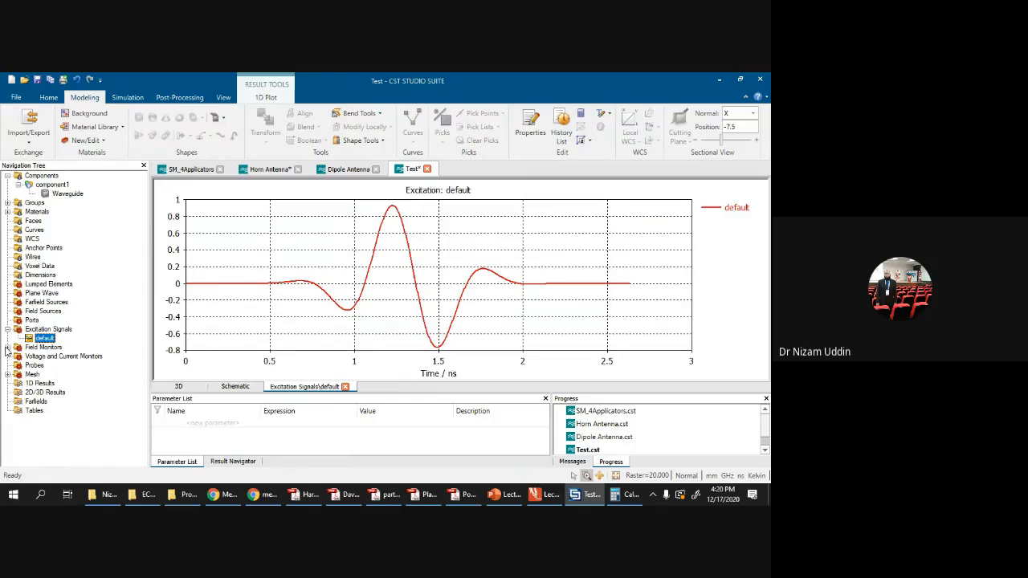
left_click(130, 98)
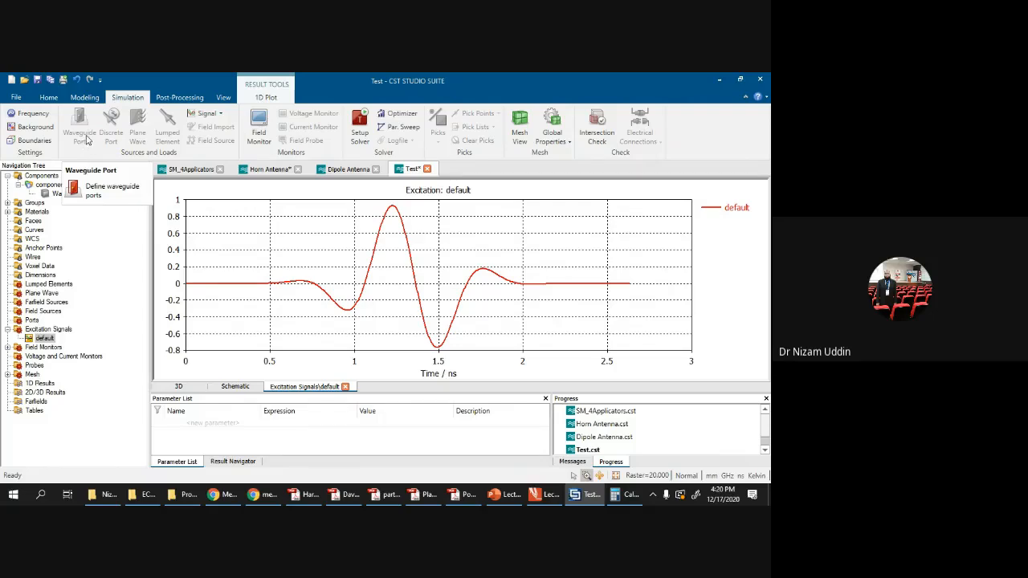
left_click(100, 98)
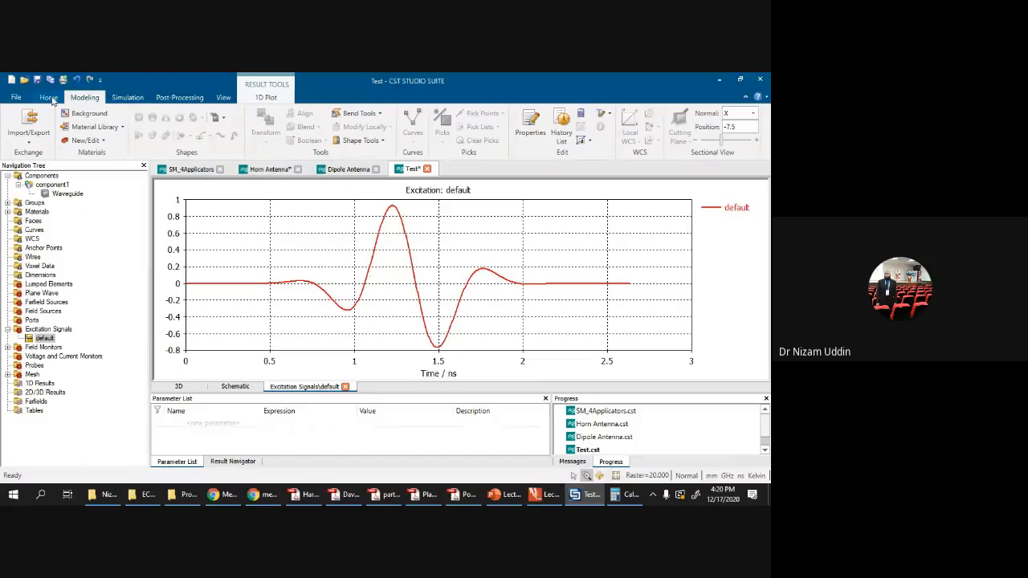
left_click(49, 330)
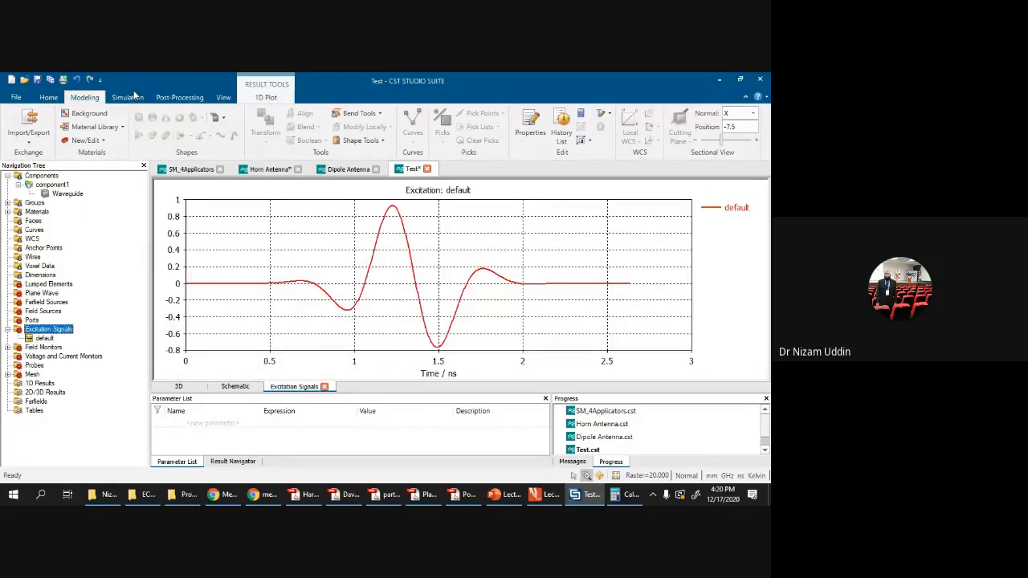
left_click(128, 98)
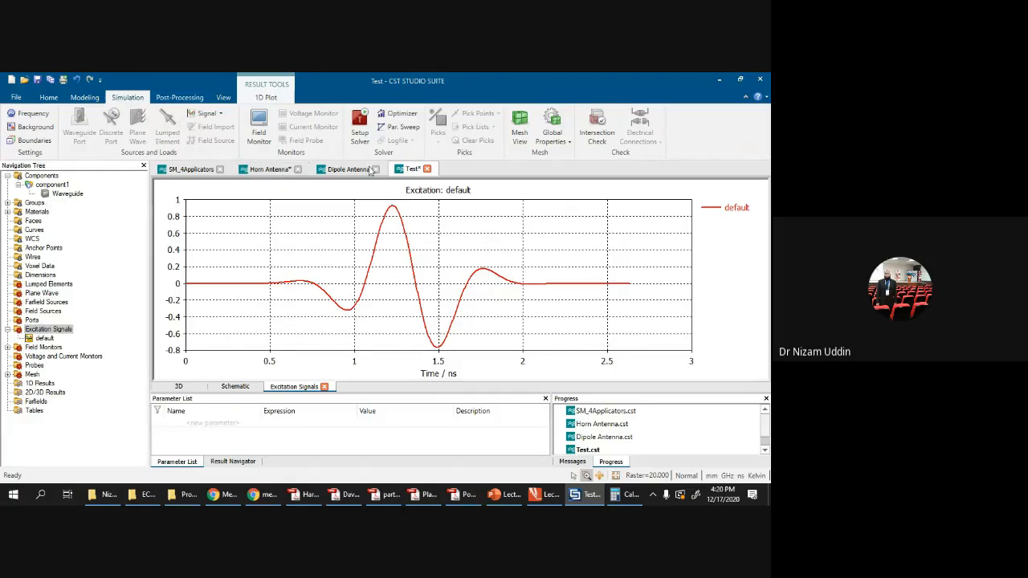
left_click(53, 176)
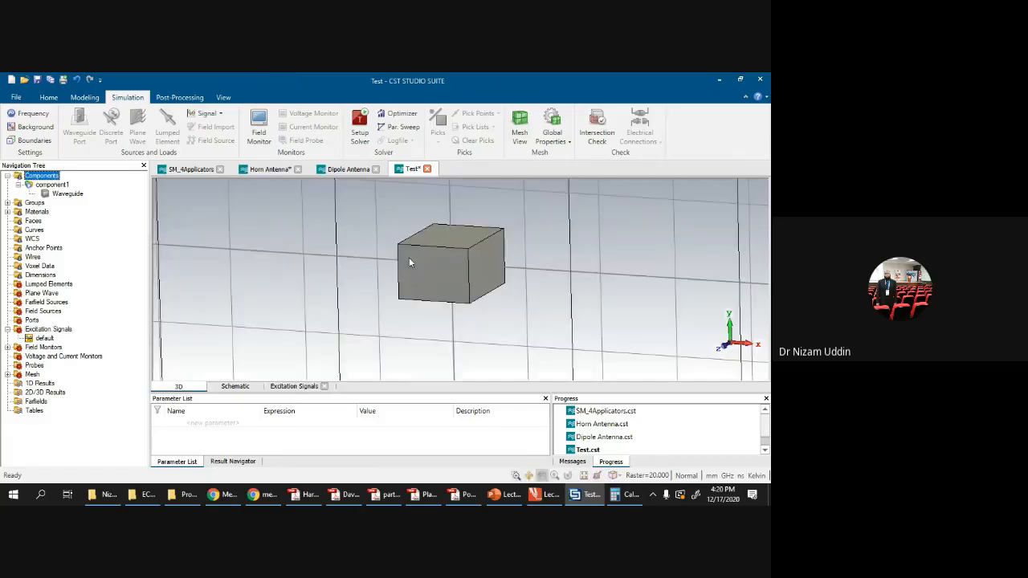
left_click_drag(437, 246, 366, 253)
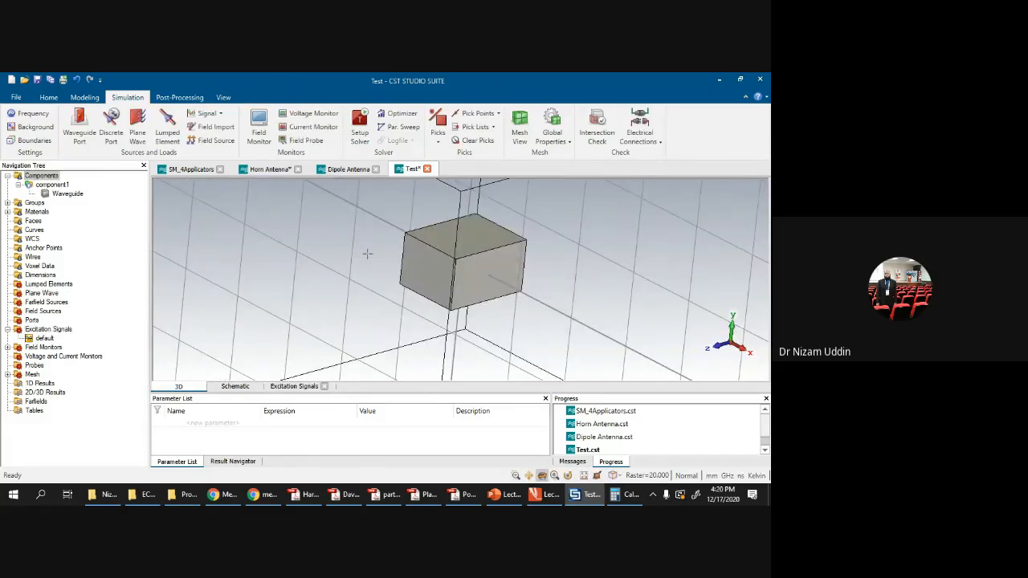
Step: Switch to the Horn Antenna project, show its 3D model and fit the horn to the view
left_click(265, 169)
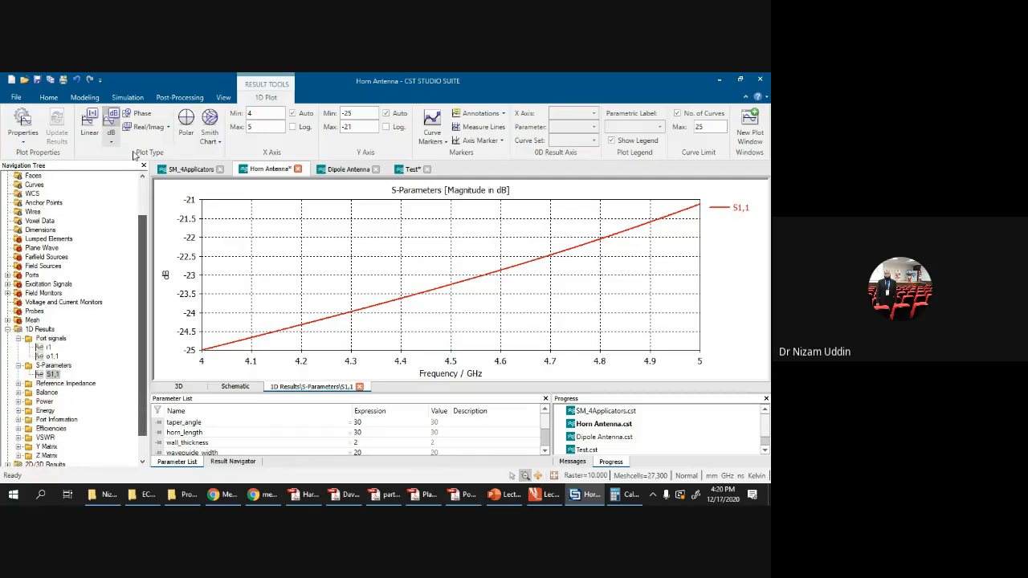
scroll(142, 236, "up", 2)
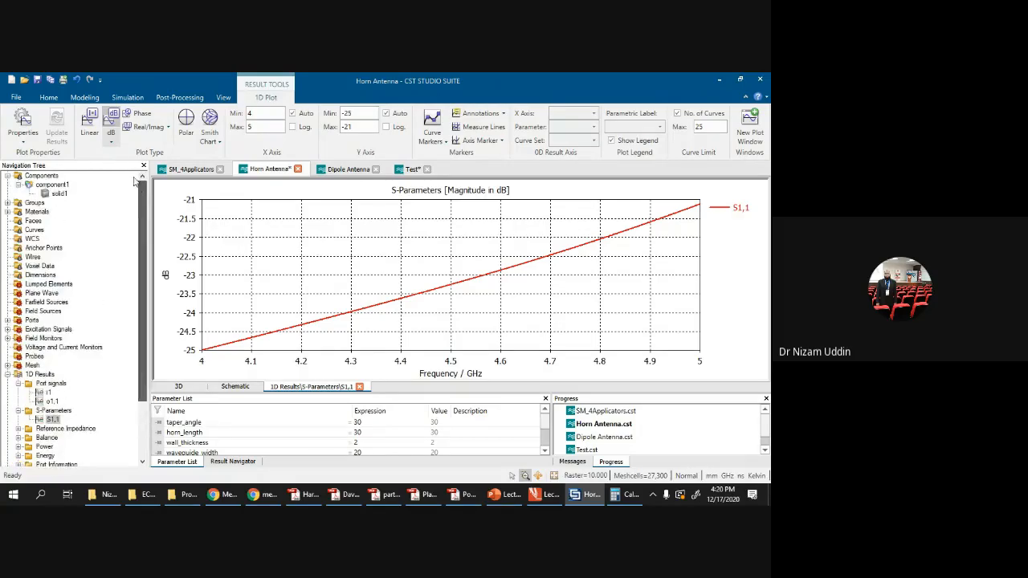
left_click(37, 176)
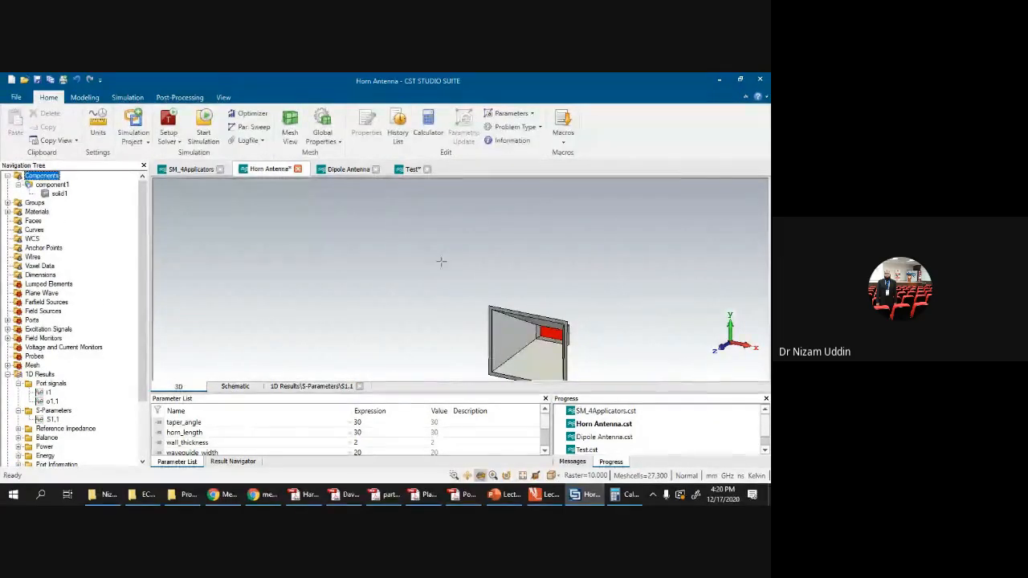
key("5")
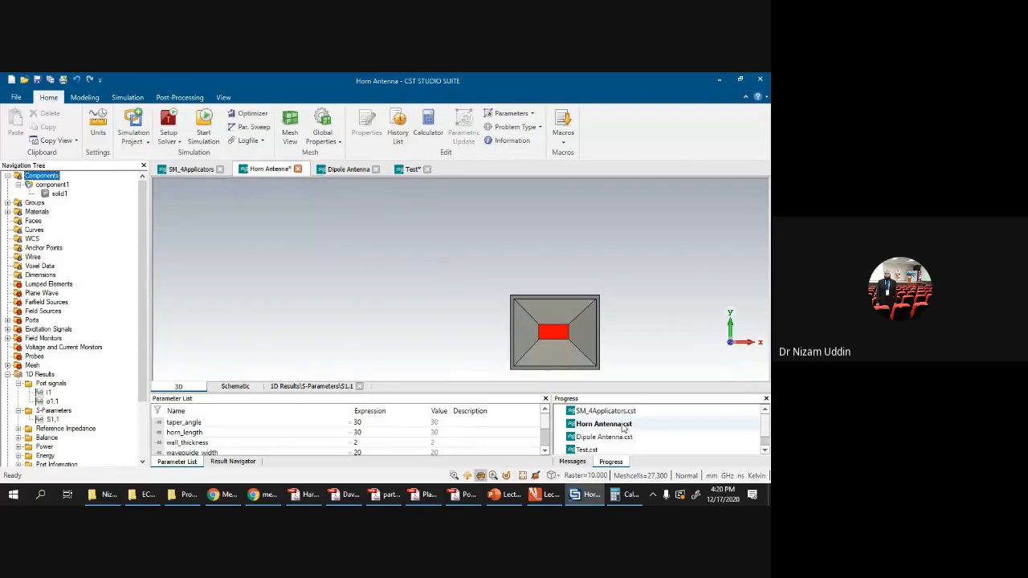
left_click(551, 475)
left_click(573, 350)
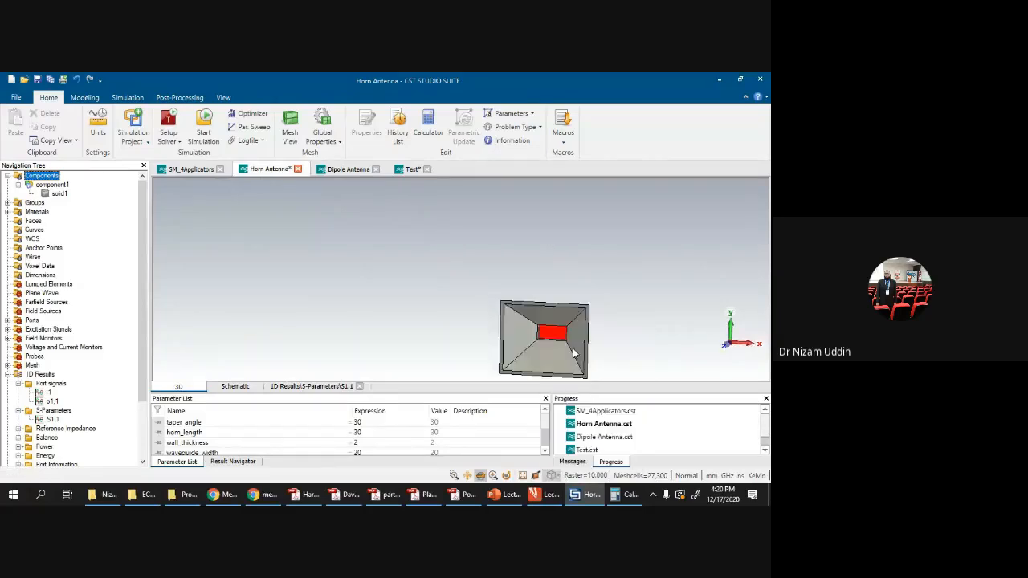
left_click(522, 475)
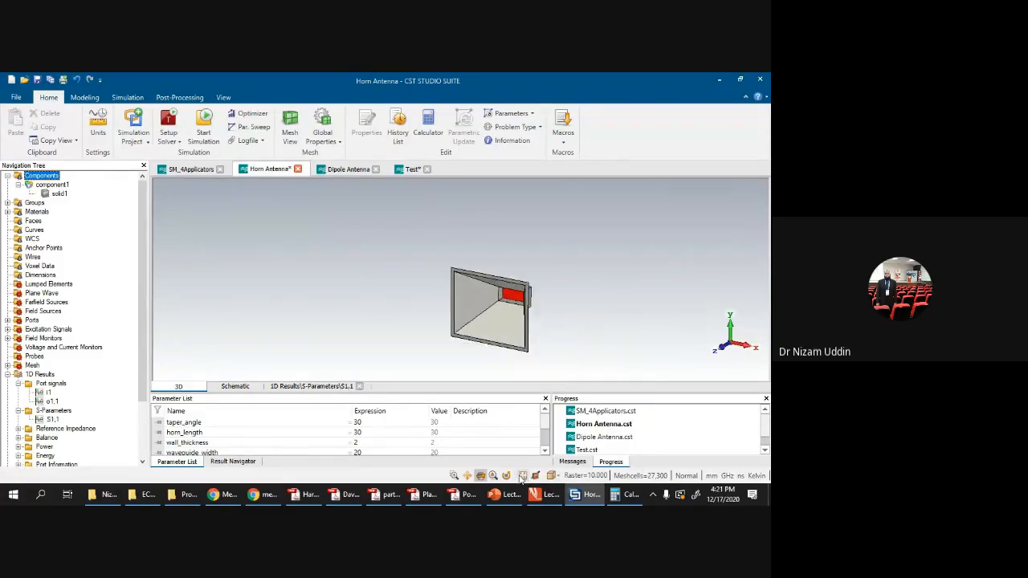
scroll(516, 367, "up", 3)
scroll(515, 367, "down", 3)
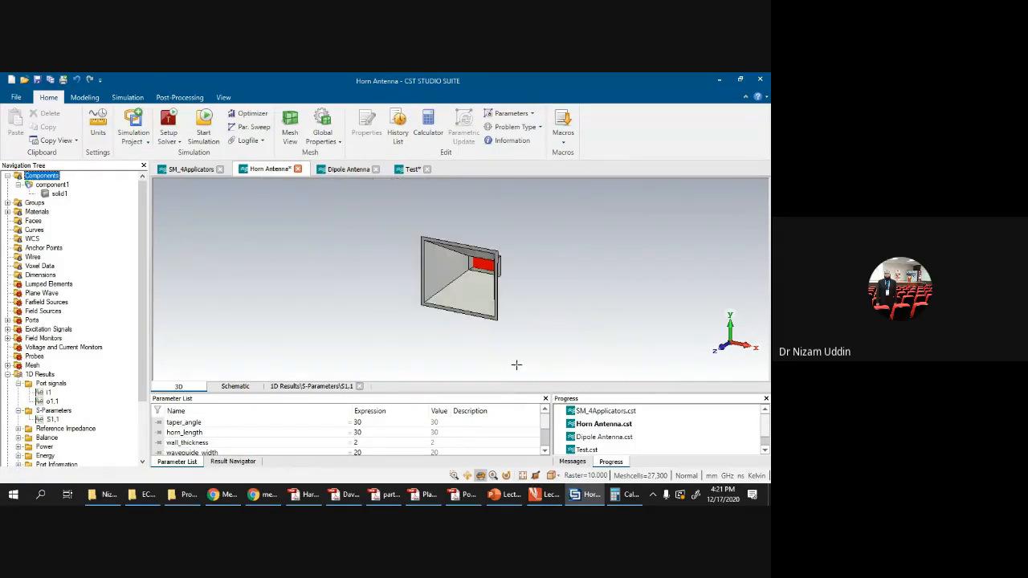
scroll(565, 253, "up", 2)
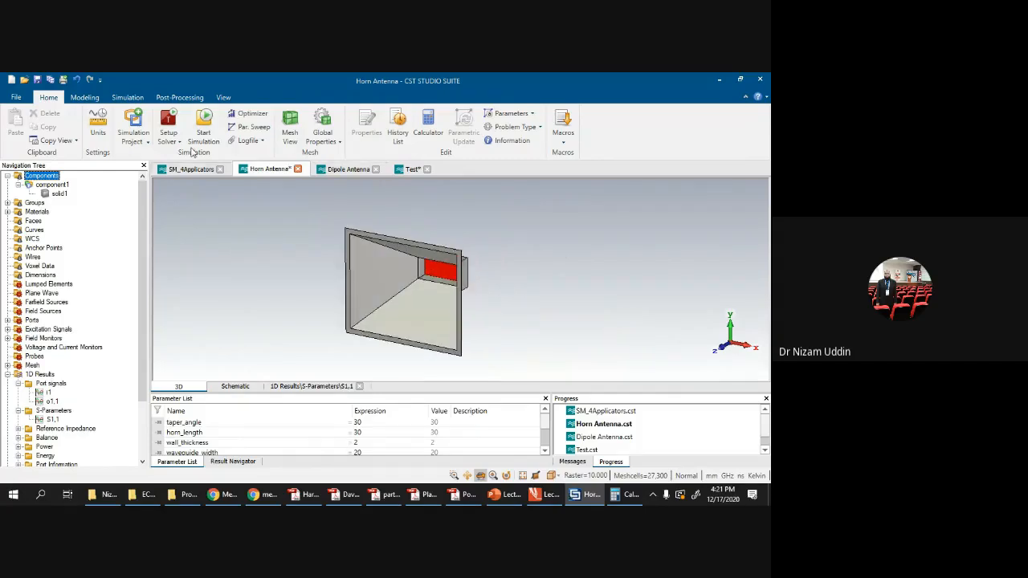
Step: Try the mouse coordinates display and the wireframe view on the horn antenna model
left_click(224, 98)
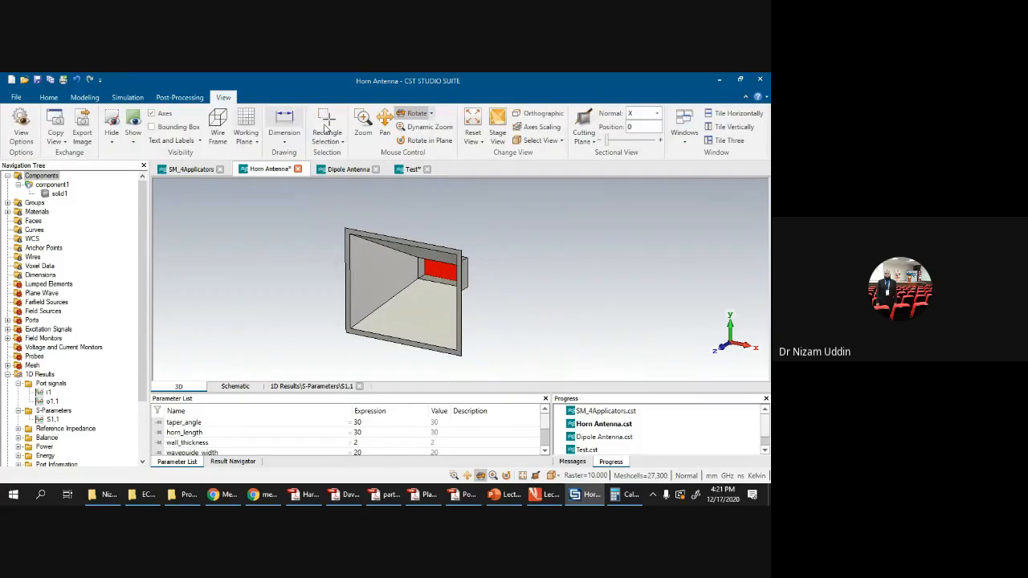
left_click(257, 143)
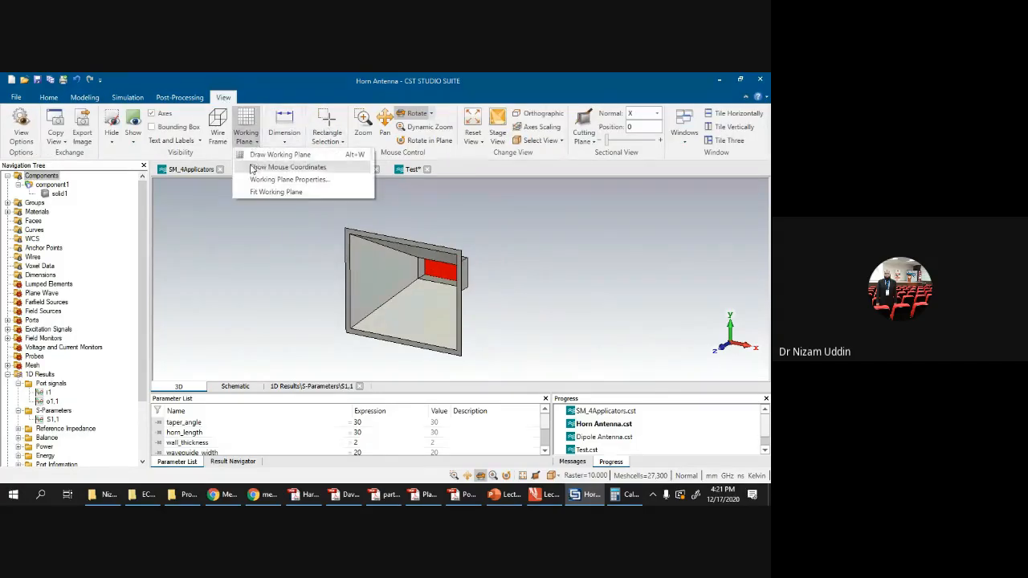
left_click(255, 167)
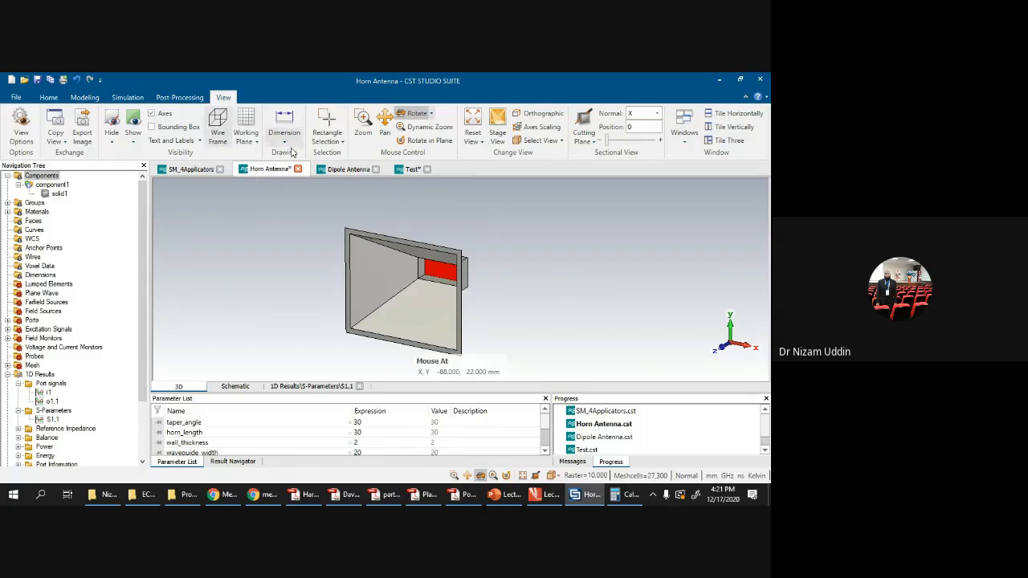
left_click(246, 134)
left_click(245, 168)
left_click(245, 142)
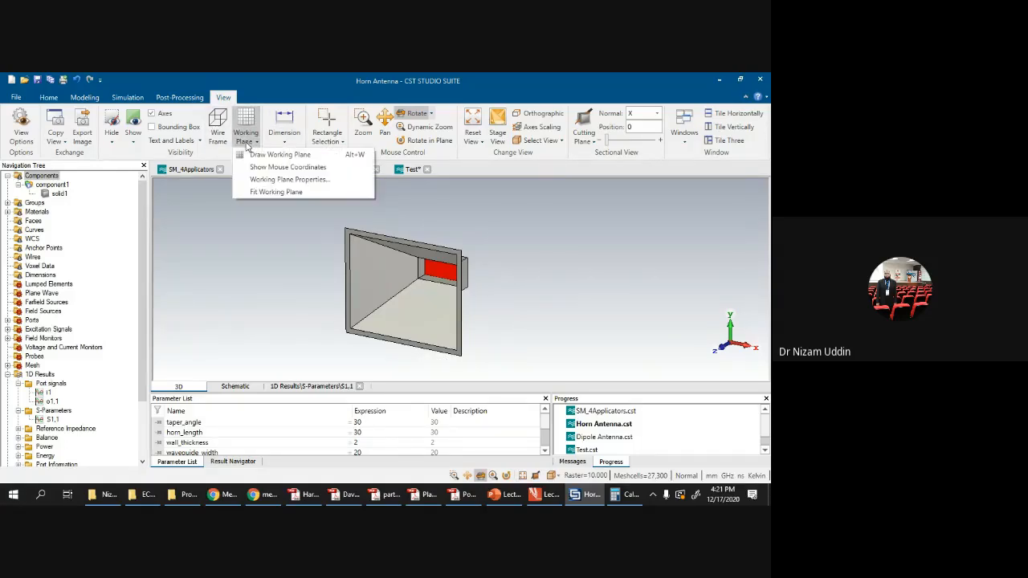
left_click(246, 140)
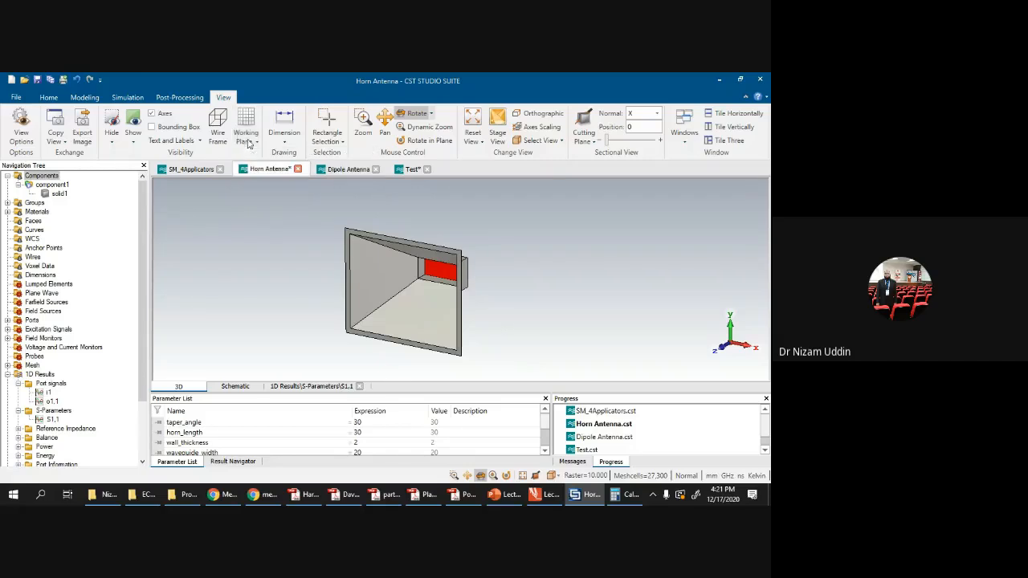
left_click(224, 121)
left_click(224, 121)
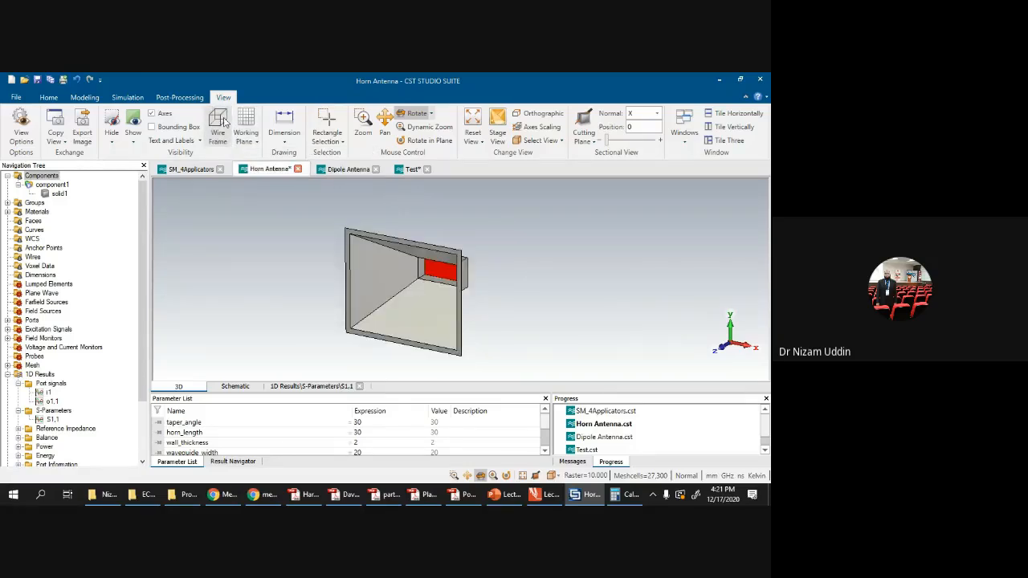
Step: Show the bounding box around the horn antenna and reset the view to fit the whole box
left_click(152, 126)
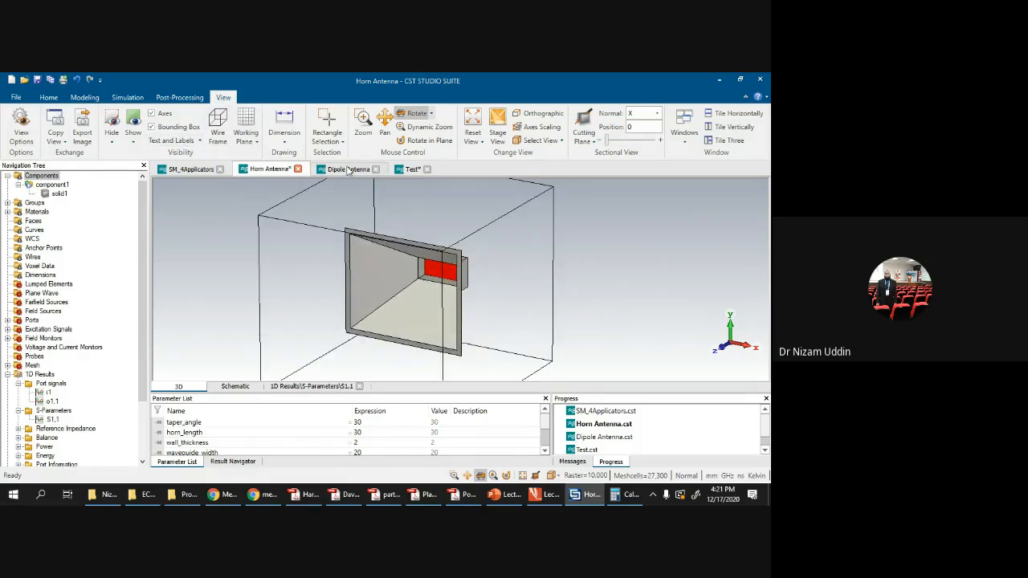
left_click(286, 142)
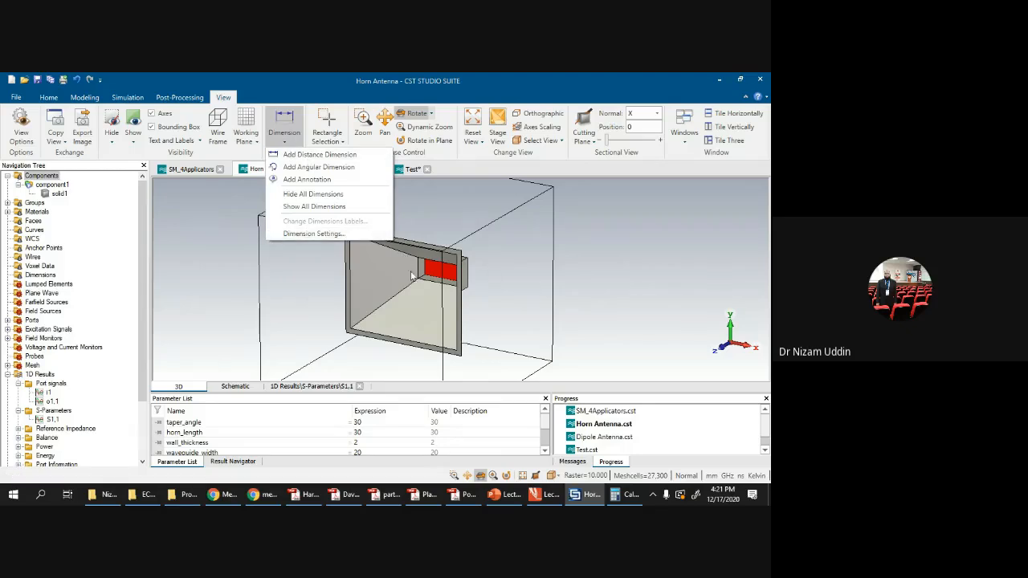
left_click(700, 254)
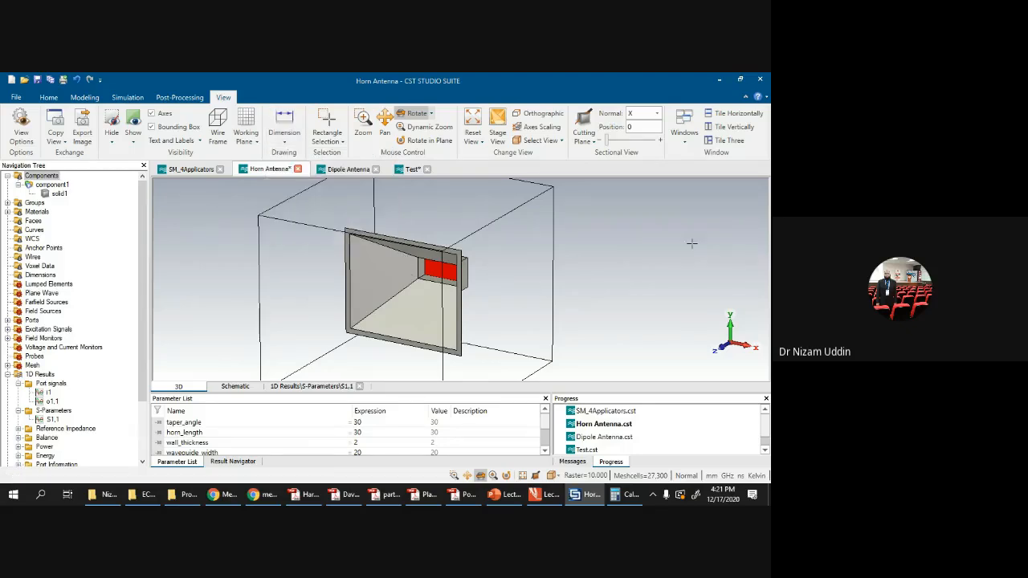
left_click(472, 117)
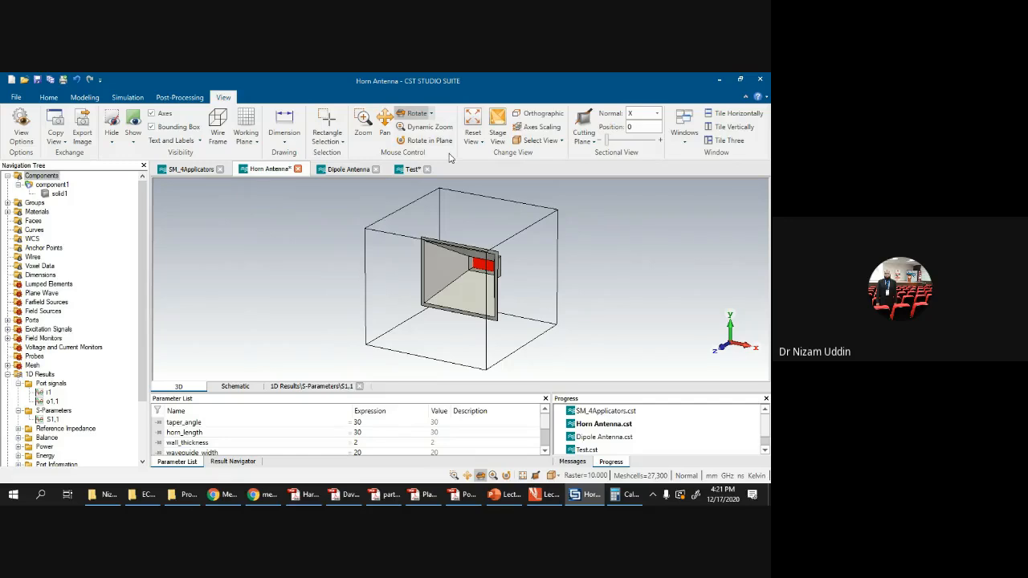
Step: Open the CST Studio Suite 2019 online help at its welcome page in the browser
left_click(764, 100)
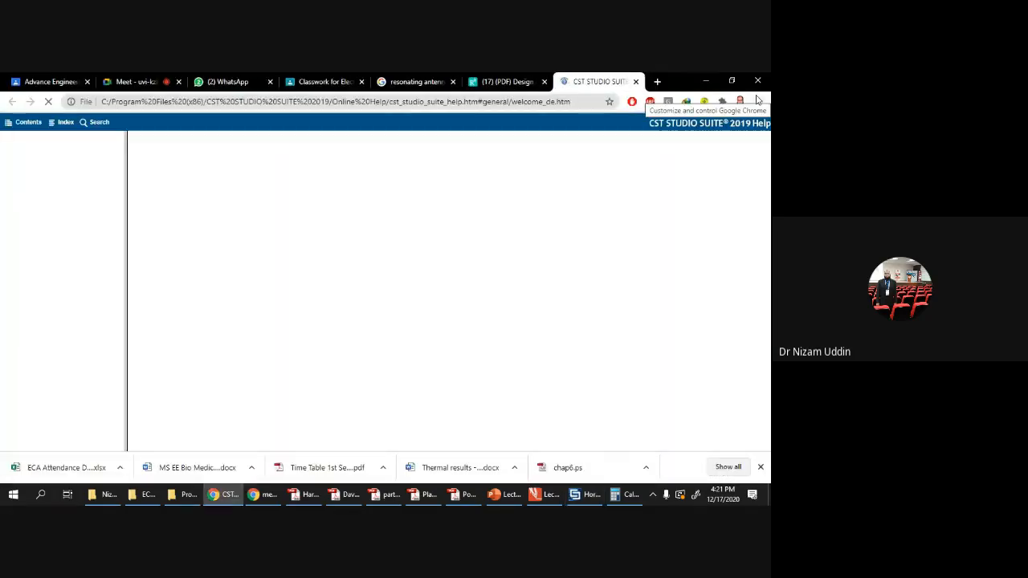
left_click(594, 494)
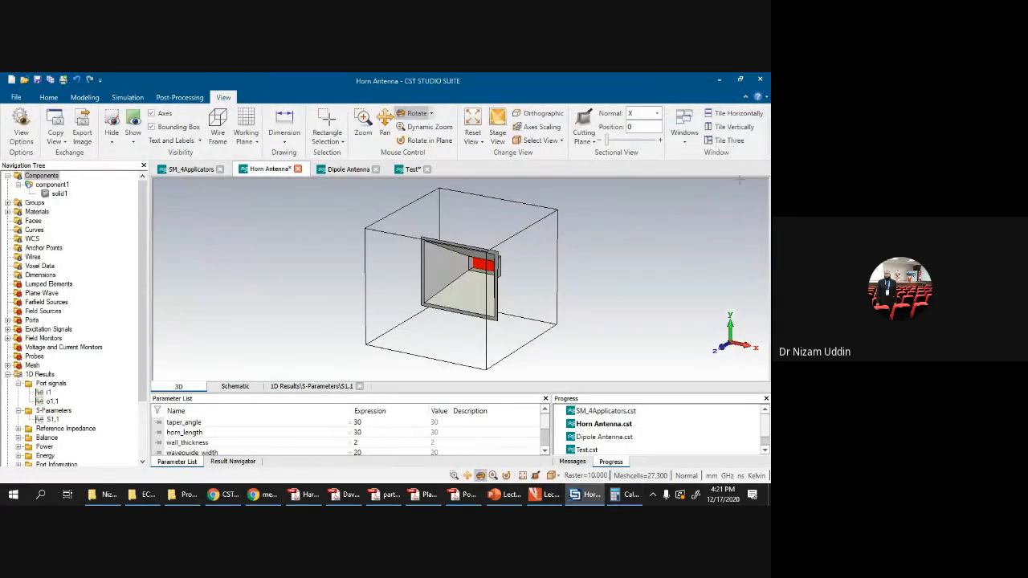
left_click(758, 97)
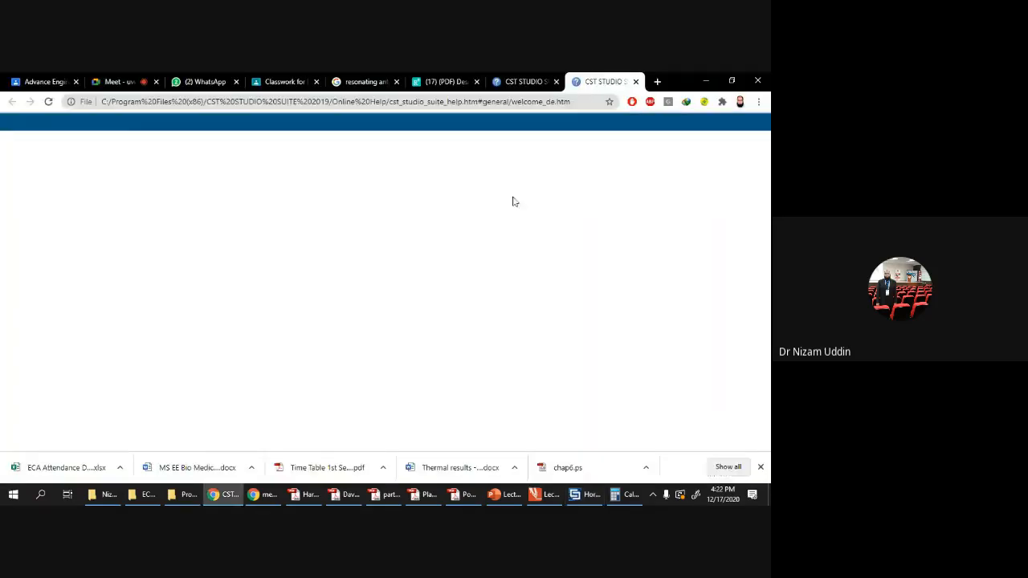
left_click_drag(766, 224, 767, 153)
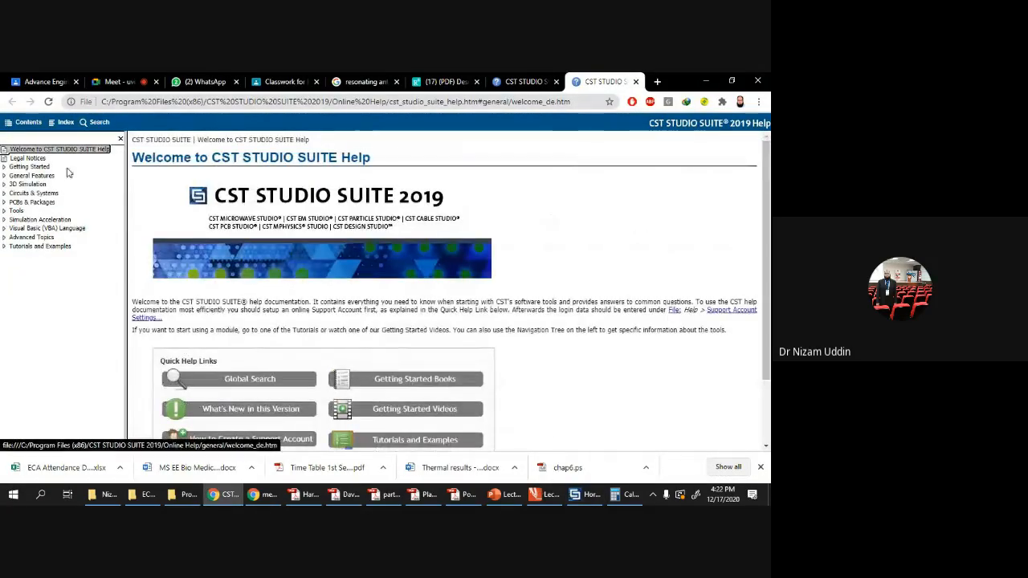
Step: Search the CST Studio Suite help for "wave guide"
left_click(100, 122)
left_click(159, 199)
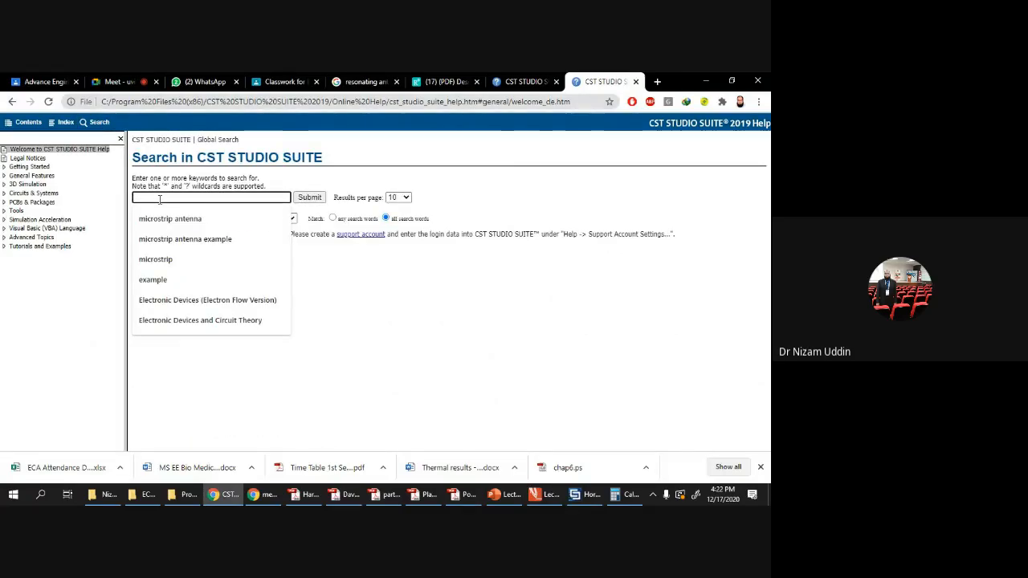
type("an")
key("BackSpace")
type("wave guide")
key("Return")
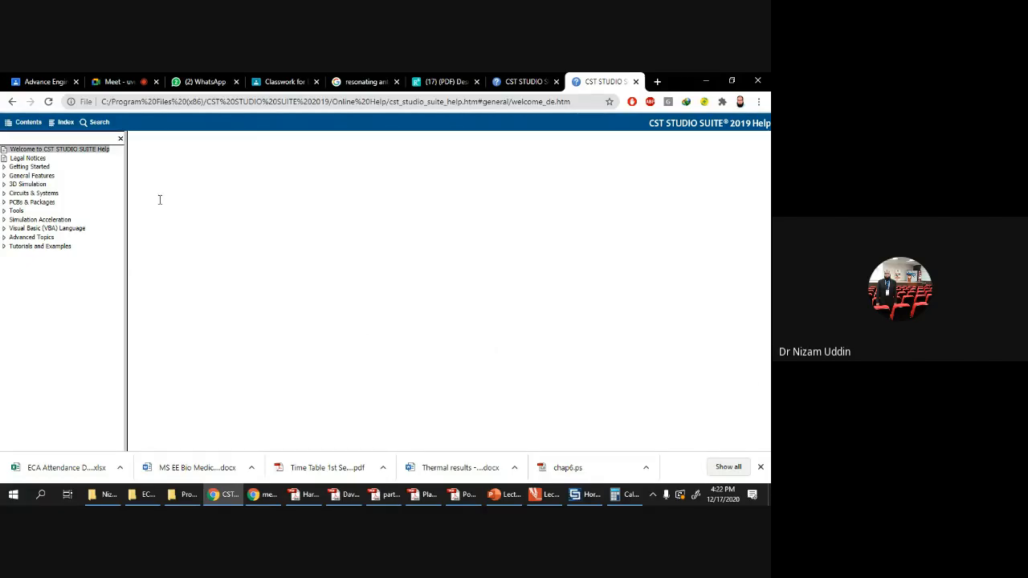
Step: Look through the "wave guide" search results, open the Integral Equation Solver Settings page and return to the results
scroll(228, 299, "down", 3)
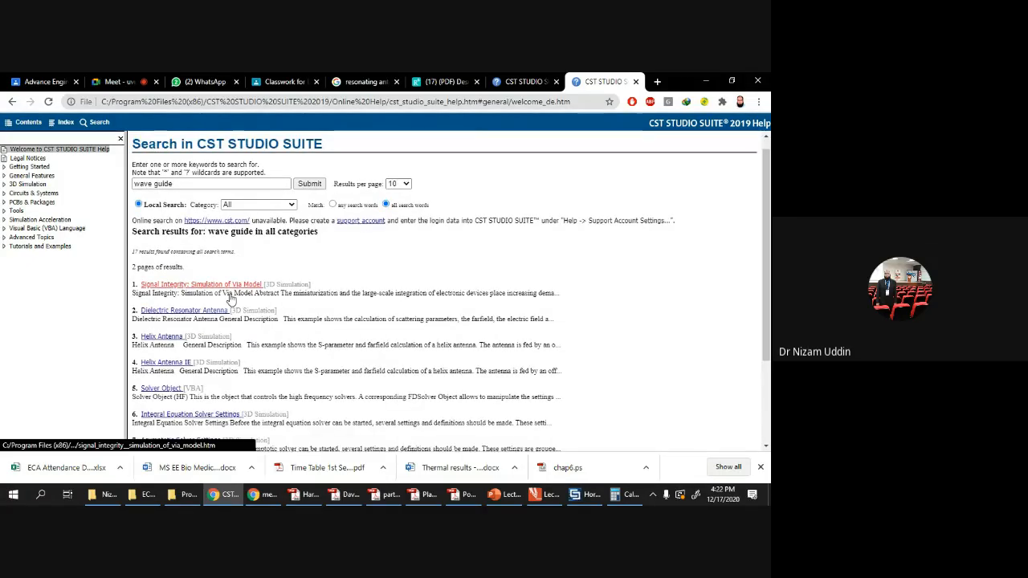
scroll(231, 298, "up", 3)
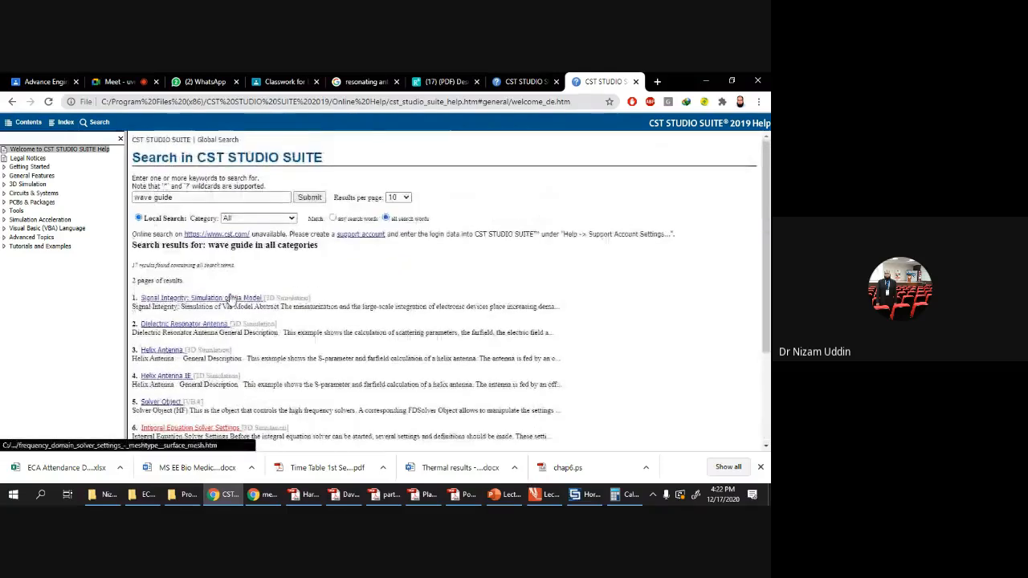
scroll(230, 295, "down", 2)
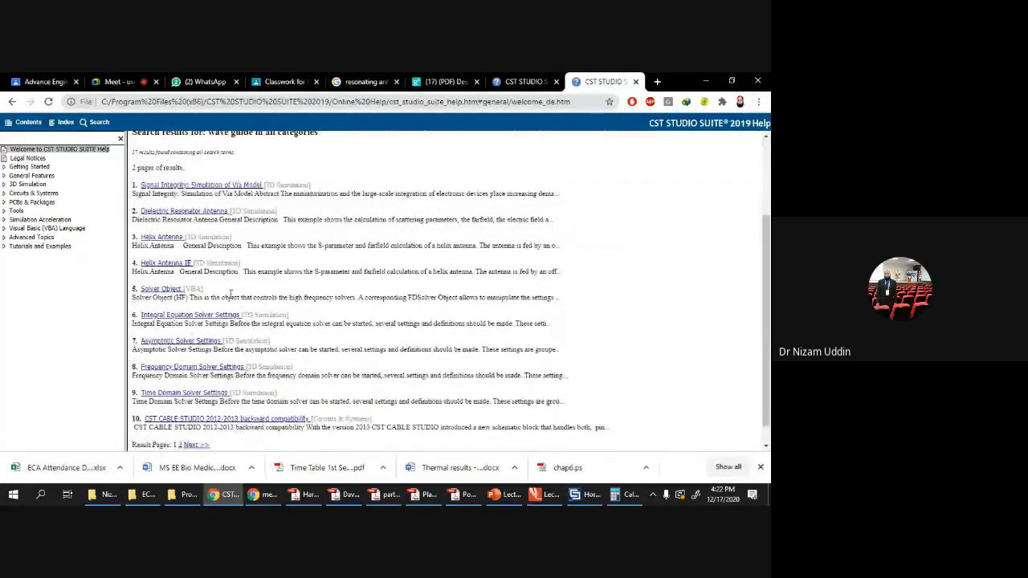
scroll(229, 296, "down", 1)
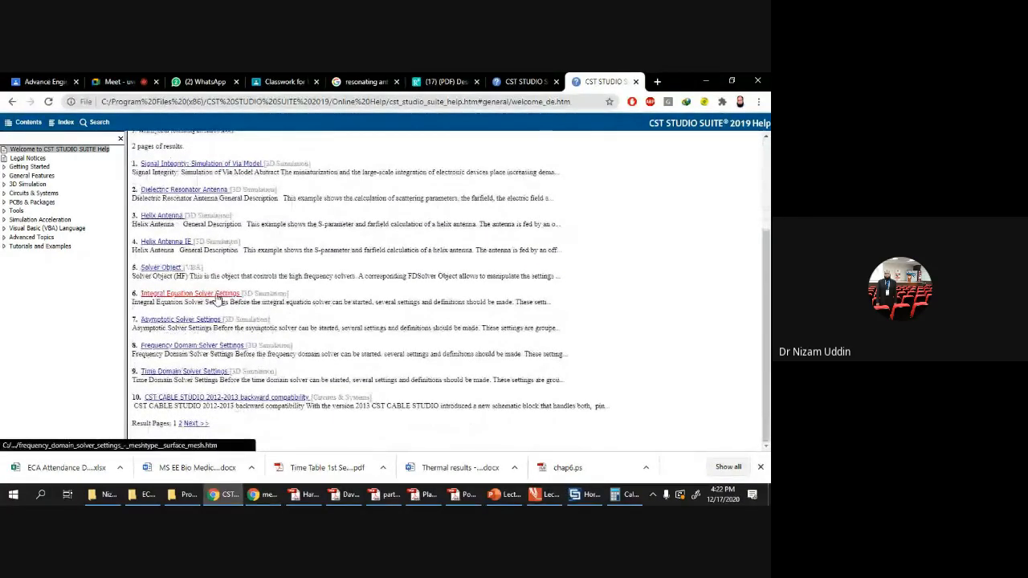
left_click(217, 295)
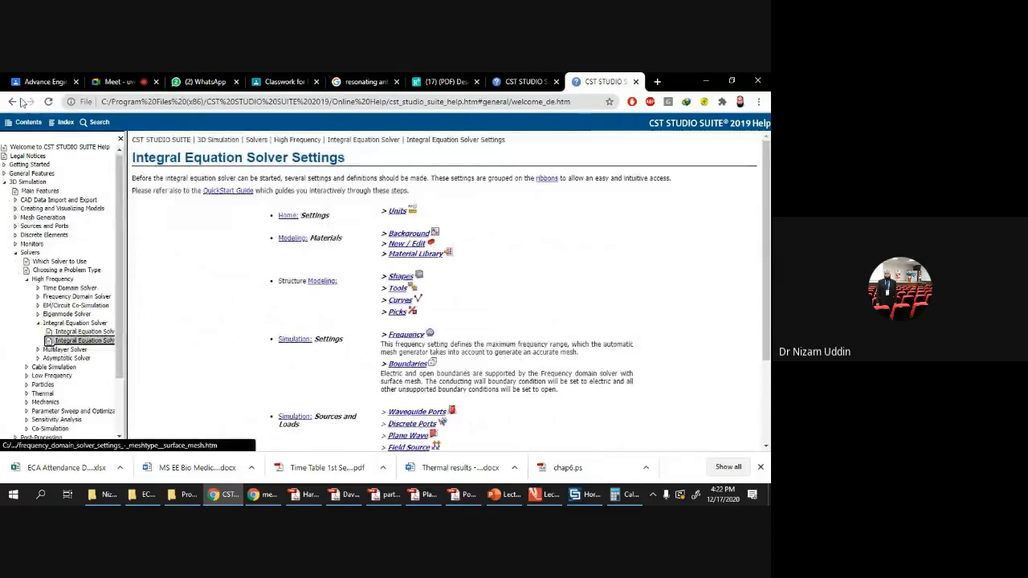
left_click(12, 101)
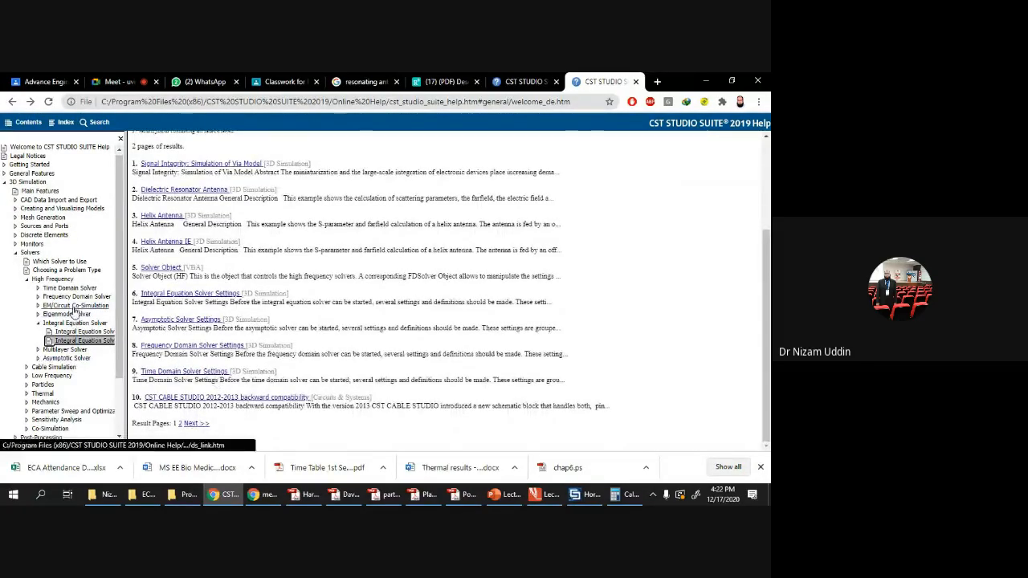
Step: Restrict the "wave guide" help search to the 3D Simulation category and submit it again
scroll(80, 337, "down", 2)
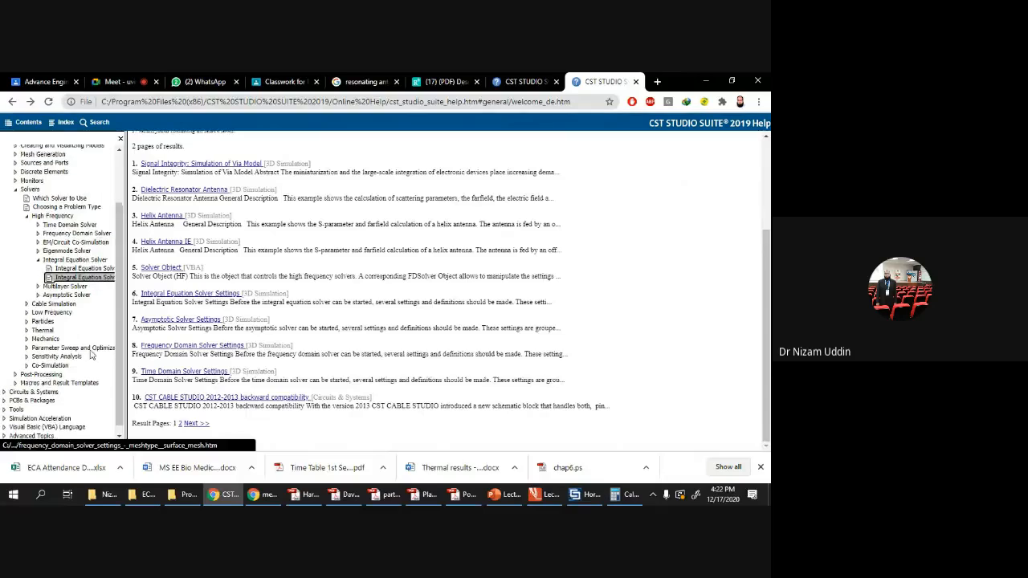
scroll(91, 355, "up", 2)
scroll(195, 214, "up", 3)
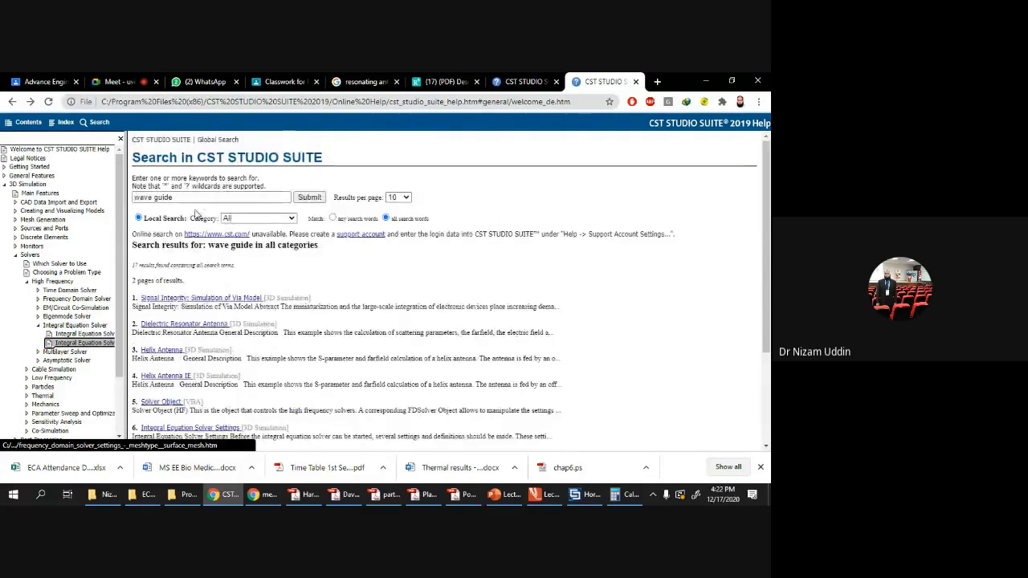
left_click(292, 219)
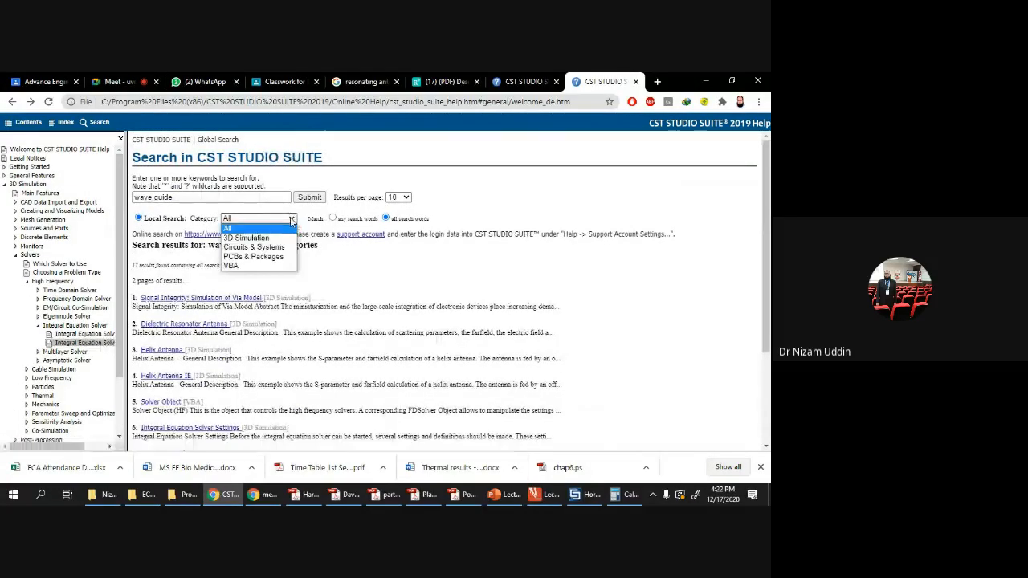
left_click(270, 235)
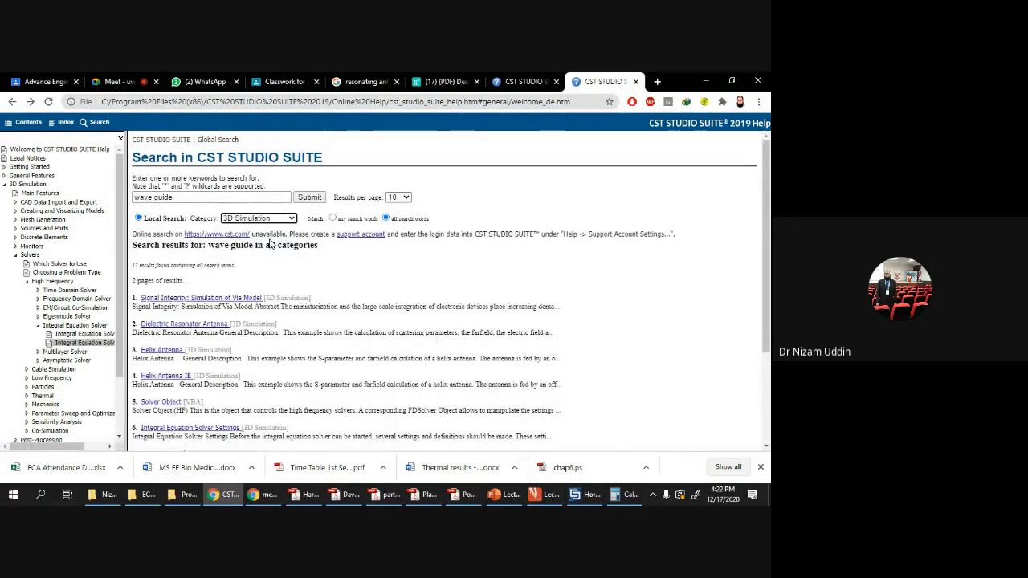
left_click(313, 199)
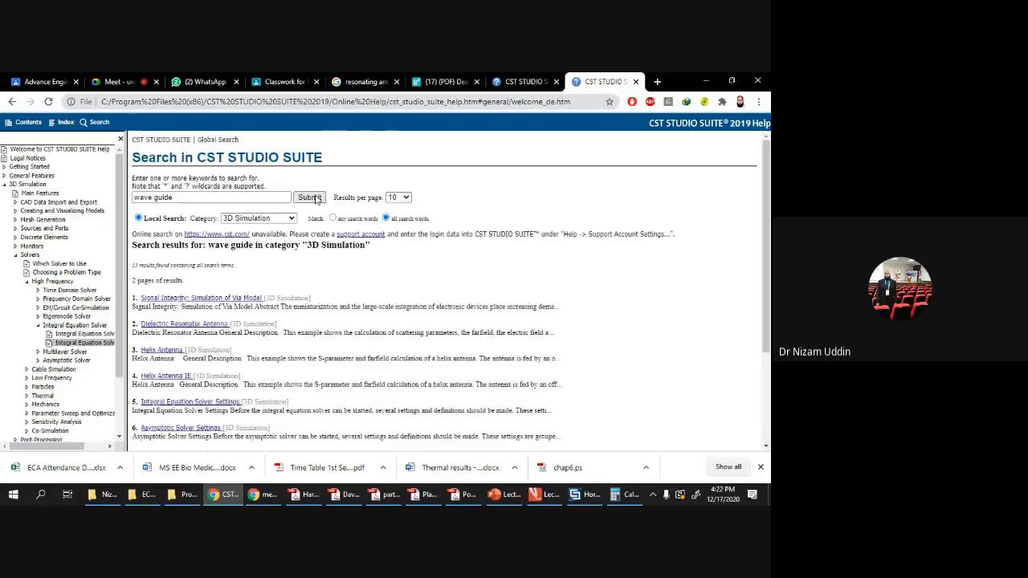
Step: View the Dielectric Resonator Antenna example page from the results and return to the list
scroll(243, 297, "down", 1)
left_click(216, 267)
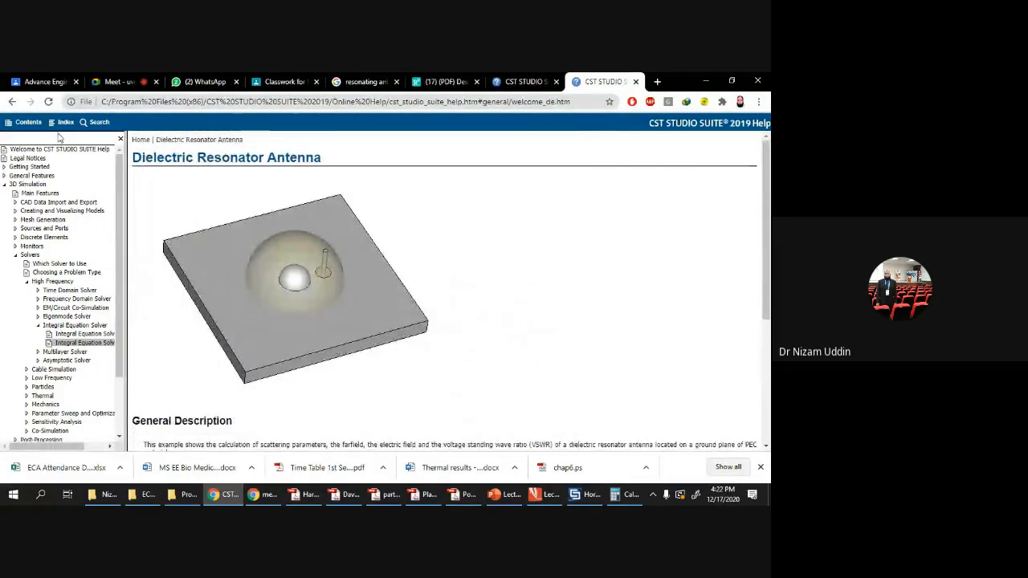
scroll(271, 283, "down", 3)
scroll(274, 281, "up", 3)
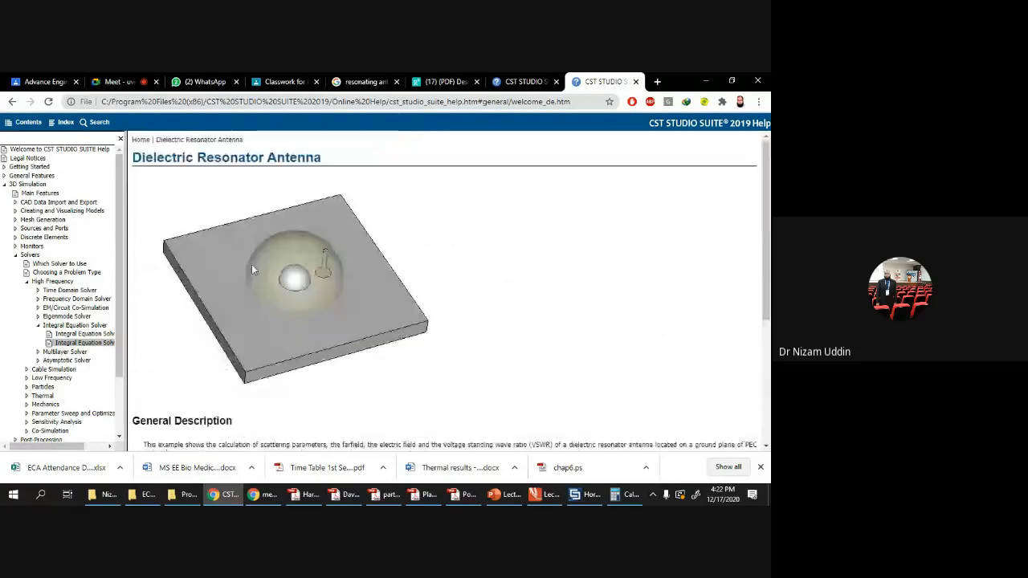
left_click(12, 102)
Step: View the Helix Antenna IE example page from the results and return to the list
scroll(201, 240, "down", 3)
left_click(168, 247)
scroll(321, 280, "down", 3)
scroll(373, 308, "up", 3)
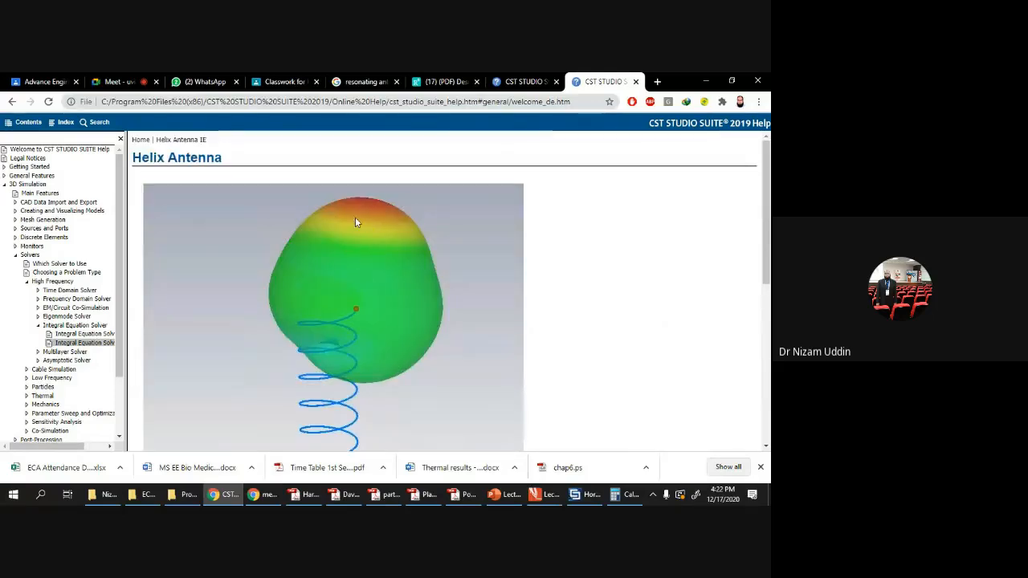
left_click(12, 102)
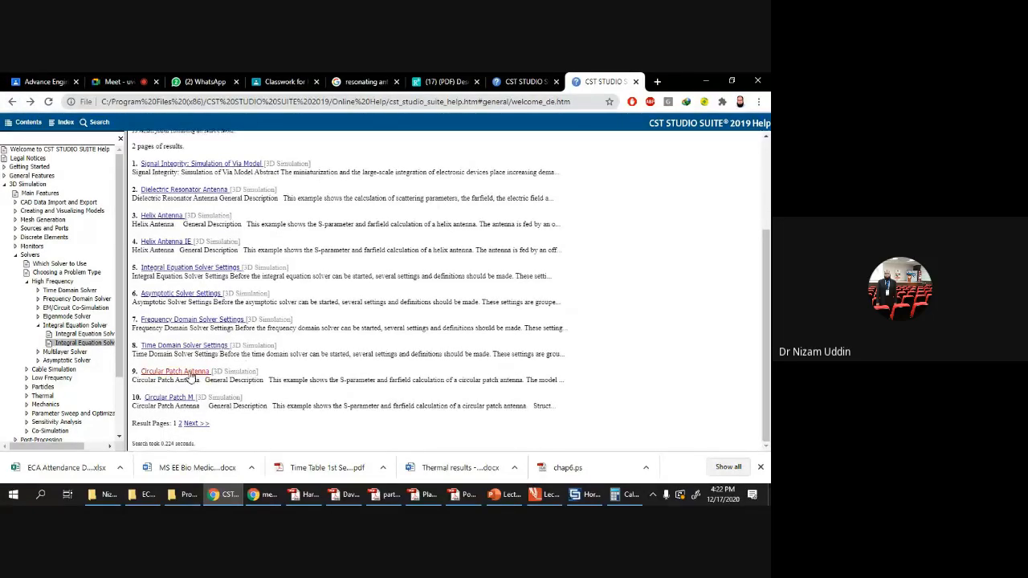
Step: View the Circular Patch Antenna example page and return to the beginning of the search results
left_click(187, 373)
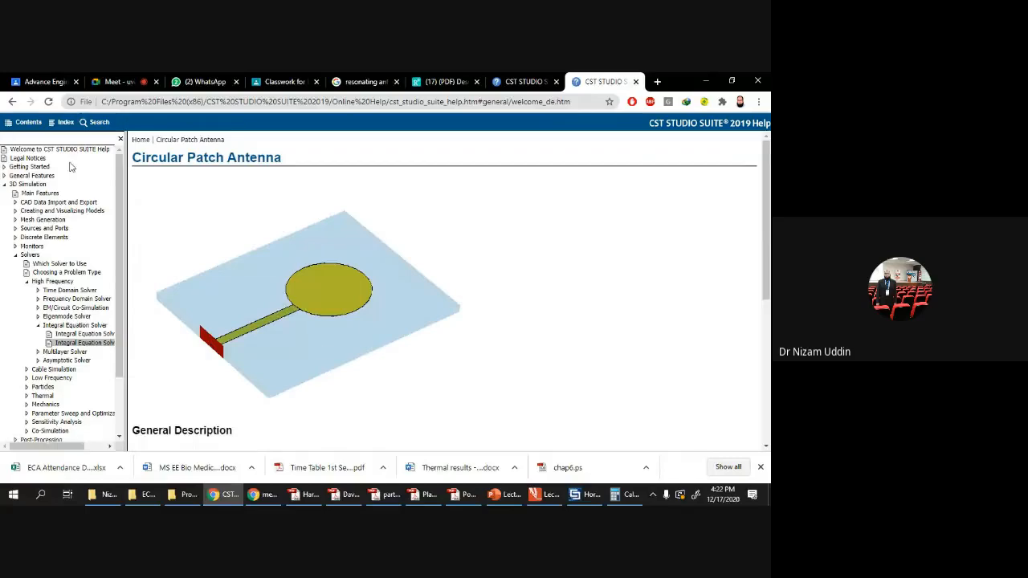
left_click(12, 102)
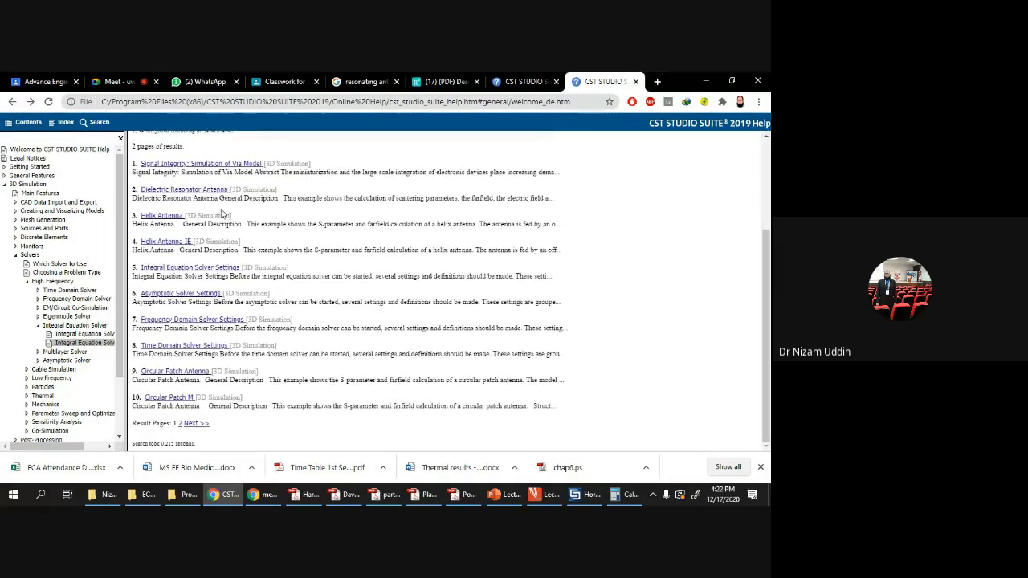
scroll(222, 213, "up", 3)
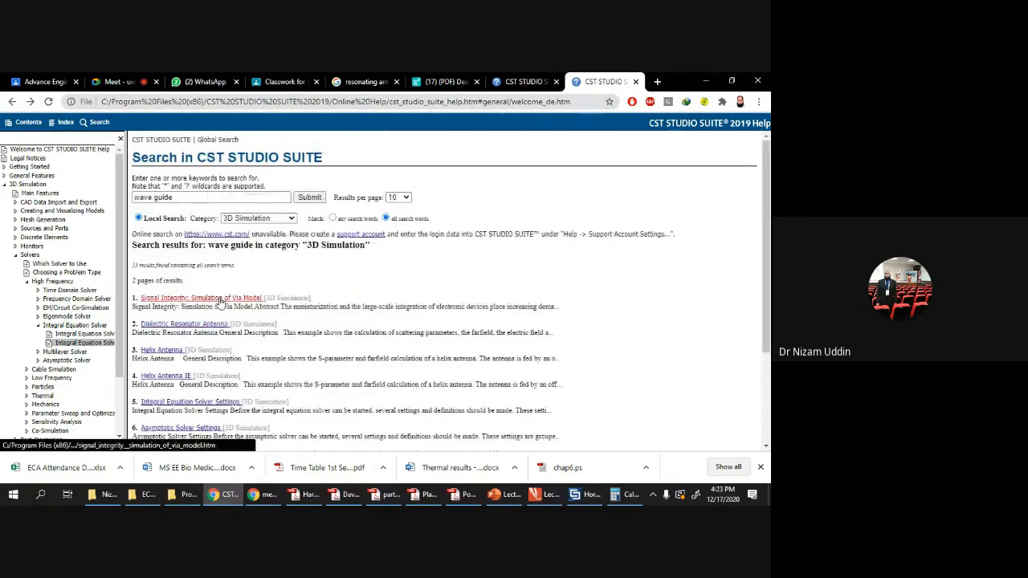
Step: Switch to the Horn Antenna project in CST Studio Suite and inspect its component1 solid and the contents of Groups
left_click(592, 496)
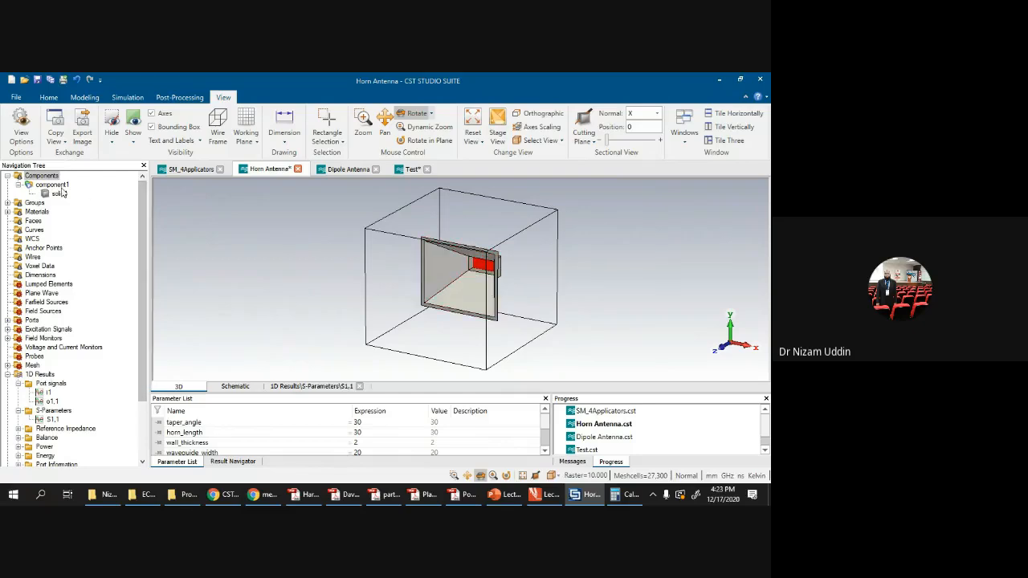
left_click(7, 175)
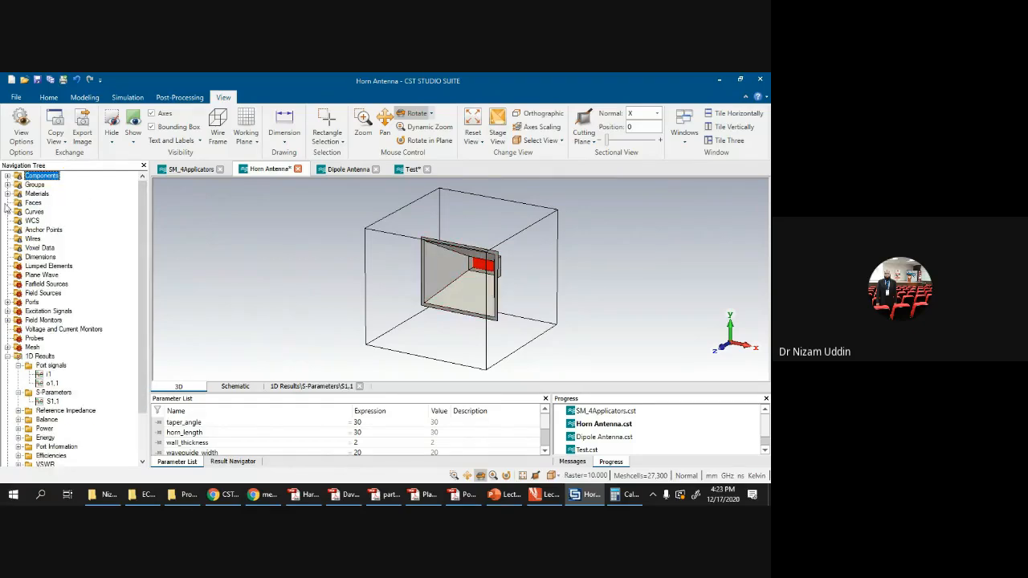
left_click(7, 176)
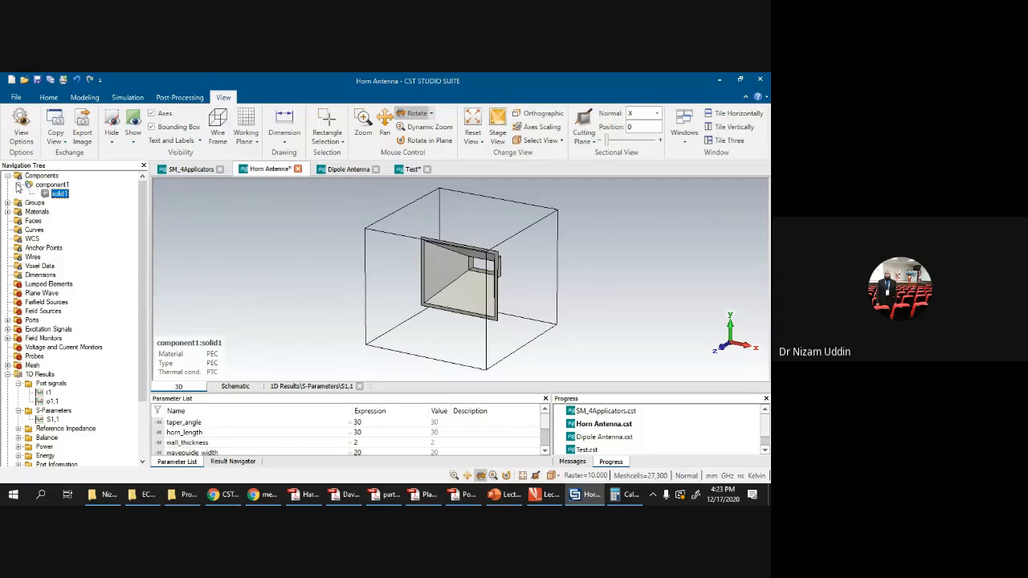
left_click(18, 185)
left_click(7, 194)
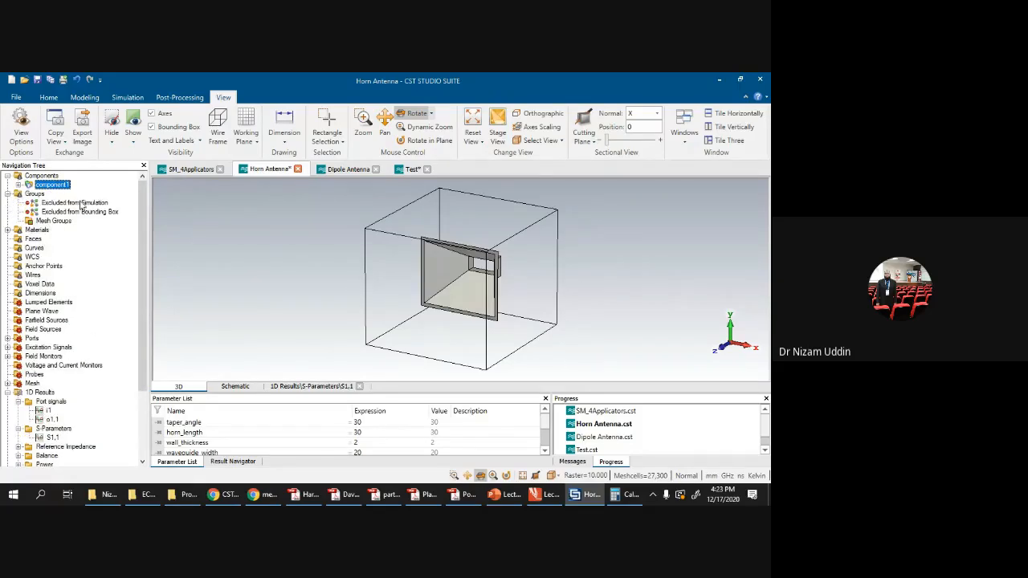
left_click(7, 194)
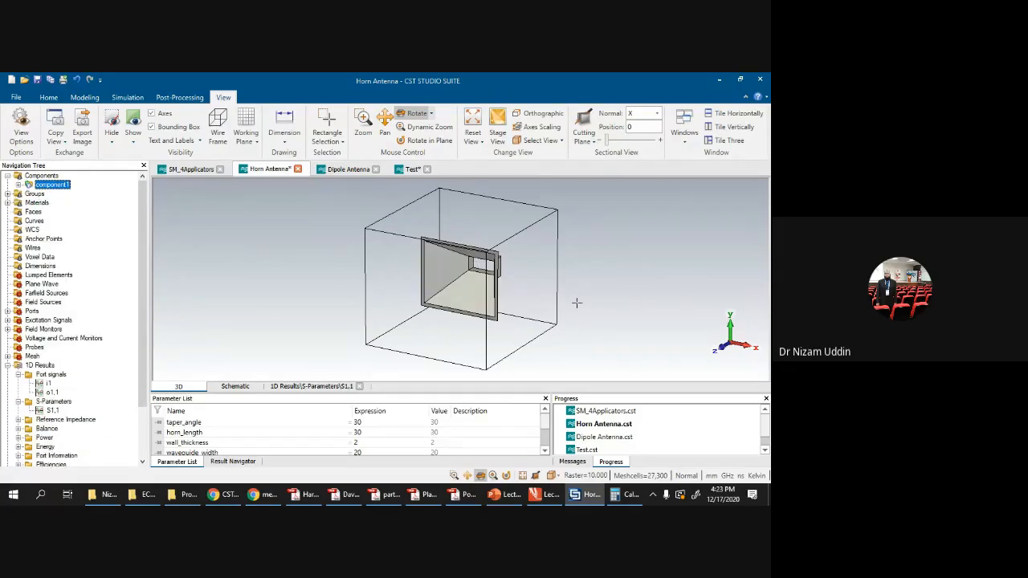
Step: List the horn antenna's materials, view the material parameters of PEC and close them without changes
left_click(7, 202)
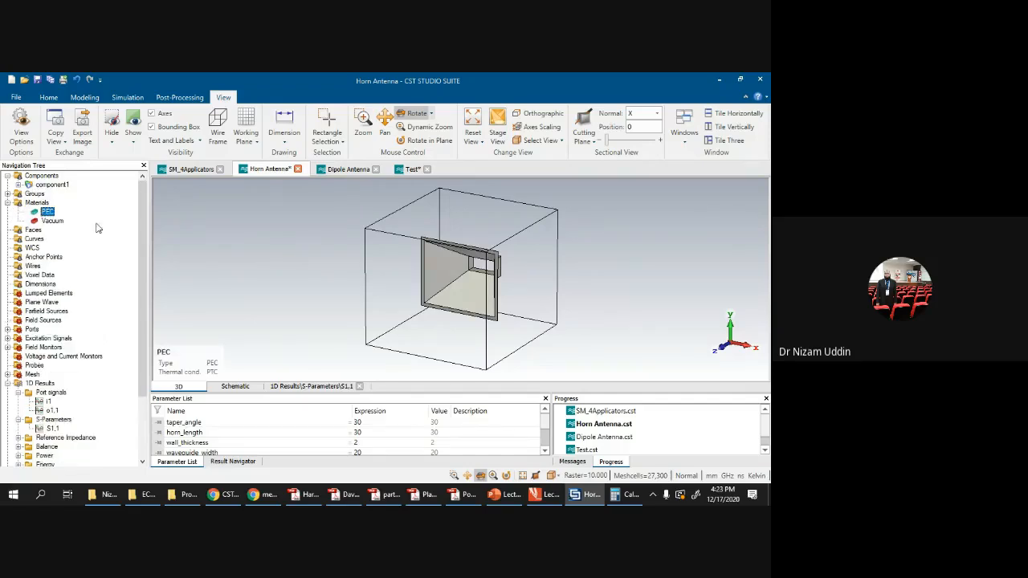
double_click(47, 212)
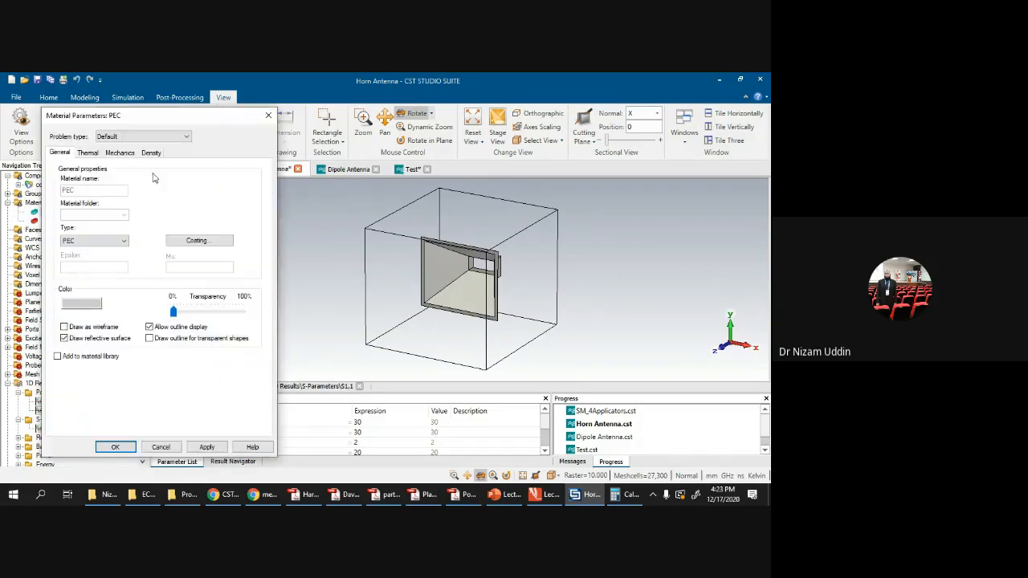
left_click(268, 114)
left_click_drag(490, 261, 404, 309)
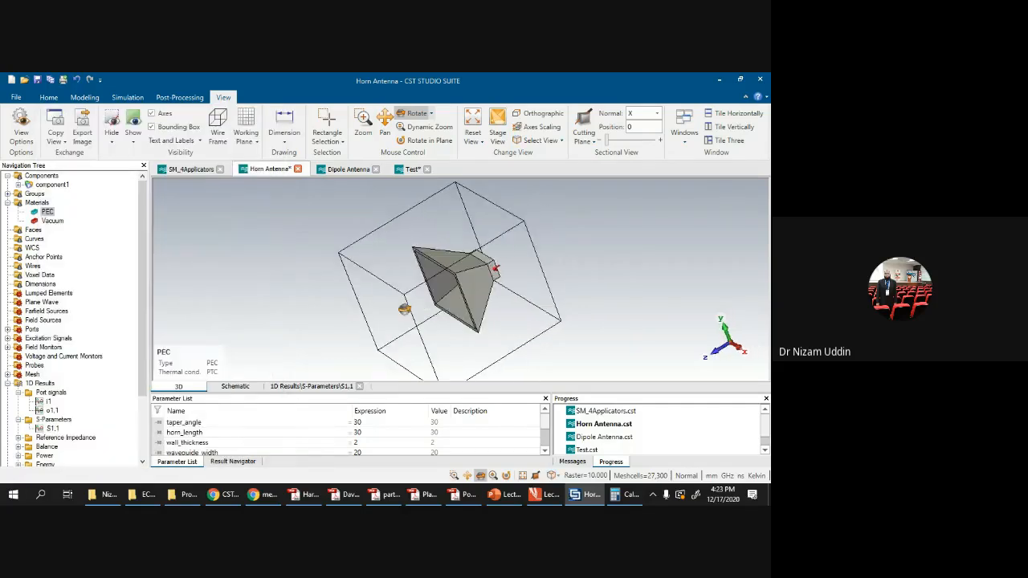
Step: Highlight the Vacuum material and the PEC material in turn to compare which parts of the horn use them
left_click(55, 221)
left_click_drag(449, 268, 440, 310)
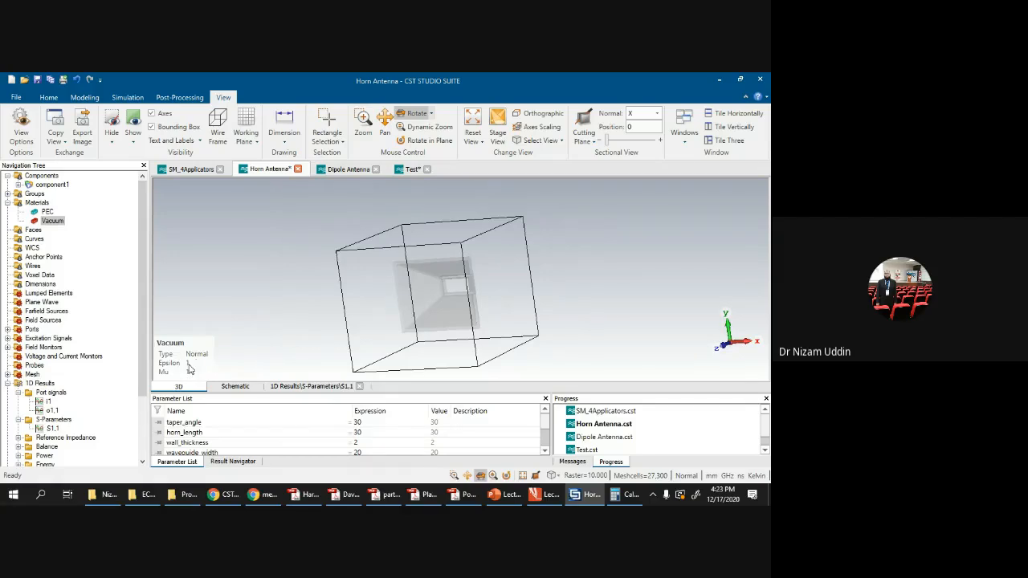
left_click(48, 212)
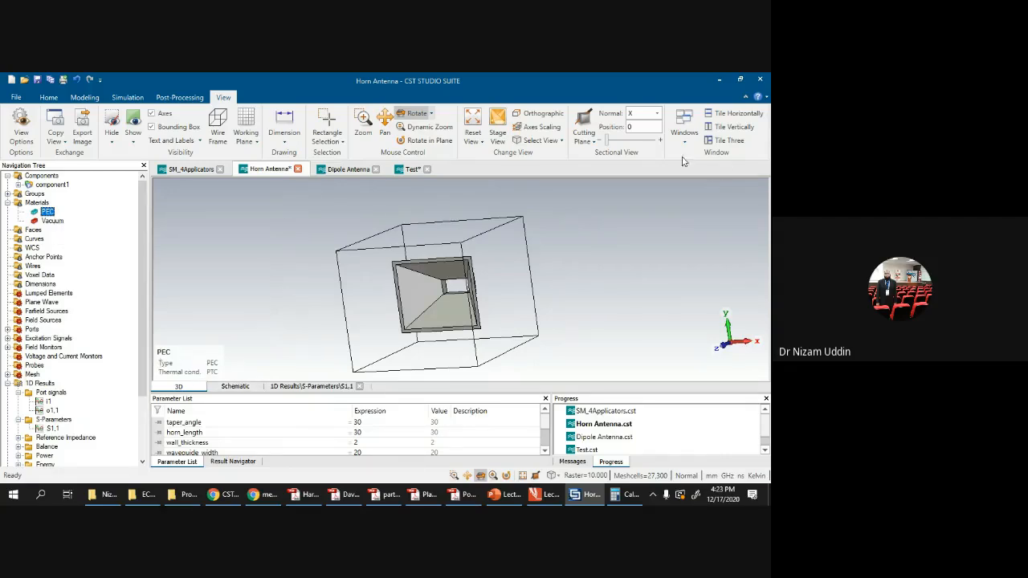
left_click_drag(540, 286, 516, 253)
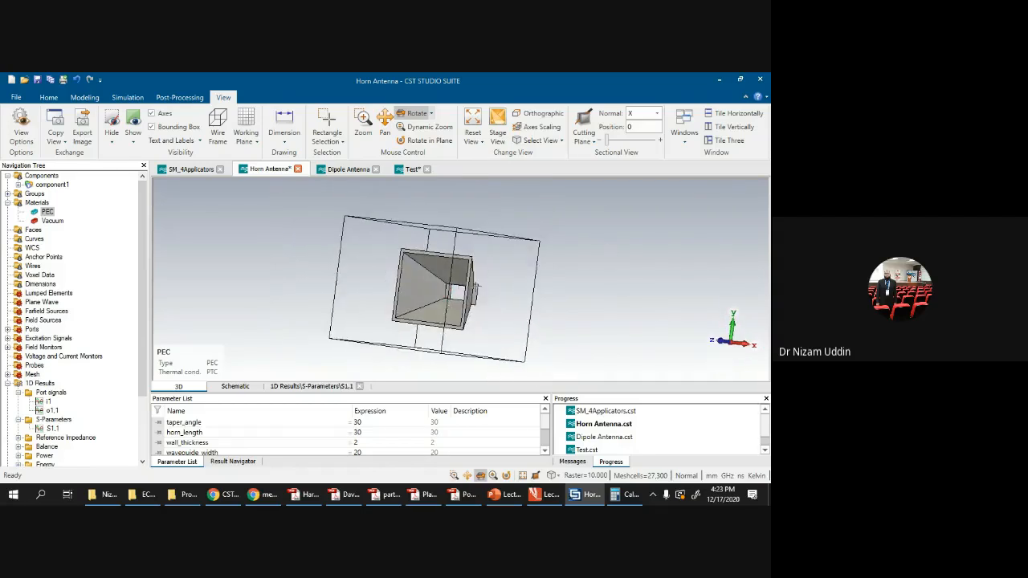
left_click_drag(415, 291, 373, 333)
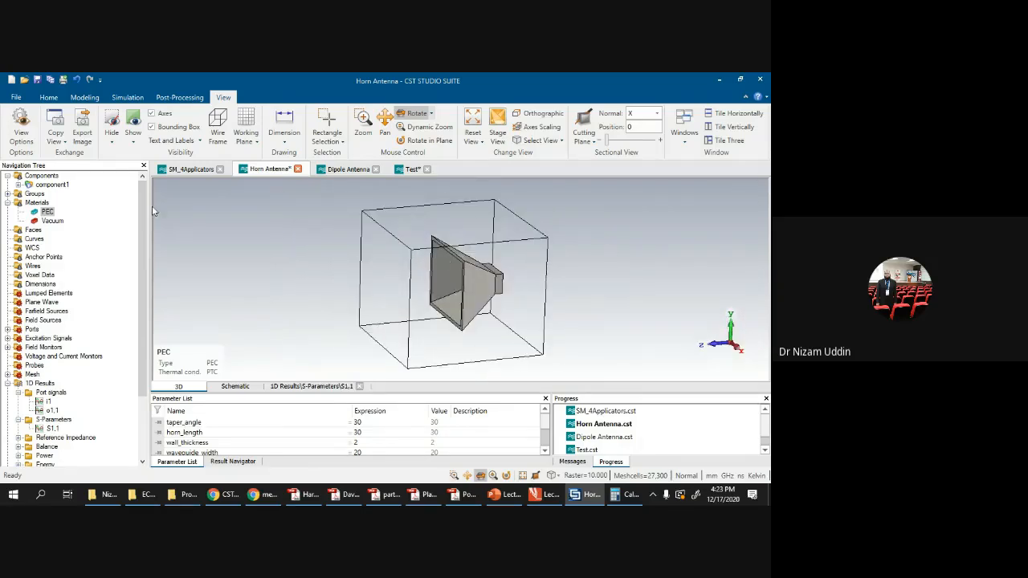
Step: Select port1 under Ports and inspect the waveguide port closely at the feed end of the horn antenna
scroll(137, 244, "down", 2)
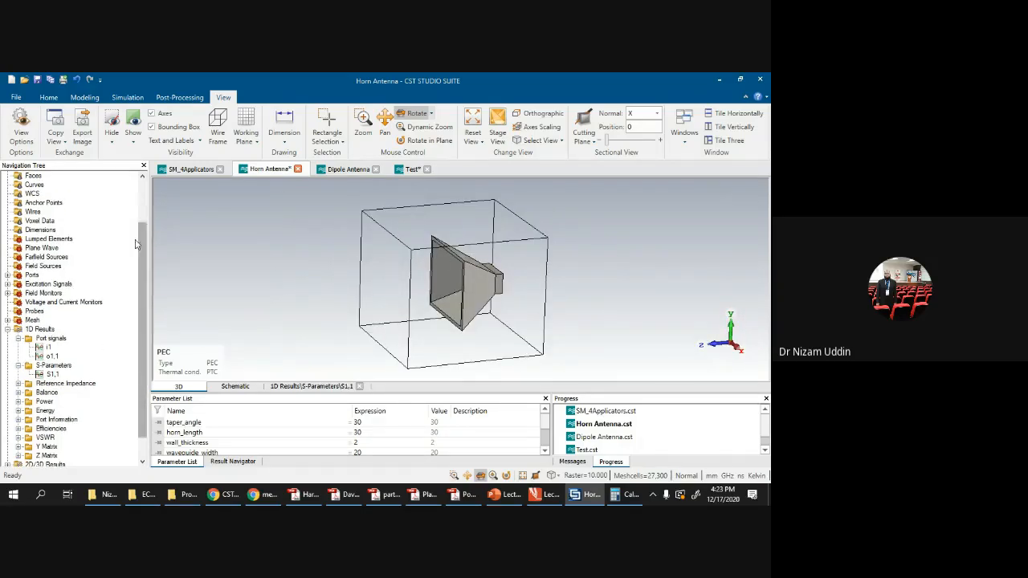
scroll(141, 273, "up", 2)
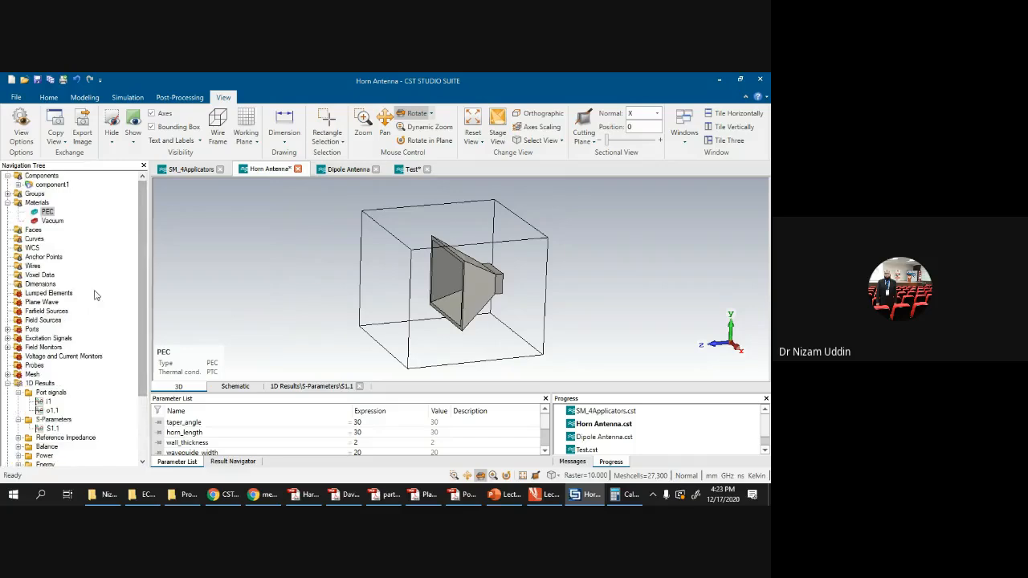
left_click(7, 329)
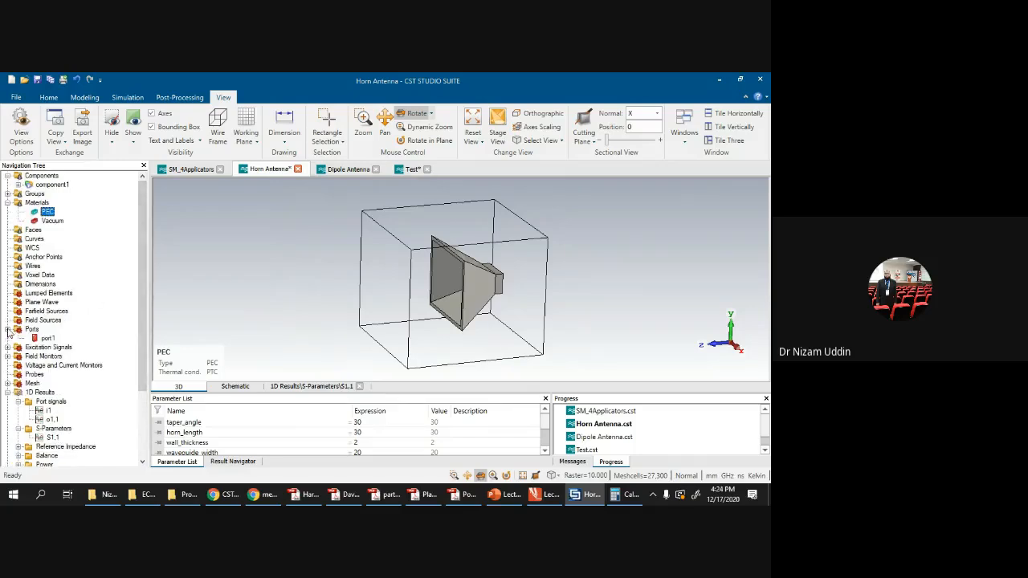
left_click(83, 97)
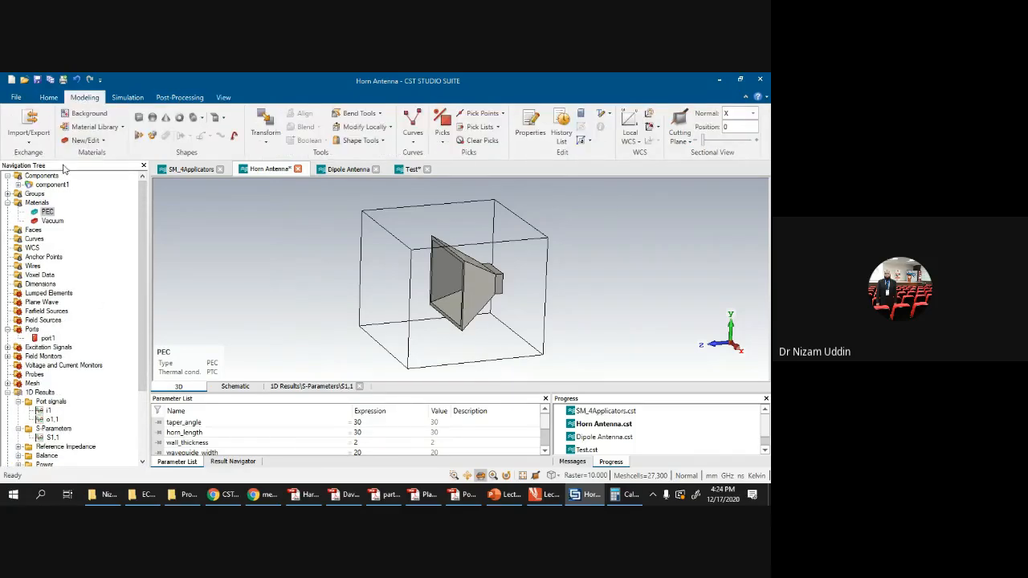
left_click(47, 338)
left_click_drag(376, 279, 406, 167)
scroll(468, 289, "up", 3)
scroll(468, 286, "down", 2)
scroll(469, 285, "up", 3)
mouse_move(468, 285)
left_mouse_down()
mouse_move(453, 284)
mouse_move(592, 321)
mouse_move(579, 330)
mouse_move(626, 221)
mouse_move(569, 230)
mouse_move(658, 238)
mouse_move(613, 280)
mouse_move(653, 244)
mouse_move(525, 238)
mouse_move(603, 264)
mouse_move(624, 222)
mouse_move(522, 261)
left_mouse_up()
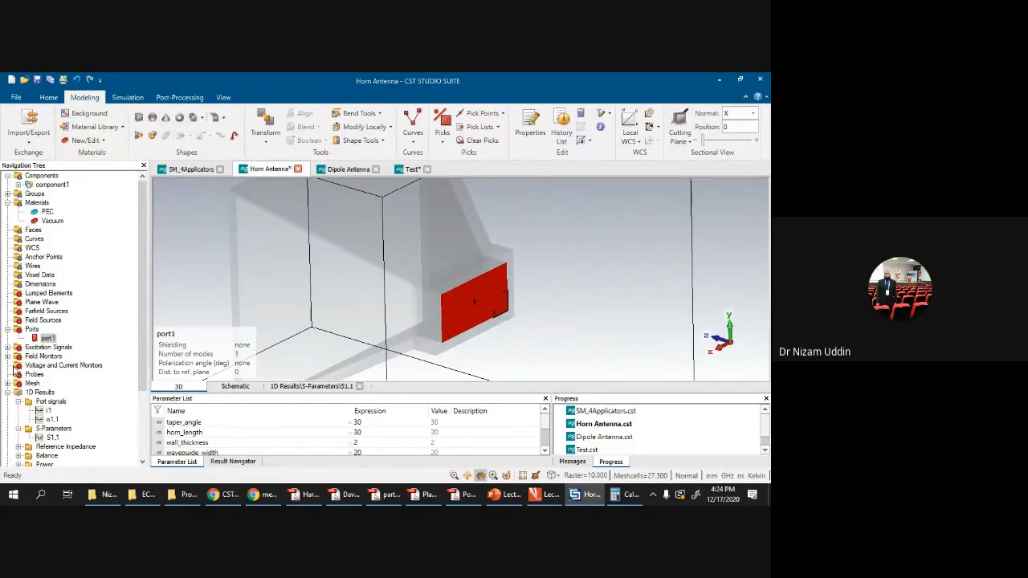
Step: Collapse the horn antenna's 1D results and view the default excitation signal's time plot under Excitation Signals
scroll(30, 347, "down", 2)
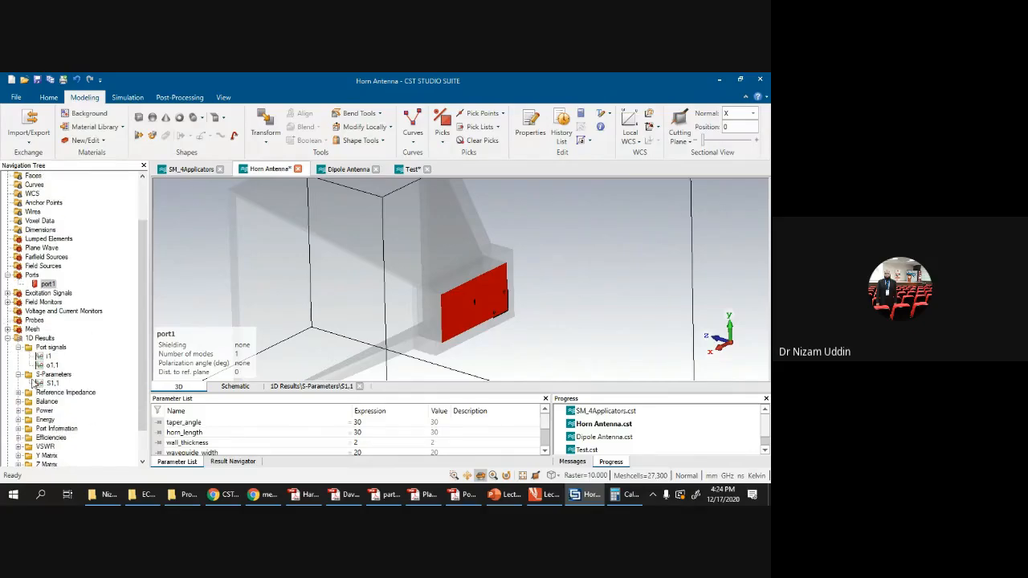
left_click(7, 338)
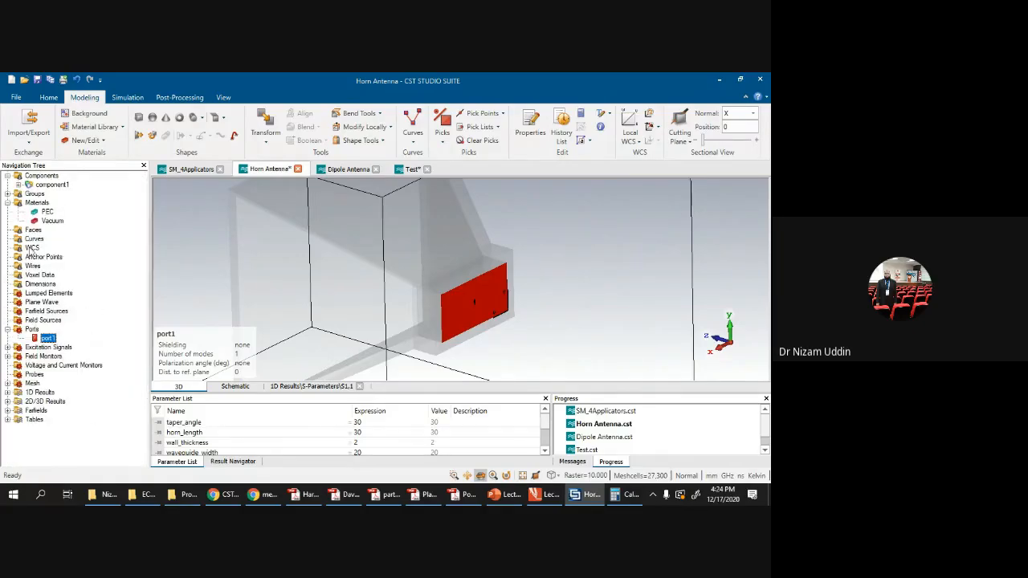
left_click(8, 346)
left_click(43, 356)
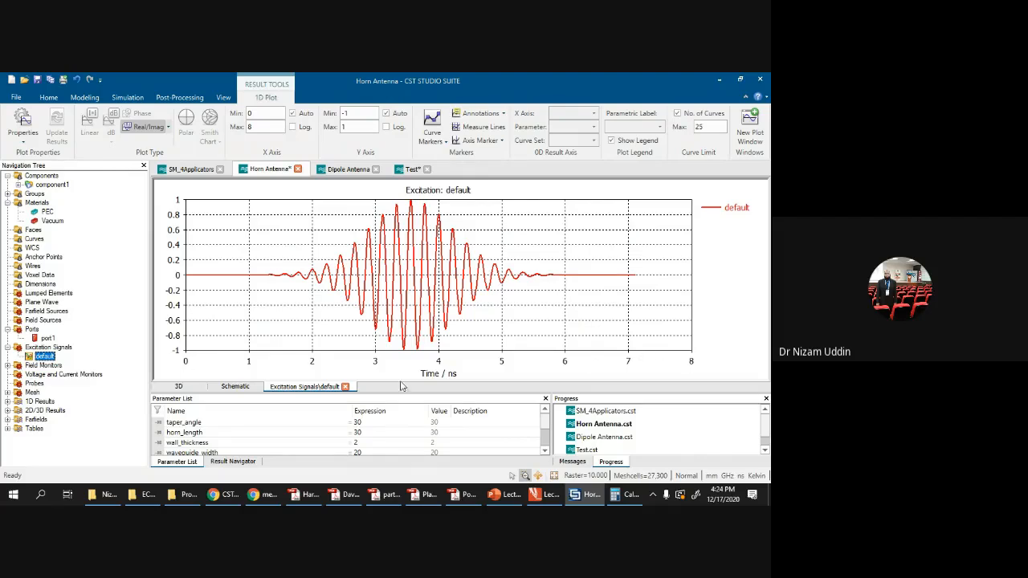
left_click(47, 348)
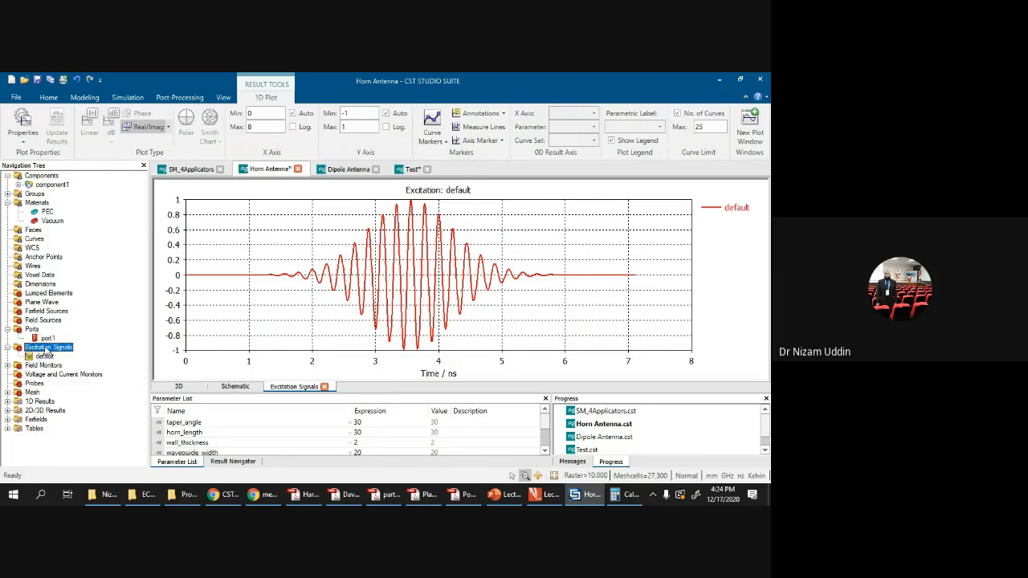
Step: Return to the 3D model of the horn and review the available solver types without choosing one
left_click(40, 175)
left_click_drag(421, 289, 500, 260)
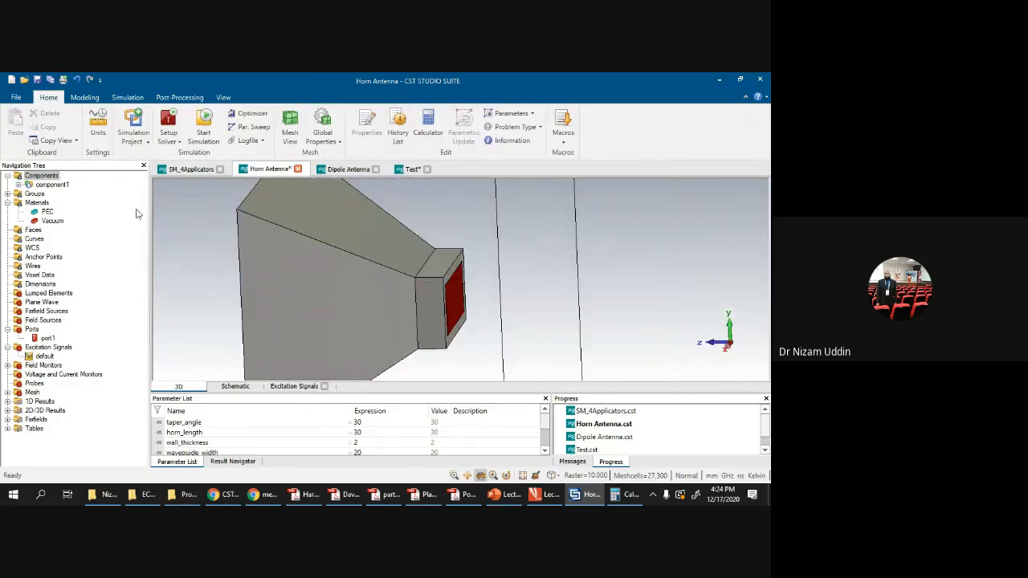
left_click(177, 143)
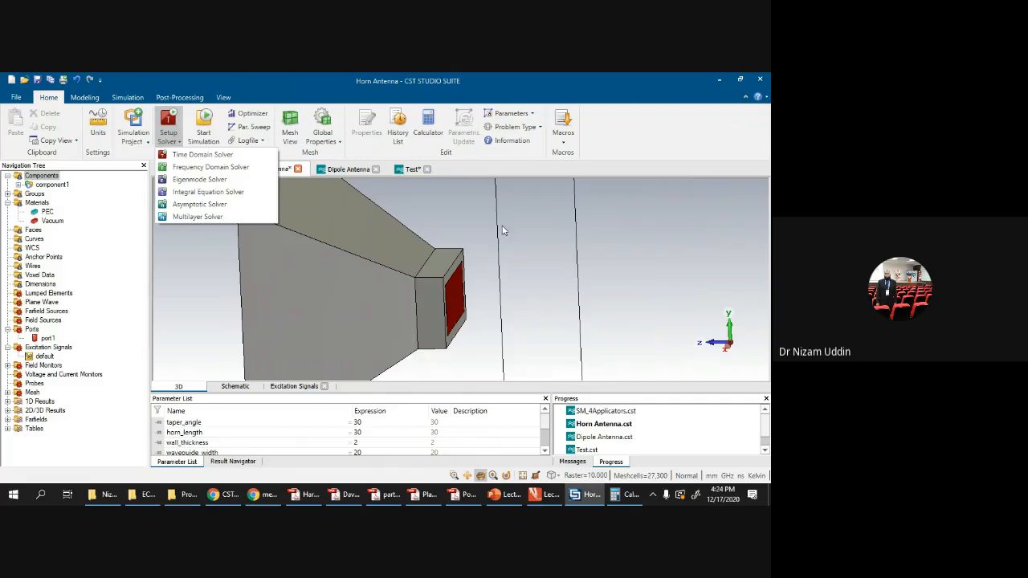
left_click(468, 249)
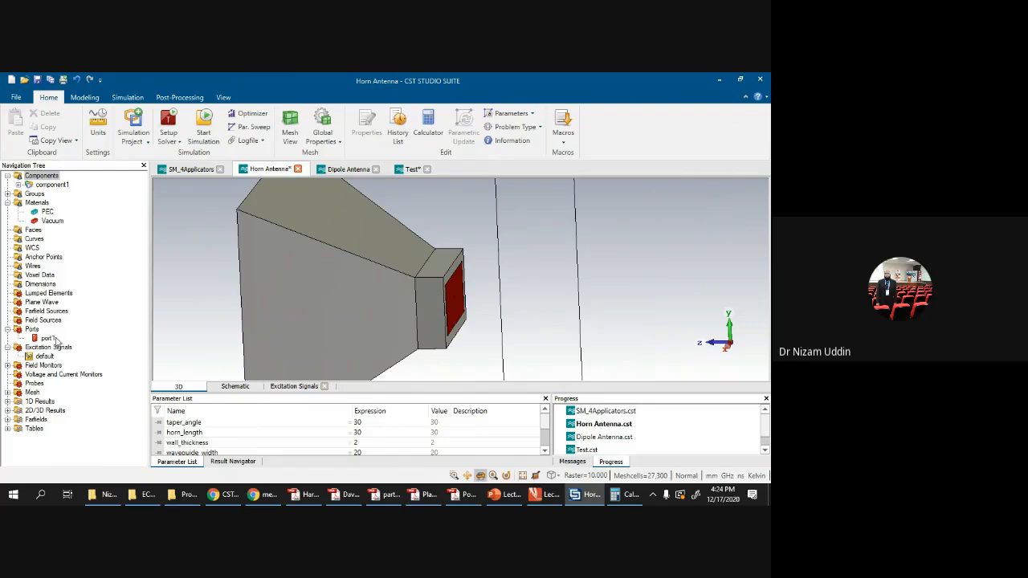
Step: Review the h-field (f=5) monitor's settings under Field Monitors without changes, and highlight the e-field (f=5) monitor
left_click(8, 410)
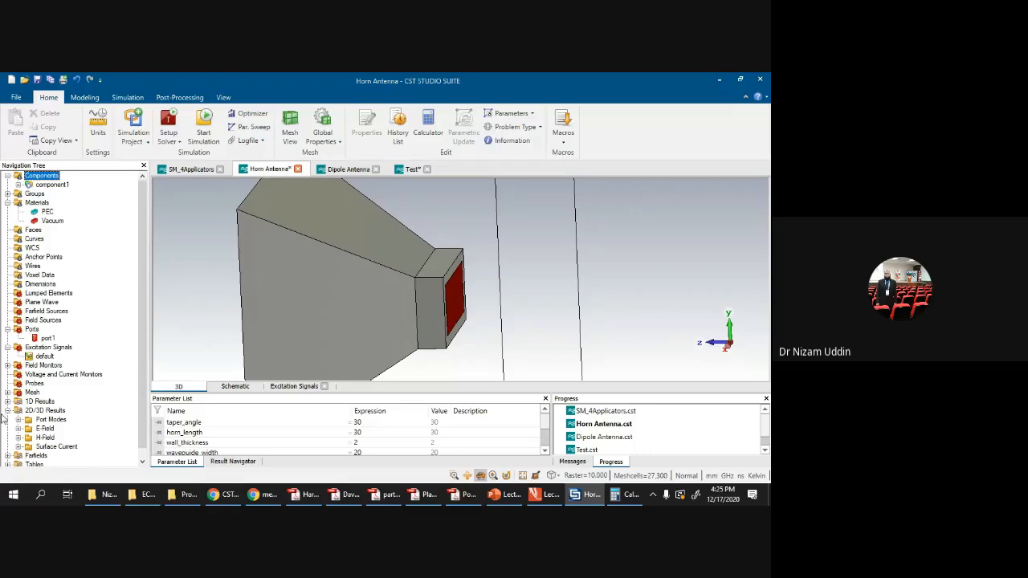
left_click(7, 410)
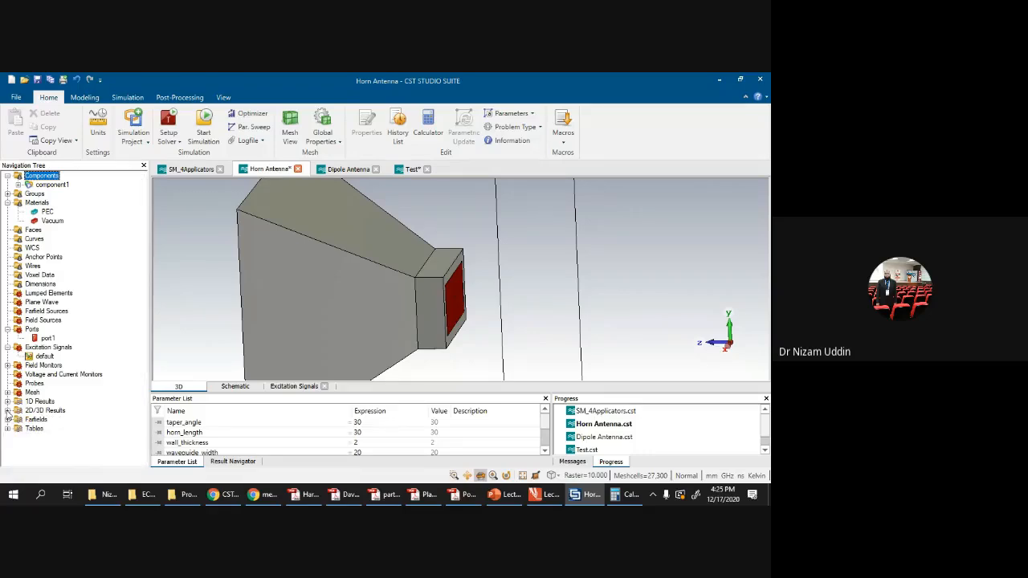
left_click(8, 366)
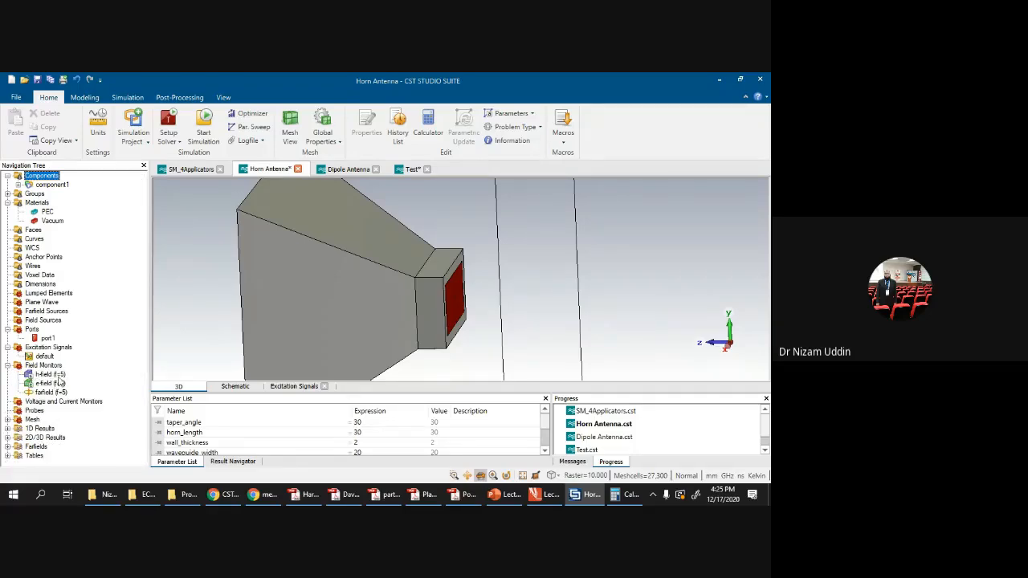
left_click(56, 375)
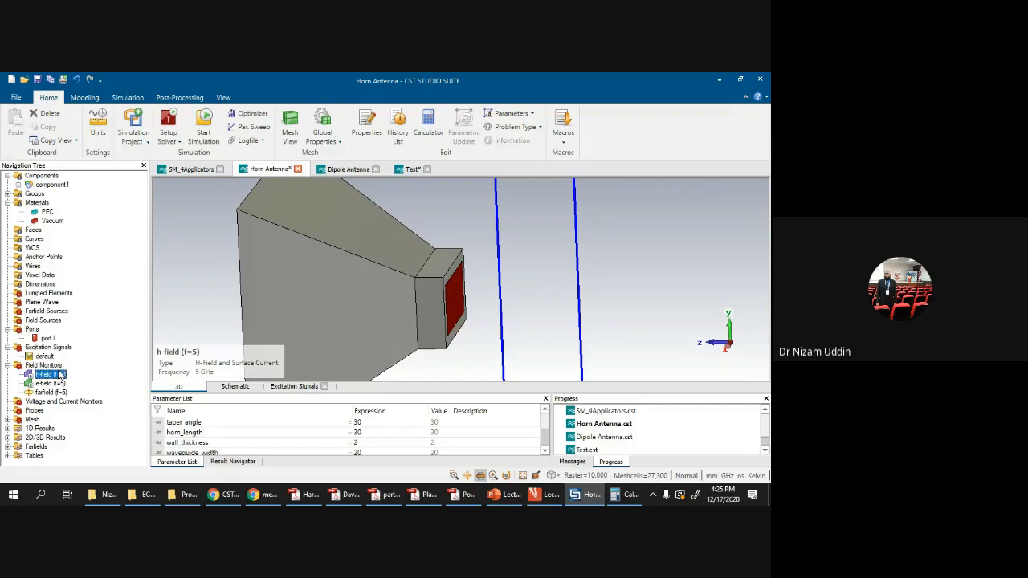
double_click(73, 374)
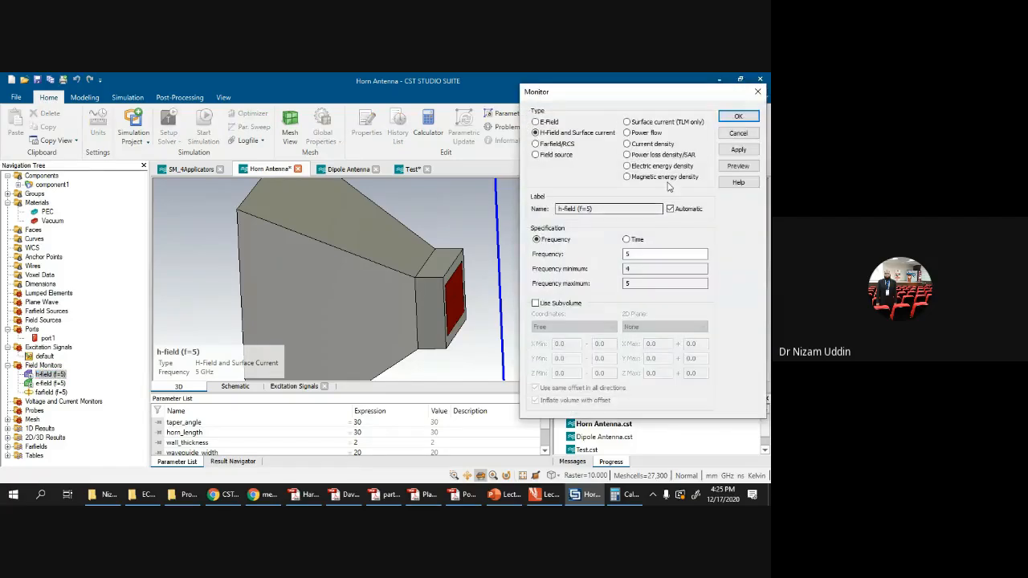
left_click(758, 92)
mouse_move(370, 265)
left_mouse_down()
mouse_move(436, 273)
mouse_move(374, 281)
left_mouse_up()
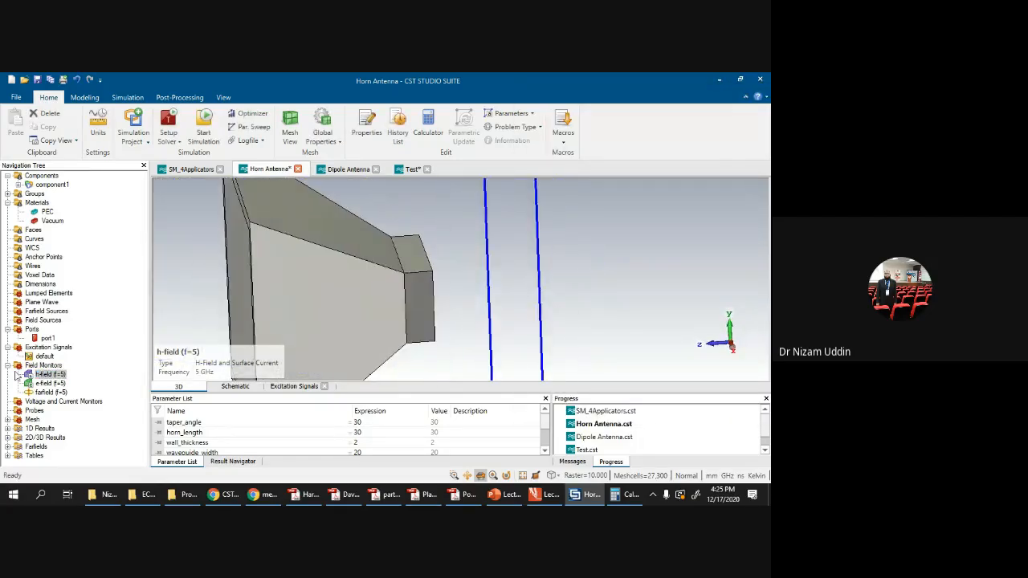
left_click(48, 385)
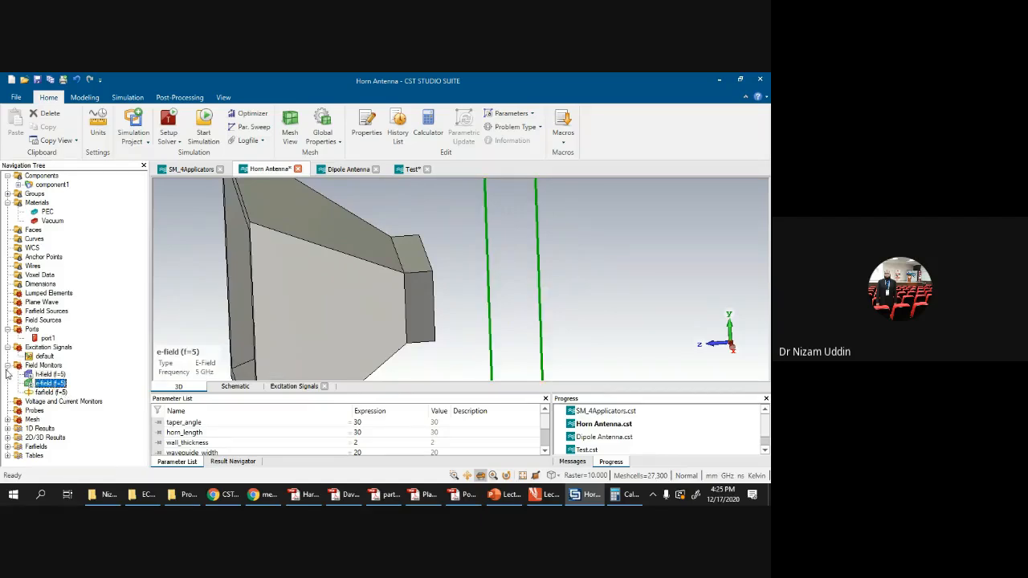
Step: Display the Abs farfield pattern of farfield (f=5) [1] and examine it in 3D
left_click(7, 438)
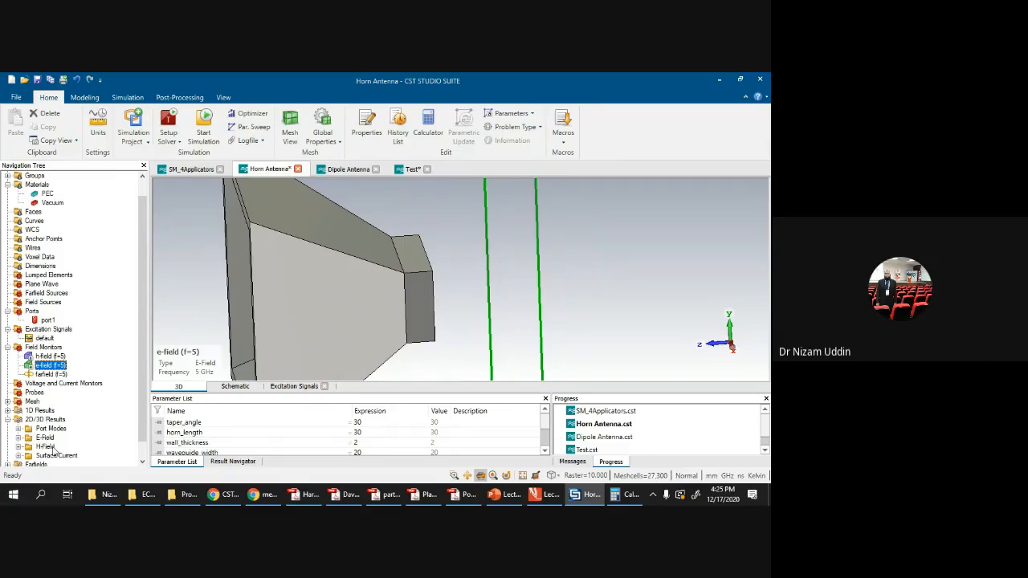
scroll(49, 455, "down", 1)
left_click(7, 446)
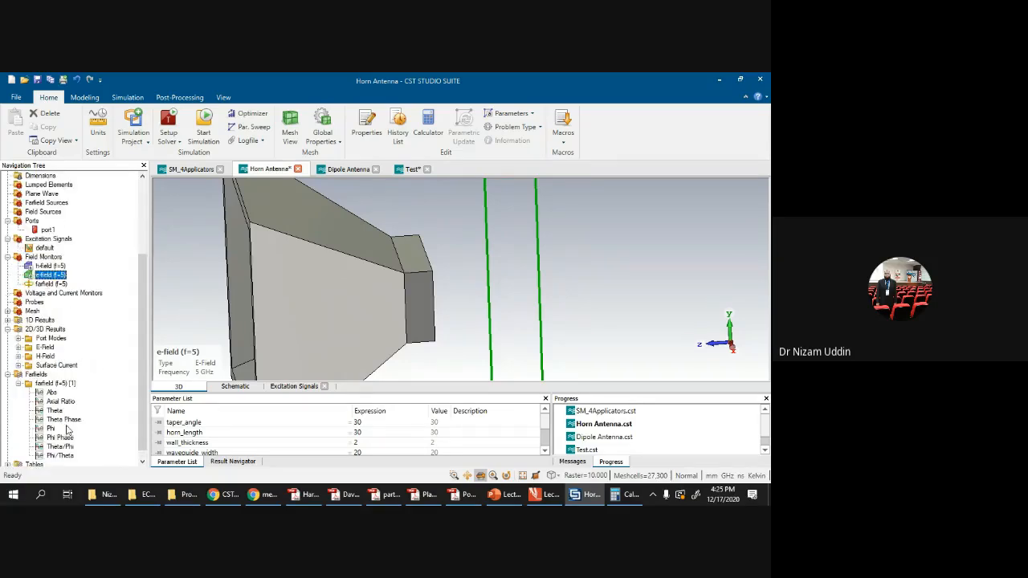
scroll(66, 425, "down", 1)
left_click(52, 383)
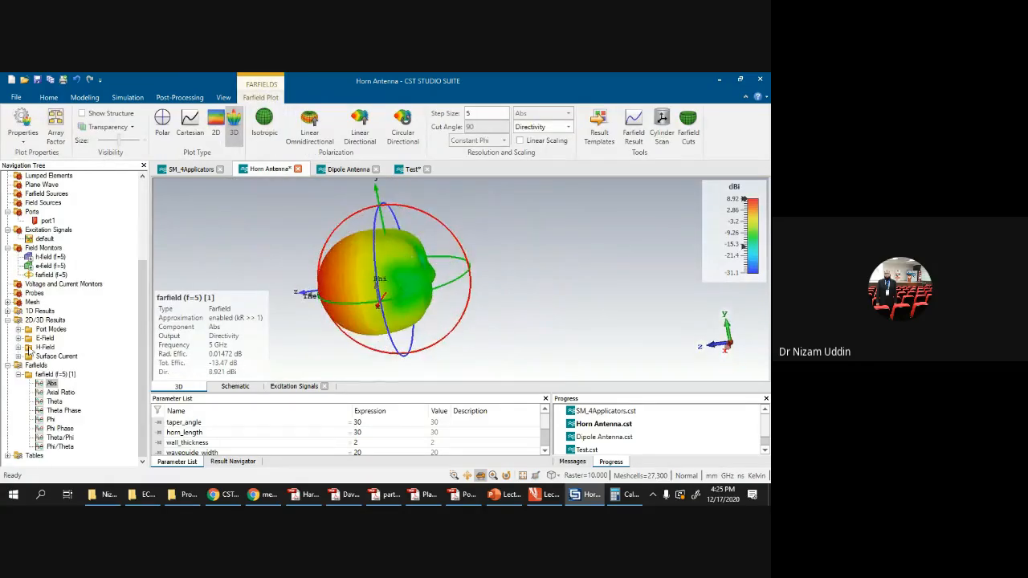
left_click_drag(461, 293, 441, 265)
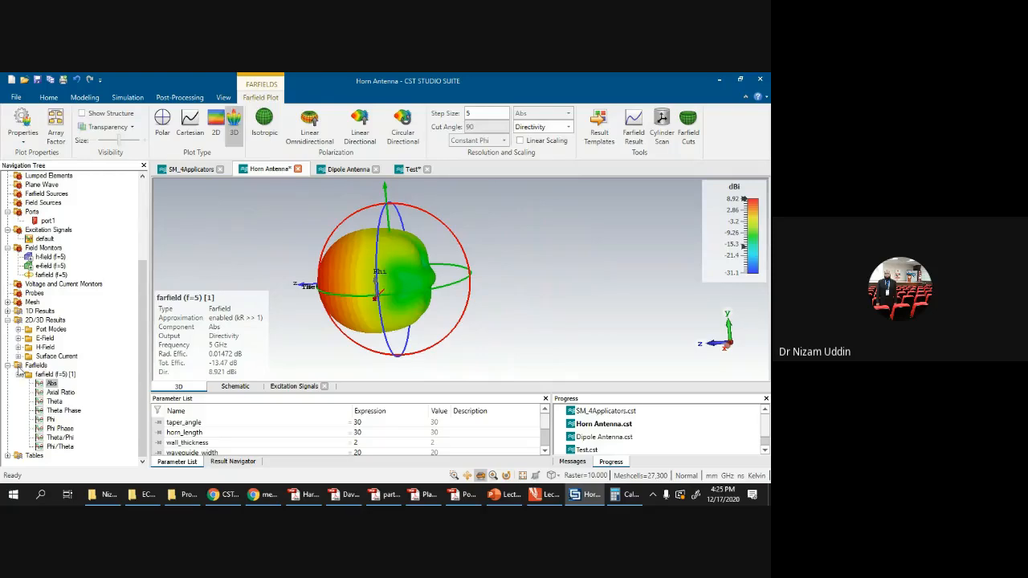
Step: Collapse the farfield results and display the e-field (f=5) [1] result as a 3D plot
left_click(7, 365)
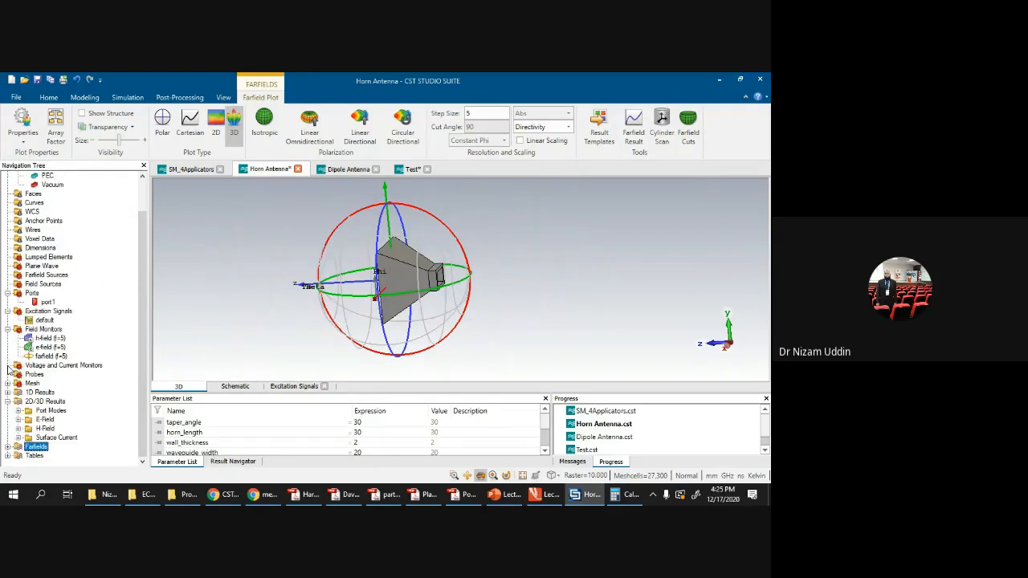
left_click(17, 419)
left_click(63, 429)
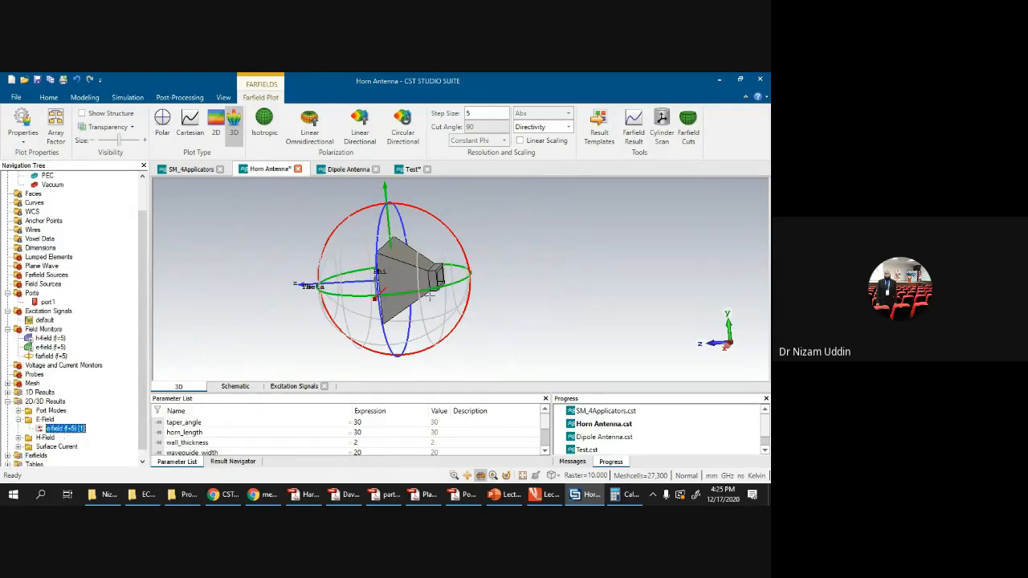
mouse_move(522, 239)
left_mouse_down()
mouse_move(477, 276)
mouse_move(601, 278)
mouse_move(522, 289)
mouse_move(457, 333)
mouse_move(618, 378)
mouse_move(653, 282)
mouse_move(737, 411)
mouse_move(567, 245)
mouse_move(571, 232)
mouse_move(538, 211)
mouse_move(504, 192)
mouse_move(483, 223)
mouse_move(510, 233)
mouse_move(446, 233)
left_mouse_up()
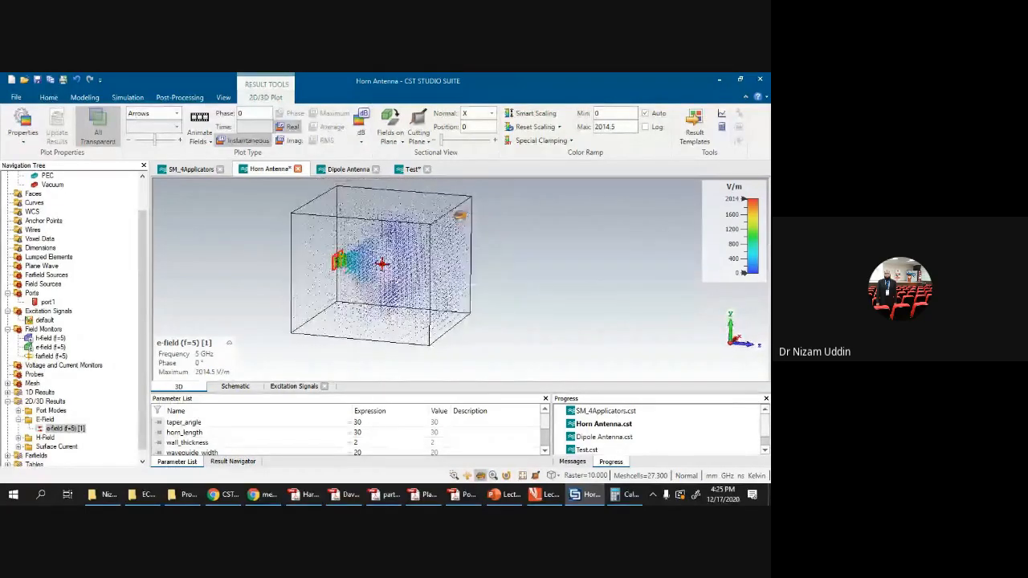
Step: Toggle the e-field plot's All Transparent display off and on, and view the field as an Isosurface plot
left_click(102, 127)
left_click(103, 127)
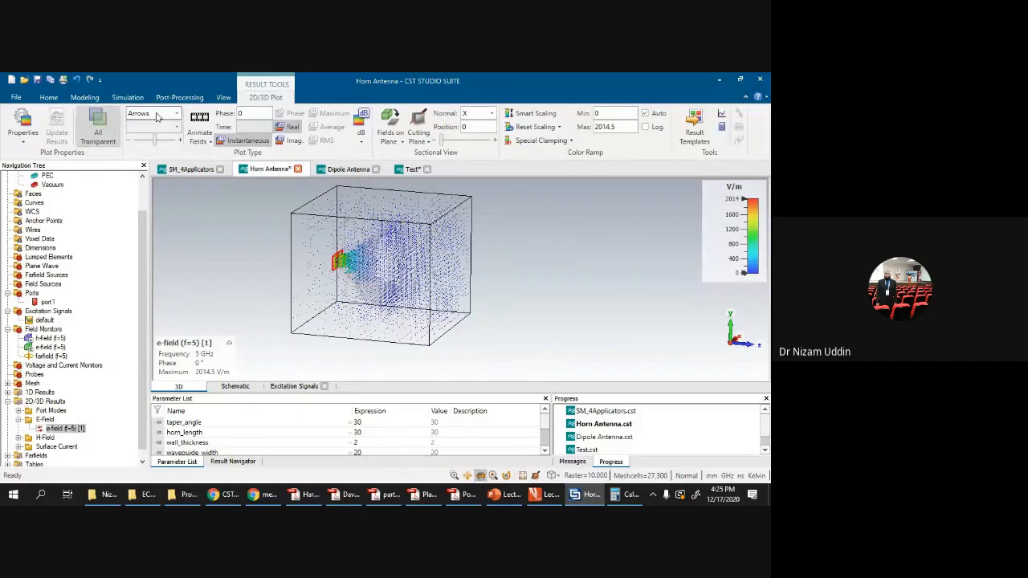
left_click(176, 114)
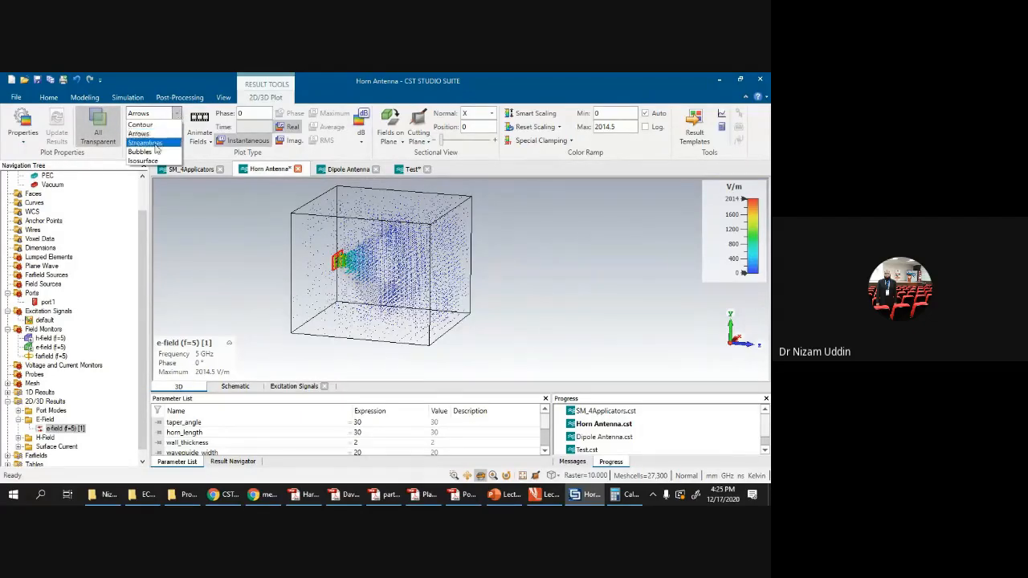
left_click(143, 161)
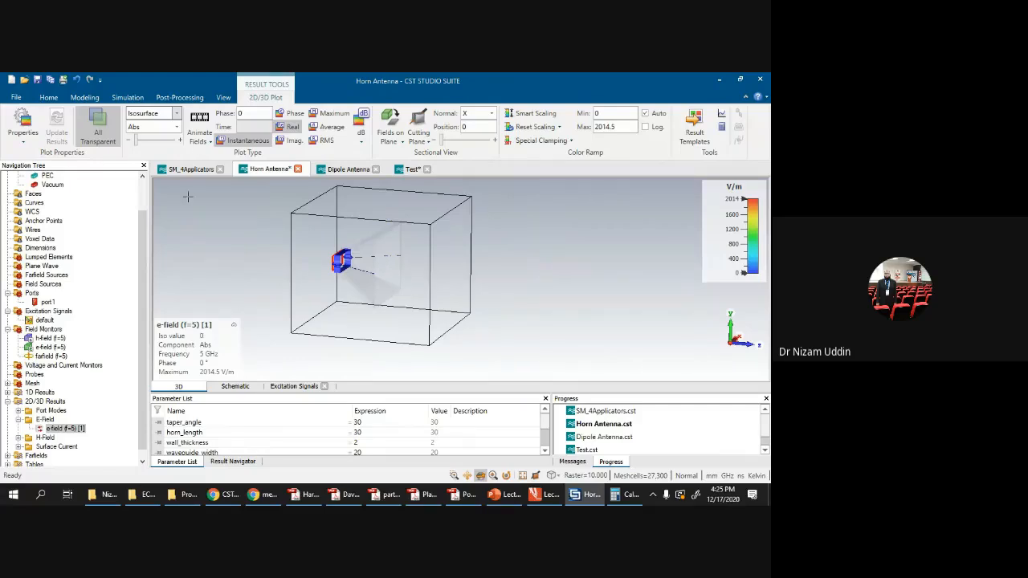
mouse_move(137, 145)
left_mouse_down()
mouse_move(150, 146)
mouse_move(137, 141)
left_mouse_up()
Step: Show the e-field as Arrows, animate the field while viewing it from another angle, and stop the animation
left_click(176, 114)
left_click(150, 135)
left_click(201, 120)
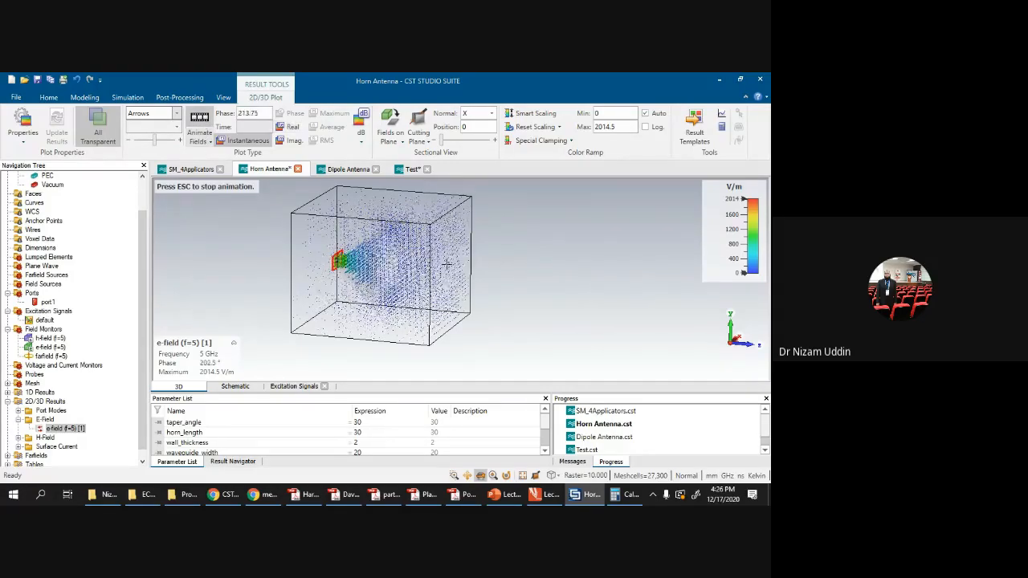
left_click_drag(515, 269, 562, 241)
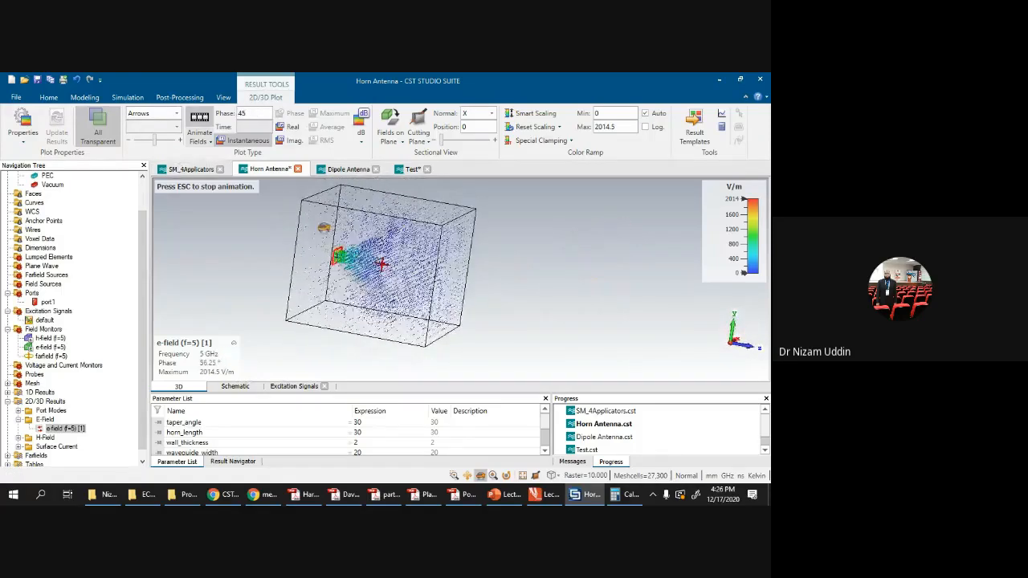
left_click(202, 121)
Step: Turn off All Transparent for the e-field arrow plot and examine the solid horn from the side
left_click_drag(252, 198, 302, 199)
left_click_drag(350, 269, 454, 312)
left_click(97, 126)
mouse_move(350, 245)
left_mouse_down()
mouse_move(381, 257)
mouse_move(355, 245)
left_mouse_up()
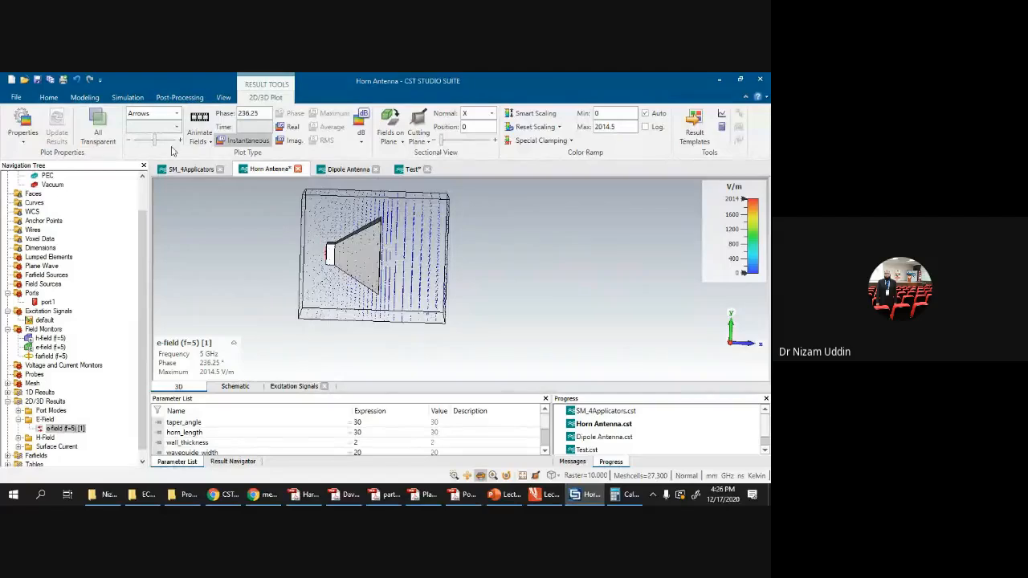
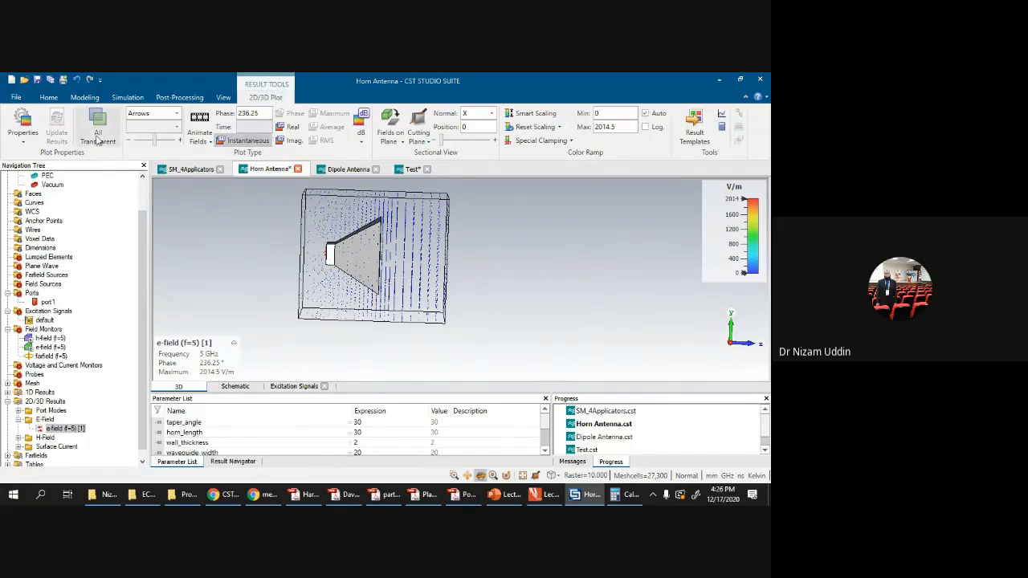
Step: Show the e-field as a Contour plot, animate it looking into the horn's aperture, and stop the animation, keeping the Abs component
left_click(178, 113)
left_click(145, 124)
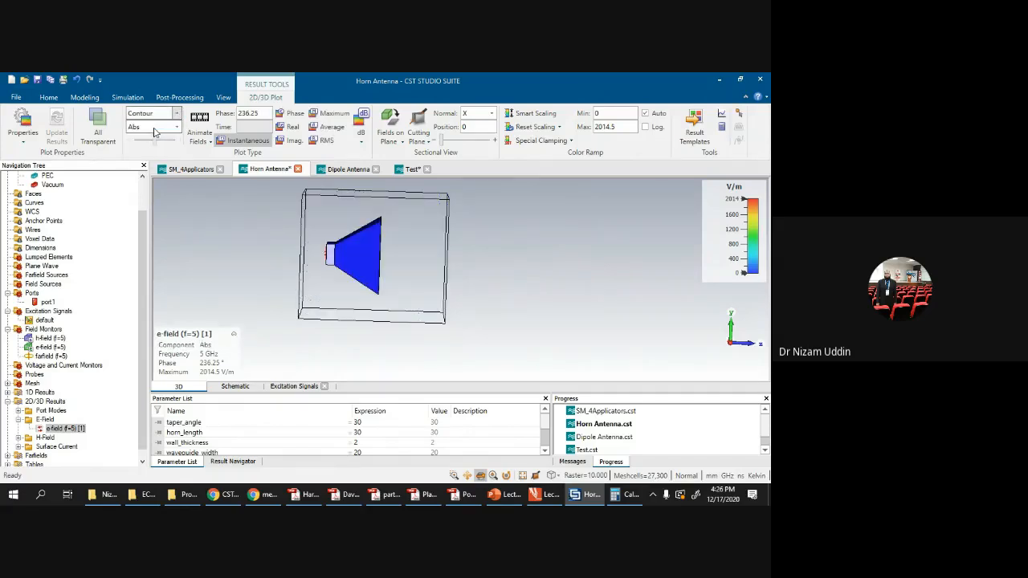
left_click(199, 118)
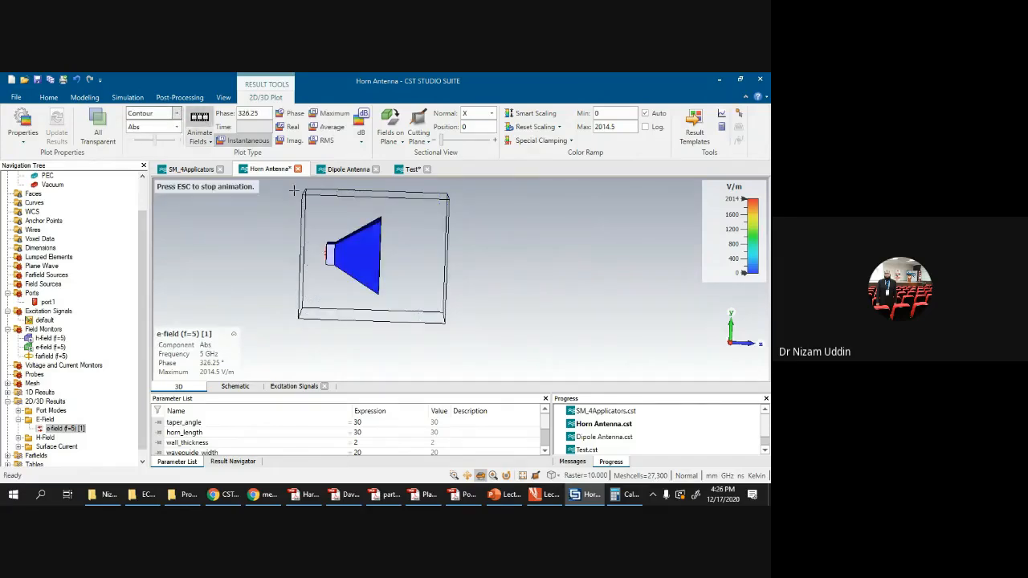
left_click_drag(278, 211, 235, 262)
left_click_drag(278, 210, 218, 248)
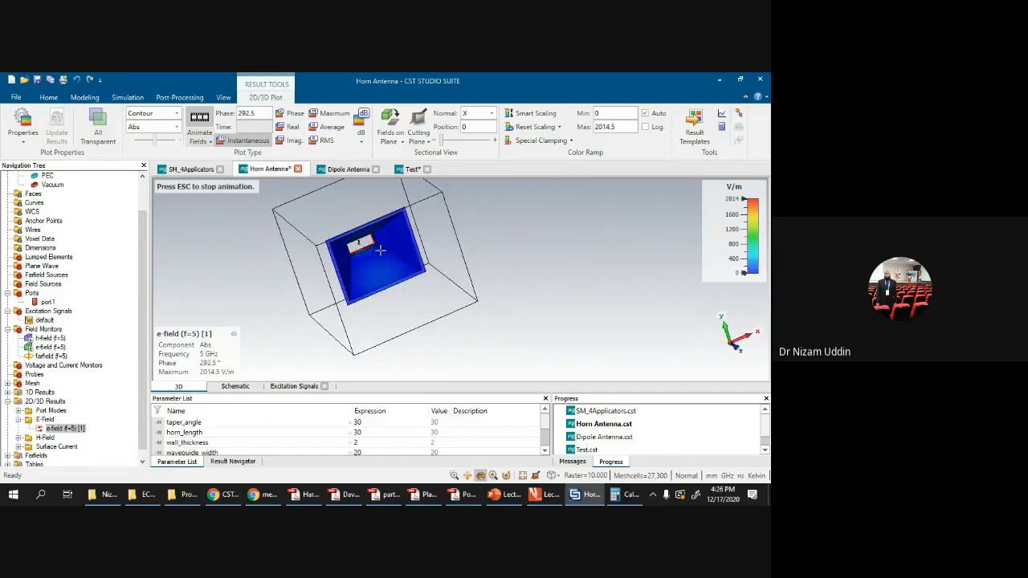
left_click(199, 122)
left_click(176, 127)
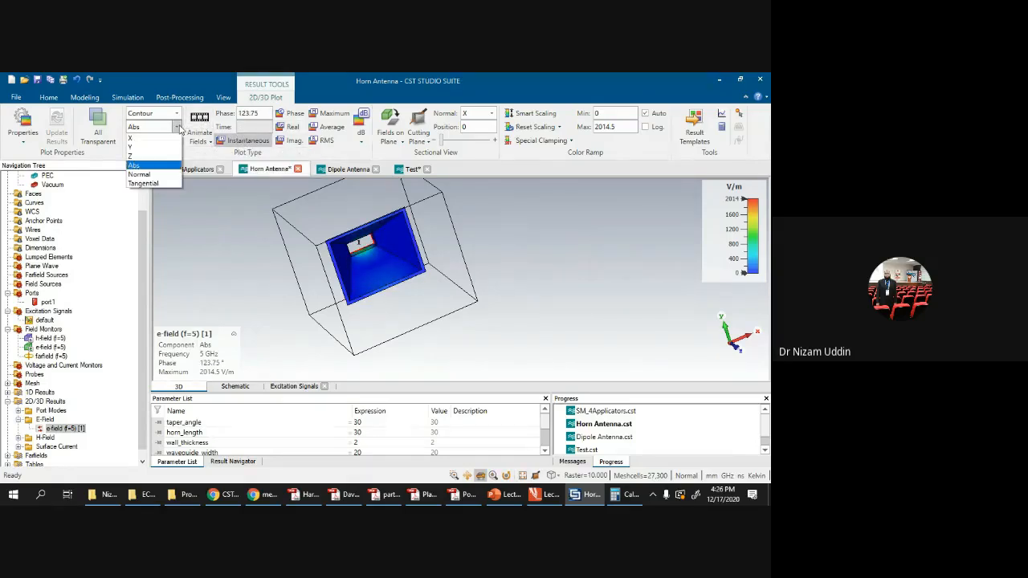
left_click(176, 127)
Step: Show the e-field as an Isosurface plot, animate it looking into the horn's aperture, and stop the animation
left_click(176, 113)
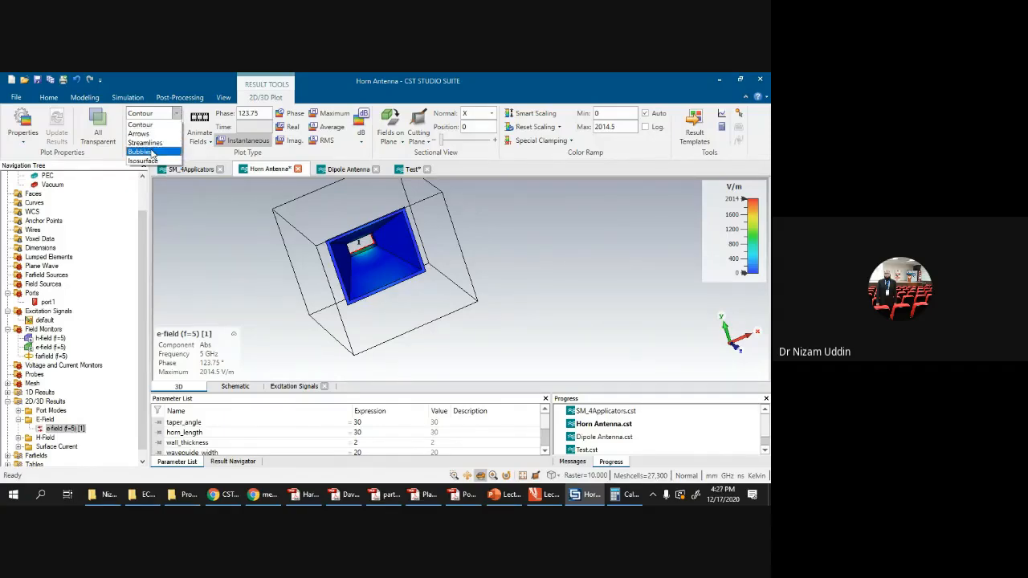
left_click(143, 160)
left_click(200, 129)
mouse_move(327, 238)
left_mouse_down()
mouse_move(339, 209)
mouse_move(411, 169)
mouse_move(364, 241)
mouse_move(438, 216)
left_mouse_up()
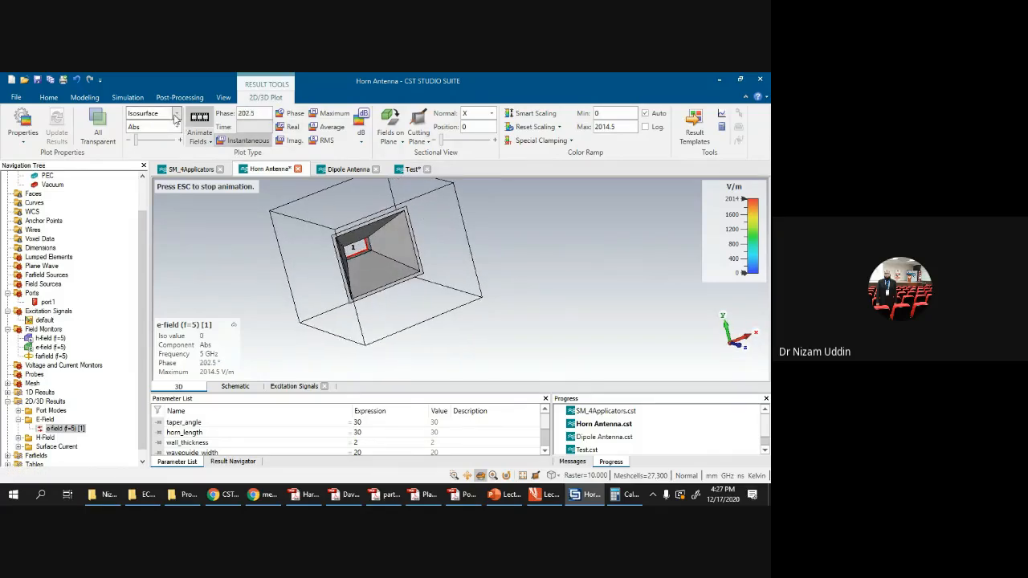
left_click(207, 119)
Step: Return the e-field to a Contour plot, animate it while viewing the horn from the side, and stop the animation
left_click(165, 113)
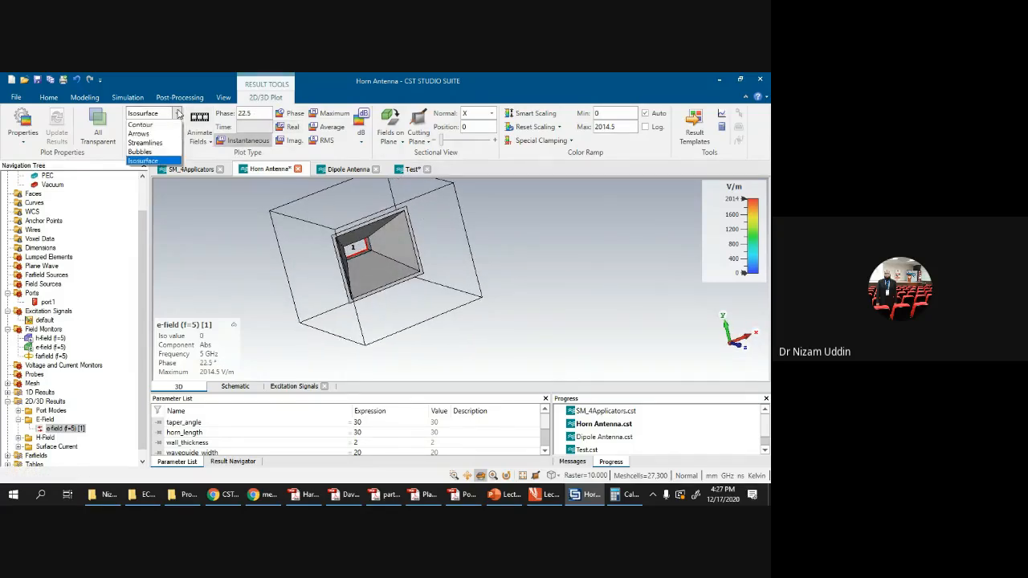
left_click(145, 125)
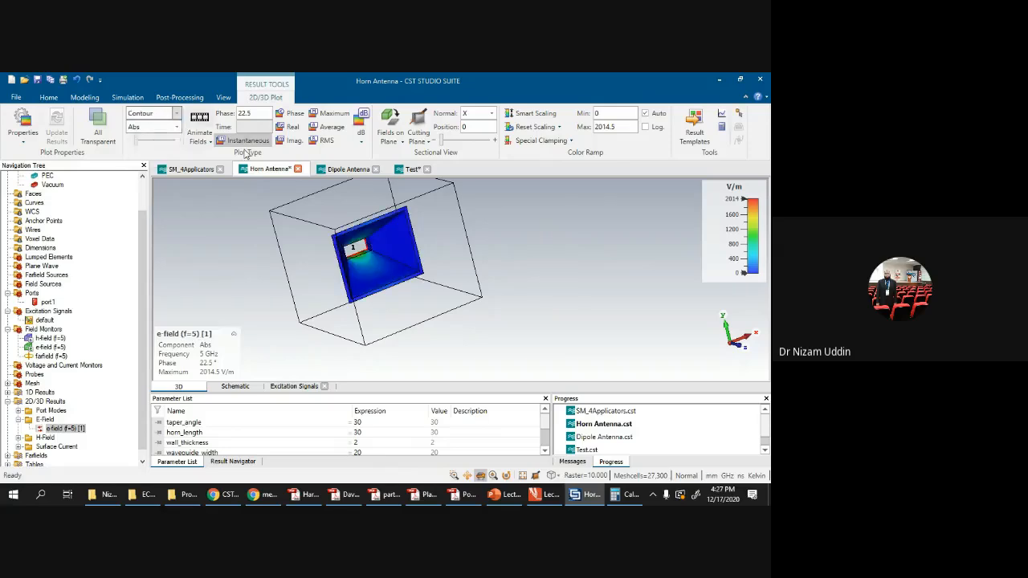
left_click(200, 120)
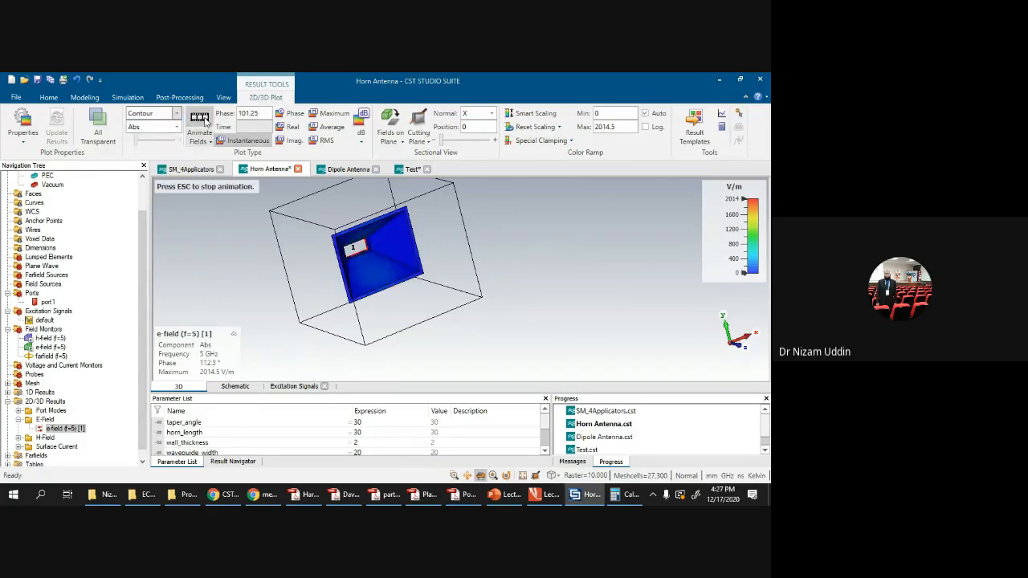
left_click_drag(401, 241, 525, 230)
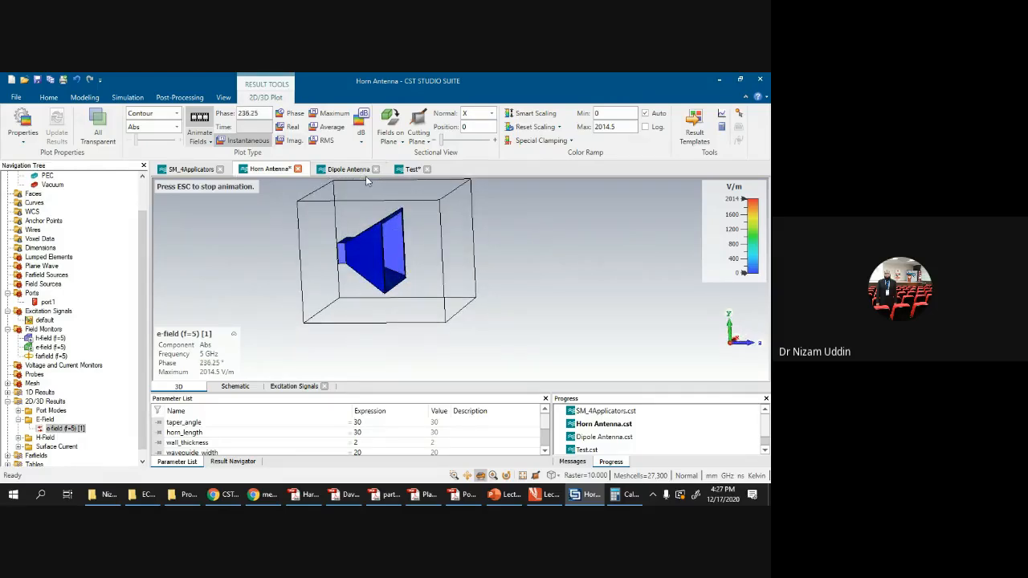
left_click_drag(433, 246, 342, 285)
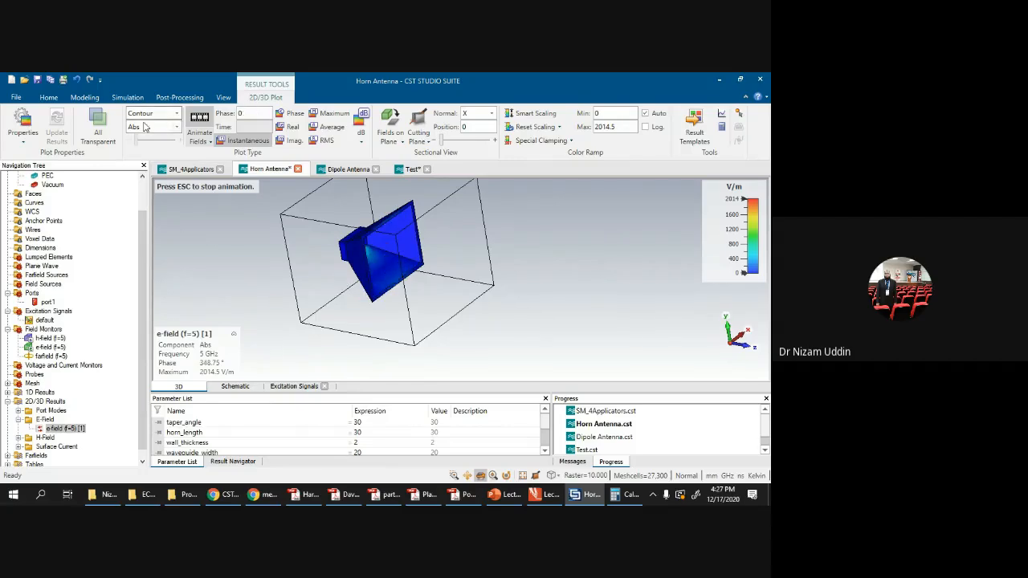
left_click(199, 124)
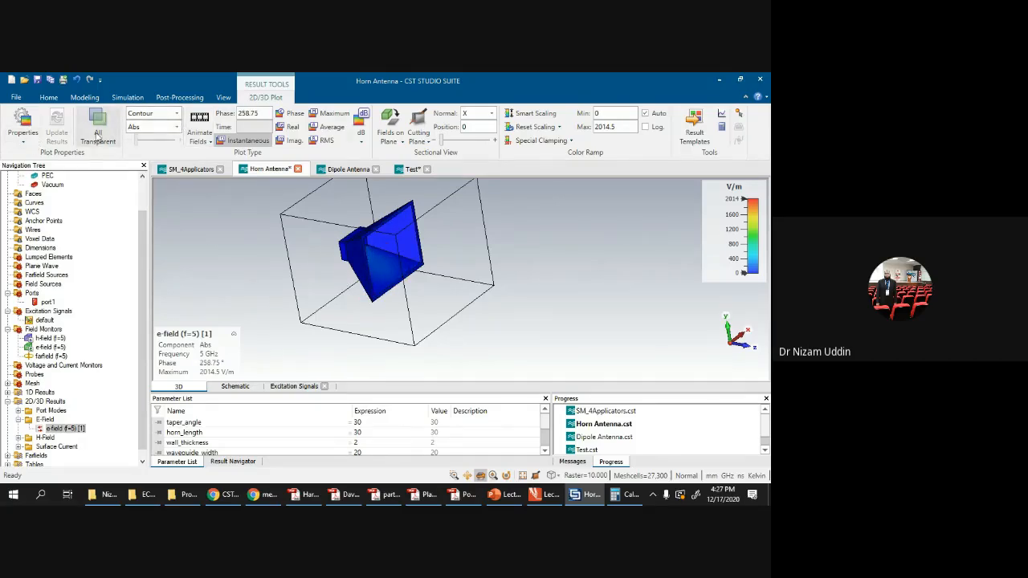
Step: Review the e-field plot's scalar, arrow and streamline properties, lower the animation rate, and start the animation
left_click(24, 119)
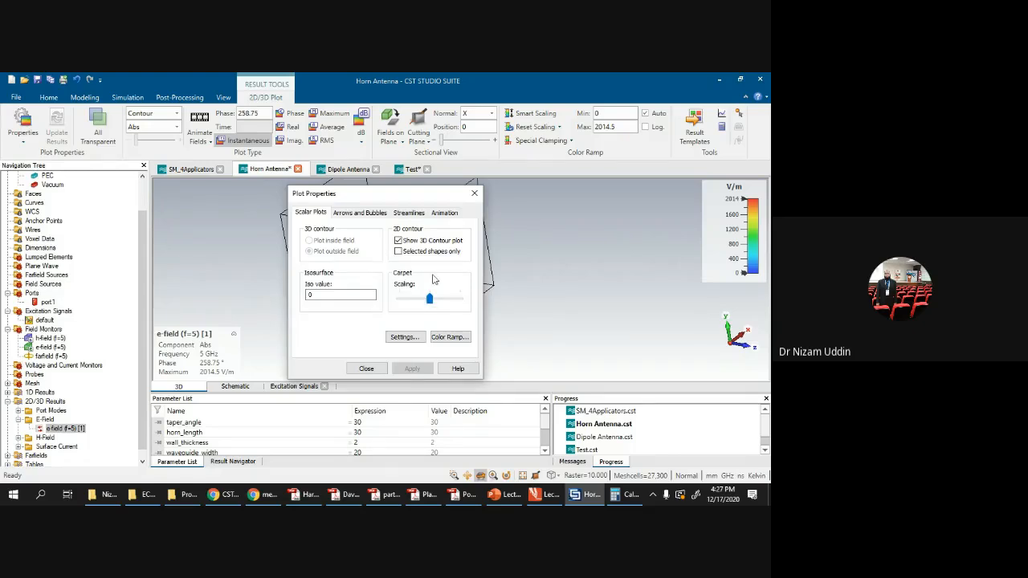
left_click(361, 214)
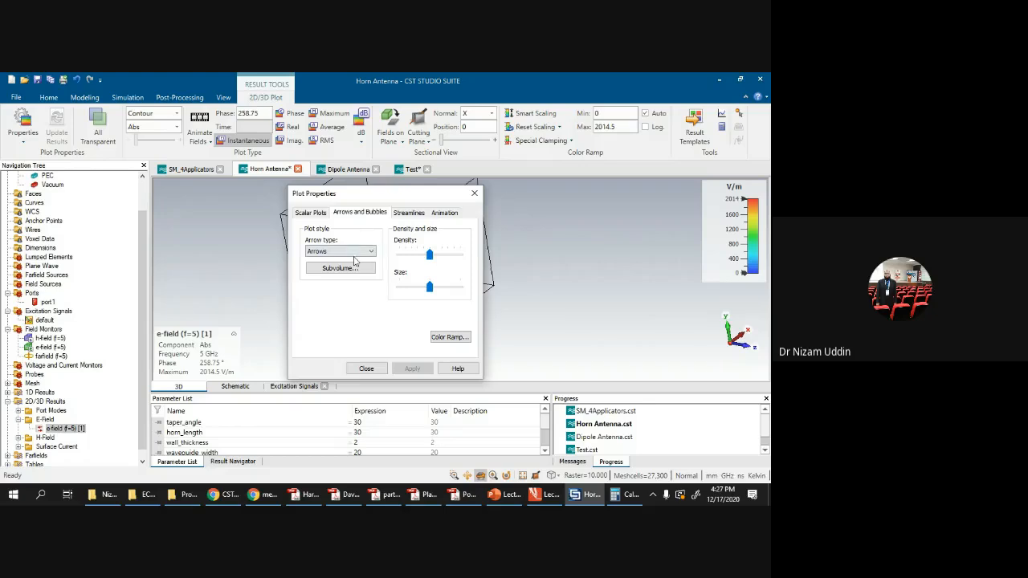
left_click(426, 214)
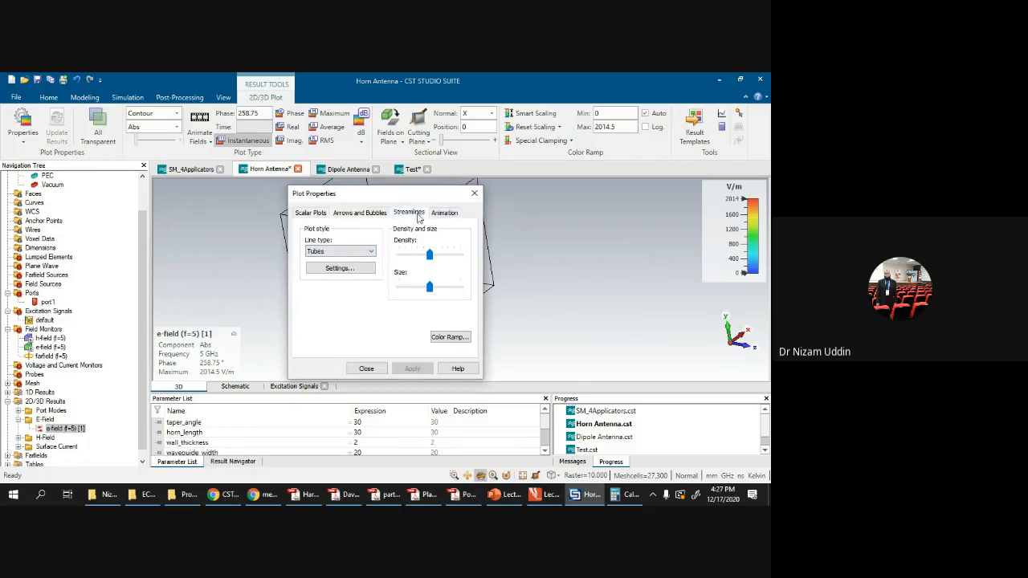
left_click(444, 215)
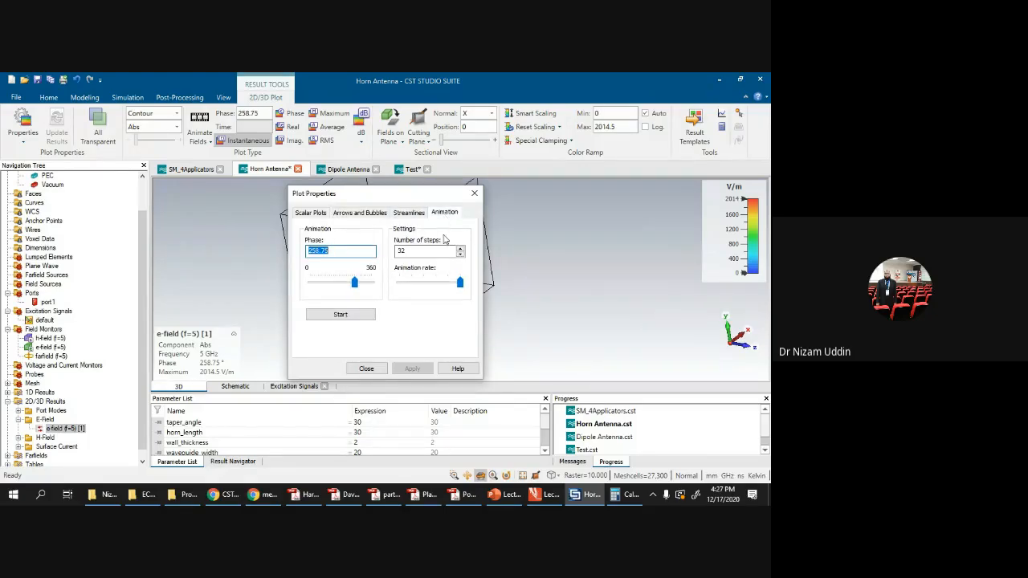
left_click_drag(458, 286, 431, 287)
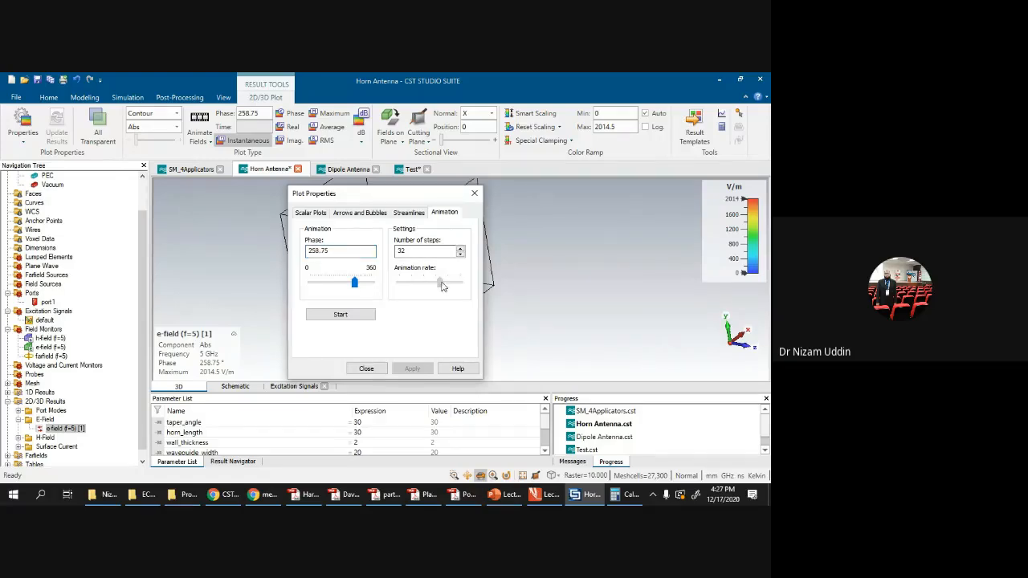
left_click(351, 314)
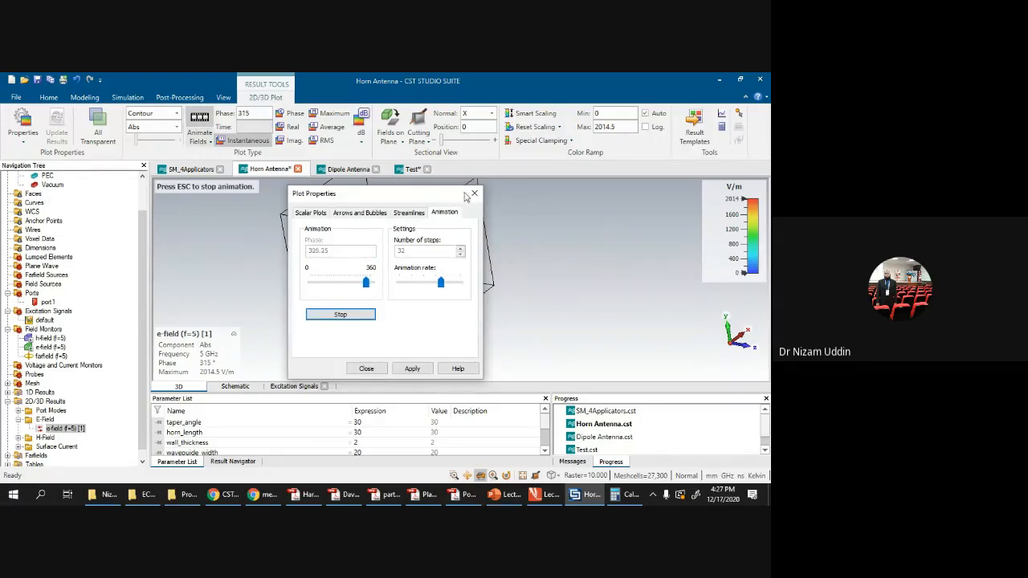
Step: Examine the slowed e-field animation inside the horn's aperture, close the plot properties, and stop the animation
left_click_drag(428, 199, 730, 197)
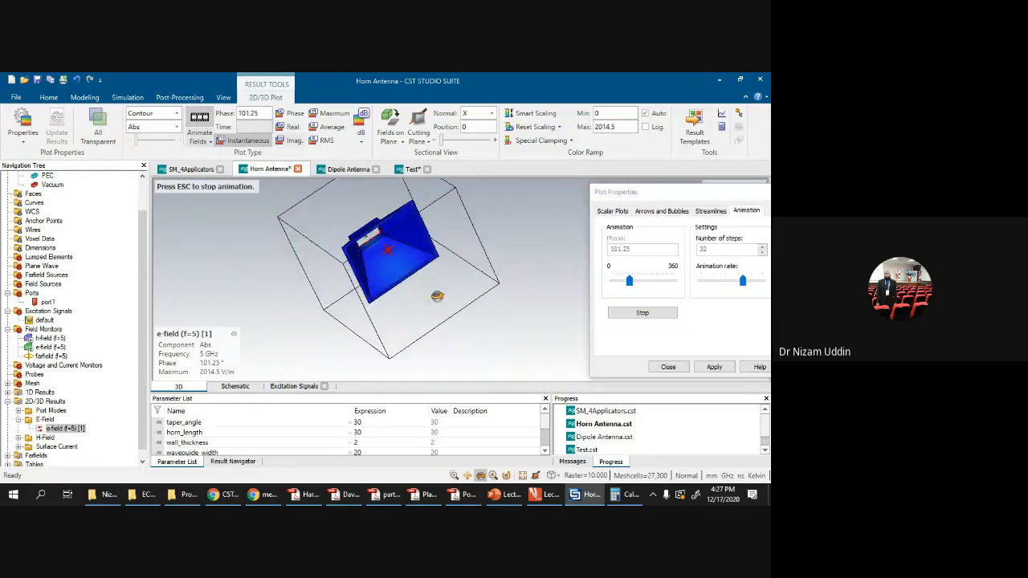
left_click_drag(430, 296, 450, 215)
left_click_drag(682, 192, 606, 194)
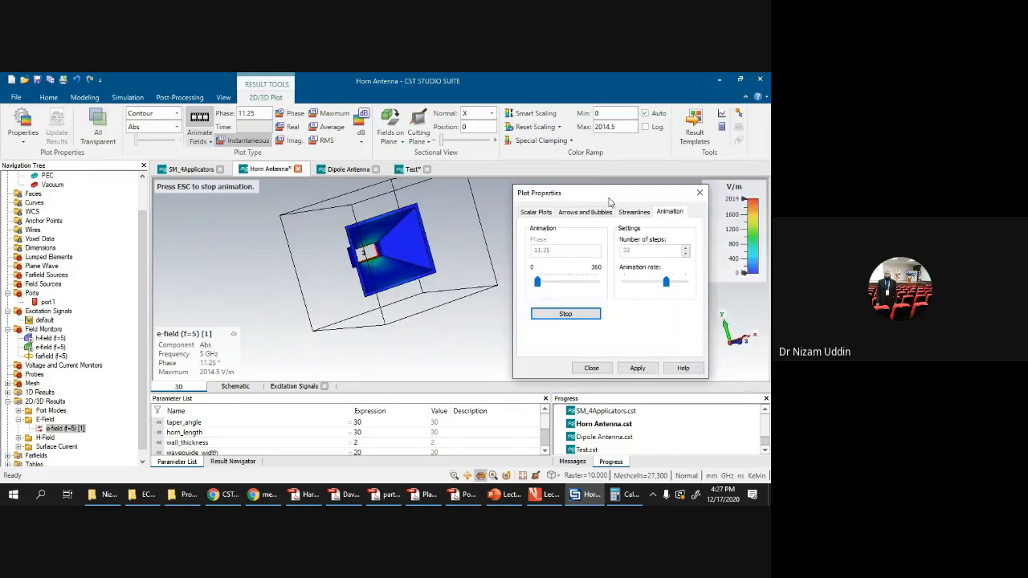
left_click(697, 194)
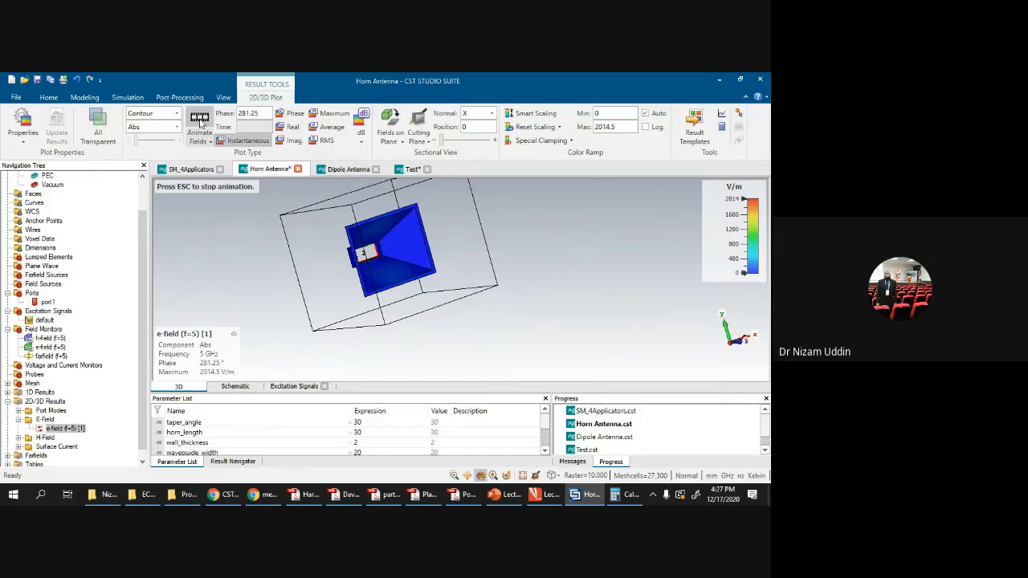
left_click_drag(404, 261, 386, 294)
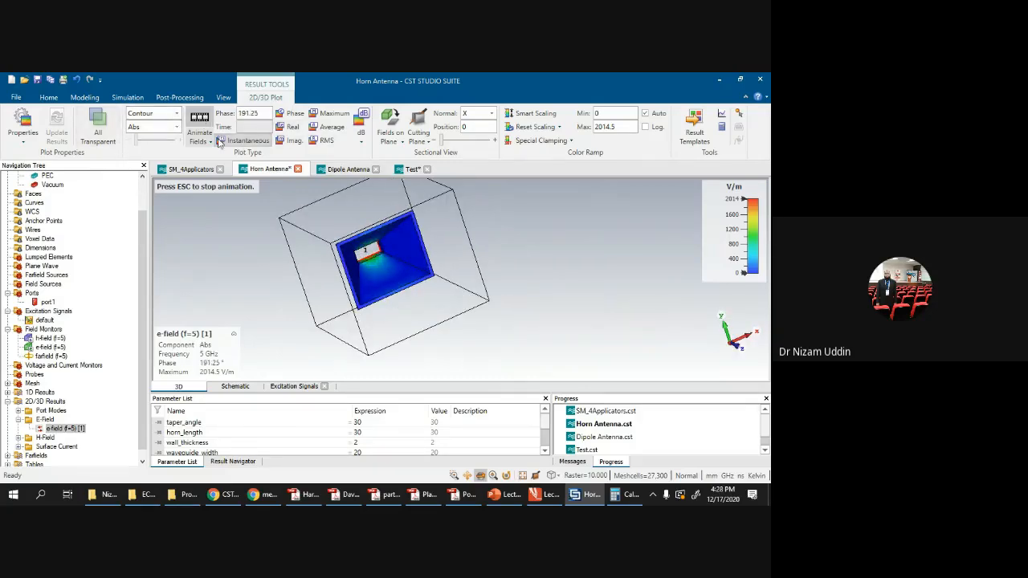
left_click(201, 120)
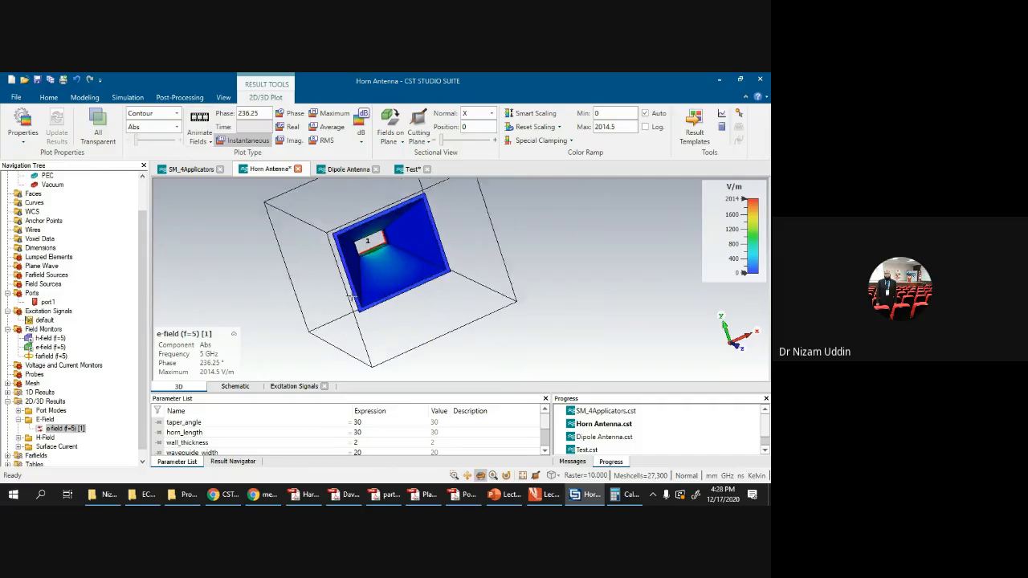
Step: Open the Abs component of the farfield (f=5) result and examine its 3D directivity pattern from the side
scroll(42, 440, "down", 1)
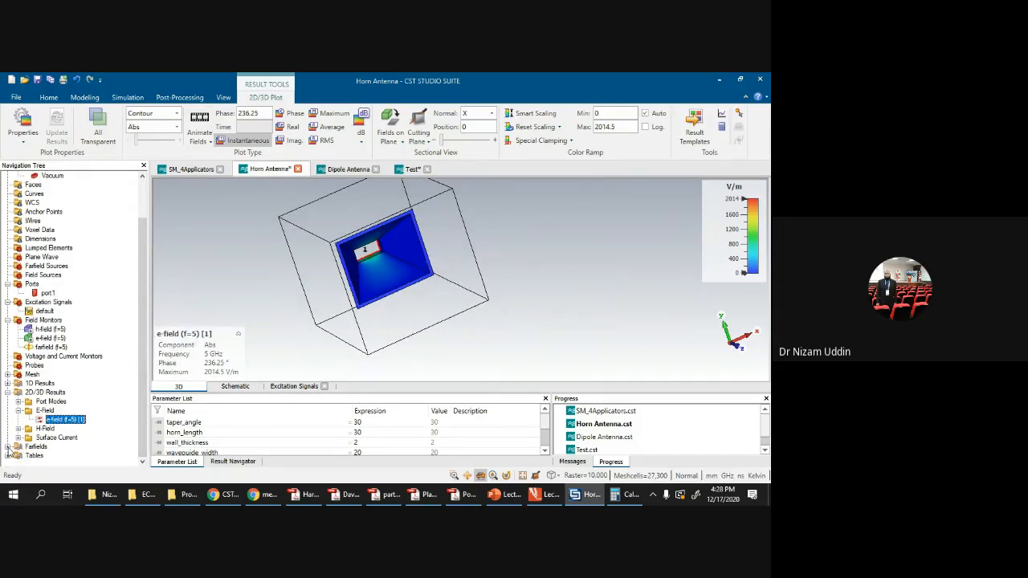
left_click(7, 447)
left_click(51, 392)
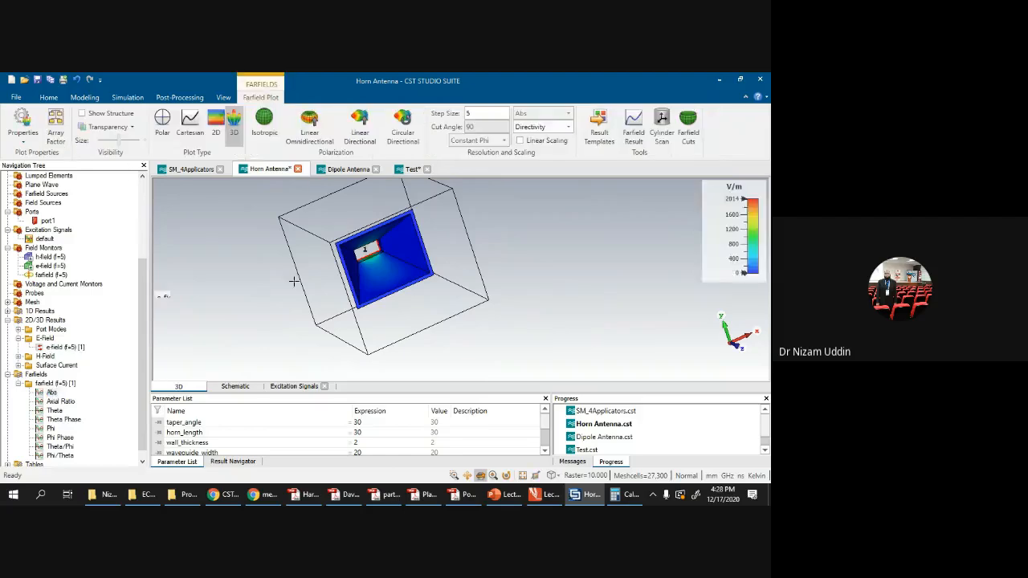
left_click_drag(464, 311, 338, 307)
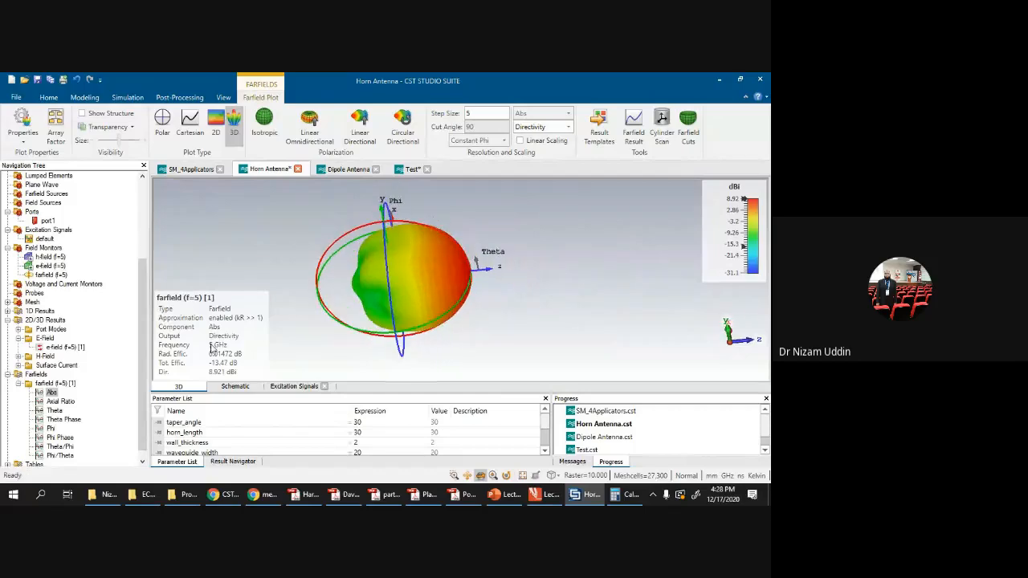
Step: Open the h-field (f=5) result and animate its contour plot while turning toward the horn's aperture
left_click(39, 357)
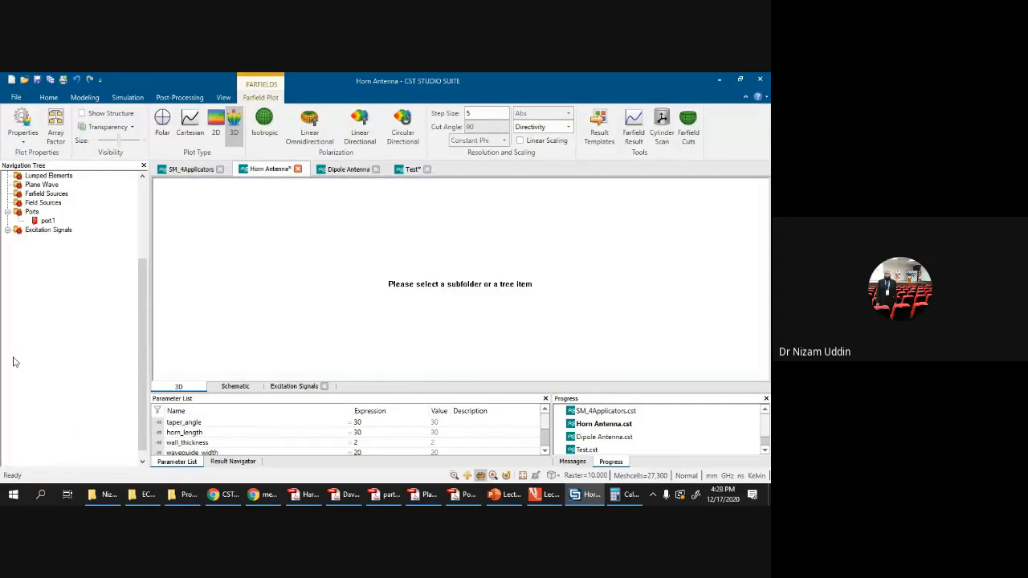
left_click(18, 357)
left_click(18, 357)
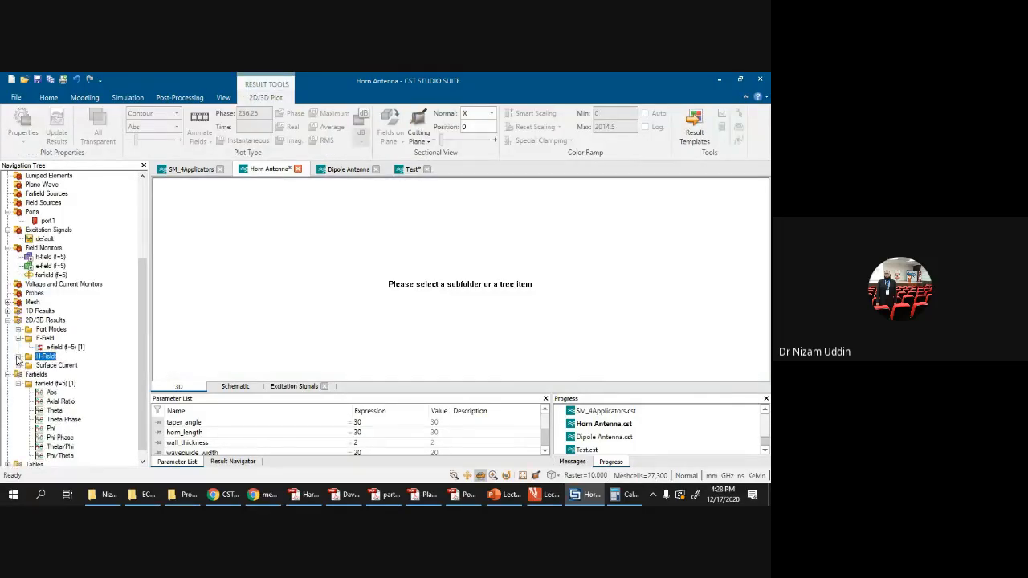
left_click(18, 356)
left_click(65, 365)
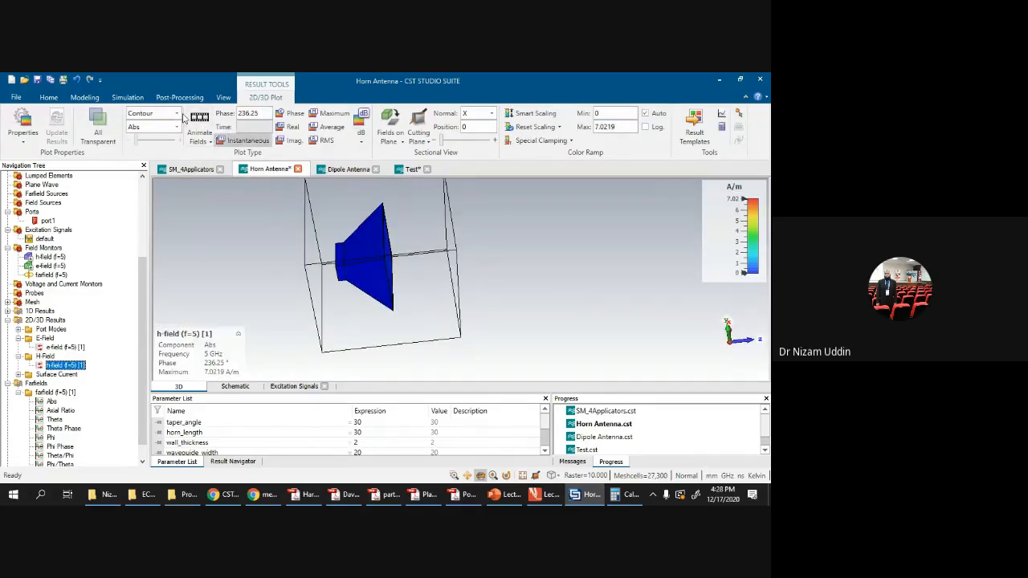
left_click(198, 117)
left_click_drag(386, 265, 341, 324)
Step: Show the animated h-field as denser Arrows, then return it to a Contour plot with the animation stopped
left_click(165, 113)
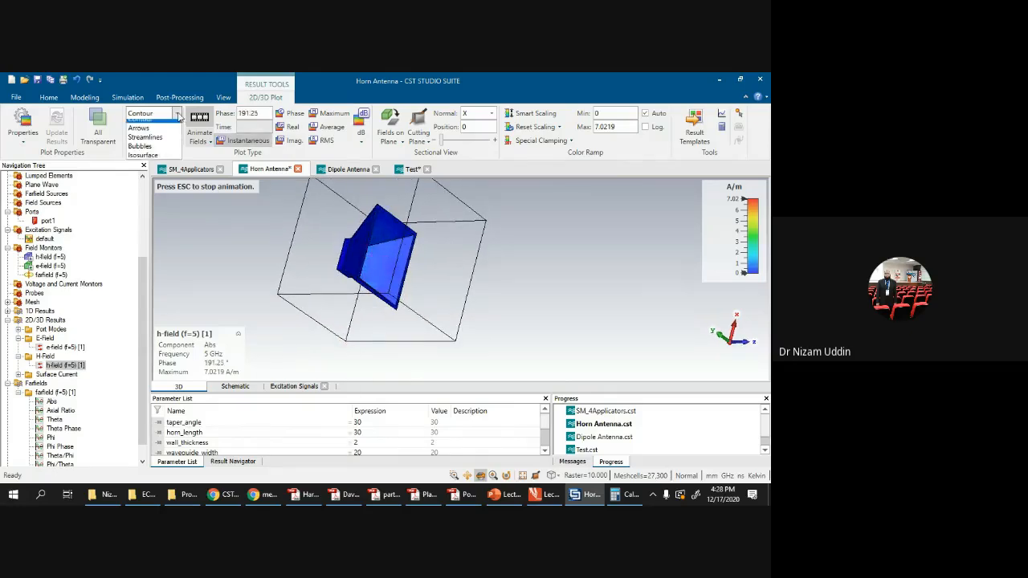
left_click(151, 134)
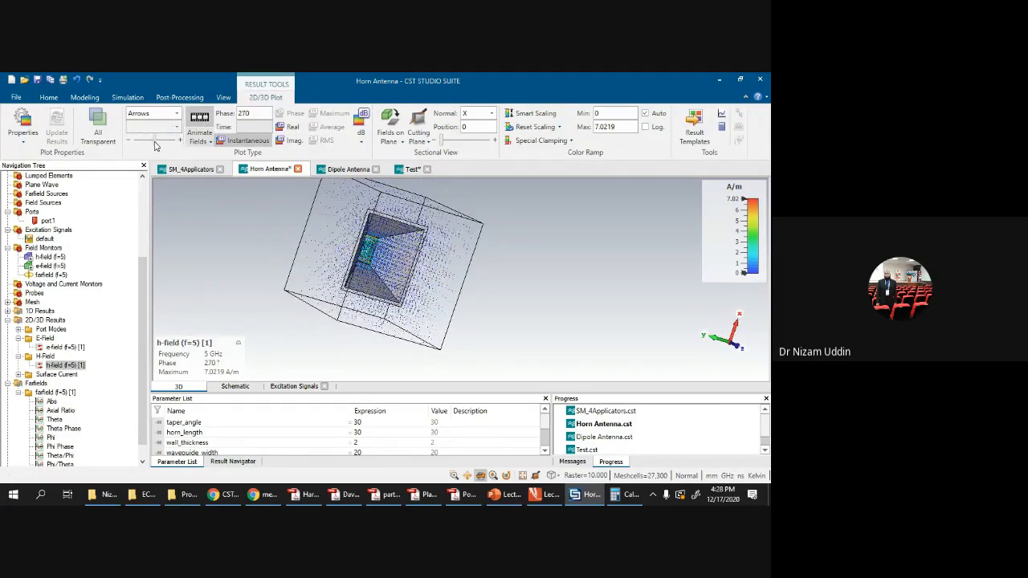
left_click(176, 113)
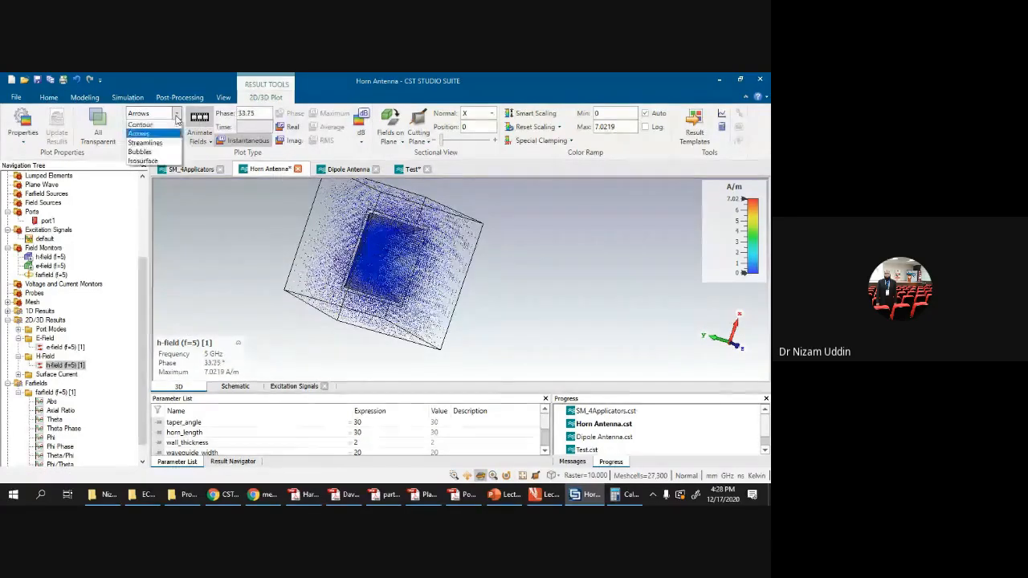
left_click(164, 130)
left_click_drag(219, 235, 220, 247)
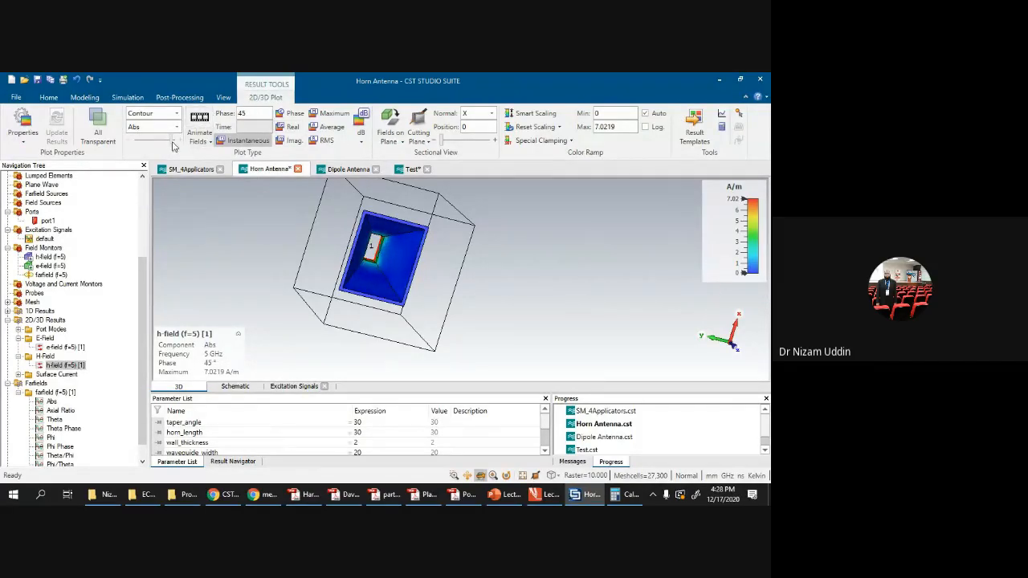
Step: Show the h-field as Arrows, animate it while viewing the horn from the side, and stop the animation
left_click(176, 113)
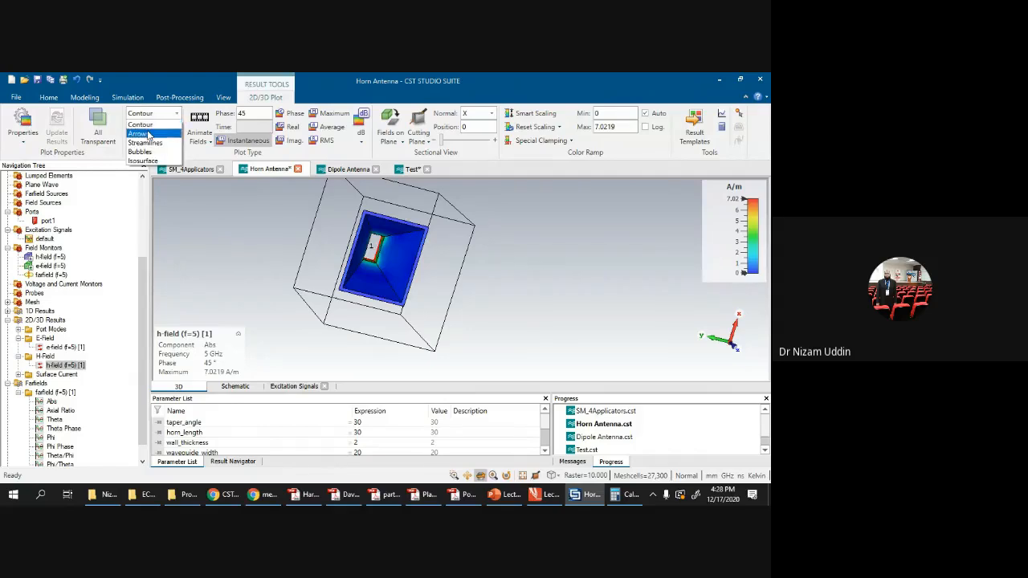
left_click(144, 133)
left_click(205, 120)
left_click_drag(291, 265, 517, 236)
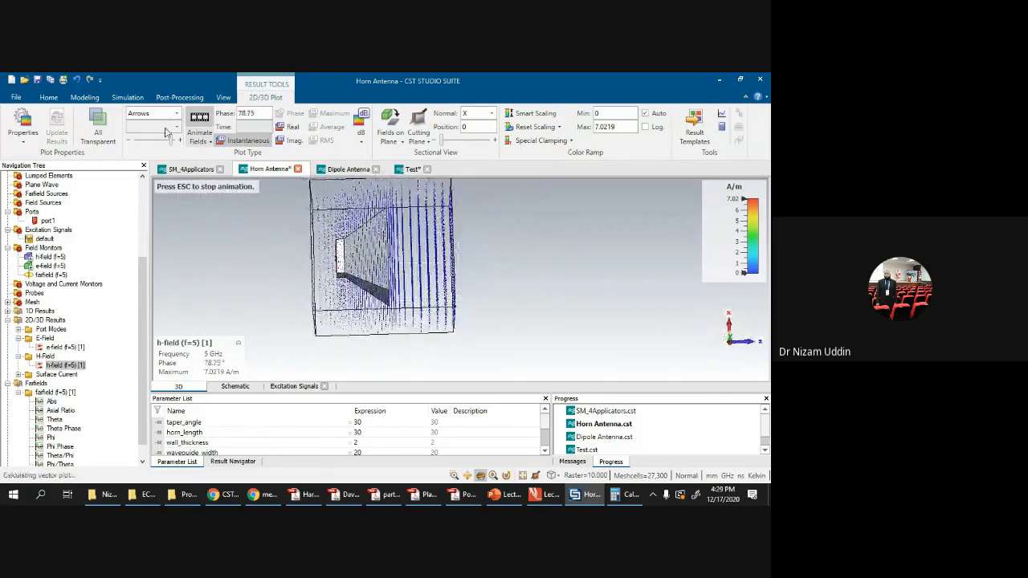
left_click_drag(454, 298, 327, 337)
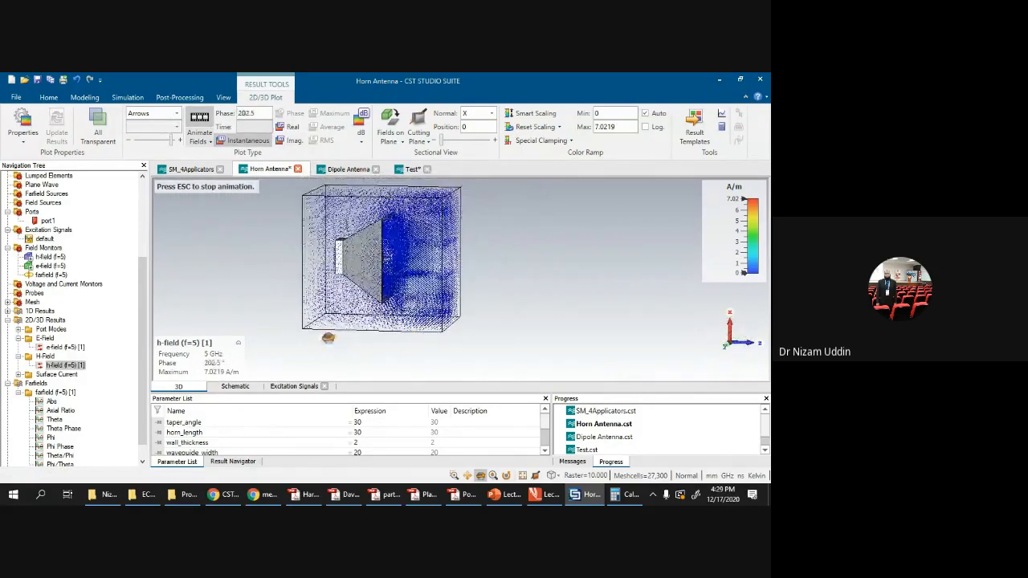
left_click(203, 122)
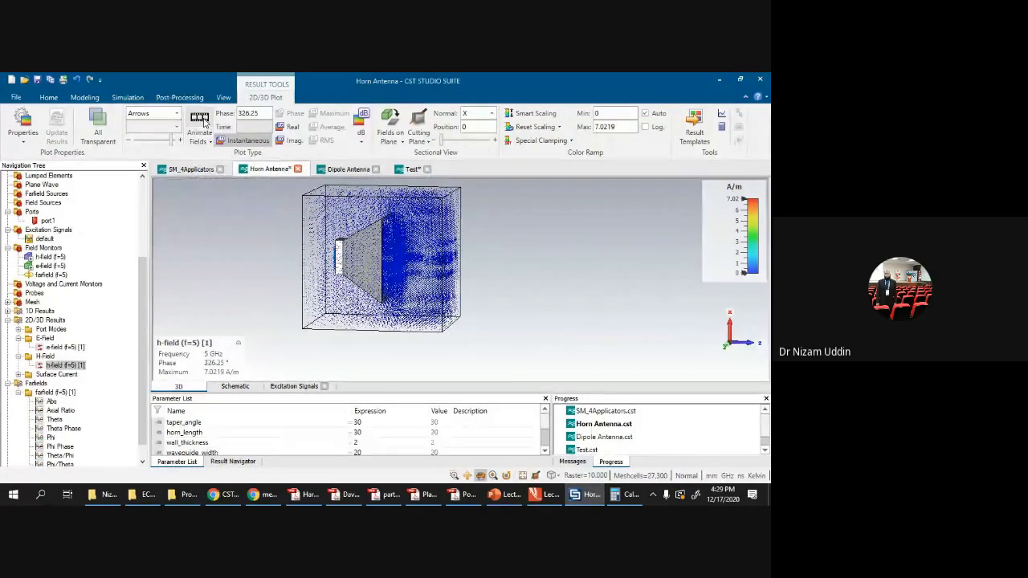
left_click(361, 143)
left_click(362, 145)
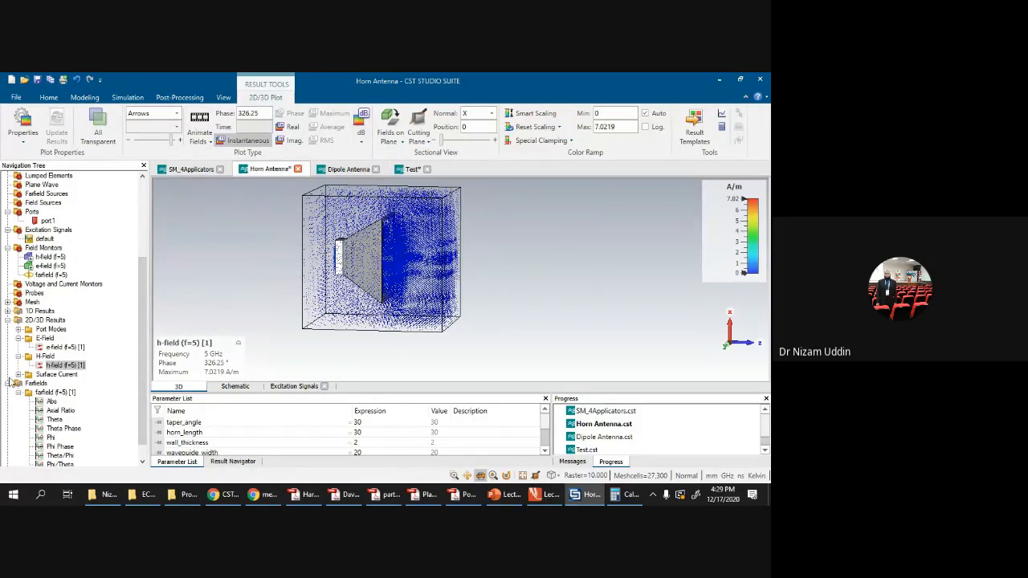
Step: Open the surface current (f=5) result and animate its arrow plot while viewing the horn's aperture
left_click(18, 375)
left_click(72, 383)
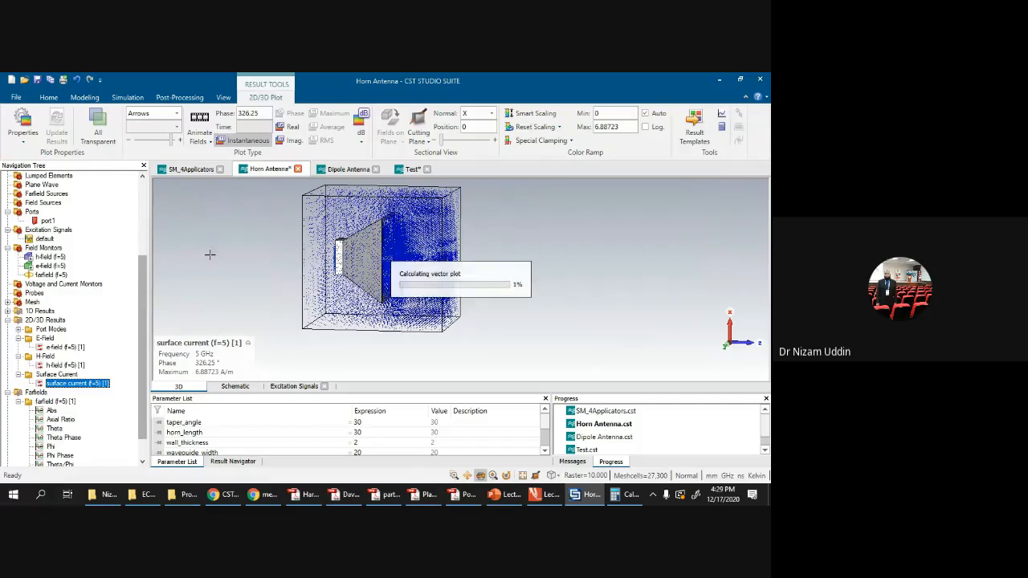
left_click_drag(209, 254, 260, 255)
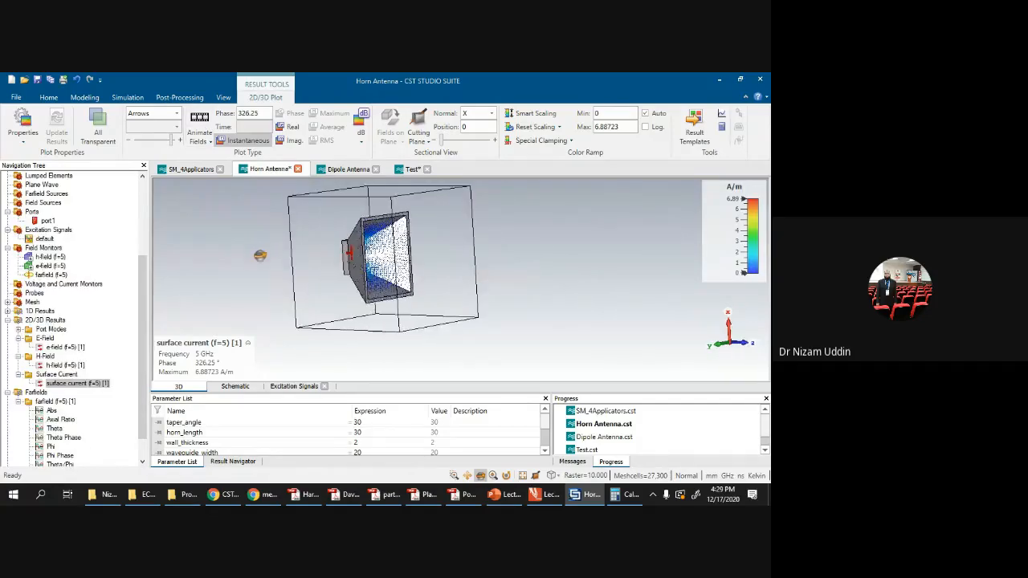
left_click(199, 121)
left_click_drag(340, 269, 286, 281)
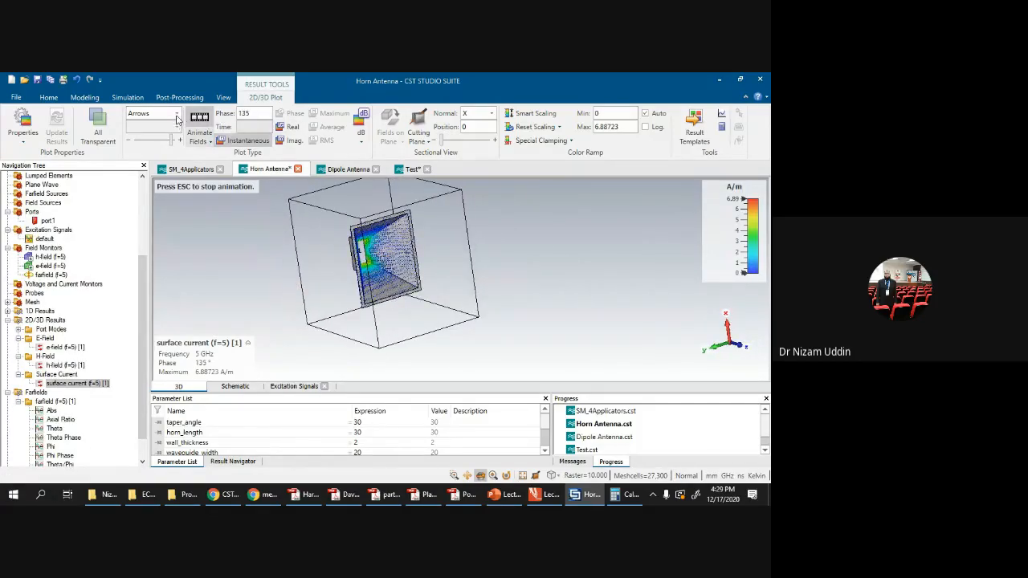
Step: Show the animated surface current as a Contour plot and view the horn from the side
left_click(178, 118)
left_click(149, 131)
left_click_drag(254, 241, 440, 178)
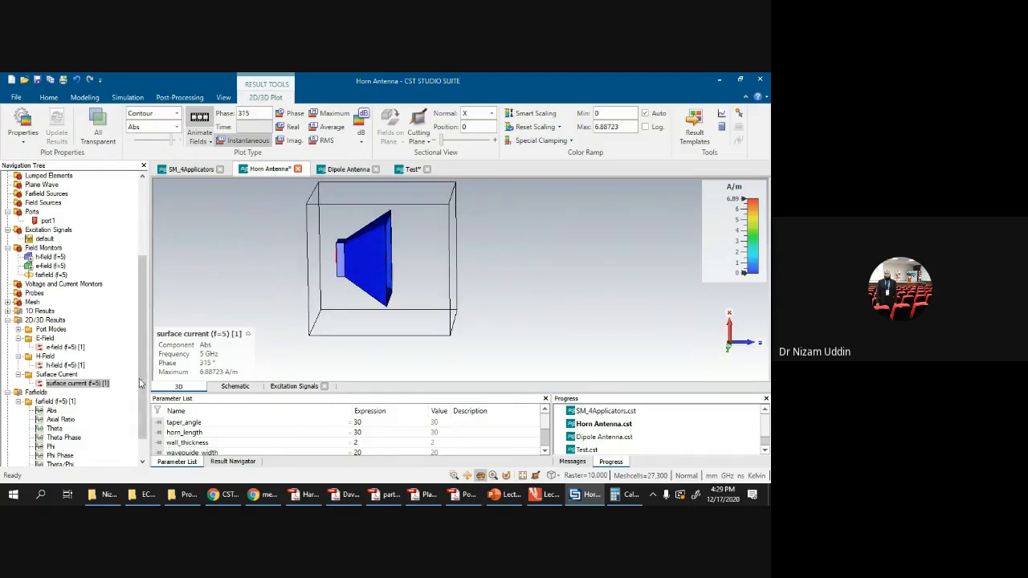
Step: Open the farfield (f=5) result and compare its Abs, Theta, Phi and Phi/Theta component patterns
scroll(141, 414, "down", 1)
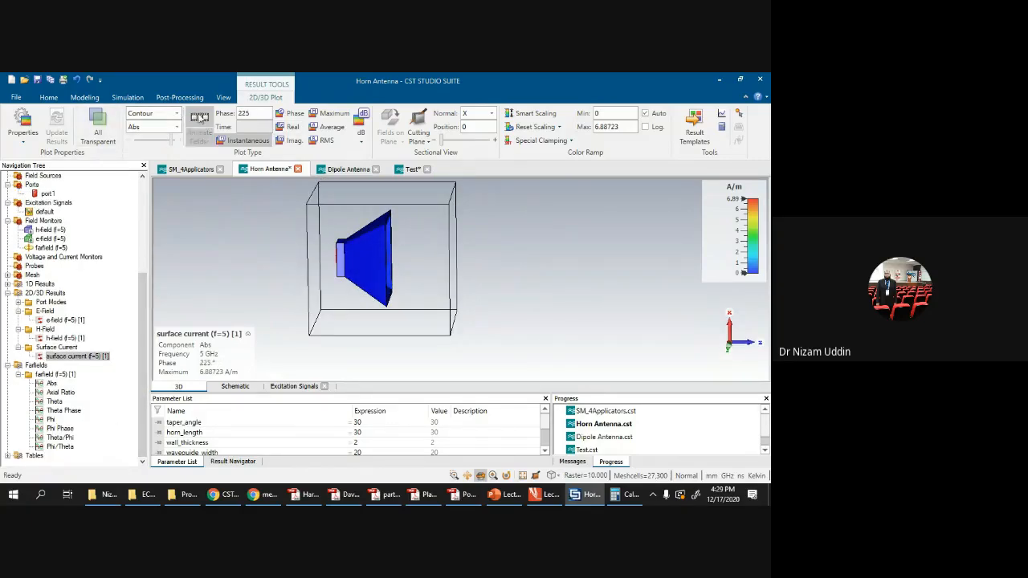
left_click(56, 375)
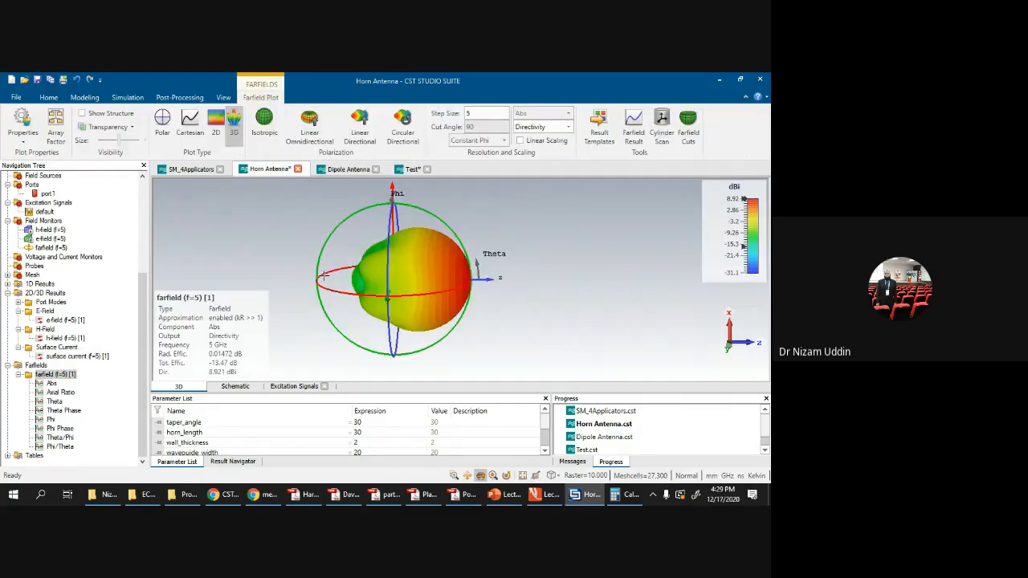
left_click_drag(267, 294, 268, 242)
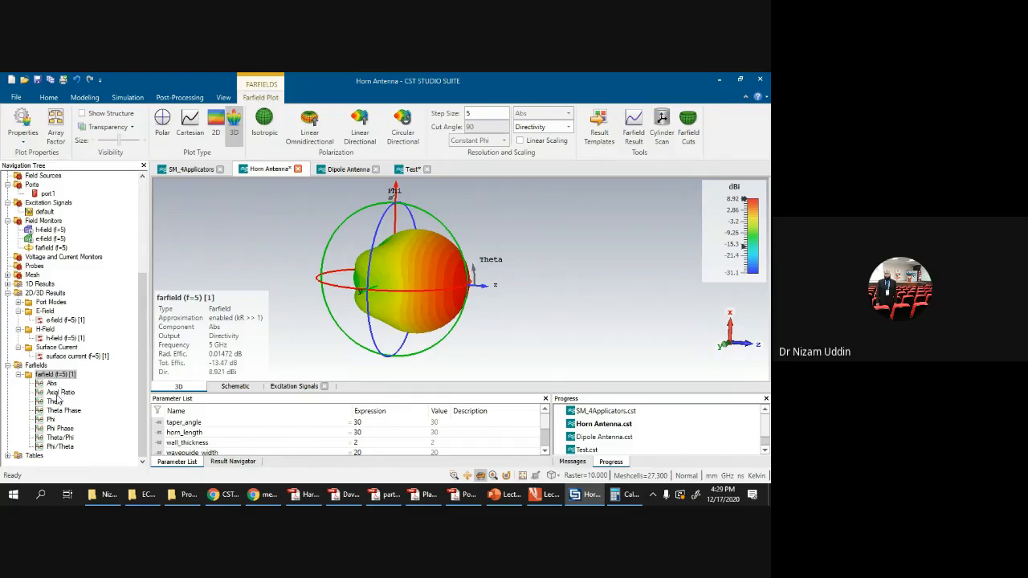
left_click(55, 384)
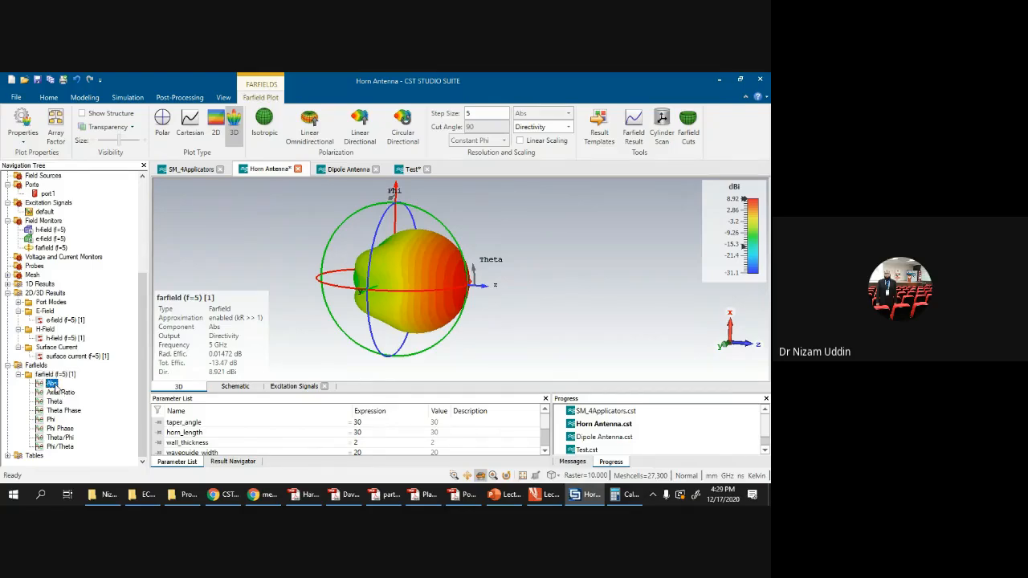
left_click(55, 401)
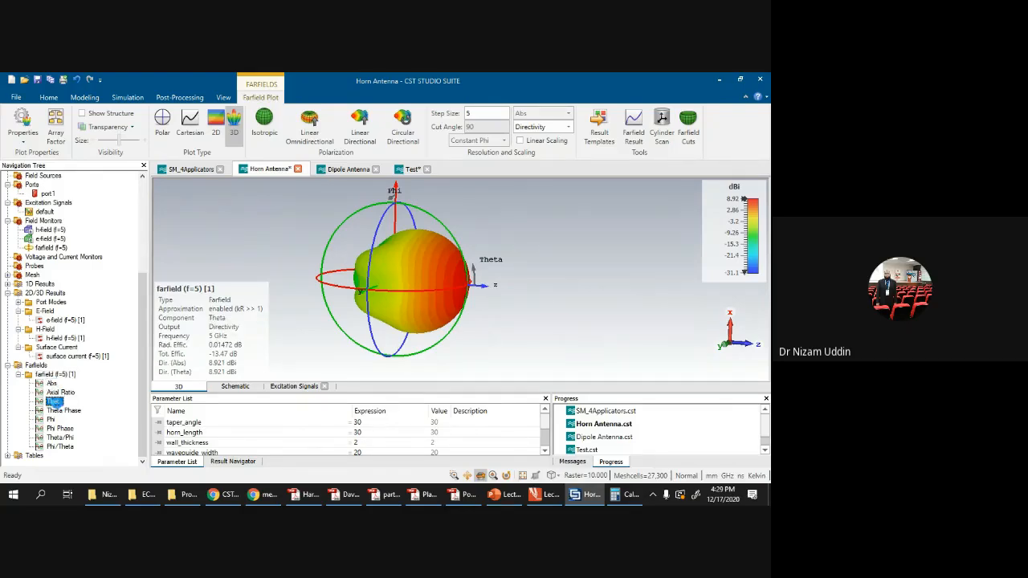
left_click(51, 419)
left_click(61, 446)
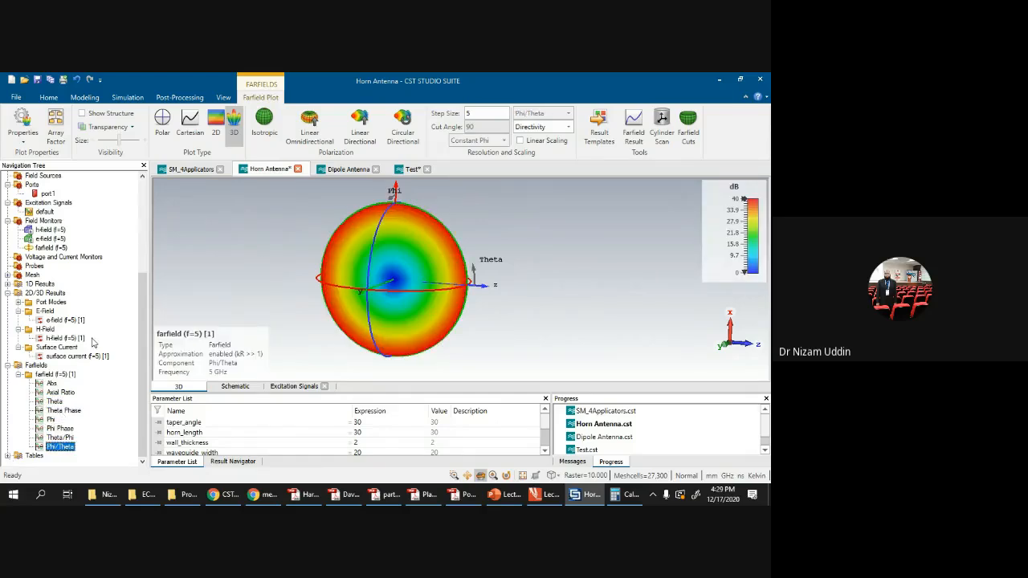
Step: Return from the farfield plot to the horn's Components and show the whole model in the default perspective view
left_click_drag(147, 304, 147, 211)
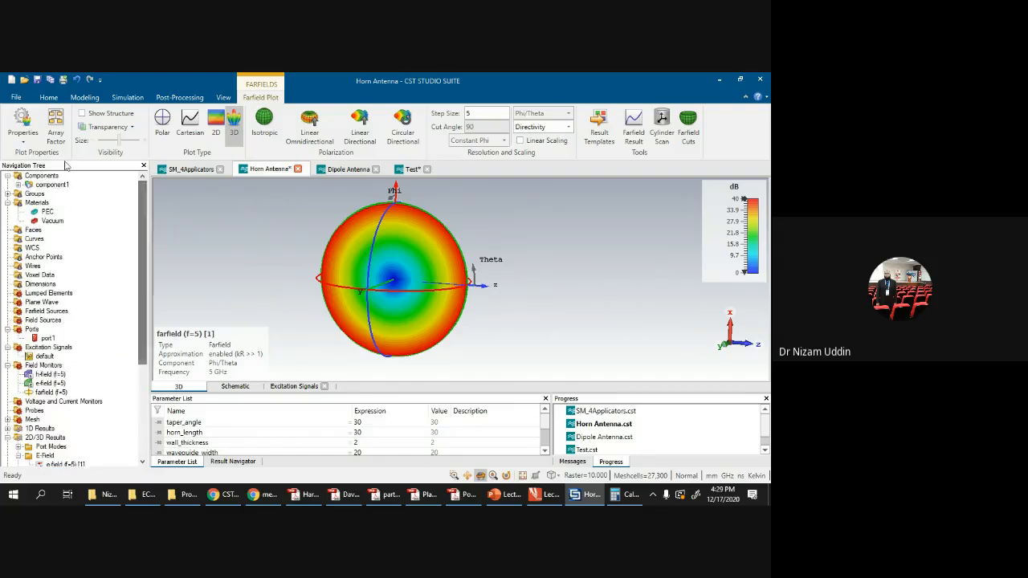
left_click(44, 176)
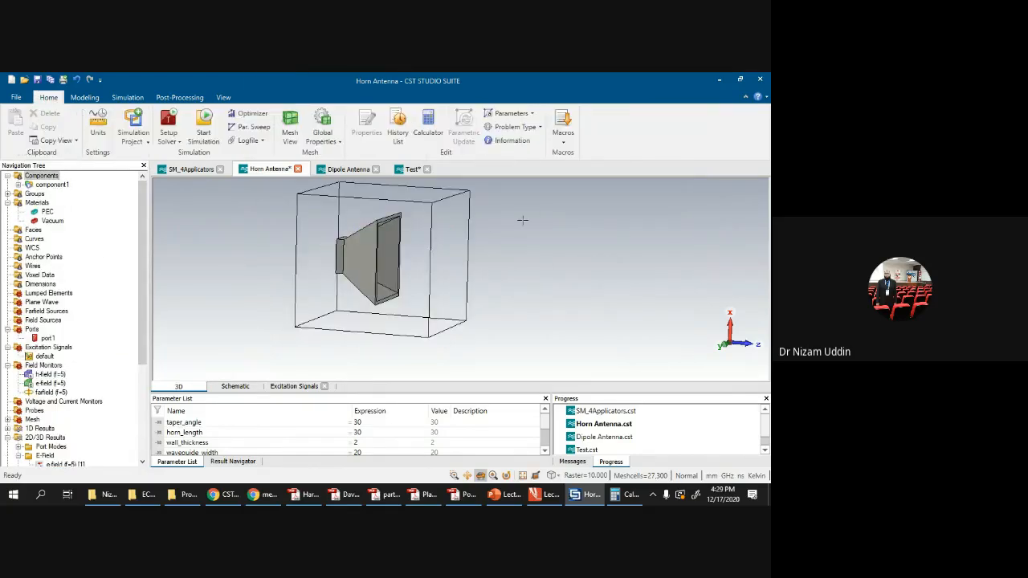
scroll(529, 251, "down", 4)
scroll(522, 256, "up", 2)
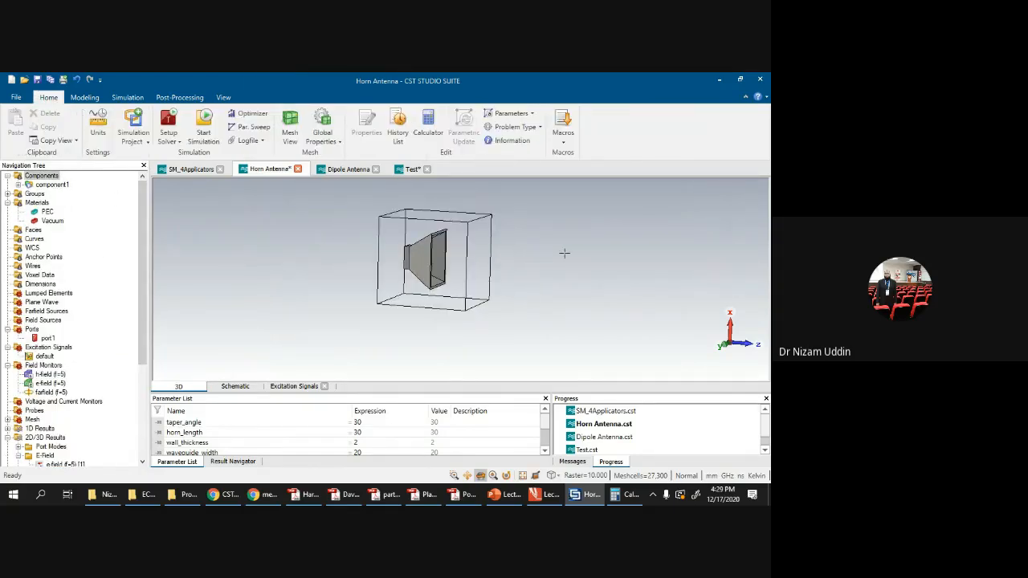
key("0")
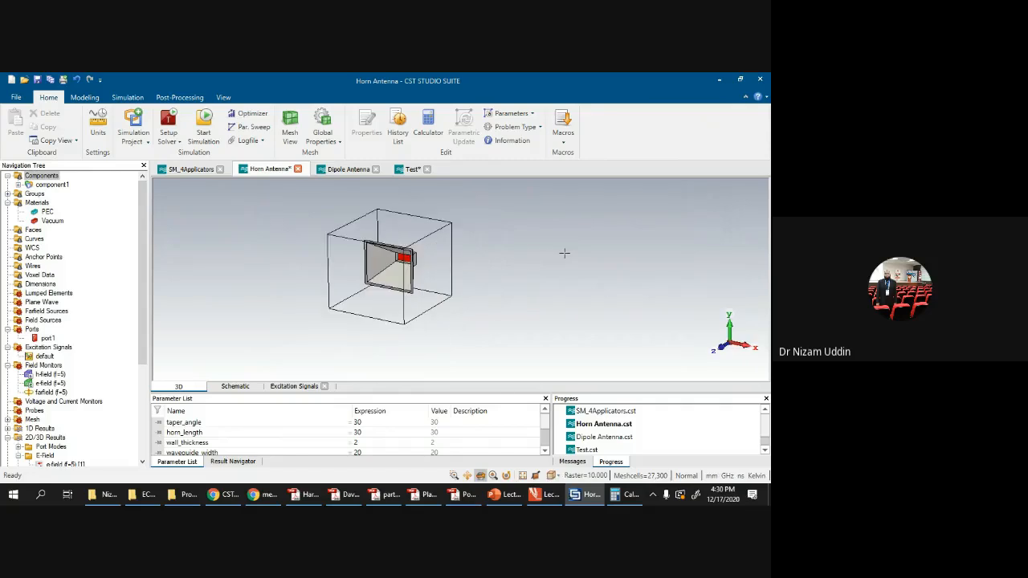
Step: Run the horn's History List to entry 1, new component: component1, deleting current and parametric results but keeping the result cache
left_click(84, 98)
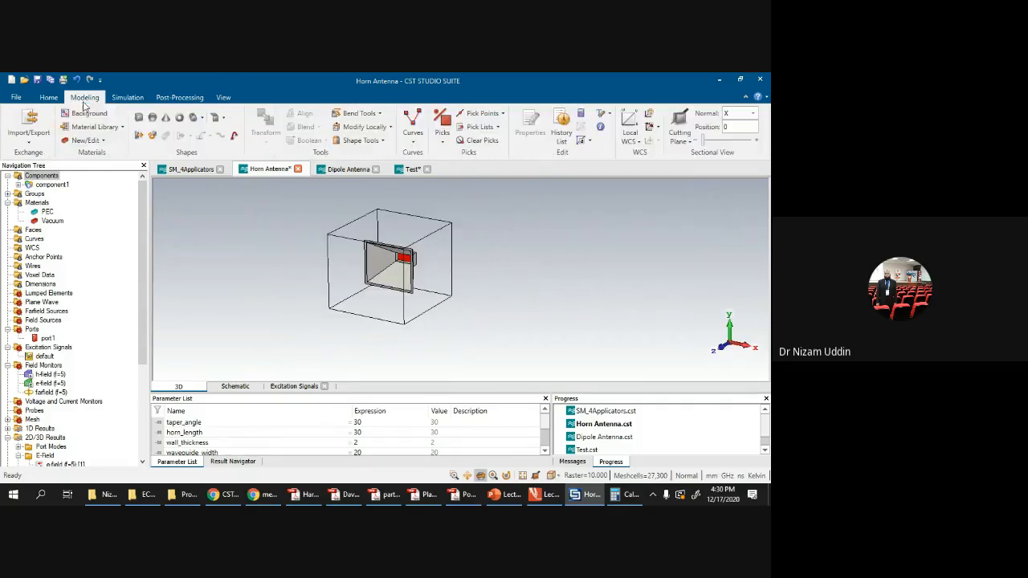
left_click(564, 126)
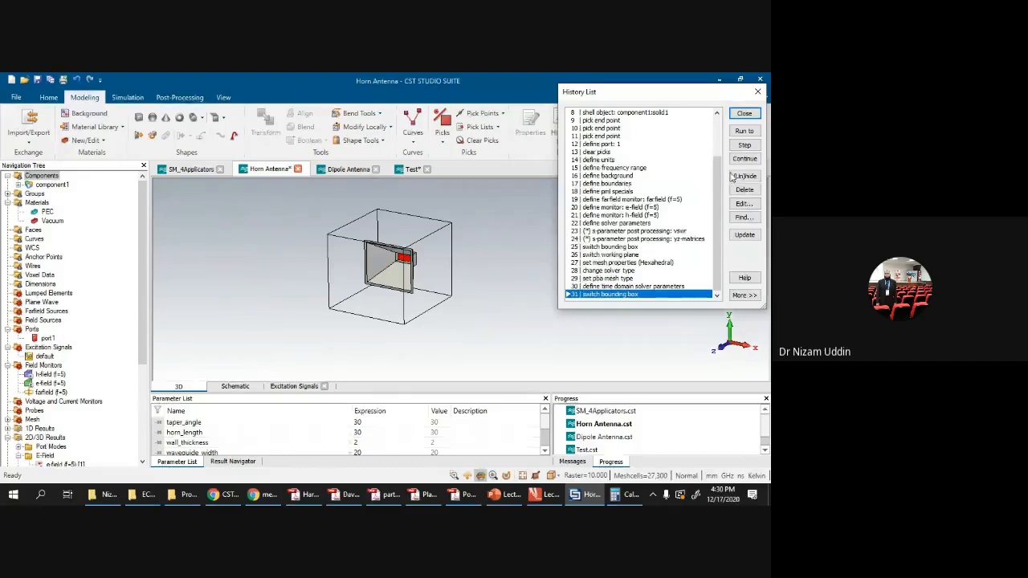
left_click_drag(720, 167, 721, 104)
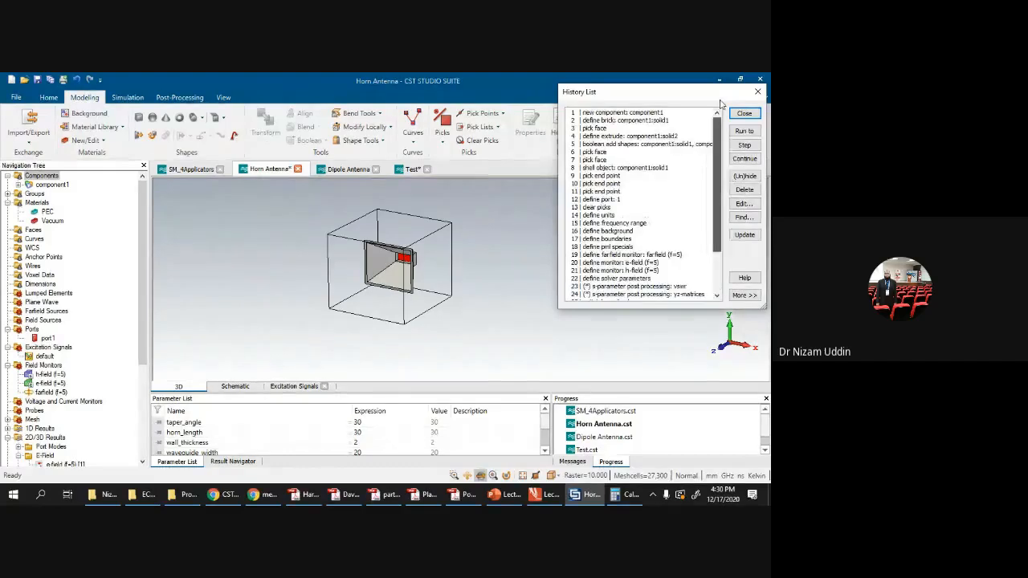
left_click(631, 114)
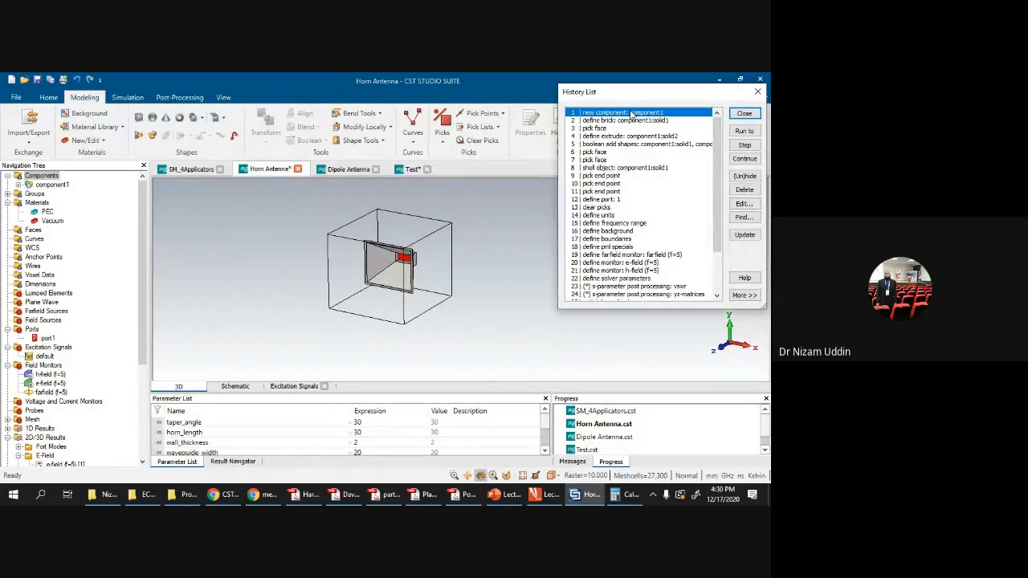
left_click(744, 131)
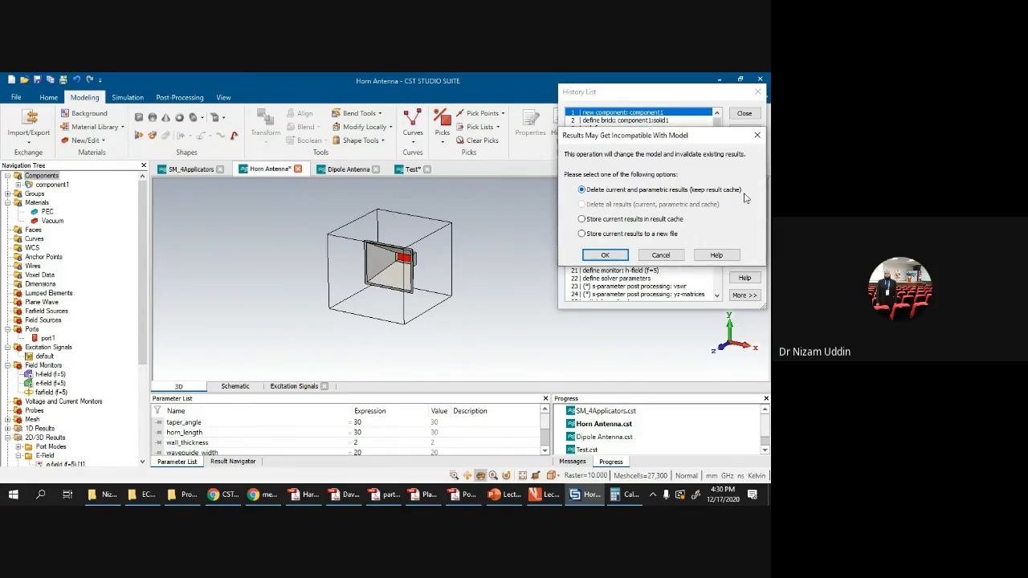
left_click(608, 255)
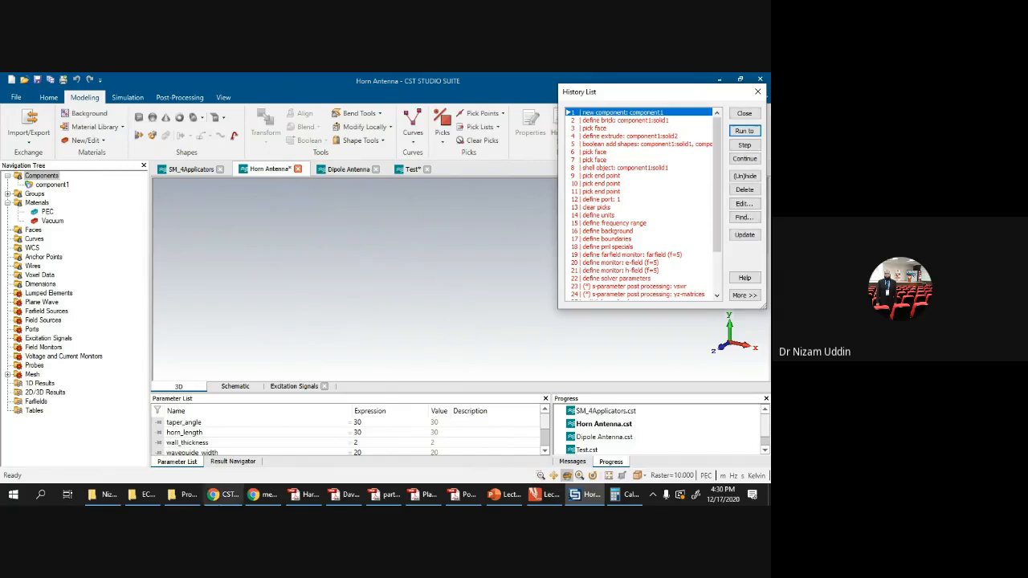
Step: Check the Google Meet call in Chrome and return to the Horn Antenna project in CST Studio Suite
left_click(225, 494)
left_click(121, 81)
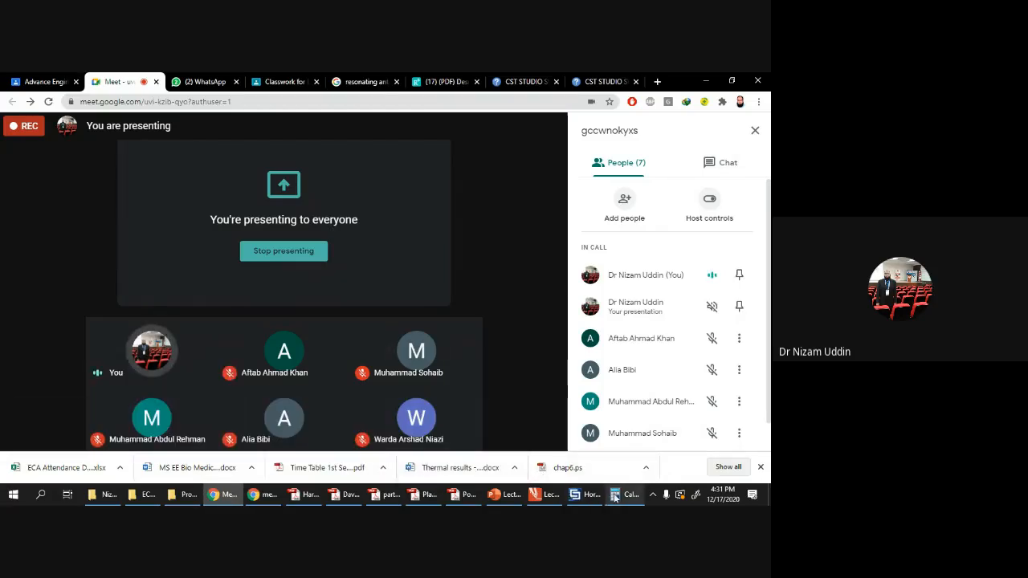
mouse_move(614, 496)
mouse_move(559, 498)
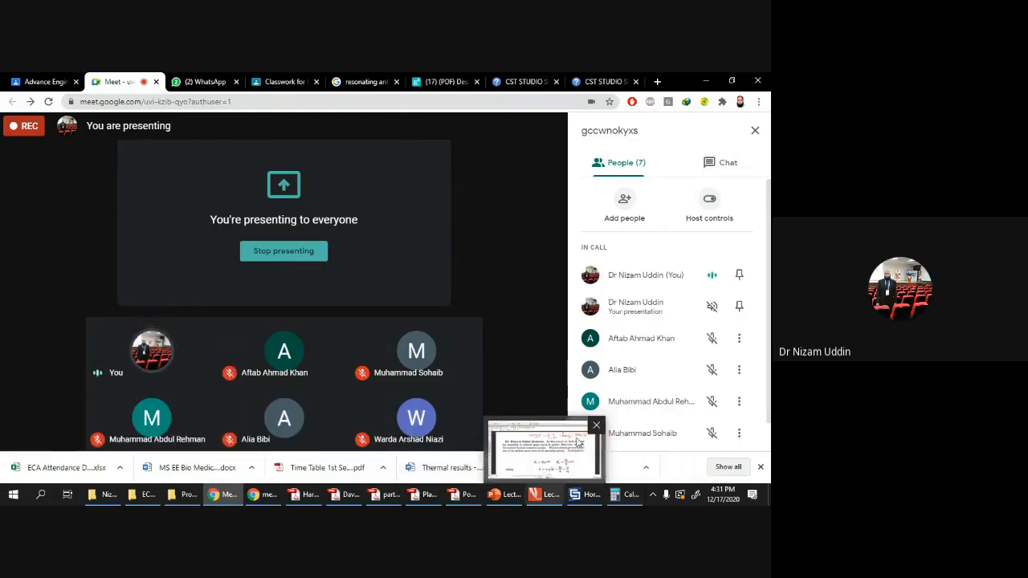
left_click(575, 494)
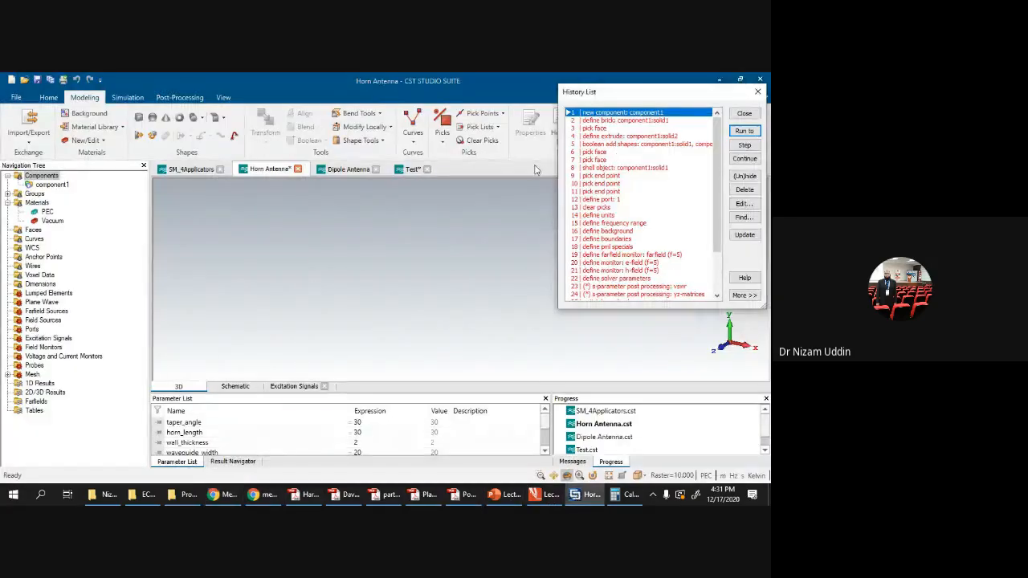
Step: Close and reopen the History List, and review the horn's construction entries from the first one
left_click_drag(612, 91, 65, 98)
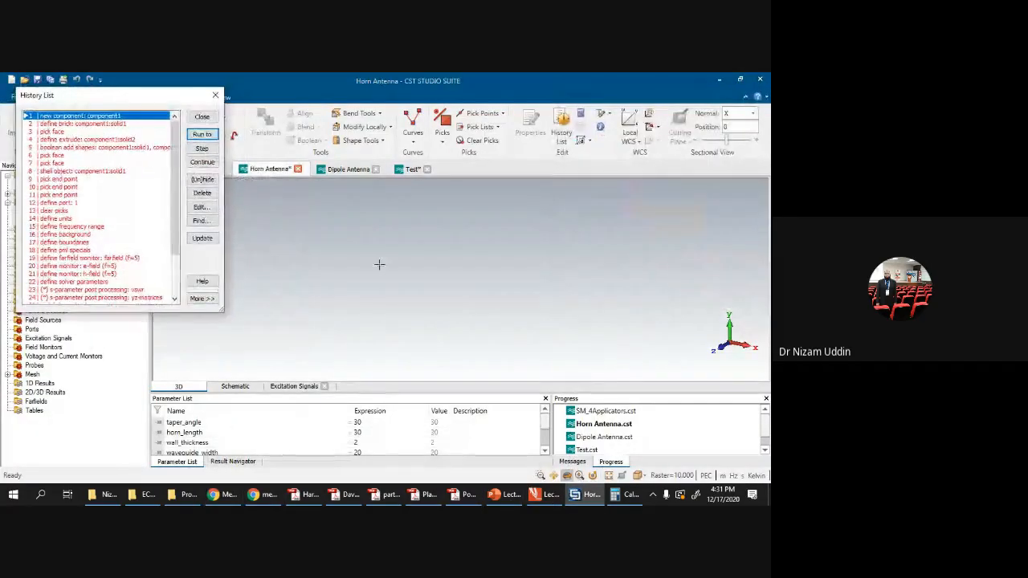
left_click(217, 96)
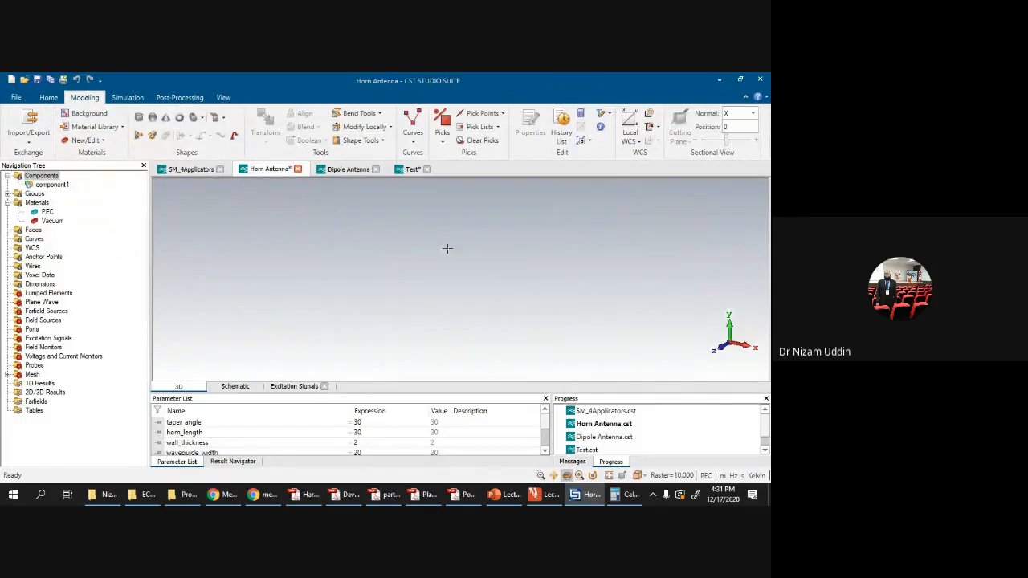
left_click(555, 132)
left_click_drag(109, 97, 384, 150)
scroll(450, 237, "up", 3)
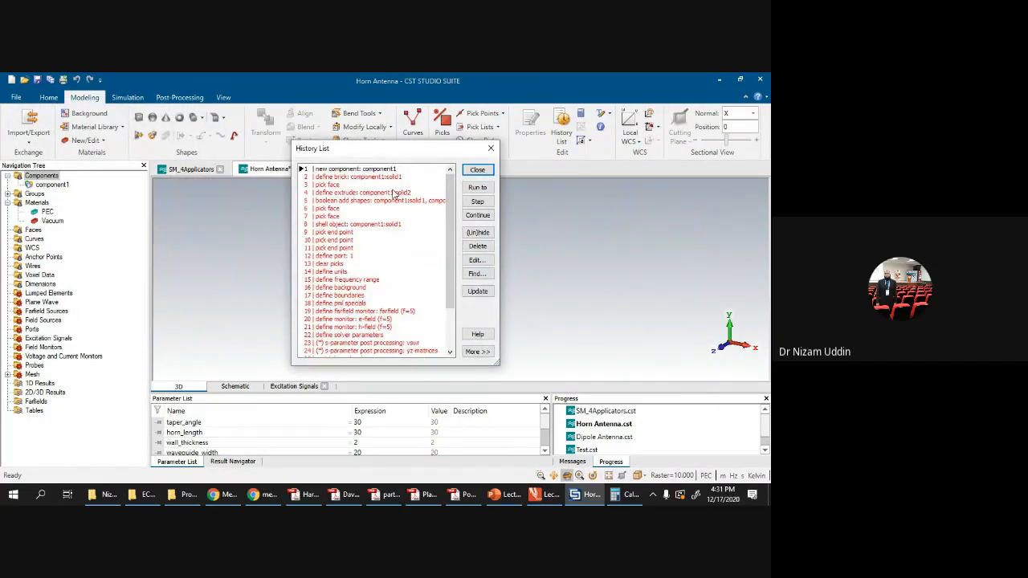
left_click_drag(373, 154, 575, 148)
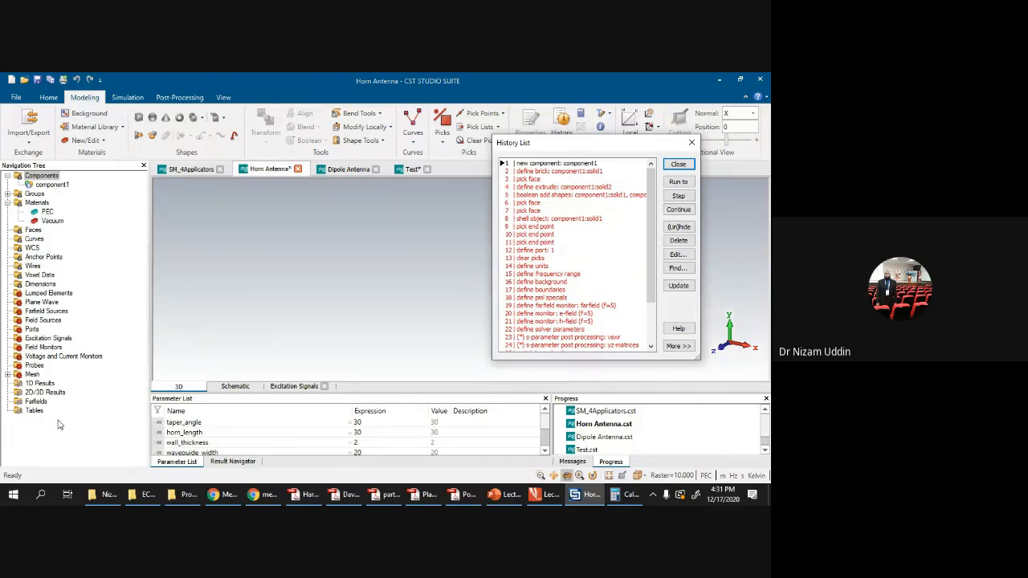
Step: Run the history to entry 1, new component: component1, and advance one step to define brick: component1:solid1
left_click(571, 164)
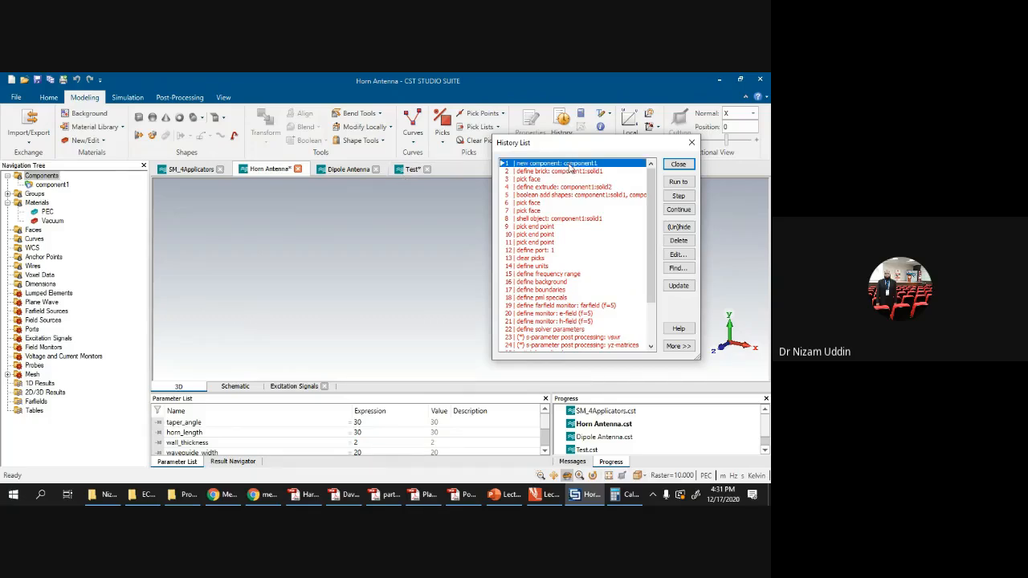
left_click(678, 181)
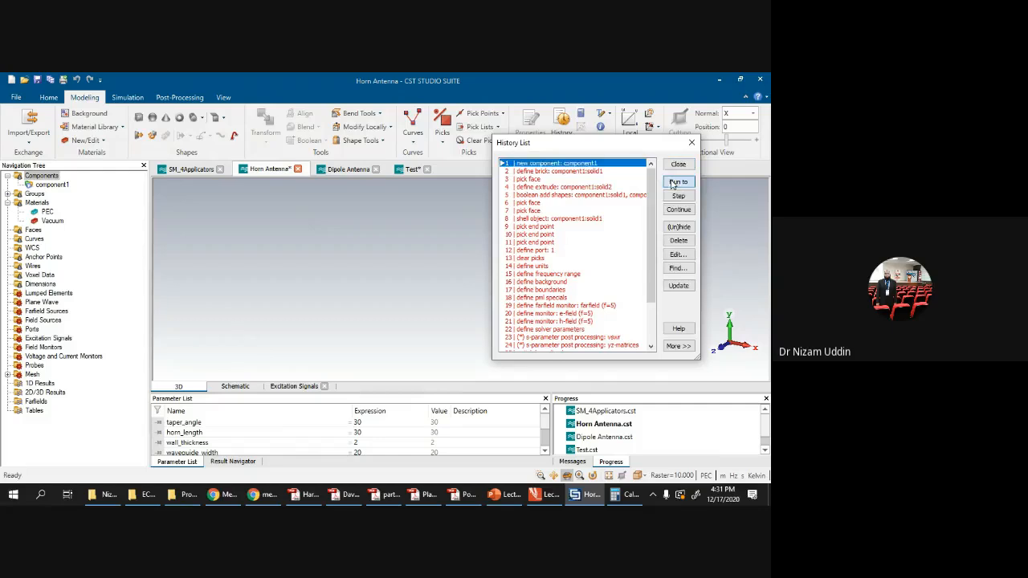
left_click_drag(599, 145, 347, 179)
left_click(425, 231)
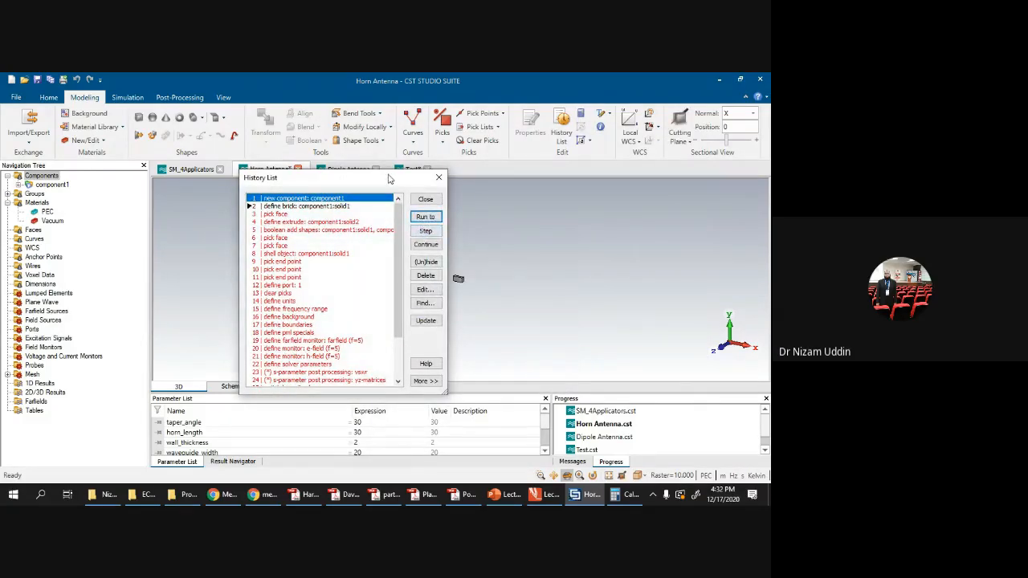
Step: Clear the History List away from the solid1 brick and examine the brick up close
left_click_drag(388, 178, 306, 216)
scroll(468, 274, "up", 2)
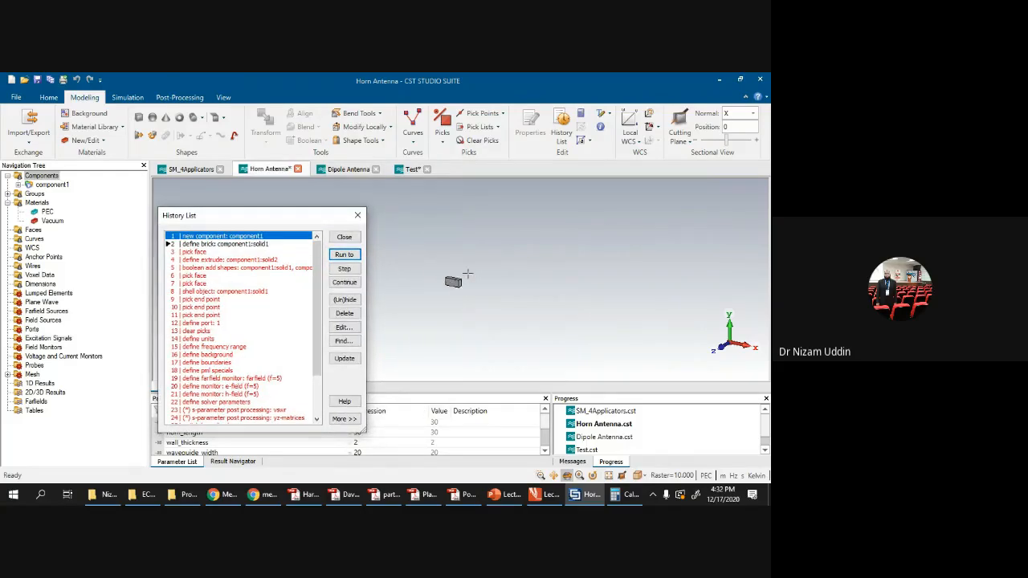
scroll(467, 273, "up", 3)
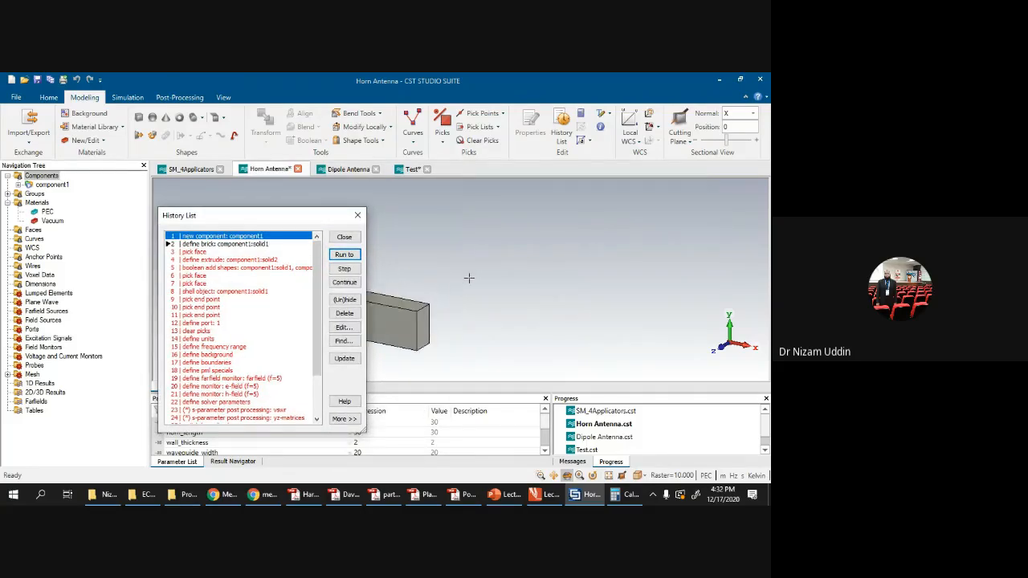
scroll(469, 276, "down", 3)
scroll(469, 275, "up", 2)
scroll(469, 276, "down", 2)
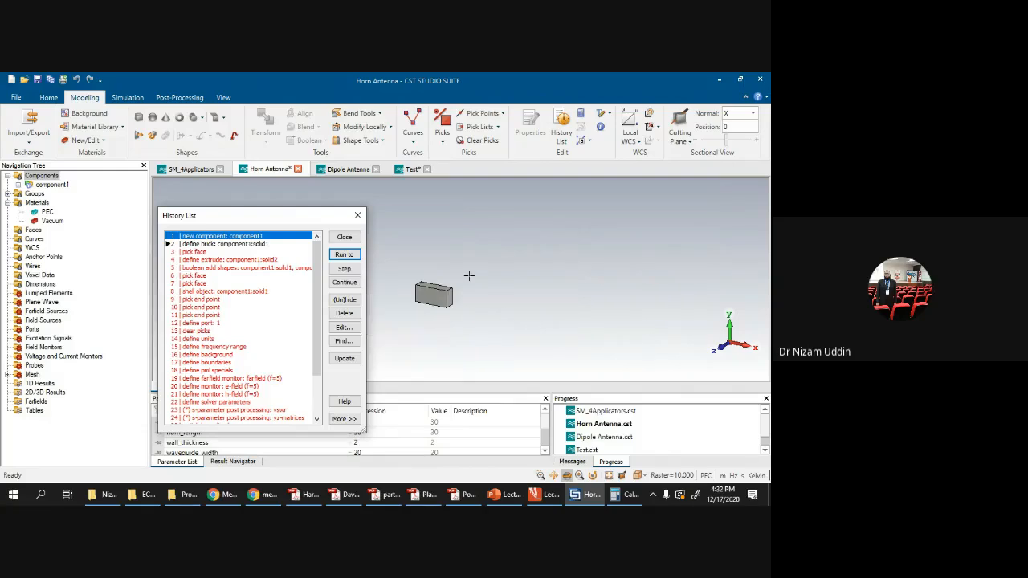
left_click_drag(273, 218, 263, 193)
scroll(463, 260, "up", 3)
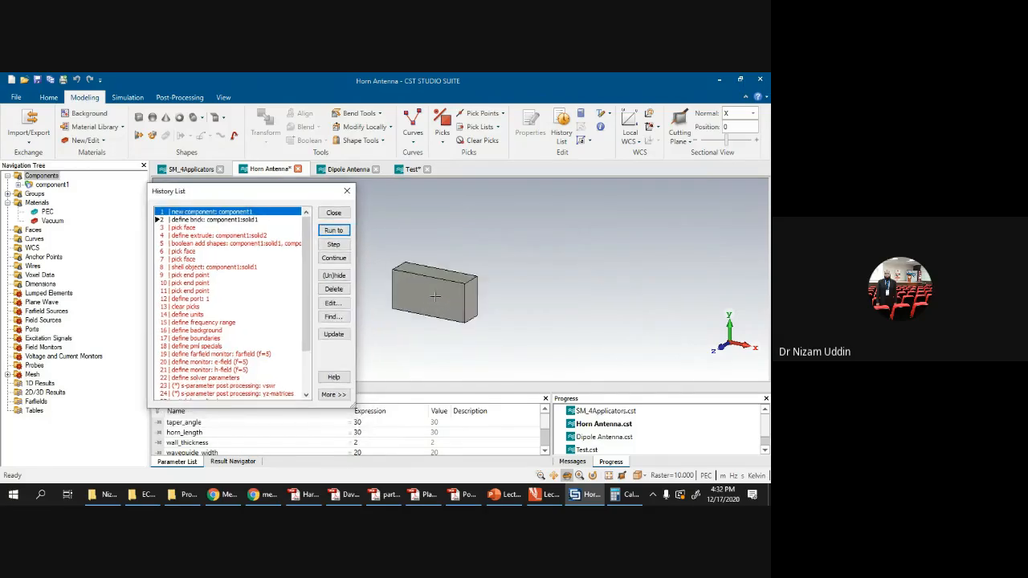
scroll(463, 259, "down", 1)
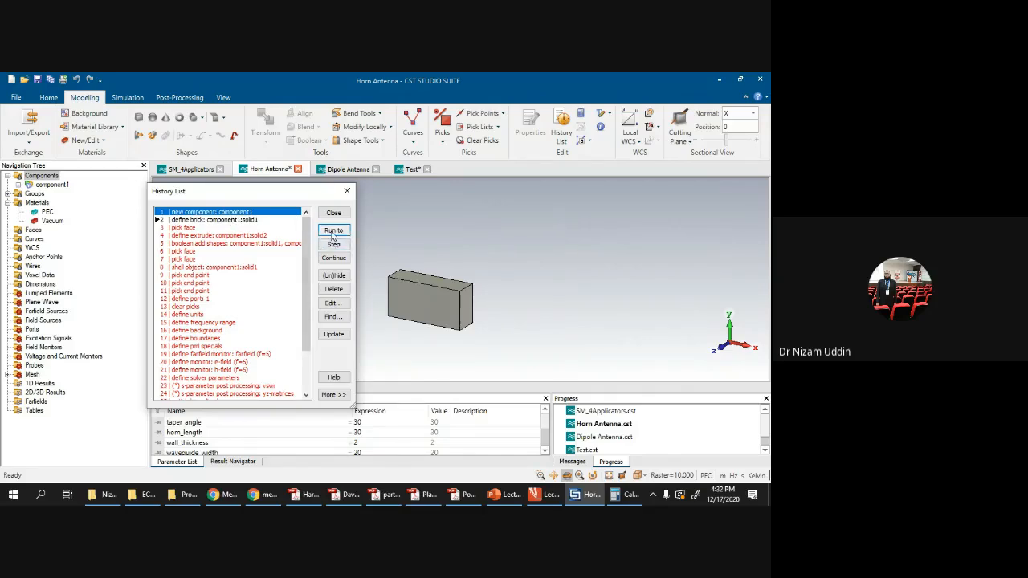
Step: Run the history back to entry 1, new component: component1, and advance two steps to the first pick face entry
left_click(333, 230)
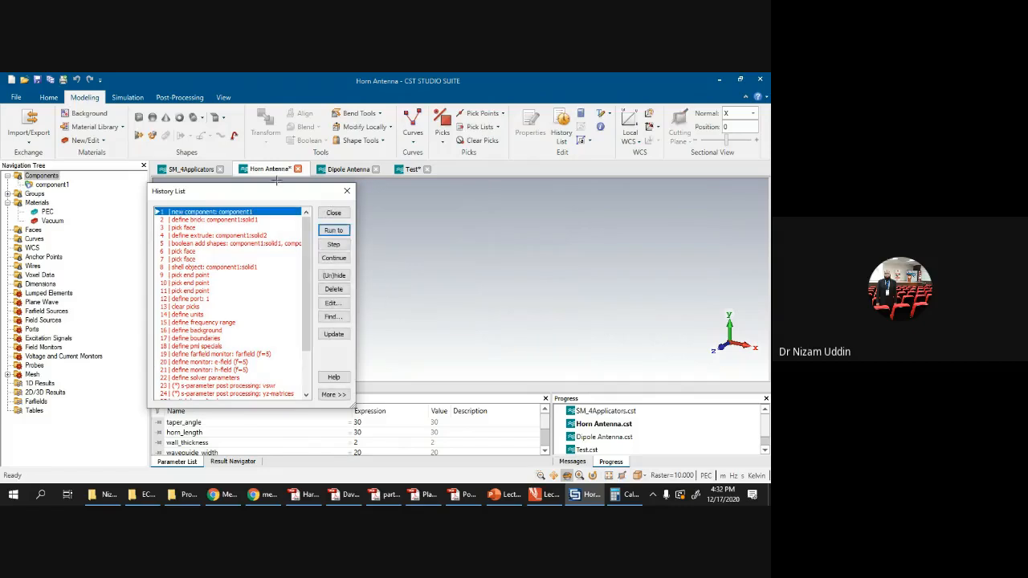
mouse_move(281, 193)
left_mouse_down()
mouse_move(701, 204)
mouse_move(277, 174)
left_mouse_up()
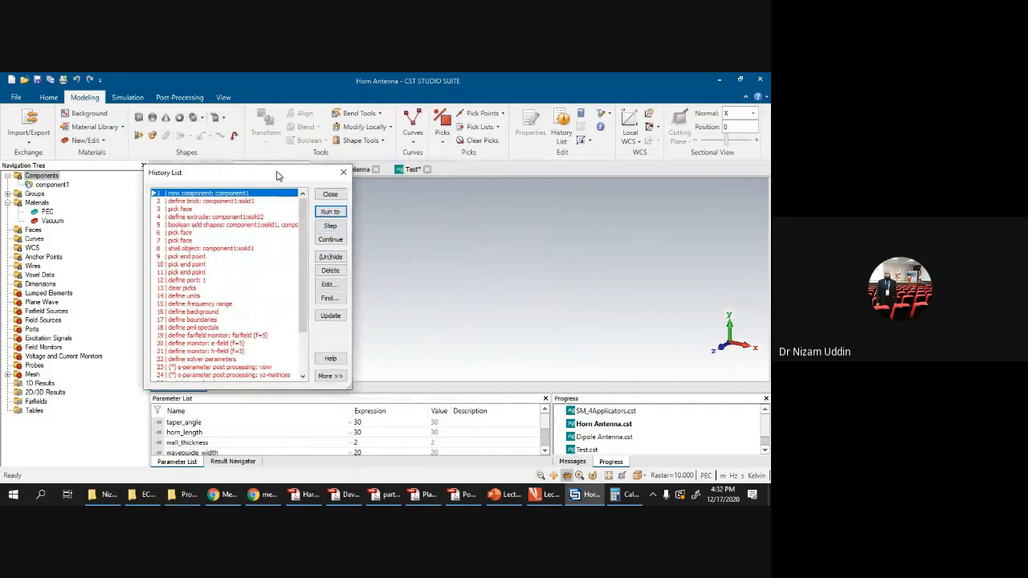
left_click(328, 227)
left_click(327, 226)
scroll(467, 253, "up", 5)
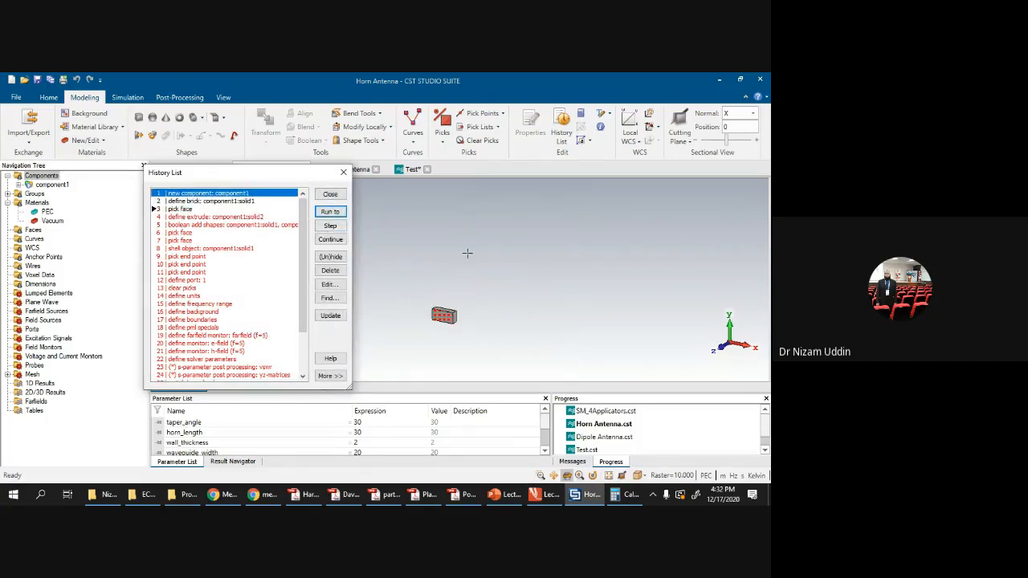
left_click(211, 203)
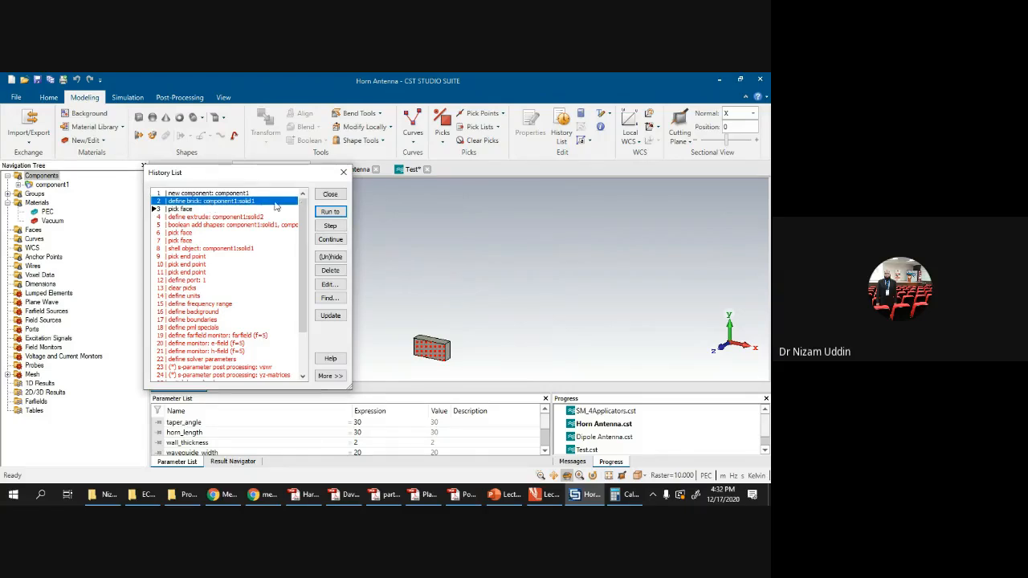
Step: Run the history to entry 1 again, advance one step to define brick: component1:solid1, and bring the brick into clear view
left_click(245, 194)
left_click(330, 212)
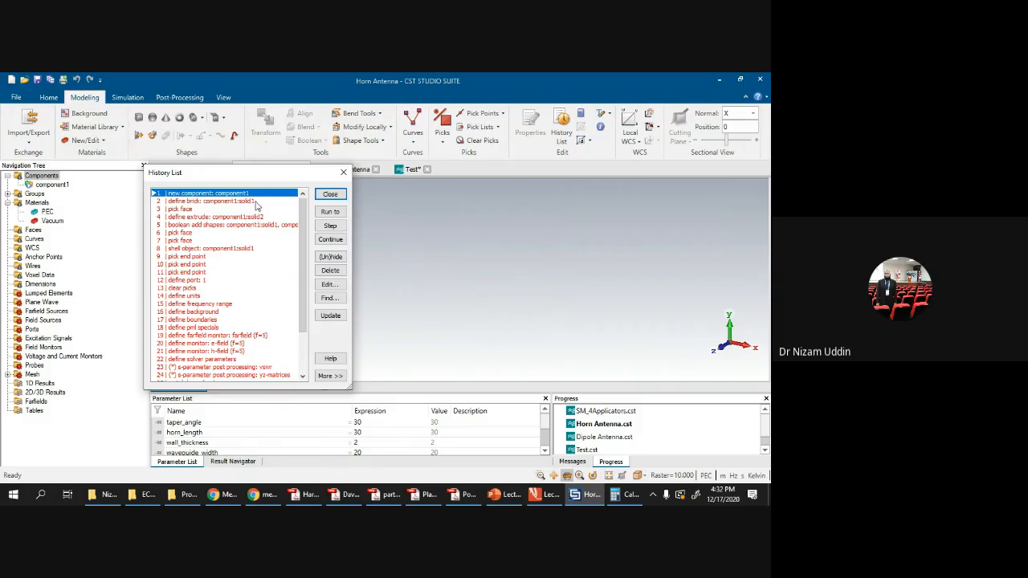
left_click(325, 225)
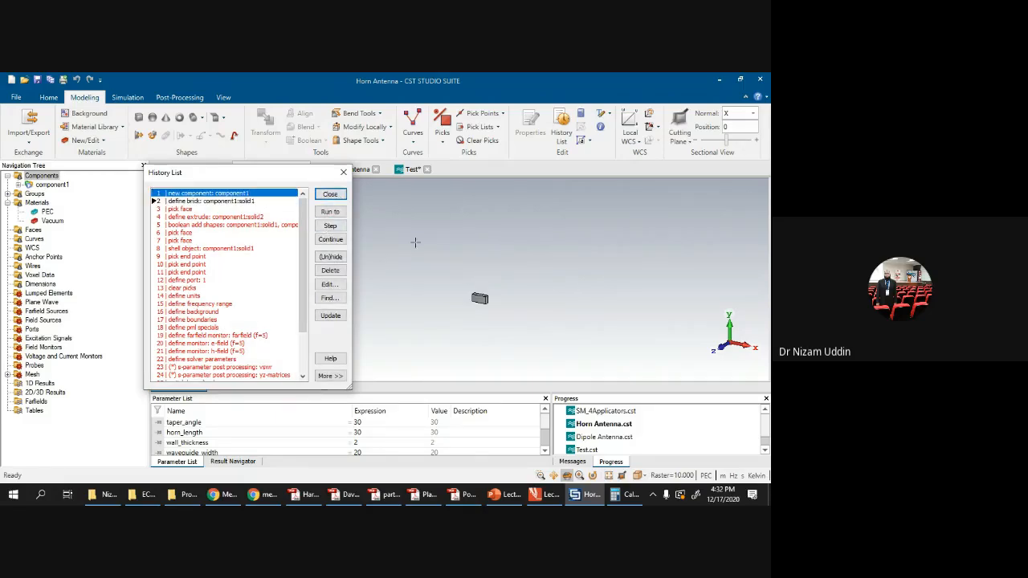
left_click(206, 201)
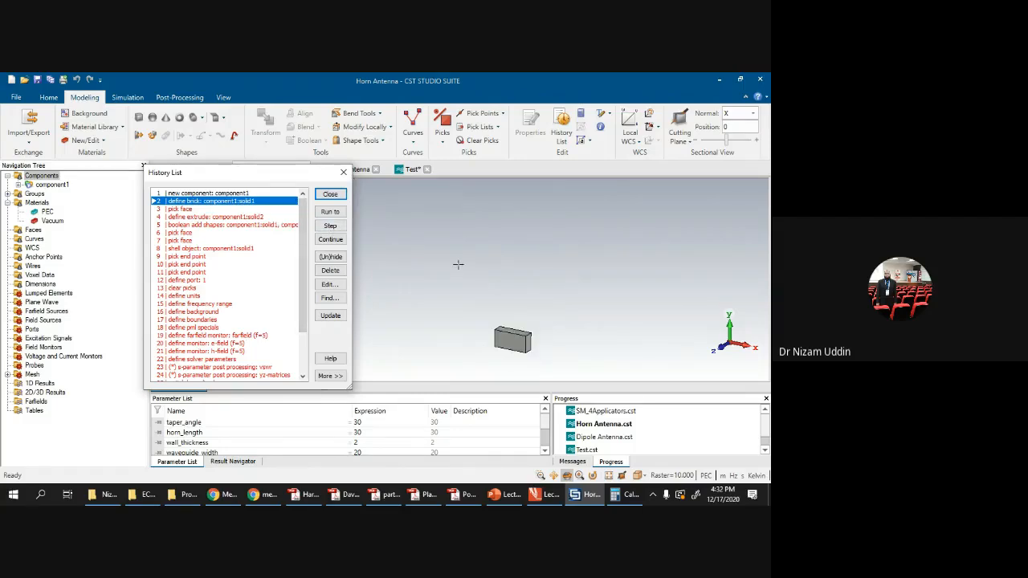
scroll(521, 331, "up", 5)
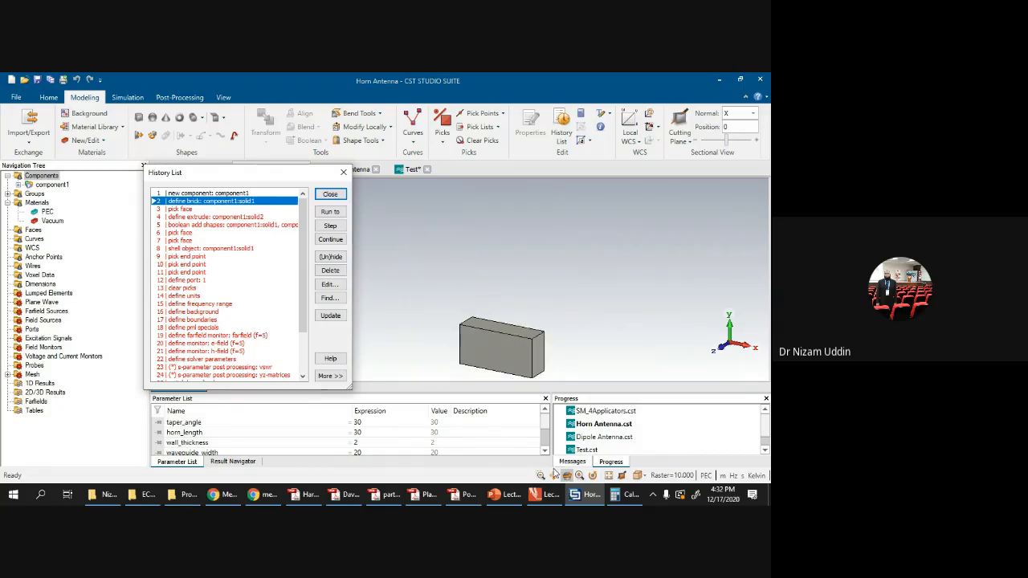
left_click(534, 359)
left_click_drag(534, 357, 534, 274)
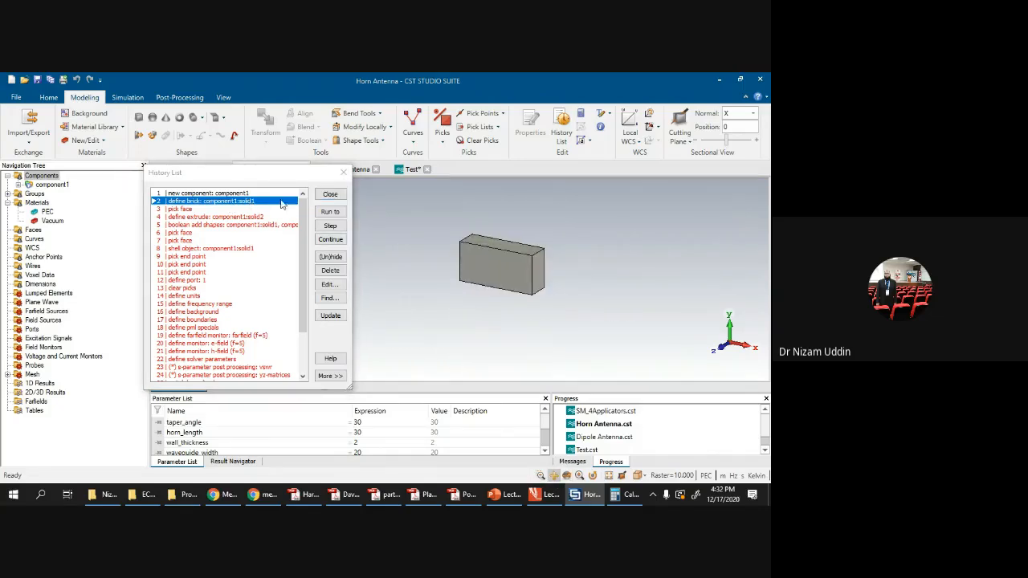
Step: Open history entry 2, define brick: component1:solid1, review its name, material and X, Y and Z range definitions, and close it without changes
left_click(330, 286)
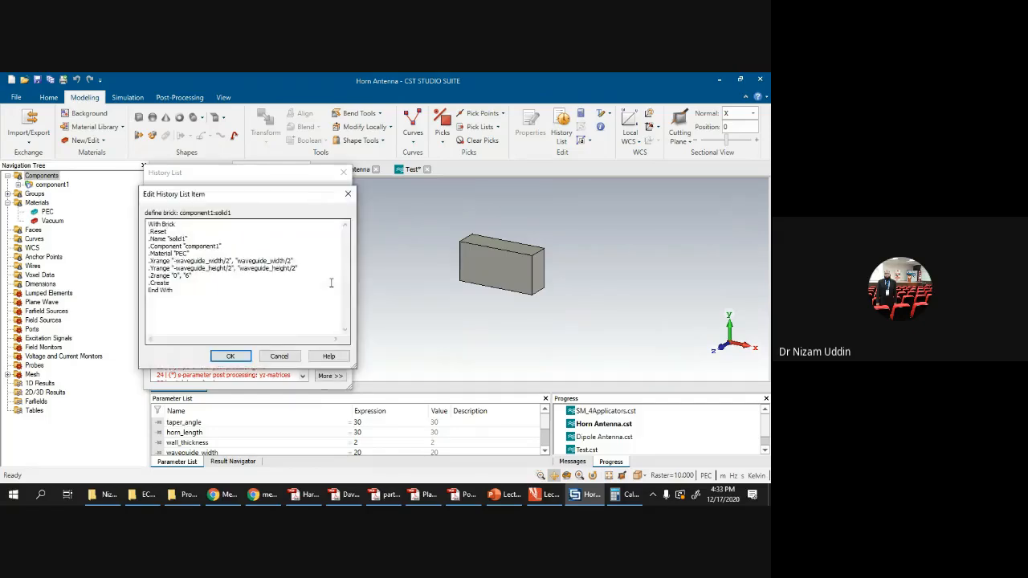
left_click_drag(237, 198, 384, 158)
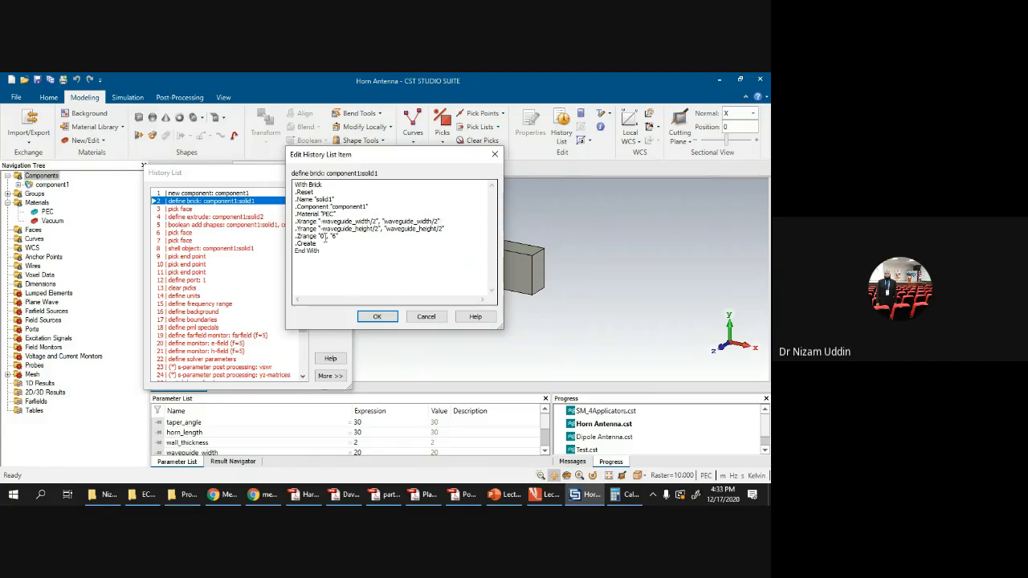
type("\"")
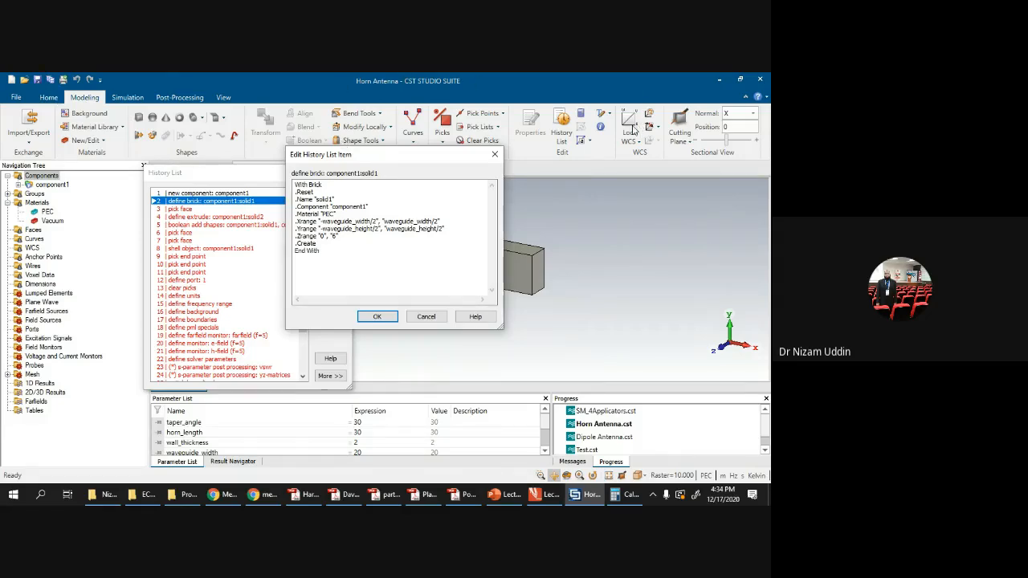
left_click(343, 251)
left_click_drag(344, 252, 297, 184)
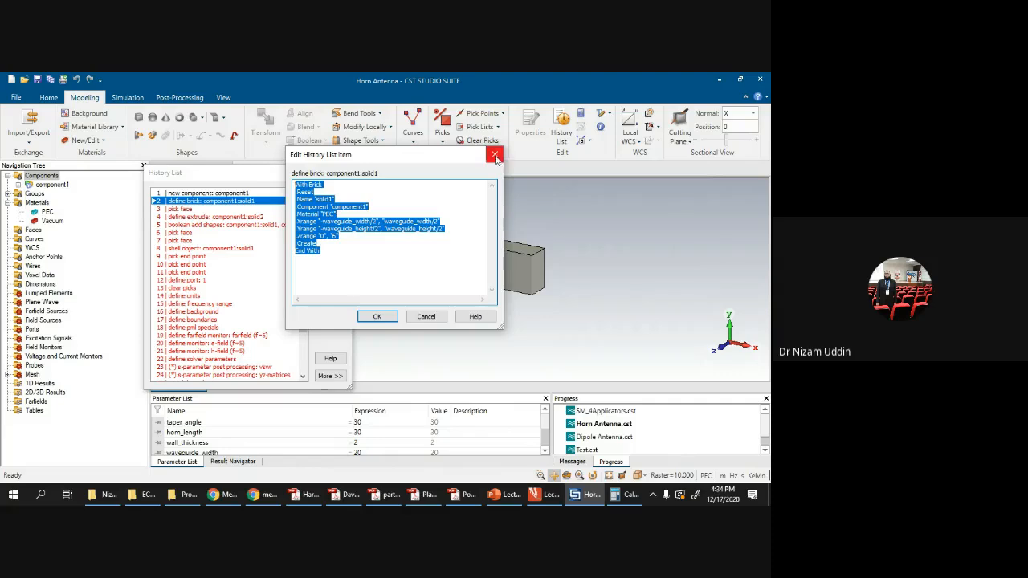
left_click(351, 234)
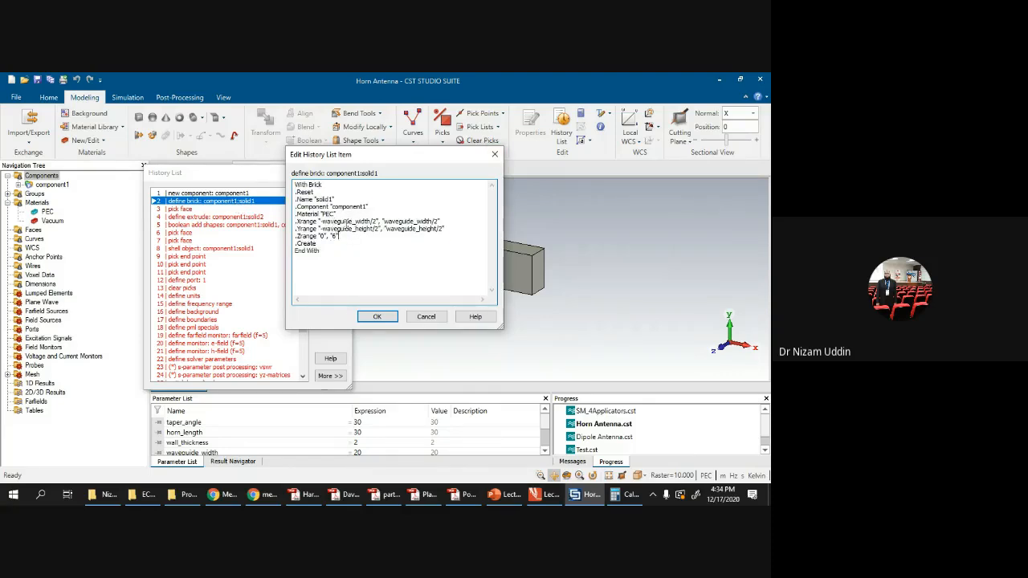
left_click_drag(383, 156, 438, 166)
left_click(596, 163)
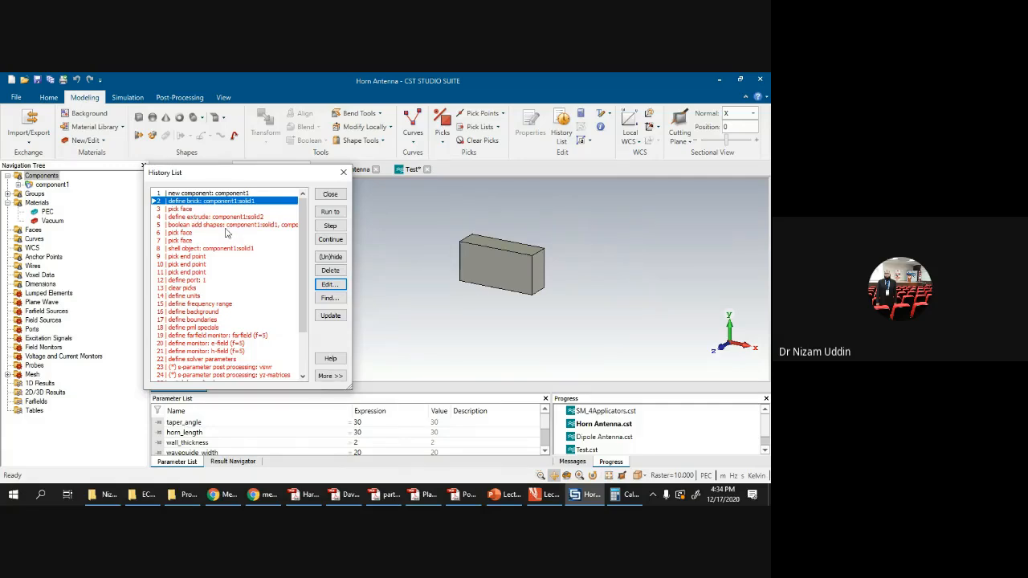
Step: Advance the history one step to entry 3 to pick the front face of the solid1 brick
left_click(330, 225)
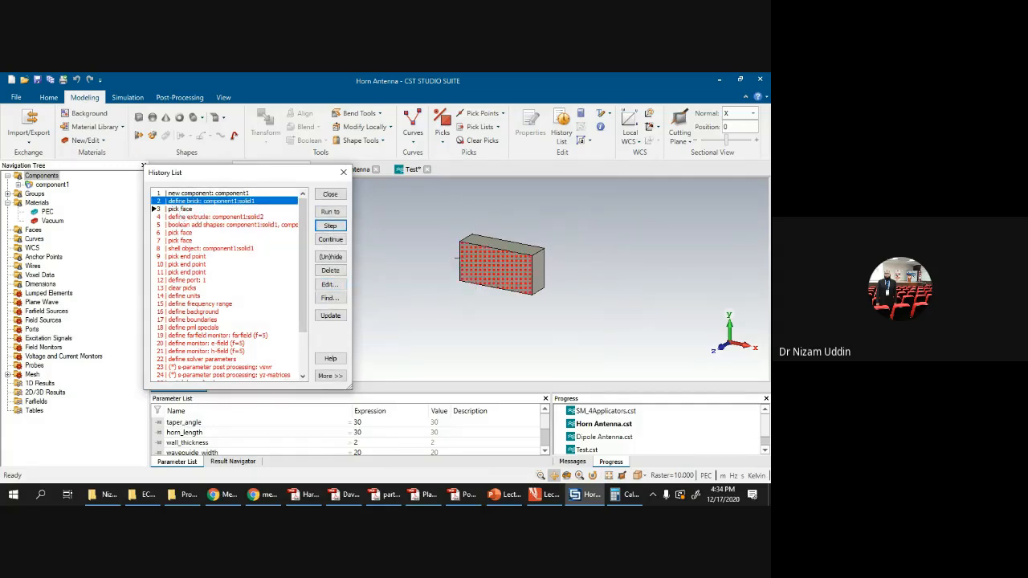
left_click_drag(512, 267, 496, 282)
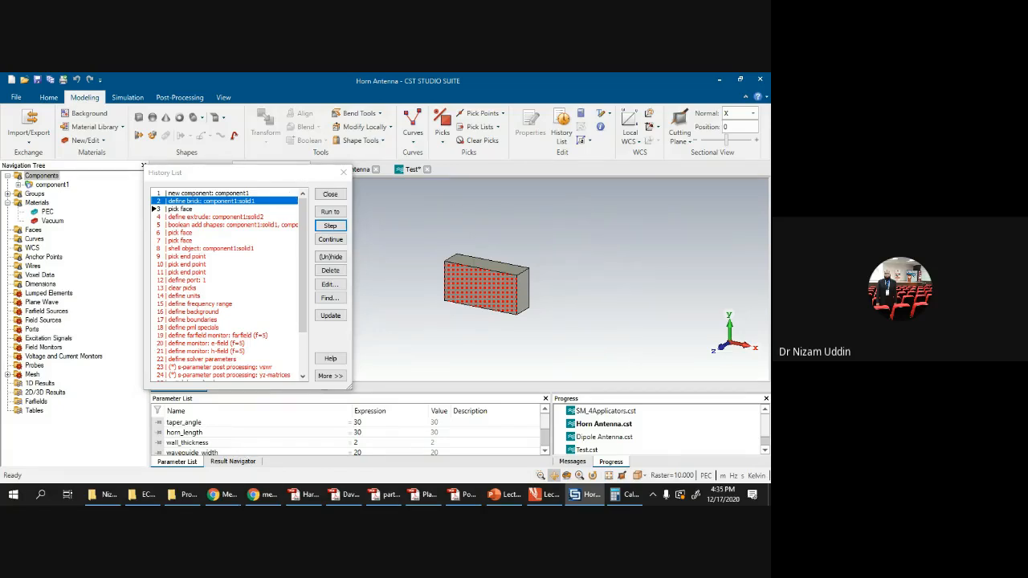
Step: Check the Google Meet call in Chrome, hide its screen-sharing notice, and return to CST Studio Suite to view the picked face's details
left_click(229, 495)
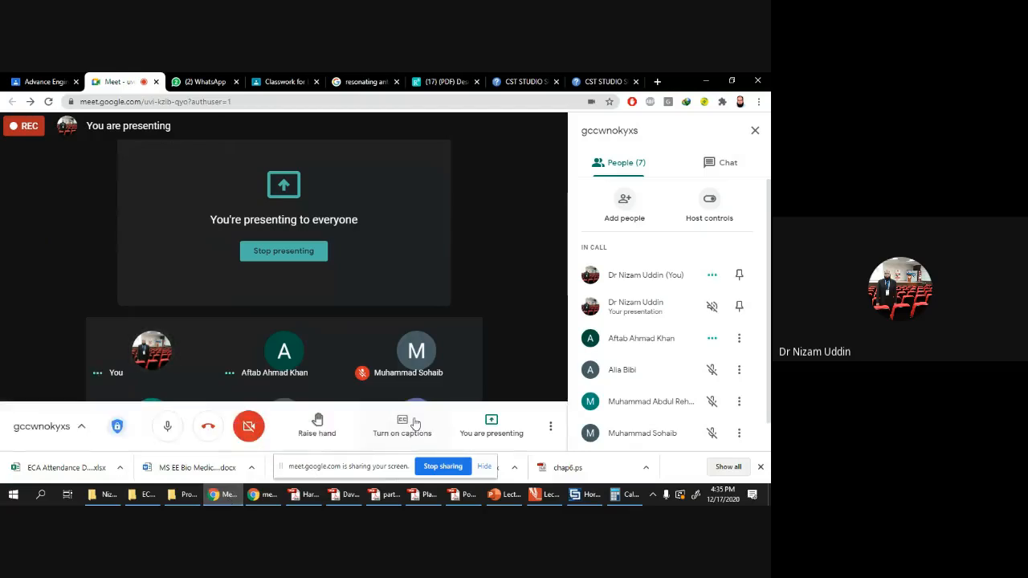
left_click(485, 467)
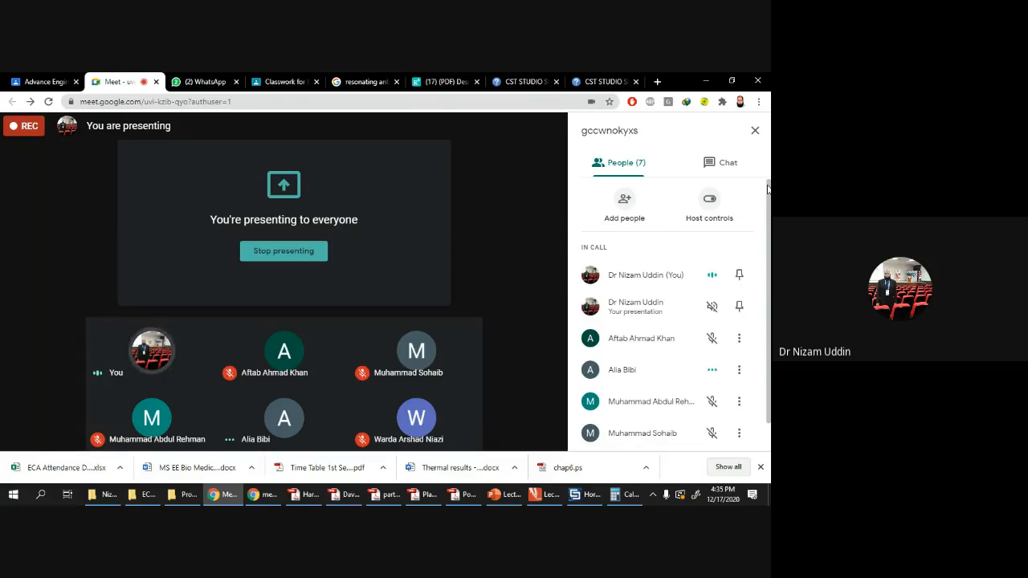
left_click(587, 494)
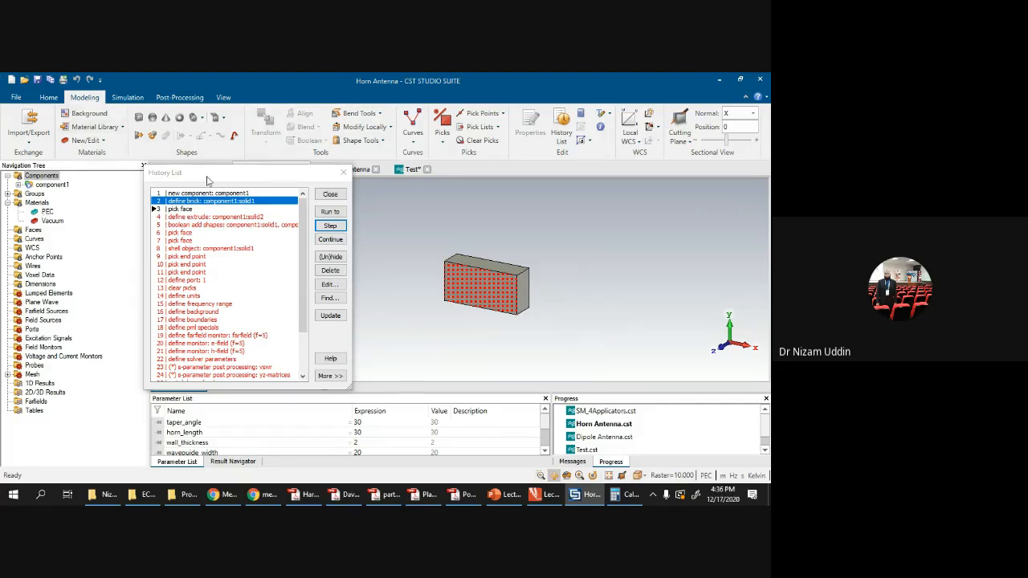
left_click_drag(207, 180, 546, 190)
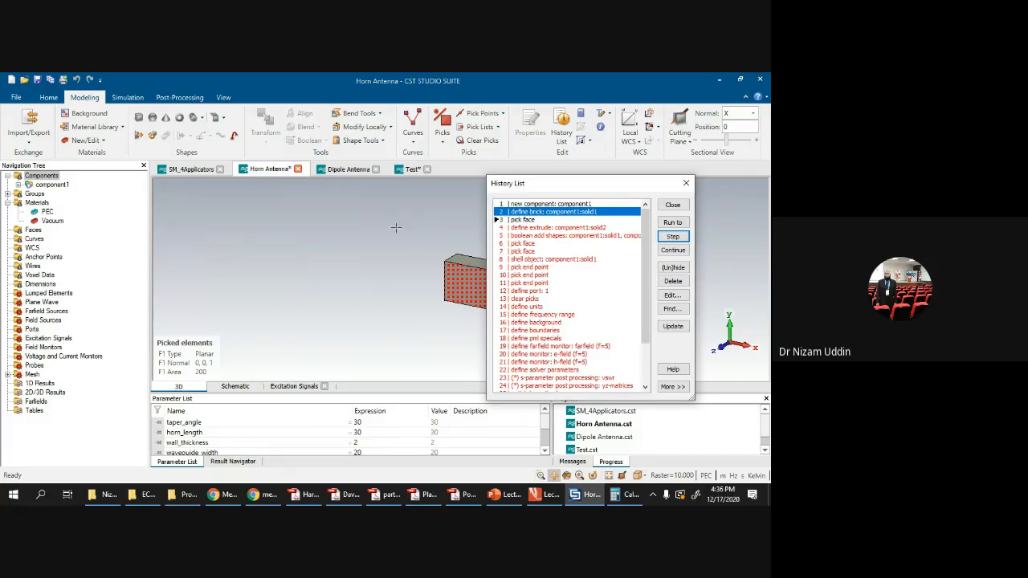
left_click_drag(554, 184, 240, 167)
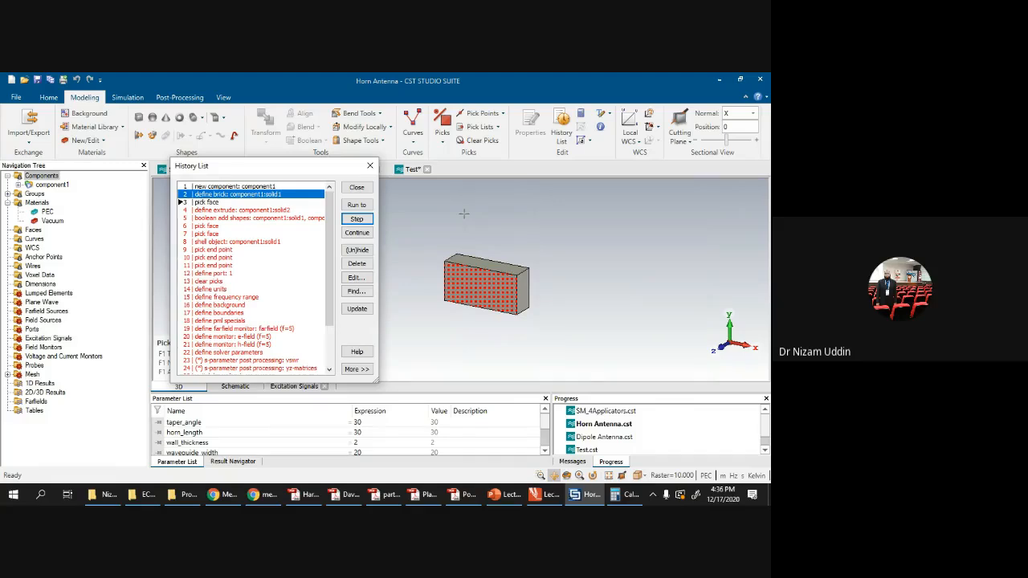
Step: Launch COMSOL Multiphysics 5.1 from the desktop and close the Calculator
mouse_move(105, 497)
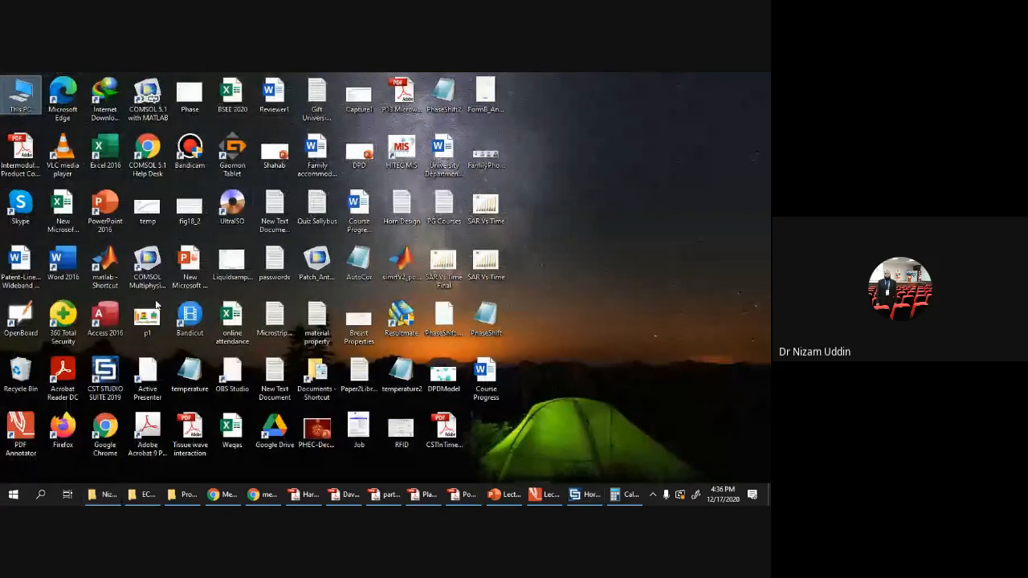
left_click(159, 266)
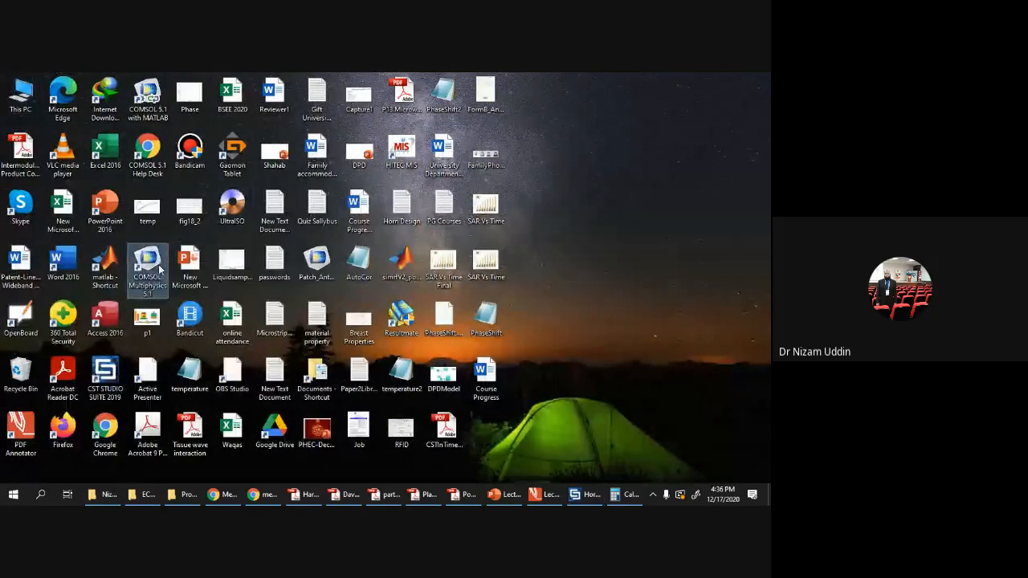
double_click(159, 266)
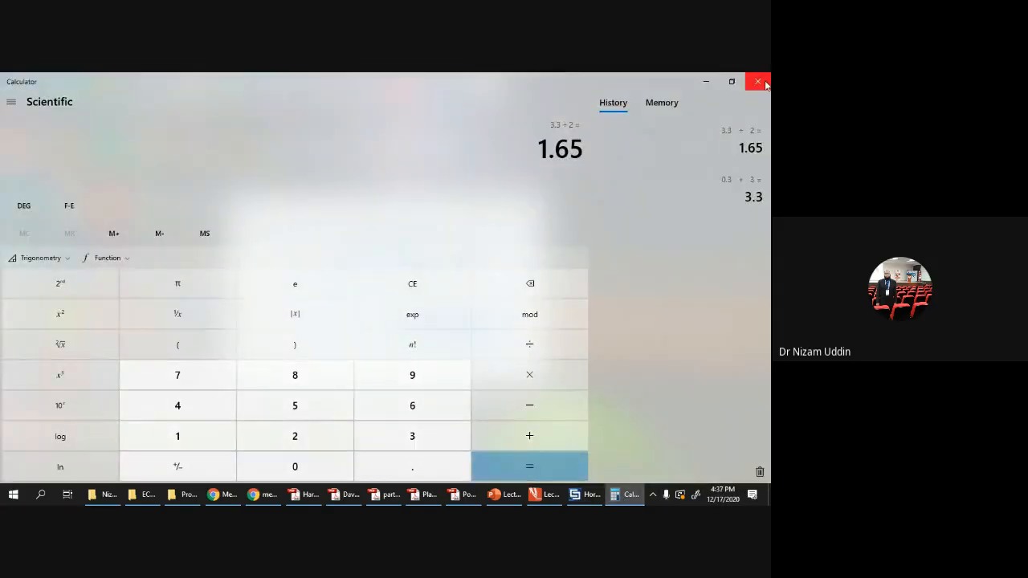
left_click(757, 82)
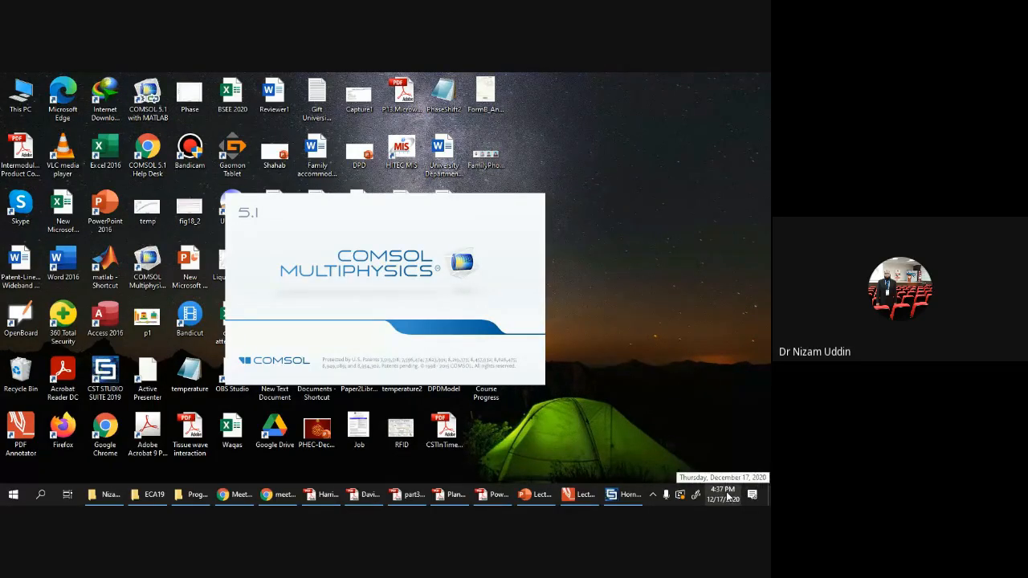
Step: Look through the wave and polarization slides in the Adobe Acrobat presentation and return to the Horn Antenna project in CST Studio Suite
left_click(491, 494)
scroll(511, 361, "down", 11)
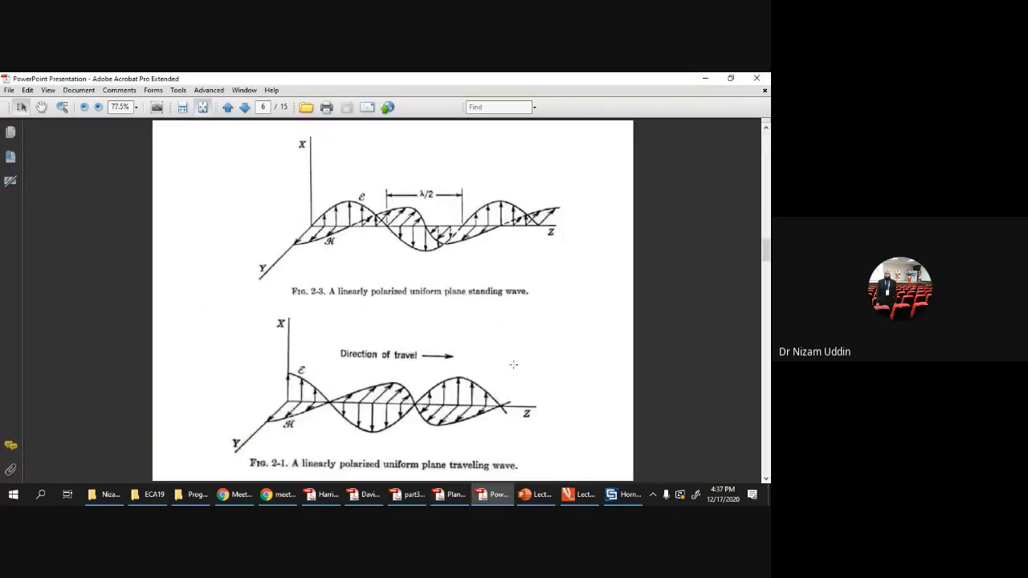
scroll(512, 366, "up", 6)
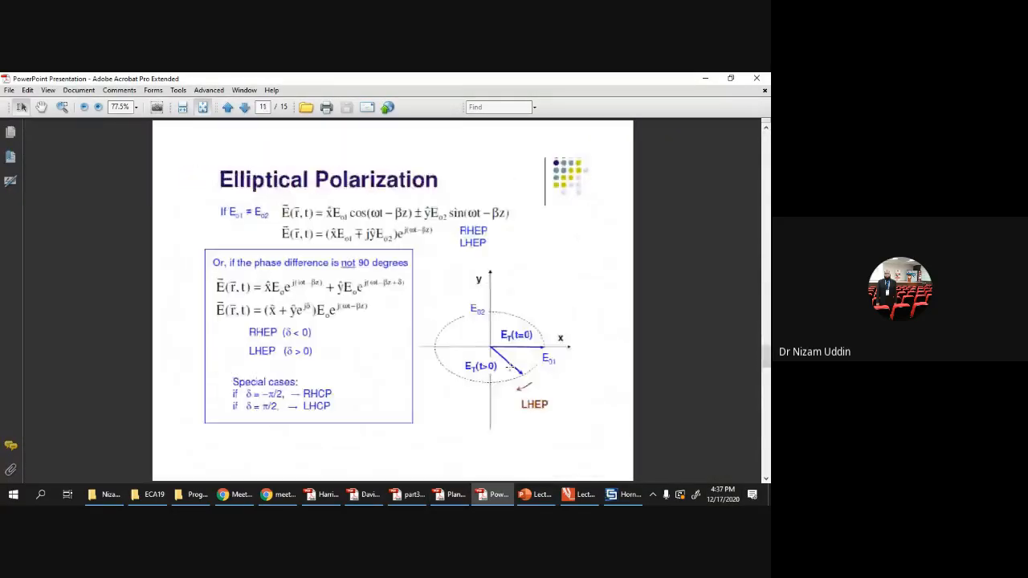
scroll(509, 367, "down", 5)
left_click(490, 496)
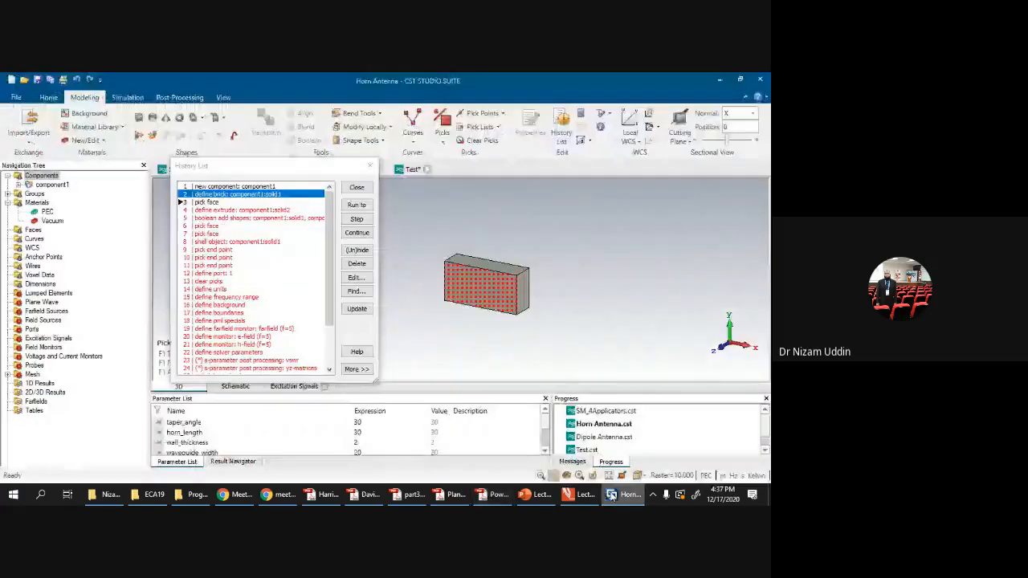
left_click(285, 495)
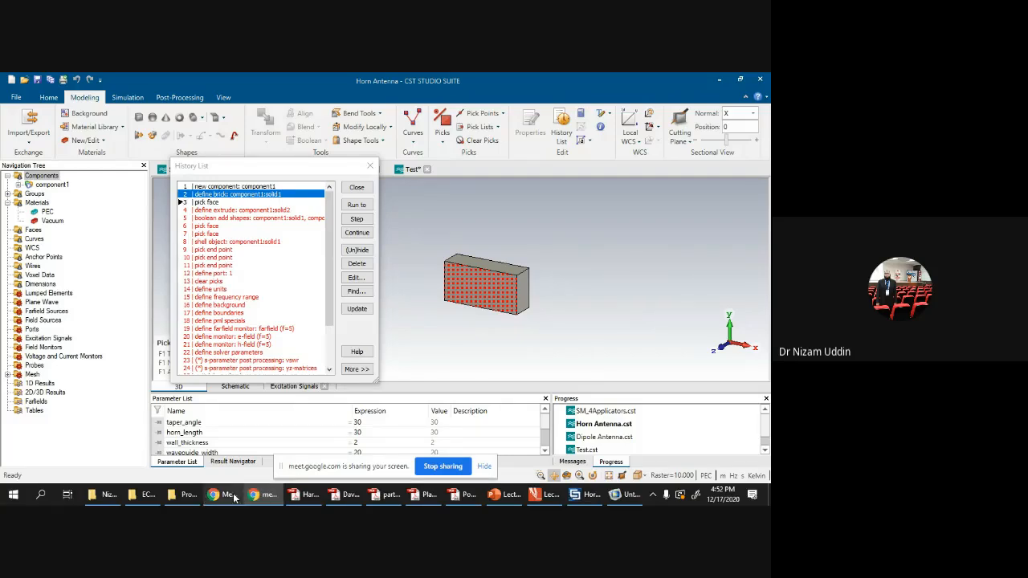
Step: Switch to Chrome, check the WhatsApp messages, and leave the Google Meet call
left_click(232, 496)
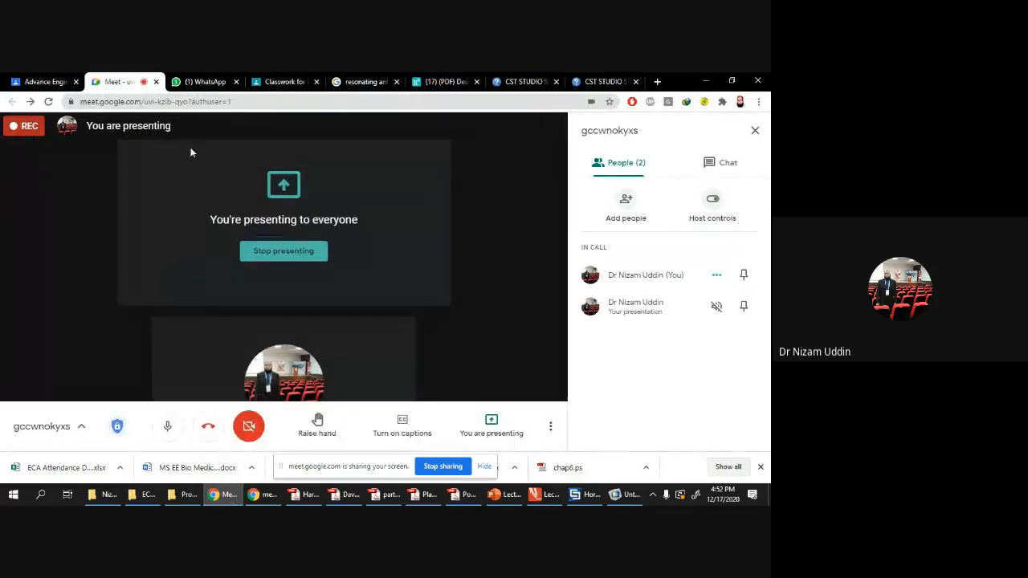
left_click(196, 80)
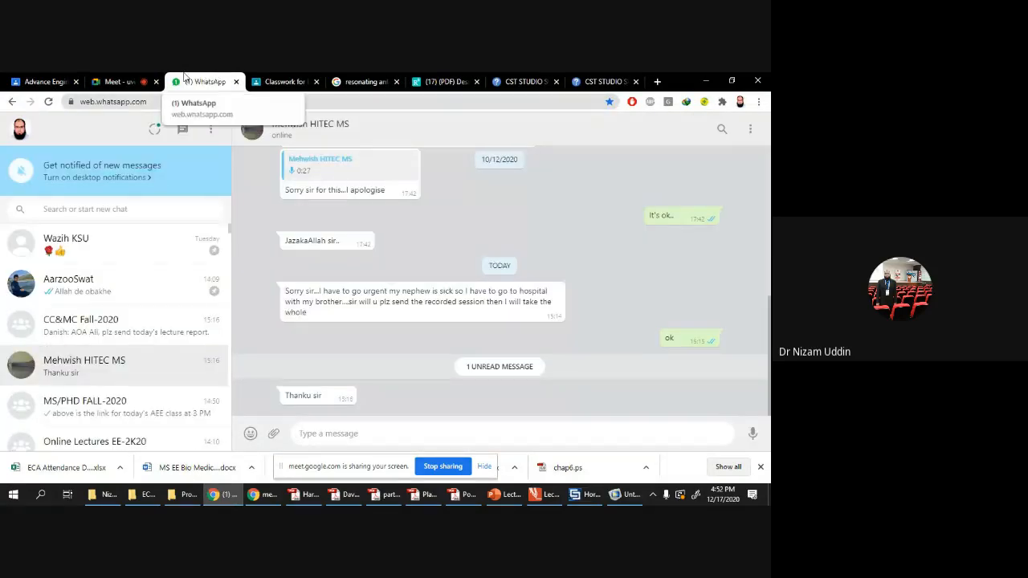
left_click(143, 78)
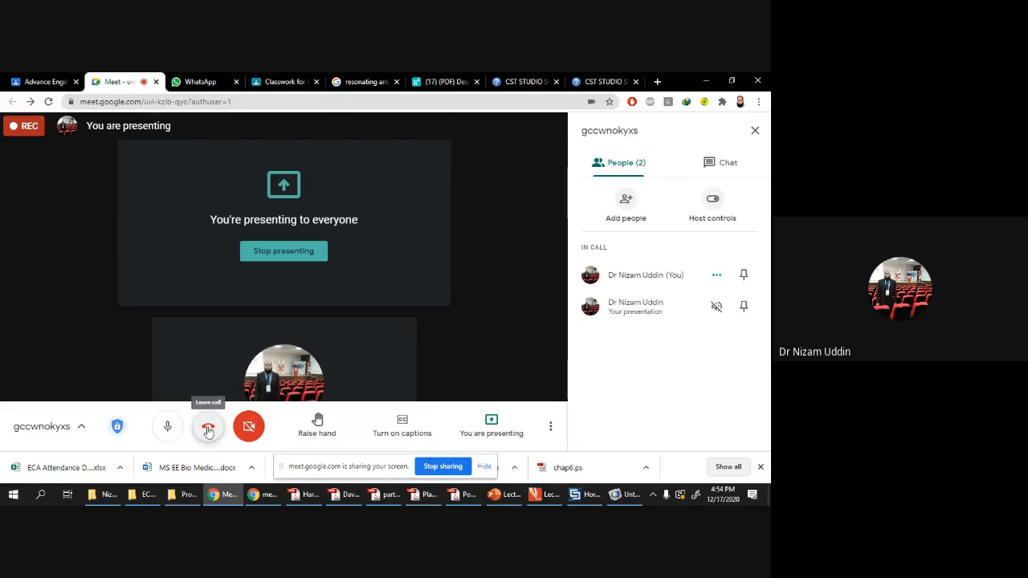
left_click(208, 430)
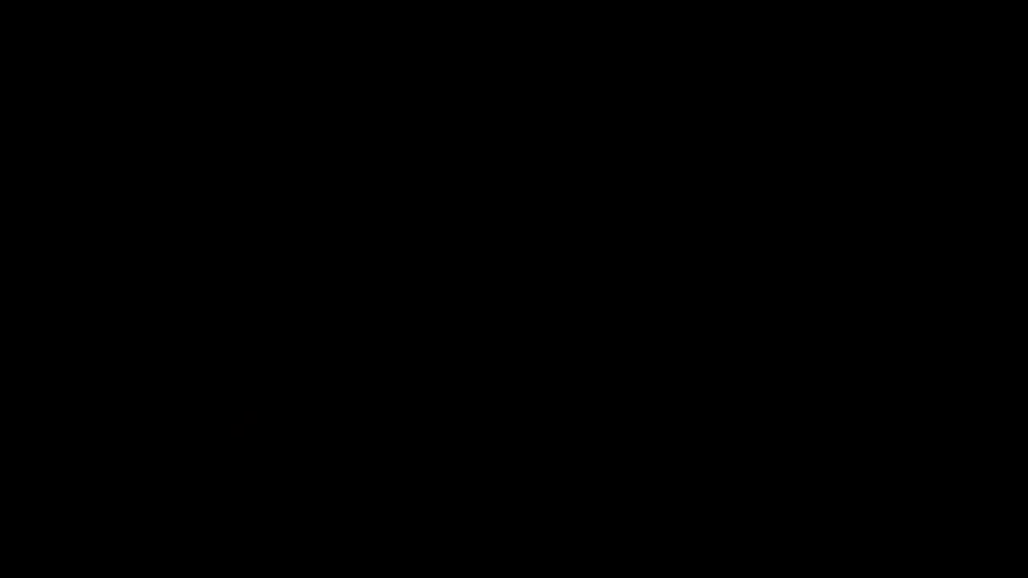